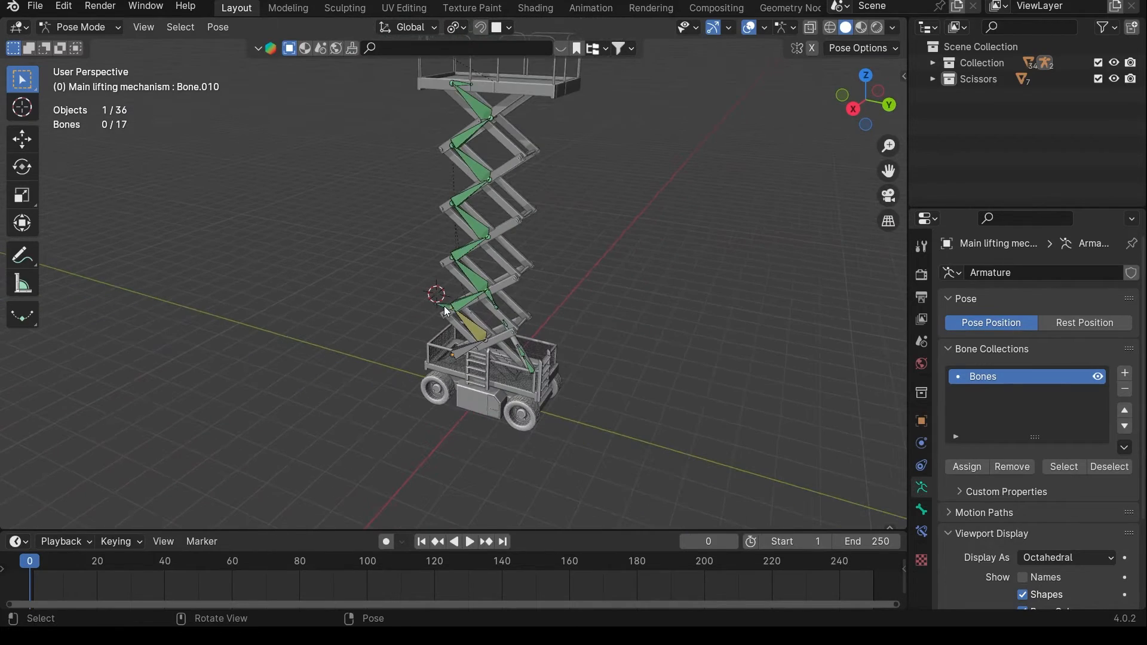
- Test the finished lift rig by moving the control bone beside the lower scissor arms upward
left_click(445, 311)
key("g")
left_click(454, 303)
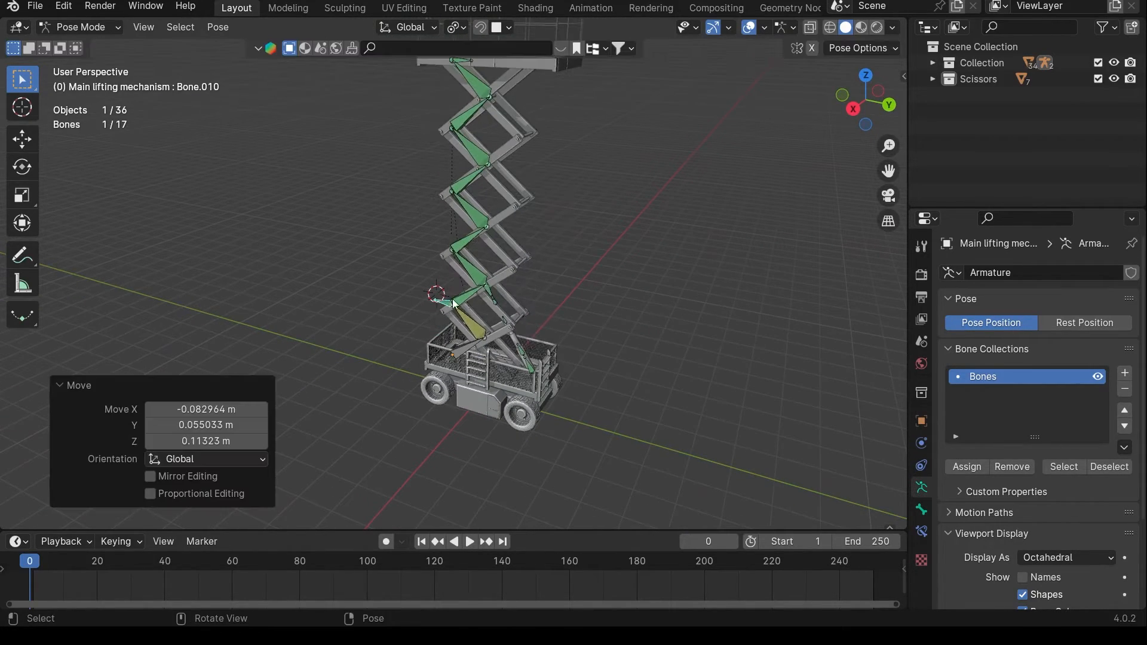
scroll(556, 305, "up", 5)
middle_click_drag(556, 305, 486, 242)
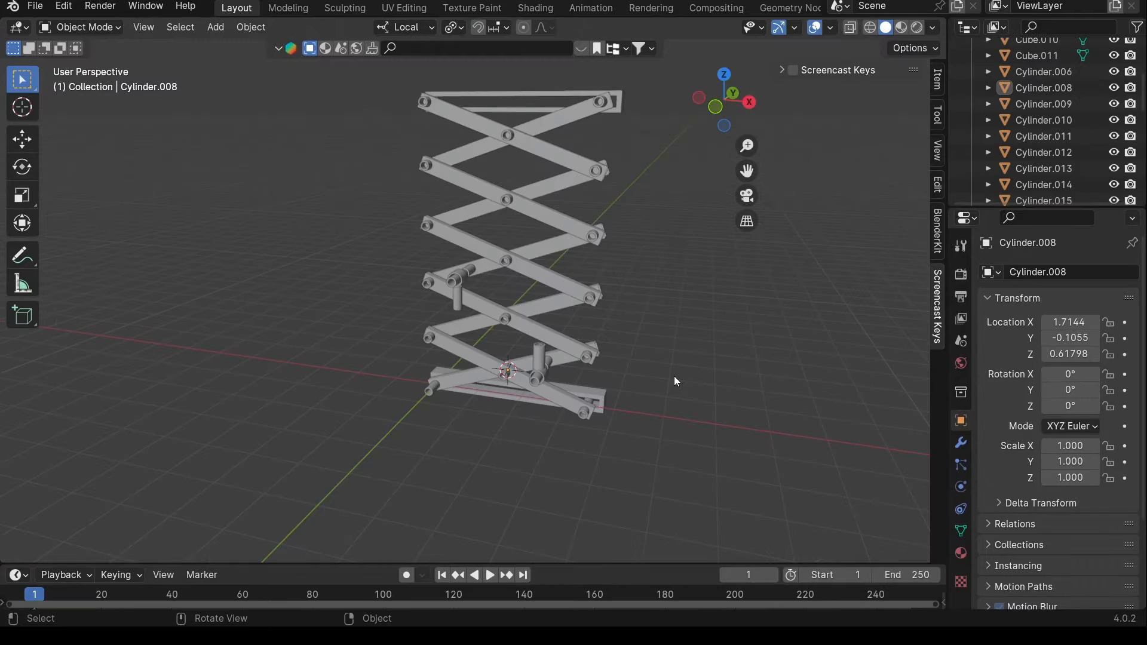
- Set the origin of the pin cylinder at the lowest left scissor joint to its geometry
middle_click_drag(674, 375, 590, 300, "shift")
scroll(708, 319, "up", 4)
left_click(468, 315)
scroll(475, 313, "up", 2)
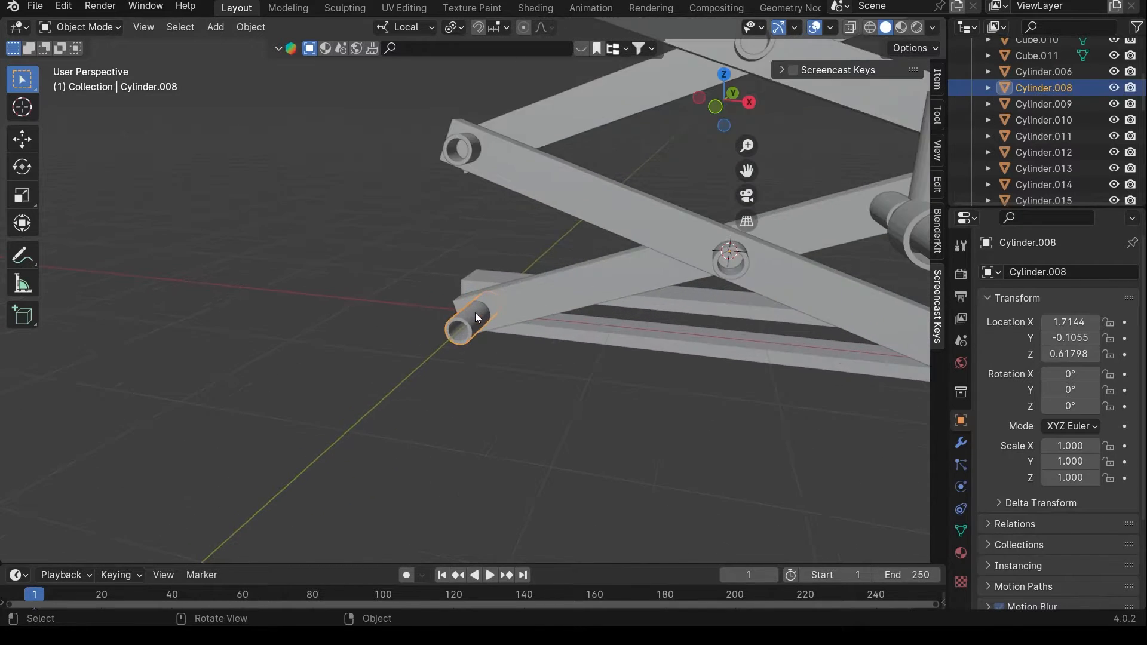
middle_click_drag(475, 313, 501, 300)
middle_click_drag(426, 276, 253, 258, "shift")
middle_click_drag(397, 276, 457, 442)
scroll(472, 353, "up", 2)
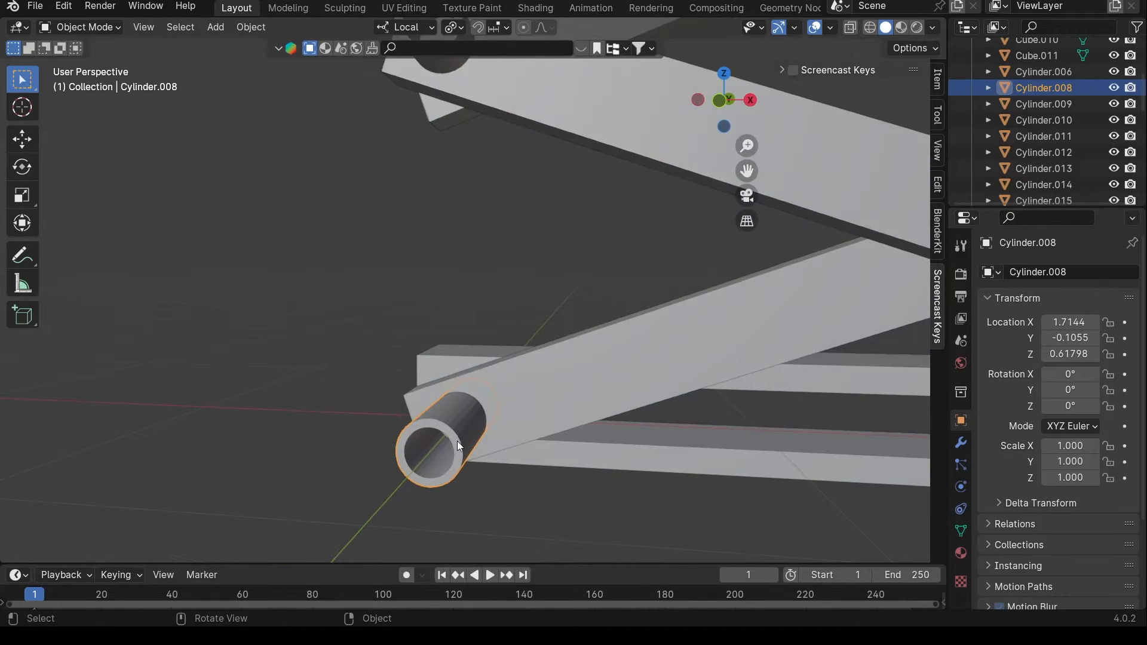
scroll(454, 411, "down", 2)
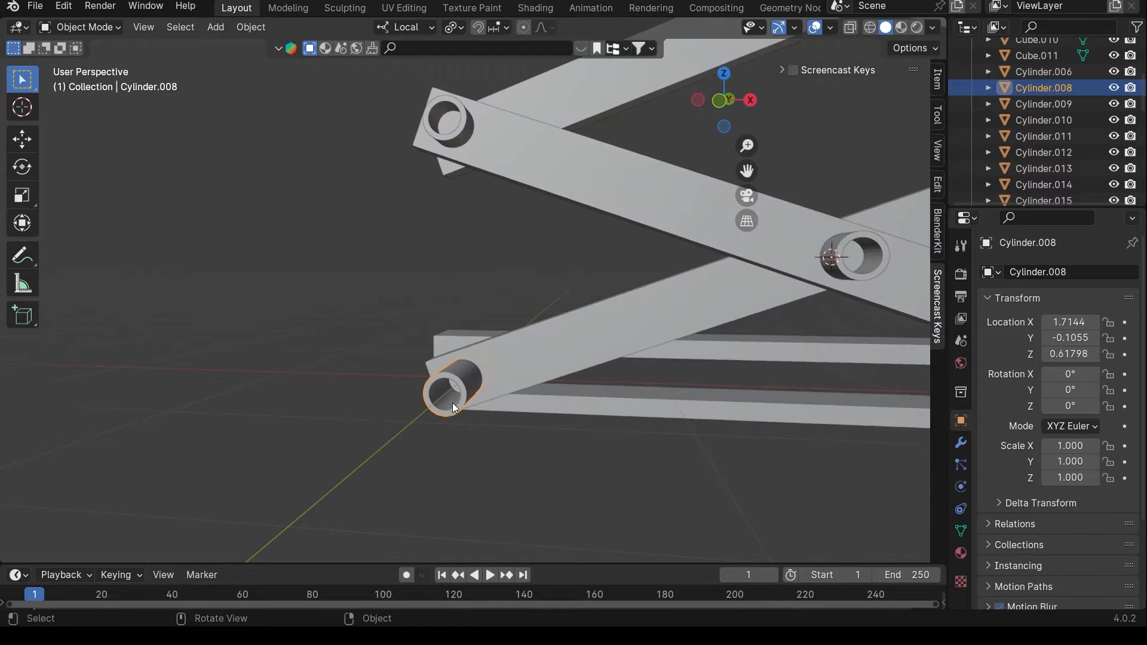
left_click(242, 27)
mouse_move(298, 61)
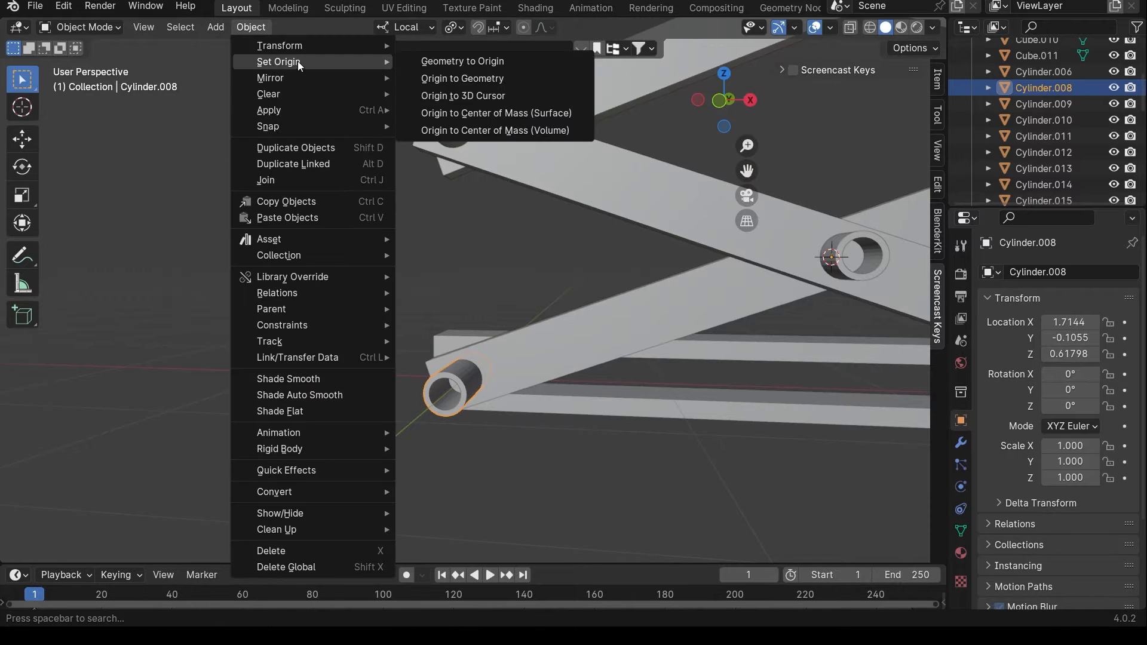
left_click(553, 84)
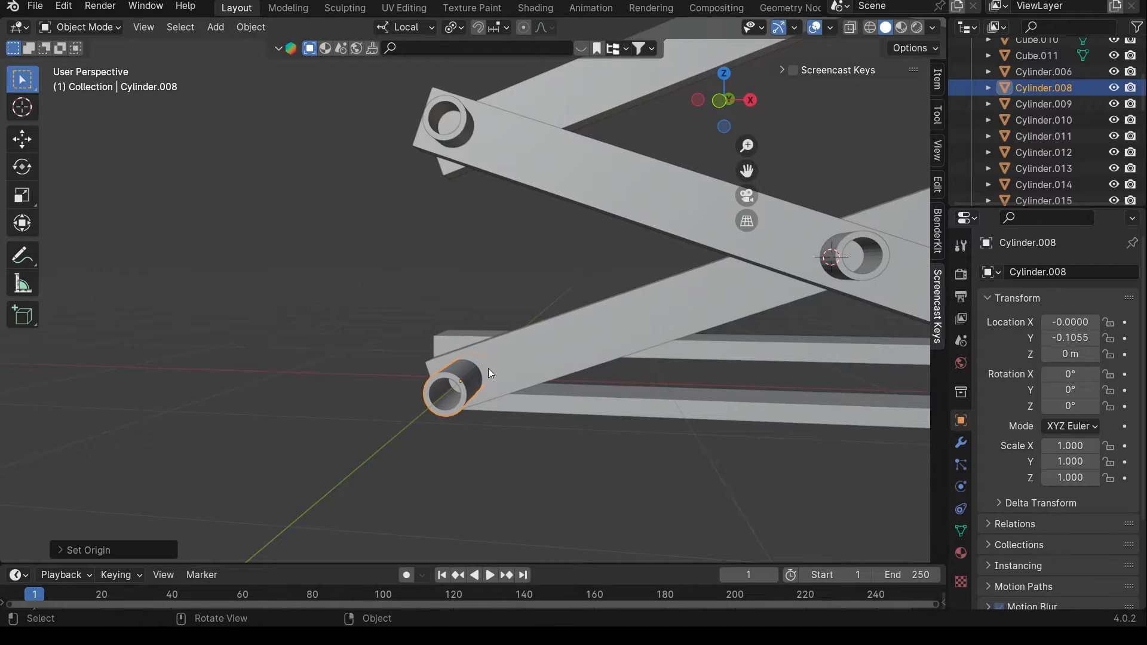
- Snap the 3D cursor to the selected pin cylinder and add an armature with a single bone there
key("shift+s")
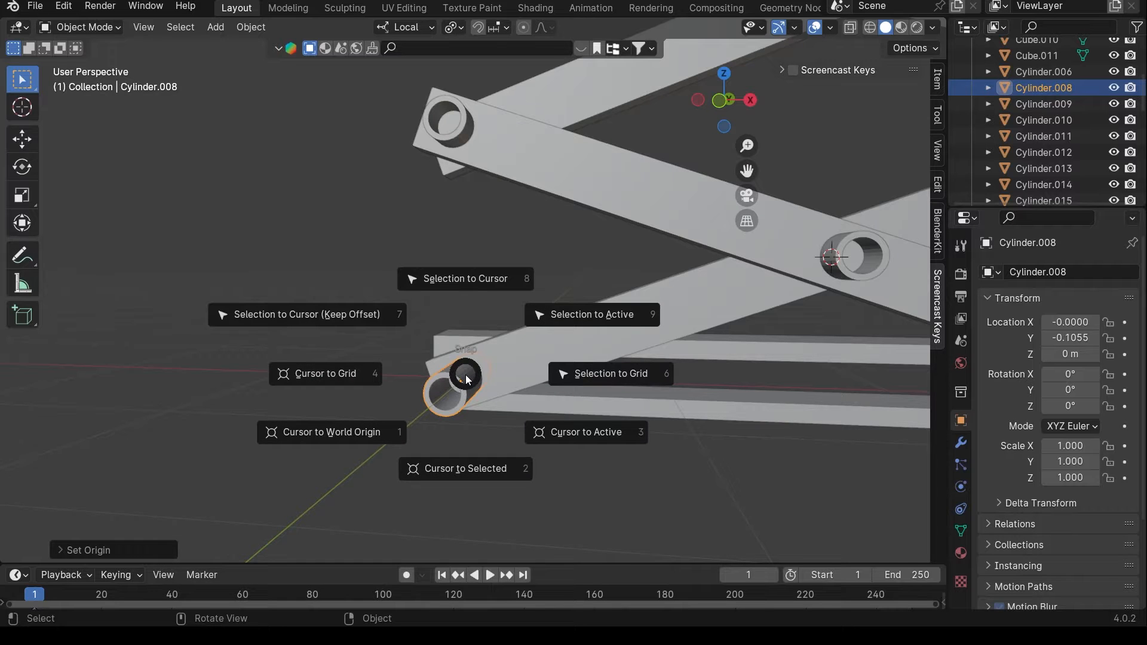
left_click(482, 470)
mouse_move(478, 396)
middle_mouse_down()
mouse_move(486, 371)
mouse_move(450, 379)
mouse_move(460, 384)
middle_mouse_up()
scroll(469, 378, "down", 4)
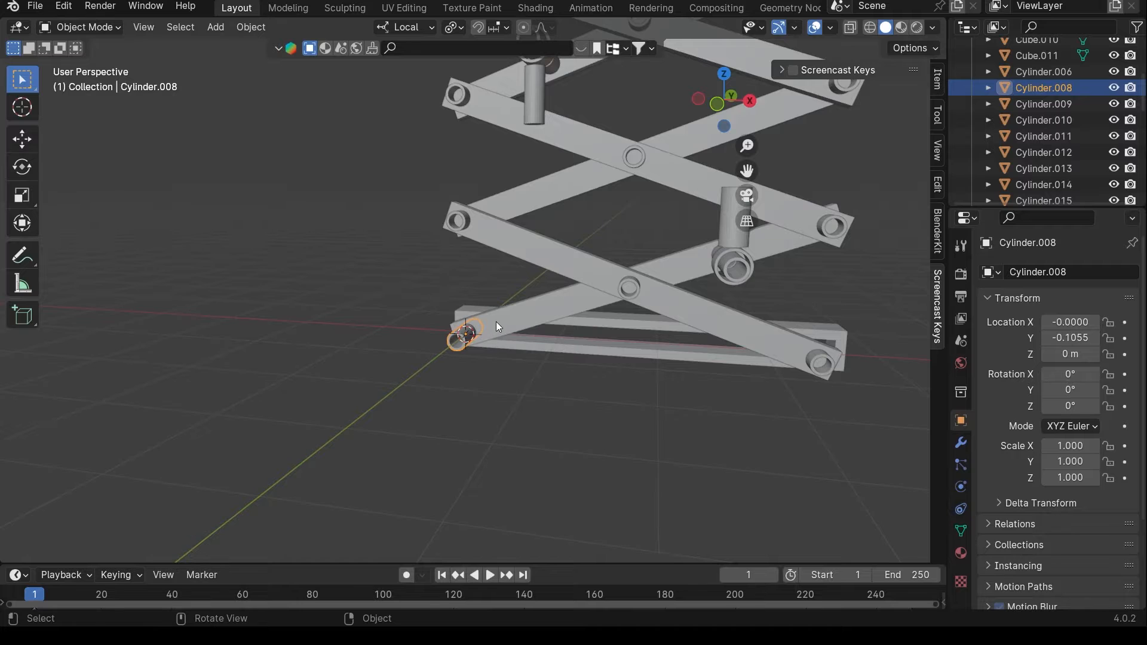
key("shift+a")
left_click(435, 430)
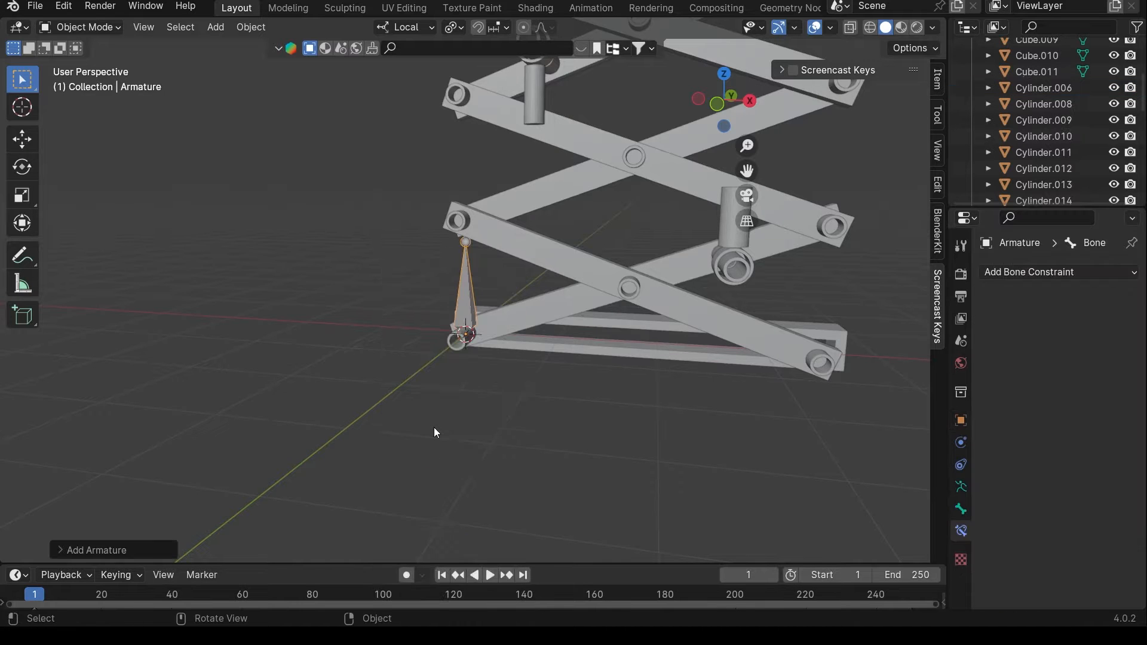
scroll(472, 287, "up", 5)
middle_click_drag(484, 275, 518, 272)
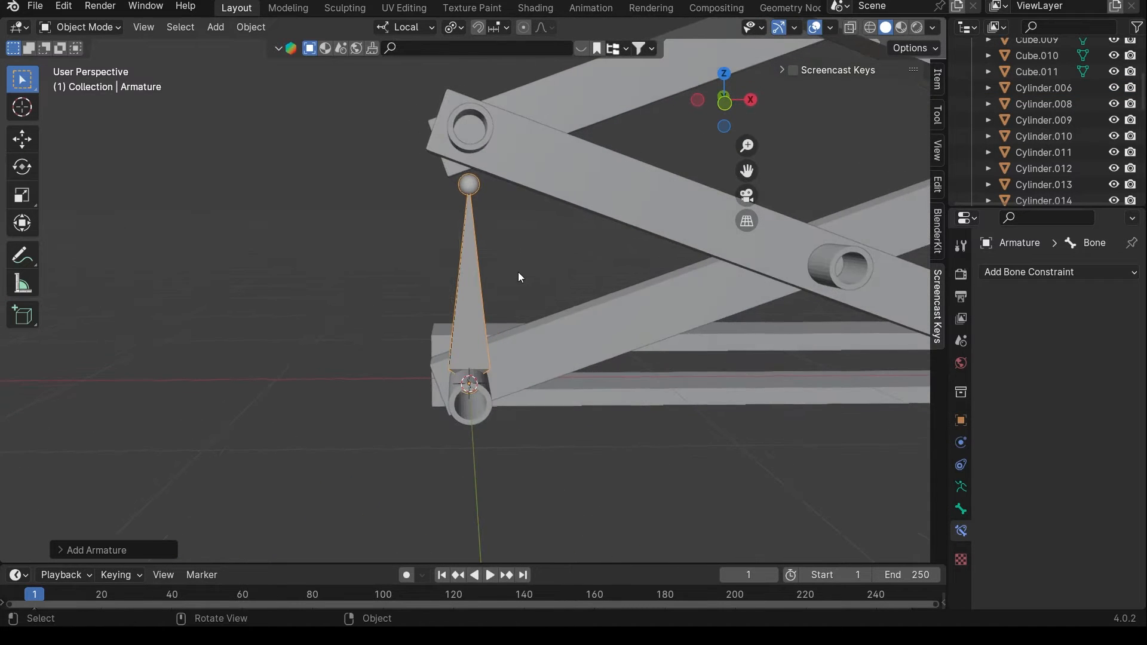
- In front view, edit the armature and move the bone's tip onto the lowest centre scissor joint
key("KP_3")
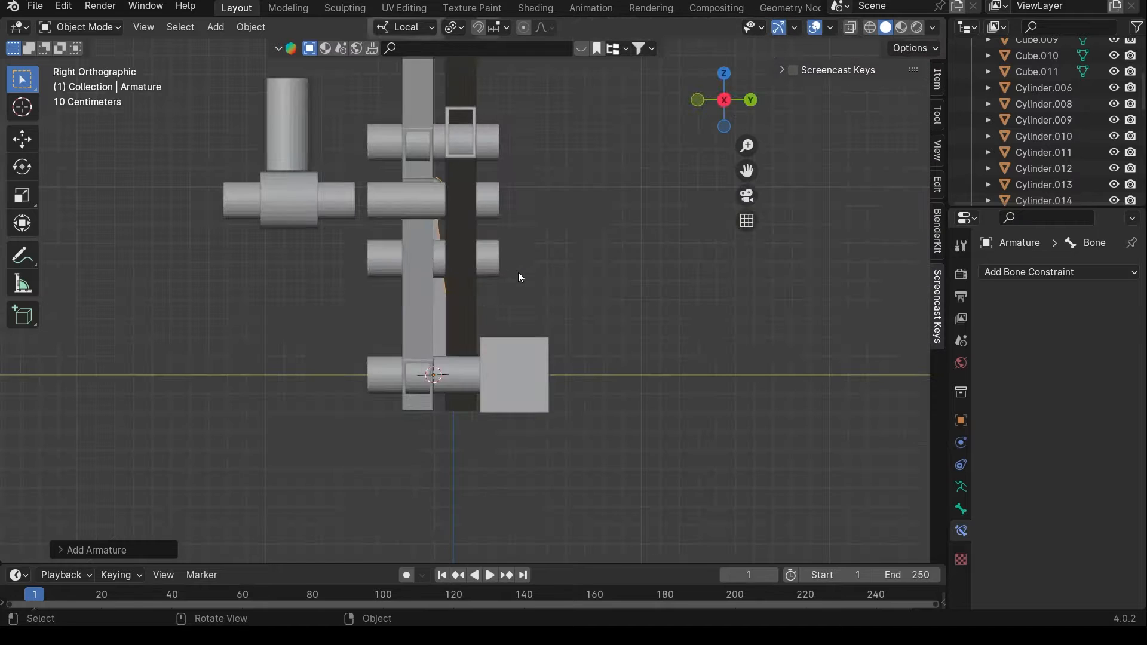
key("KP_1")
middle_click_drag(541, 249, 413, 355, "shift")
key("Tab")
scroll(508, 332, "up", 3)
scroll(406, 350, "down", 1)
scroll(361, 323, "down", 1)
key("g")
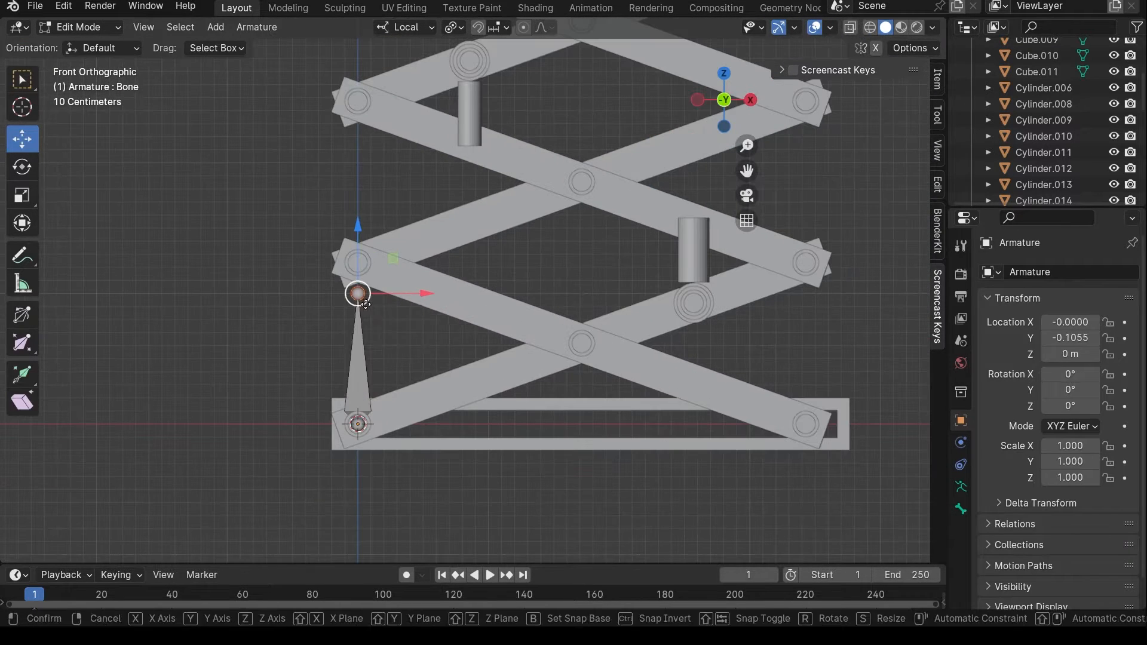
left_click(584, 355)
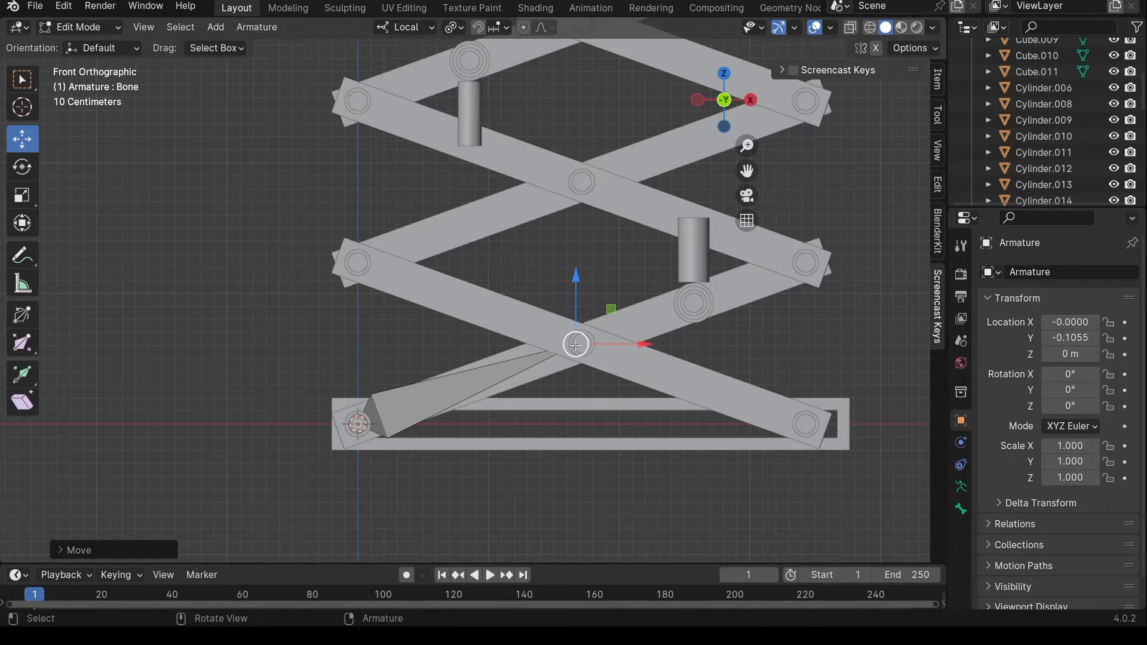
- Set the armature to display In Front of the scissor meshes
left_click(962, 486)
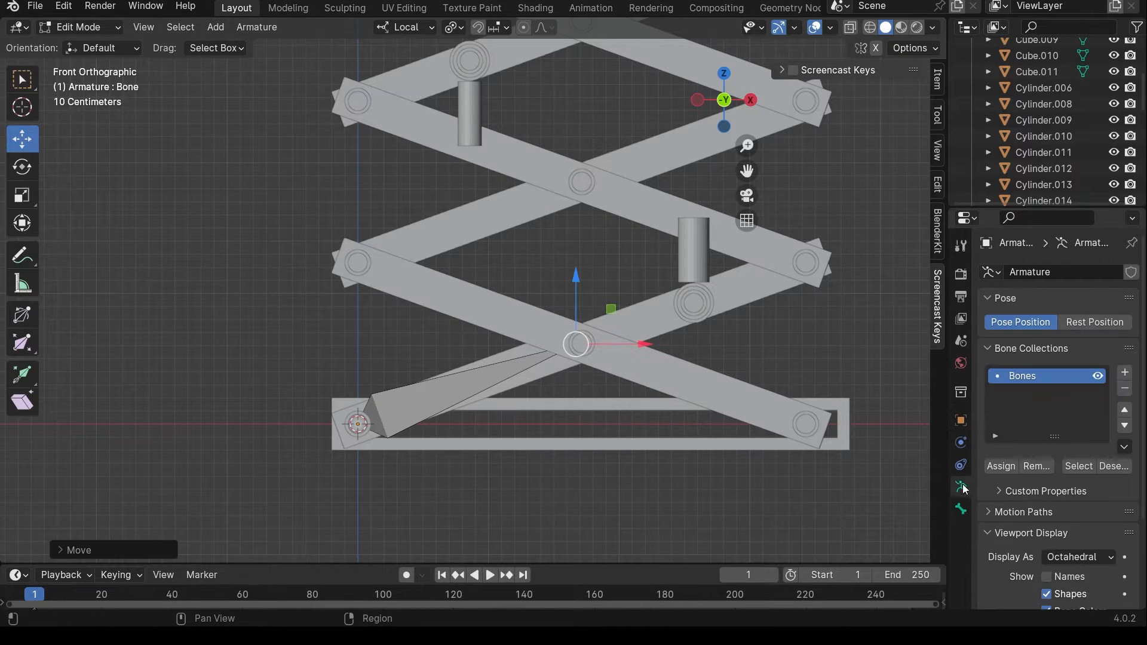
scroll(1008, 493, "down", 4)
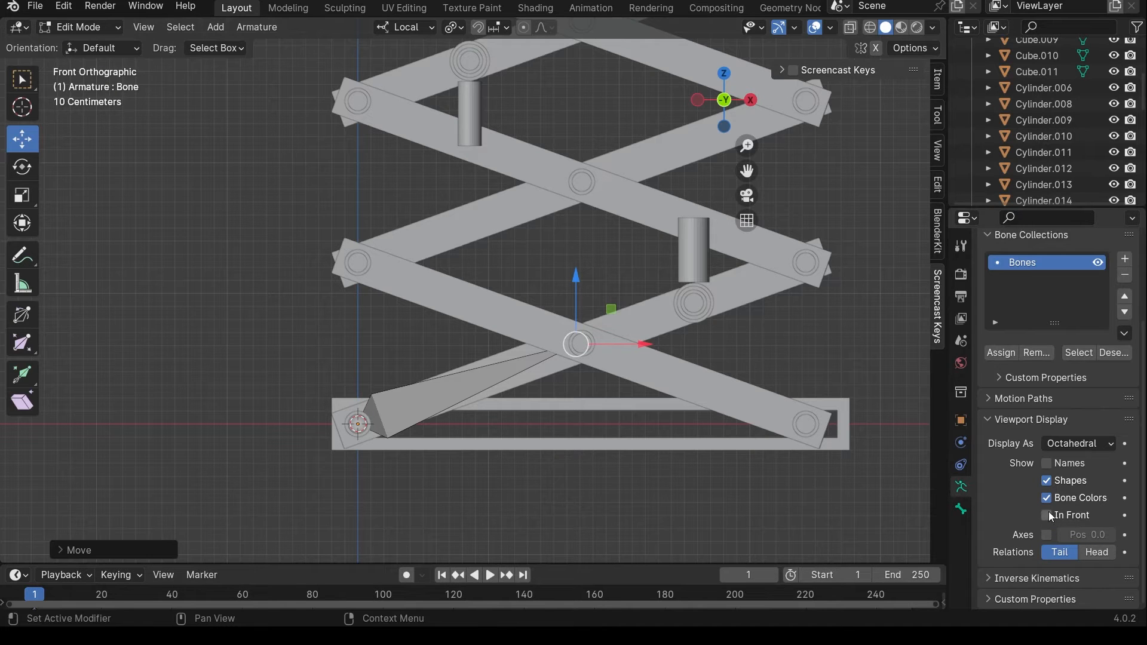
scroll(632, 364, "up", 2)
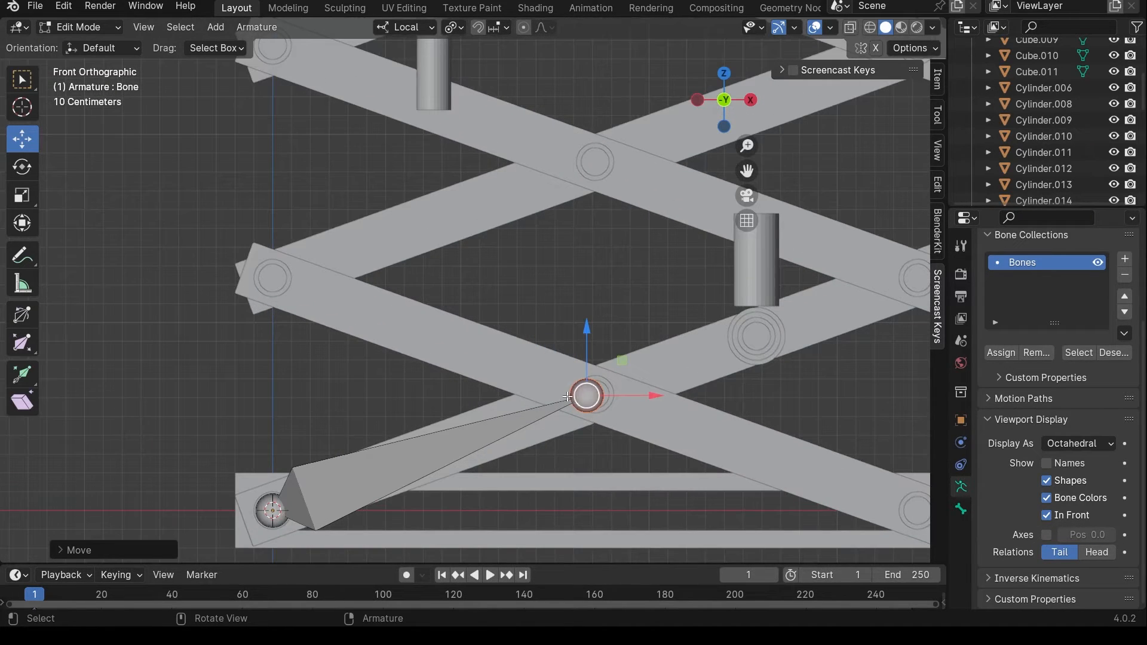
scroll(380, 356, "down", 4)
middle_click_drag(380, 356, 526, 428)
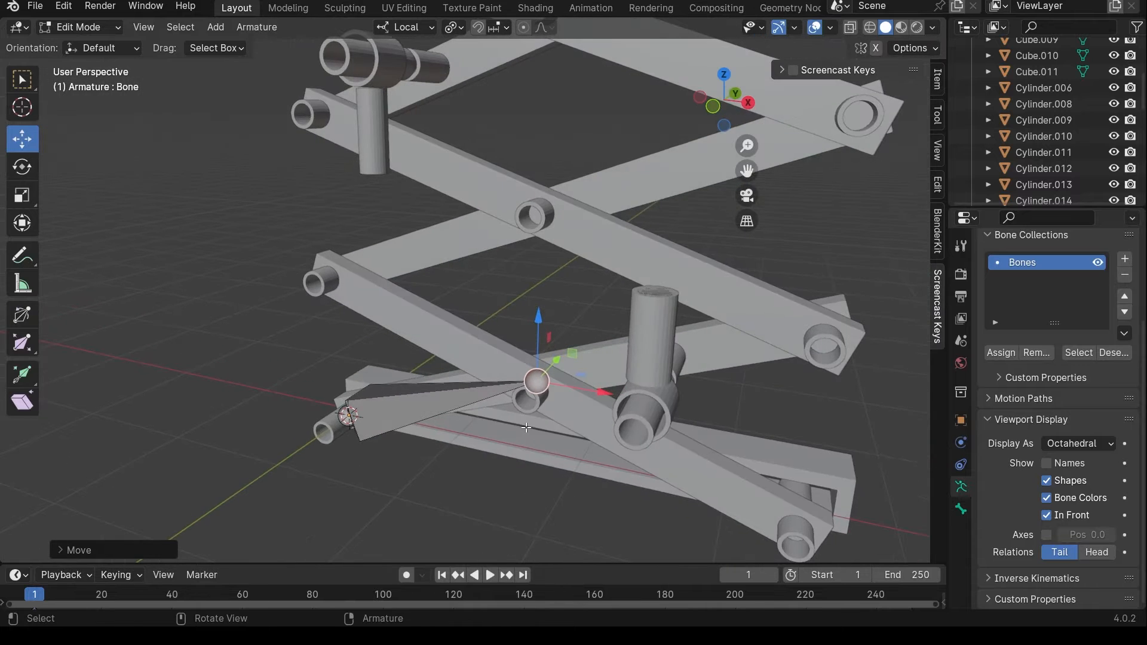
- In front view, extrude nine bones from the tip, zigzagging between the left and centre pins up to the top platform
key("KP_1")
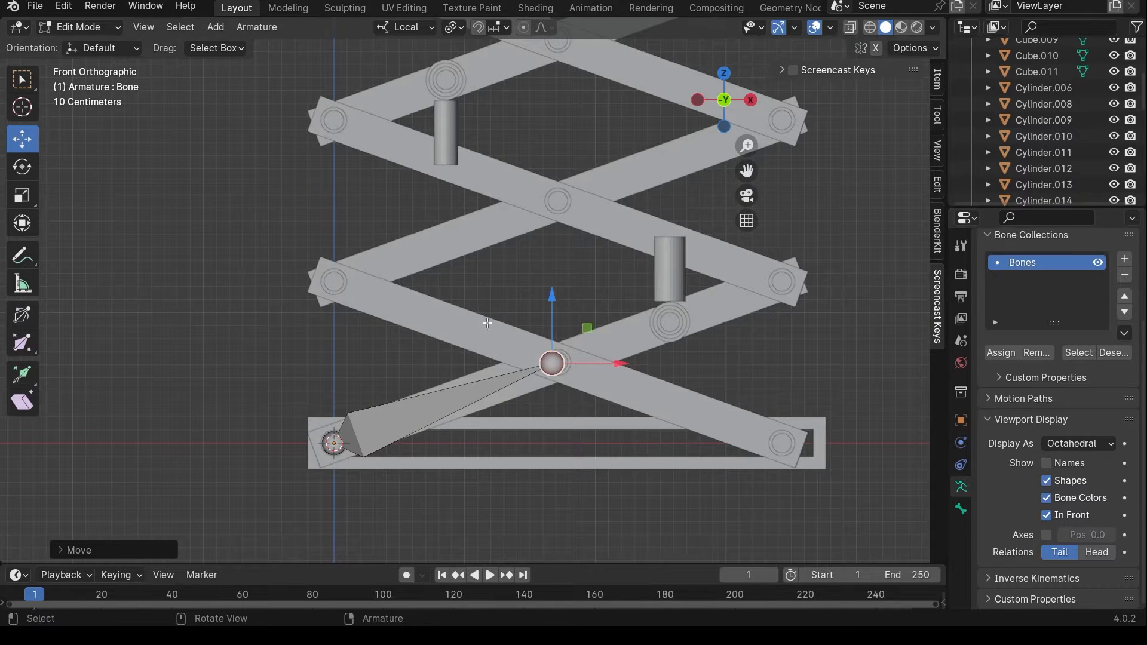
key("e")
left_click(326, 279)
key("e")
left_click(604, 199)
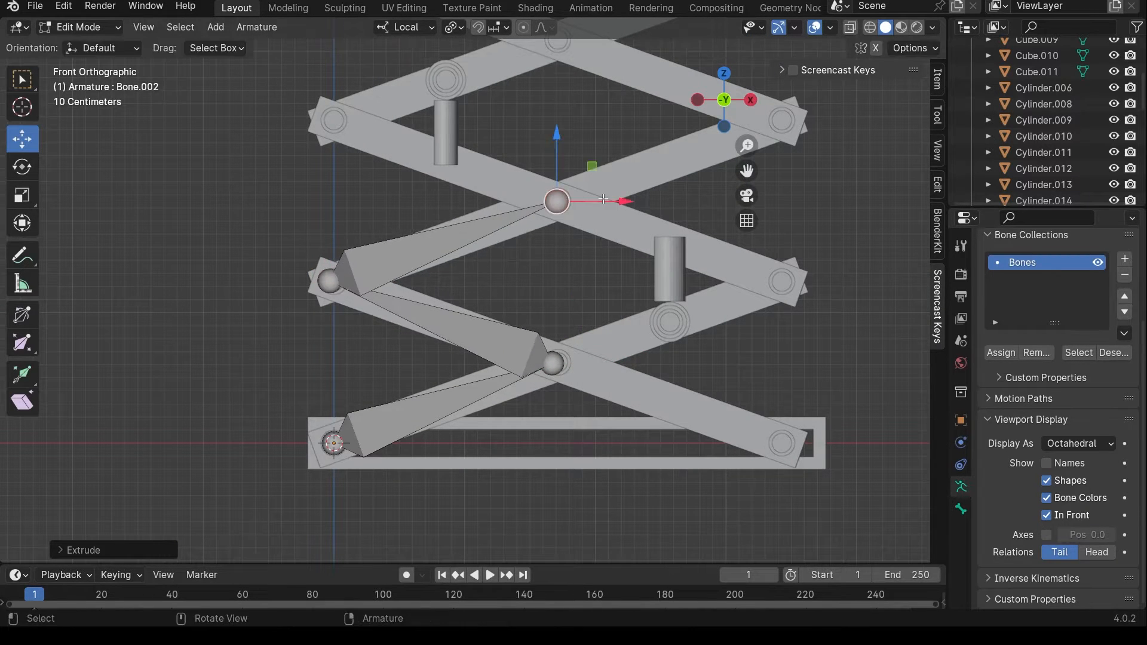
key("e")
left_click(380, 118)
scroll(380, 118, "down", 4)
middle_click_drag(432, 169, 431, 251, "shift")
key("e")
left_click(541, 215)
key("e")
left_click(428, 177)
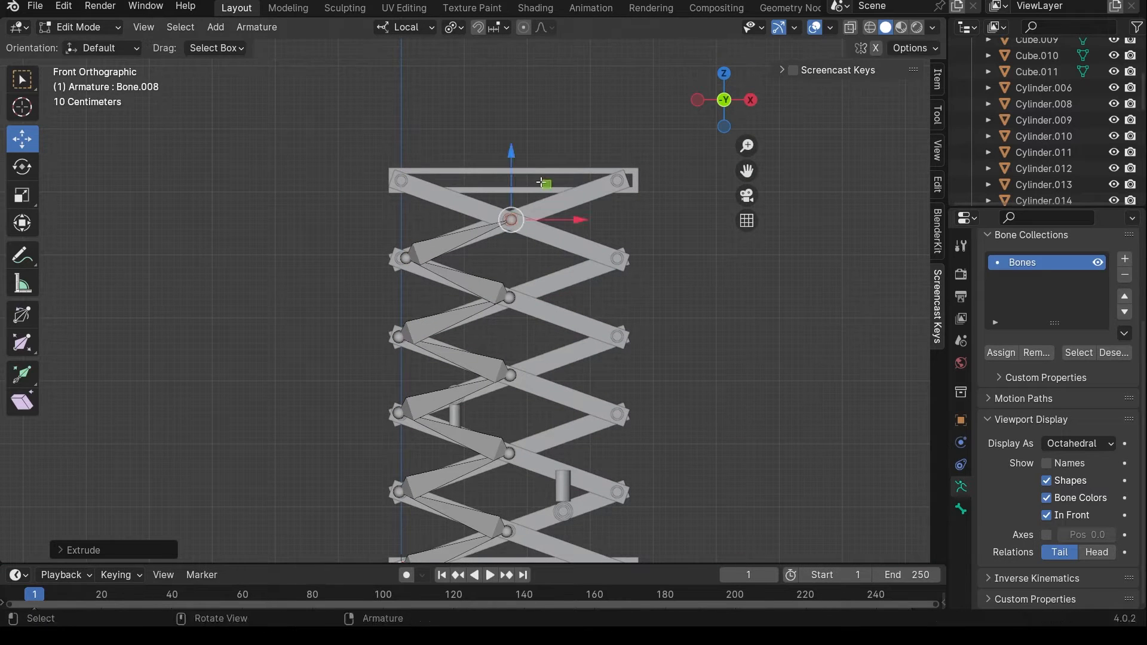
key("e")
left_click(430, 142)
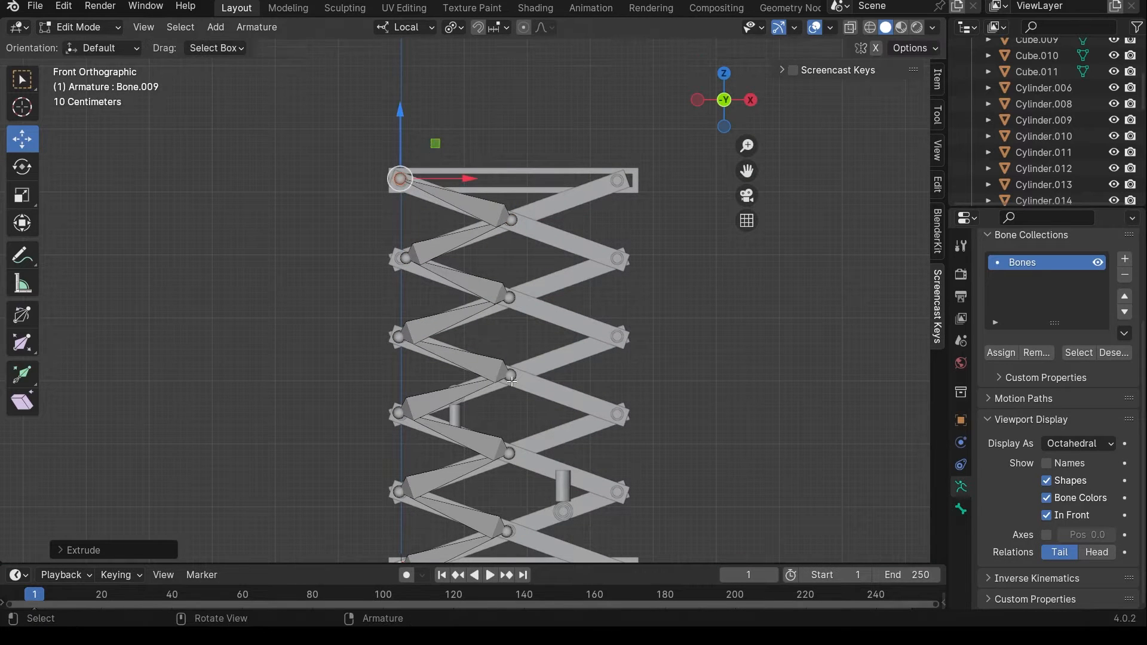
- Try to align the bone joint at the lowest centre pin by moving it freehand in front view
middle_click_drag(512, 381, 511, 178, "shift")
scroll(628, 316, "up", 5)
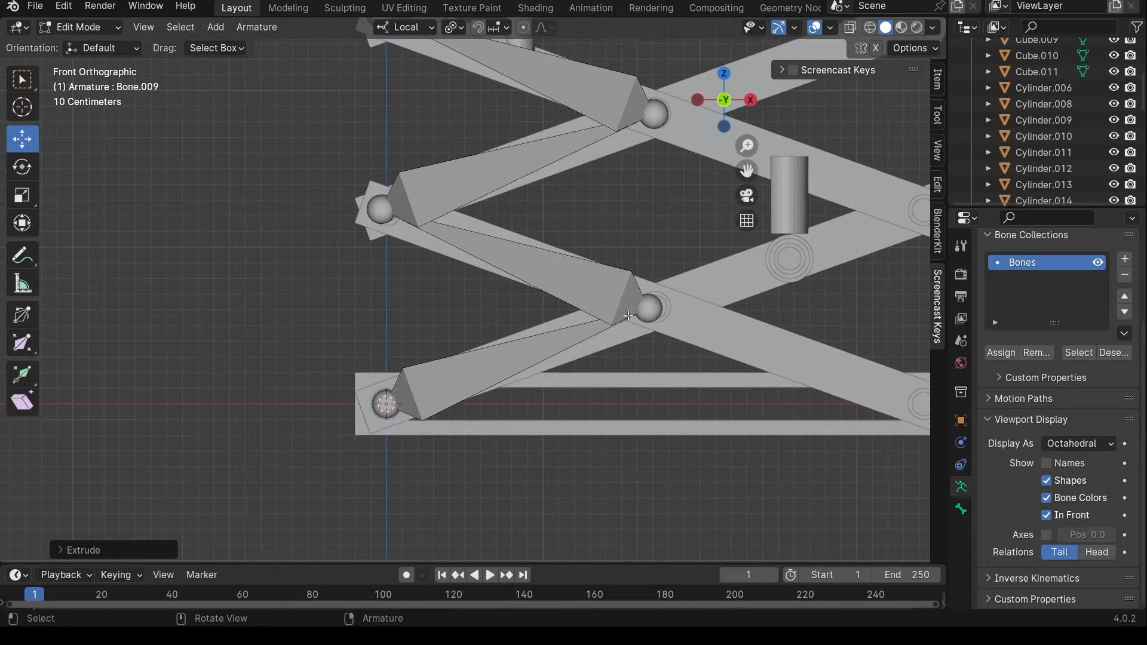
middle_click_drag(498, 370, 403, 318, "shift")
scroll(403, 318, "up", 3)
middle_click_drag(596, 270, 419, 377, "shift")
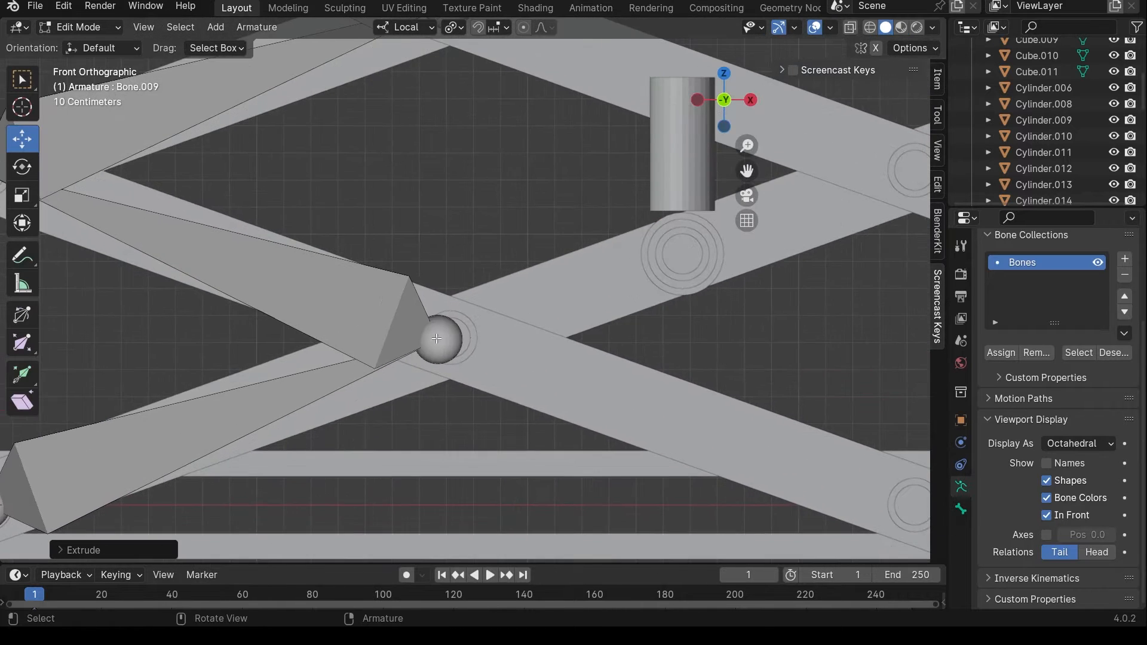
scroll(419, 377, "up", 3)
left_click(419, 377)
scroll(419, 377, "down", 2)
middle_click_drag(429, 325, 462, 320, "shift")
scroll(462, 320, "up", 5)
key("g")
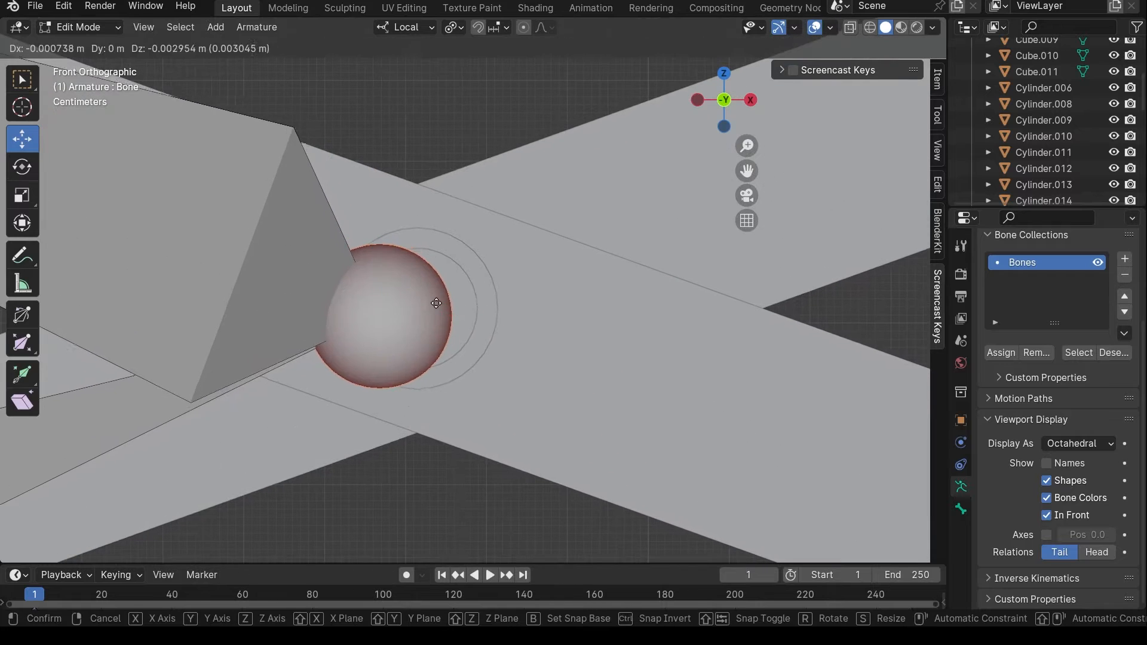
left_click(418, 291)
scroll(547, 287, "down", 4)
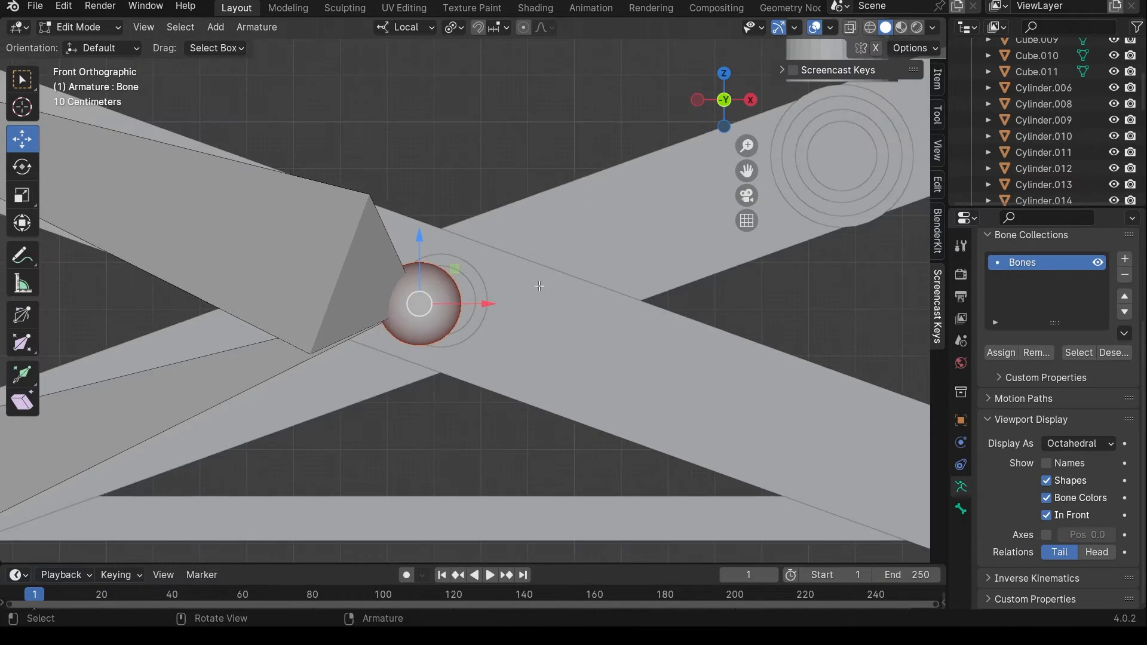
- Leave armature editing and snap the 3D cursor to the lowest centre pin cylinder
middle_click_drag(534, 288, 509, 324)
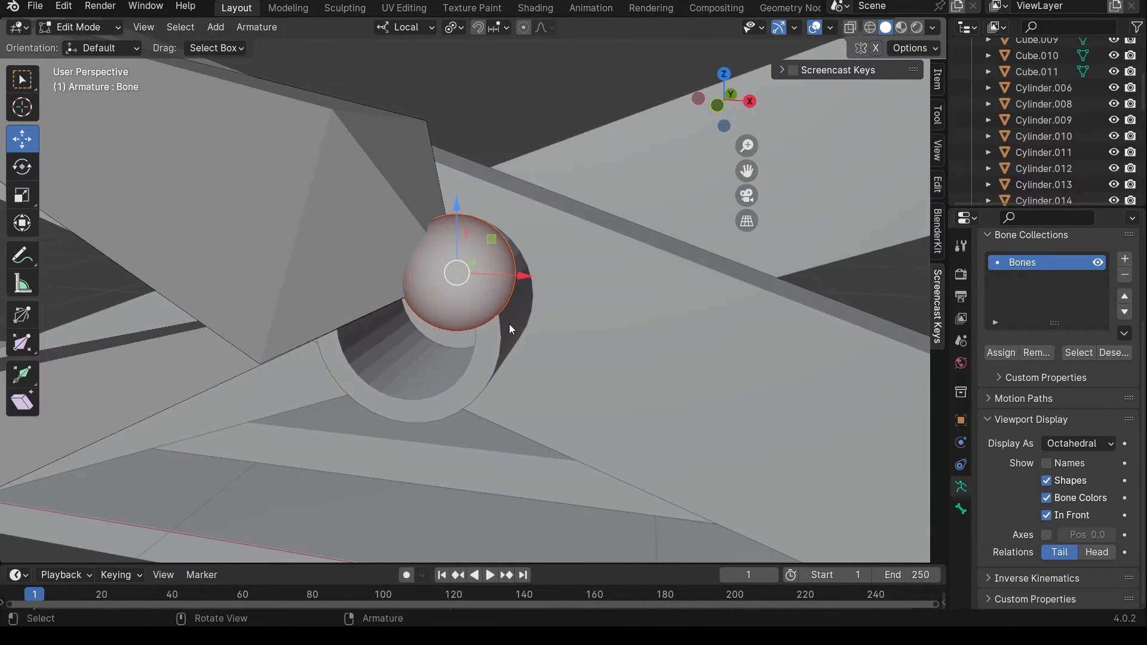
key("Tab")
left_click(501, 338)
scroll(478, 323, "down", 3)
mouse_move(504, 281)
middle_mouse_down()
mouse_move(490, 271)
mouse_move(498, 285)
middle_mouse_up()
key("shift+s")
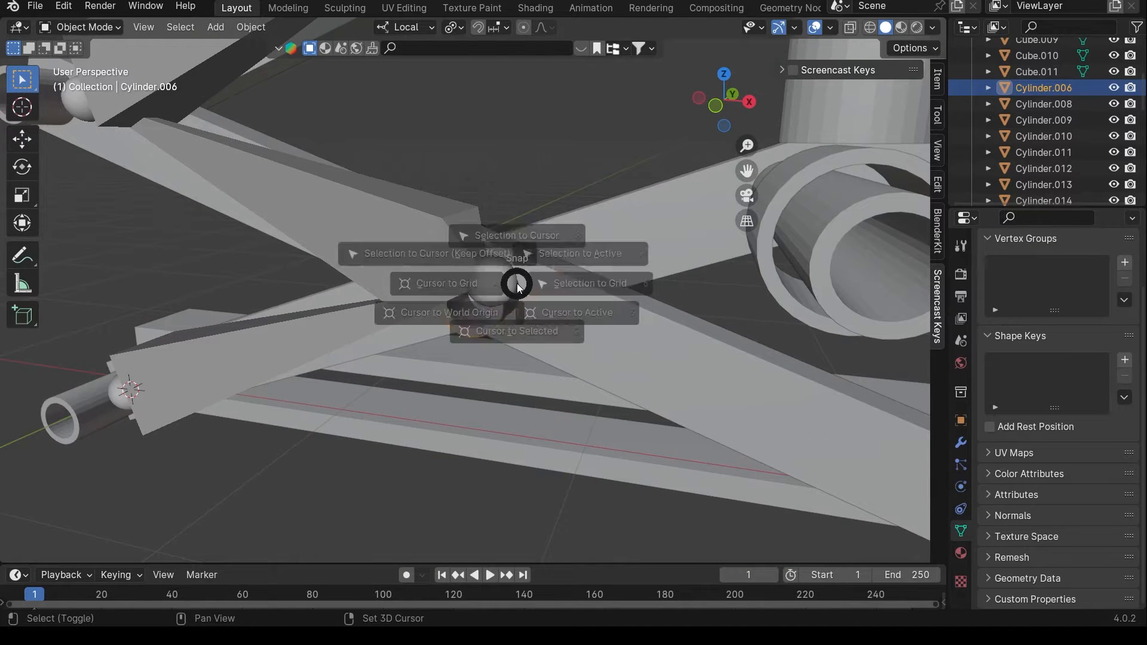
left_click(524, 384)
- Edit the armature again and snap the selected lowest centre bone joint to the 3D cursor
key("shift+a")
left_click(439, 258)
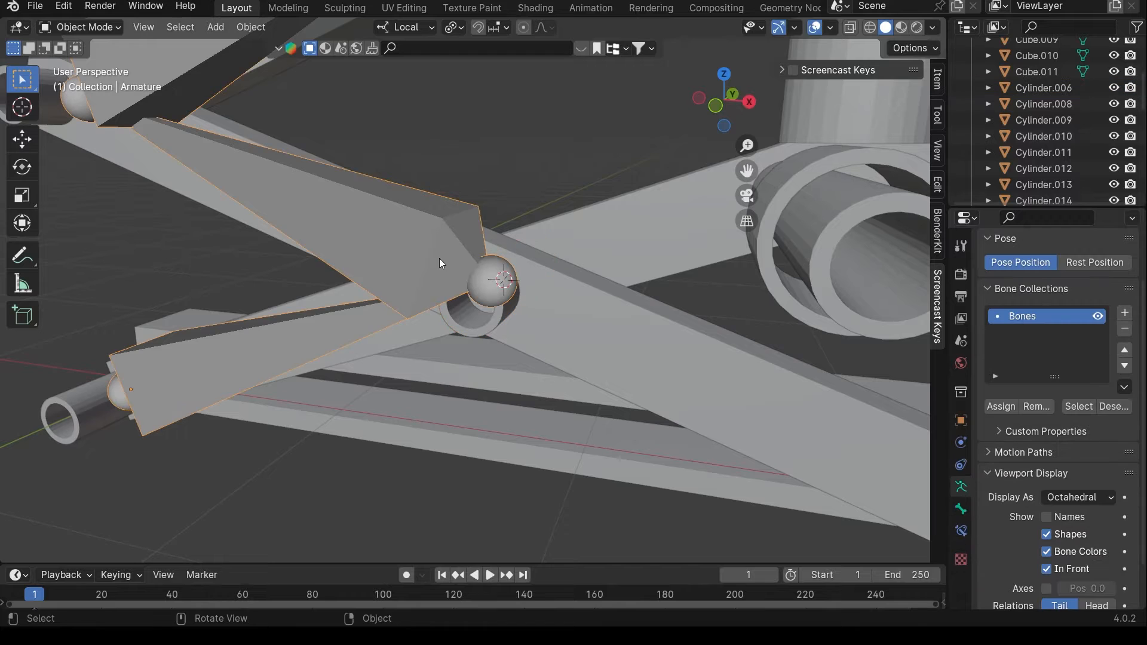
key("Tab")
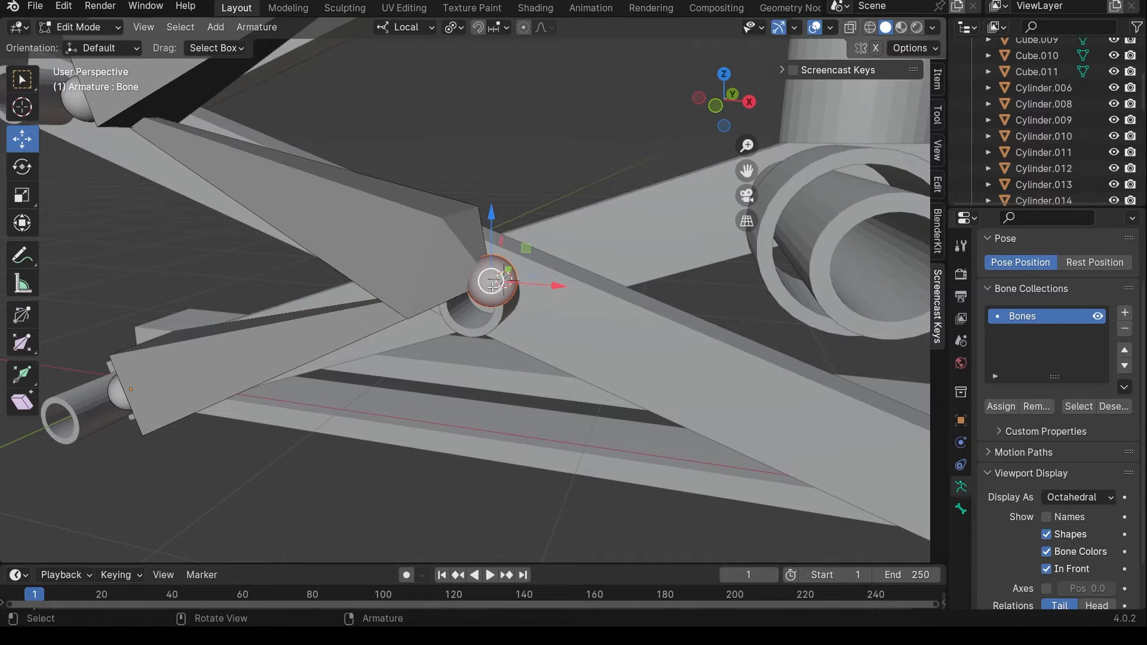
key("shift+s")
key("shift+s")
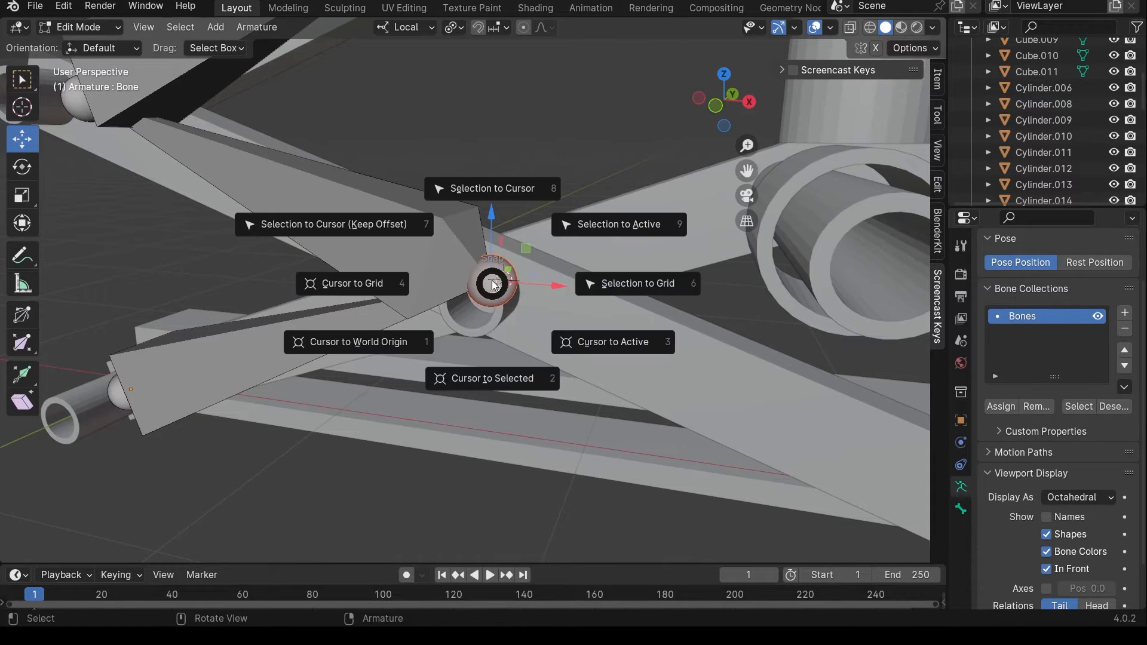
left_click(498, 188)
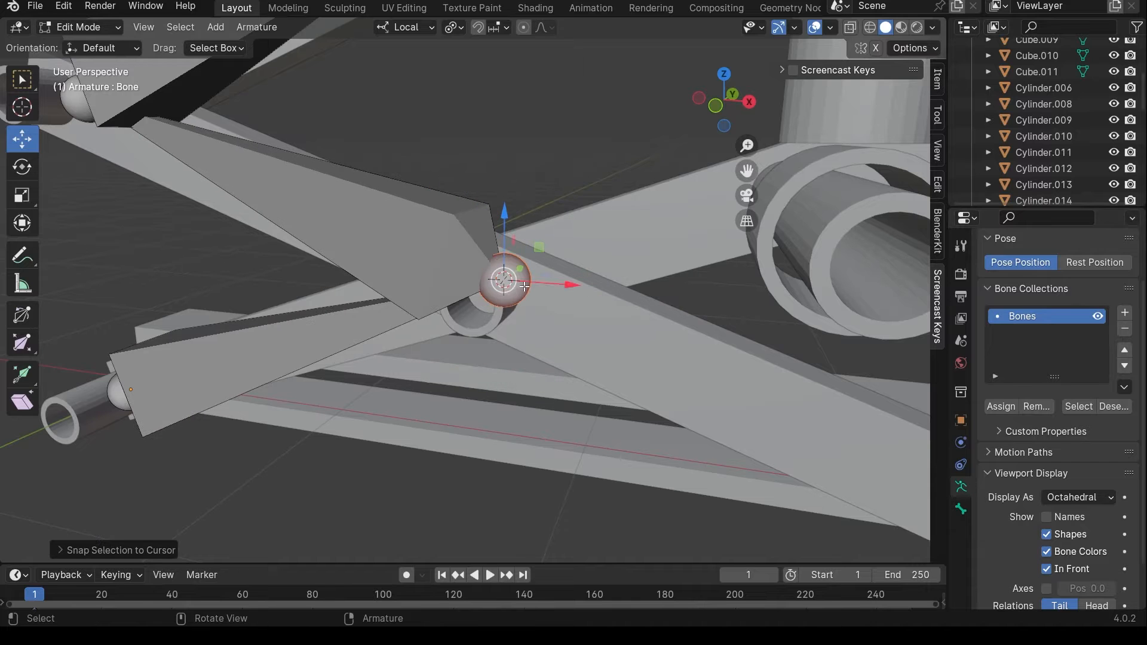
- Leave armature editing and snap the 3D cursor to the left pin cylinder just above the lowest centre pin
key("KP_1")
scroll(502, 206, "up", 5)
scroll(579, 260, "down", 6)
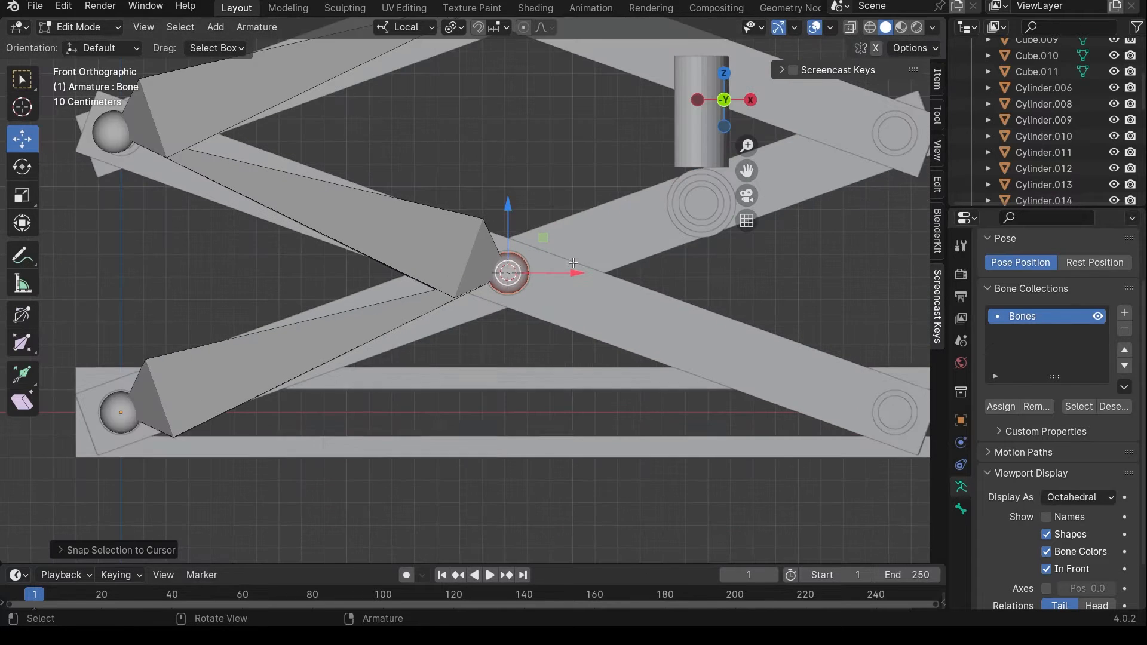
scroll(487, 264, "down", 5)
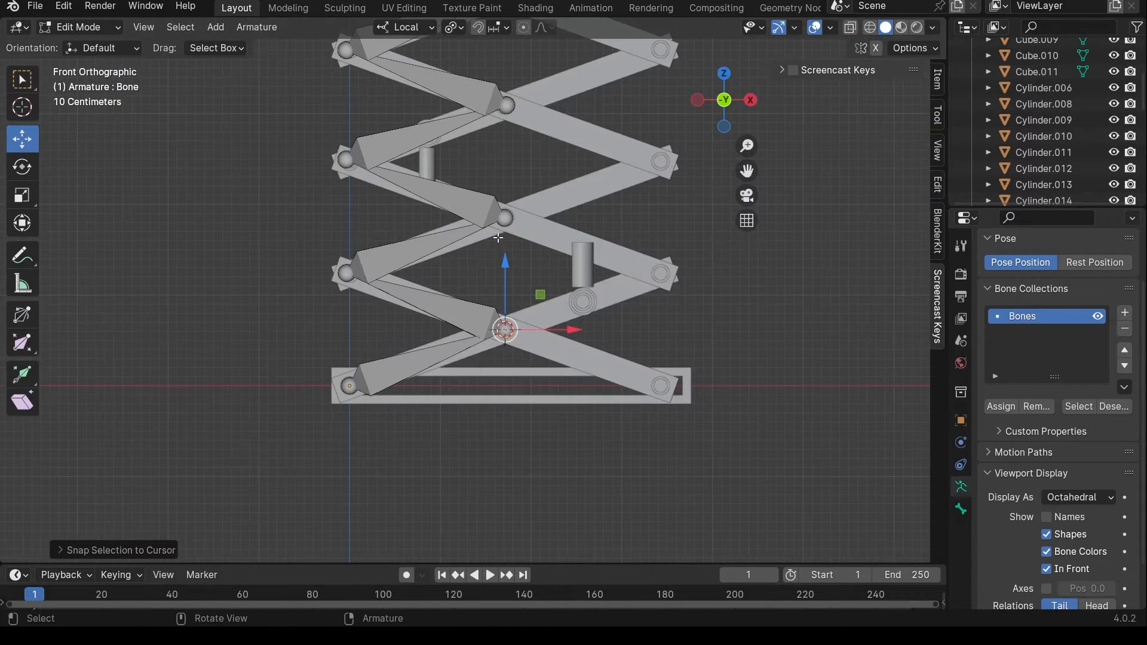
scroll(447, 261, "up", 8)
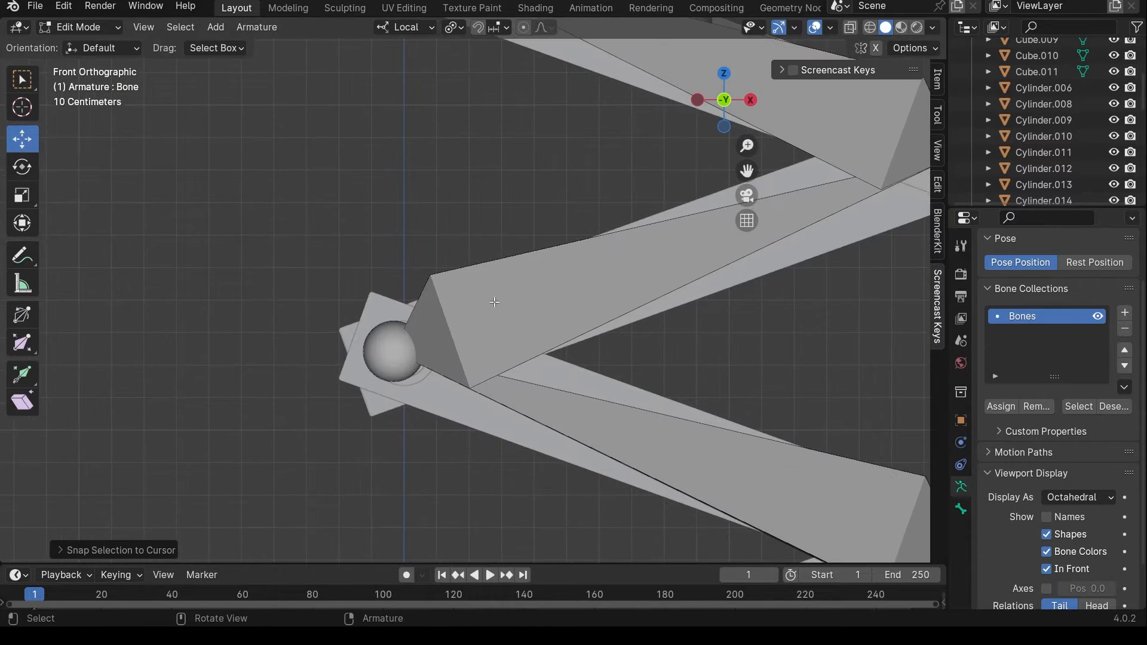
middle_click_drag(412, 269, 424, 296)
key("Tab")
left_click(445, 346)
key("shift+s")
left_click(448, 420)
- Select all objects and set their origins to their geometry
middle_click_drag(434, 350, 422, 346)
key("a")
left_click(251, 28)
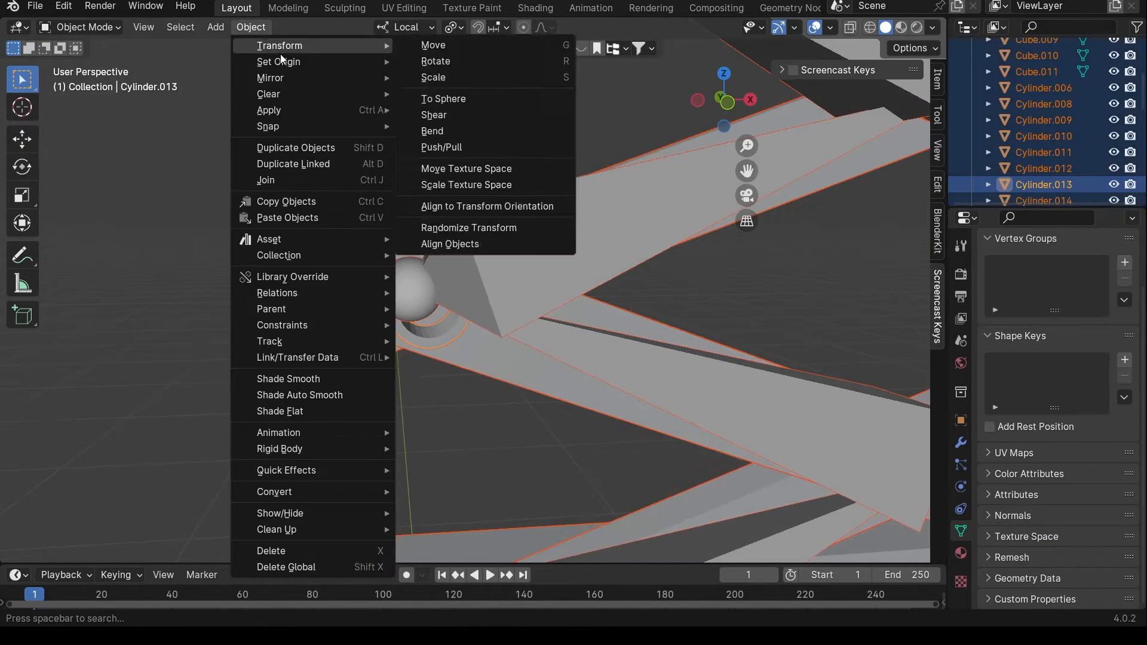
left_click(445, 75)
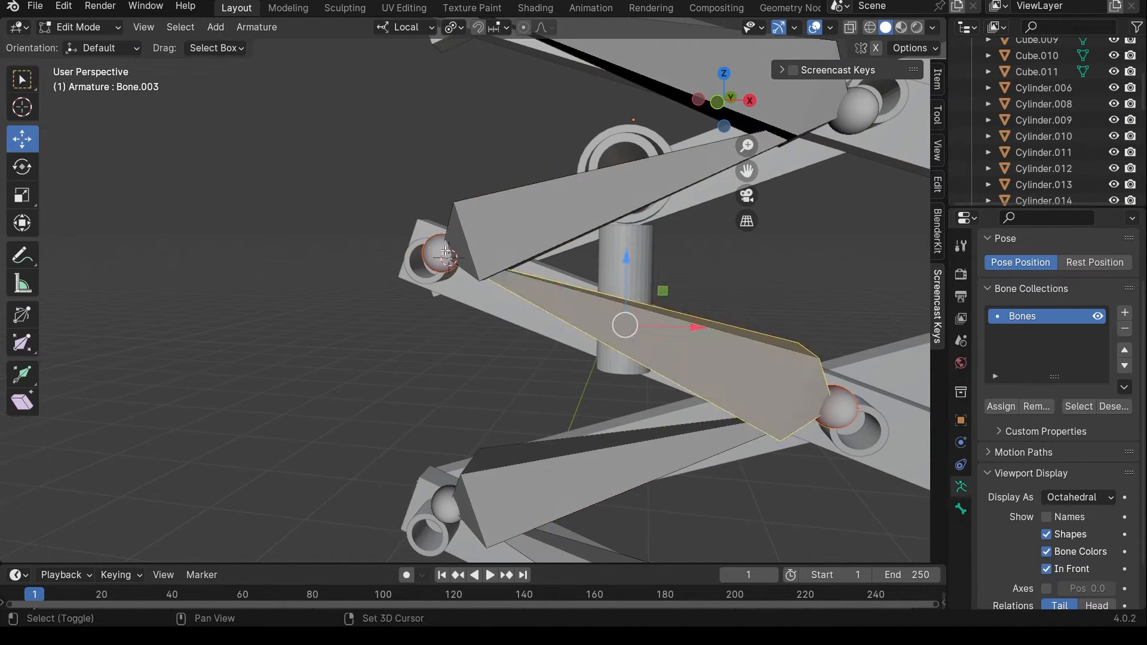
- Snap the intermediate left and centre bone joints up the chain to their matching pins by way of the 3D cursor
key("shift+s")
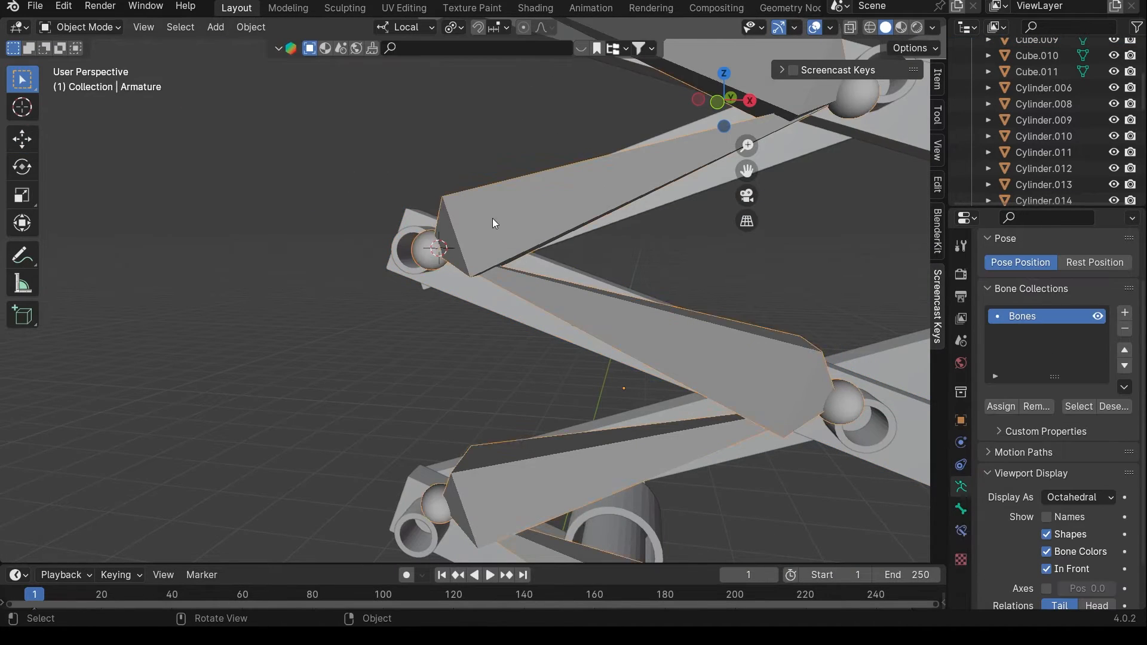
key("shift+s")
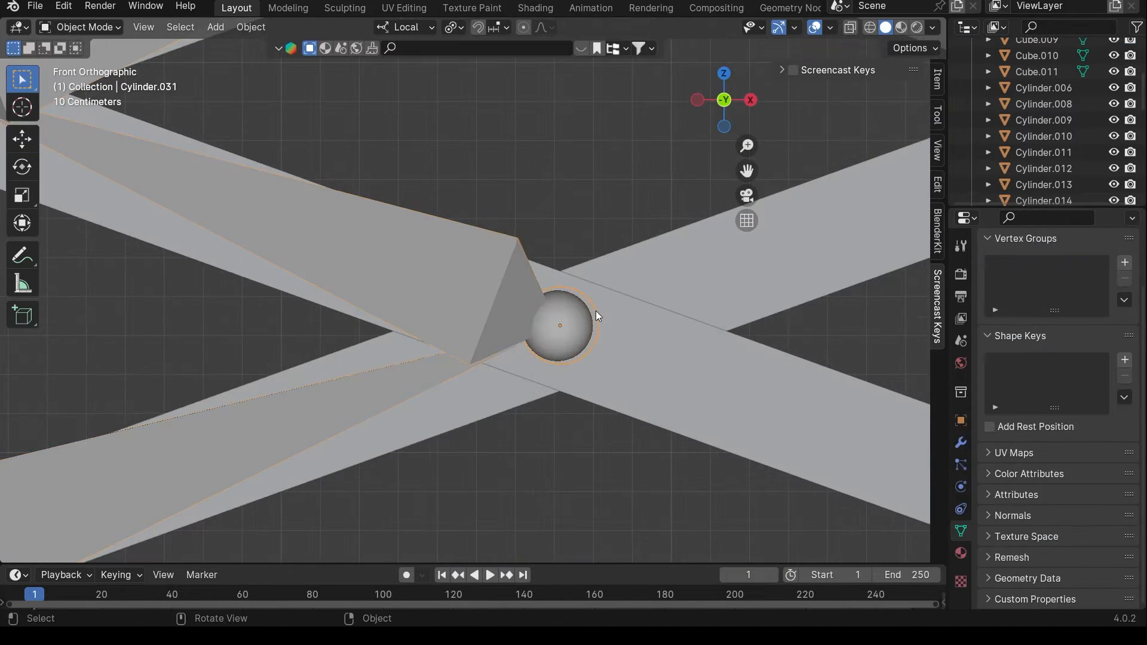
key("shift+s")
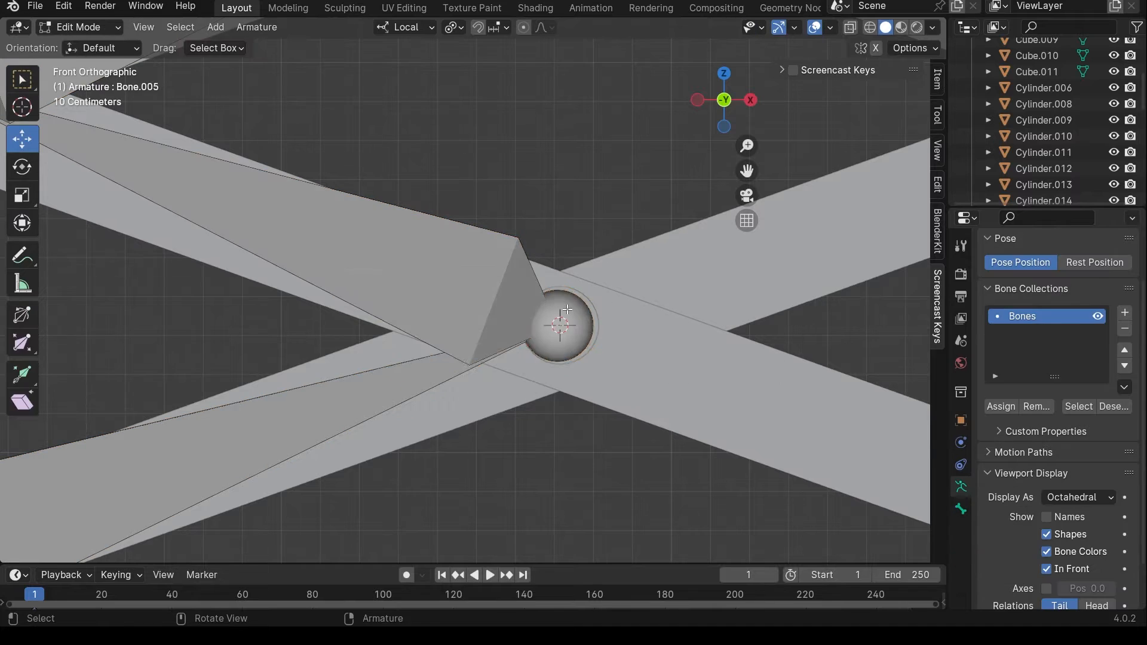
key("shift+s")
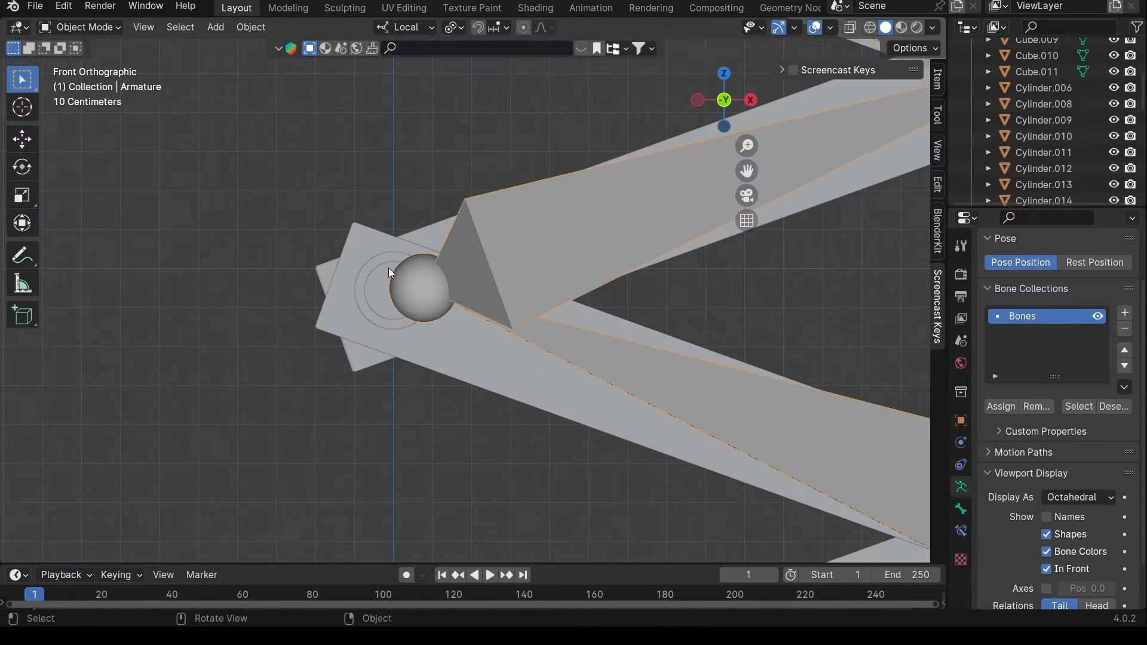
key("shift+s")
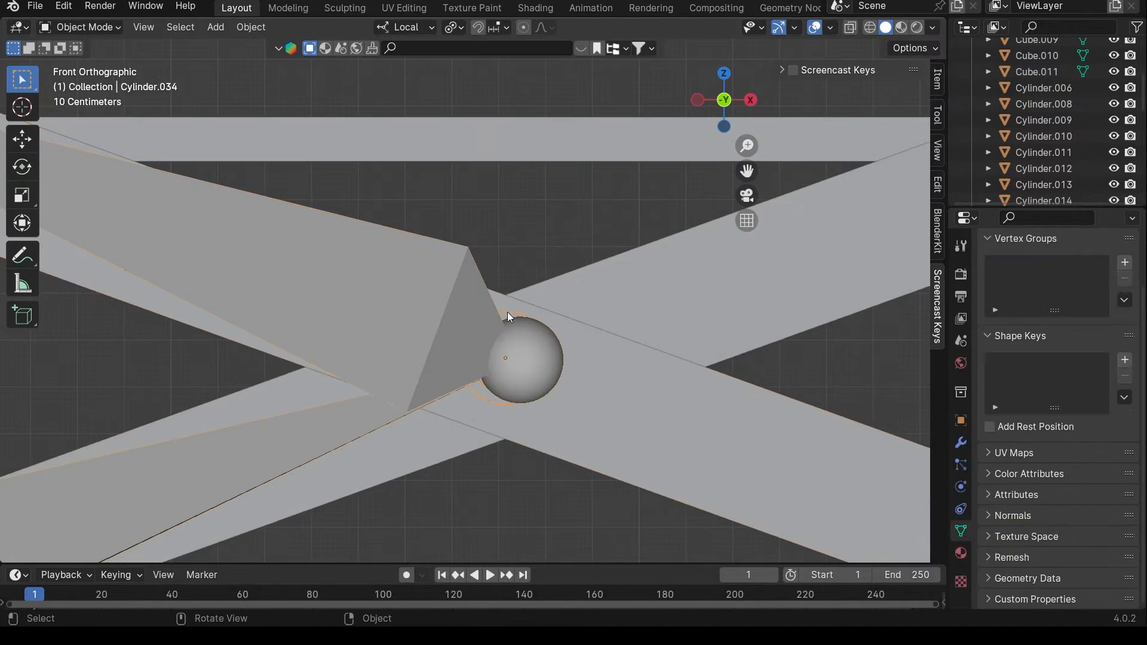
key("shift+s")
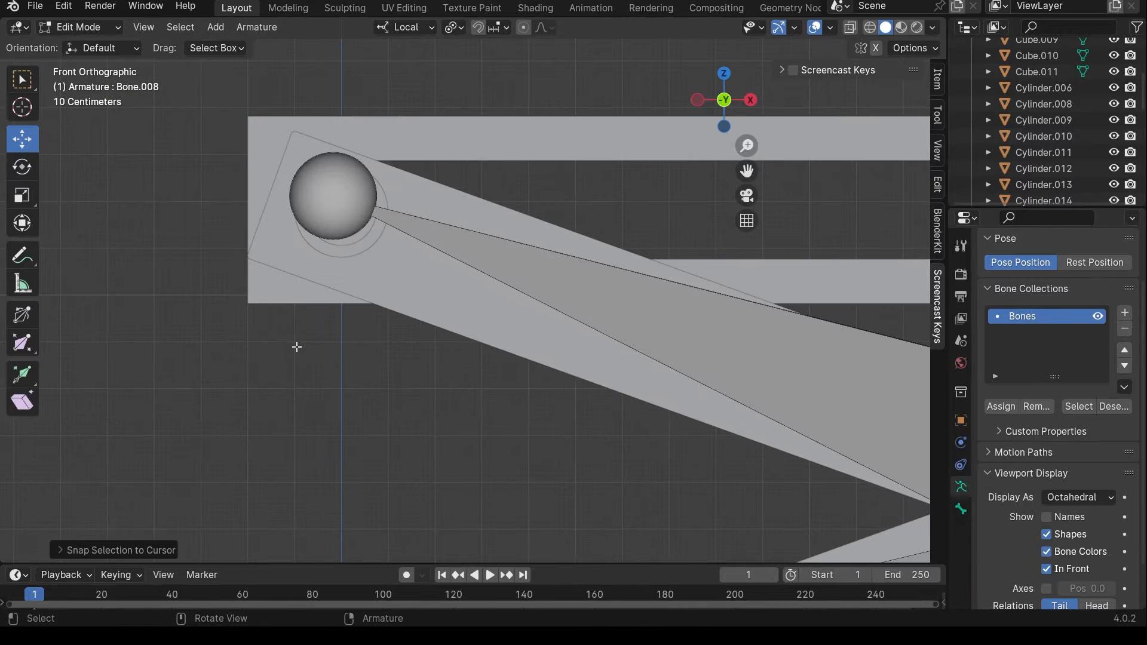
- Leave armature editing and snap the 3D cursor to the left pin cylinder of the top platform
middle_click_drag(338, 306, 380, 333, "shift")
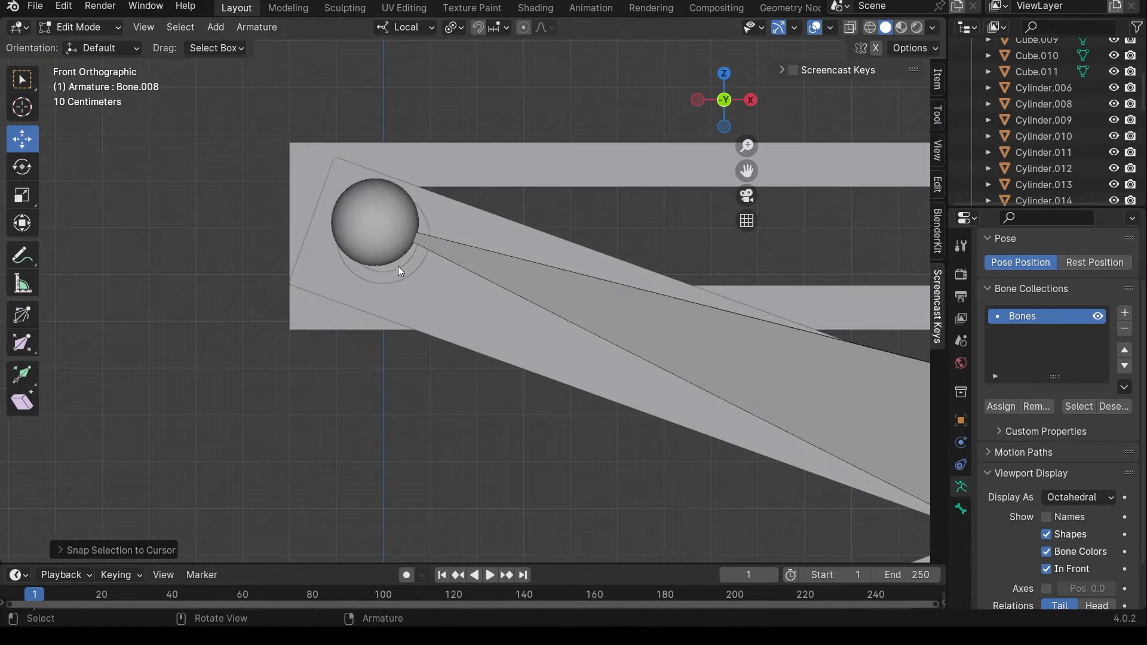
key("Tab")
left_click(399, 272)
middle_click_drag(400, 277, 456, 293)
key("shift+s")
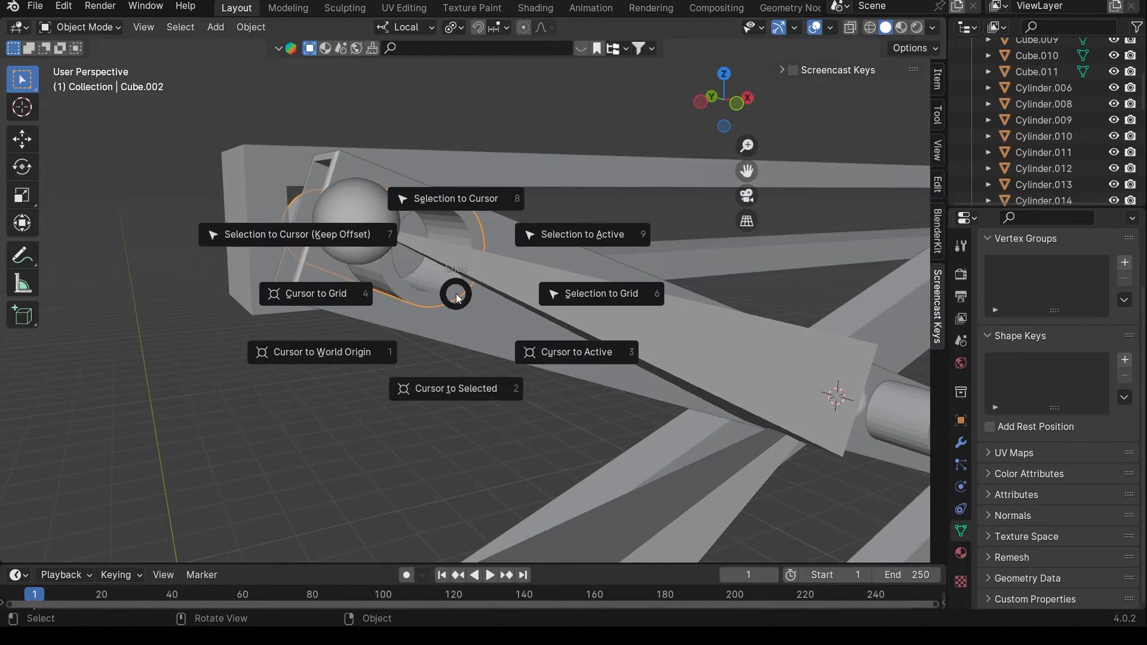
left_click(460, 389)
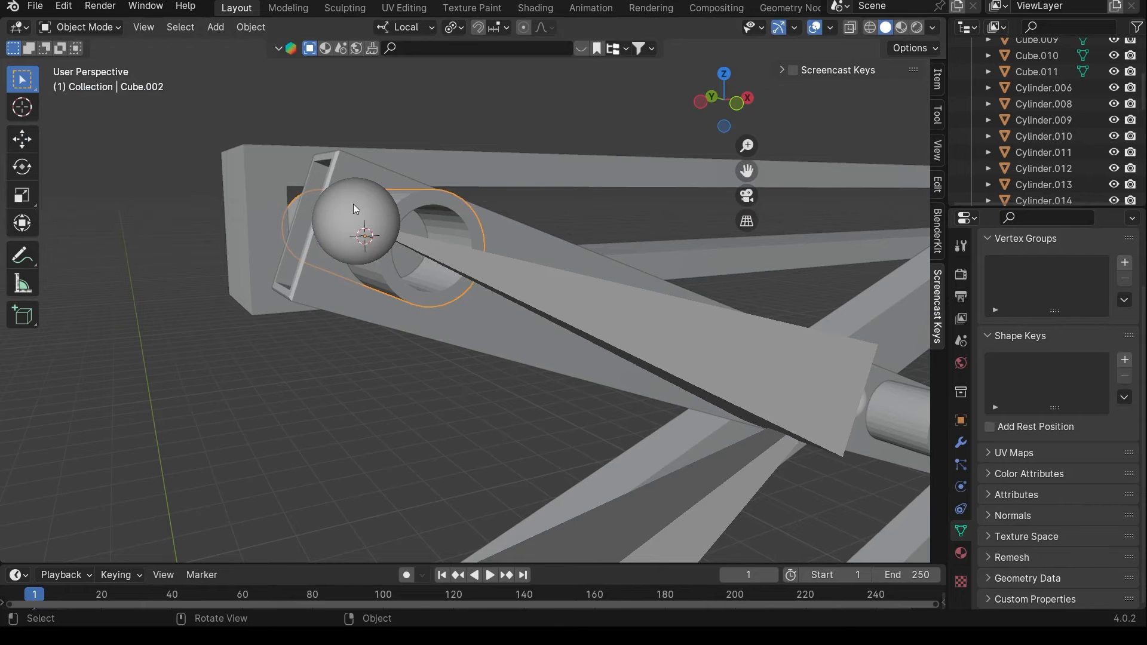
- Edit the armature again and snap the topmost bone tip to the 3D cursor
left_click(395, 247)
left_click(446, 263)
key("Tab")
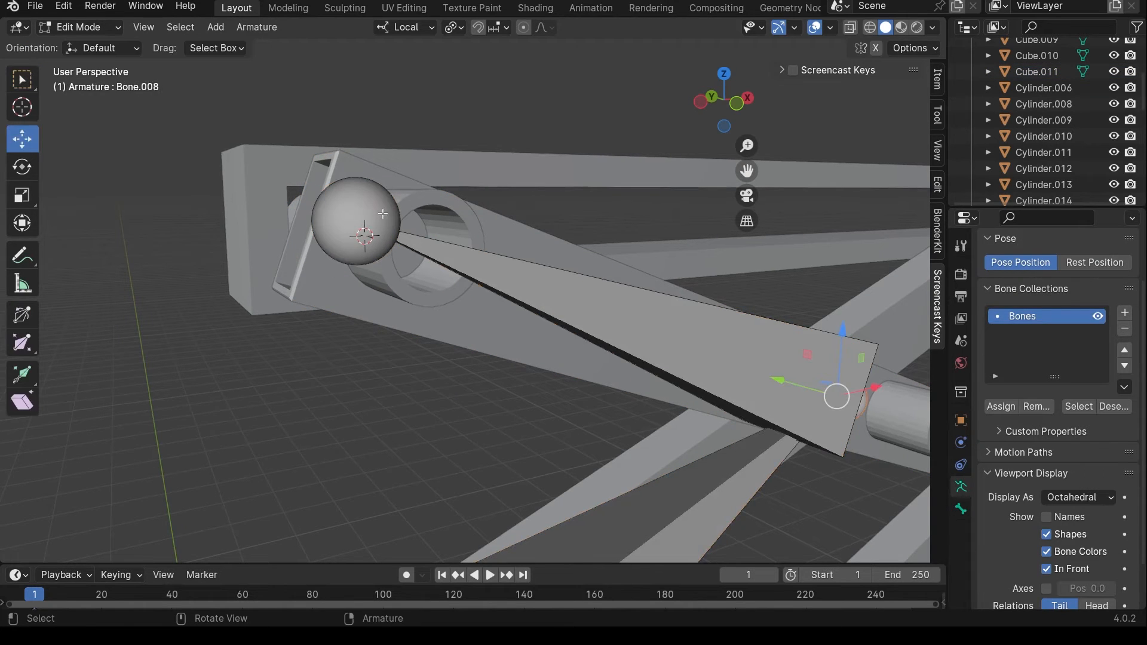
key("shift+s")
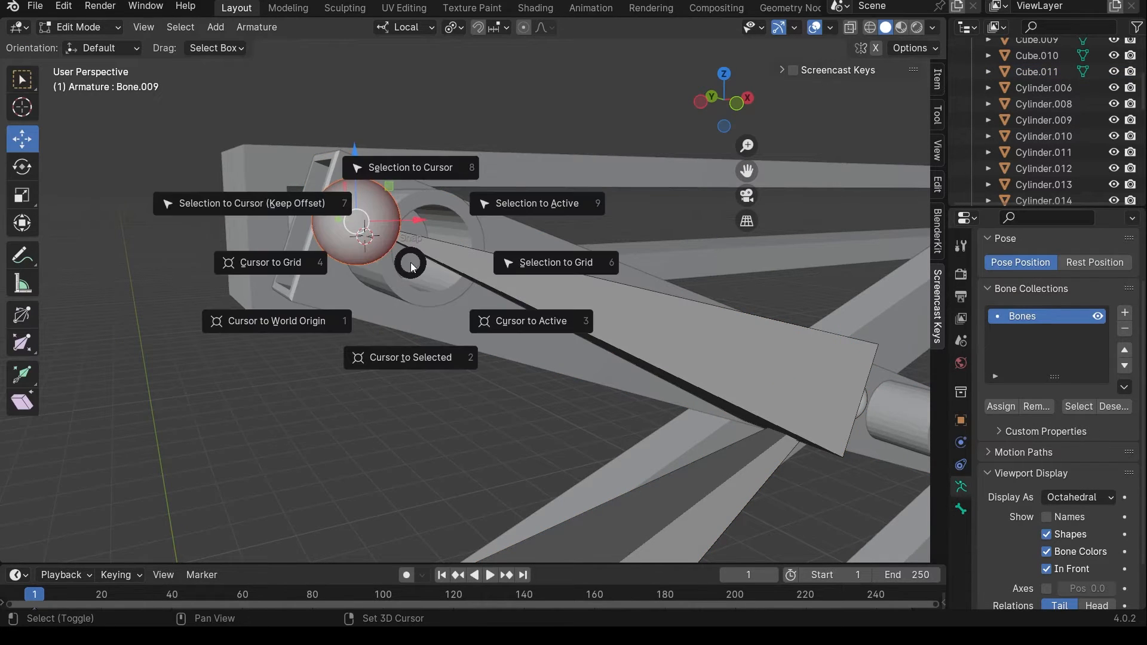
left_click(425, 172)
- Examine the alignment of the bone joints with the pins from the top platform down to the base in front view
scroll(533, 377, "down", 3)
key("KP_1")
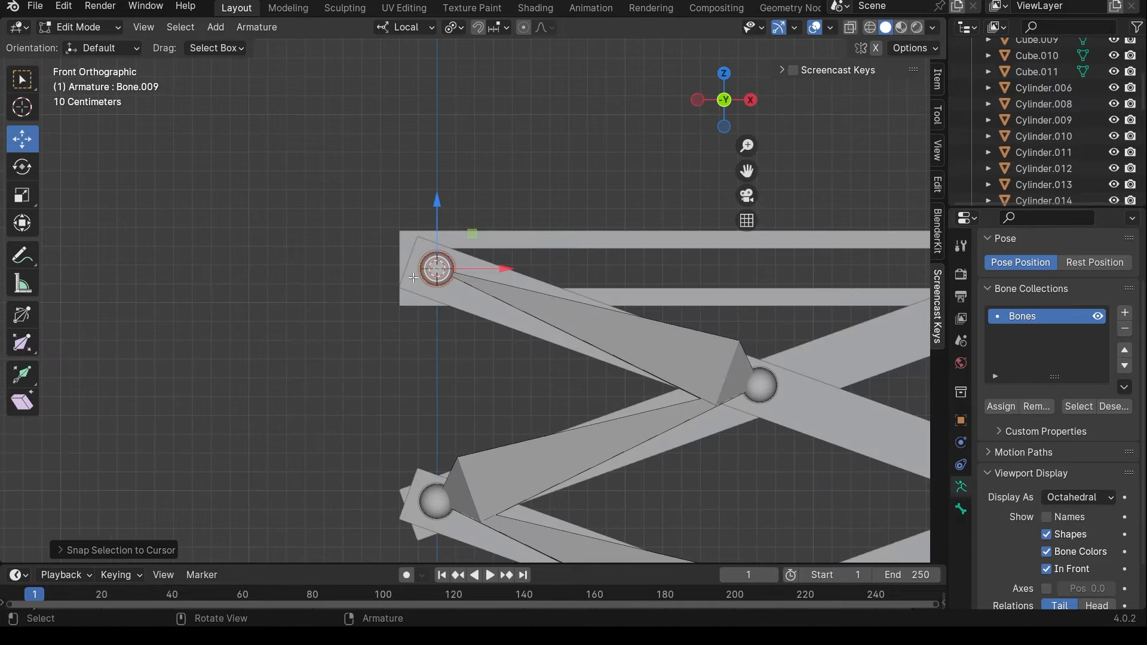
scroll(532, 378, "down", 1)
middle_click_drag(532, 378, 496, 147, "shift")
middle_click_drag(526, 312, 512, 123, "shift")
middle_click_drag(532, 312, 533, 169, "shift")
scroll(451, 422, "up", 3)
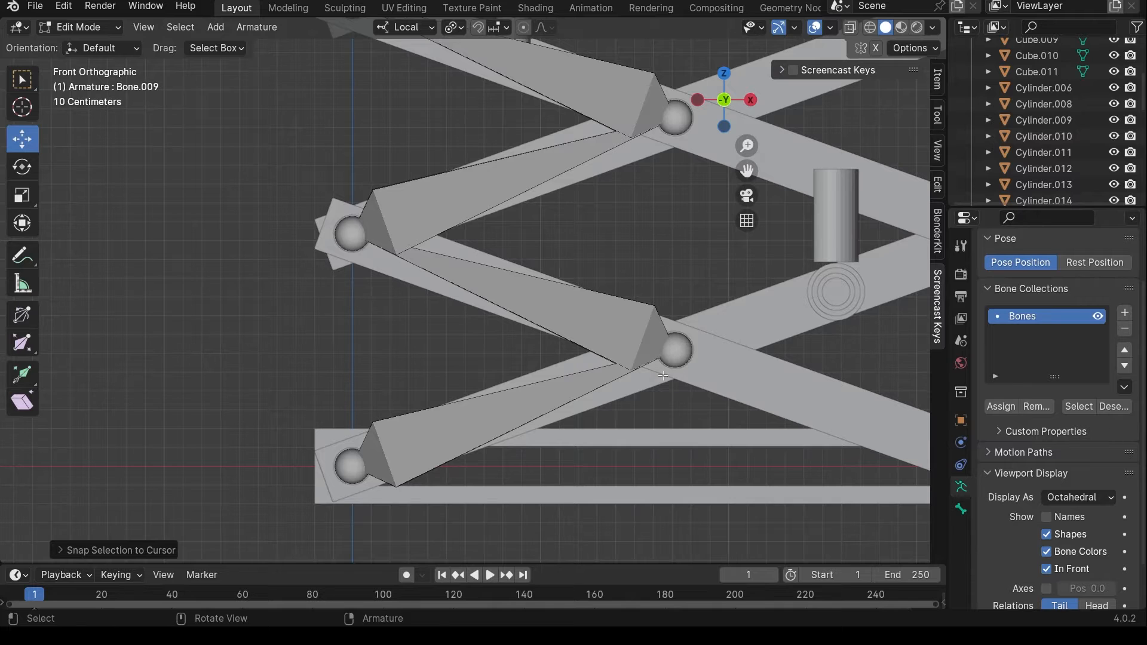
scroll(664, 376, "down", 2)
scroll(400, 302, "up", 6)
scroll(347, 344, "down", 8)
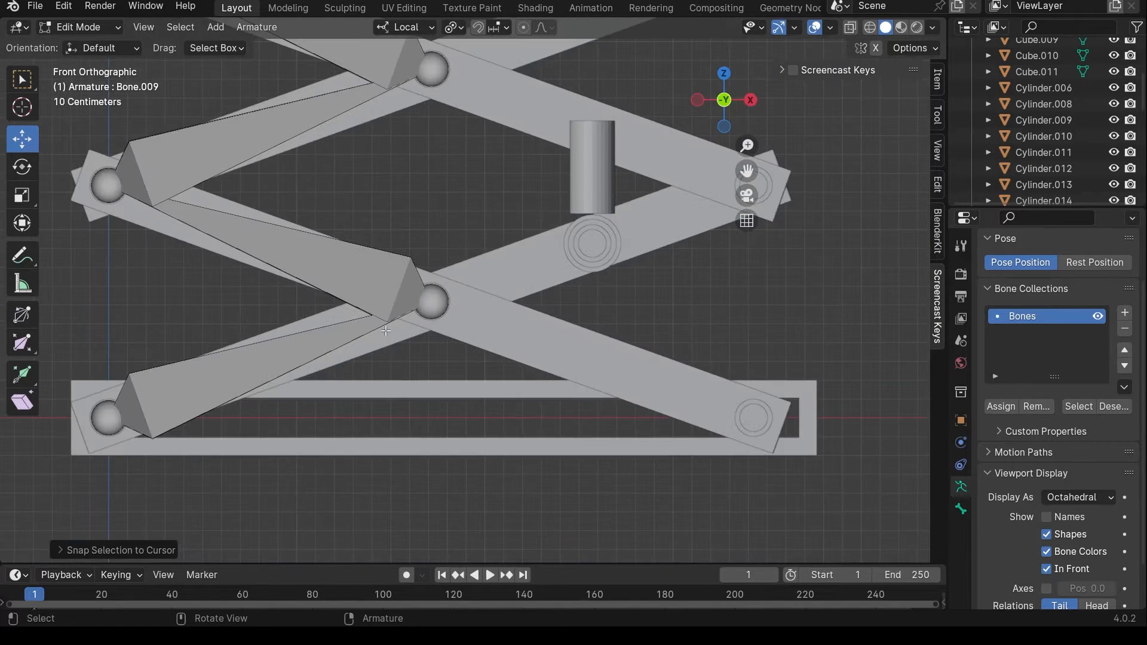
middle_click_drag(343, 289, 494, 345, "shift")
scroll(453, 333, "down", 3)
middle_click_drag(442, 282, 448, 339, "shift")
- Extrude bones about 1.27 m outward along negative X from the base, second-lowest and topmost left joints
left_click(446, 423)
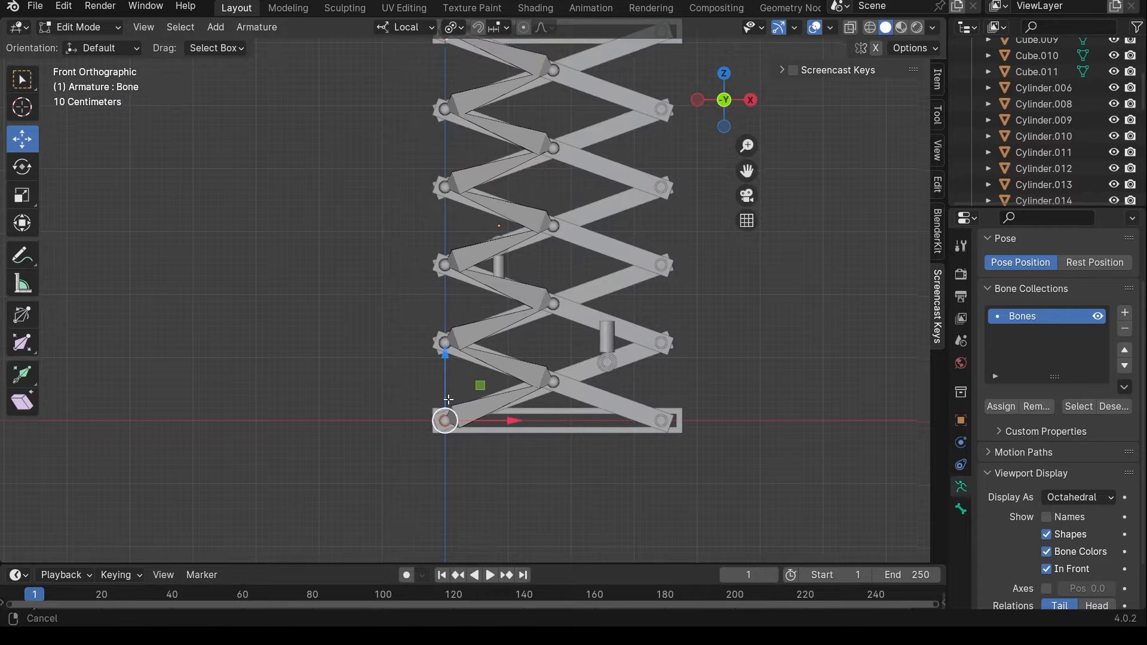
scroll(442, 359, "up", 4)
scroll(463, 422, "down", 6)
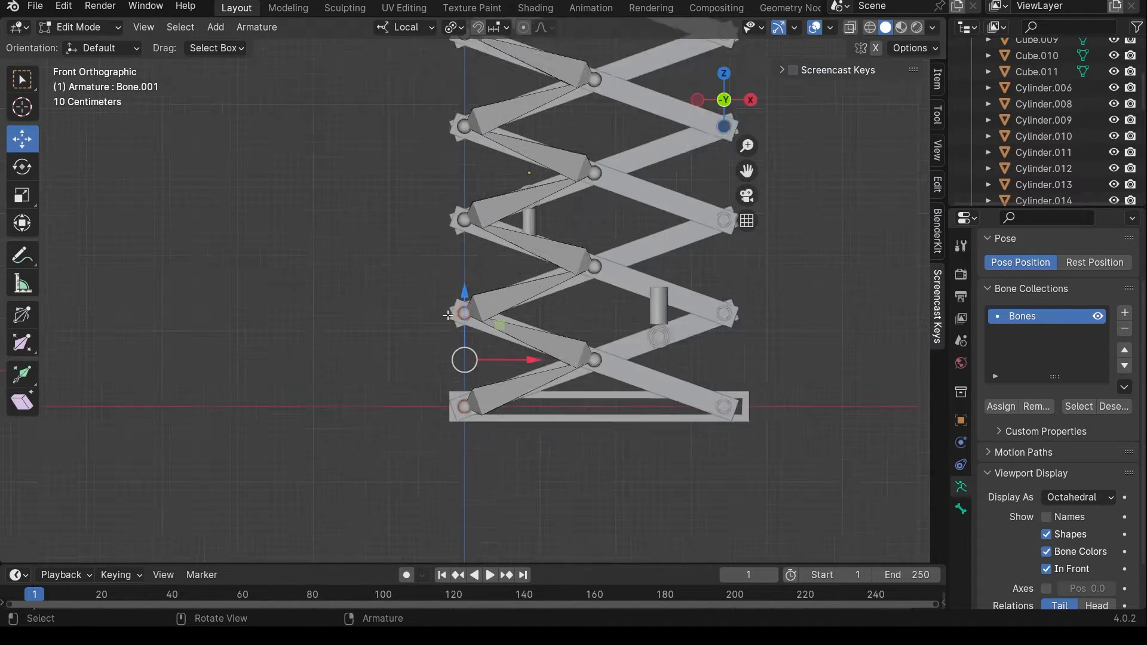
scroll(485, 197, "up", 7)
scroll(484, 227, "up", 3)
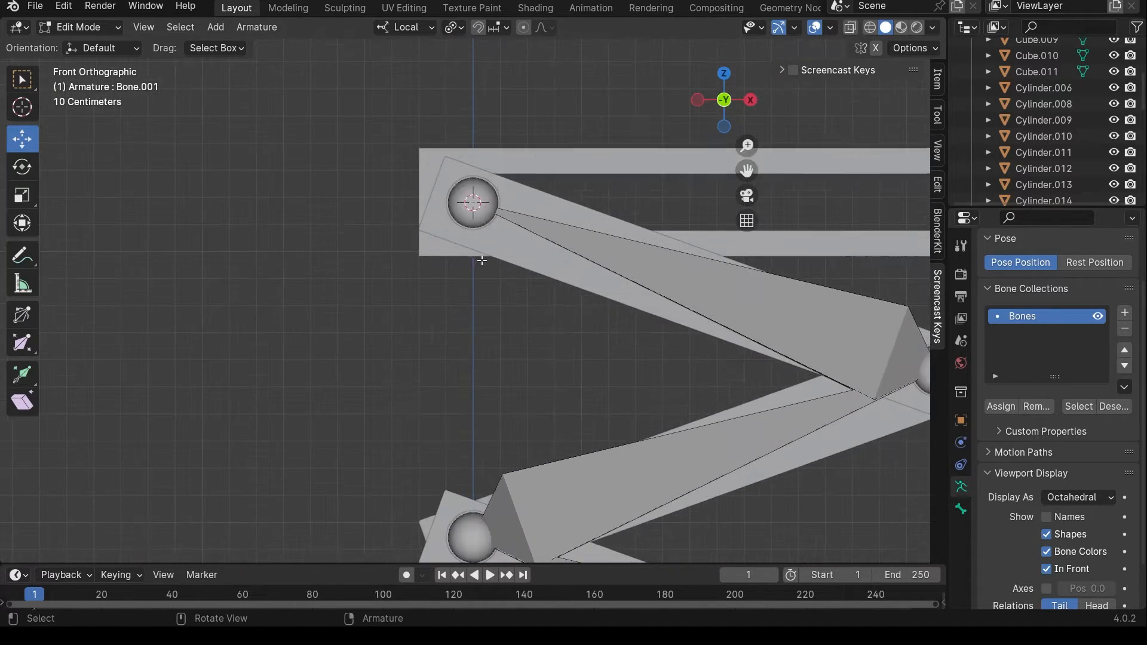
left_click(478, 190, "shift")
scroll(486, 333, "down", 8)
middle_click_drag(490, 462, 493, 302, "shift")
key("g")
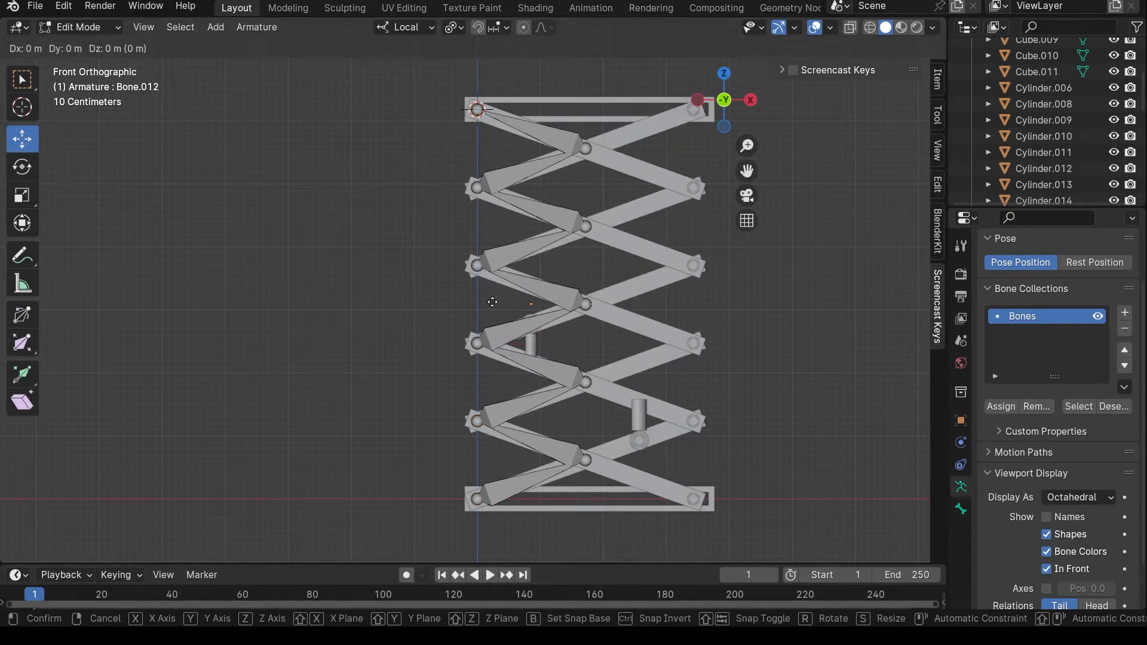
key("x")
key("x")
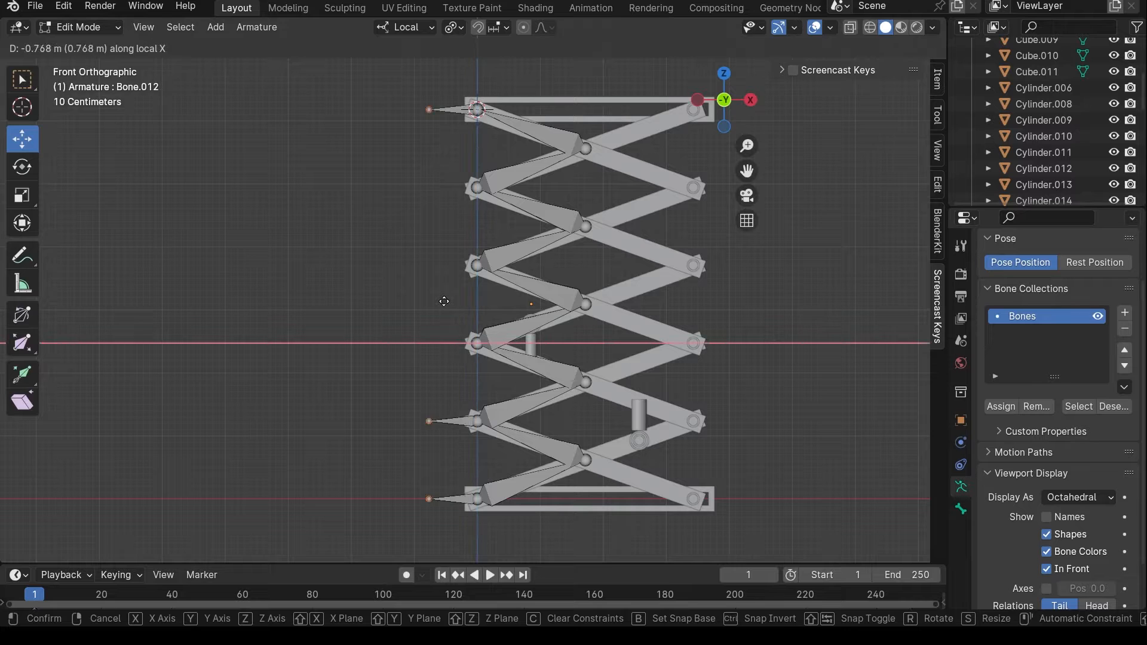
left_click(410, 302)
- Rename the outward bone at the second-lowest left joint as Handle
middle_click_drag(445, 403, 458, 321, "shift")
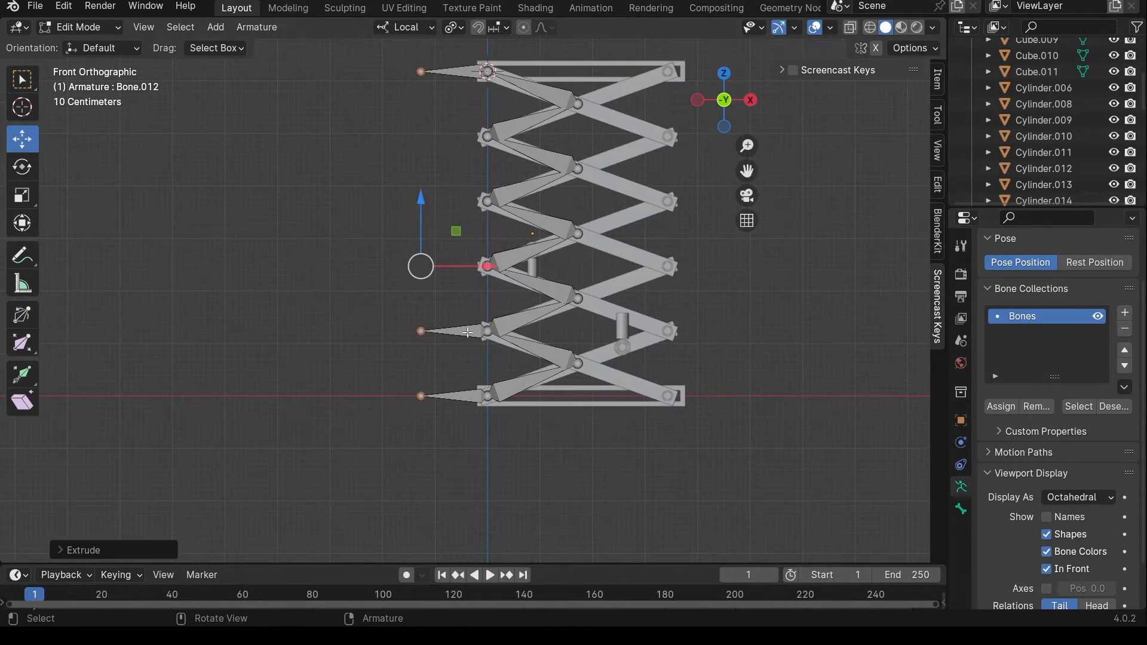
left_click(466, 338)
scroll(440, 358, "up", 4)
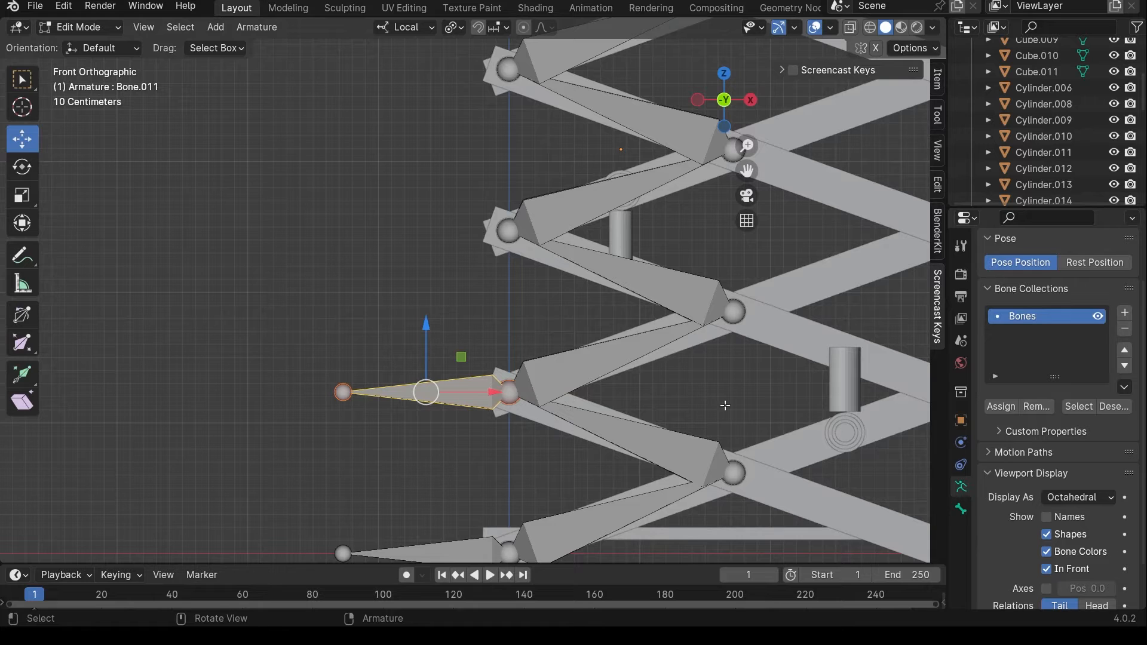
left_click(962, 510)
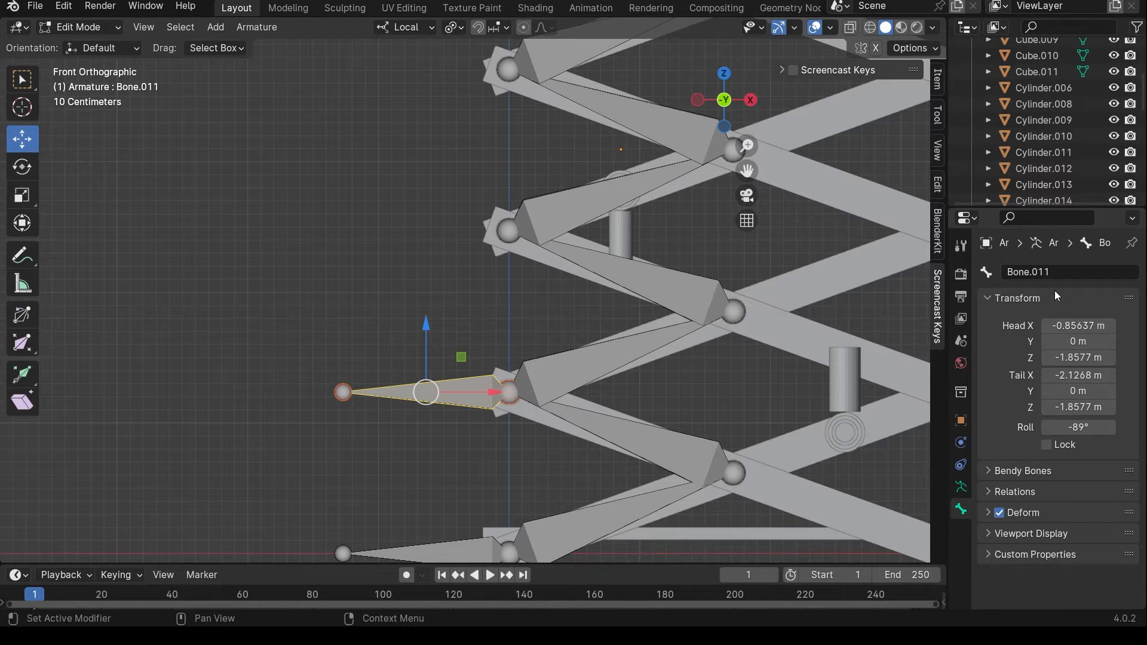
left_click(1057, 270)
type("Handle")
key("Return")
- Switch the armature to Pose Mode
middle_click_drag(504, 461, 454, 418, "shift")
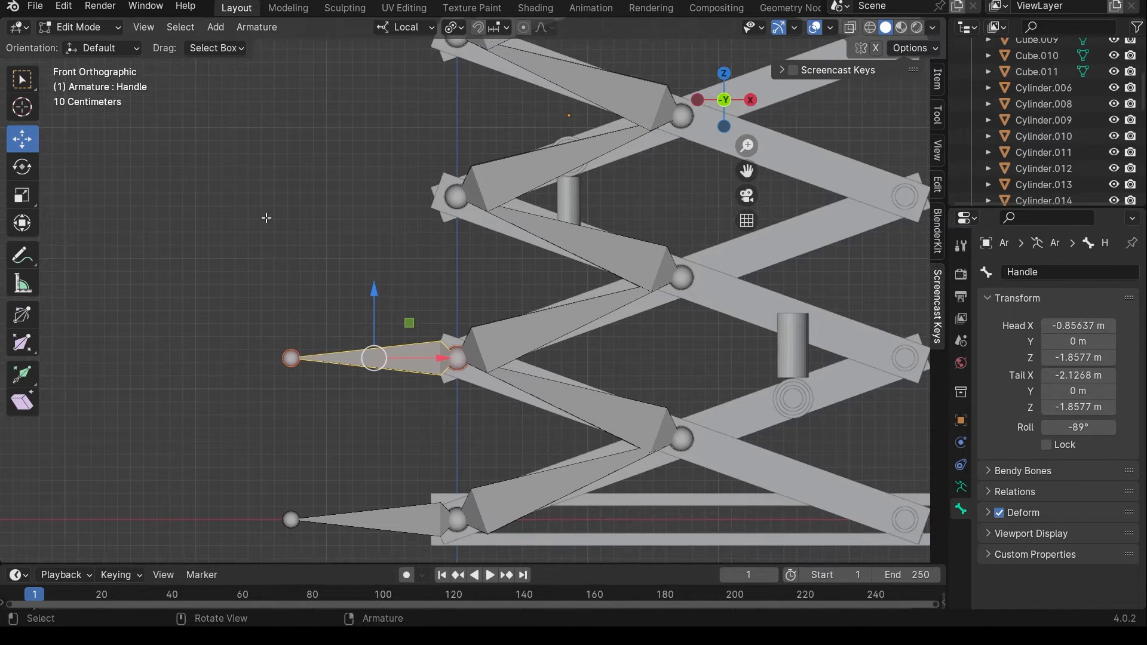
left_click(84, 27)
left_click(83, 77)
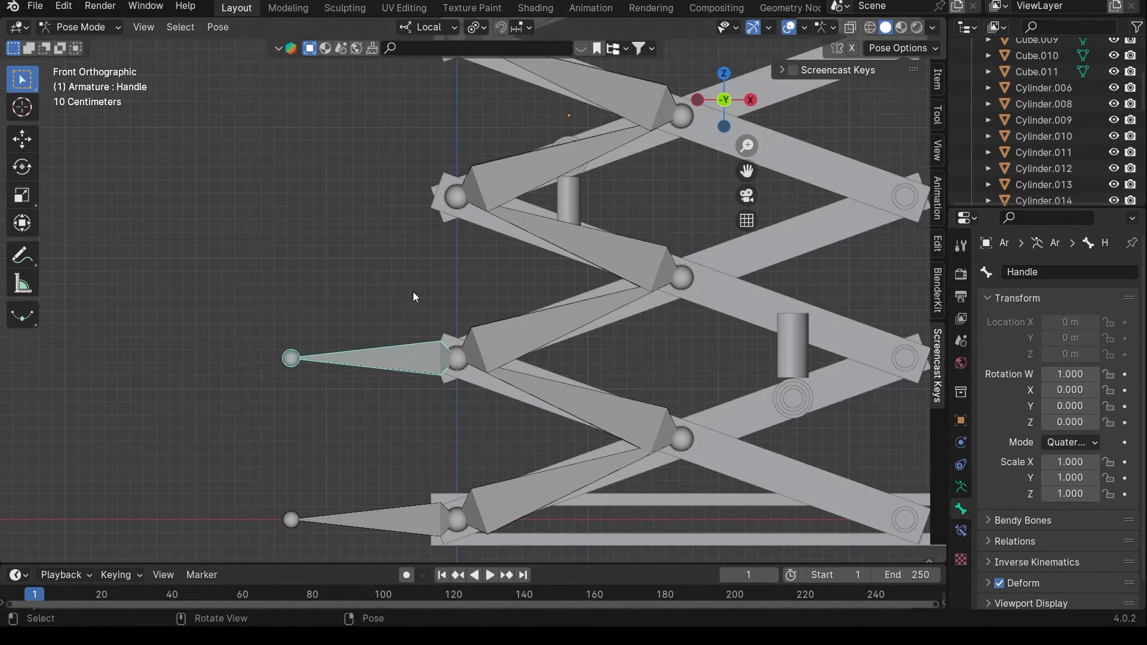
scroll(414, 291, "down", 7)
scroll(414, 290, "up", 6)
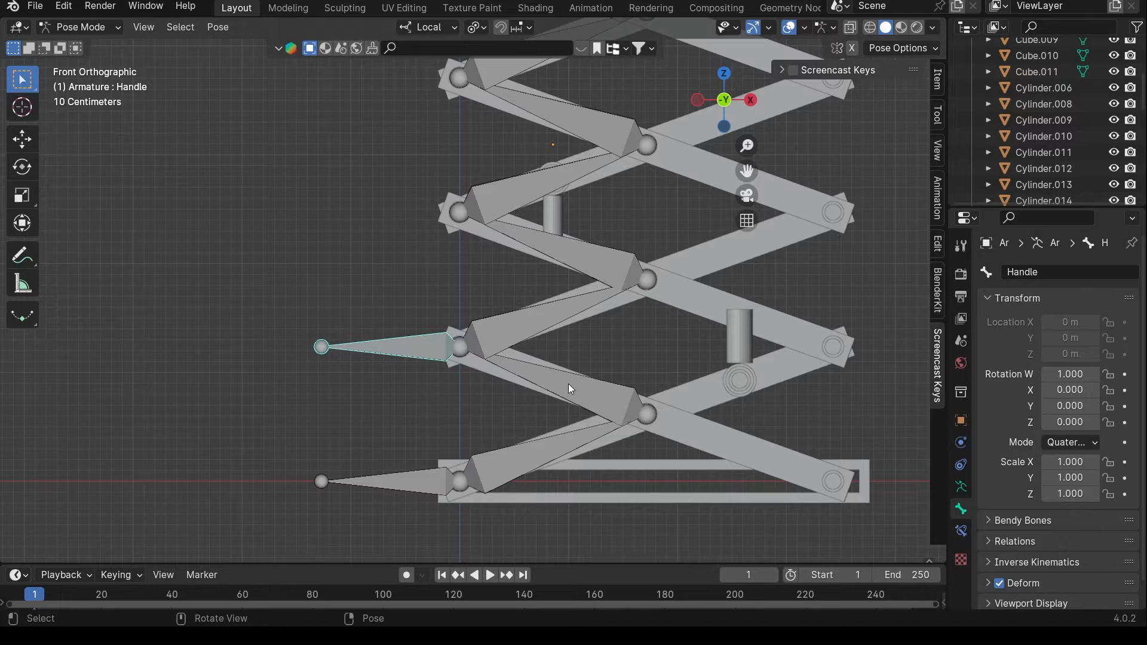
- Add an Inverse Kinematics constraint to the bone running from the lowest centre pin to the left joint above it
left_click(572, 403)
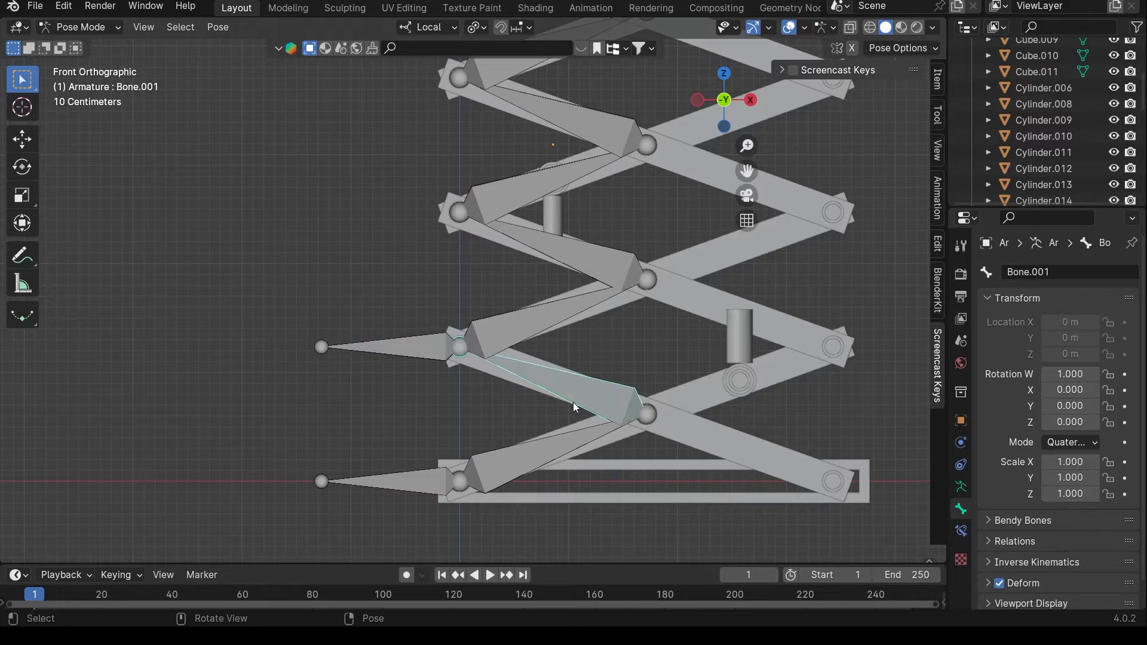
left_click(962, 530)
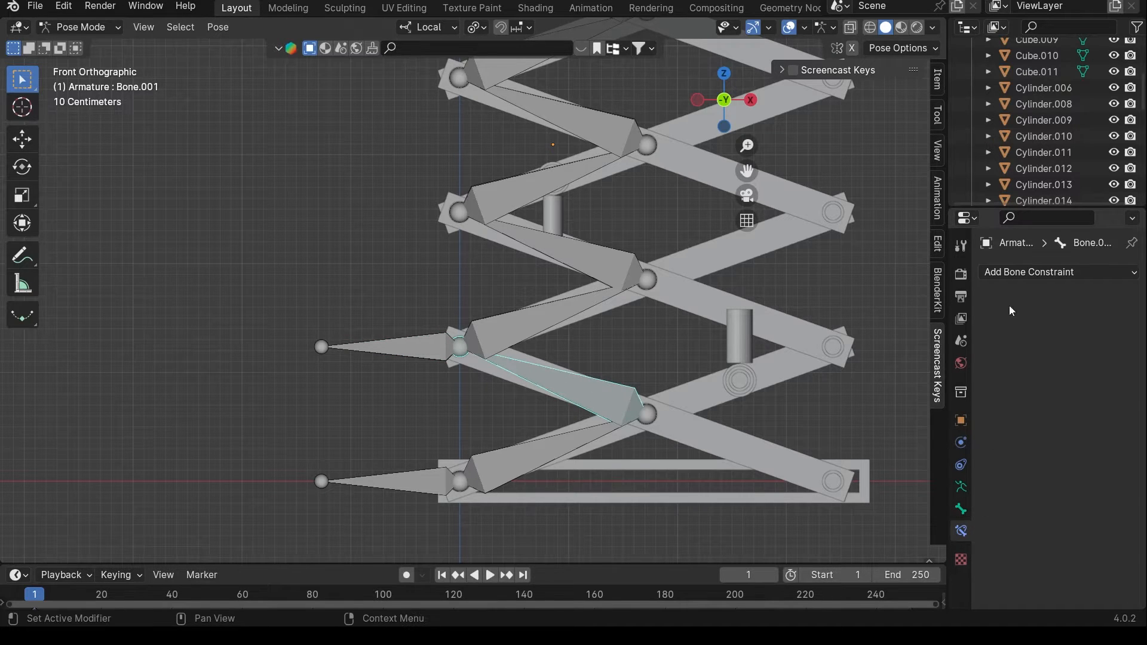
left_click(1027, 274)
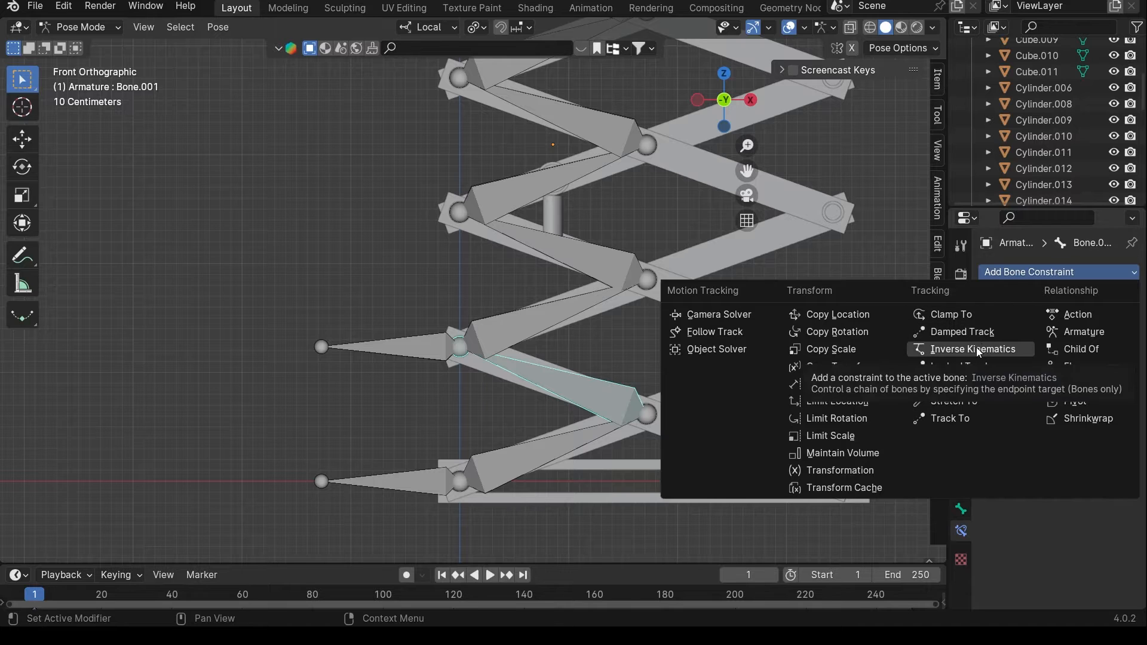
left_click(976, 347)
- Set the Inverse Kinematics target to the armature's Handle bone and its chain length to 2
left_click(1109, 323)
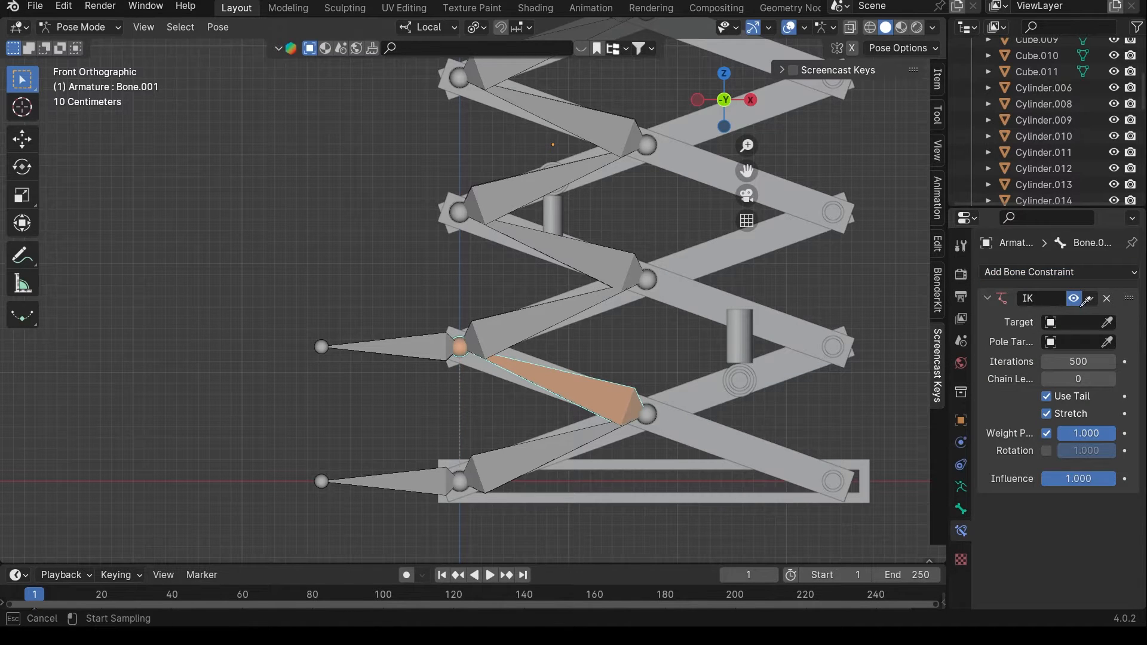
left_click(634, 261)
left_click(1096, 342)
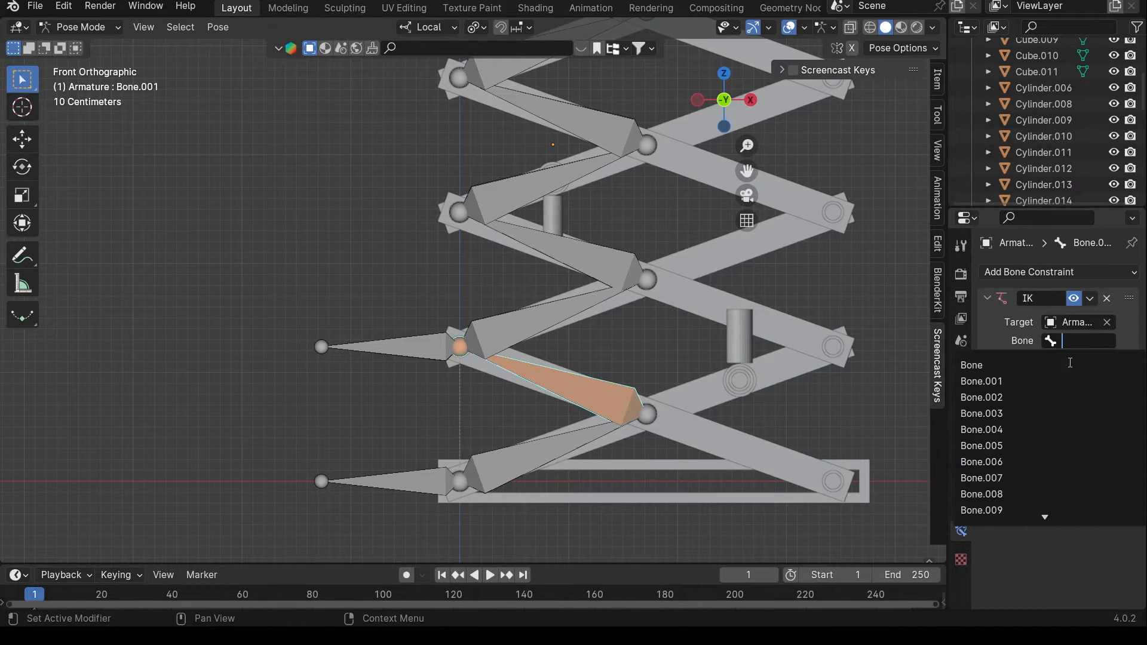
scroll(1016, 466, "down", 3)
left_click(1005, 494)
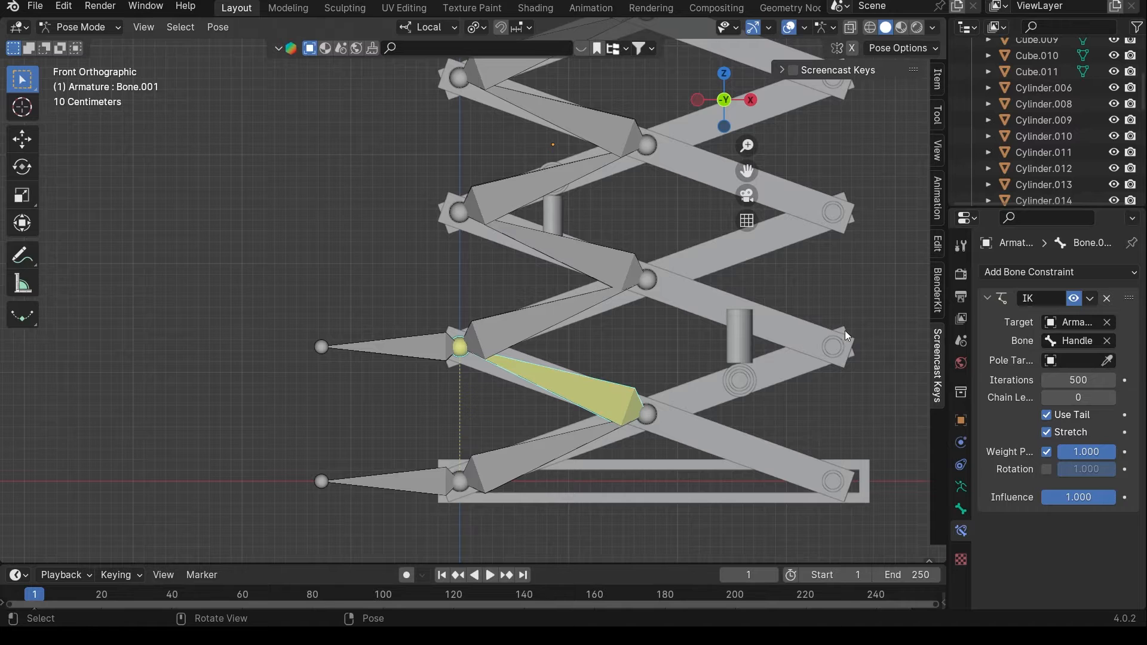
left_click(1112, 398)
scroll(526, 388, "up", 3)
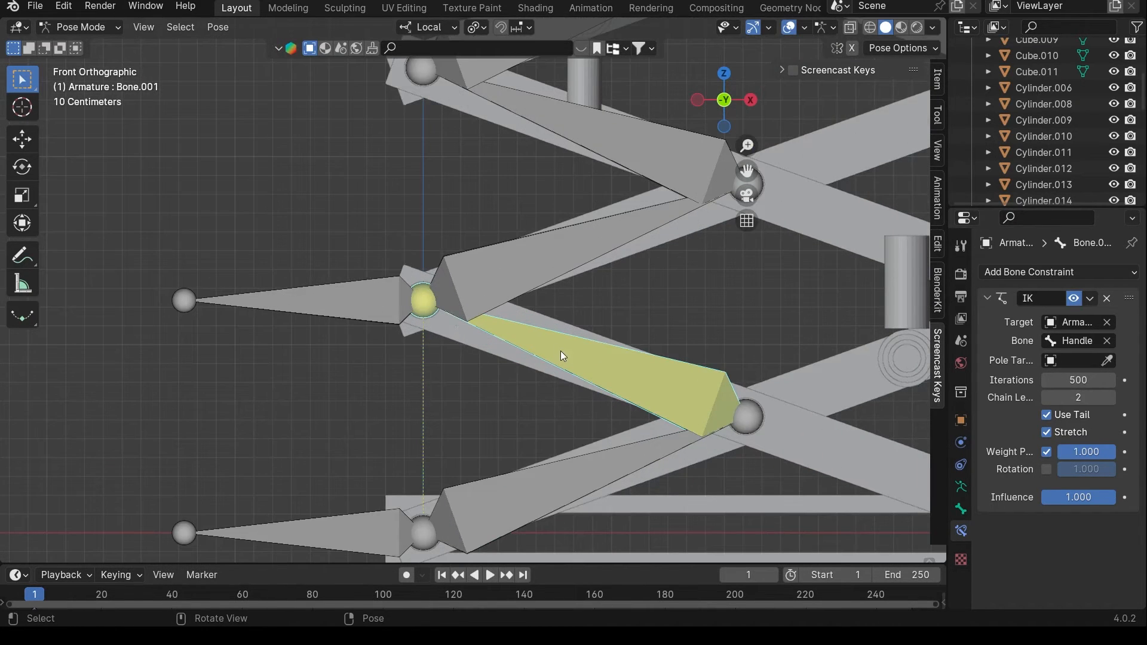
- Clear the parent of the Handle bone and the outward base bone in Edit Mode, and return to Pose Mode
left_click(568, 478)
left_click(356, 297)
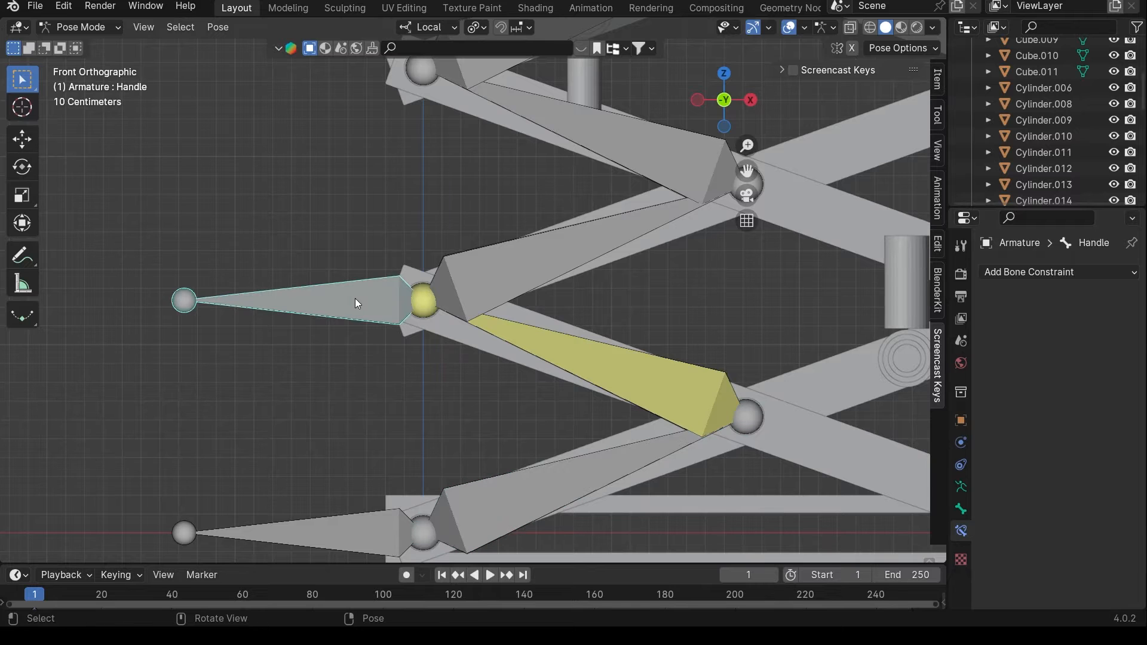
key("Tab")
middle_click_drag(406, 314, 490, 273, "shift")
scroll(490, 273, "down", 3)
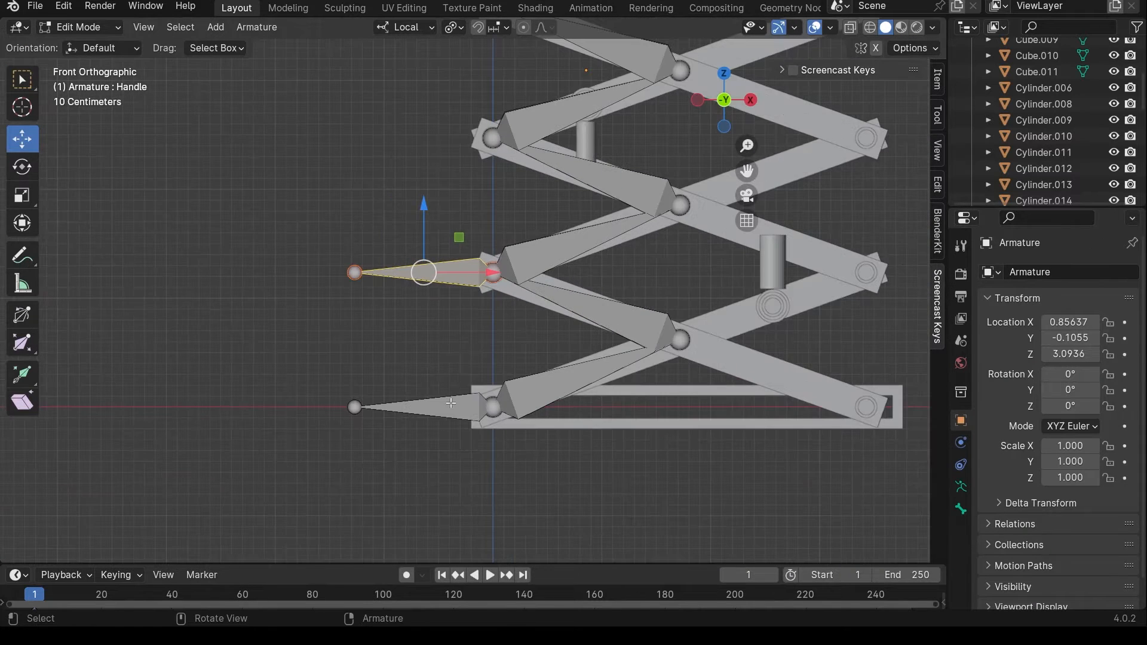
left_click(460, 407, "shift")
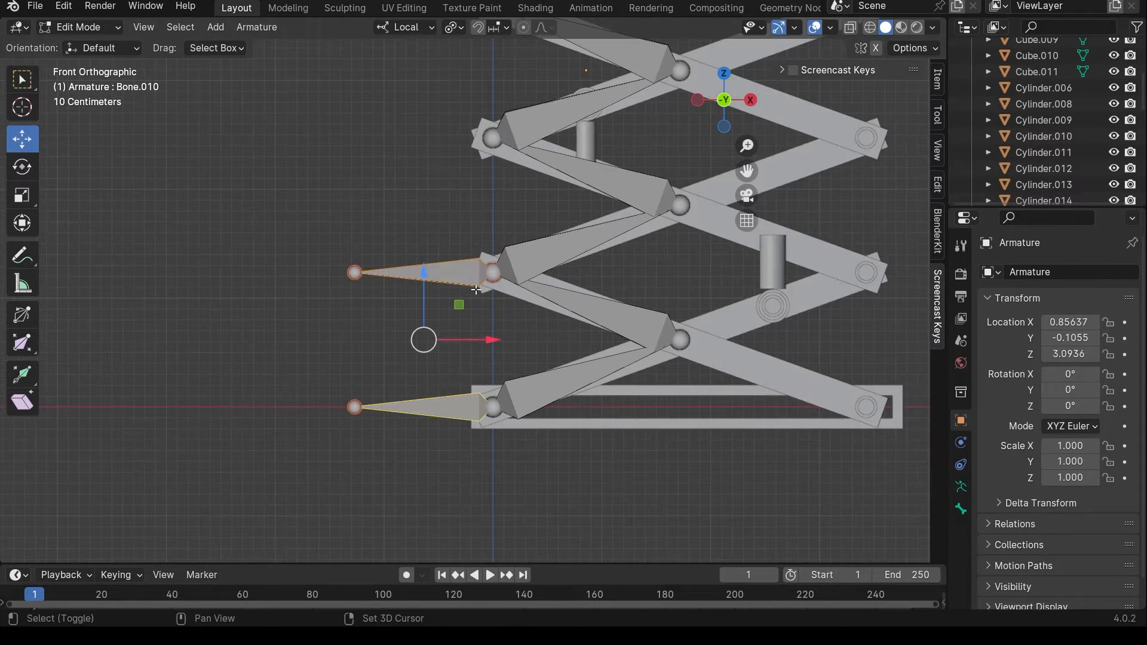
key("alt+p")
left_click(465, 350)
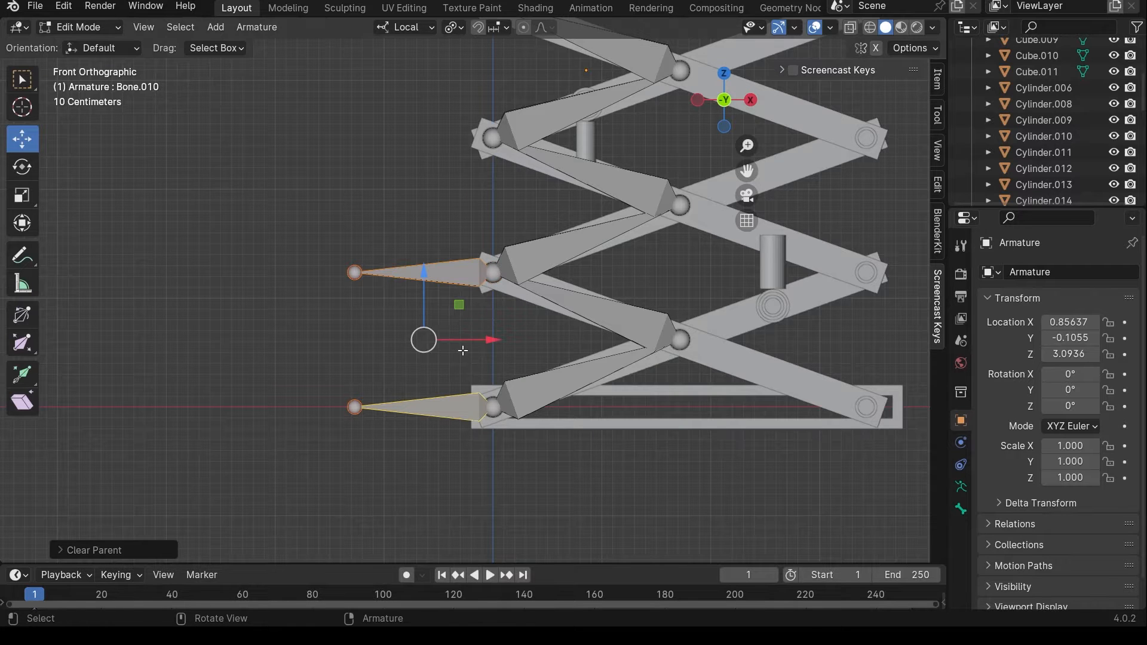
key("g")
key("Escape")
left_click(77, 27)
left_click(72, 79)
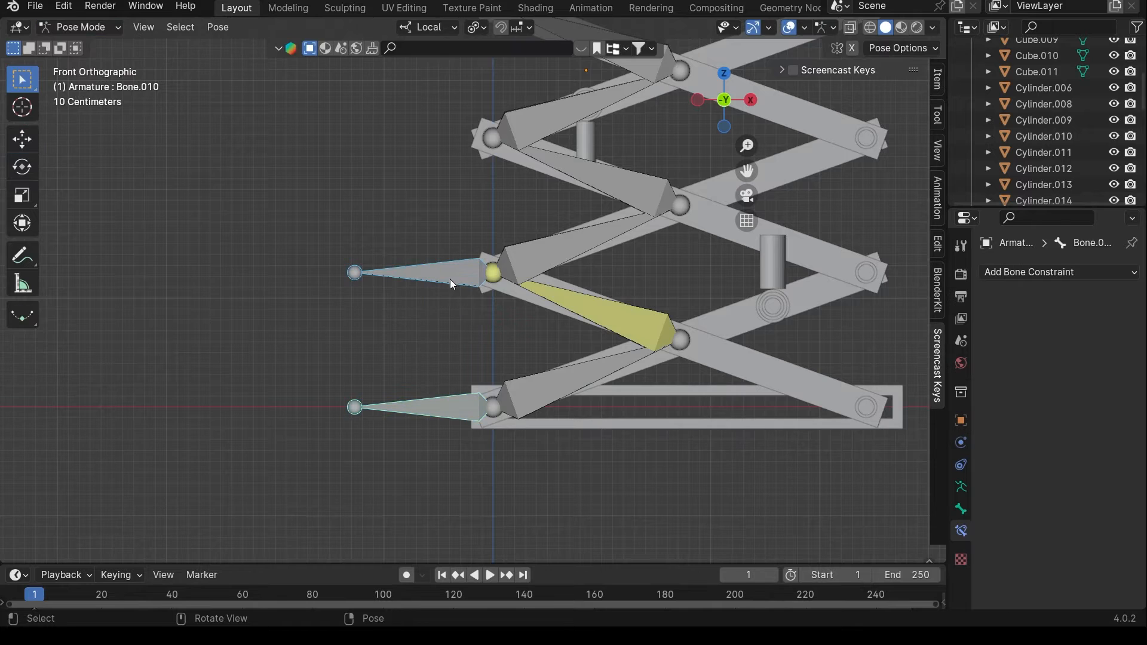
- Try moving the Handle bone to test how the Inverse Kinematics chain follows it
left_click(450, 279)
scroll(450, 279, "down", 2)
mouse_move(451, 289)
middle_mouse_down()
mouse_move(425, 300)
mouse_move(446, 305)
middle_mouse_up()
key("g")
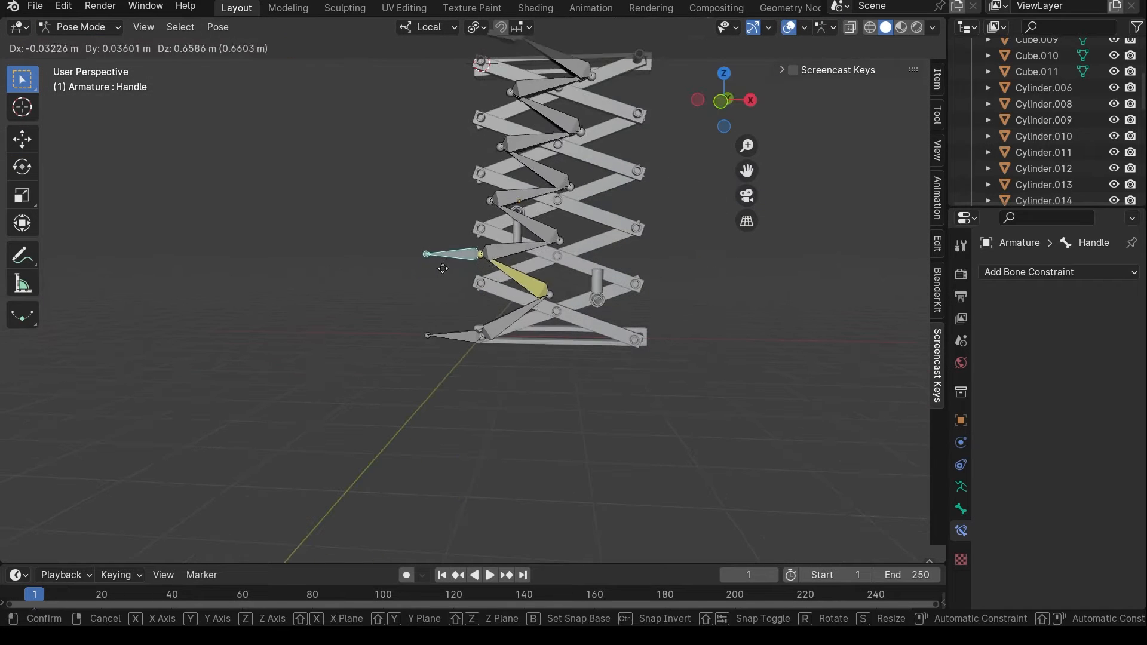
left_click(437, 274)
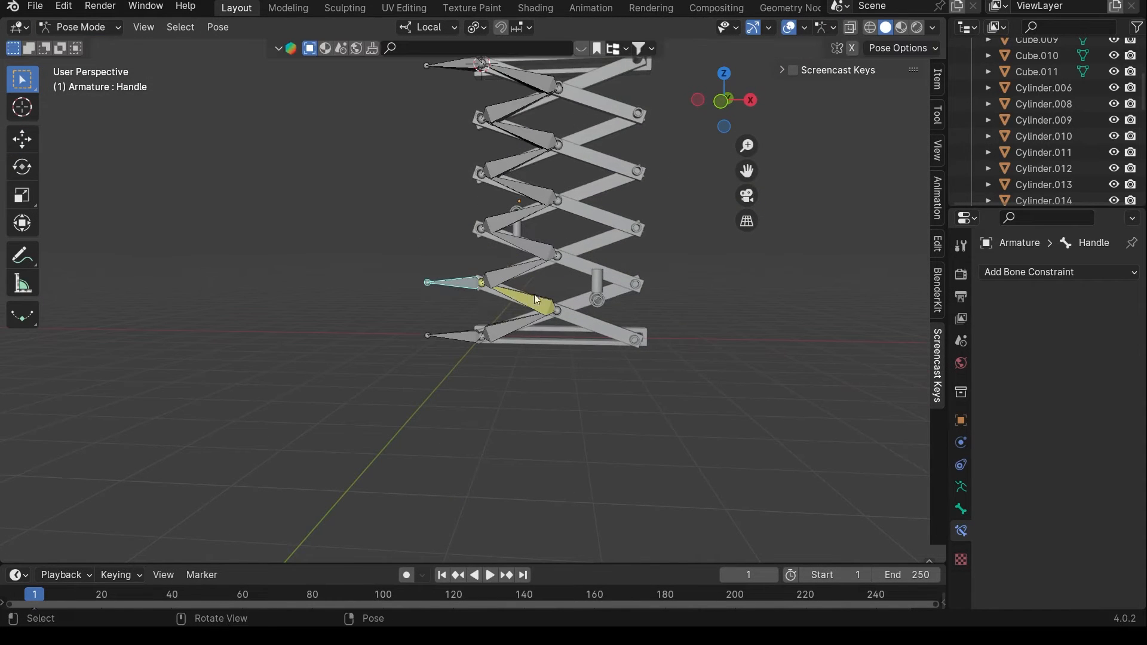
- Add a Copy Rotation constraint to the bone running from the Handle joint up to the second-lowest centre pin
scroll(532, 334, "up", 2)
scroll(532, 336, "up", 3)
middle_click_drag(546, 329, 525, 376, "shift")
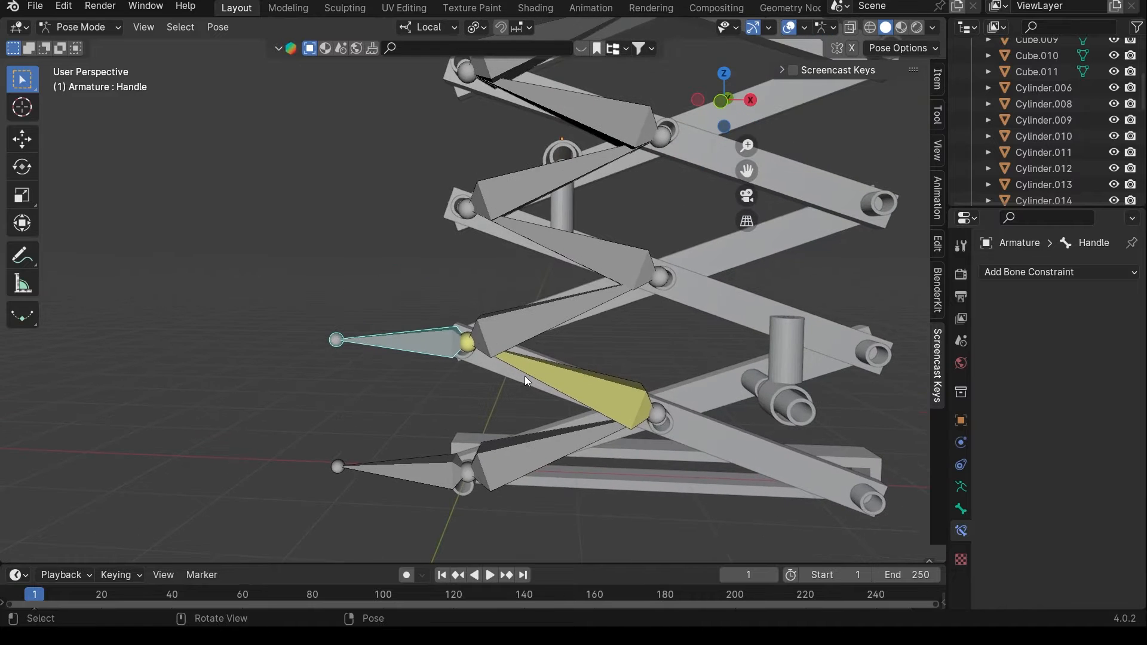
left_click(521, 328)
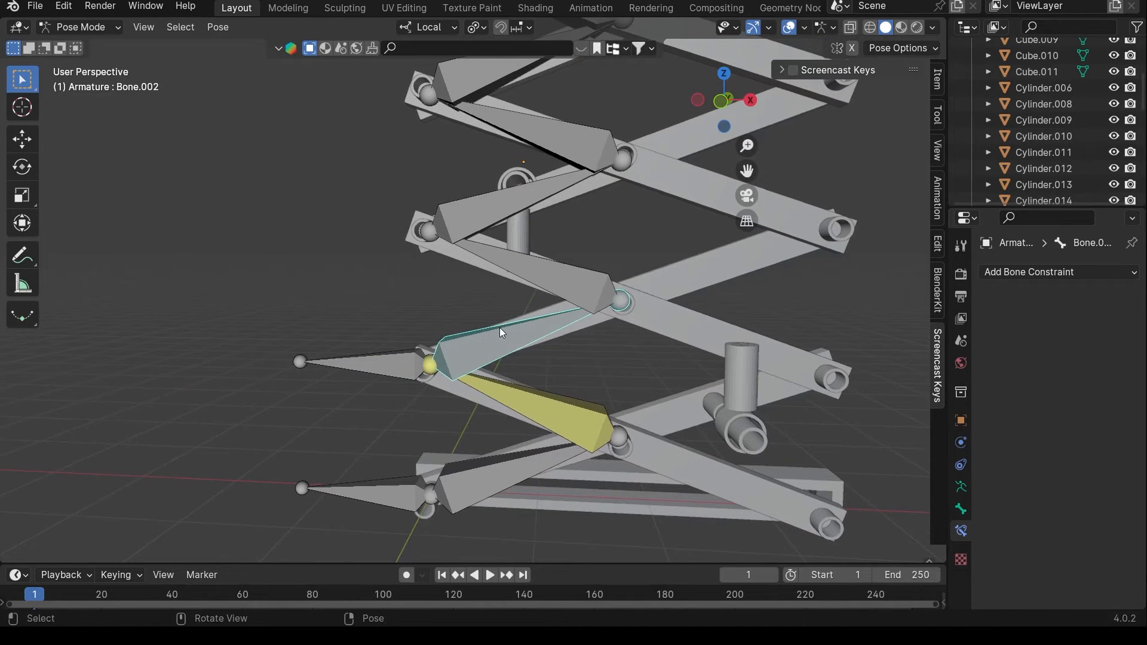
key("KP_1")
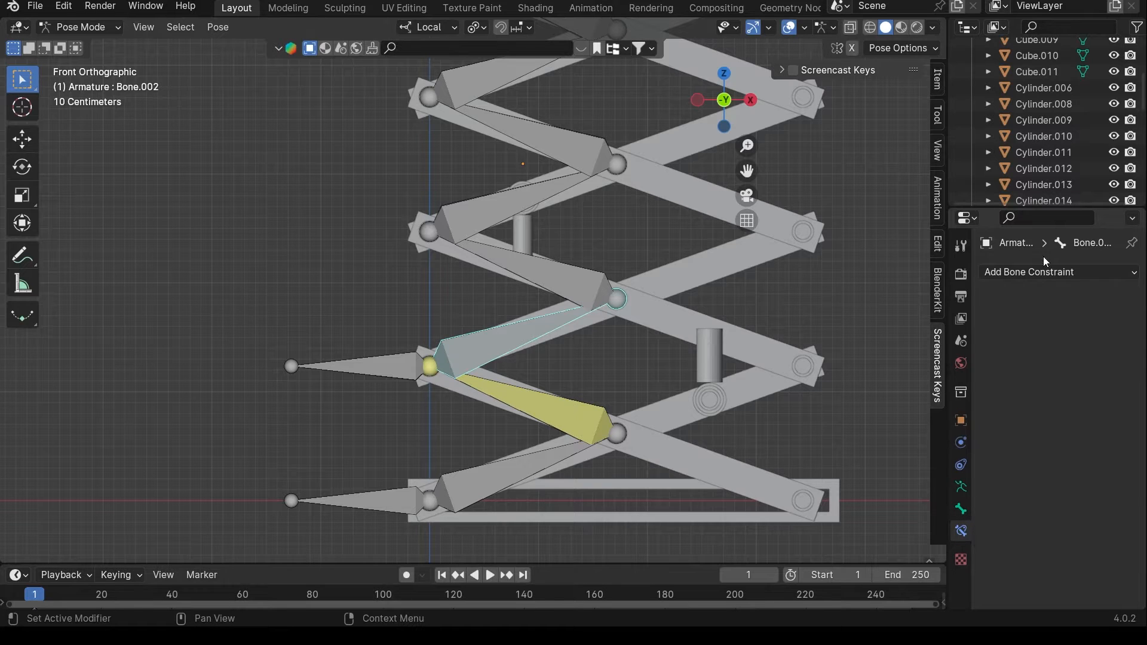
left_click(1037, 273)
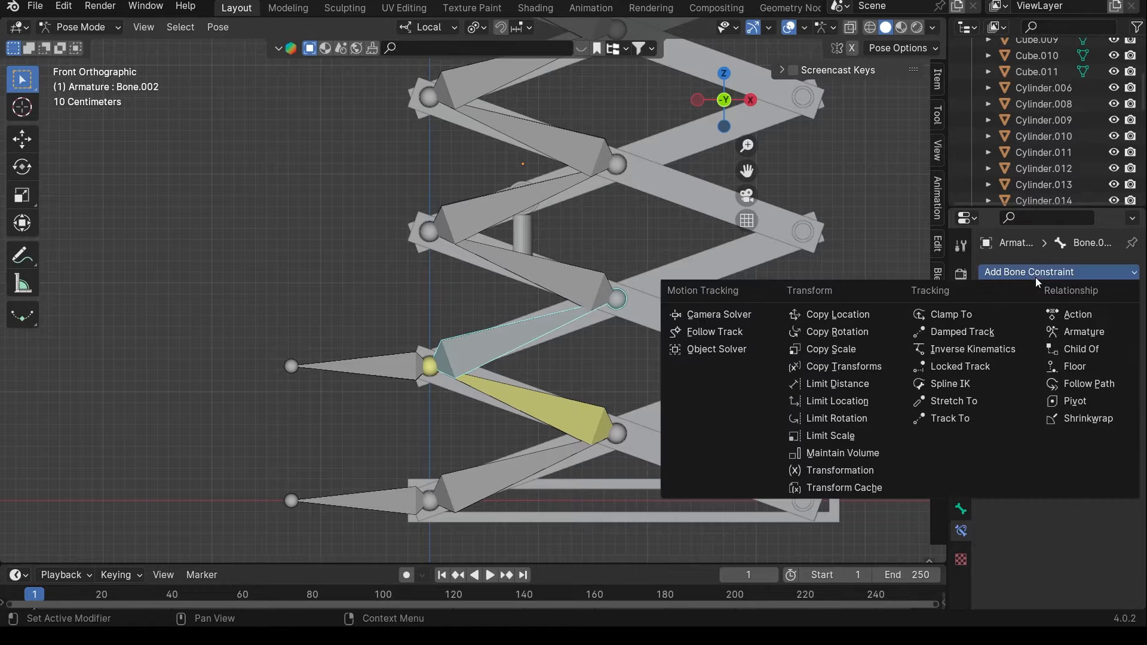
left_click(861, 336)
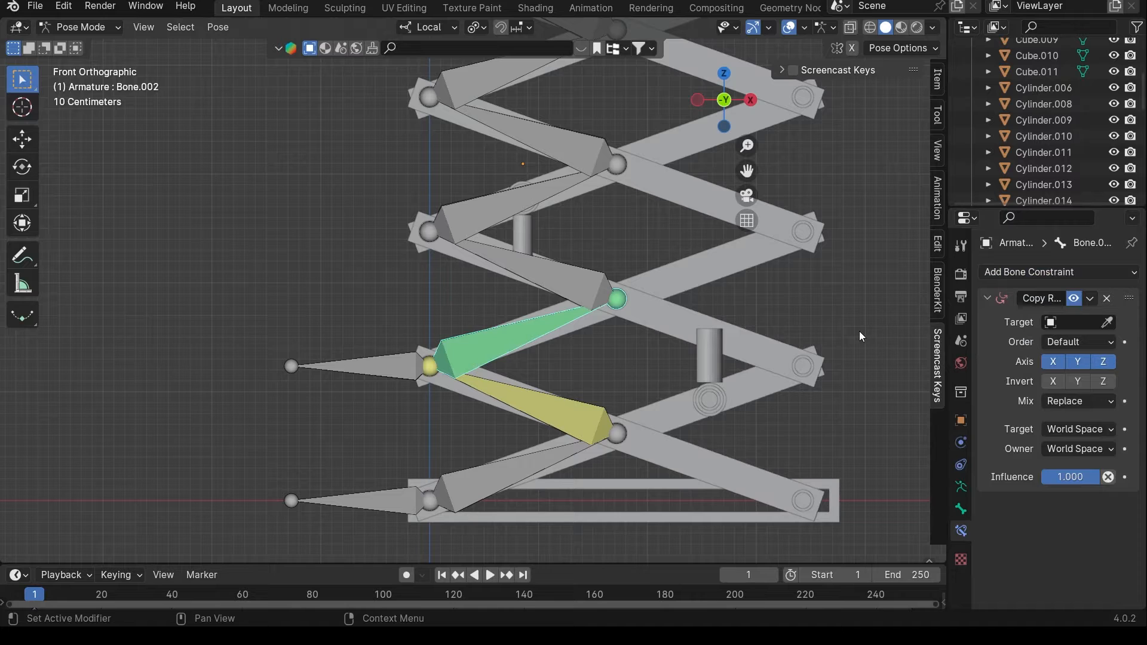
- Set the Copy Rotation target to the armature and its lowest chain bone, named Bone
middle_click_drag(845, 332, 817, 333, "shift")
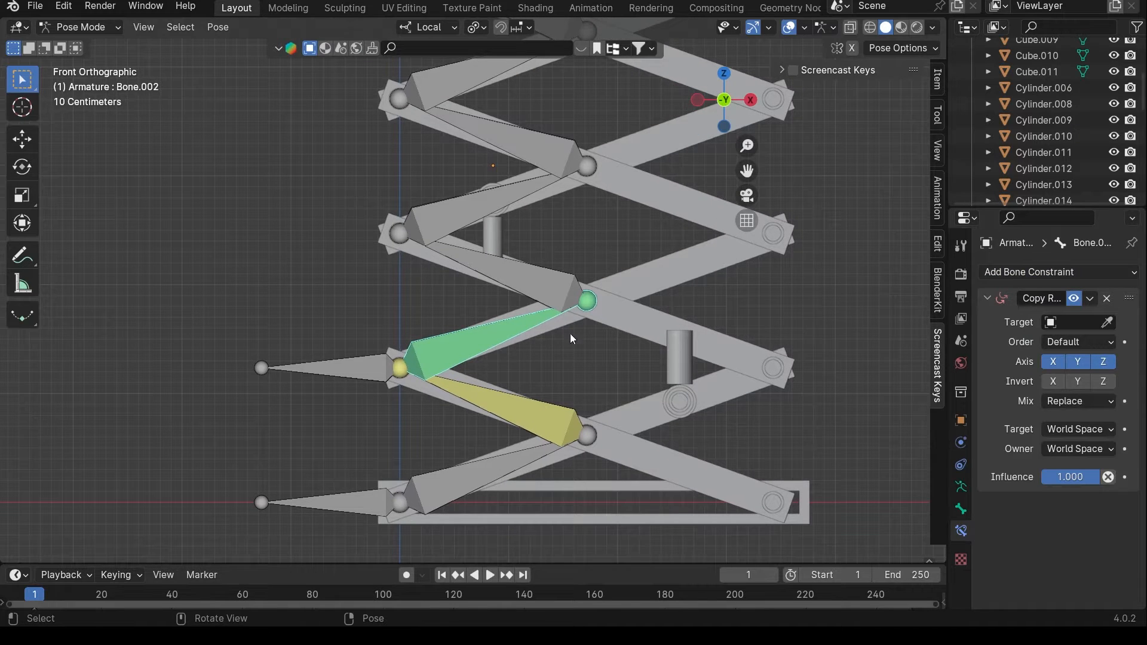
left_click(1109, 323)
left_click(547, 281)
left_click(1079, 338)
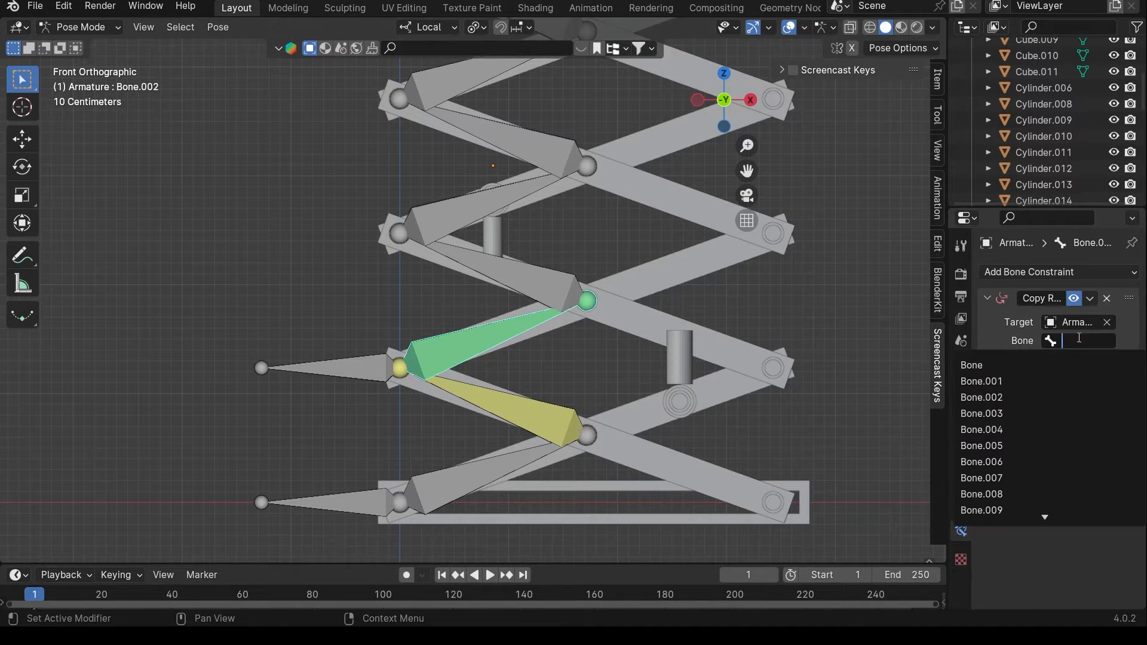
left_click(1001, 365)
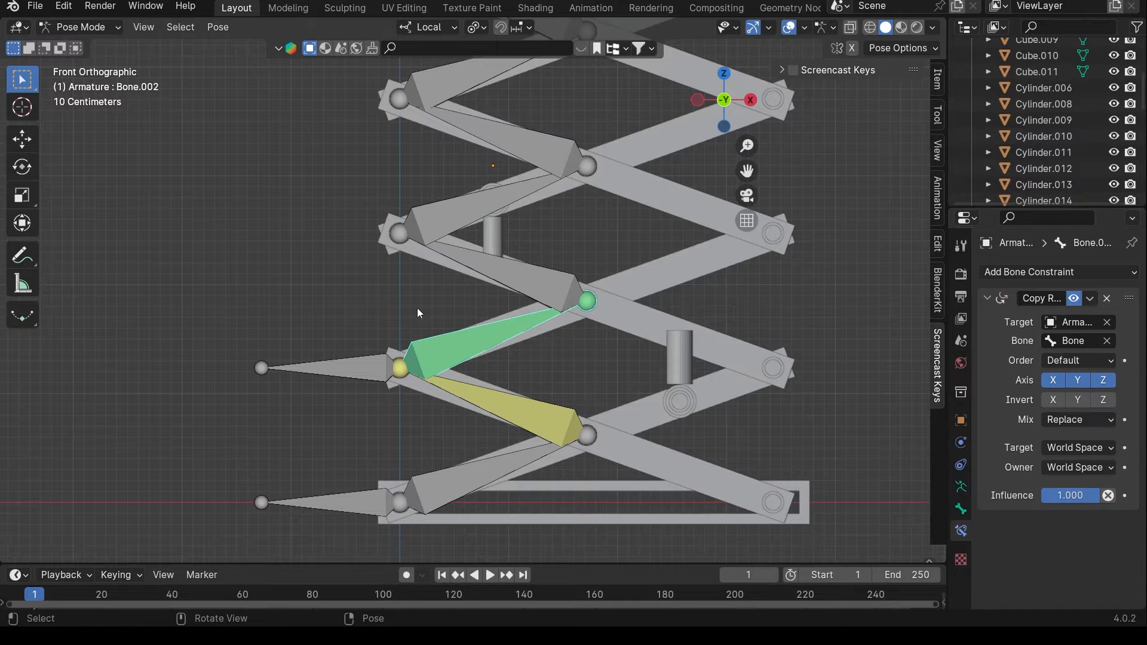
- Draw annotation curves linking the upper bones to the two lowest chain bones they should copy, and erase the curves
scroll(417, 307, "down", 3)
left_click(22, 256)
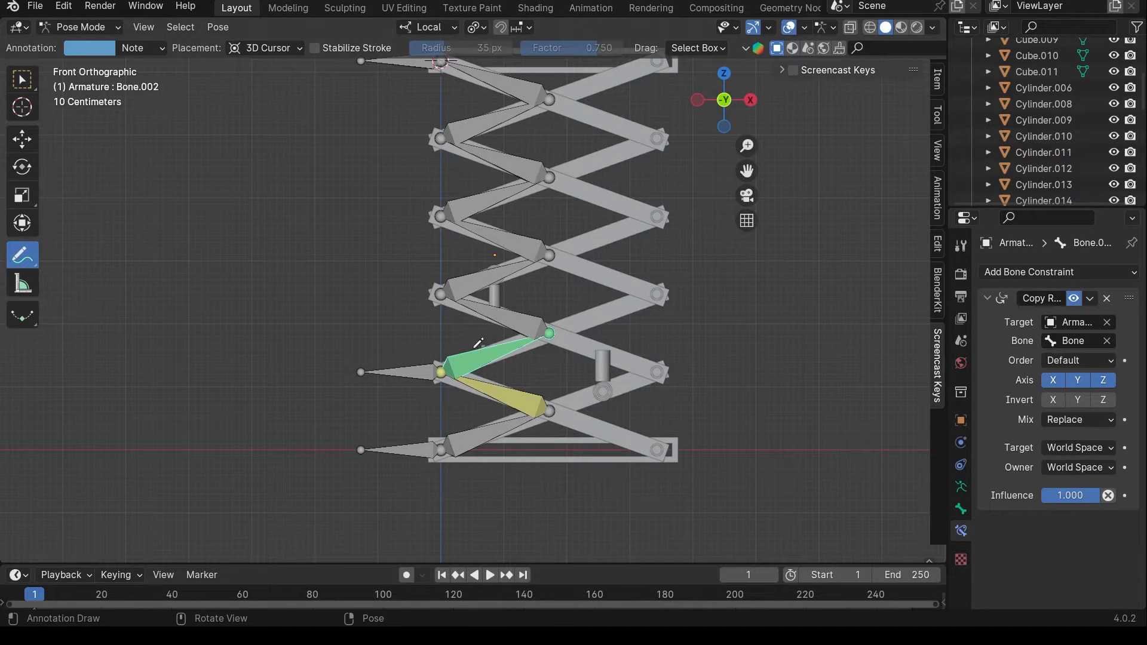
mouse_move(476, 341)
left_mouse_down()
mouse_move(334, 353)
mouse_move(464, 430)
left_mouse_up()
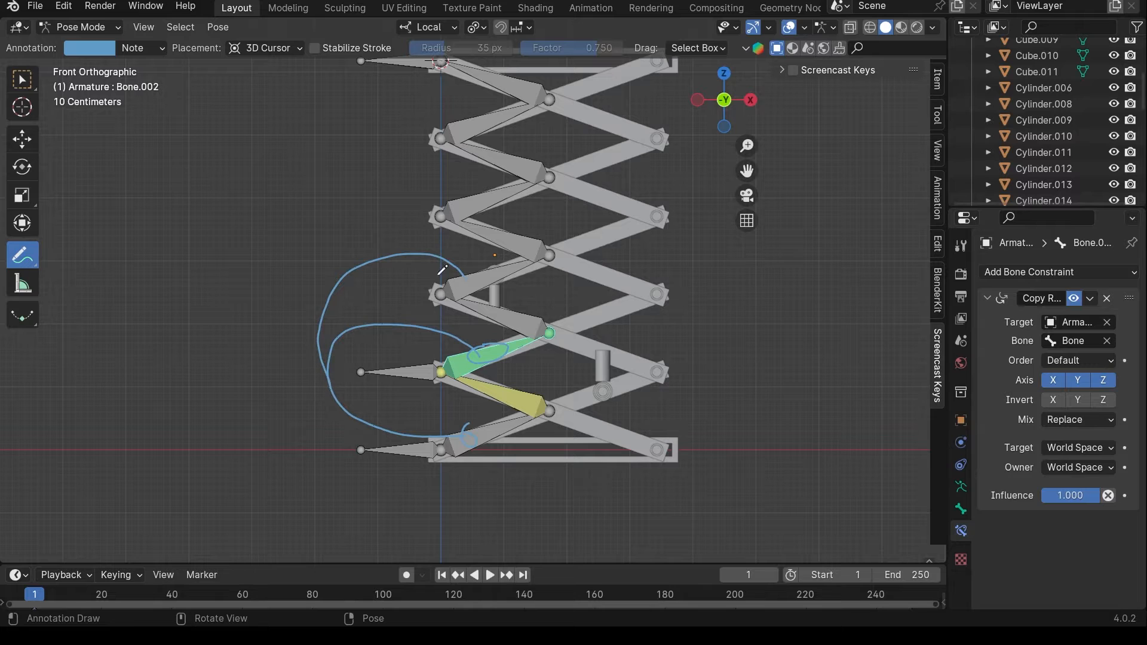
left_click_drag(405, 207, 326, 301)
left_click_drag(465, 119, 374, 161)
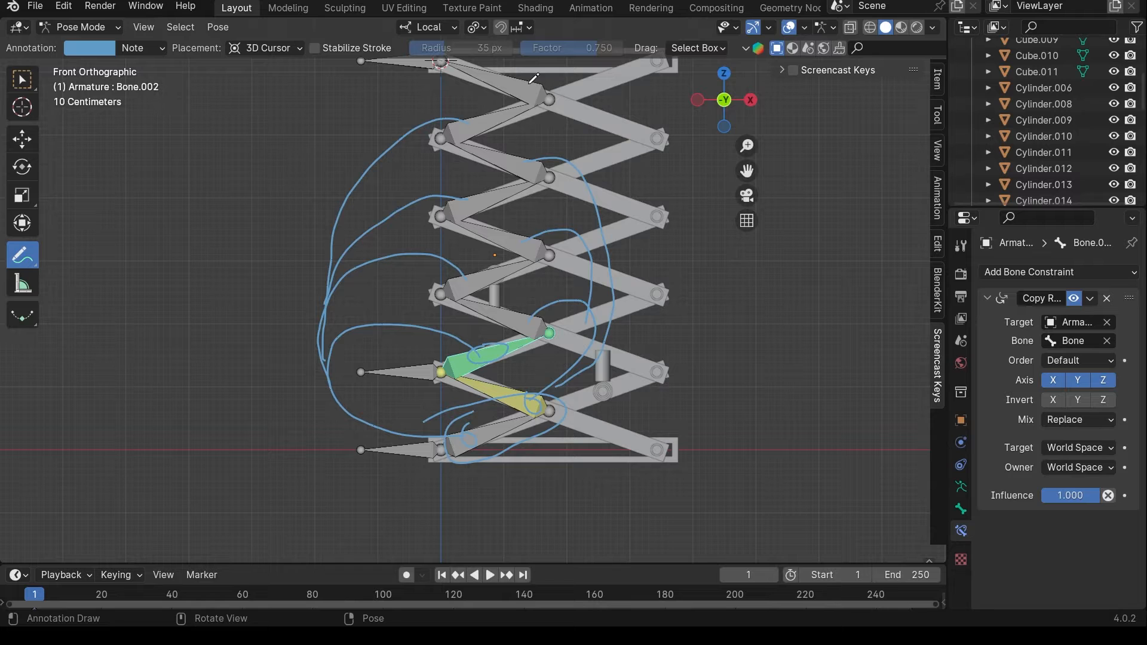
left_click_drag(647, 193, 609, 284)
mouse_move(562, 351)
left_mouse_down("ctrl")
mouse_move(490, 418)
mouse_move(328, 307)
mouse_move(486, 329)
mouse_move(563, 304)
left_mouse_up("ctrl")
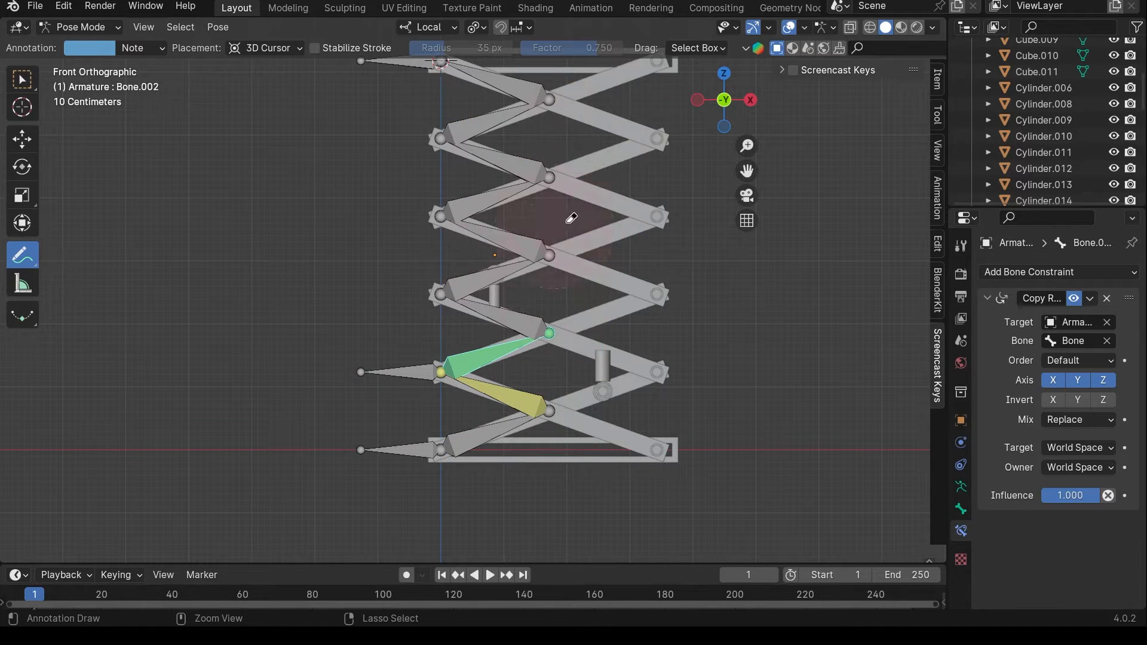
left_click(23, 79)
- Add a Copy Rotation constraint to the bone from the second centre pin to the third left joint, targeting the armature's Bone.001
scroll(486, 366, "up", 3)
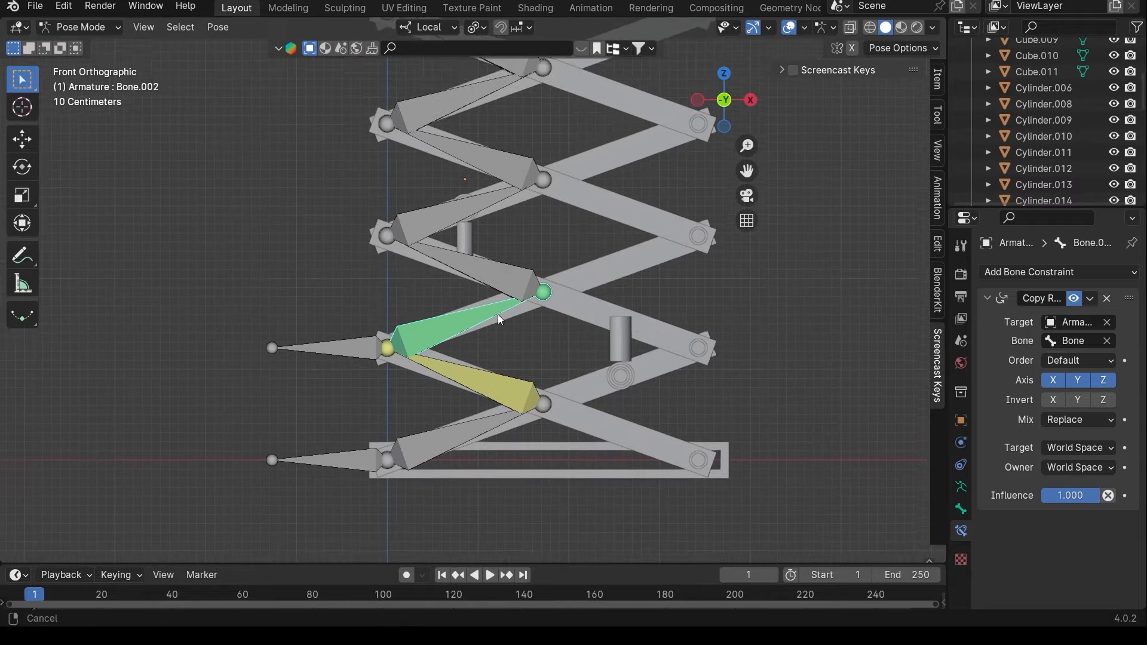
left_click(496, 273)
middle_click_drag(478, 271, 468, 305, "shift")
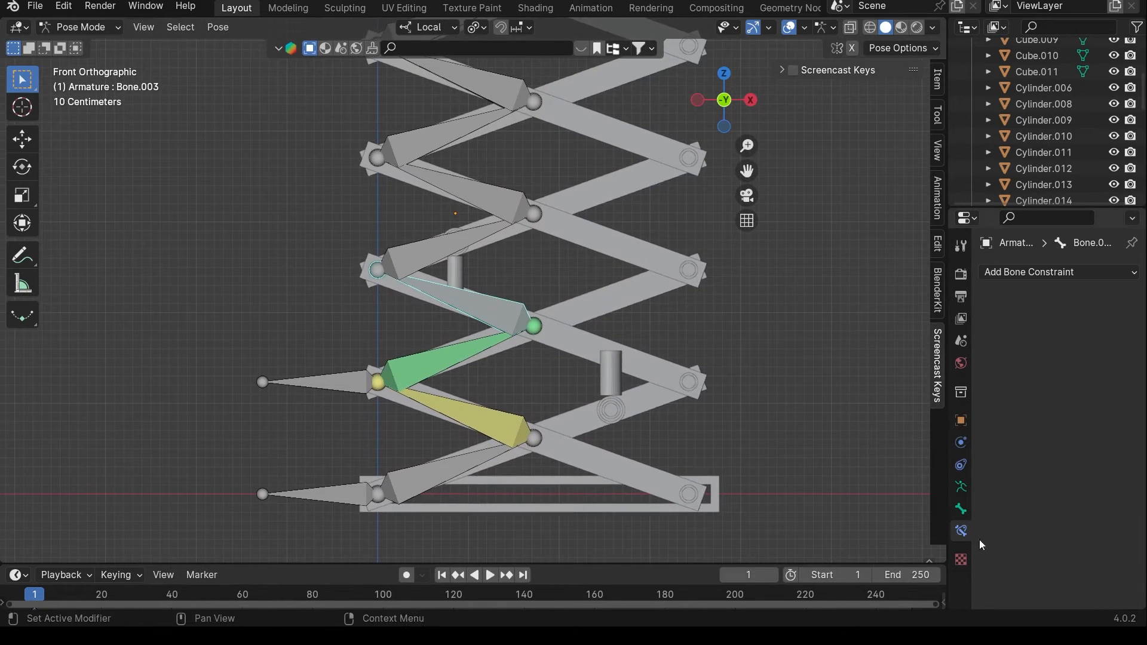
left_click(1045, 273)
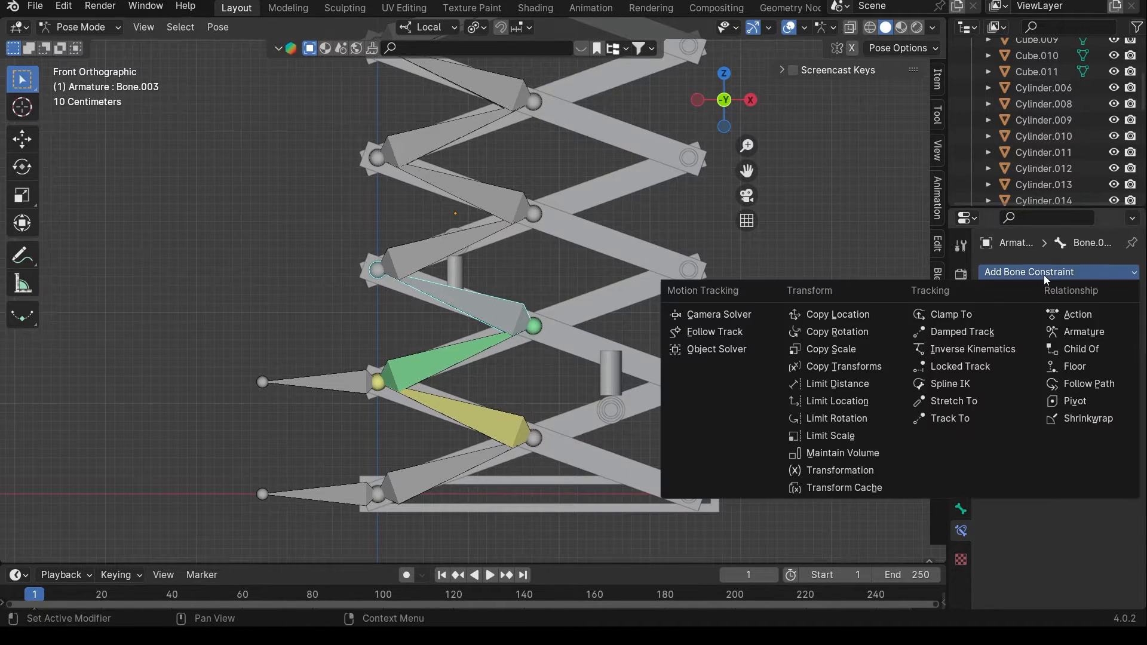
left_click(867, 333)
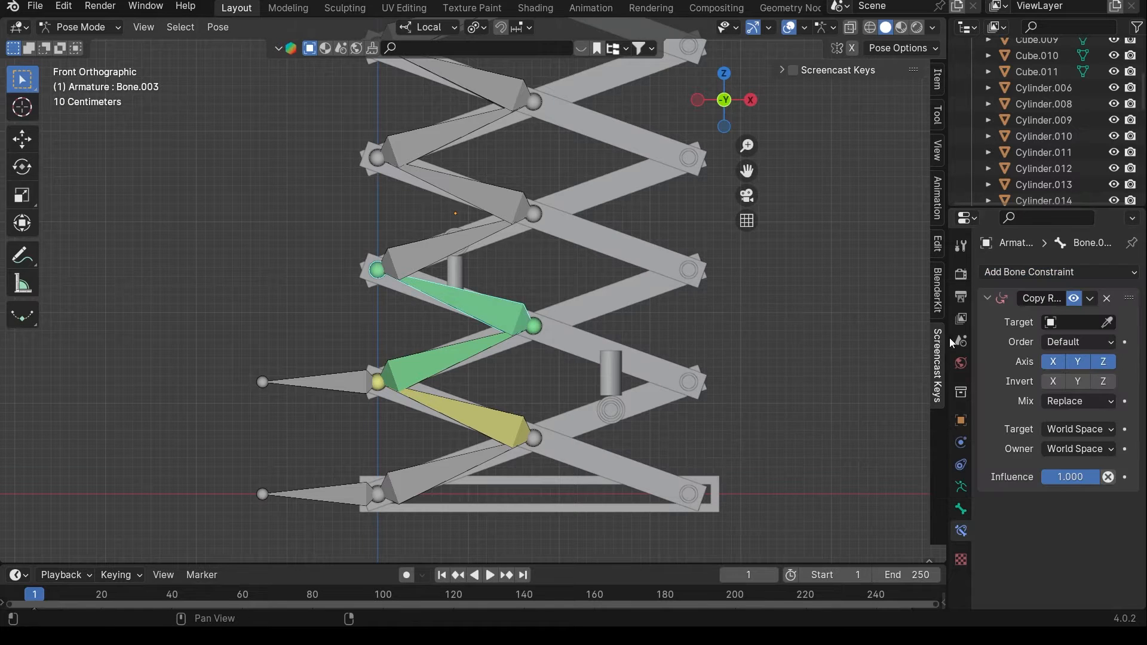
left_click(1107, 322)
left_click(470, 300)
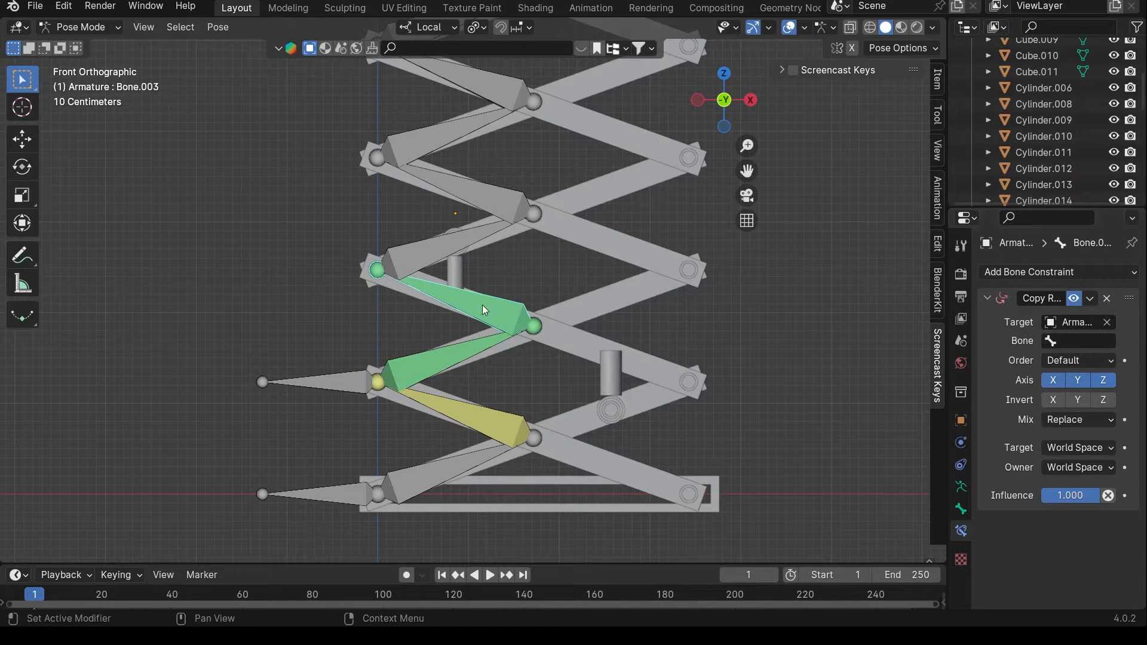
left_click(1089, 343)
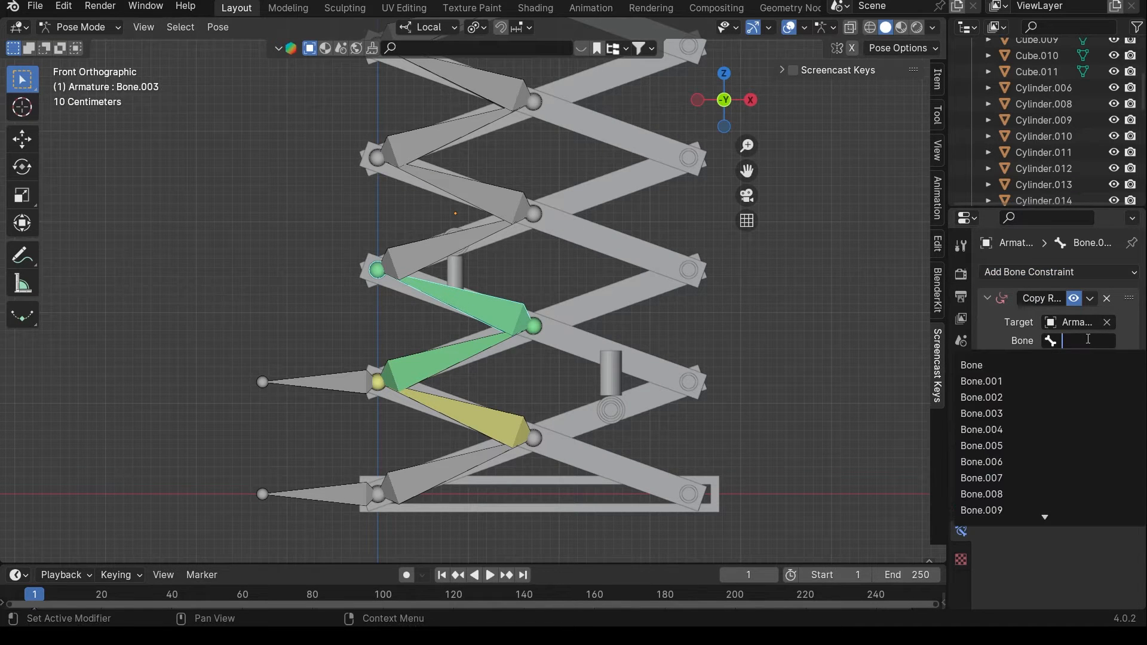
left_click(1022, 387)
- Add a Copy Rotation constraint to the bone from the third left joint to the third centre pin, targeting the armature's bone named Bone
scroll(426, 233, "up", 3)
left_click(379, 211)
left_click(1052, 273)
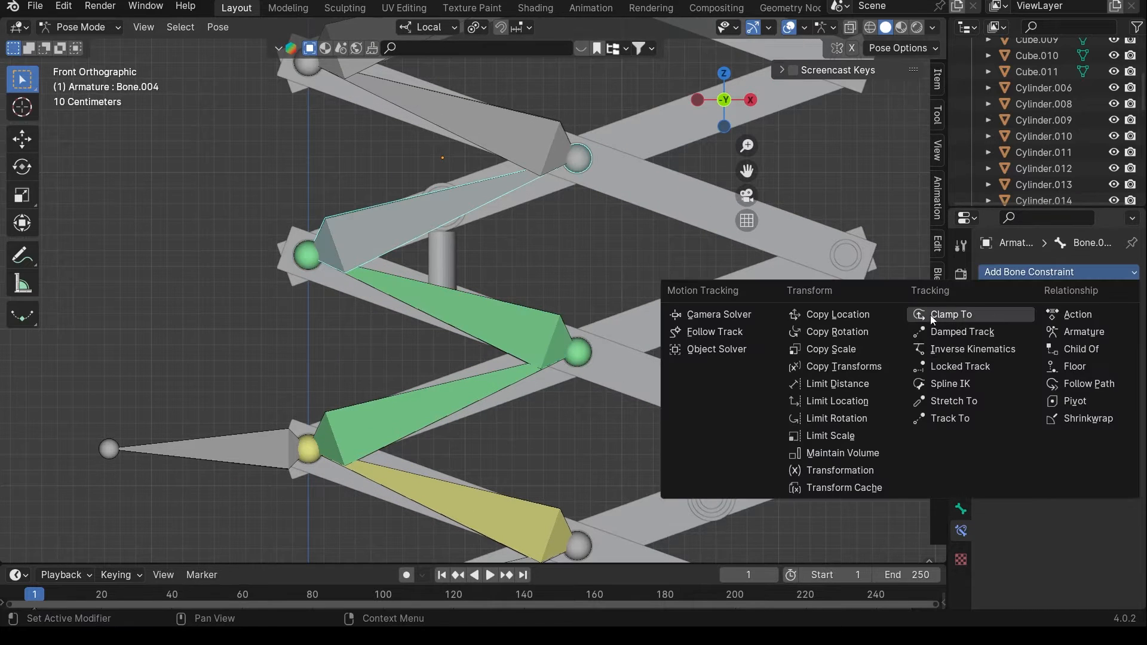
left_click(851, 331)
left_click(1106, 323)
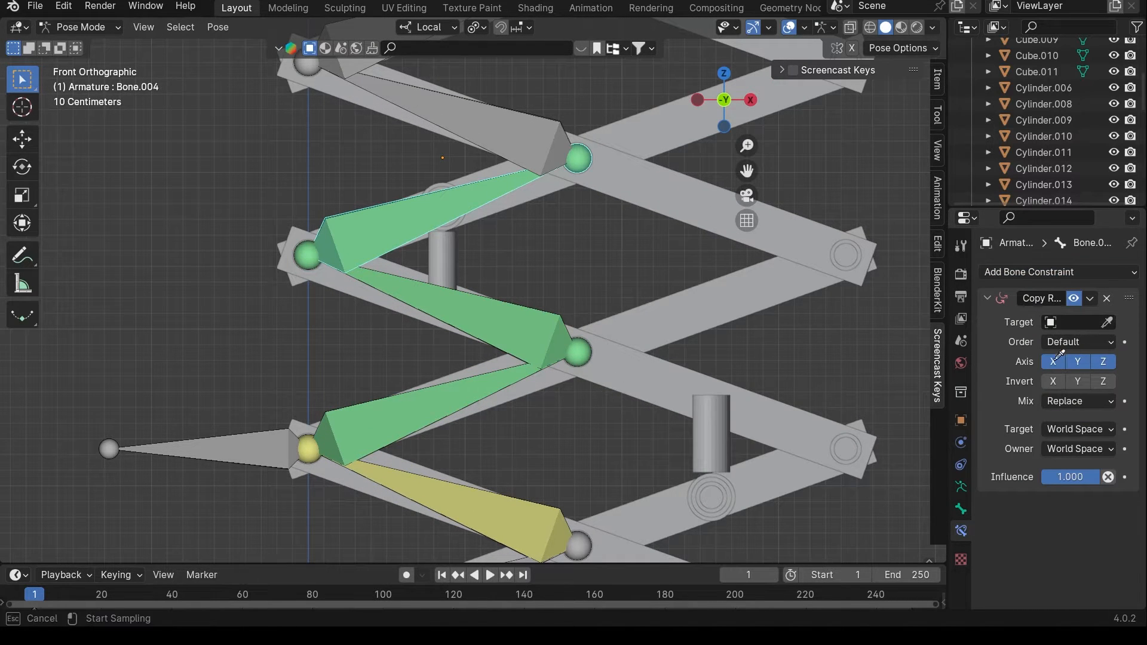
left_click(514, 205)
left_click(1052, 341)
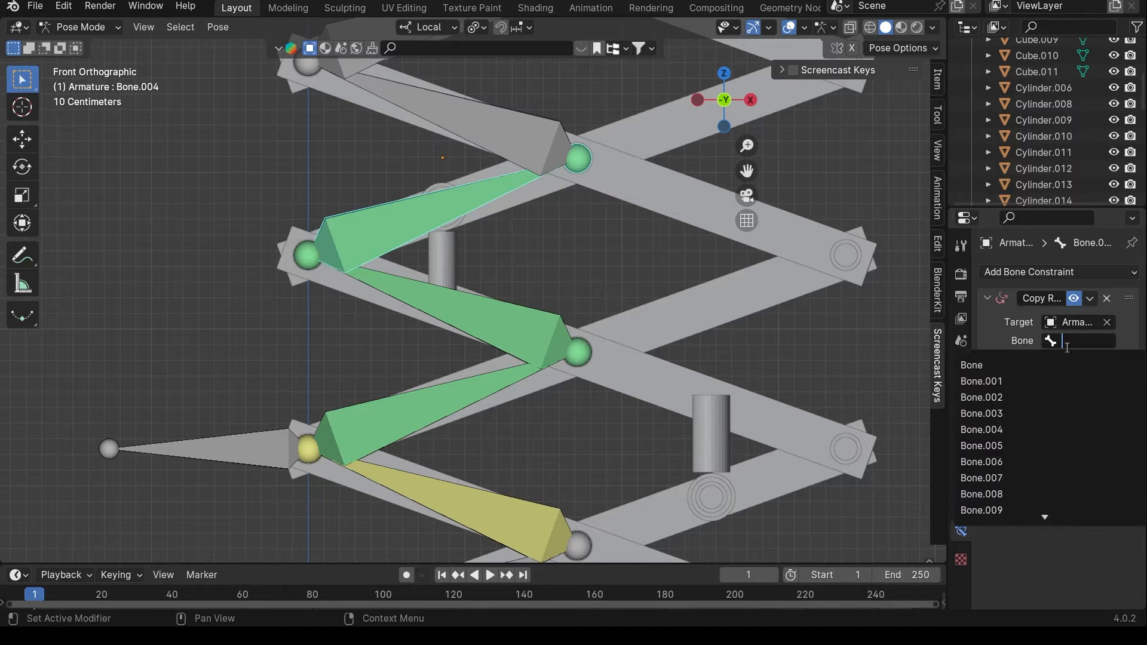
left_click(992, 364)
- Add a Copy Rotation constraint to the bone from the third centre pin to the fourth left joint, targeting the armature's matching lower bone
scroll(651, 334, "down", 5)
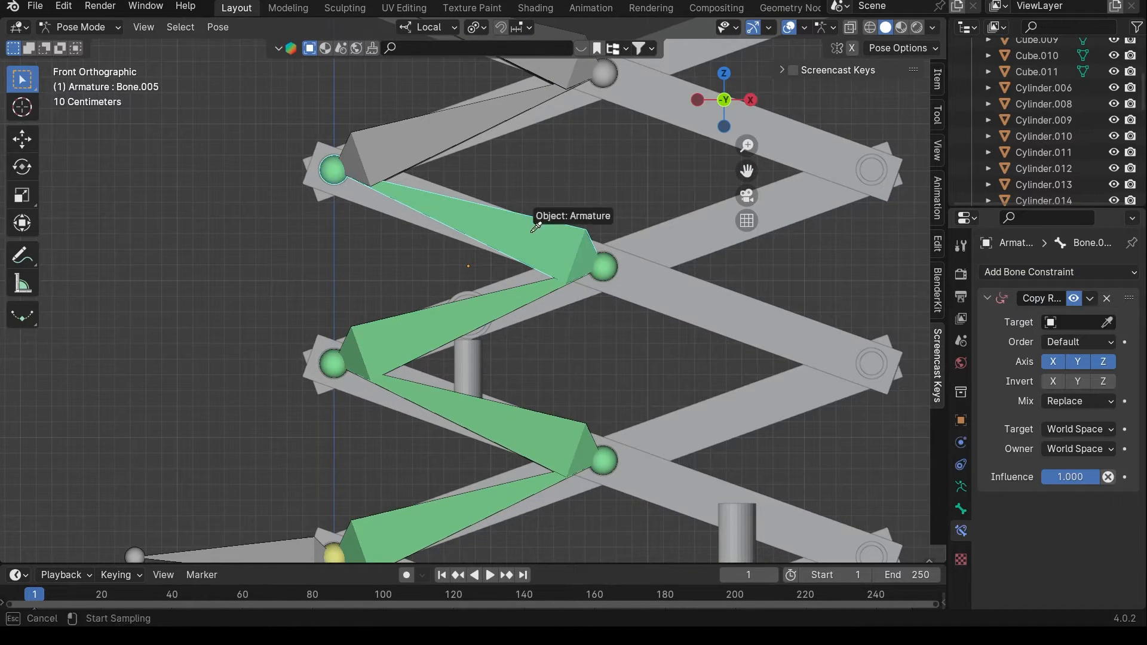
left_click(532, 232)
left_click(1064, 341)
left_click(995, 365)
- Add a Copy Rotation constraint to the bone from the fourth left joint to the fourth centre pin, targeting the armature's bone named Bone
middle_click_drag(472, 127, 497, 259, "shift")
left_click(497, 260)
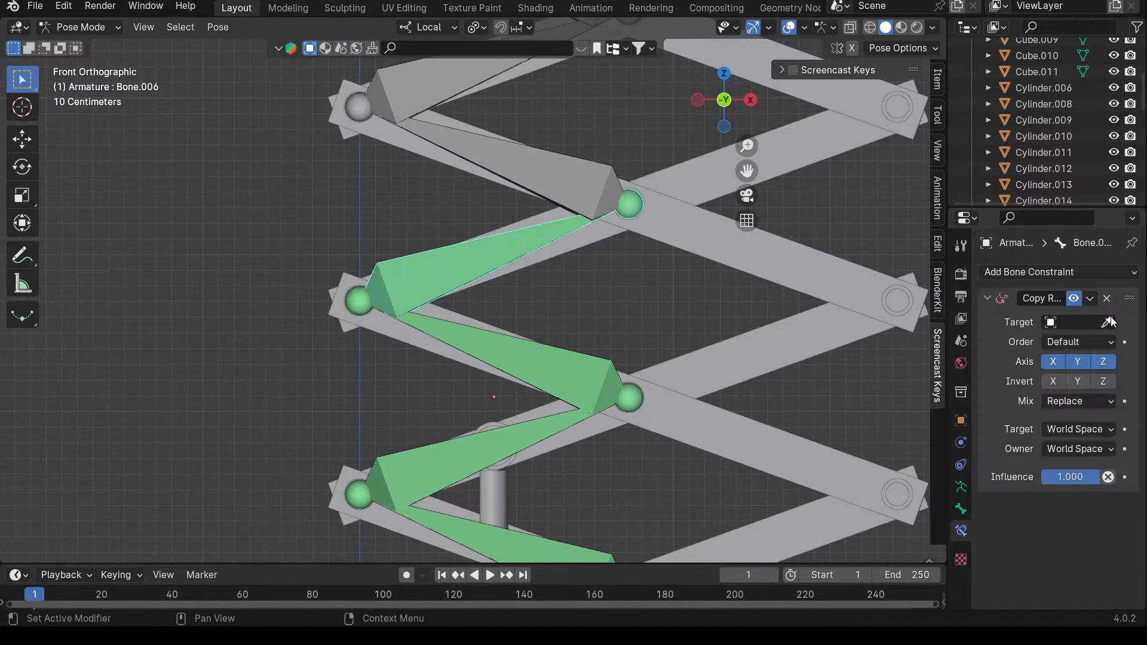
left_click(1063, 341)
left_click(995, 365)
- Add a Copy Rotation constraint to the bone from the fourth centre pin to the fifth left joint, targeting the armature's lower IK bone
scroll(516, 328, "down", 4)
left_click(497, 230)
left_click(1058, 273)
left_click(853, 330)
left_click(1074, 341)
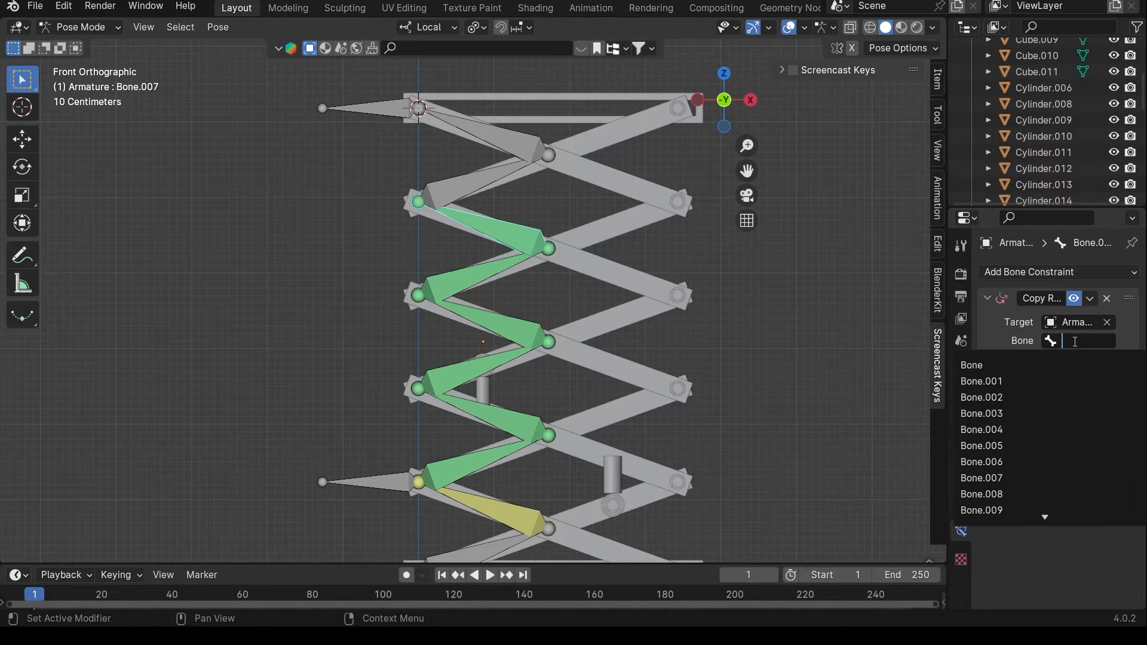
left_click(992, 365)
- Add a Copy Rotation constraint to the bone from the fifth left joint to the fifth centre pin, targeting the armature's bone named Bone
middle_click_drag(447, 176, 486, 289, "shift")
left_click(495, 296)
left_click(1057, 273)
left_click(1085, 323)
left_click(1078, 345)
left_click(1079, 342)
left_click(998, 365)
- Add a Copy Rotation constraint to the bone from the fifth centre pin to the top left joint, targeting the armature's lower IK bone
scroll(651, 367, "down", 4)
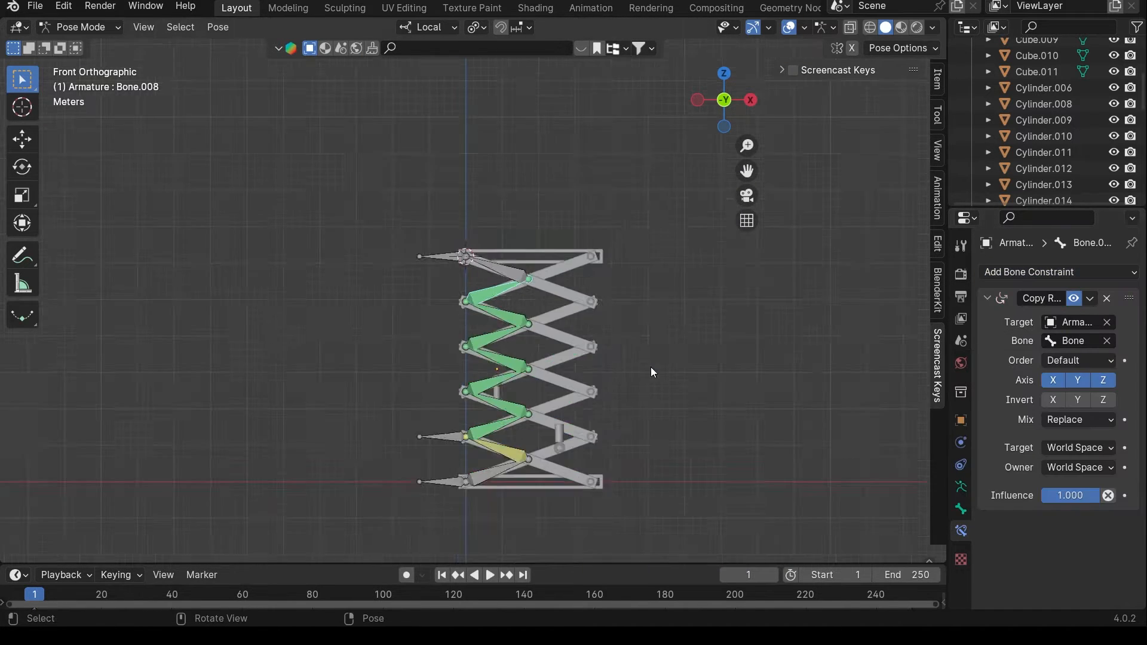
scroll(651, 367, "up", 4)
left_click(550, 251)
left_click(1058, 272)
left_click(971, 365)
scroll(559, 311, "down", 3)
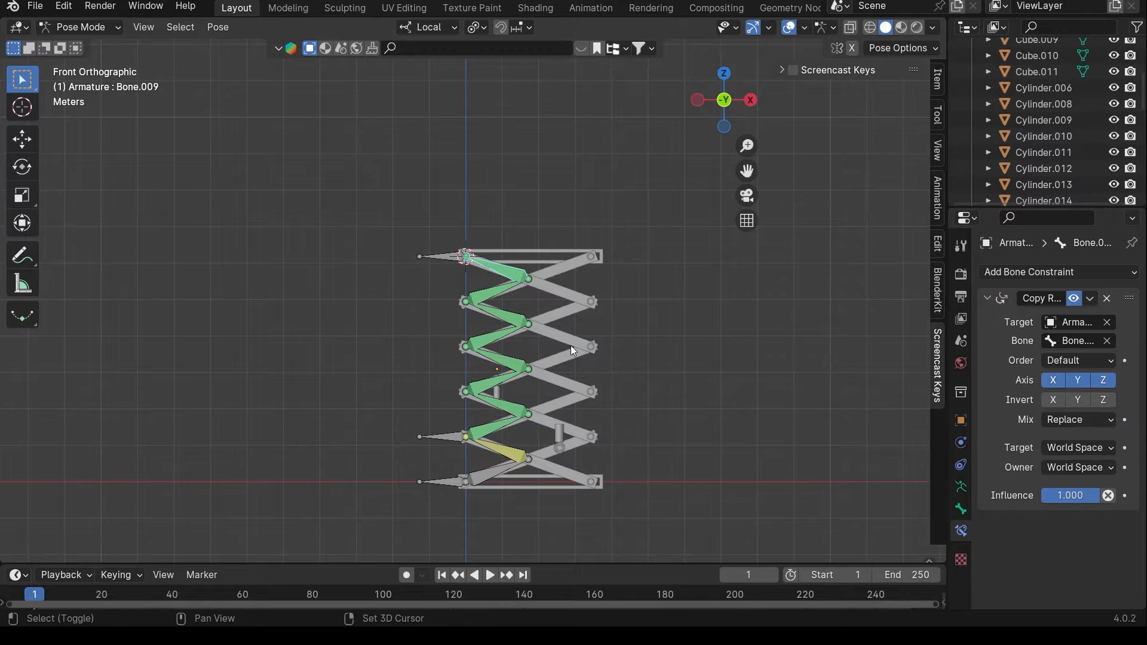
- Test-move the Handle bone in front and perspective views to check how the bone chain follows, cancelling each move
scroll(571, 343, "down", 1)
middle_click_drag(482, 352, 486, 317, "shift")
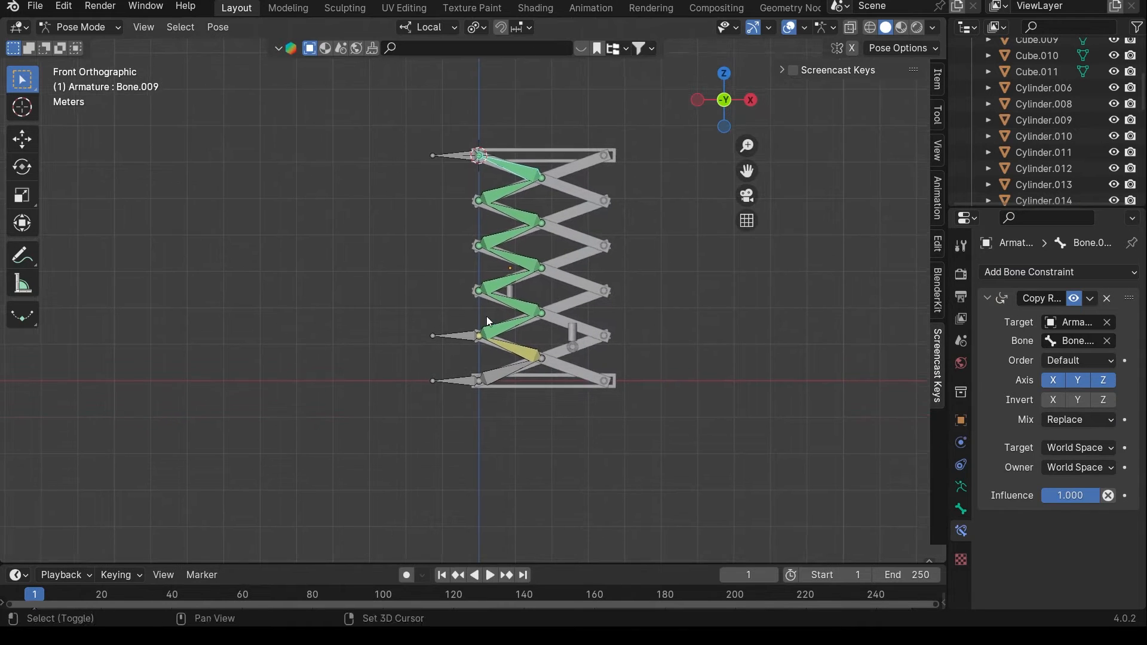
left_click(459, 337)
key("g")
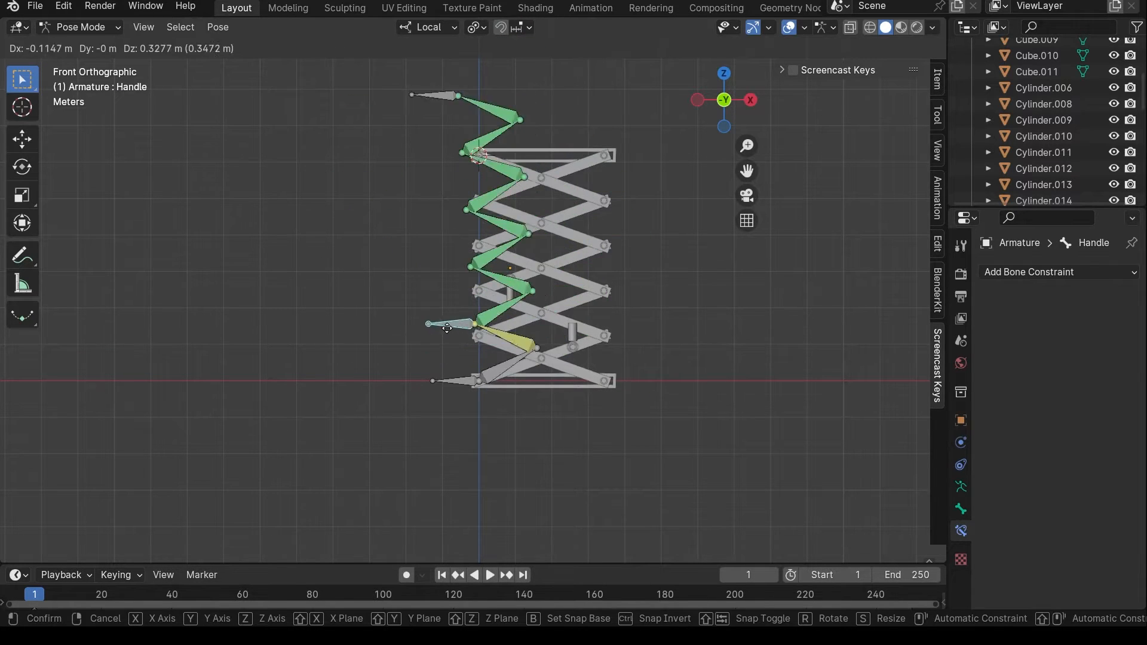
right_click(459, 335)
middle_click_drag(465, 338, 521, 357)
scroll(529, 358, "up", 4)
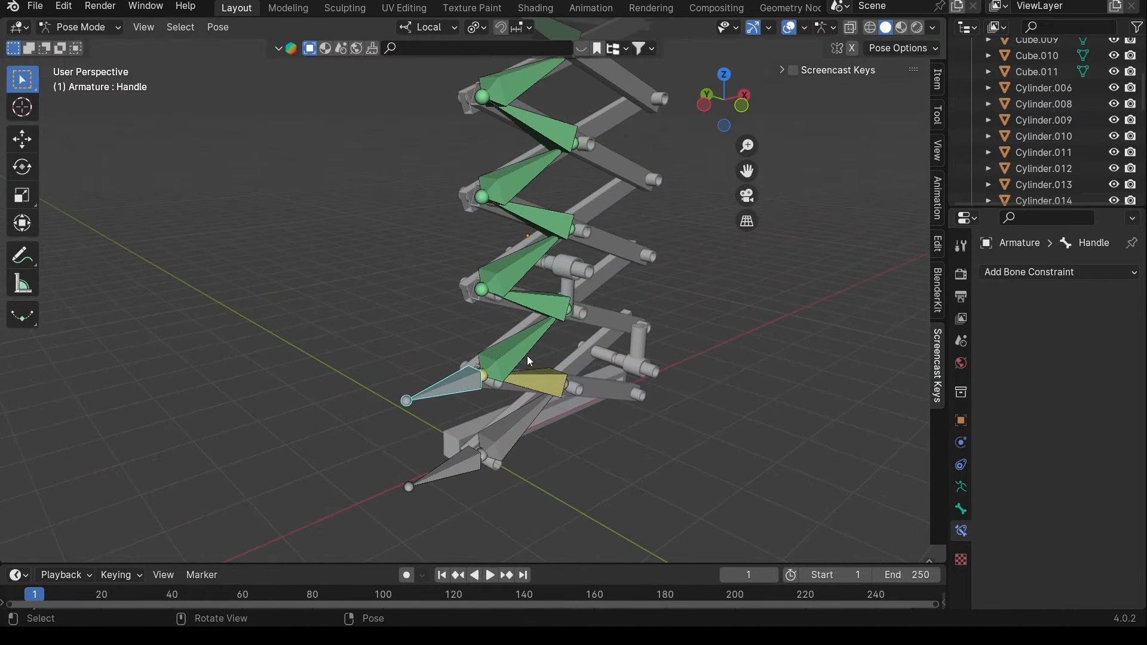
key("g")
right_click(518, 337)
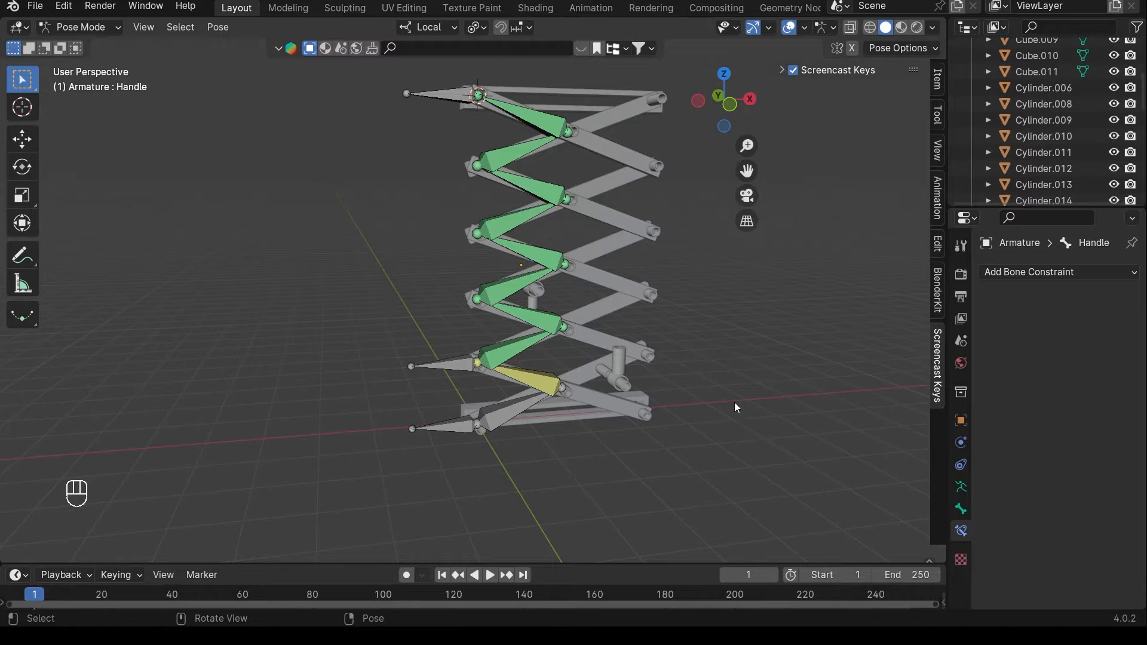
- Raise the Handle bone temporarily in perspective to check its unrestricted movement, and cancel the move
middle_click_drag(735, 404, 747, 397)
middle_click_drag(707, 361, 729, 329, "shift")
scroll(669, 344, "up", 2)
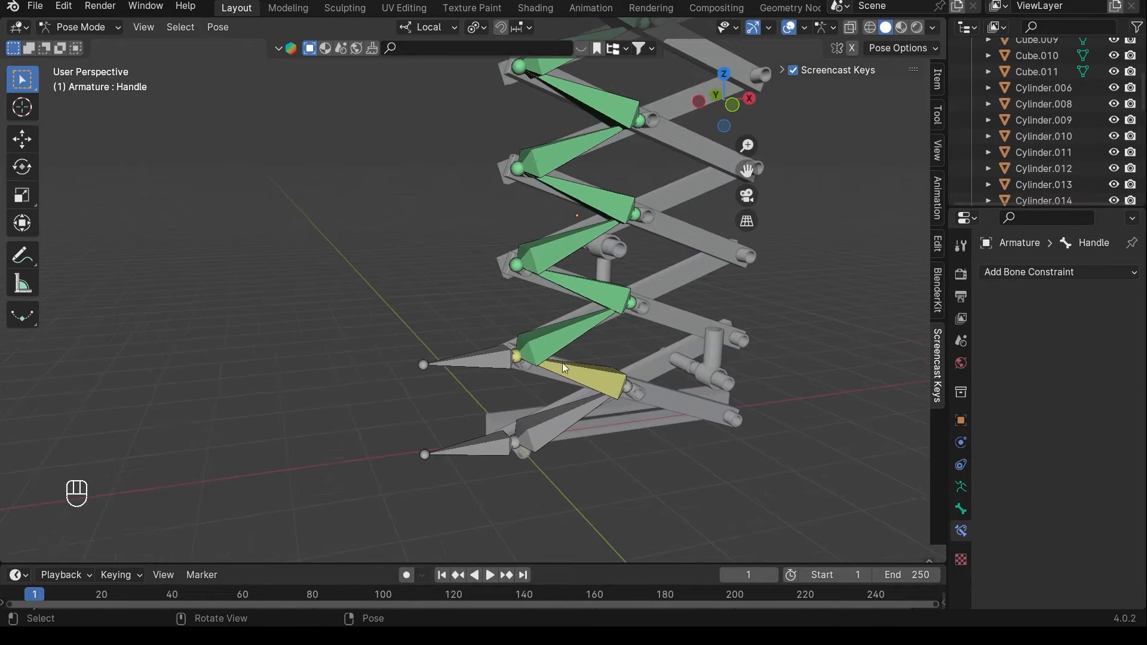
left_click(482, 366)
middle_click_drag(482, 365, 551, 344)
key("g")
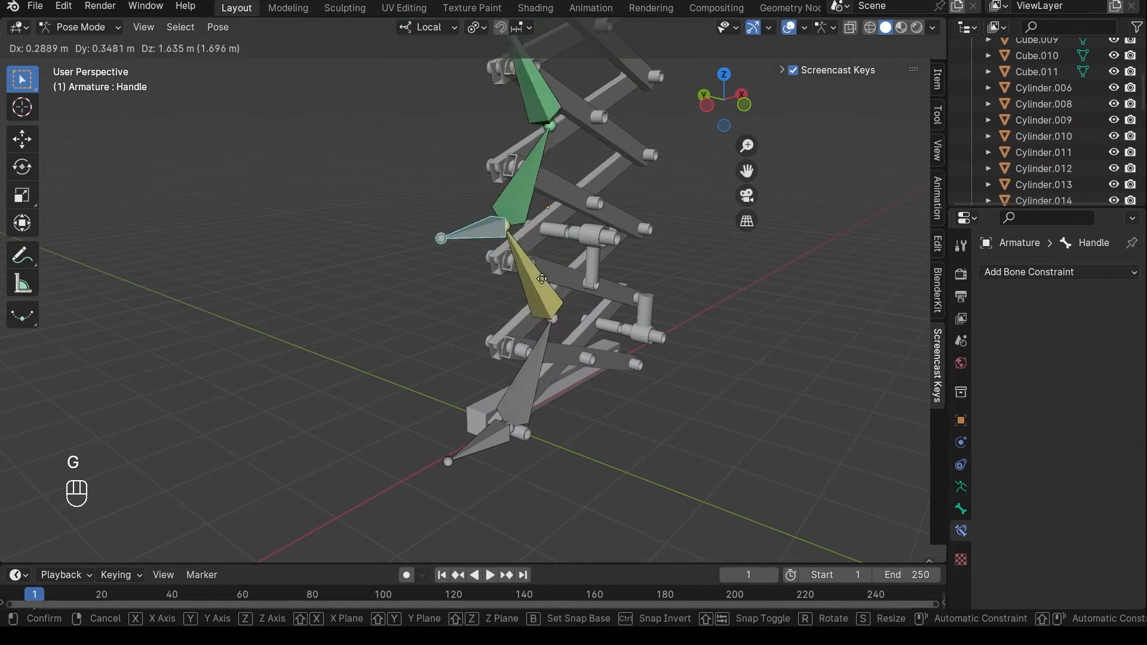
key("Escape")
middle_click_drag(561, 267, 494, 256)
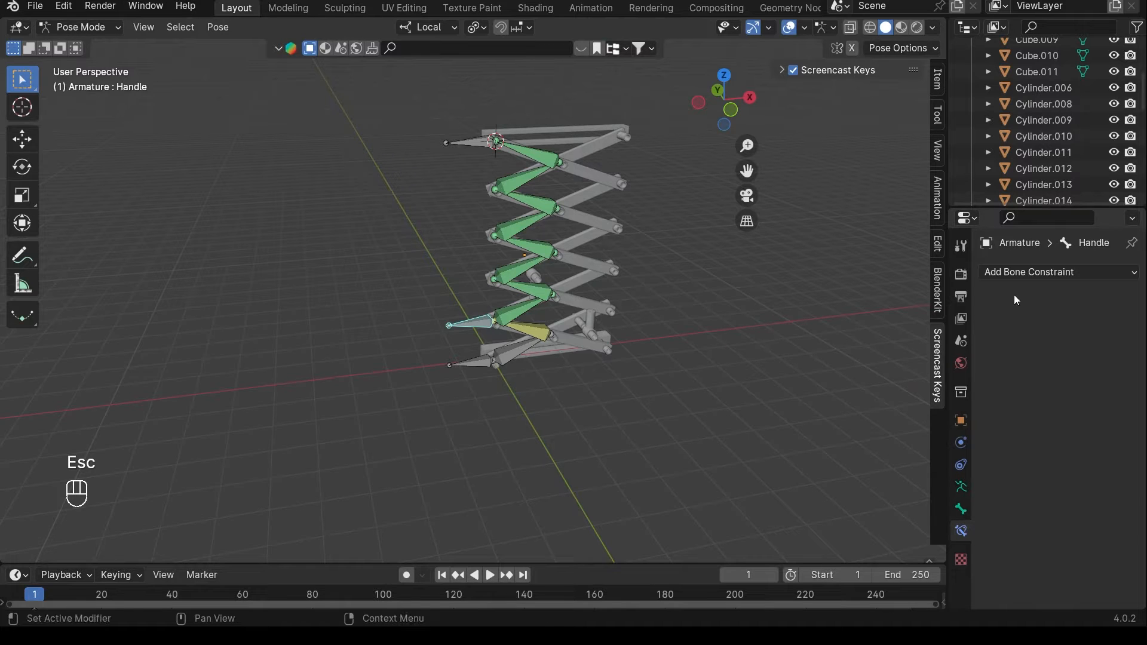
- Add a Limit Location constraint to the Handle bone and test-move the bone without keeping the move
left_click(1024, 274)
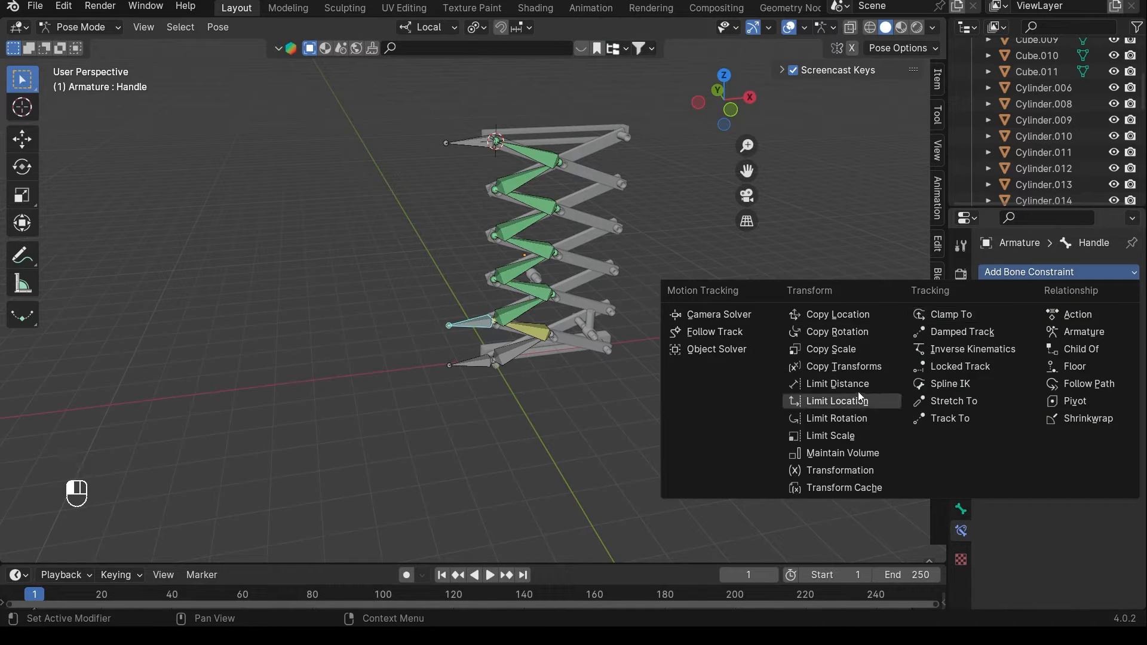
left_click(844, 401)
scroll(584, 368, "up", 4)
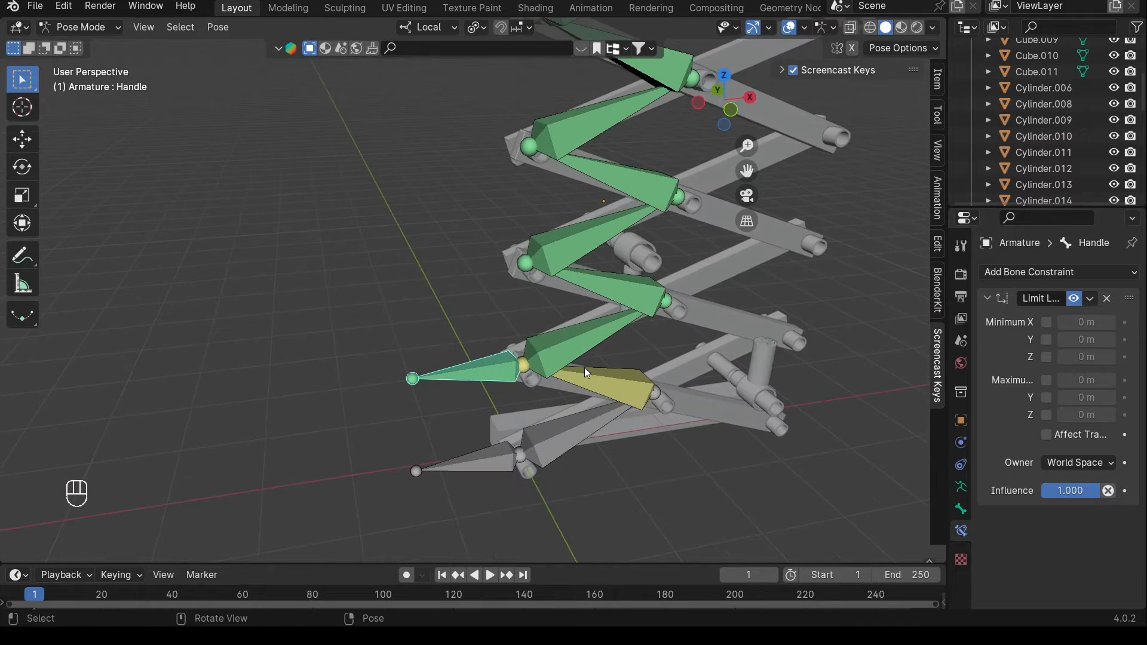
middle_click_drag(584, 368, 594, 324, "shift")
key("g")
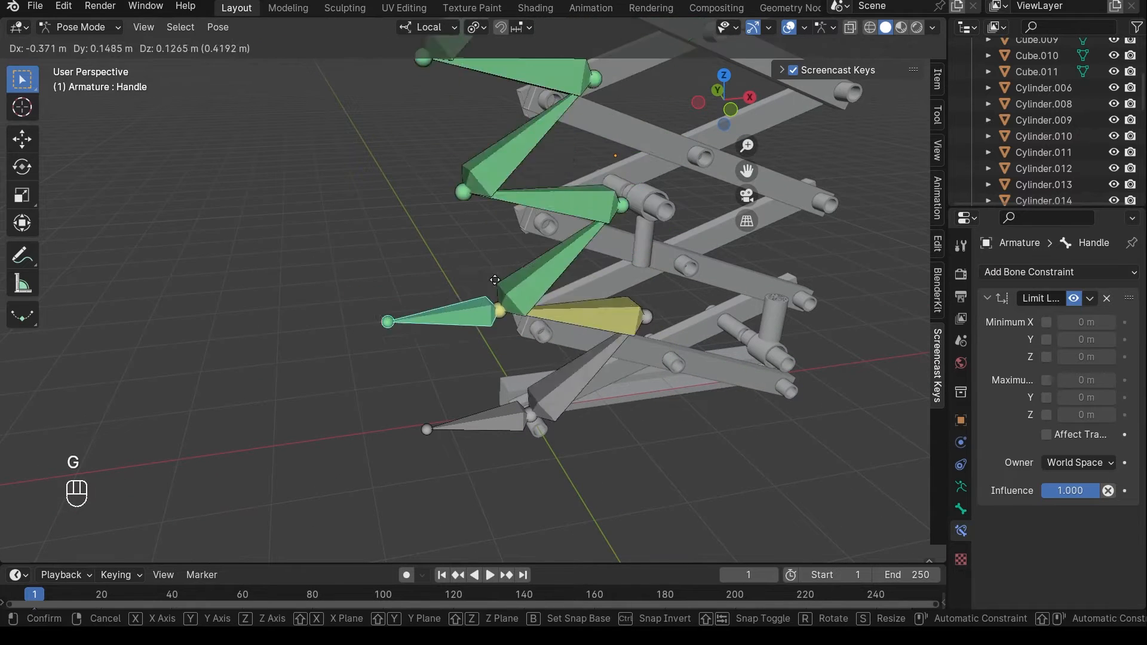
key("Escape")
- Enable the minimum and maximum X, Y and Z limits in the Handle bone's Limit Location constraint
left_click(1047, 323)
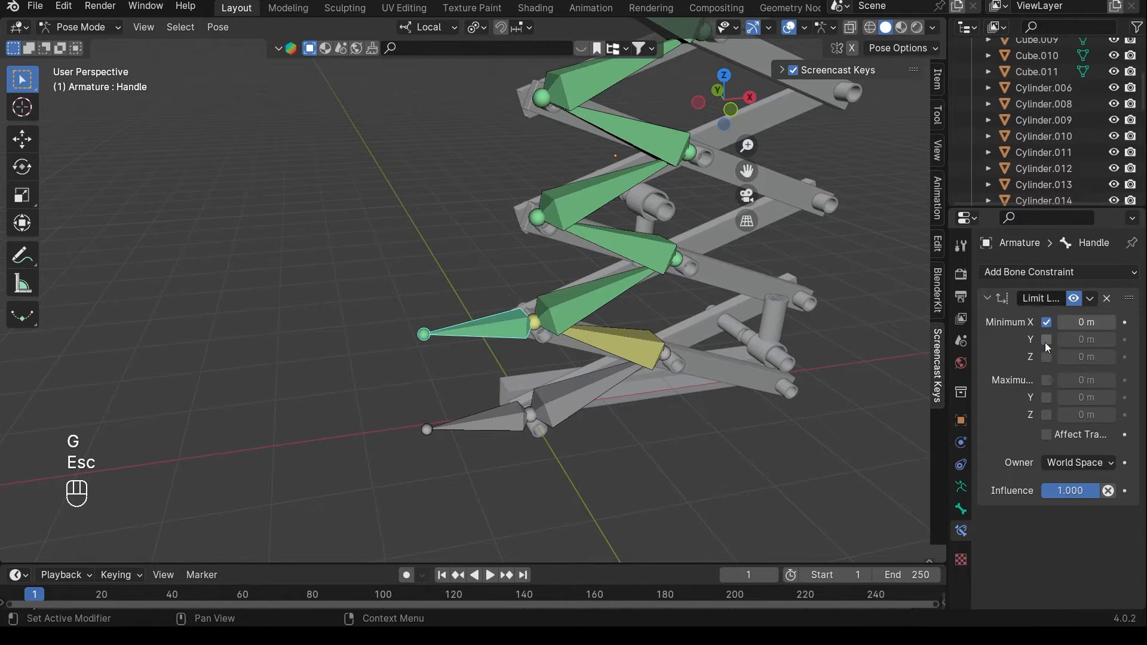
left_click(1046, 339)
left_click(1047, 357)
left_click(1046, 380)
left_click(1047, 398)
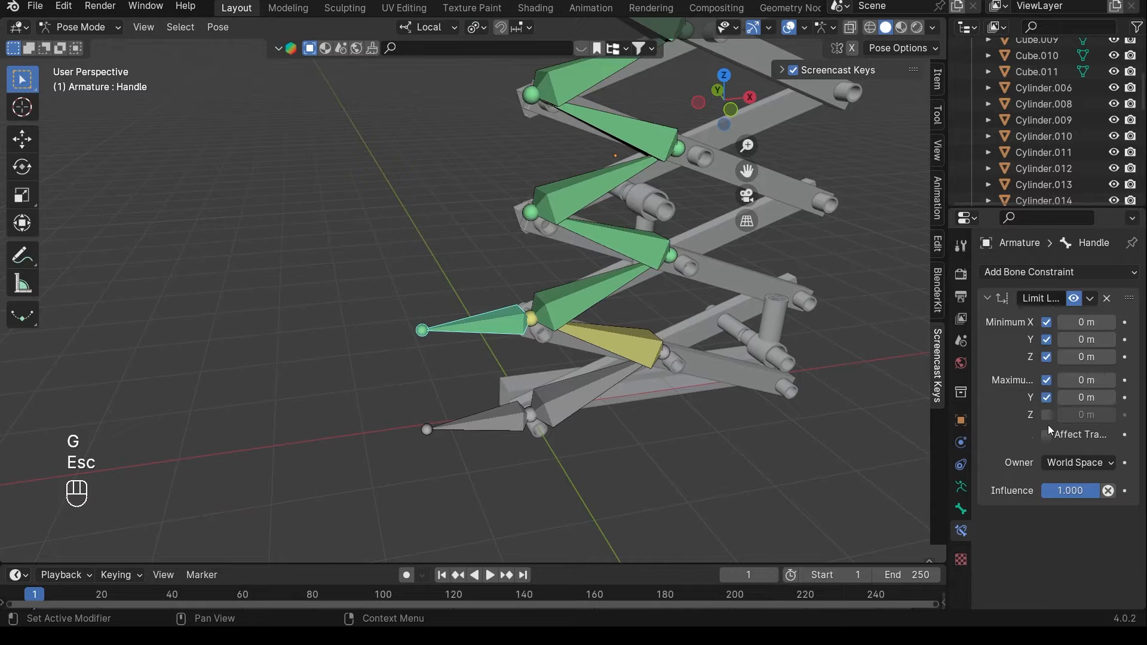
left_click(1047, 415)
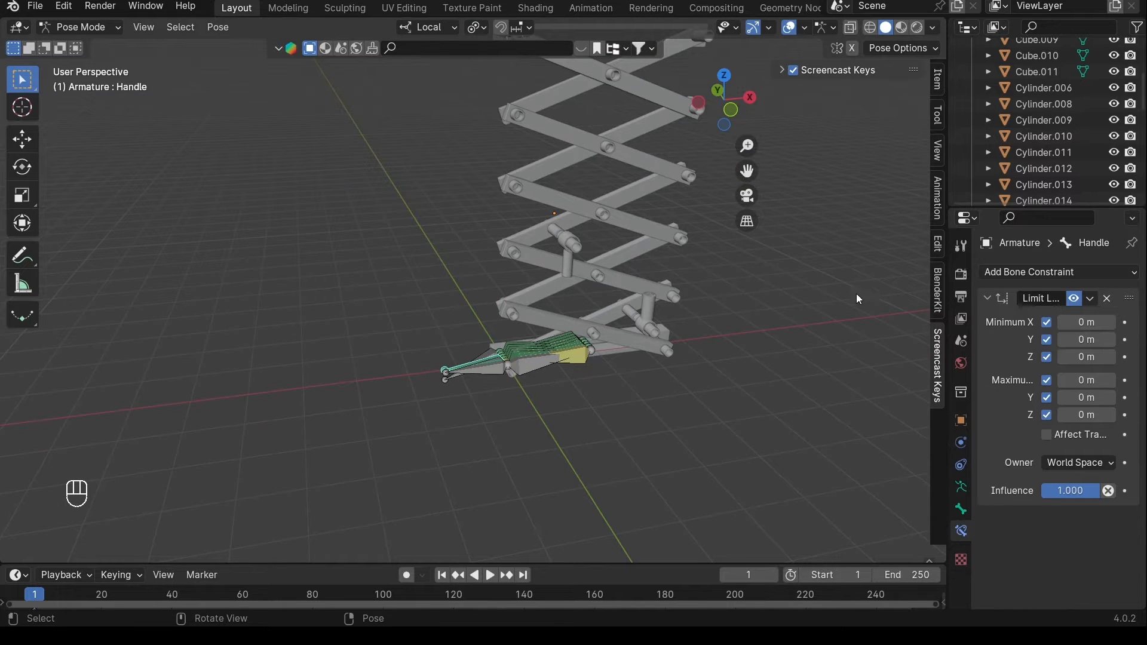
- Set the Limit Location constraint's owner space to Local Space
scroll(588, 358, "up", 2)
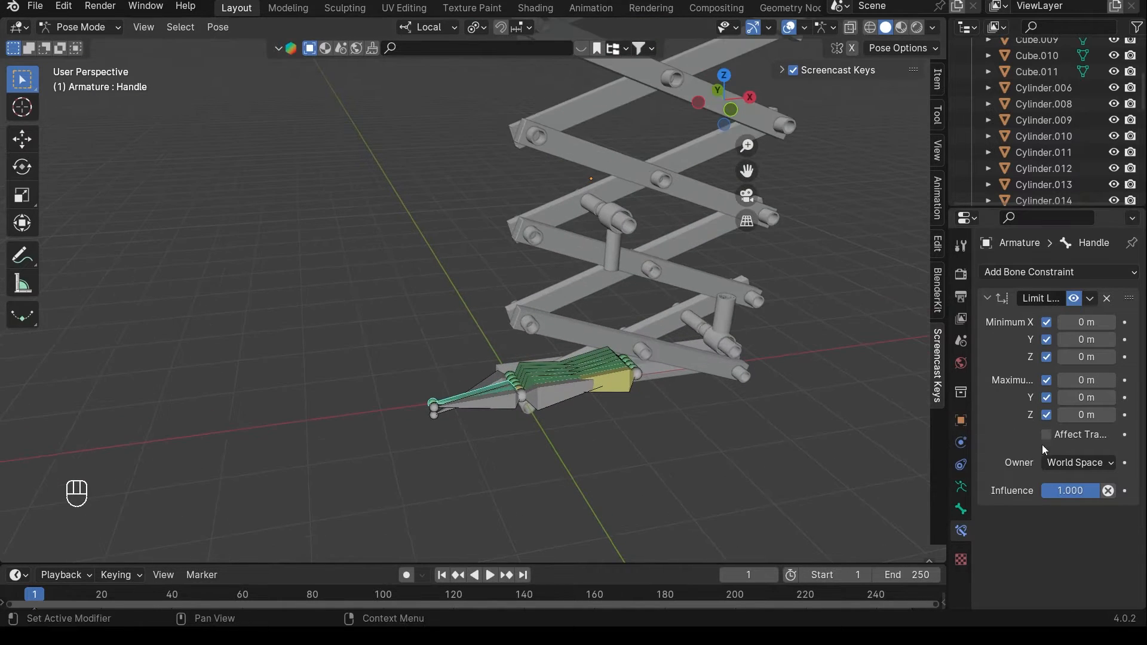
left_click(1078, 464)
left_click(1044, 557)
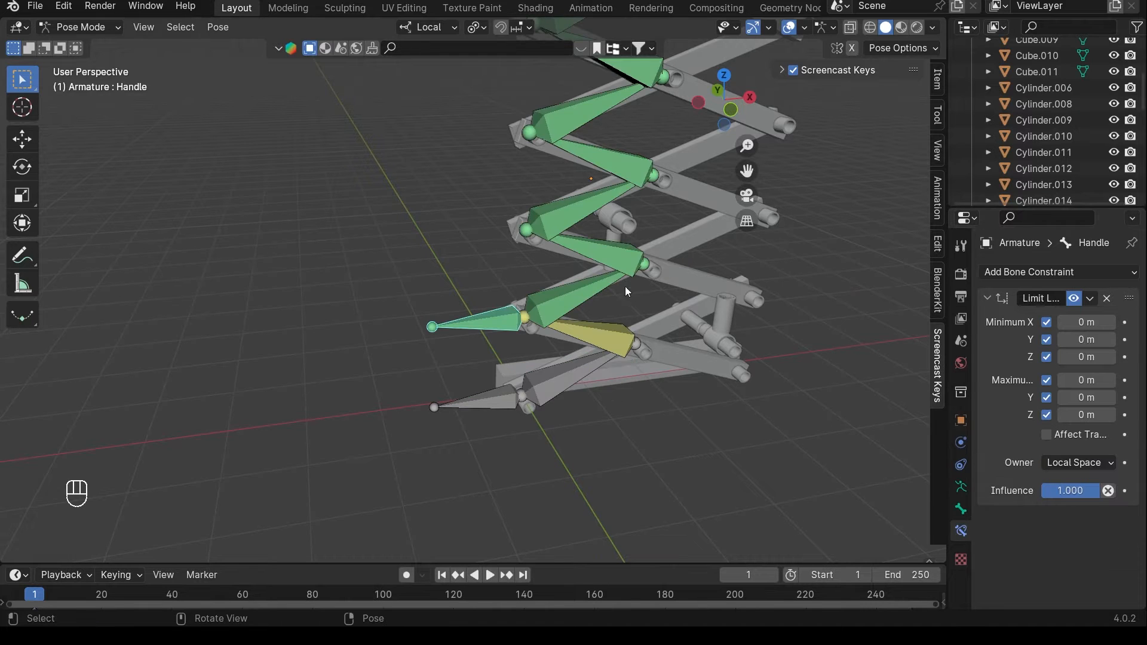
- Display the Handle bone's Rotate gizmo in Local orientation and examine its local axes to identify the one for vertical movement
scroll(471, 338, "up", 2)
scroll(483, 278, "down", 2)
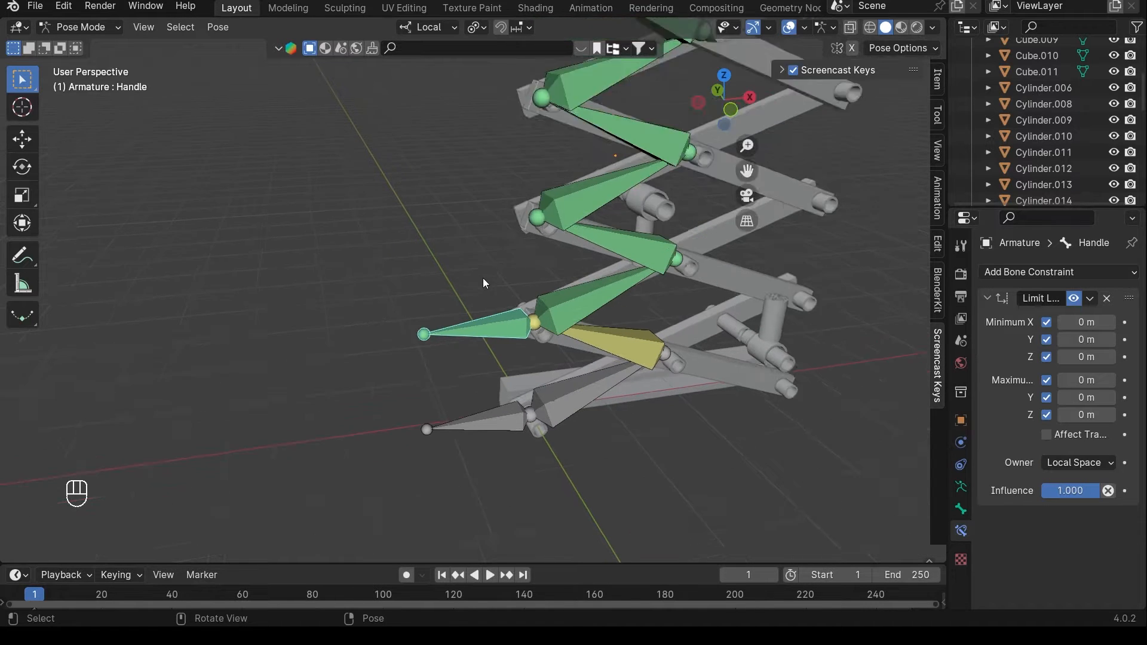
middle_click_drag(482, 278, 390, 275)
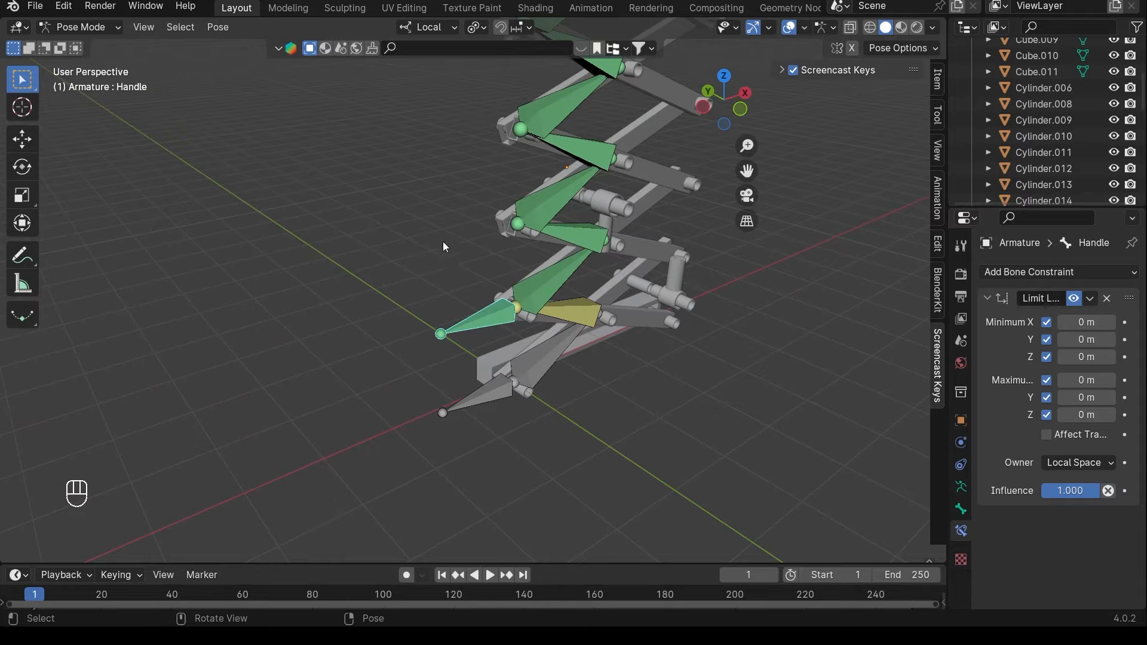
middle_click_drag(508, 322, 494, 288, "shift")
scroll(514, 324, "up", 2)
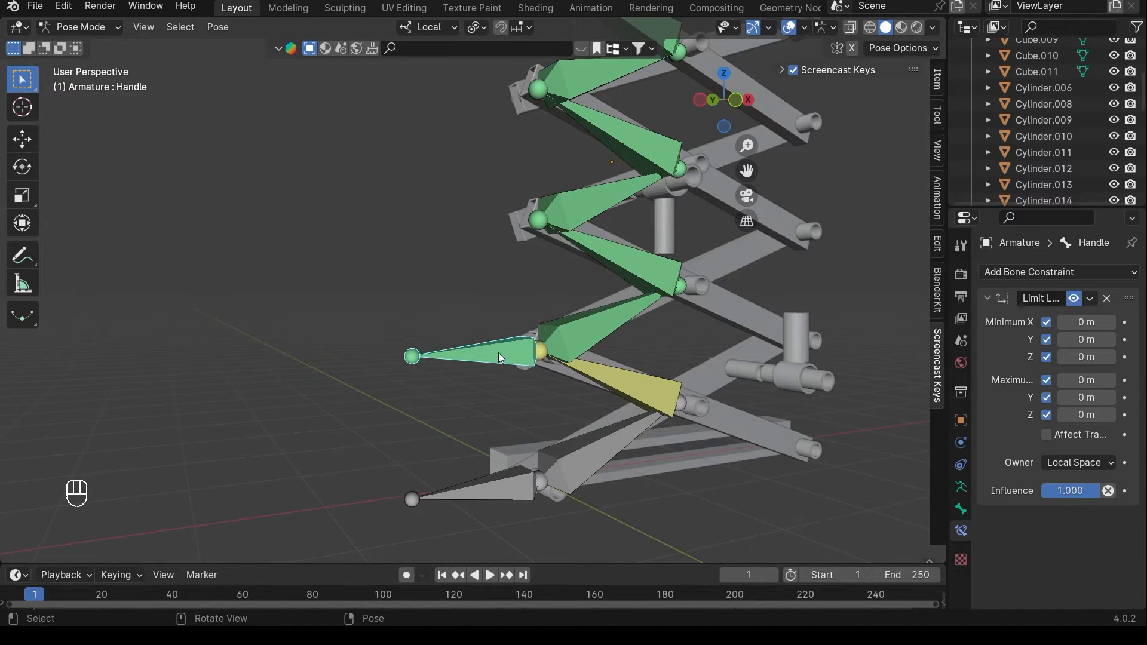
left_click(24, 171)
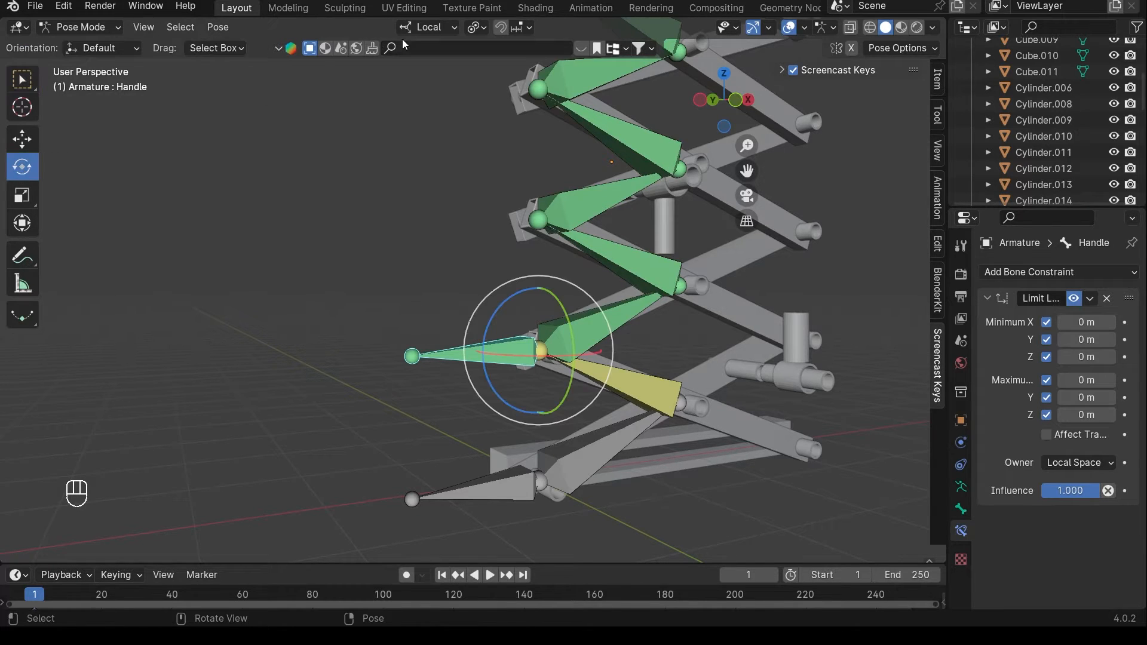
left_click(429, 29)
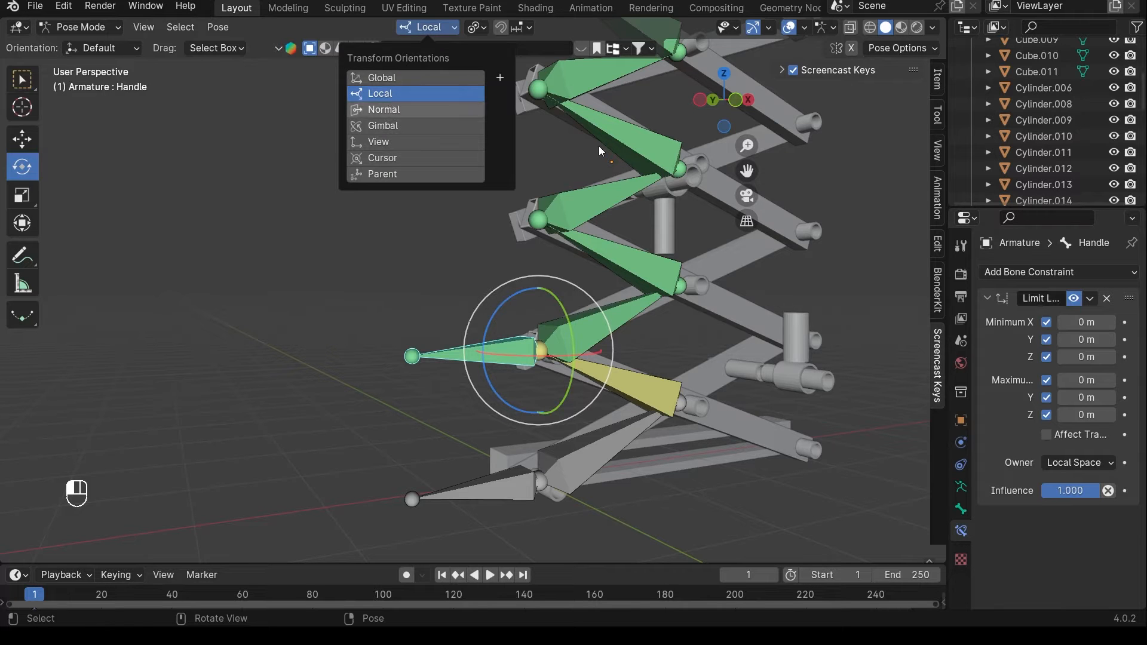
middle_click_drag(555, 307, 515, 297, "shift")
scroll(515, 296, "up", 2)
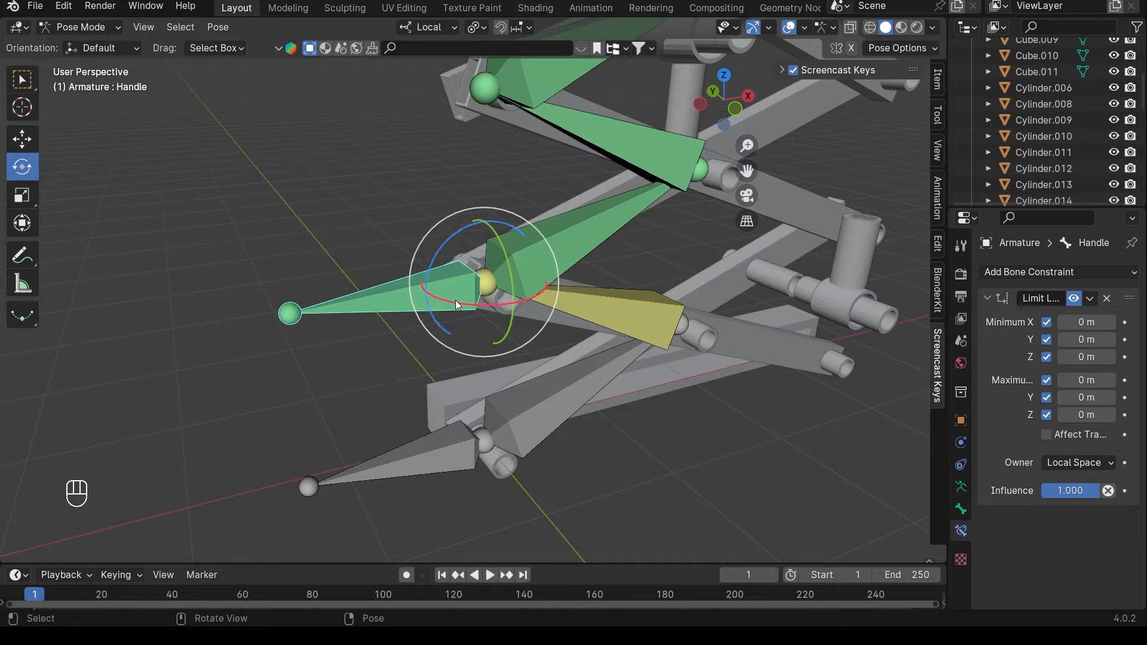
middle_click_drag(479, 310, 518, 299)
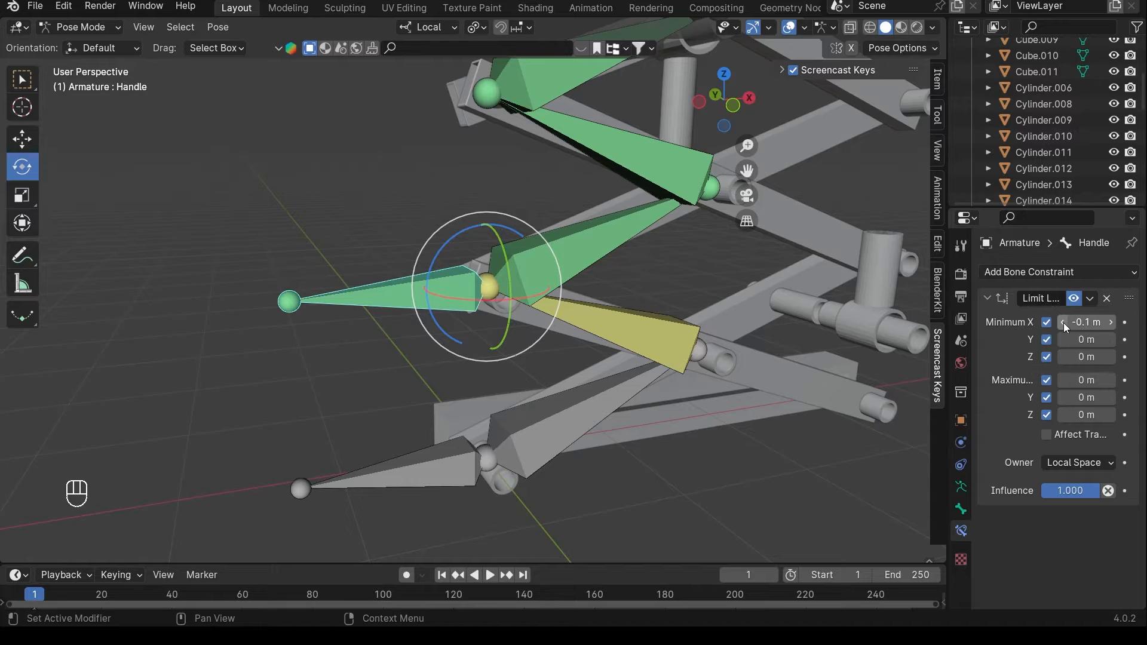
- Set the Handle's Limit Location to minimum X -0.4 m and maximum X 0.6 m, and raise the bone against its upper limit
left_click_drag(1063, 323, 1045, 323)
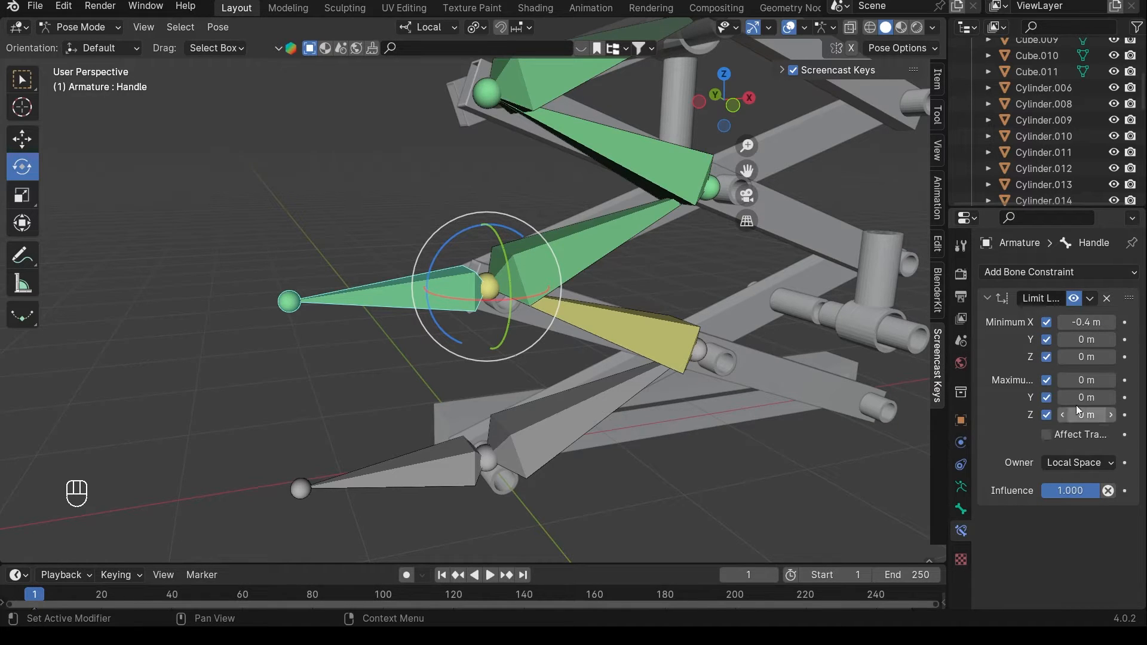
left_click_drag(1110, 379, 1124, 379)
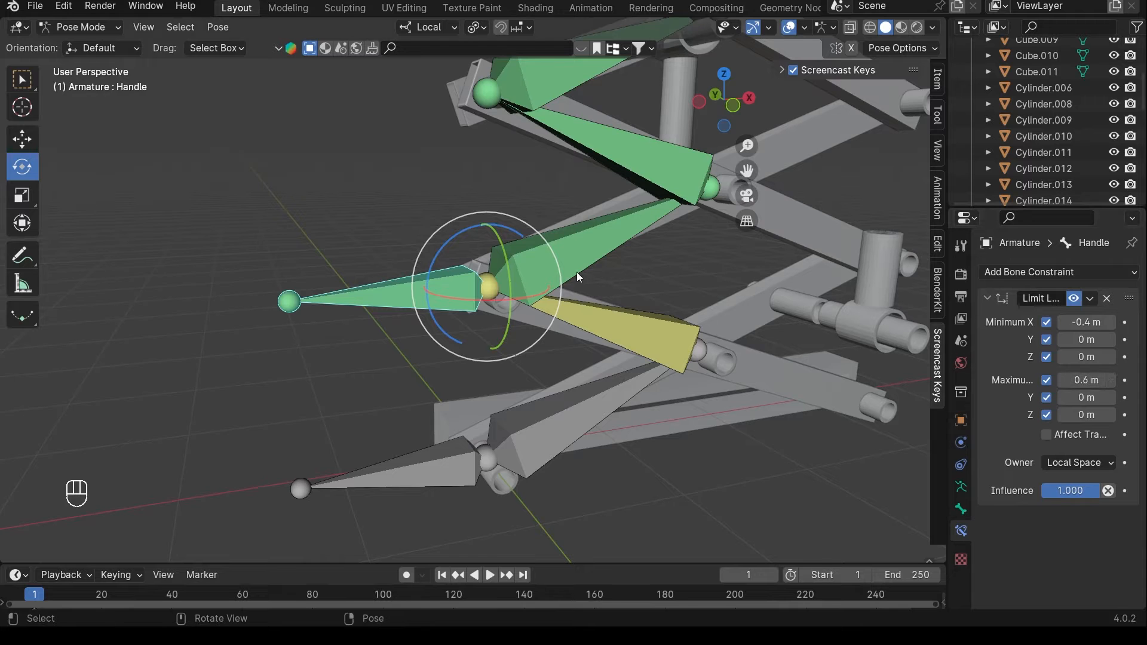
scroll(381, 277, "down", 2)
middle_click_drag(381, 277, 425, 274, "shift")
key("g")
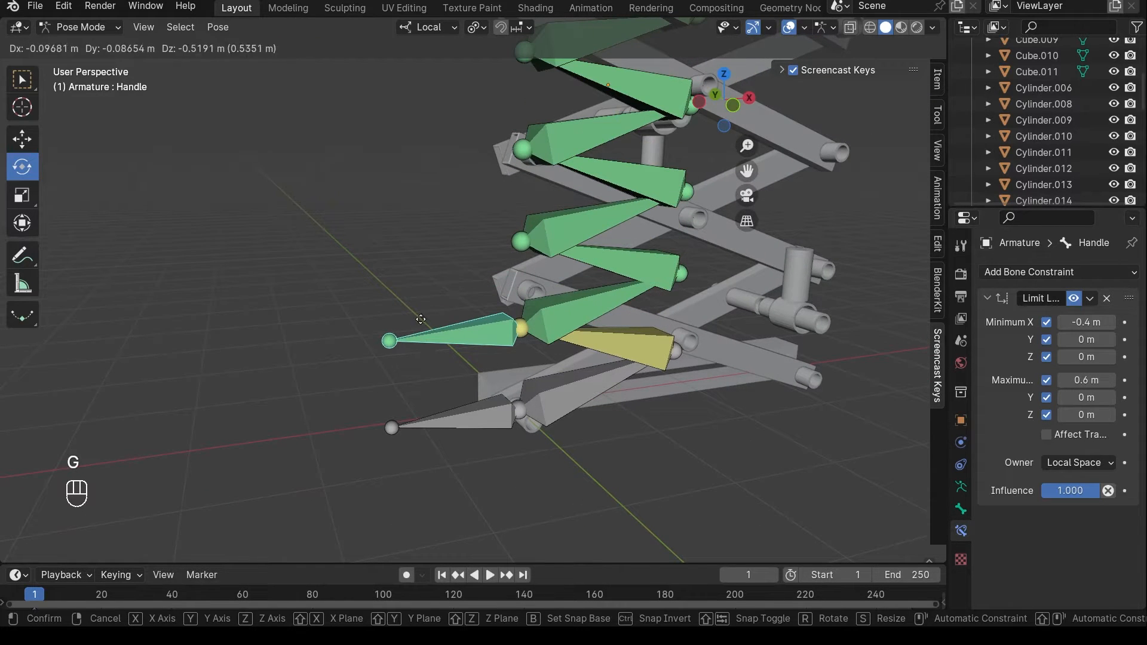
left_click(435, 146)
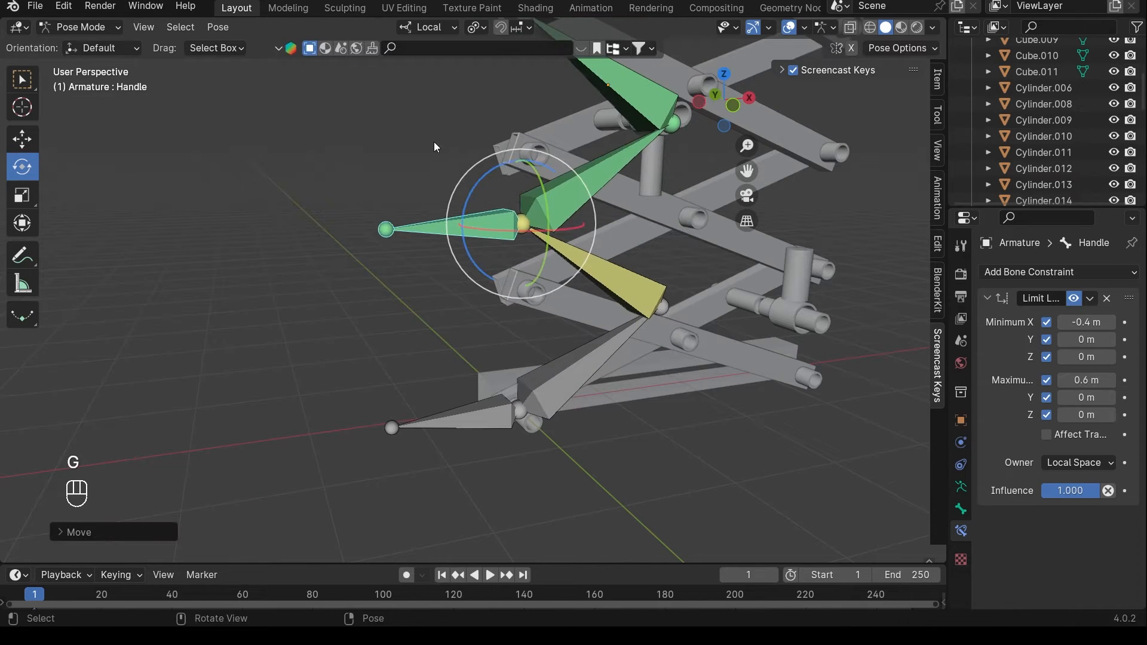
- Increase the Handle bone's Limit Location maximum X to 1.3 m
left_click(1113, 382)
left_click(1114, 382)
left_click(1115, 382)
left_click(1115, 382)
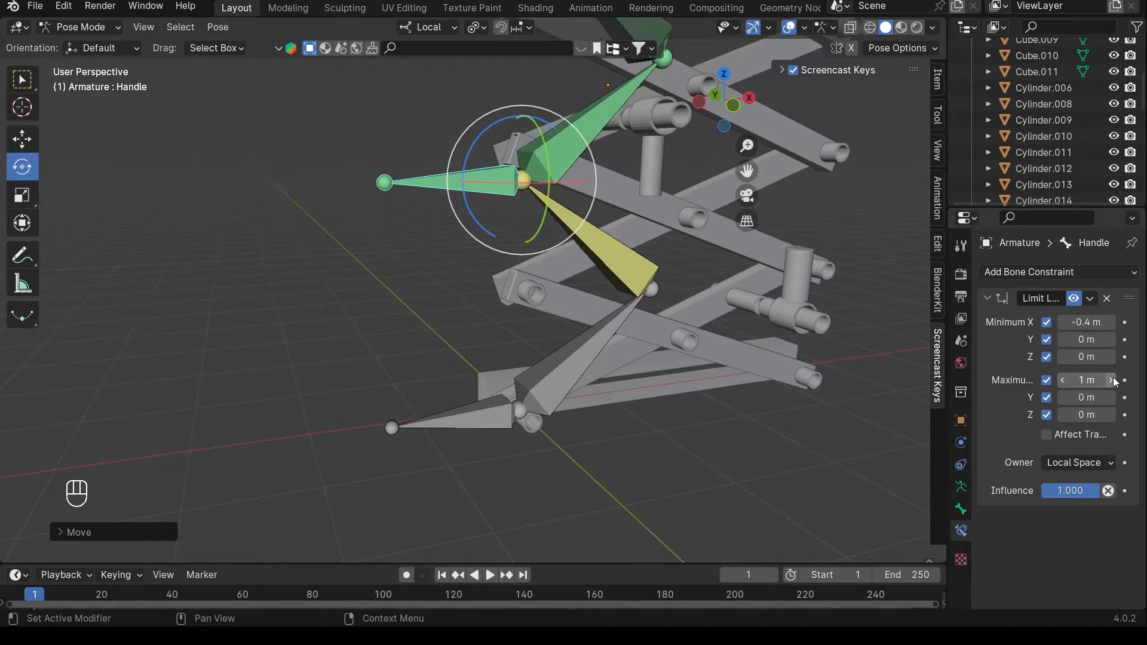
left_click(1115, 382)
left_click(1115, 383)
left_click(1114, 383)
- Move the Handle bone through its limited vertical range and leave it raised
middle_click_drag(517, 273, 525, 299)
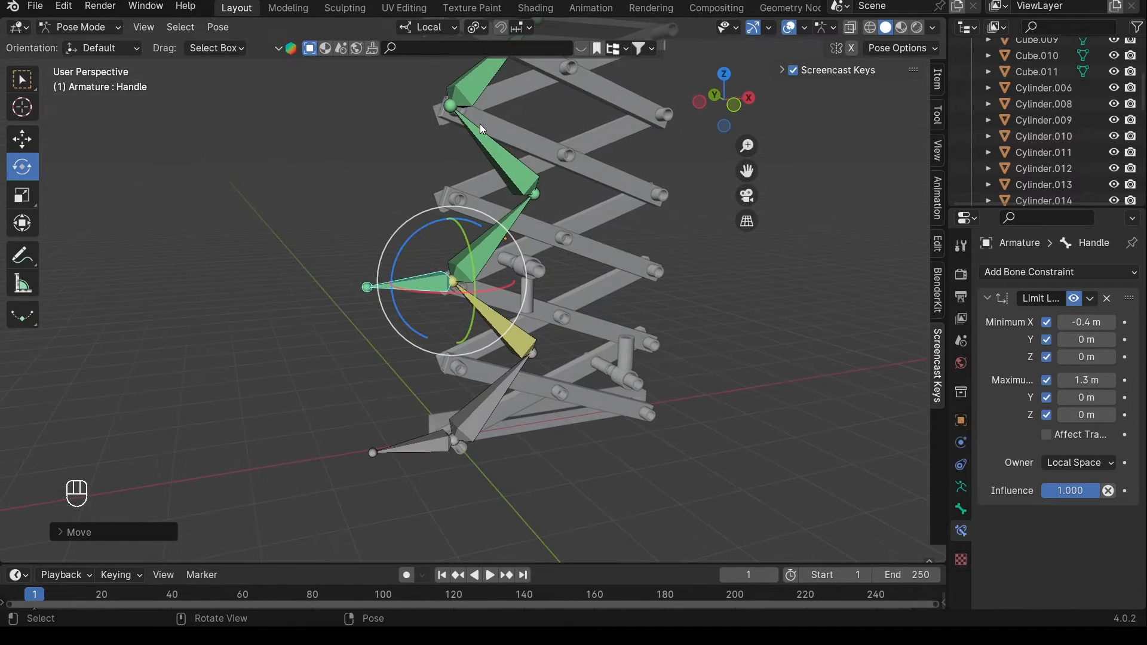
key("g")
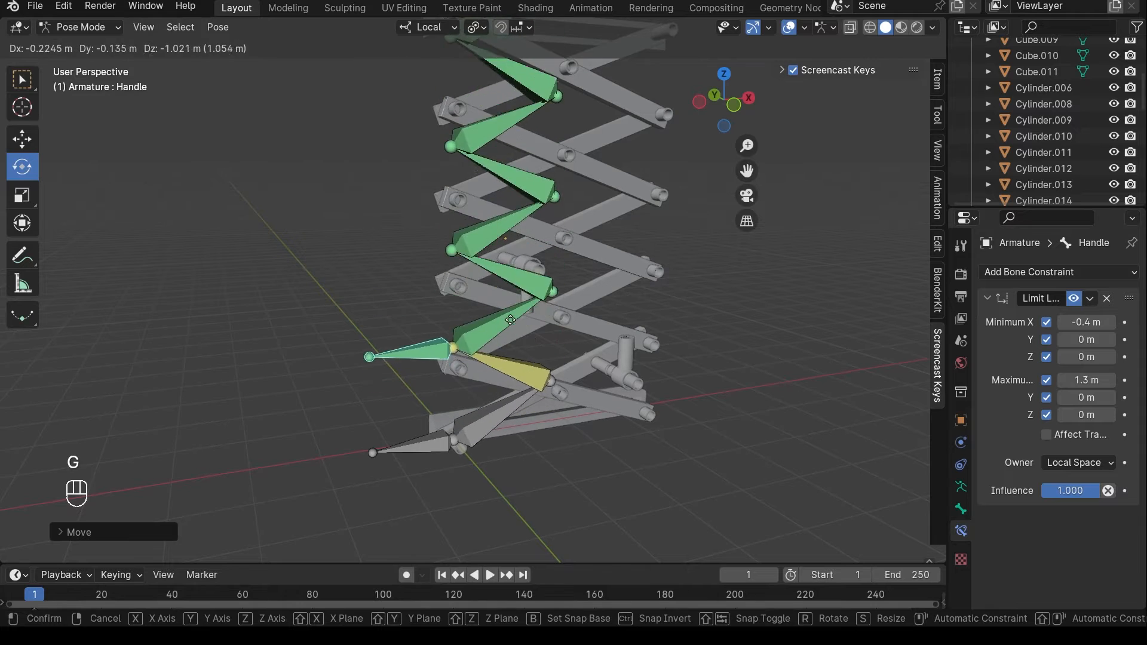
left_click(502, 249)
- Examine the orientation of the topmost side bone in front view with the lift raised
middle_click_drag(517, 223, 477, 304, "shift")
key("KP_1")
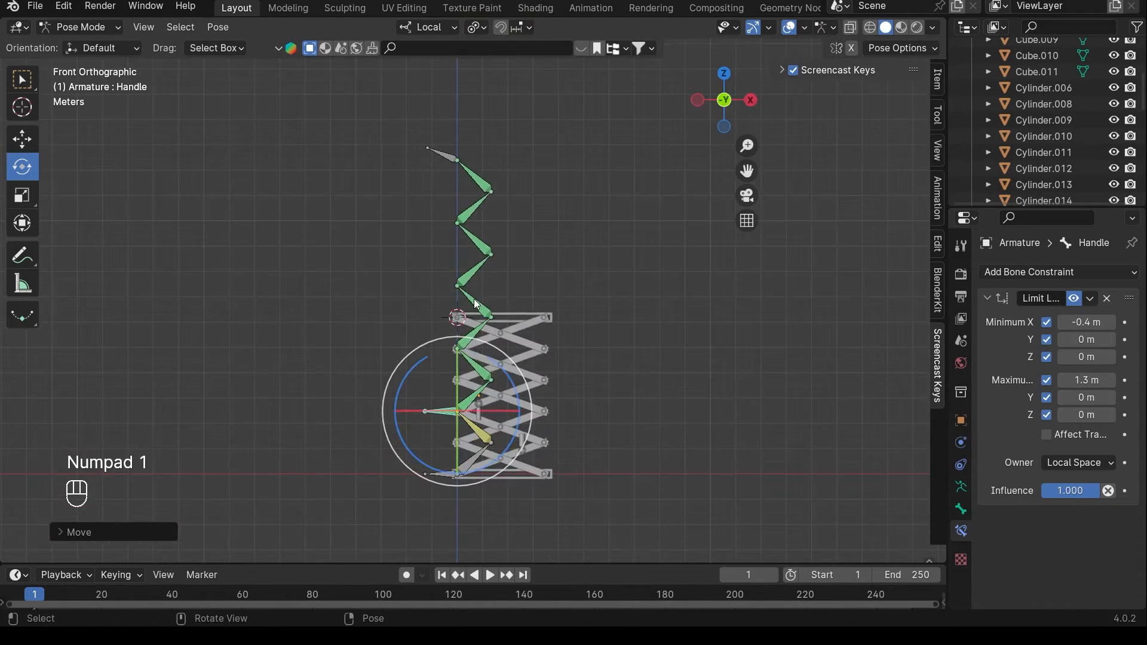
scroll(427, 155, "up", 3)
middle_click_drag(435, 225, 533, 508, "shift")
scroll(553, 392, "up", 6)
middle_click_drag(557, 378, 453, 253, "shift")
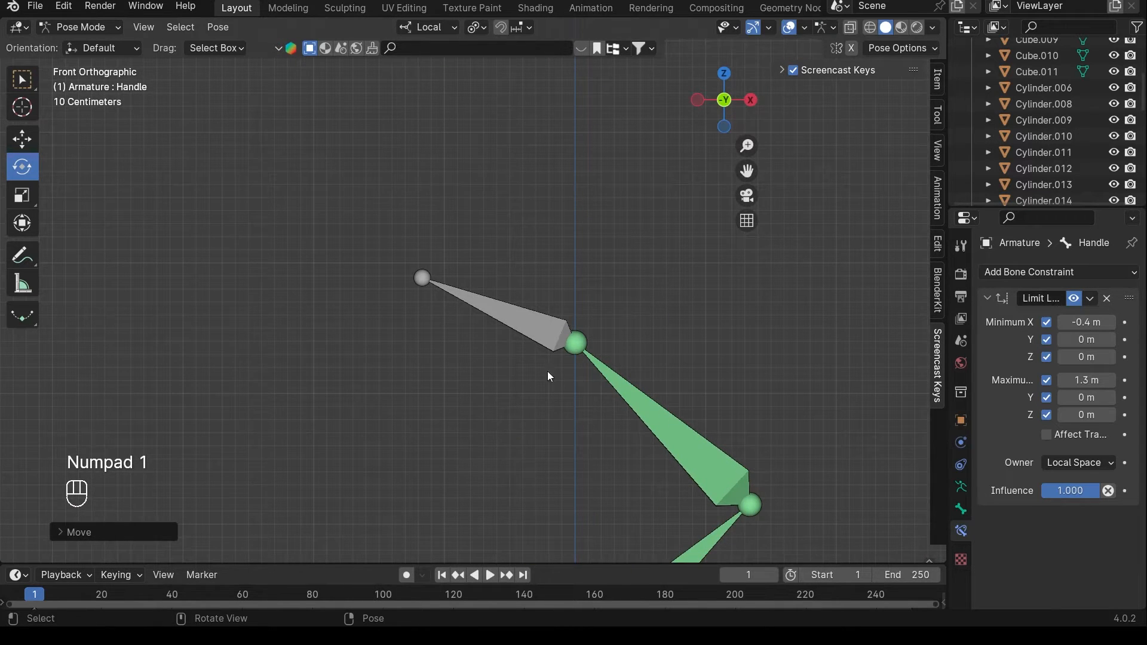
scroll(540, 368, "down", 3)
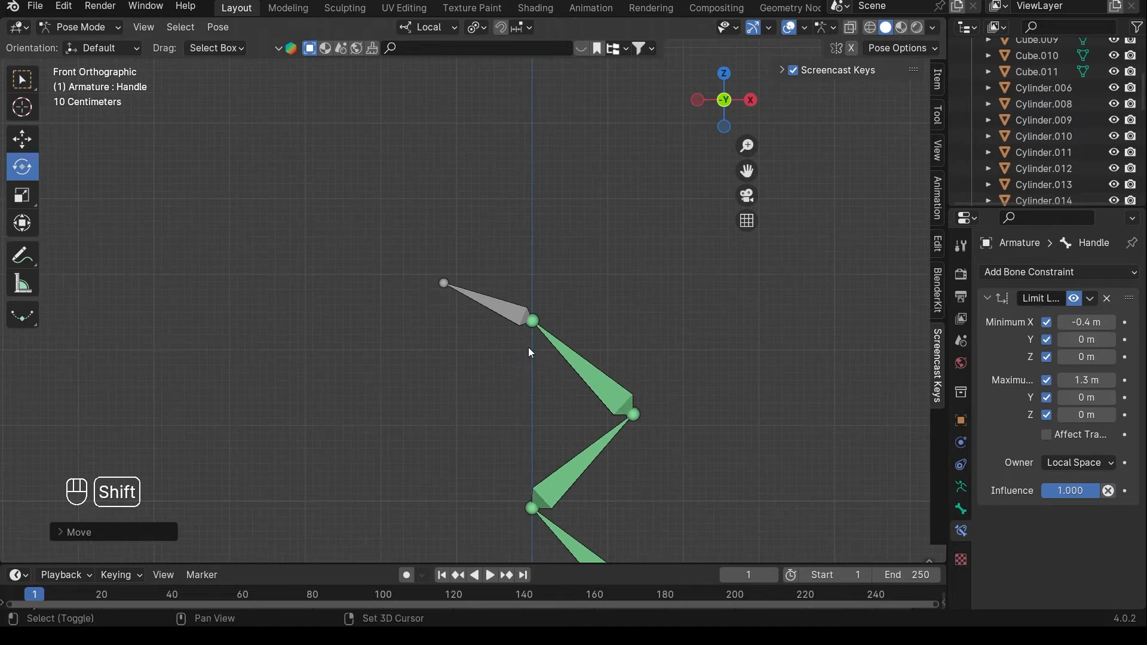
- Select all bones of the armature and clear their location, rotation and scale to restore the rest pose
middle_click_drag(528, 346, 500, 253, "shift")
scroll(462, 239, "down", 2)
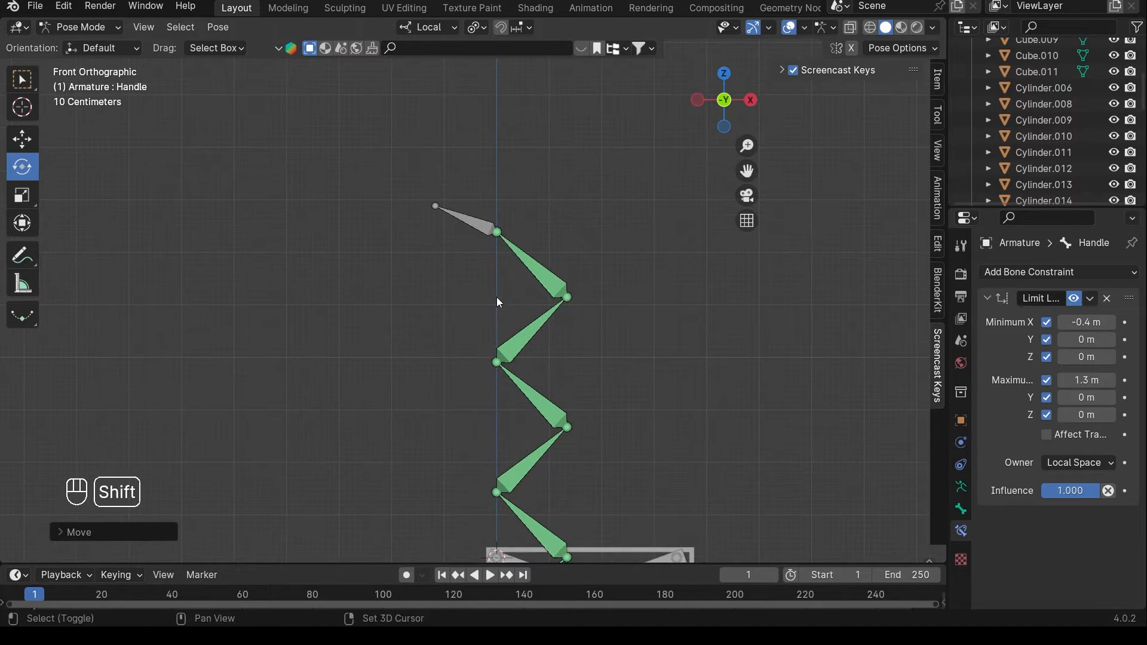
middle_click_drag(497, 297, 468, 188, "shift")
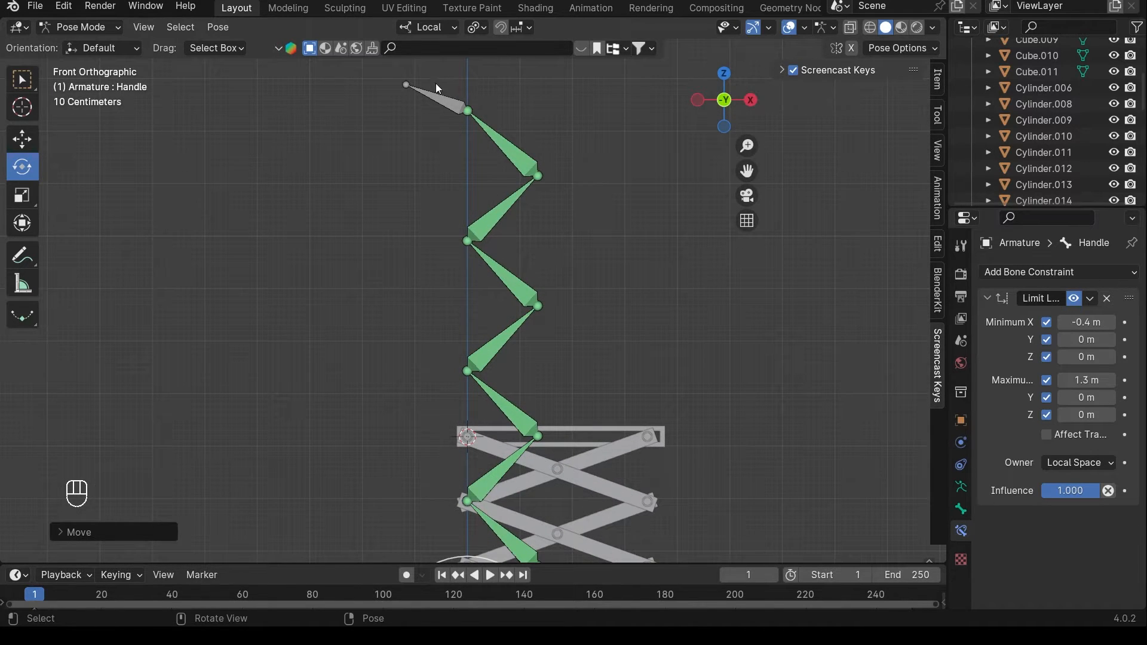
scroll(579, 343, "up", 5)
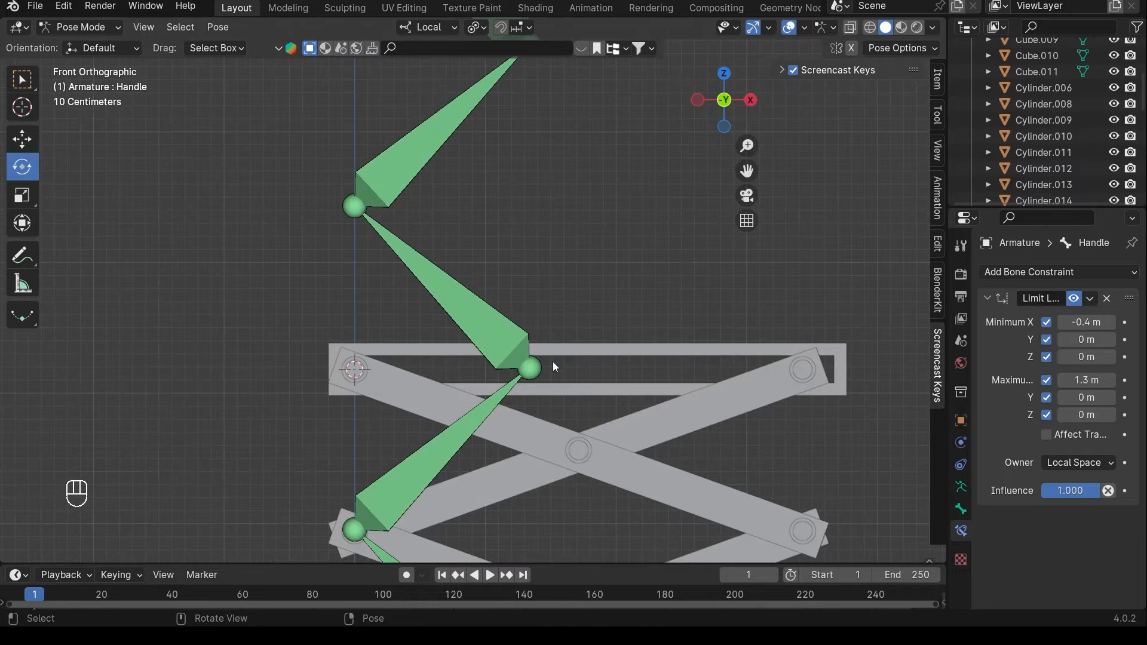
scroll(508, 312, "down", 6)
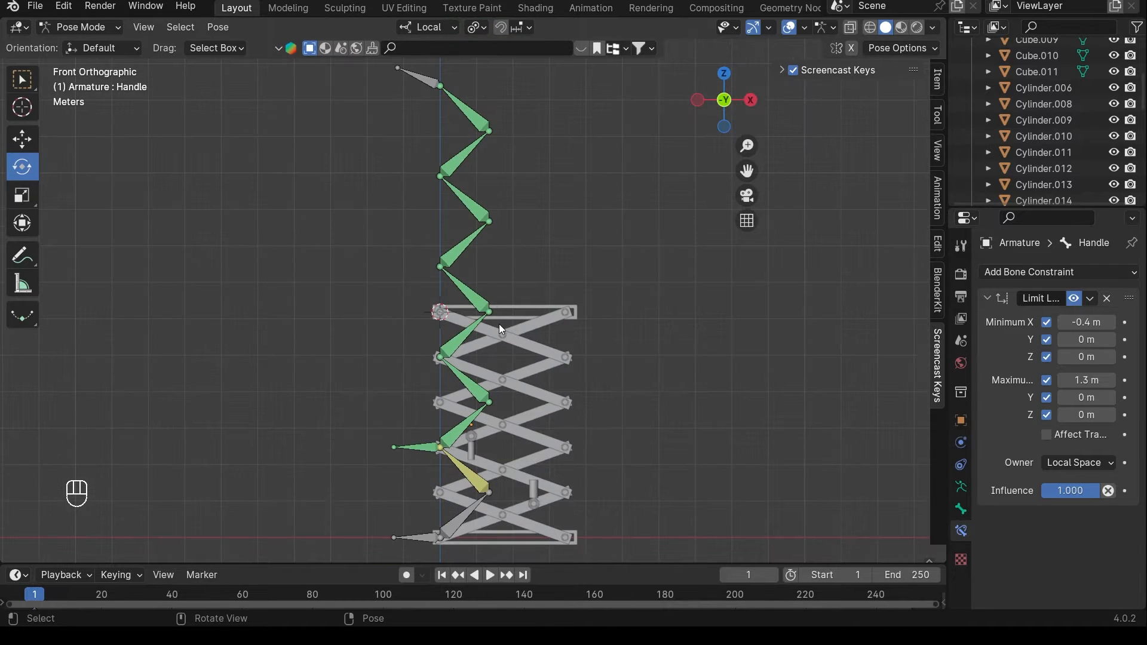
middle_click_drag(486, 285, 514, 293)
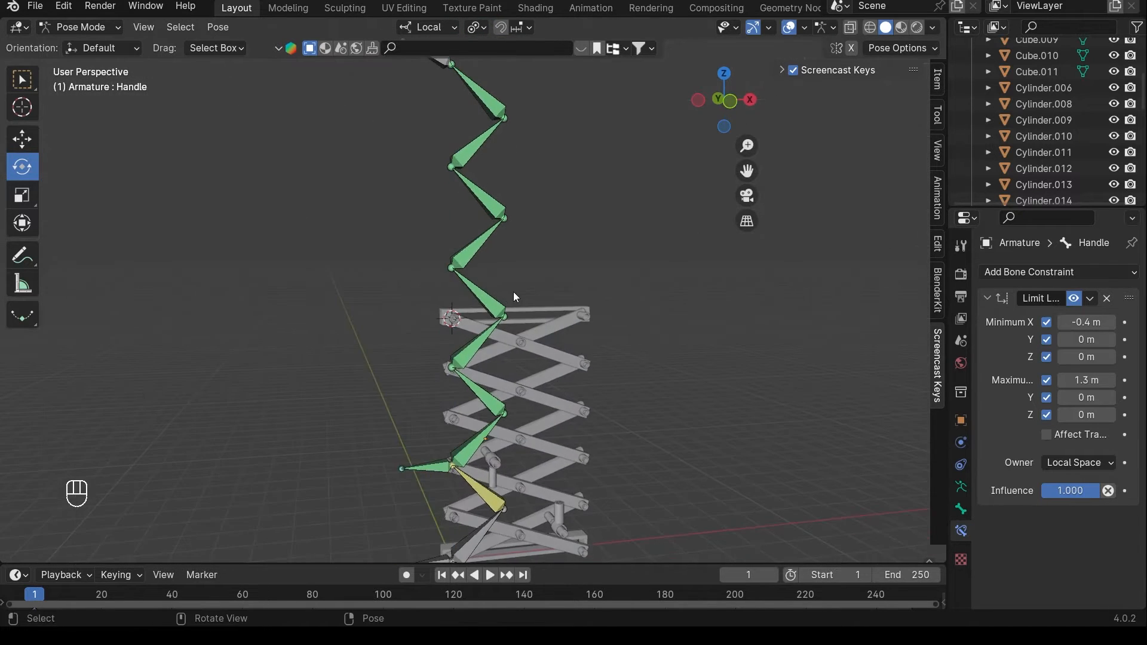
key("a")
middle_click_drag(542, 363, 536, 305, "shift")
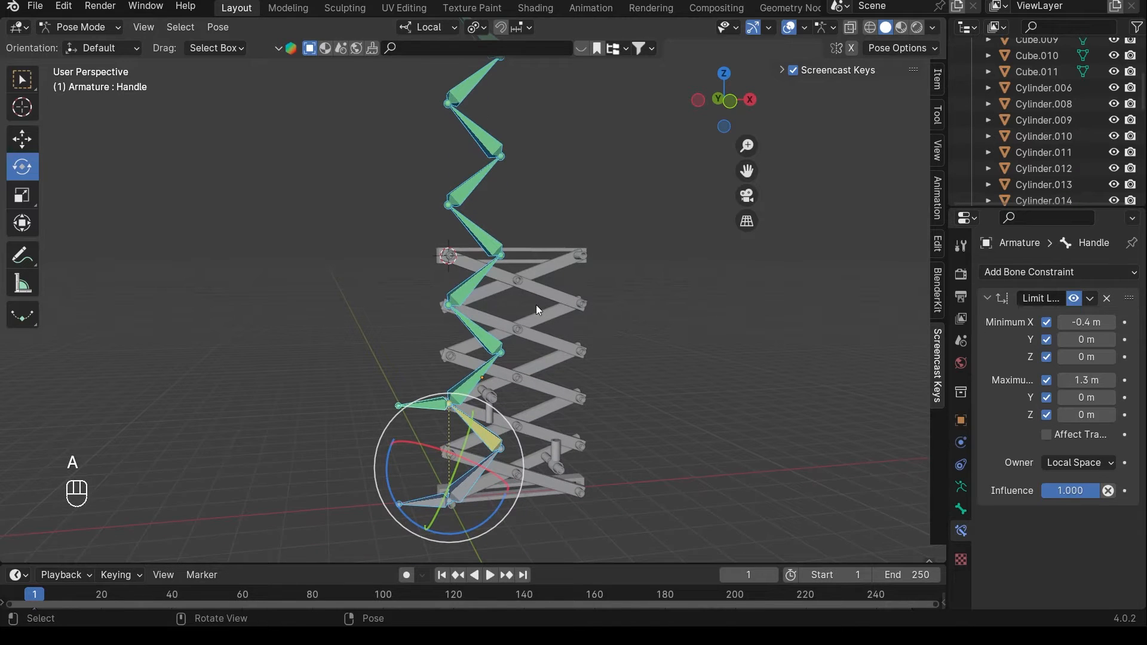
scroll(536, 305, "down", 1)
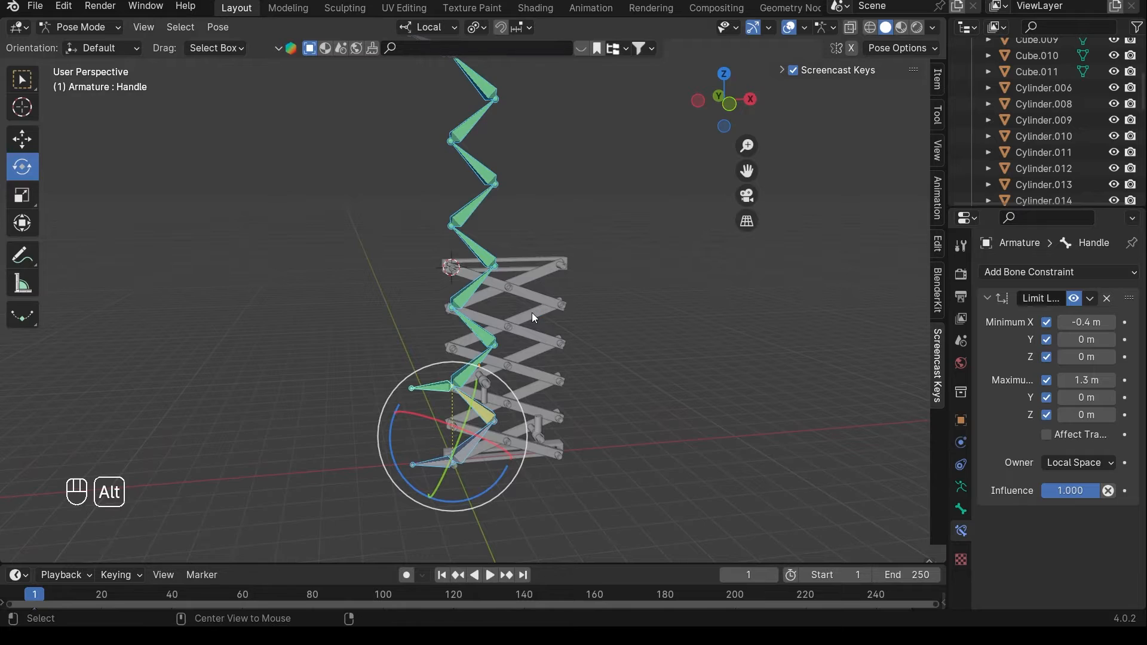
key("alt+g")
key("alt+r")
key("alt+s")
key("shift")
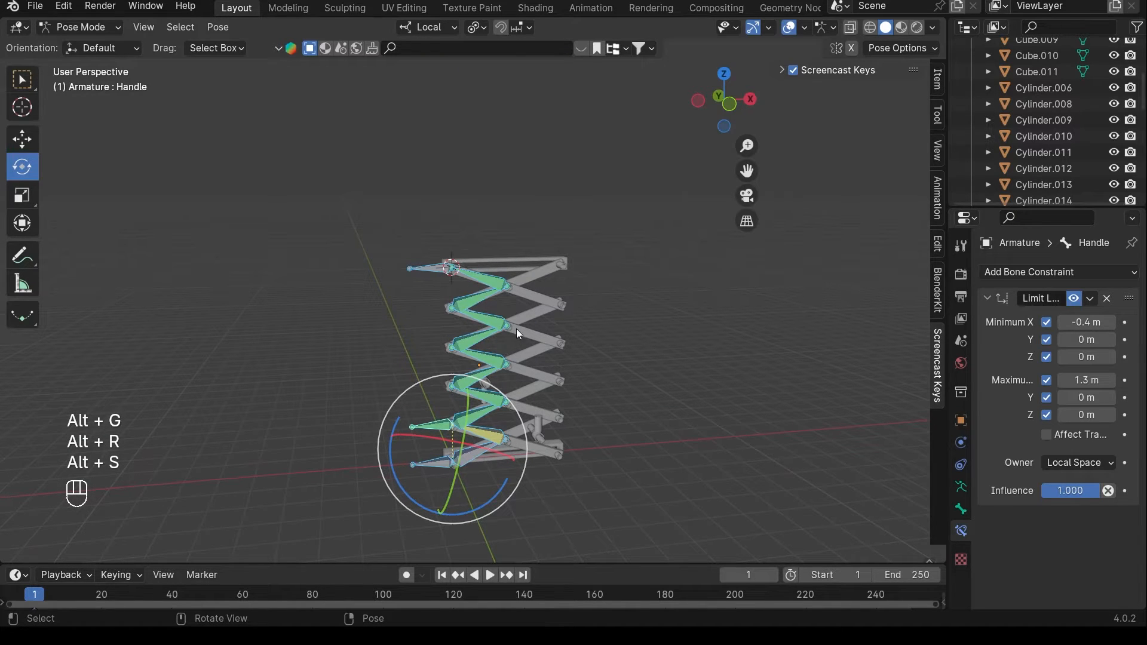
- Add a Limit Rotation constraint to the topmost side bone, Bone.012
scroll(491, 277, "up", 5)
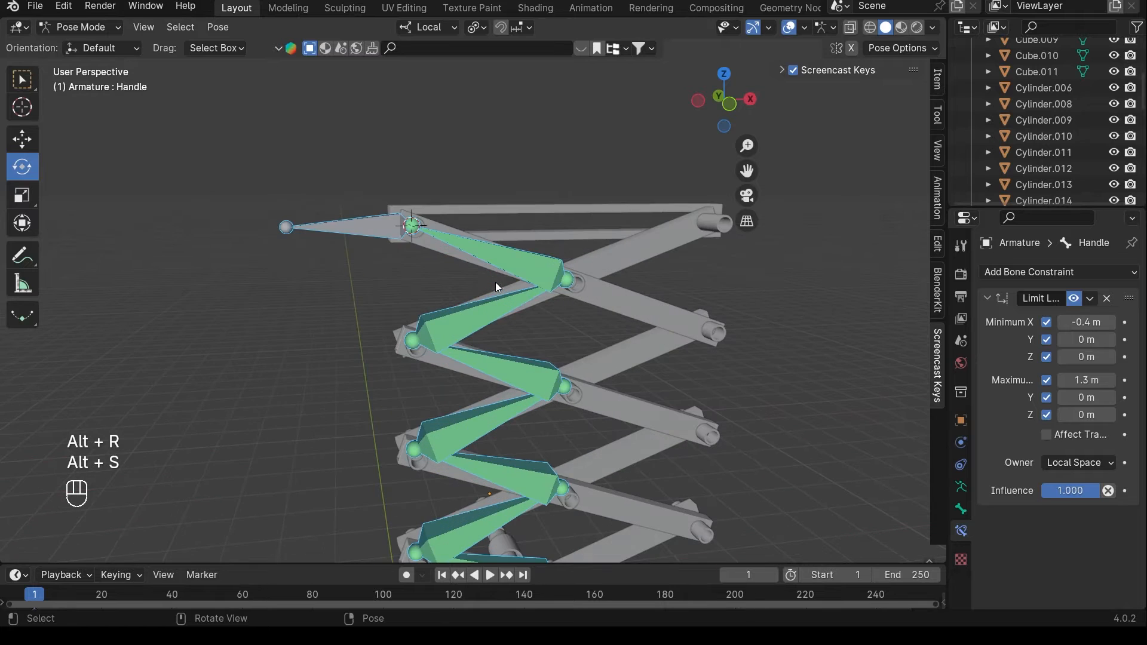
left_click(376, 233)
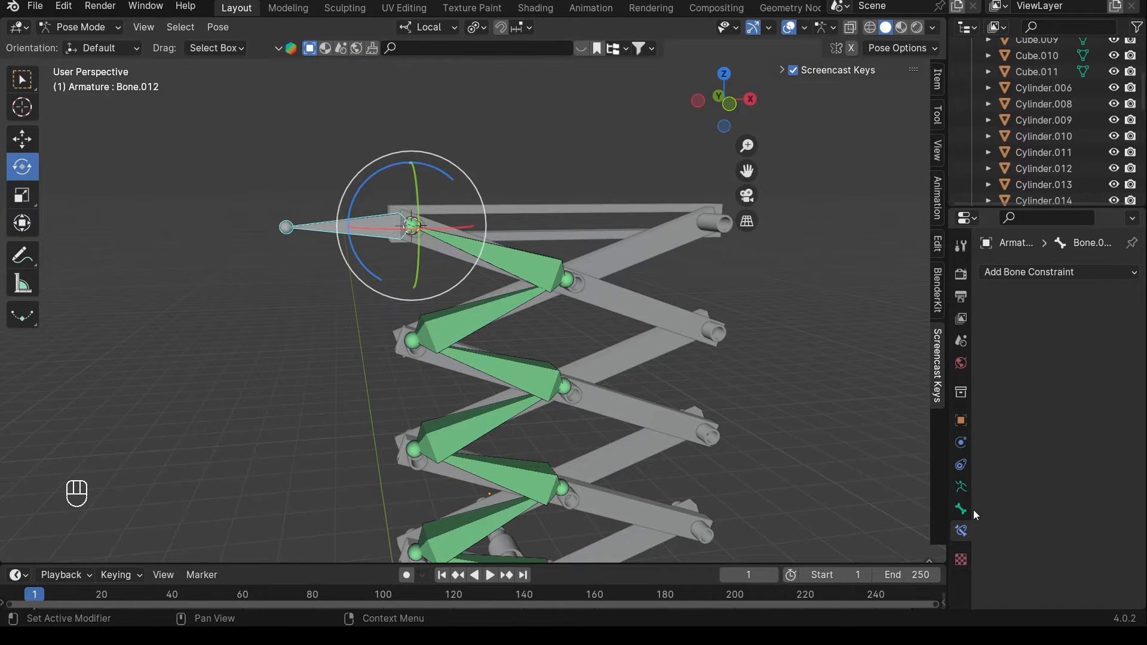
left_click(1025, 283)
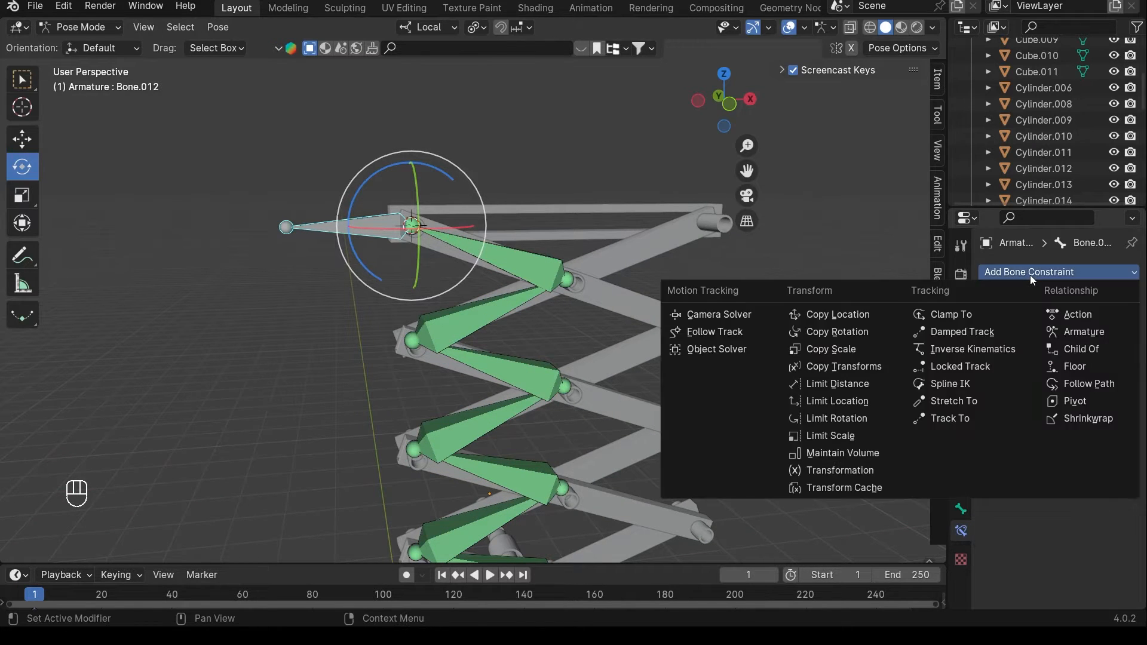
left_click(866, 418)
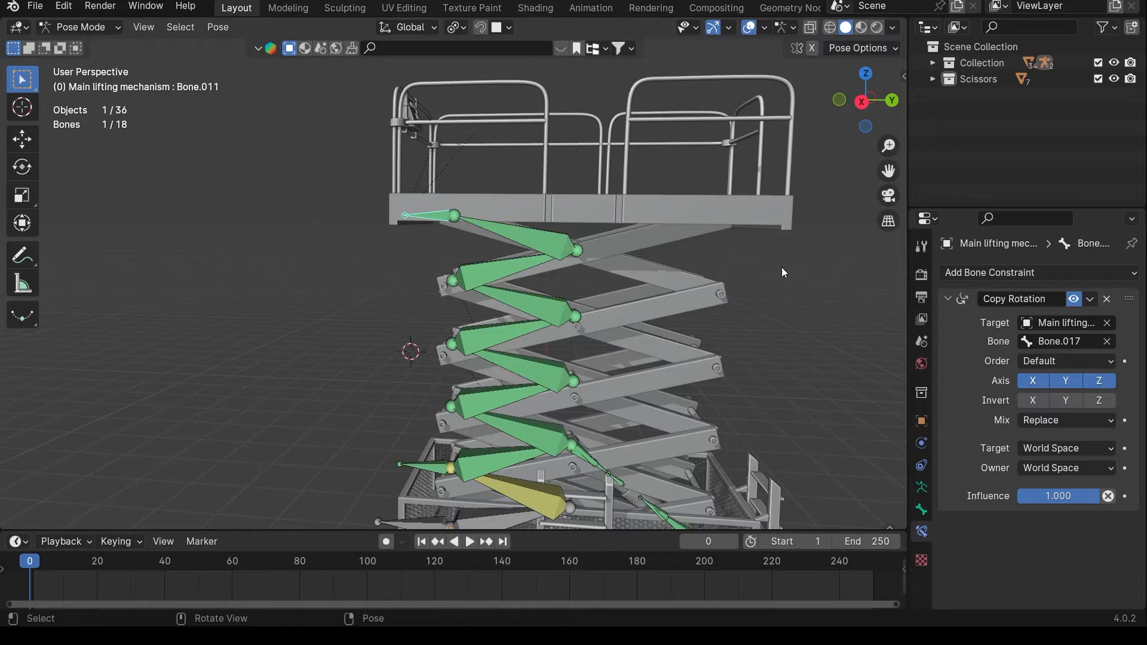
- Examine the top side bone's Copy Rotation constraint and the lower side bones in the full scissor lift model
left_click(1021, 273)
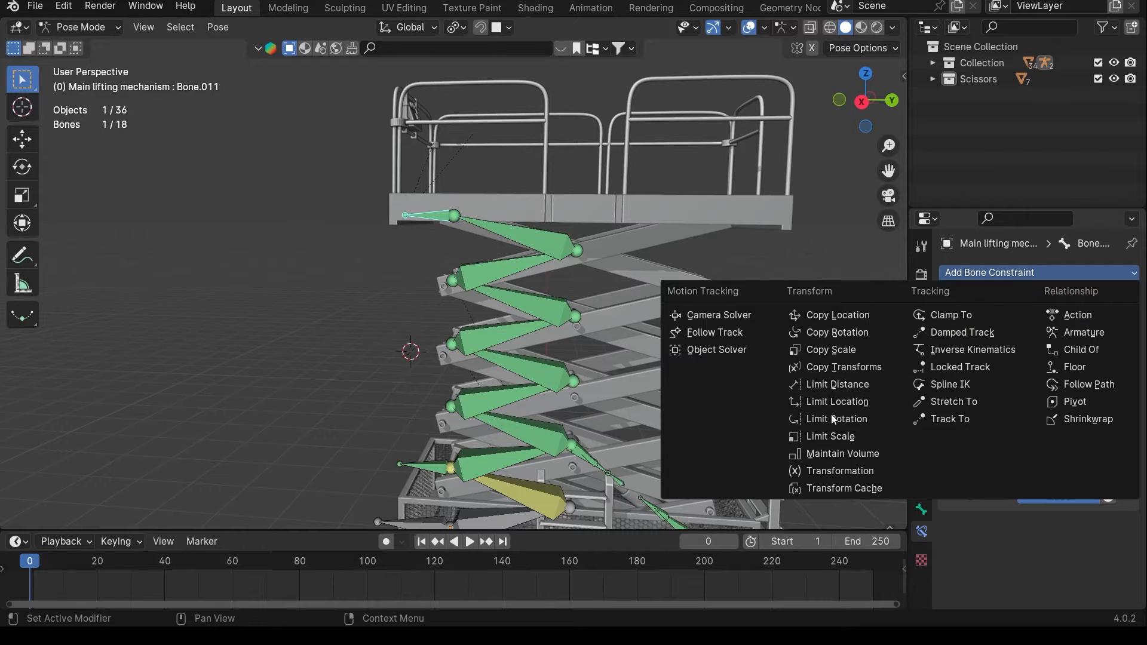
key("Escape")
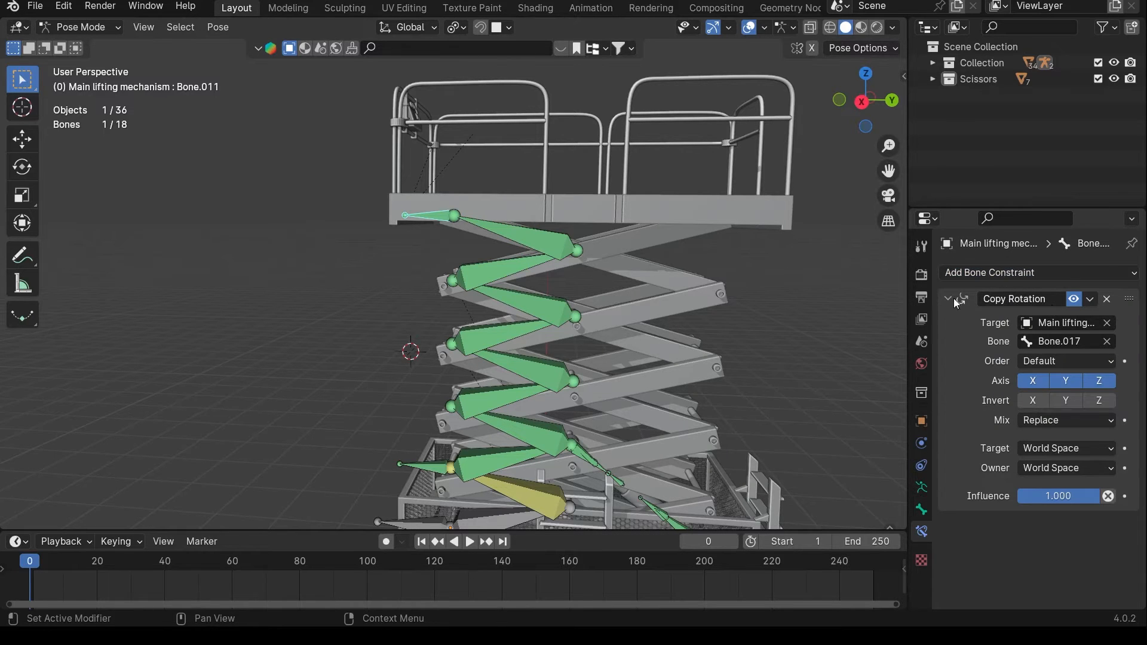
scroll(532, 253, "up", 6)
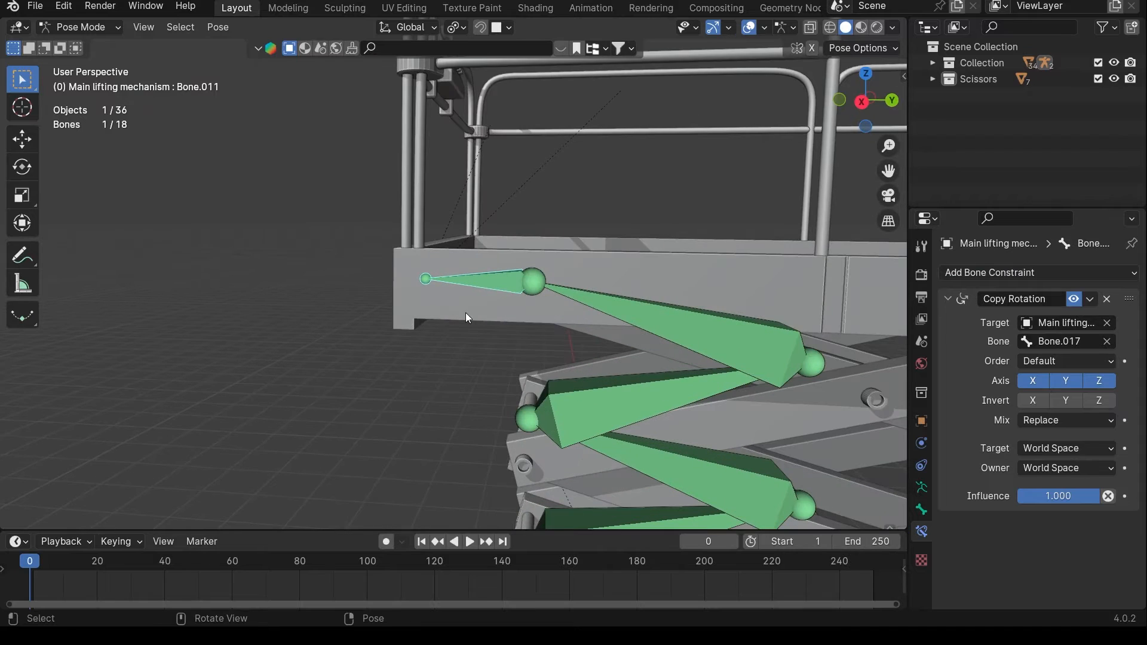
scroll(468, 311, "down", 3)
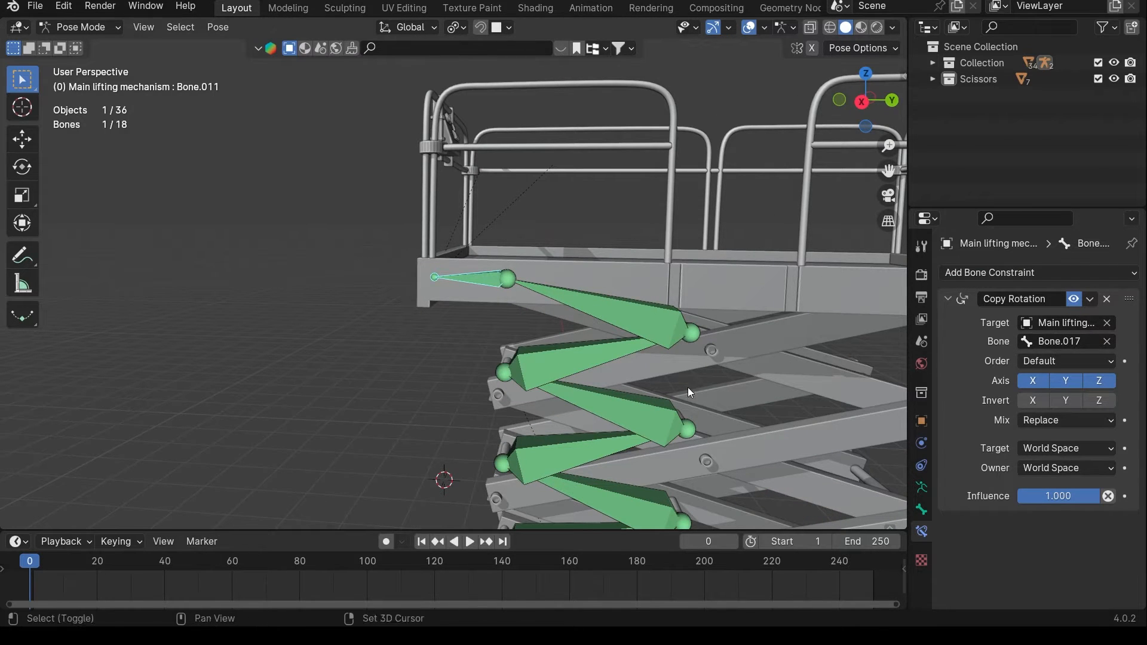
middle_click_drag(687, 387, 678, 3, "shift")
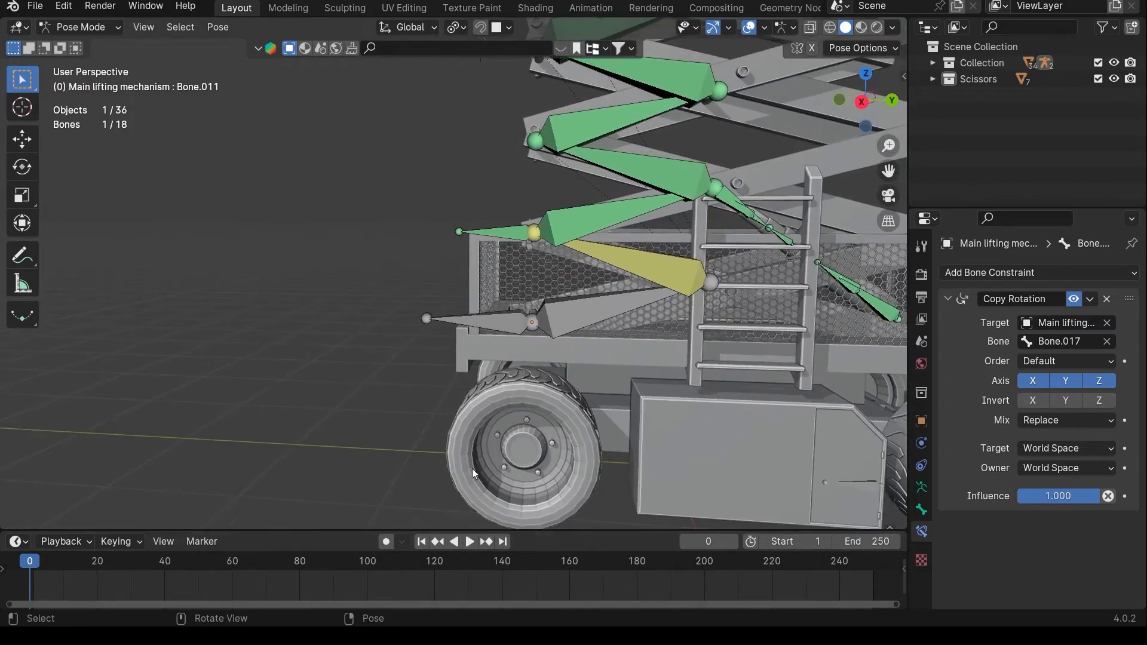
scroll(625, 257, "up", 6)
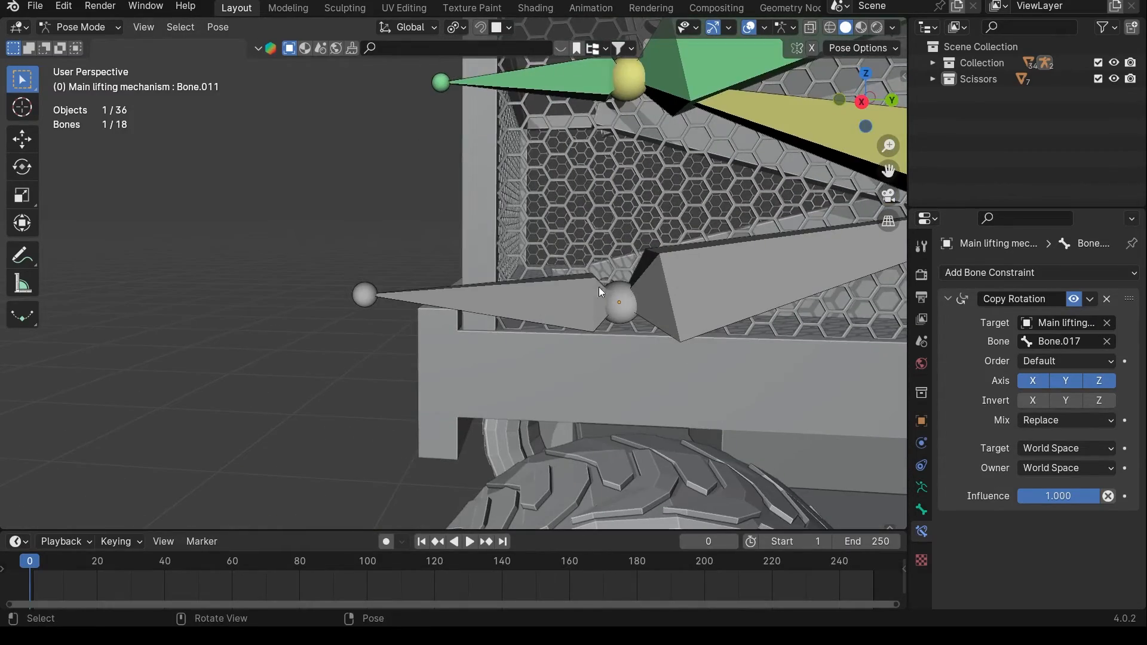
scroll(557, 305, "down", 8)
middle_click_drag(563, 174, 563, 461, "shift")
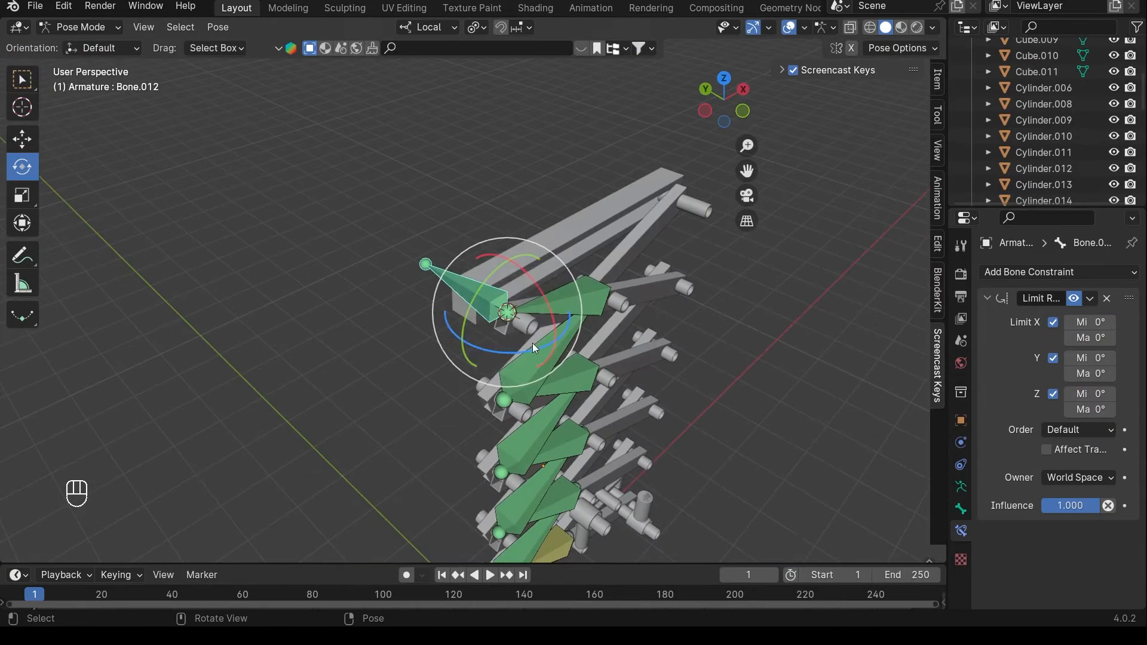
- Select the Handle bone and move it vertically to test the rig with the top bone's rotation limited
scroll(502, 383, "down", 3)
middle_click_drag(494, 481, 492, 425, "shift")
left_click(472, 404)
middle_click_drag(446, 371, 375, 303)
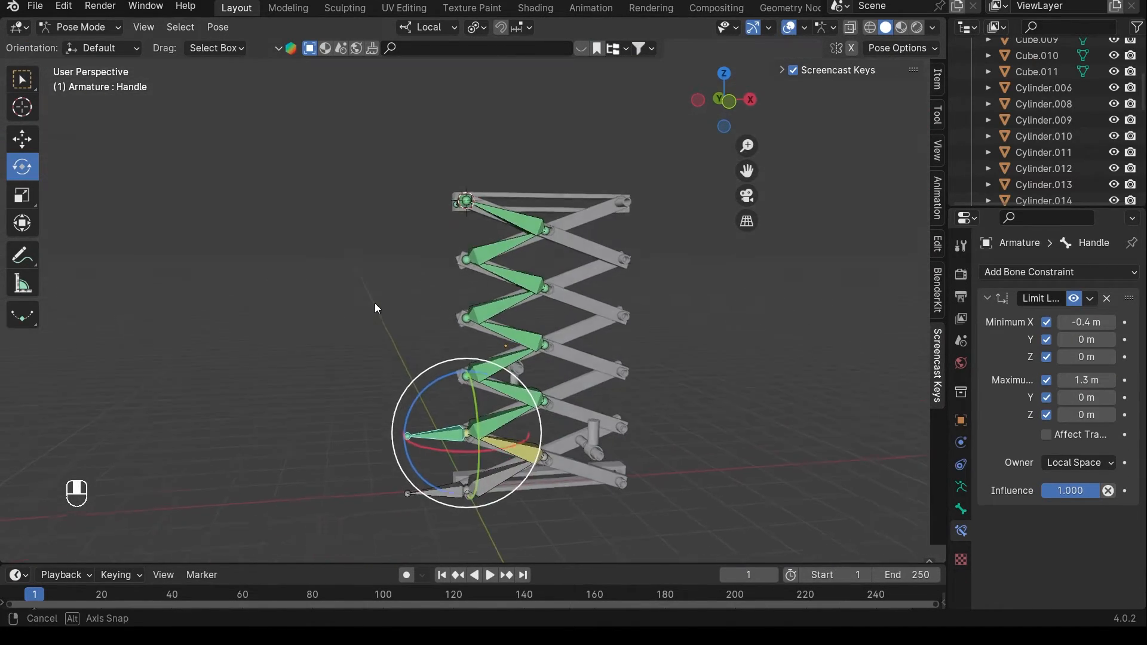
key("g")
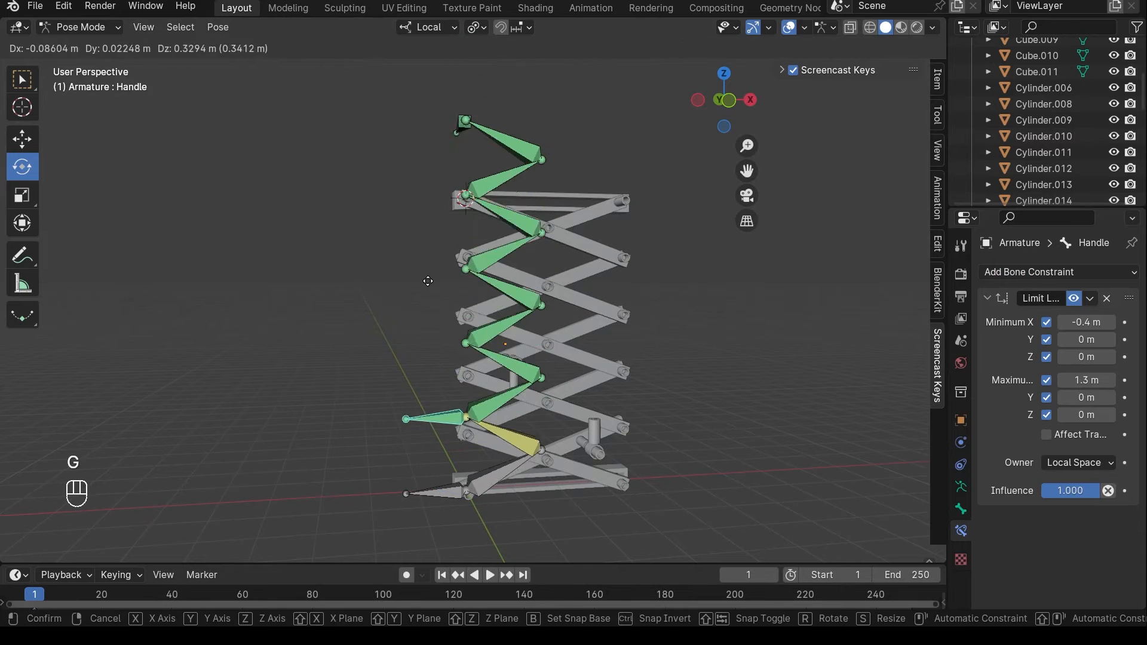
left_click(429, 279)
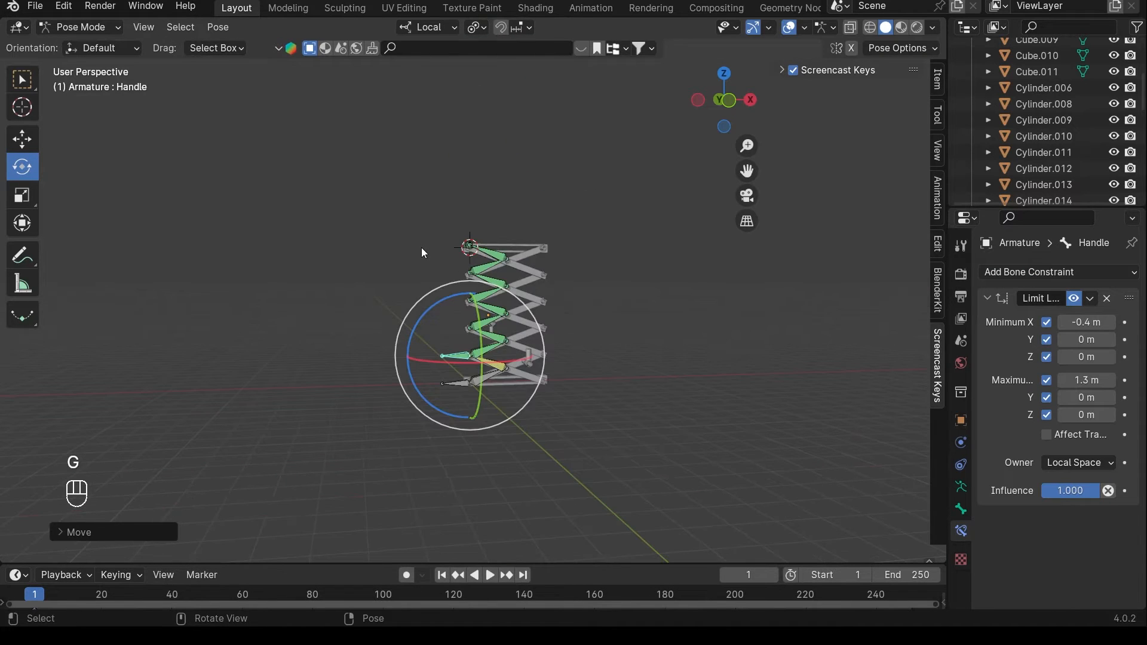
- Raise the Handle bone in front view and examine the topmost side bone's orientation
key("KP_1")
key("g")
left_click(449, 141)
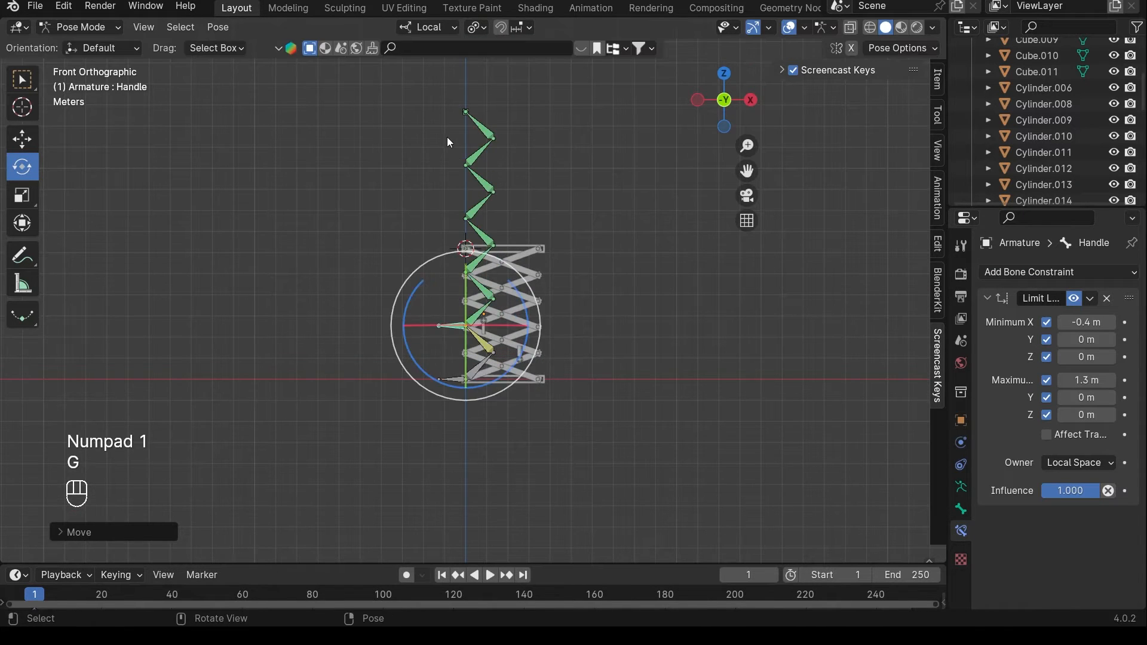
scroll(457, 107, "up", 4)
middle_click_drag(465, 112, 476, 310, "shift")
scroll(476, 299, "up", 4)
middle_click_drag(473, 183, 481, 394, "shift")
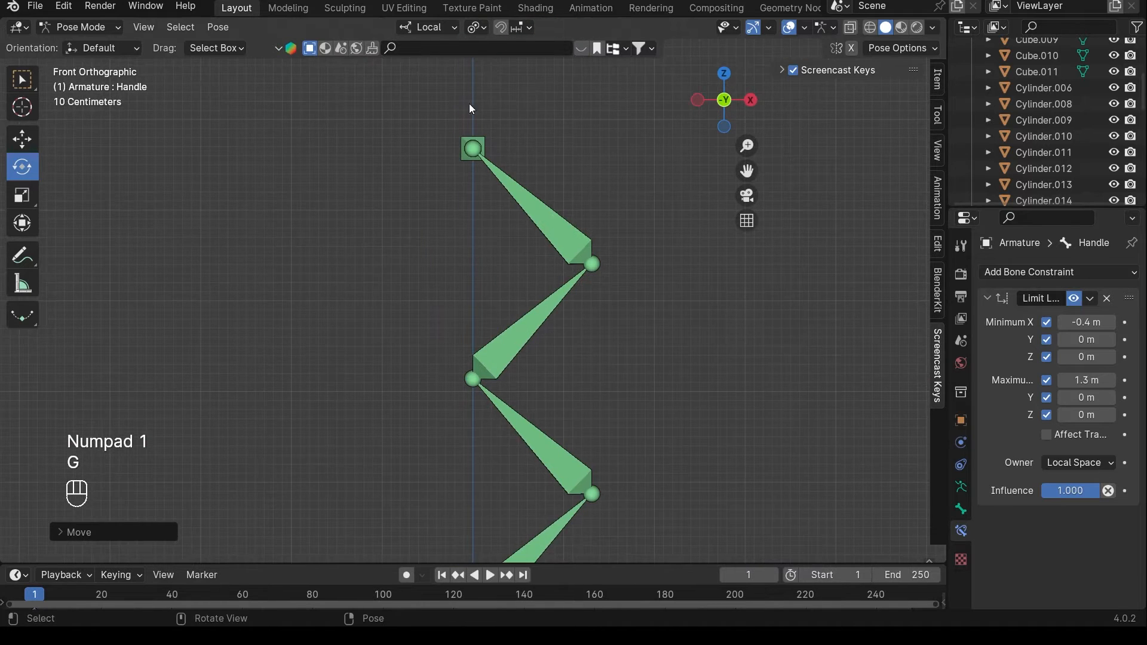
- Reset the location, rotation and scale of every bone after the Handle test
scroll(482, 287, "down", 5)
middle_click_drag(483, 292, 464, 36, "shift")
key("a")
key("alt+g")
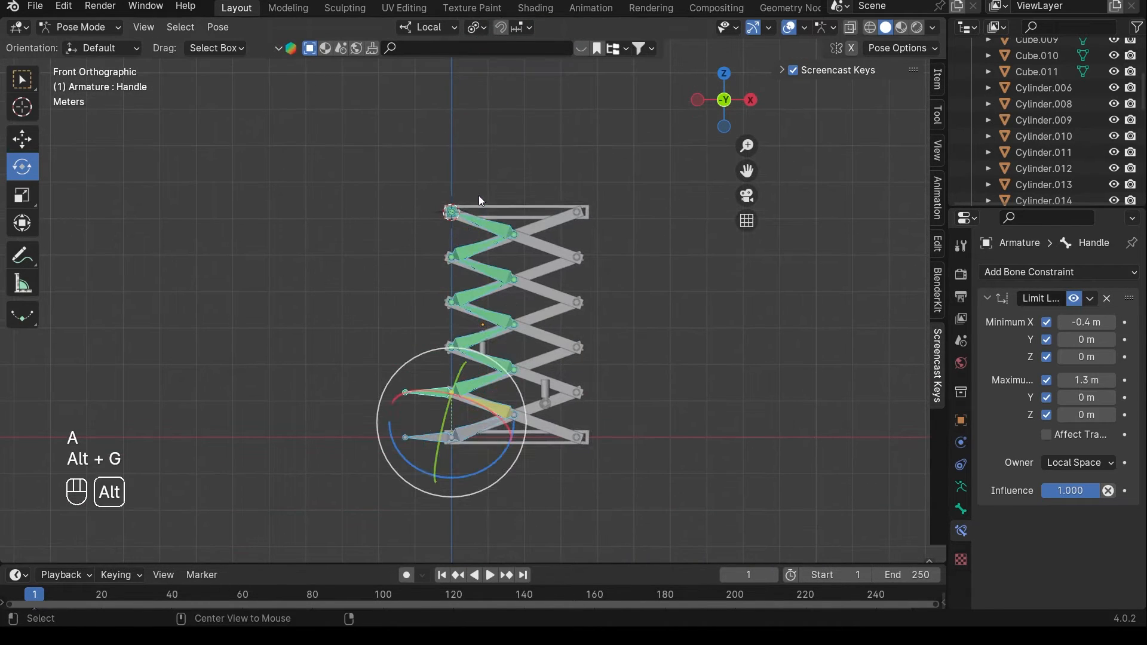
key("alt+r")
key("alt+s")
- Select the Handle bone and switch the armature to Edit Mode
middle_click_drag(349, 215, 400, 93)
scroll(453, 239, "up", 2)
scroll(453, 239, "up", 1)
left_click(500, 368)
middle_click_drag(501, 367, 478, 388)
scroll(466, 328, "up", 1)
scroll(468, 333, "up", 2)
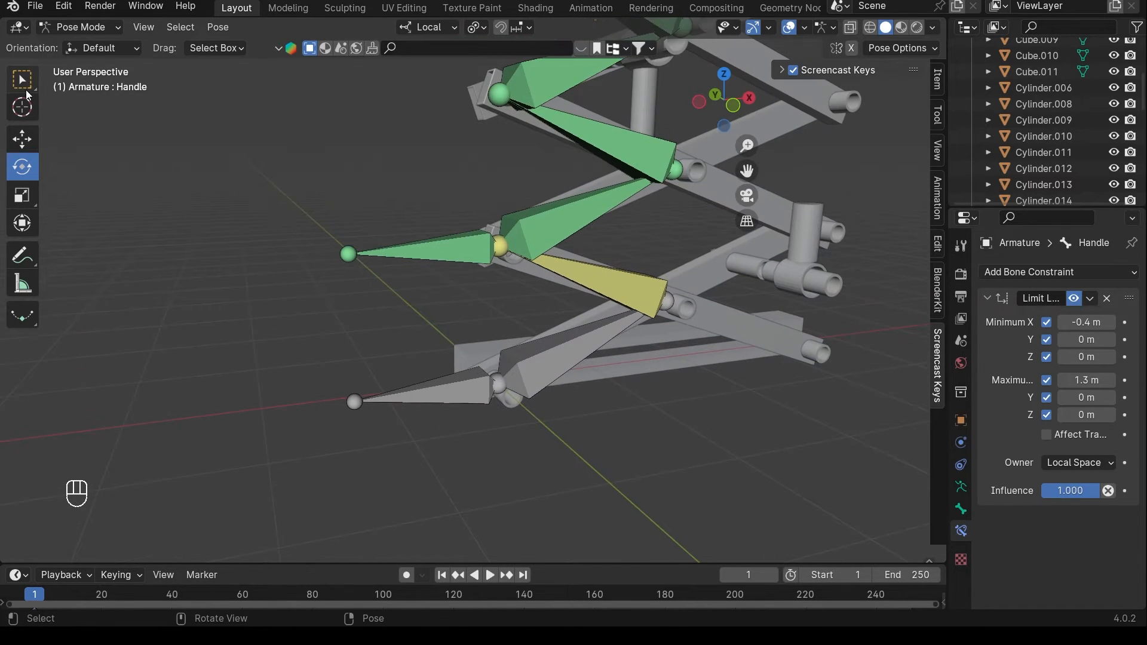
left_click(81, 27)
left_click(80, 63)
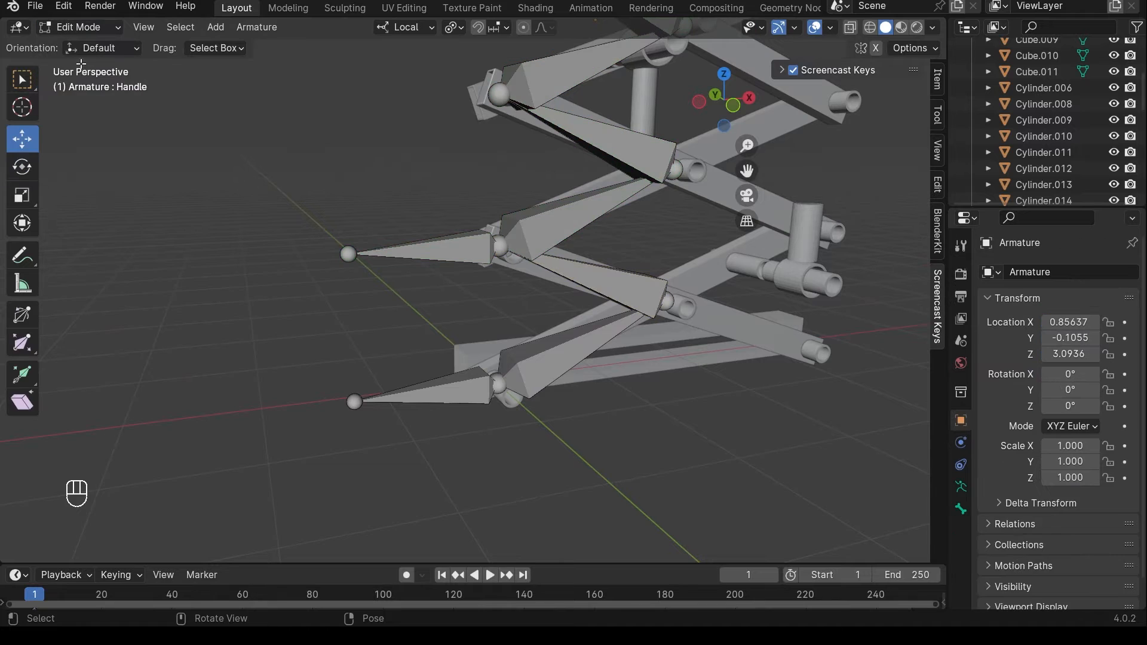
- Parent the Handle bone and the lowest scissor bone to the bottom side bone, Bone.010, keeping their offsets
left_click(454, 242)
left_click(538, 354, "shift")
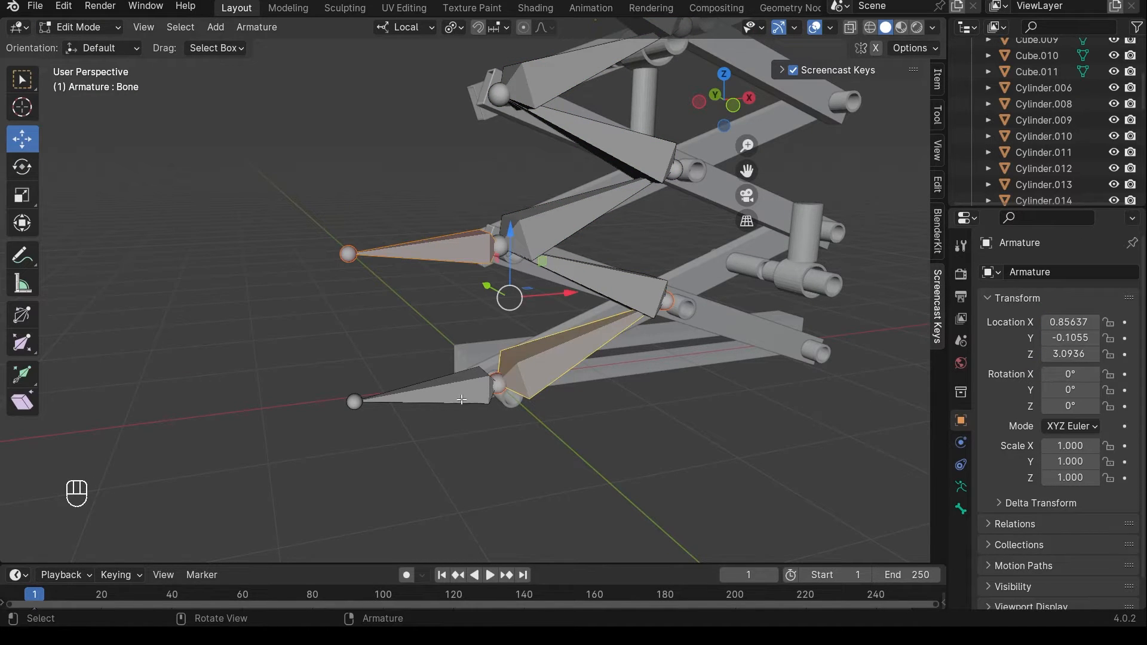
left_click(461, 379, "shift")
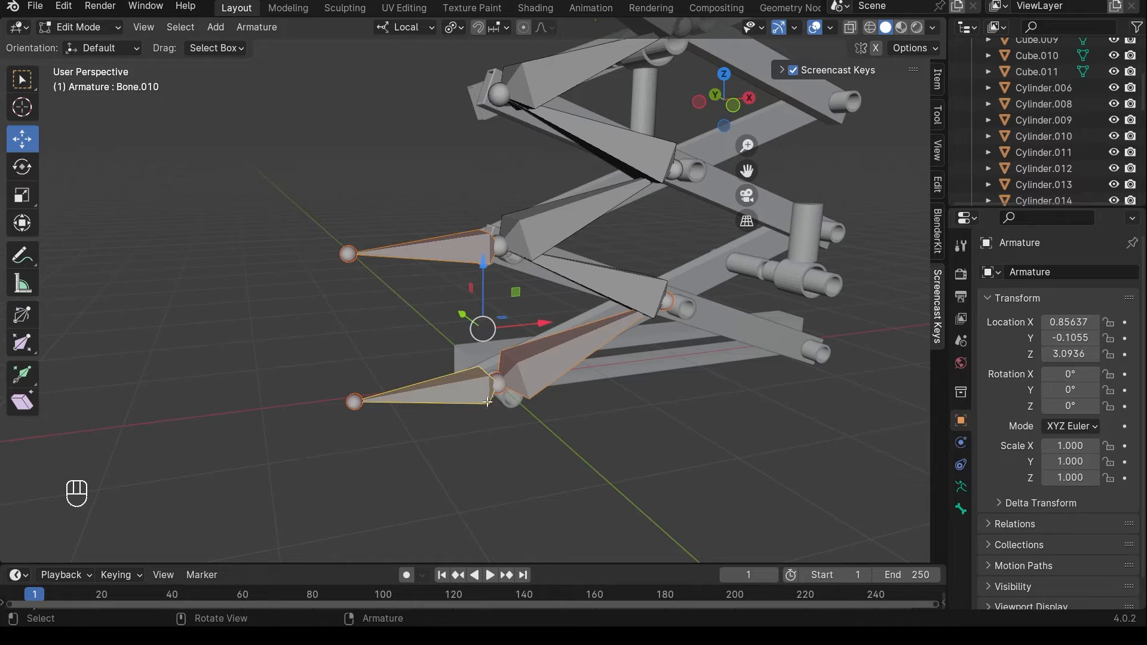
key("ctrl+p")
left_click(414, 405)
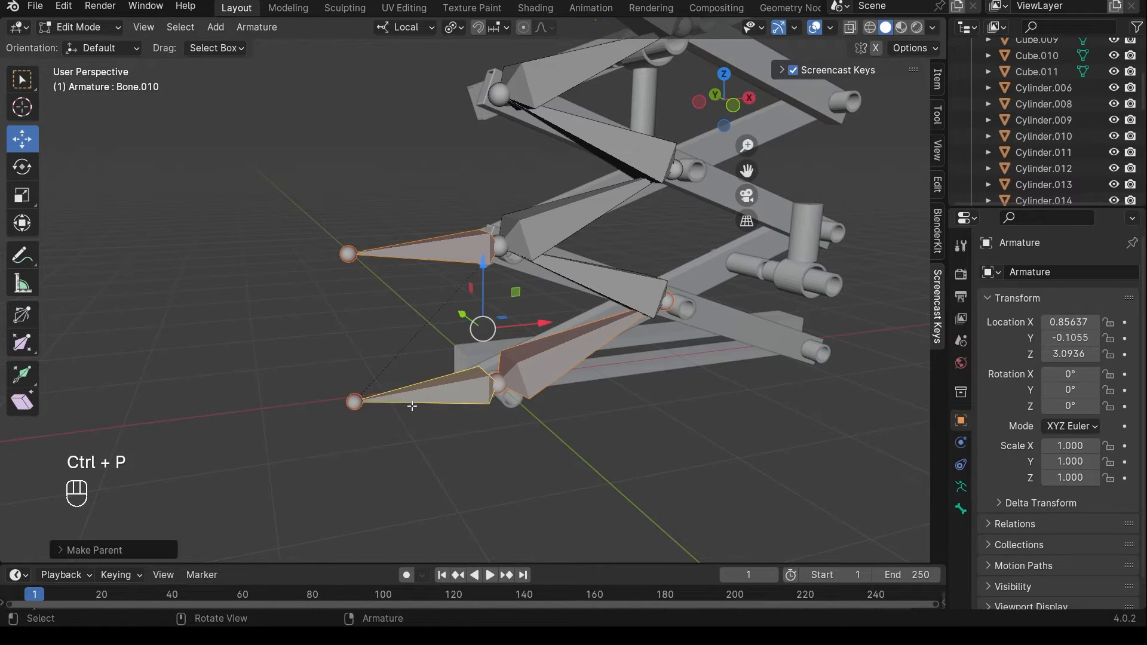
- Select the bottom side bone, Bone.010, and return the armature to Pose Mode
left_click(453, 247)
left_click(550, 353)
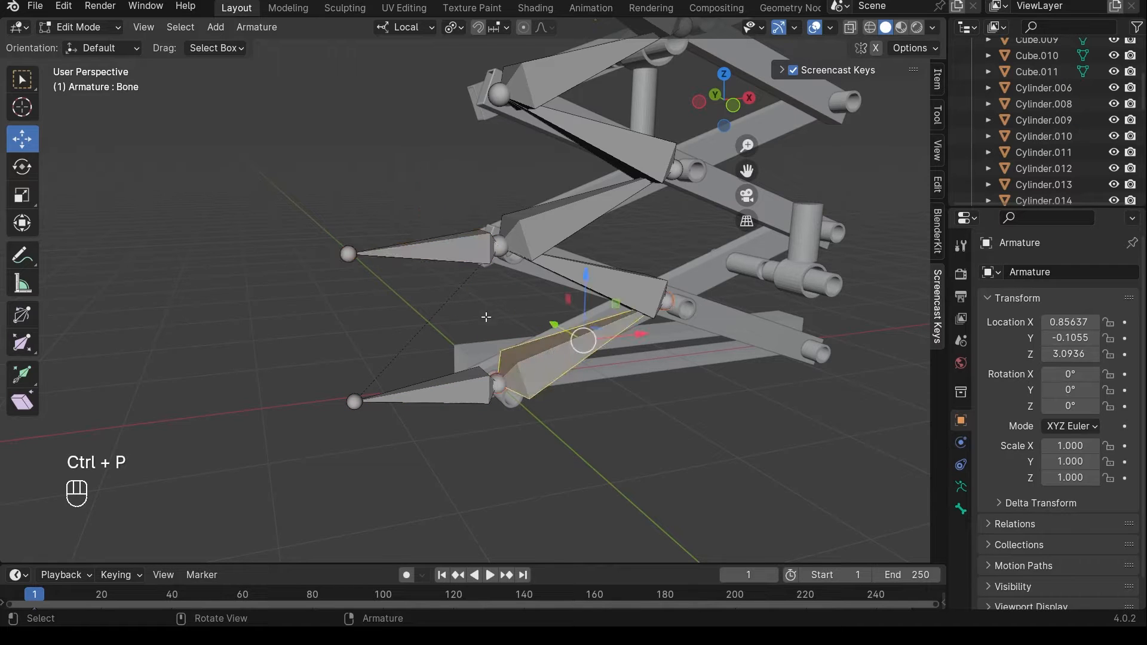
left_click(432, 398)
scroll(457, 387, "down", 1)
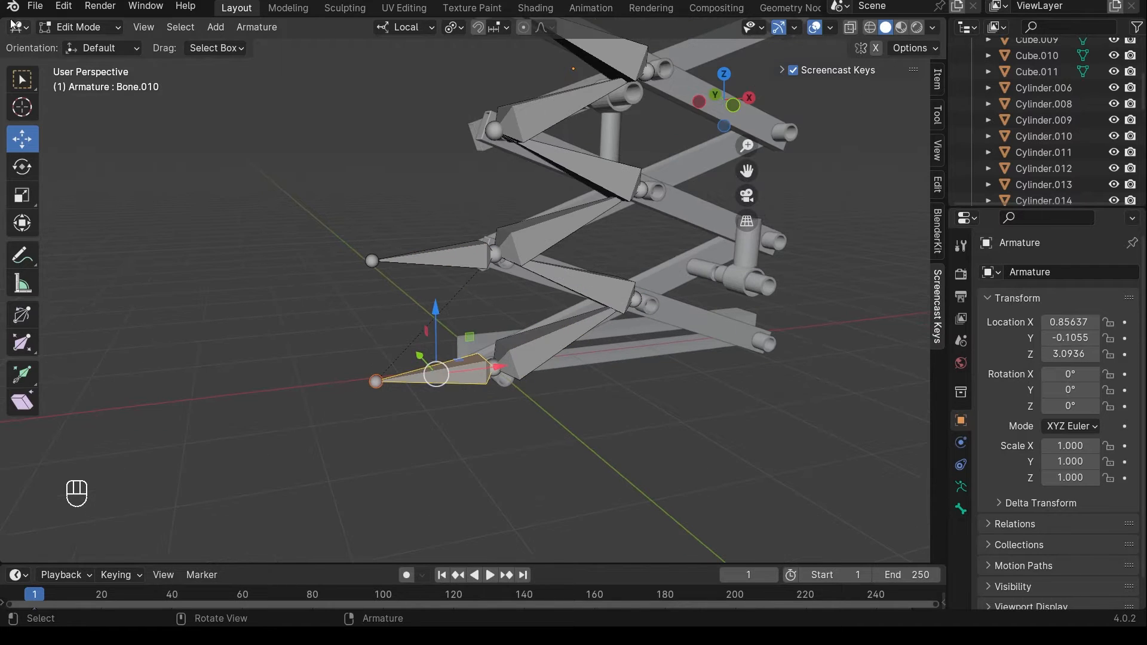
left_click(78, 27)
left_click(60, 71)
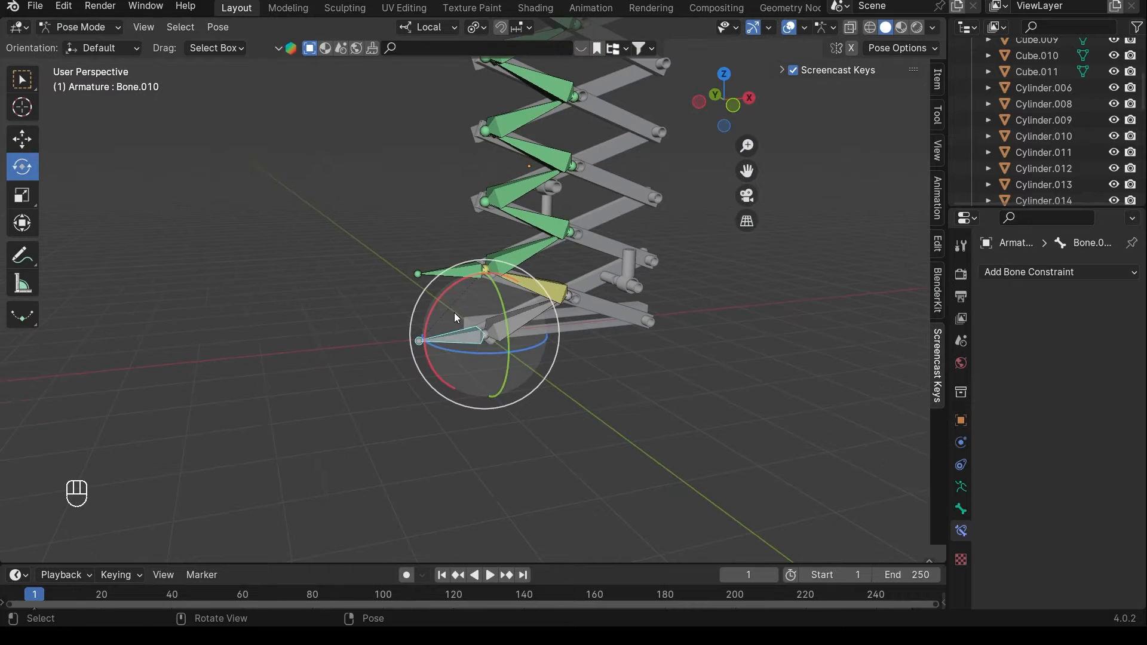
- Test-move the bottom side bone to check that the rest of the armature follows, and cancel the move
key("g")
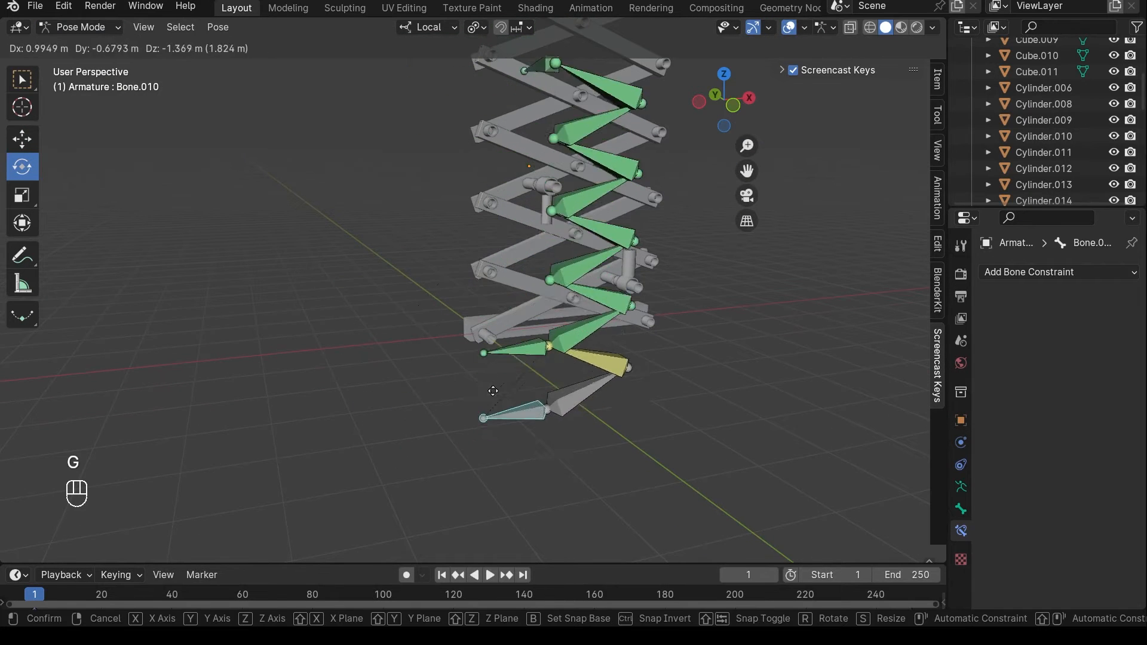
key("Escape")
middle_click_drag(434, 243, 386, 337, "shift")
scroll(421, 371, "down", 1)
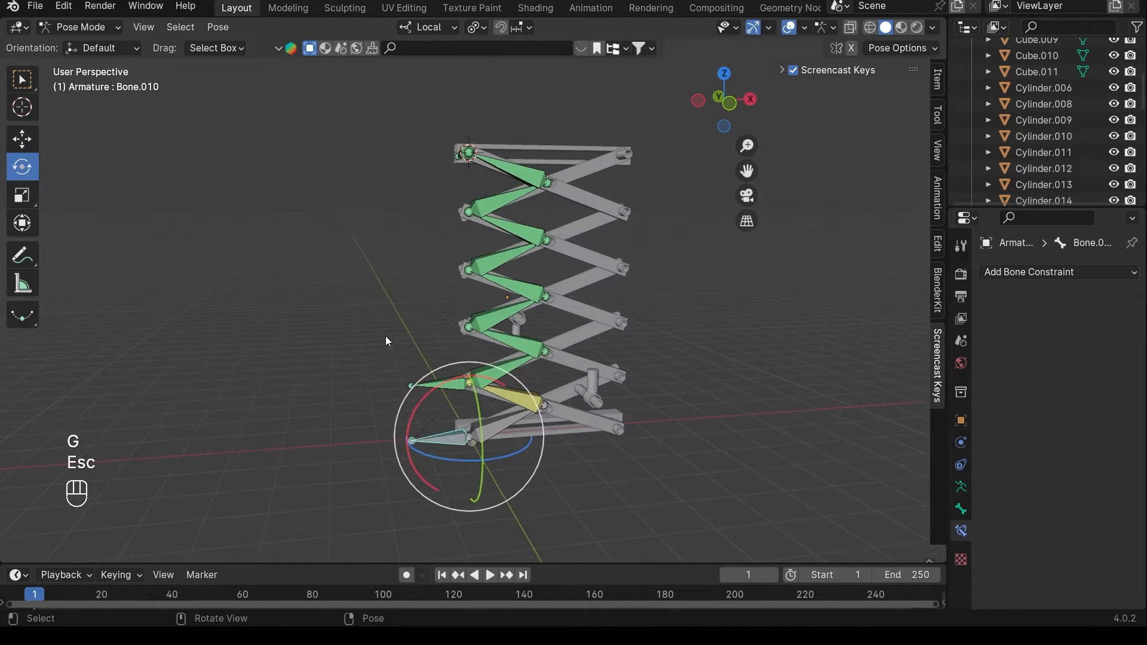
- Select the Handle bone, test-move it to check how the scissor bones respond, and cancel the move
left_click(450, 439)
left_click(439, 387)
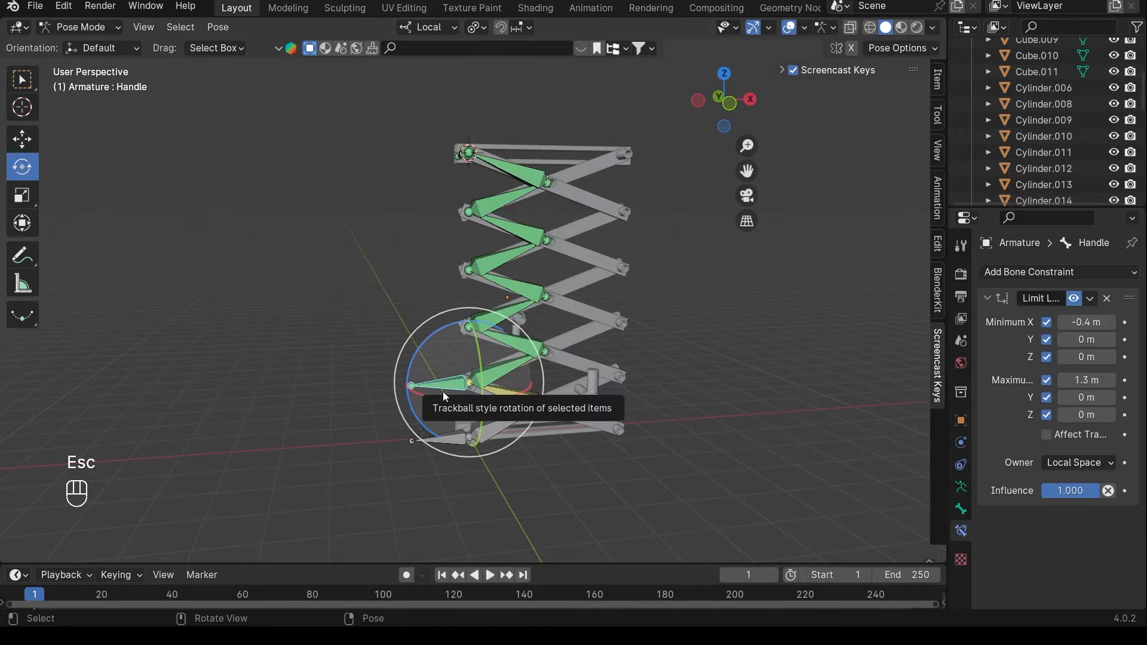
key("g")
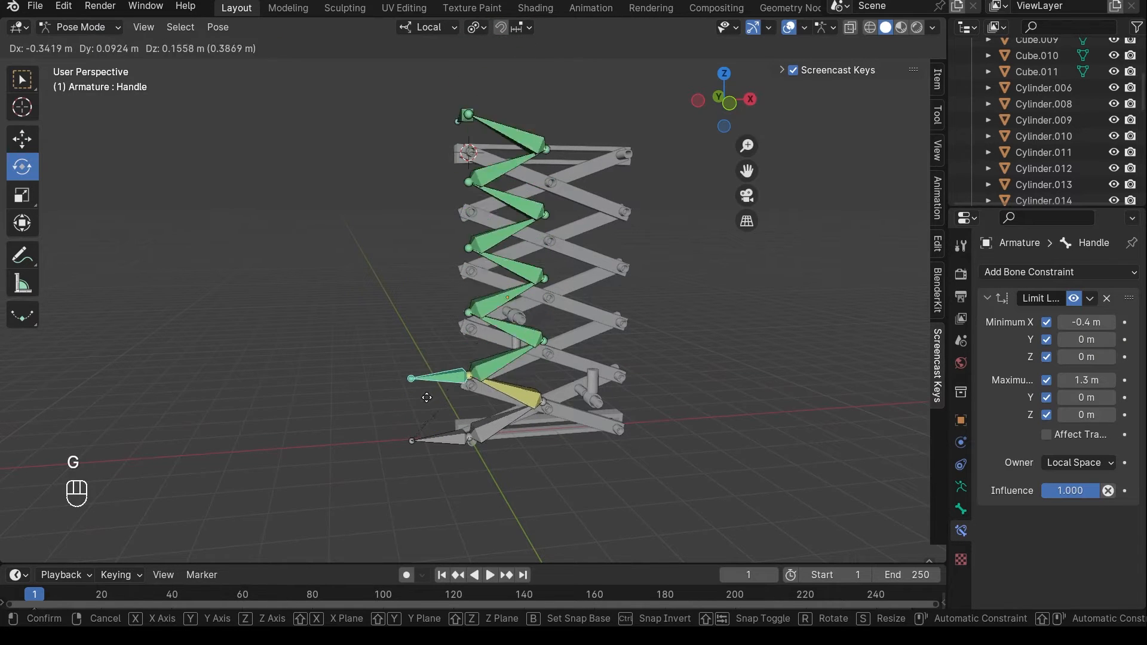
key("Escape")
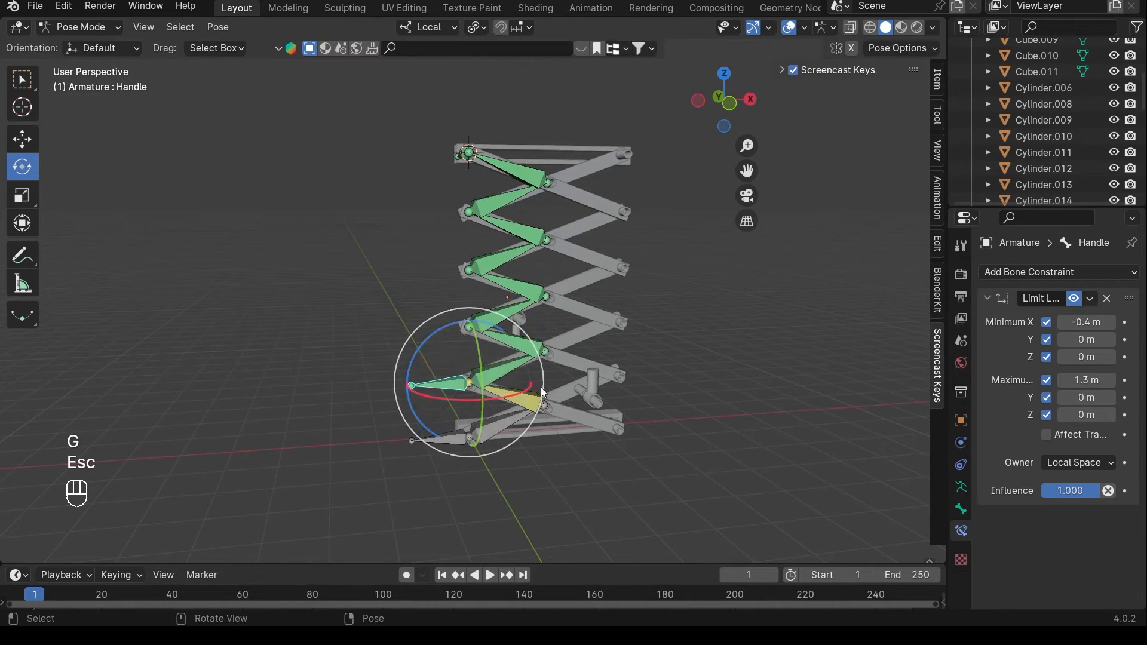
- Switch the armature from Pose Mode to Object Mode, with the upper hydraulic cylinder in close view
middle_click_drag(538, 394, 510, 246)
scroll(546, 325, "up", 3)
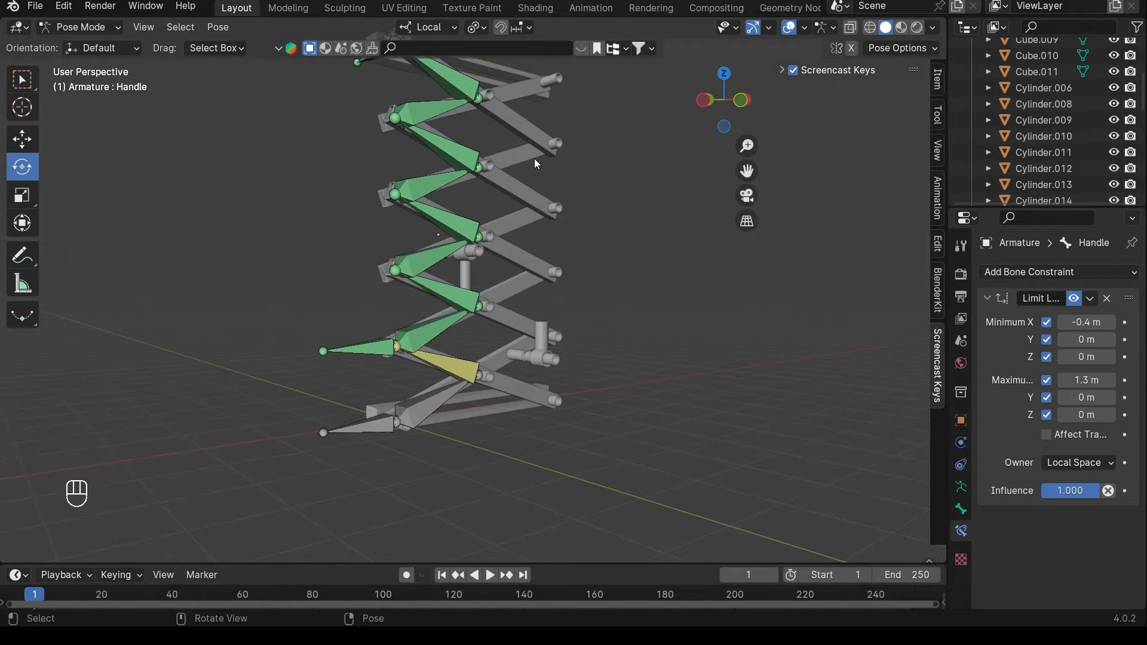
scroll(591, 299, "up", 2)
middle_click_drag(592, 300, 633, 320)
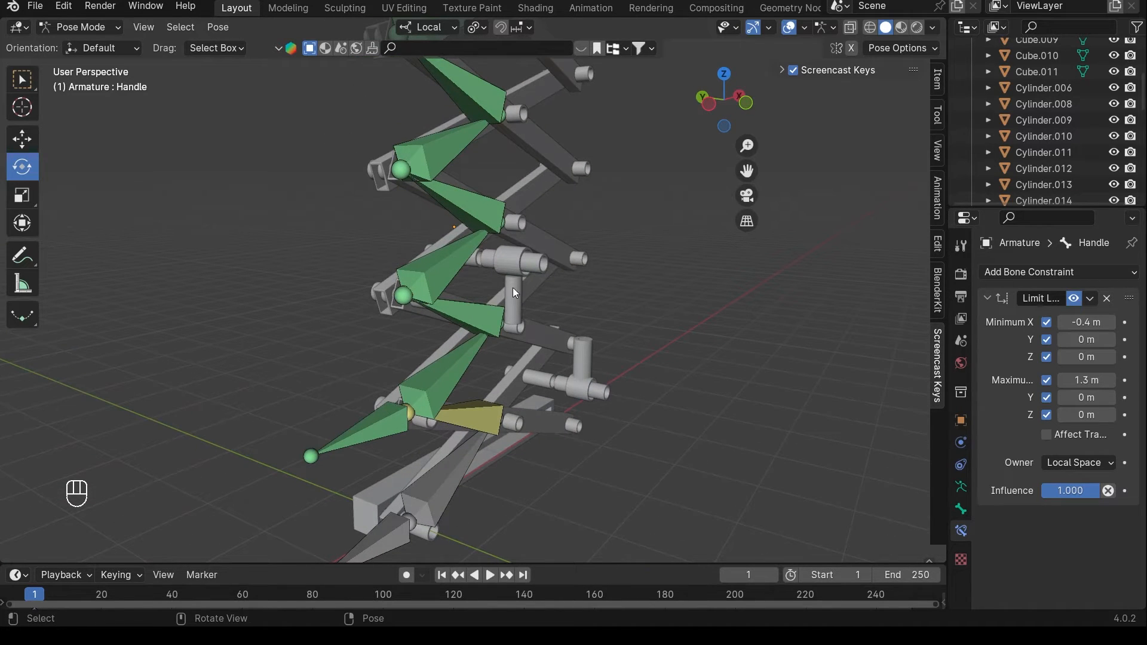
left_click(81, 27)
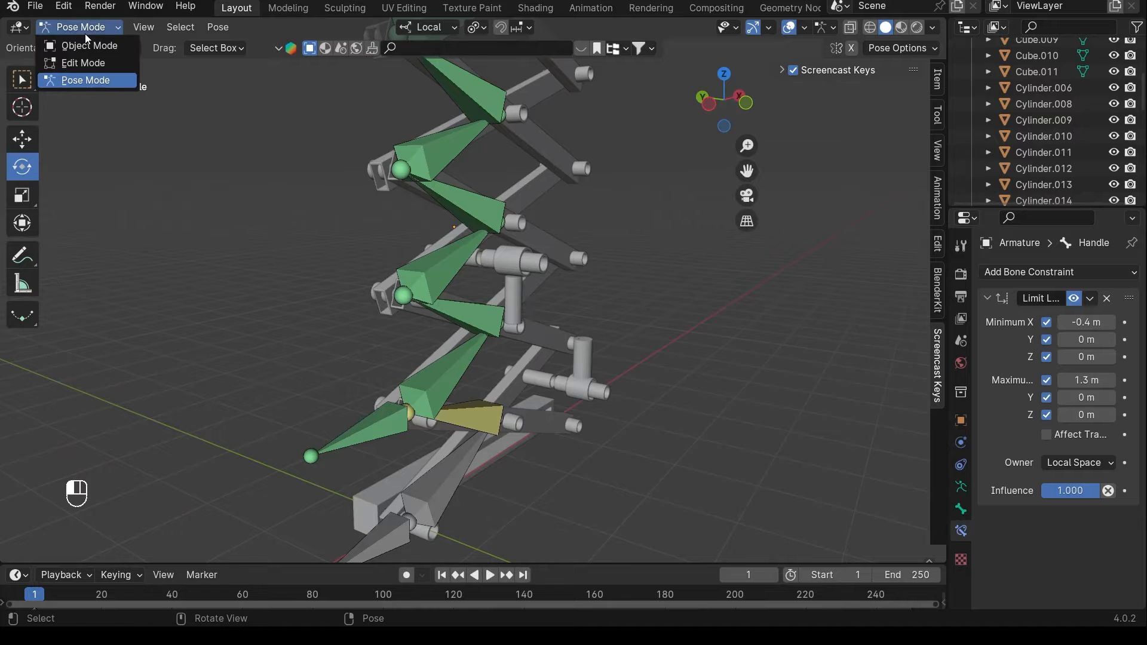
left_click(84, 43)
scroll(702, 279, "up", 4)
middle_click_drag(704, 279, 664, 283)
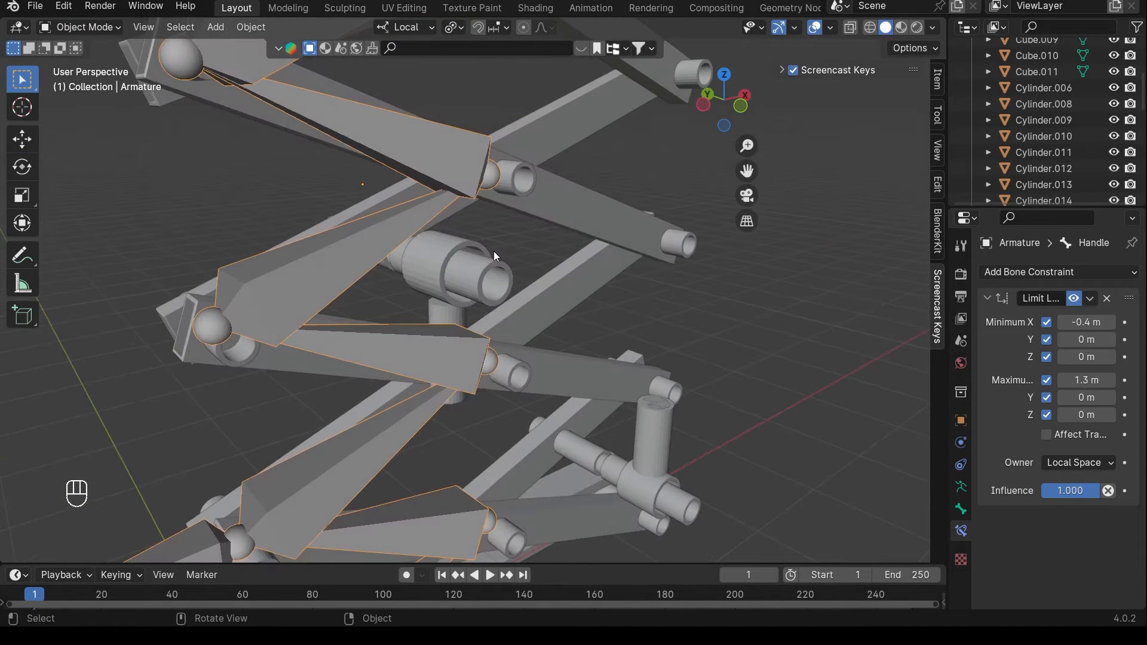
- Set the armature's viewport display to Stick so the bones stop covering the hydraulic cylinder parts
left_click(473, 262)
middle_click_drag(473, 262, 541, 278, "shift")
scroll(541, 293, "down", 5)
left_click(423, 262)
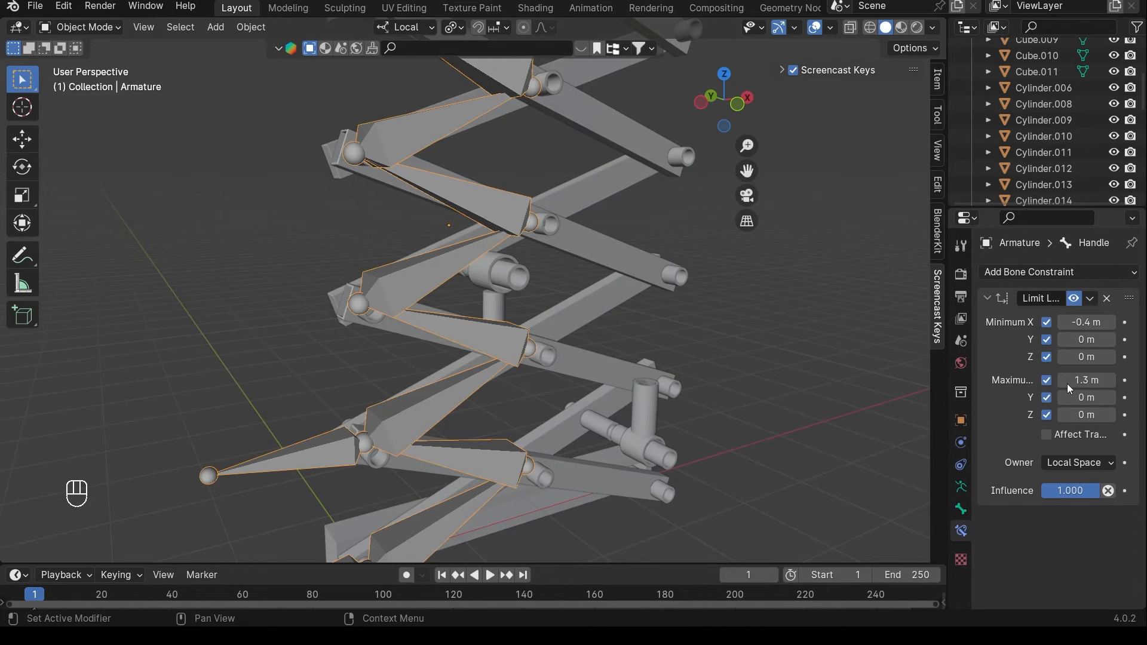
left_click(961, 487)
left_click(1089, 558)
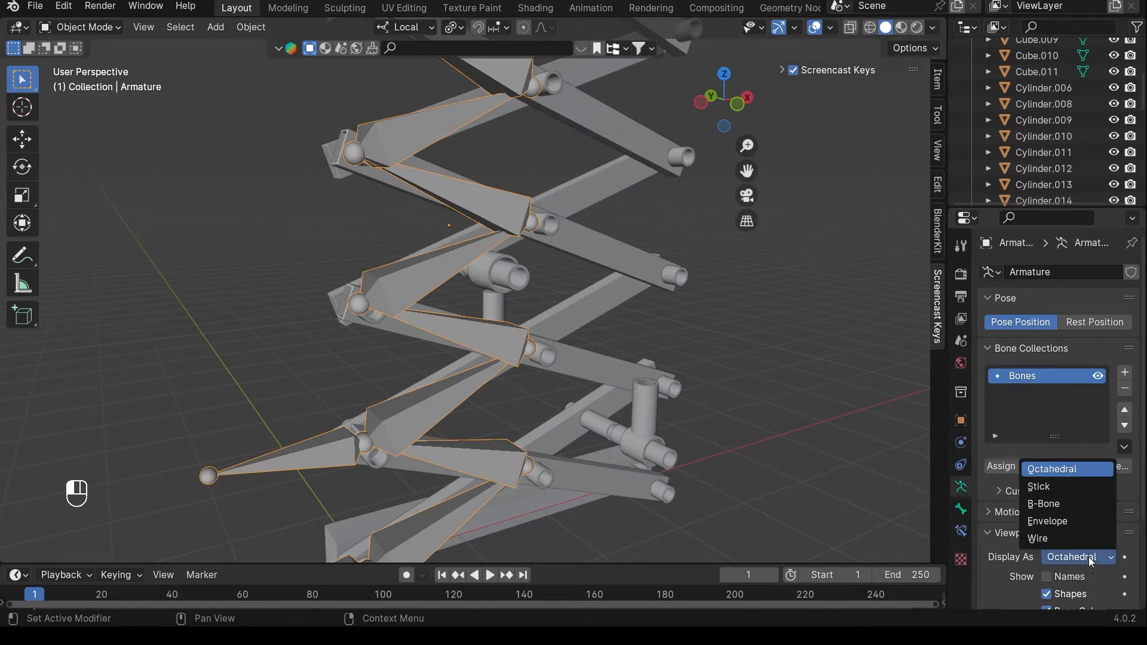
left_click(1055, 485)
- Select the horizontal pin of the upper hydraulic cylinder and snap the 3D cursor to it
middle_click_drag(442, 266, 465, 275)
left_click(464, 274)
scroll(478, 287, "up", 6)
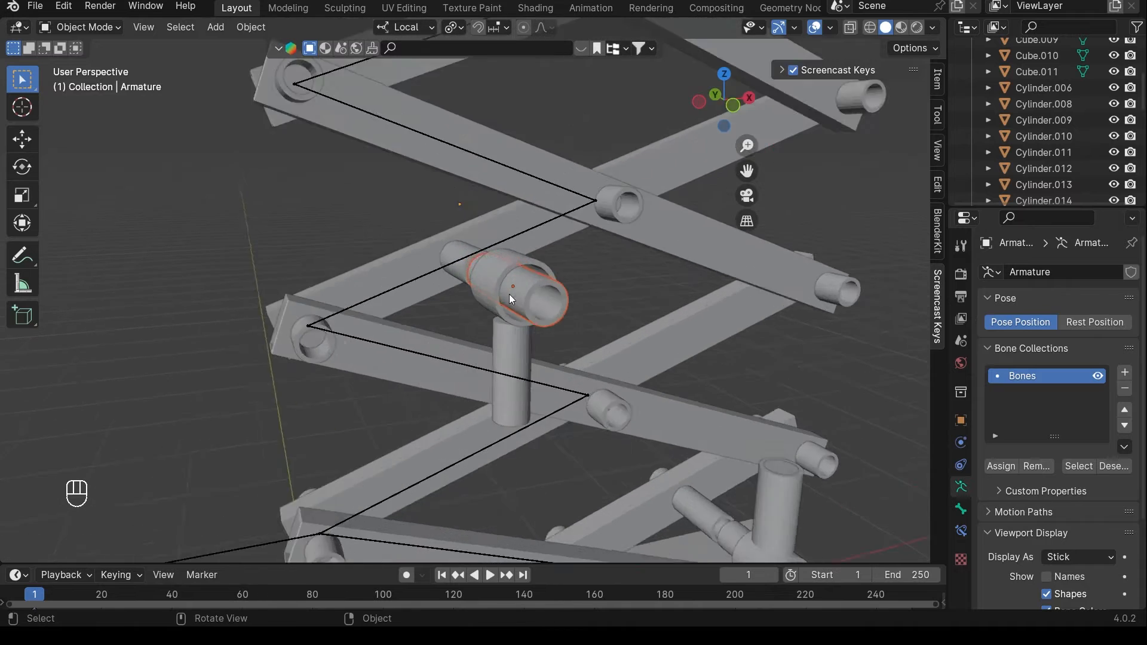
scroll(333, 297, "down", 3)
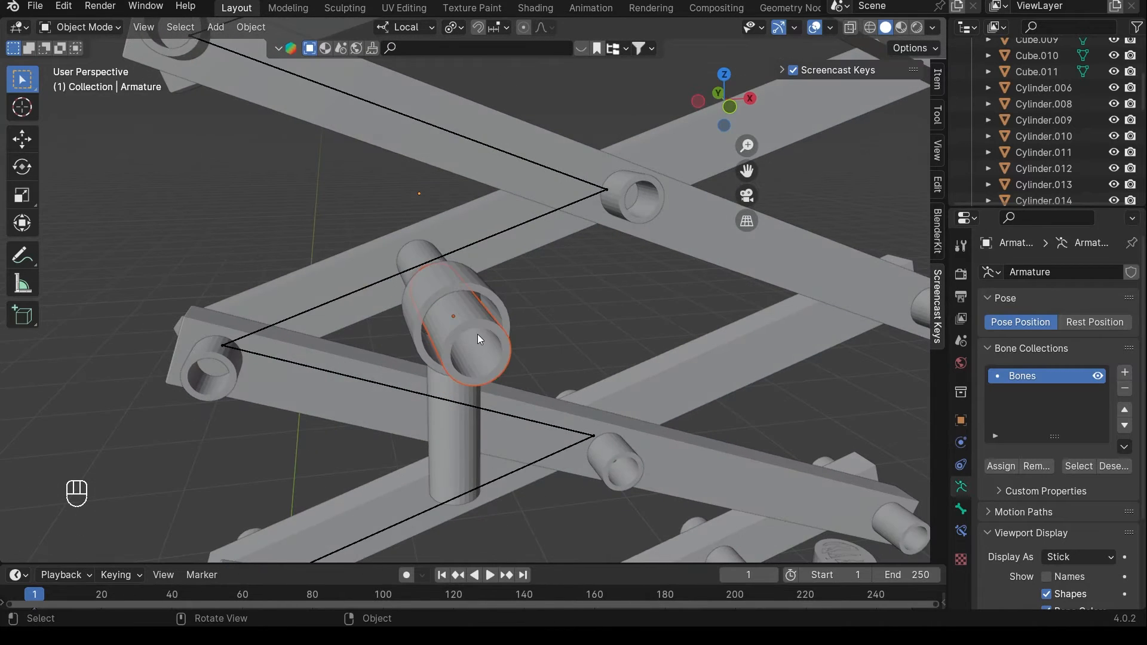
scroll(477, 310, "down", 4)
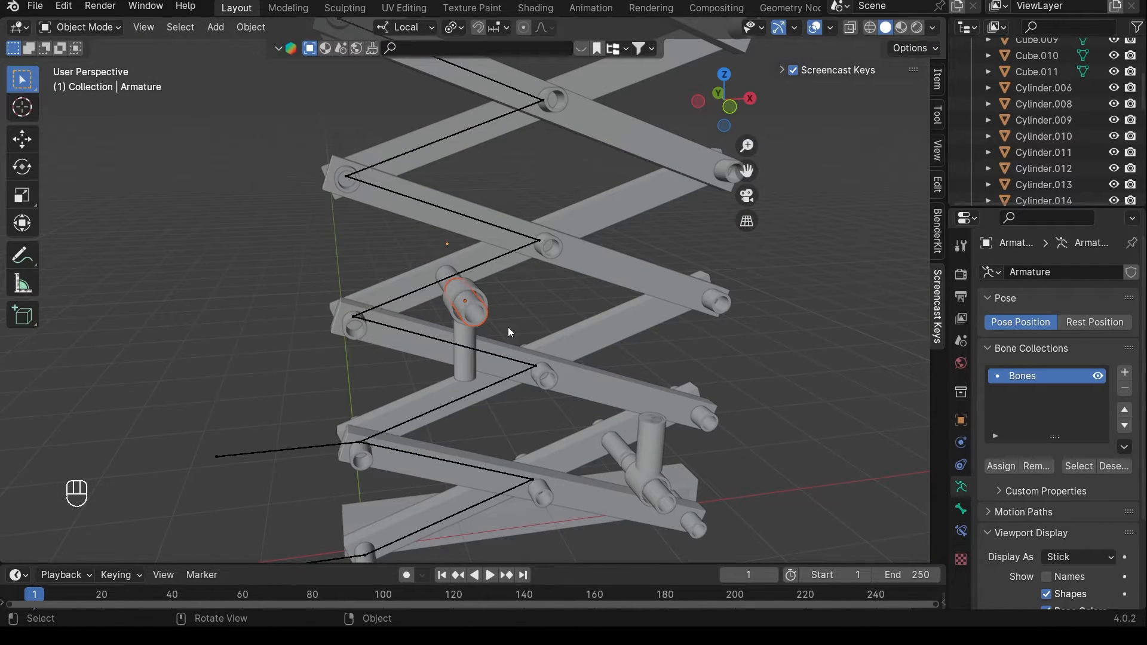
scroll(461, 307, "up", 3)
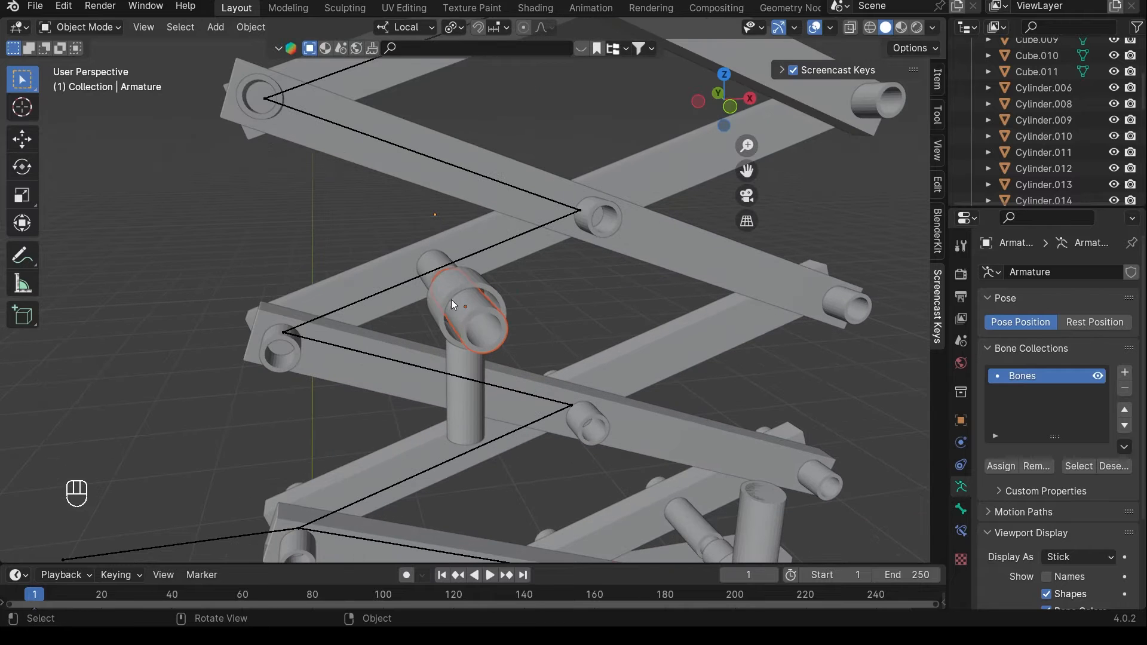
key("shift+s")
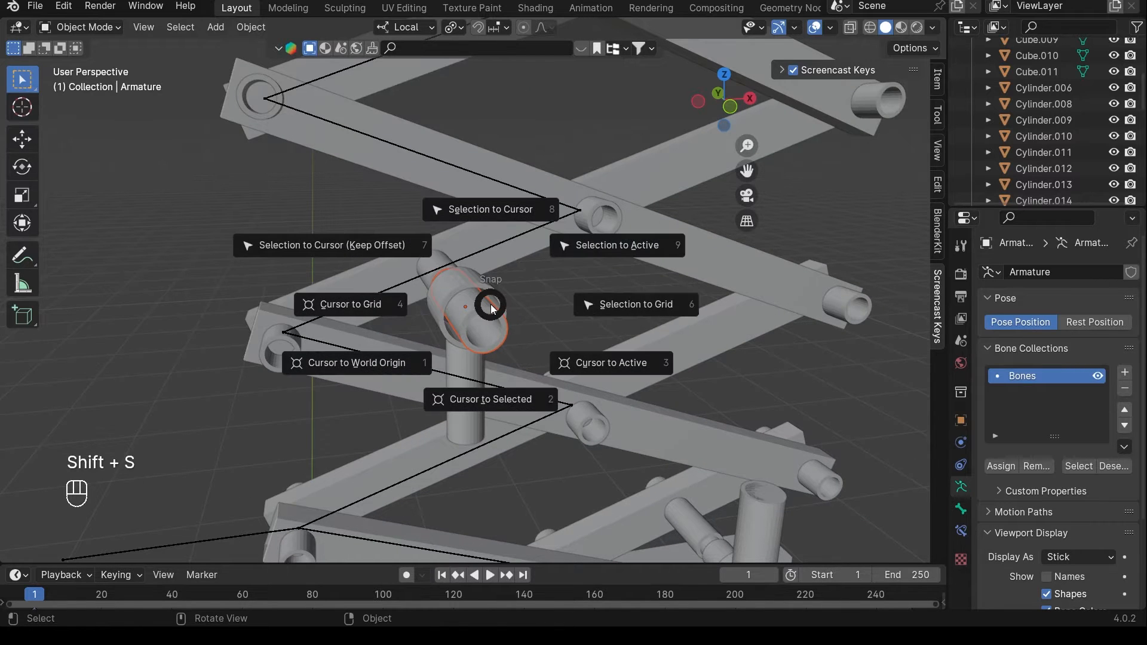
left_click(502, 407)
- Select the armature, enter Edit Mode and set its bone display back to Octahedral
middle_click_drag(501, 404, 513, 364)
left_click(465, 321)
scroll(465, 320, "down", 4)
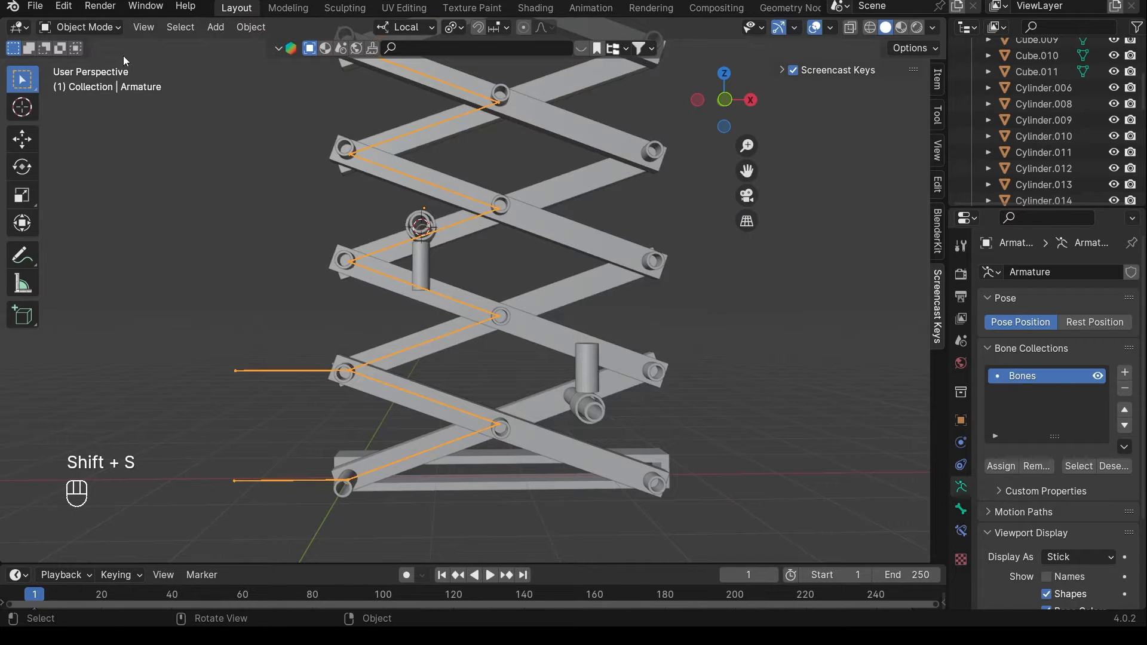
left_click(85, 30)
left_click(89, 62)
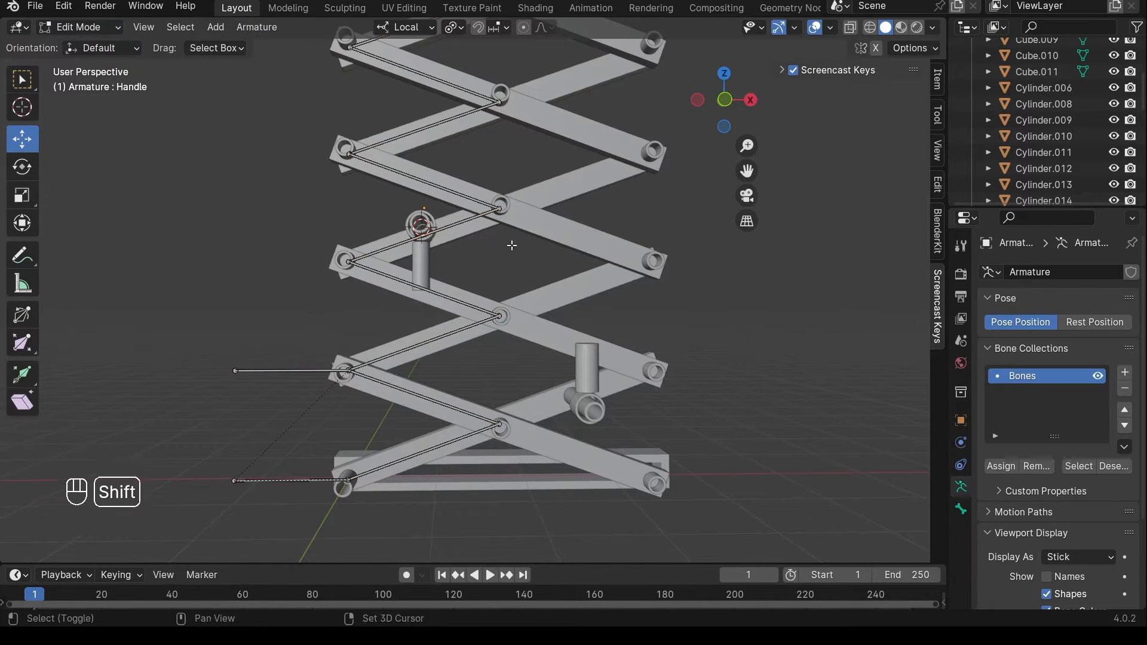
middle_click_drag(512, 245, 571, 317, "shift")
left_click(1079, 557)
left_click(1050, 470)
middle_click_drag(663, 307, 663, 337, "shift")
- Add a new bone at the 3D cursor on the upper hydraulic cylinder's pin
key("shift+a")
scroll(657, 349, "up", 5)
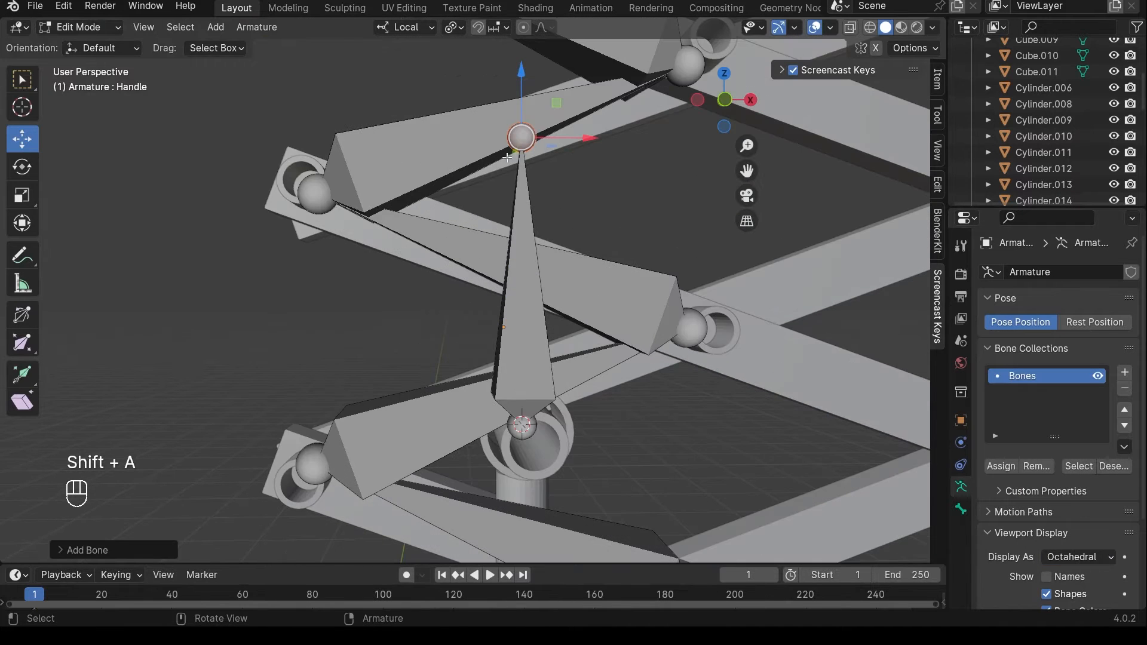
middle_click_drag(536, 453, 501, 374, "shift")
scroll(494, 351, "up", 2)
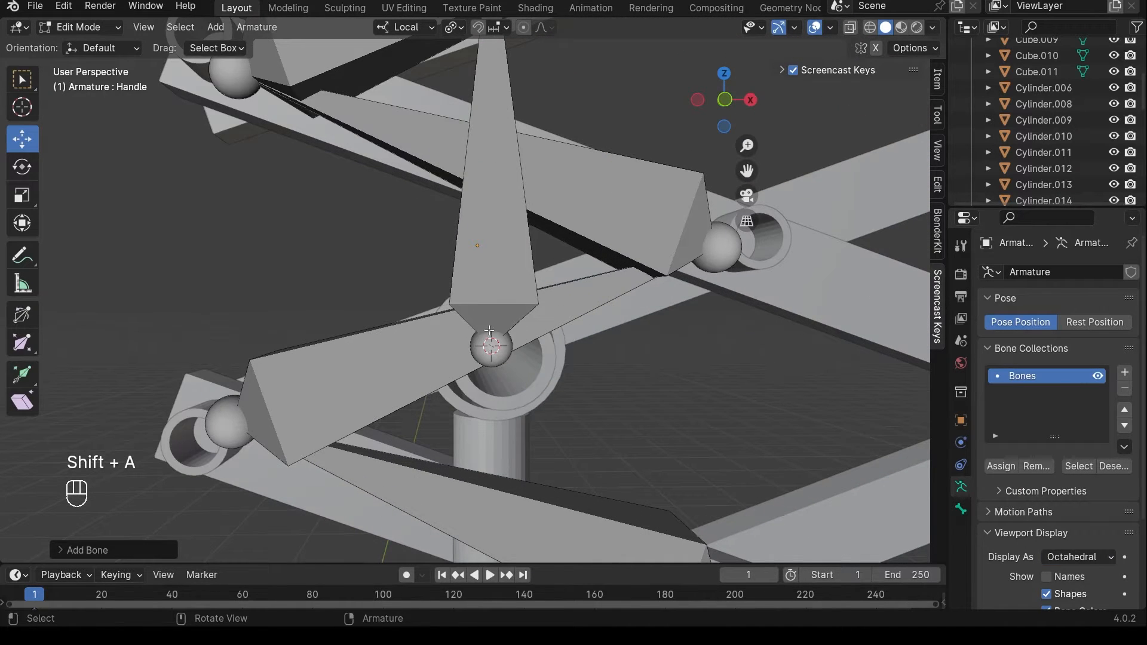
scroll(489, 331, "down", 3)
scroll(508, 269, "down", 2)
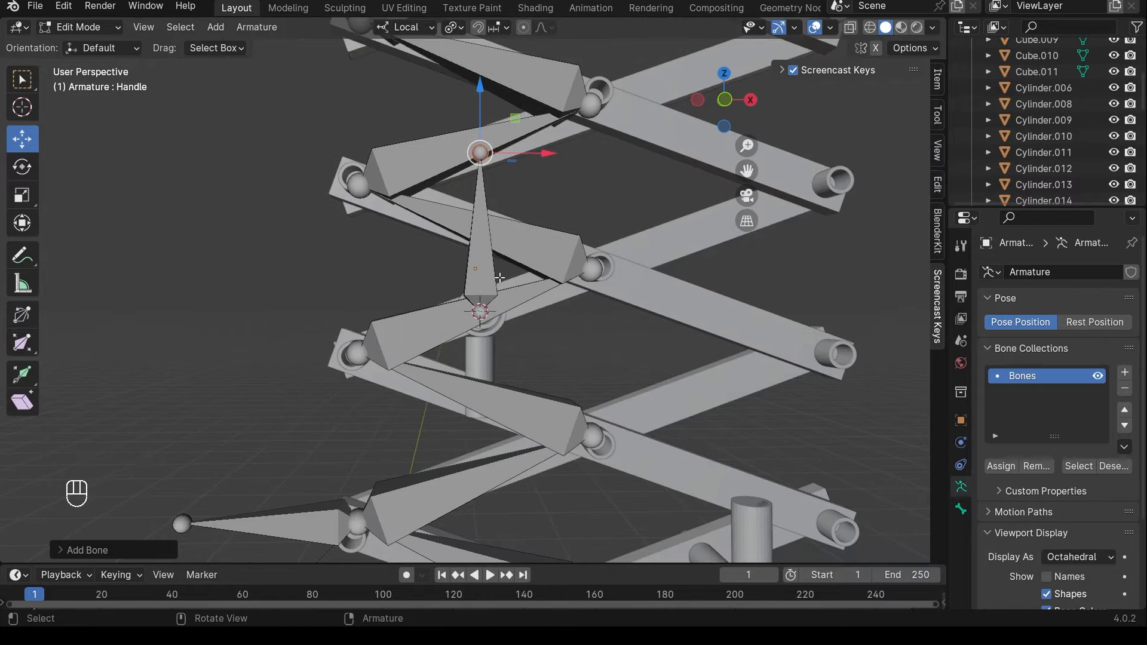
middle_click_drag(471, 274, 327, 160, "shift")
- Return to Object Mode, select the lower hydraulic cylinder's horizontal pin and snap the 3D cursor to it
left_click(86, 28)
left_click(85, 45)
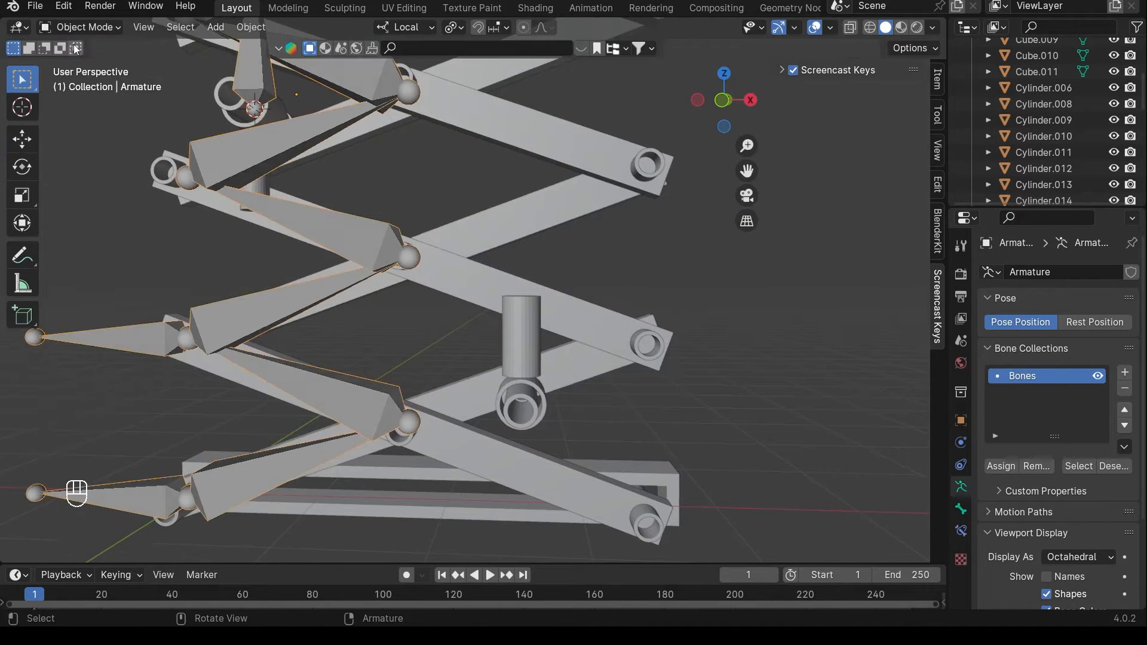
middle_click_drag(596, 332, 589, 286, "shift")
left_click(507, 340)
middle_click_drag(503, 355, 528, 324)
scroll(513, 324, "up", 3)
scroll(514, 324, "up", 2)
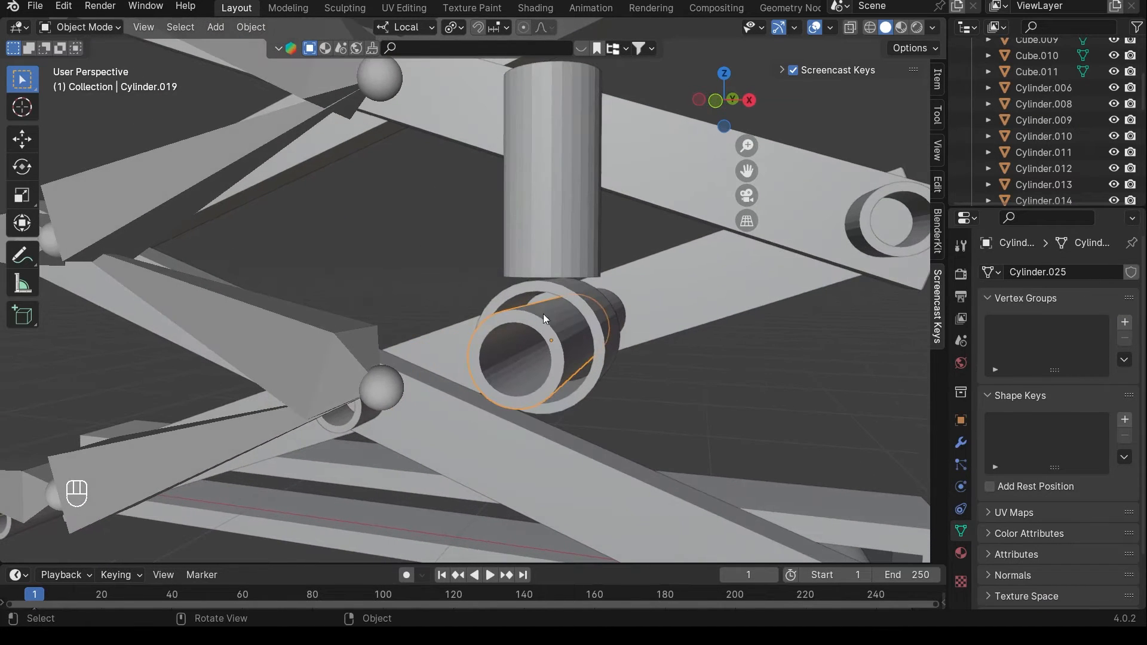
scroll(539, 336, "down", 3)
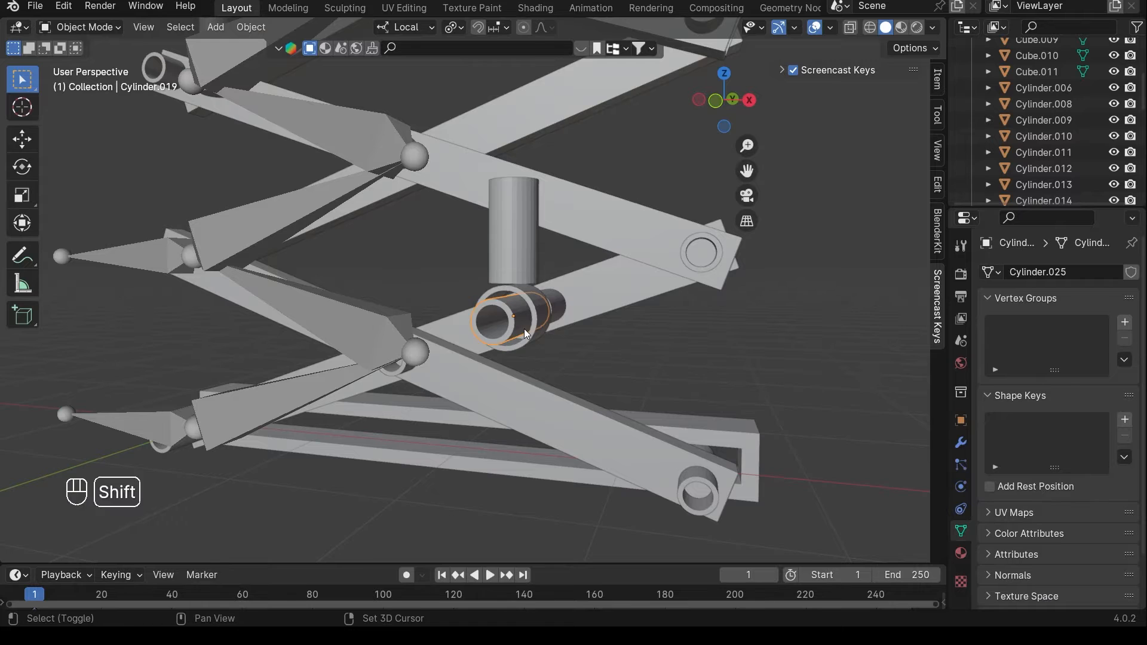
key("shift+s")
left_click(539, 415)
- Put the armature in Edit Mode and add a new bone at the 3D cursor on the lower pin
scroll(517, 295, "up", 1)
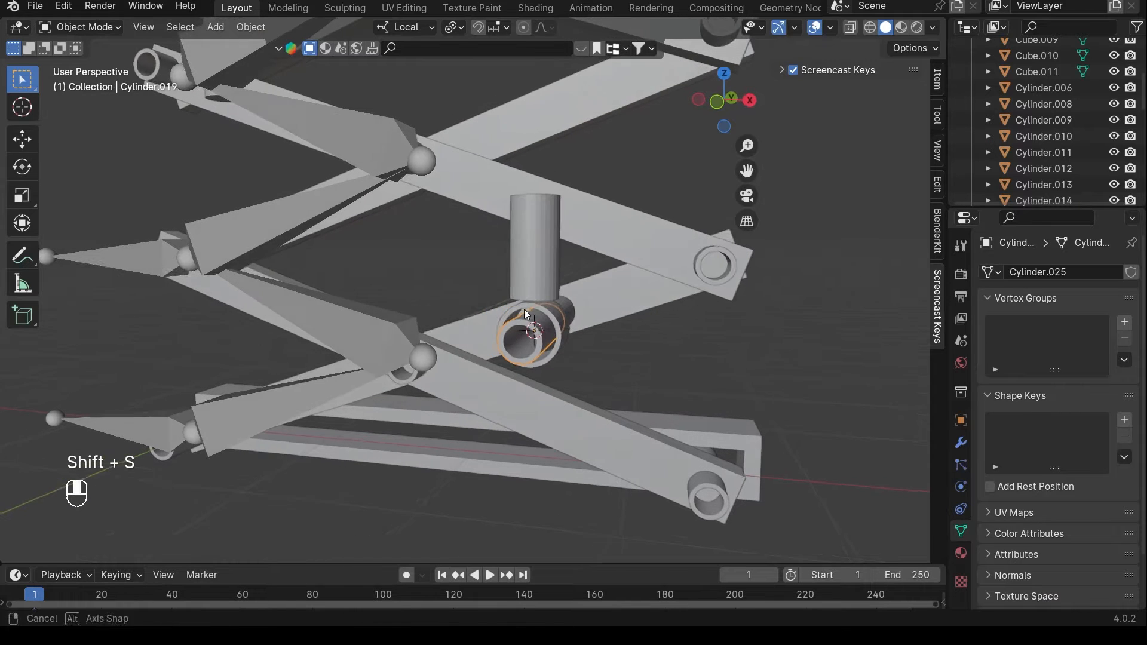
left_click(286, 205)
left_click(81, 27)
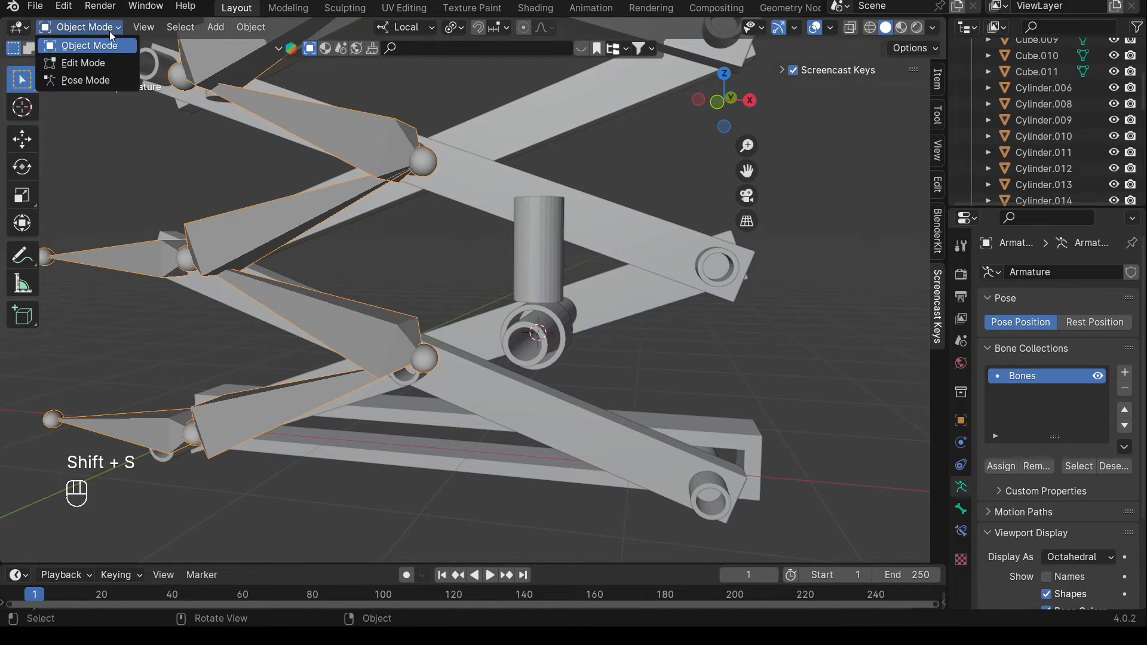
left_click(89, 69)
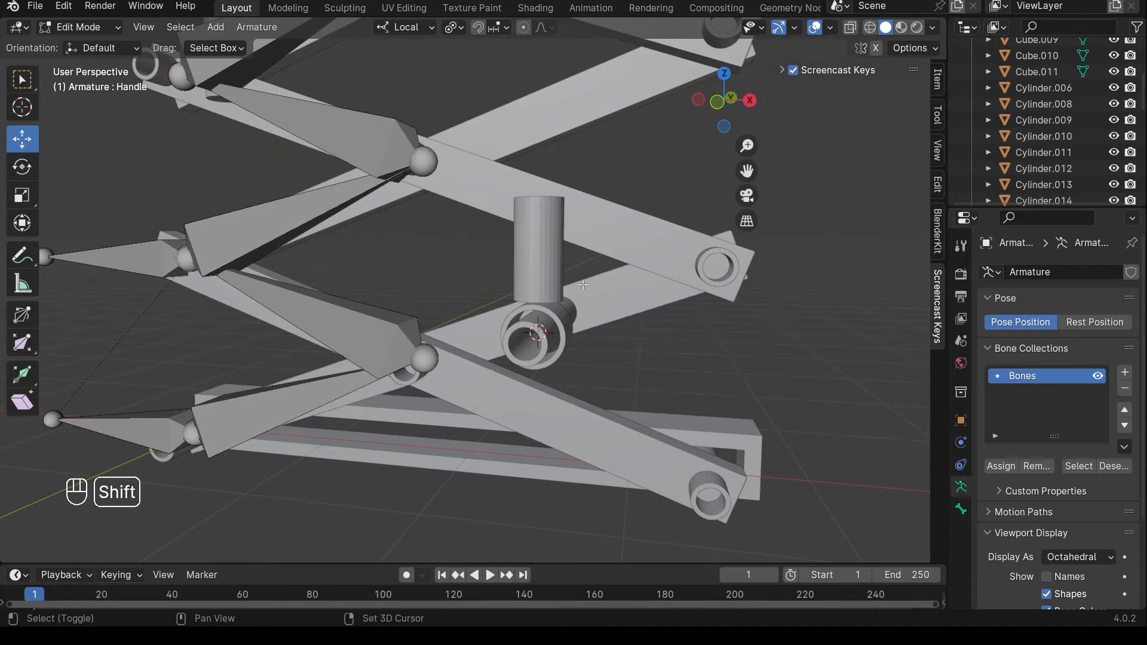
key("shift+a")
scroll(580, 287, "down", 3)
scroll(449, 222, "down", 1)
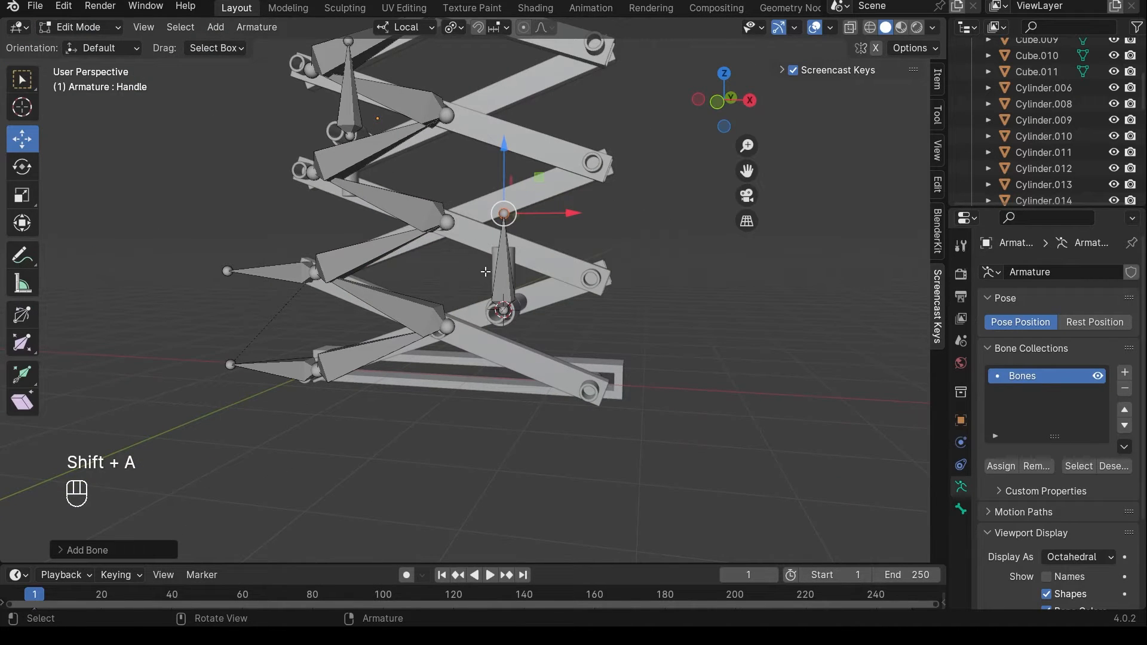
middle_click_drag(505, 254, 496, 296, "shift")
scroll(492, 282, "up", 6)
- Return to Object Mode and set the armature's viewport display to Stick
key("Tab")
left_click(93, 30)
left_click(470, 260)
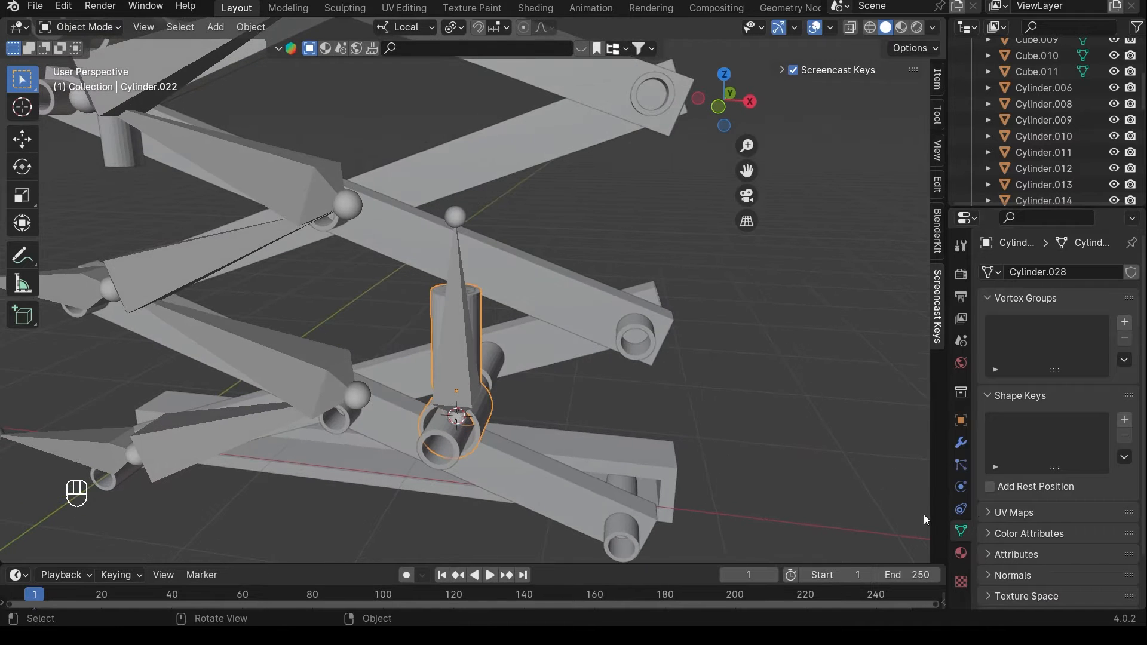
left_click(306, 414)
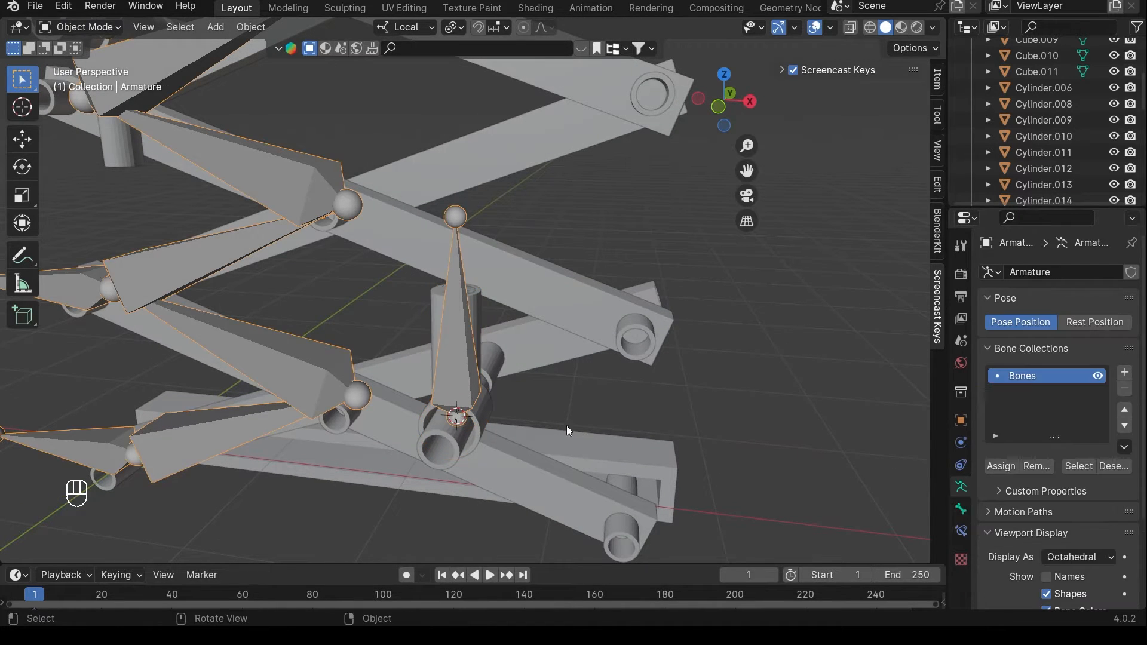
left_click(1050, 531)
scroll(1051, 532, "down", 2)
left_click(1085, 524)
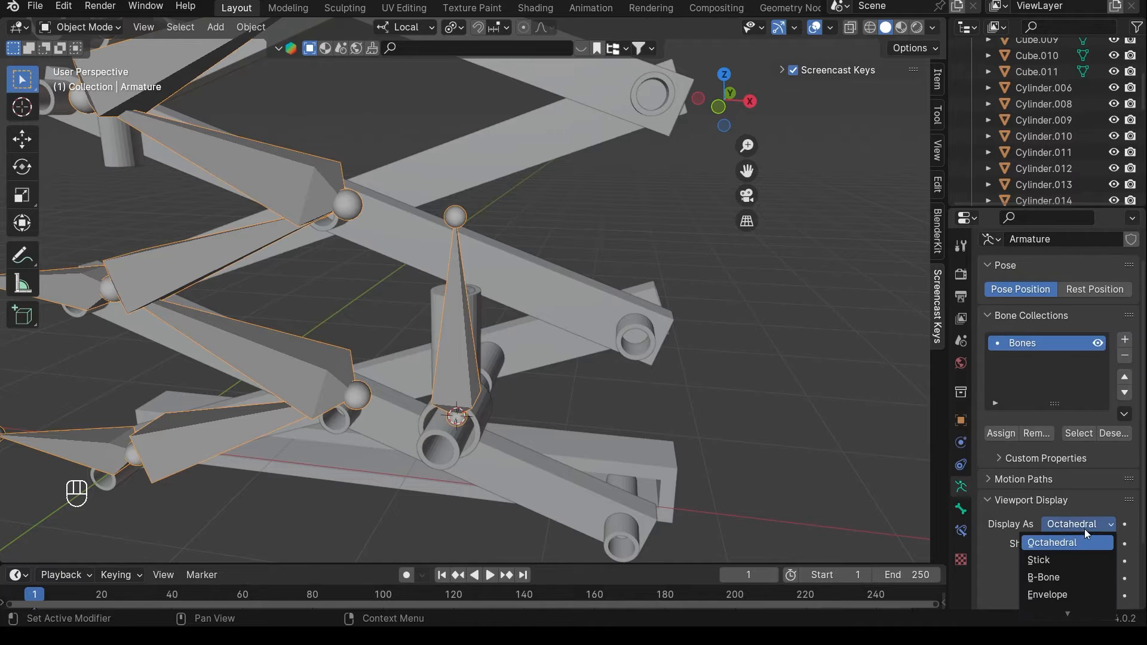
left_click(1051, 560)
- Examine the nested cylinder objects of the lower hydraulic piston by selecting them one after another
left_click(449, 311)
scroll(481, 267, "up", 4)
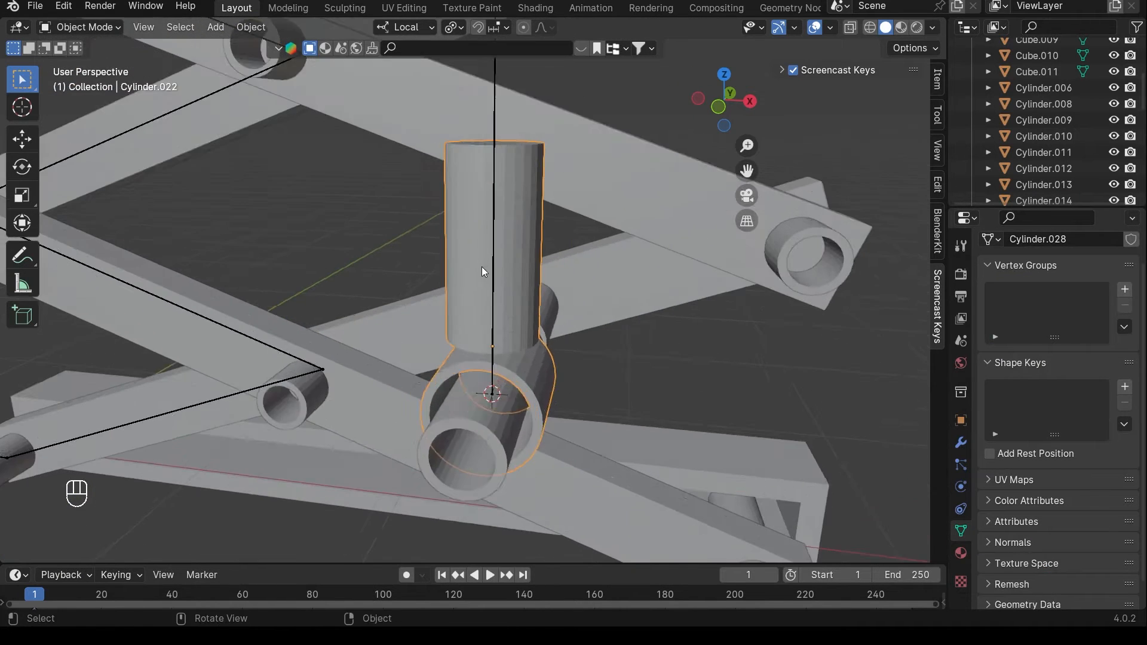
key("Tab")
key("Tab")
left_click(519, 284)
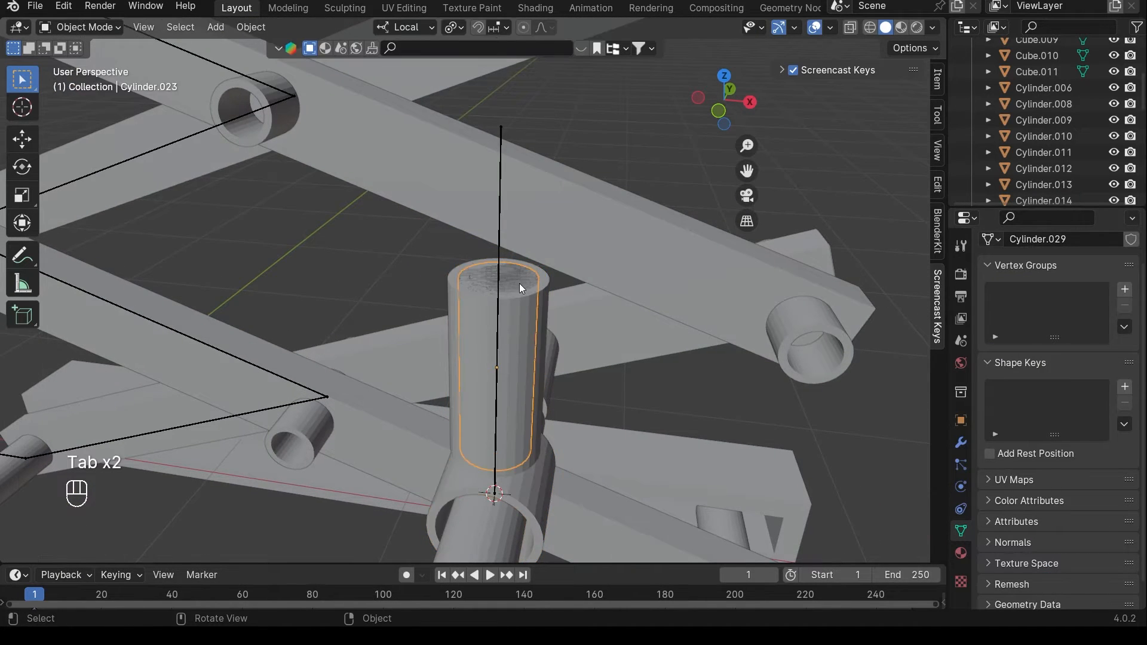
left_click(513, 279)
left_click(514, 279)
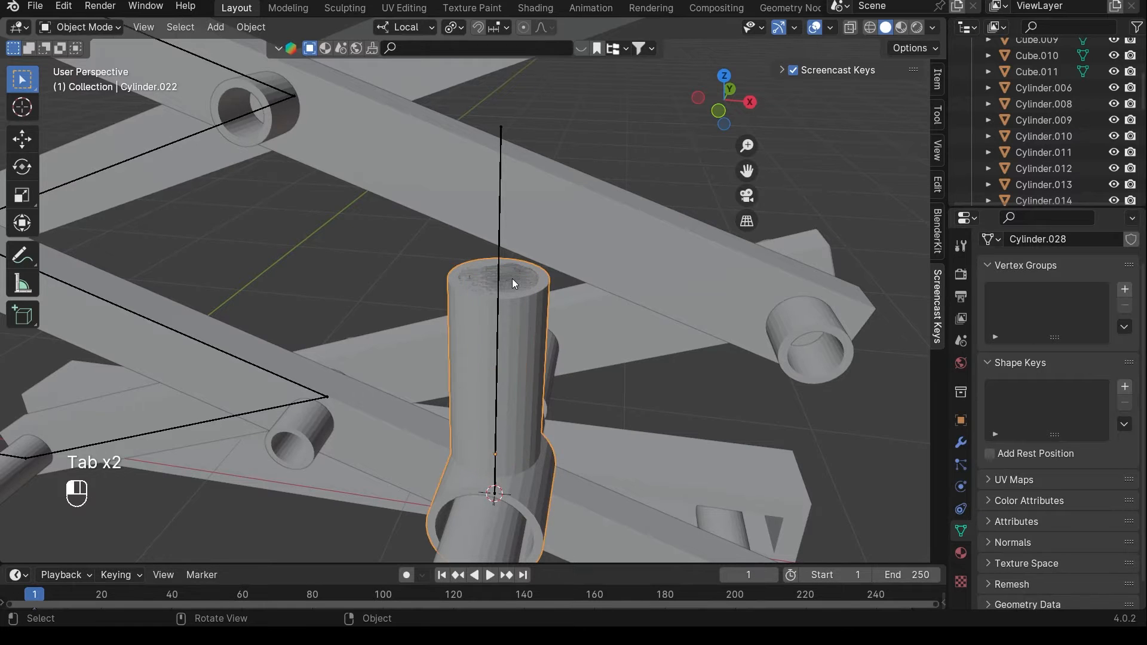
left_click(513, 279)
left_click(514, 279)
left_click(514, 278)
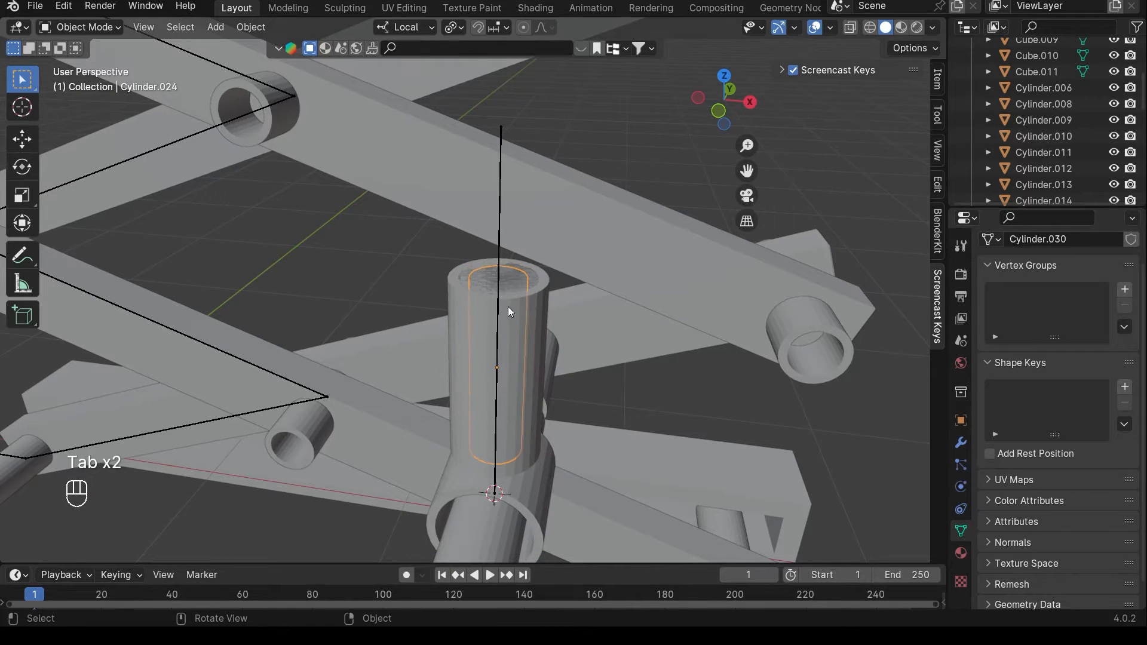
- Select the armature and set its viewport display back to Octahedral
left_click(499, 286)
scroll(499, 286, "down", 3)
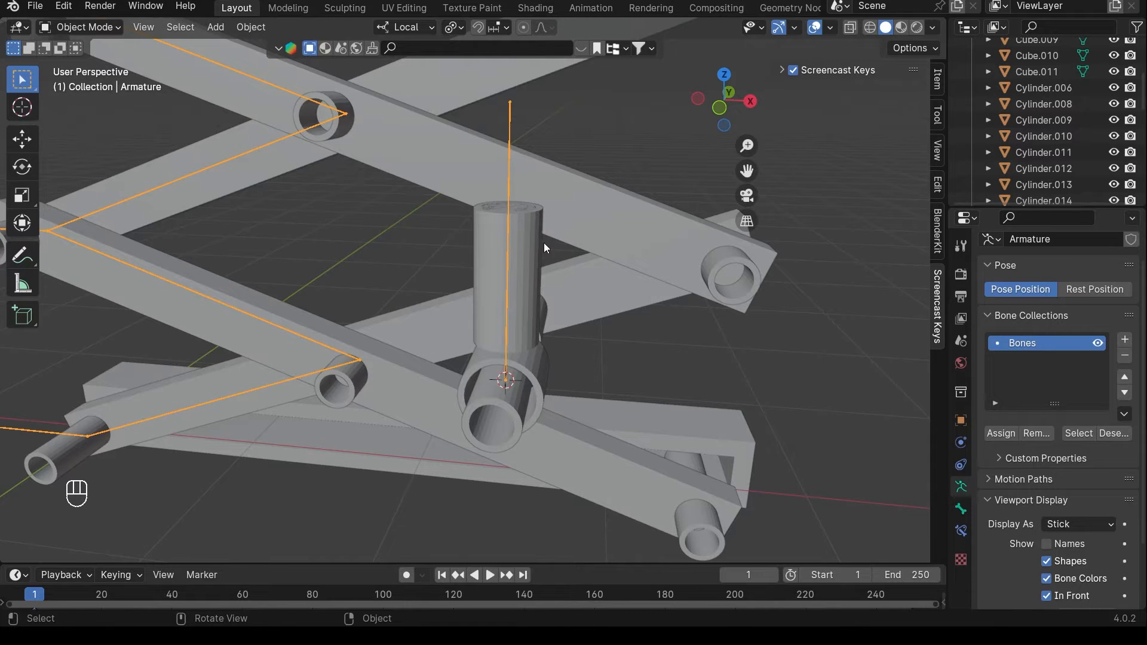
left_click(1079, 525)
left_click(1058, 541)
scroll(495, 330, "down", 3)
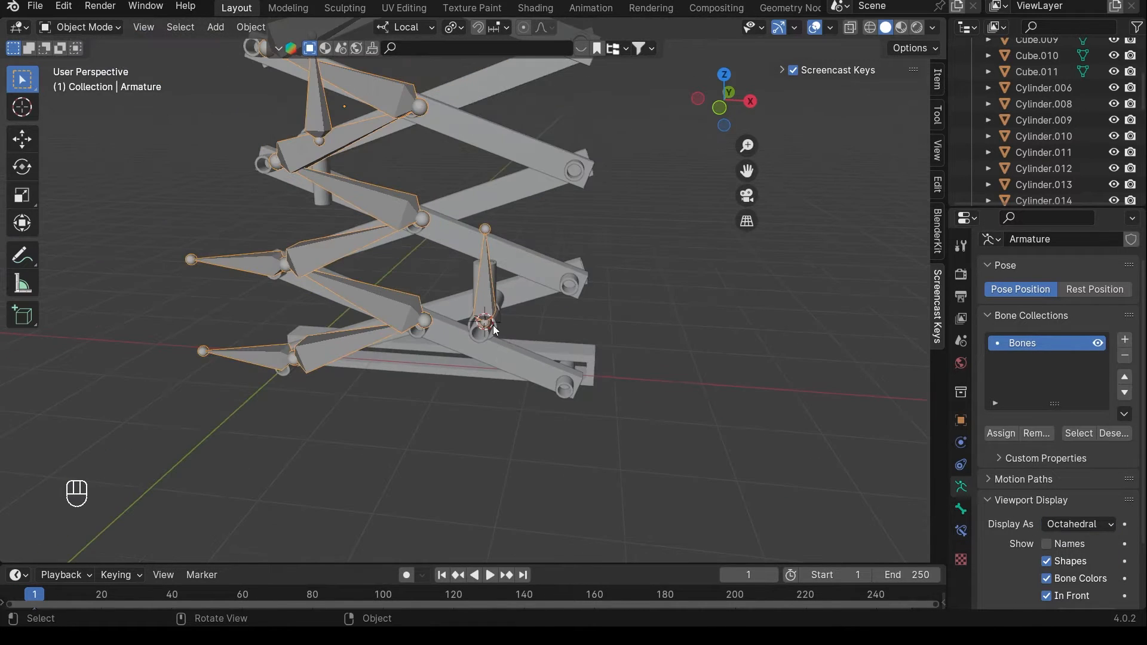
- Put the armature in Edit Mode and set the viewport shading to wireframe around the lower hydraulic cylinder
middle_click_drag(417, 150, 404, 183, "shift")
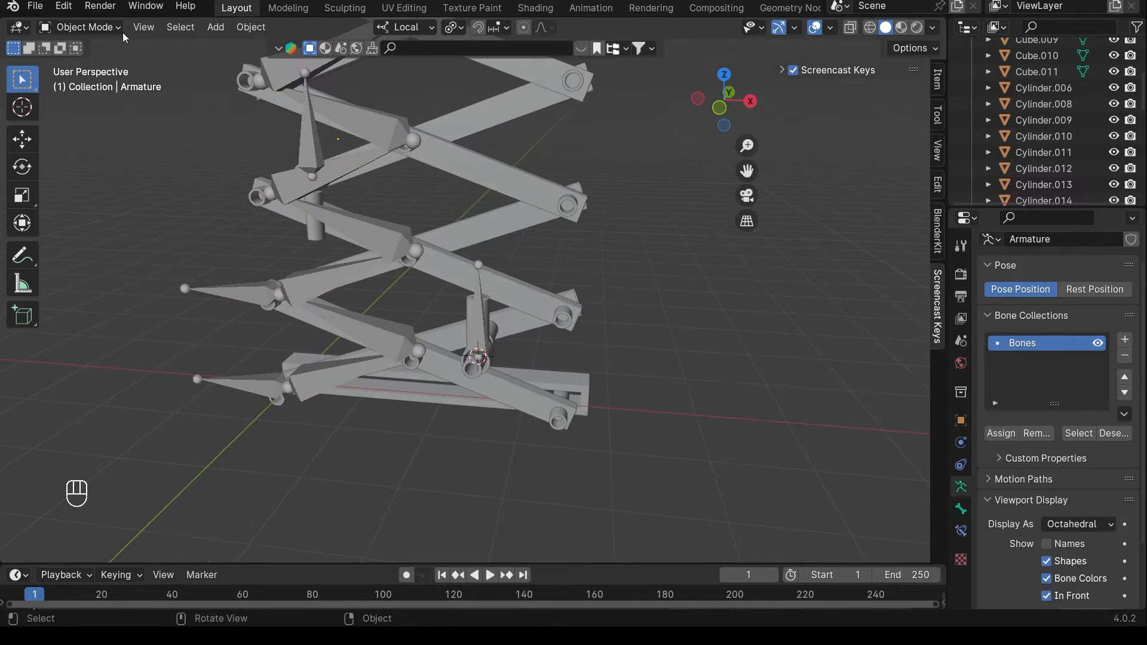
left_click(80, 27)
left_click(85, 64)
scroll(545, 353, "up", 3)
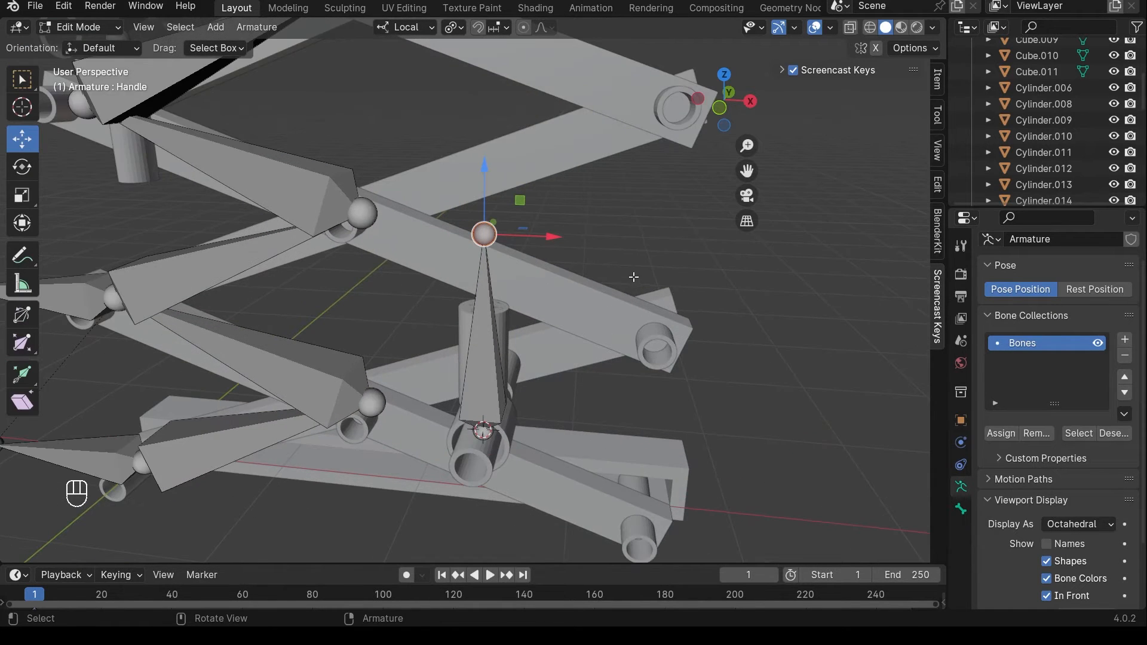
scroll(545, 354, "up", 3)
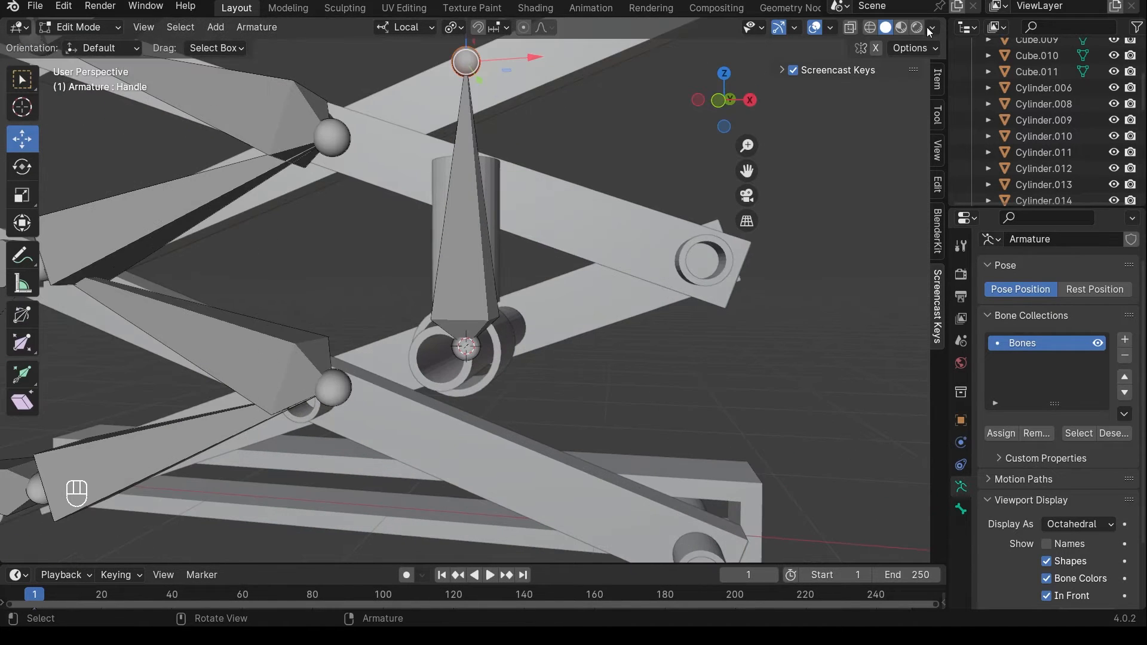
left_click(870, 27)
- Add a second bone at the 3D cursor on the lower pin and shorten it by lowering its tip along Z
key("shift+a")
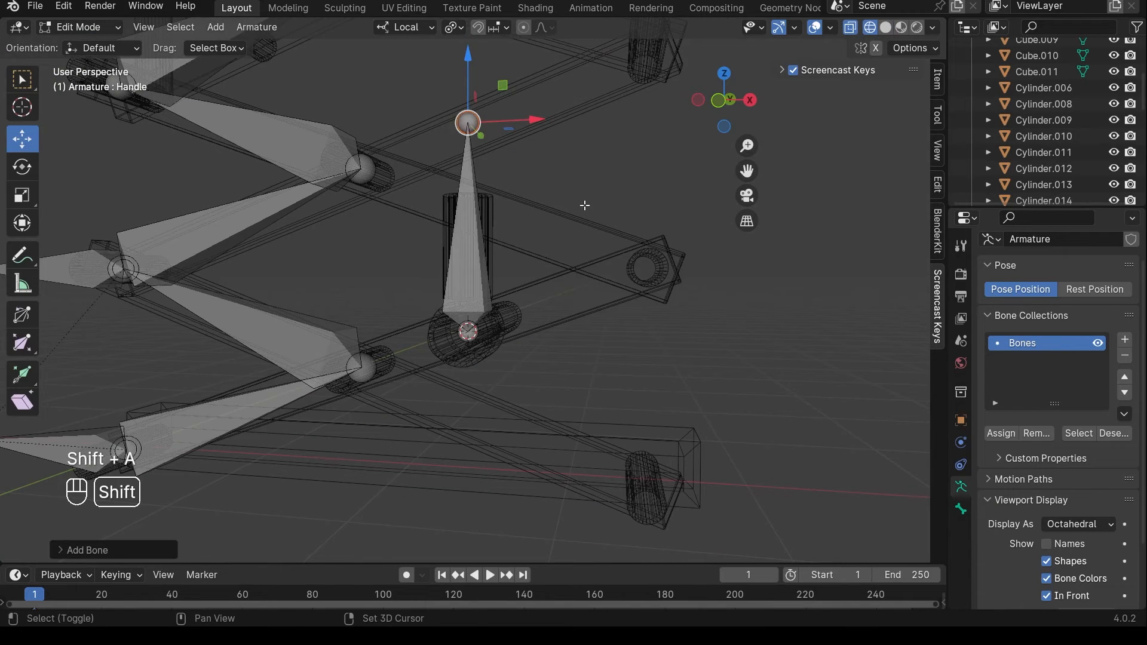
key("g")
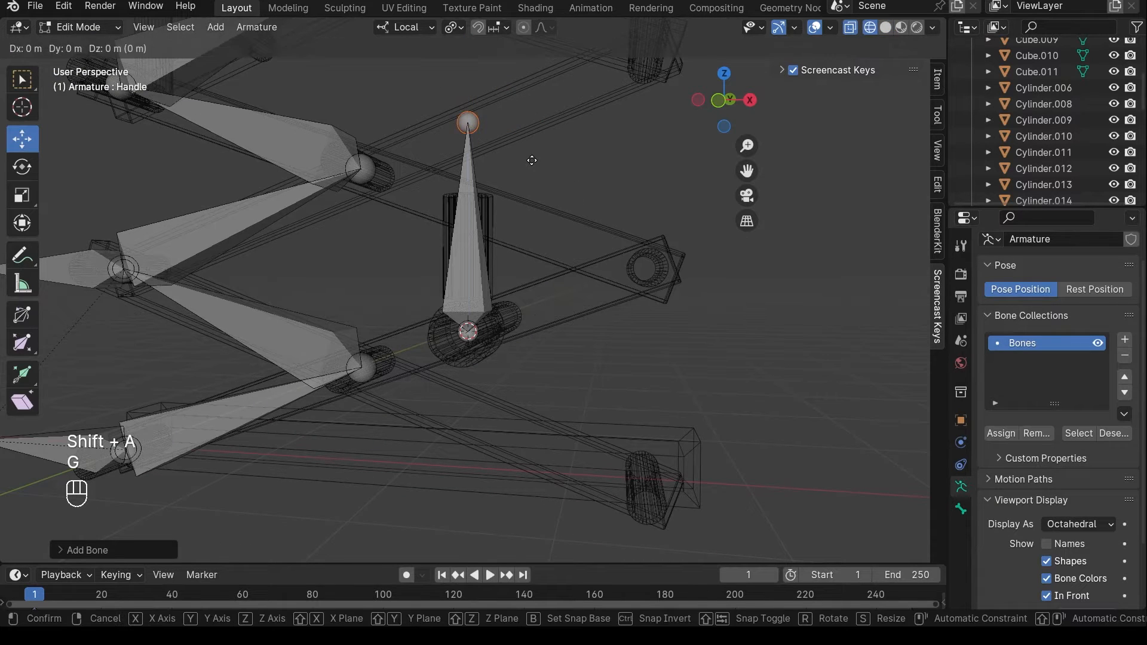
left_click(526, 210)
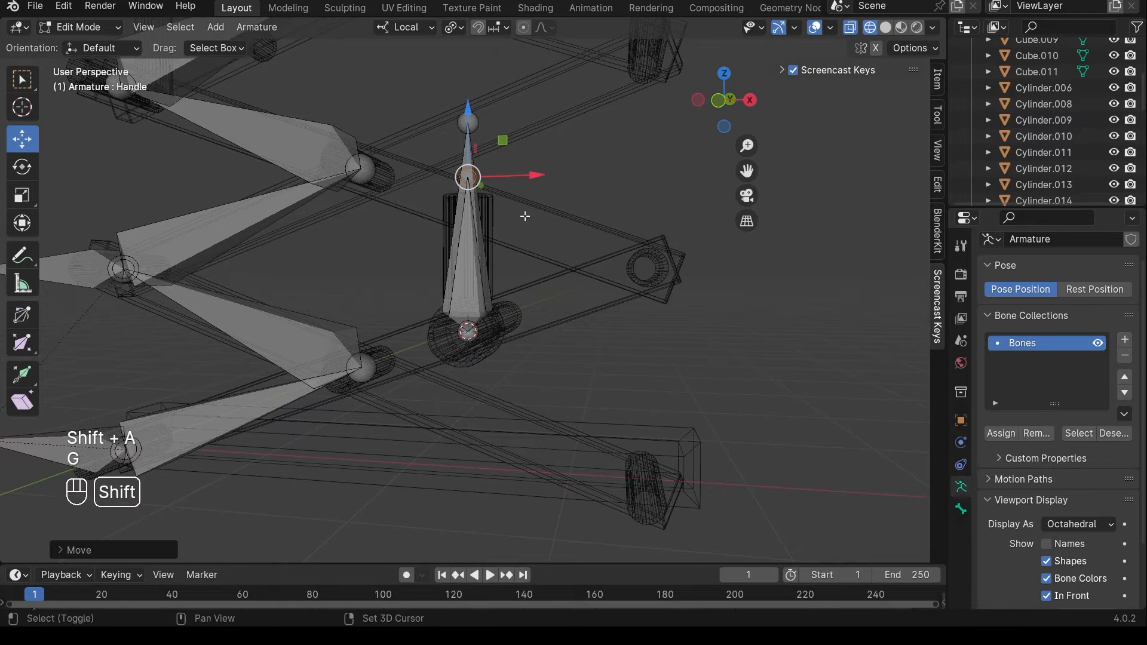
- Add a third bone at the lower pin and shorten it further by lowering its tip about 0.5 m along Z
middle_click_drag(525, 215, 528, 241, "shift")
key("shift+a")
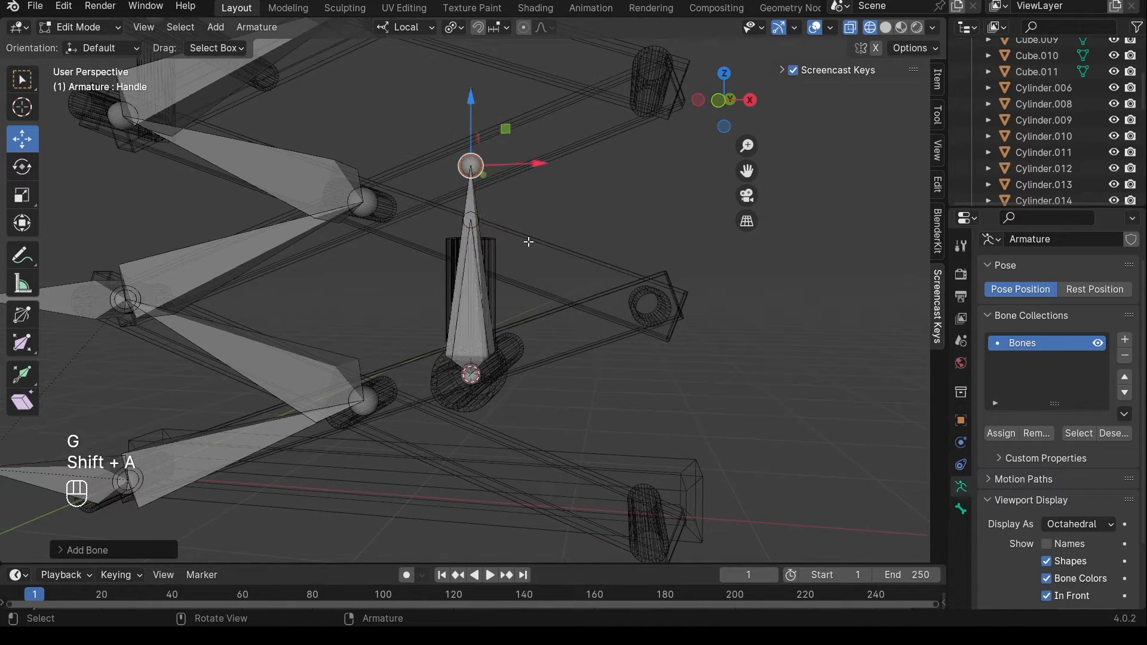
key("g")
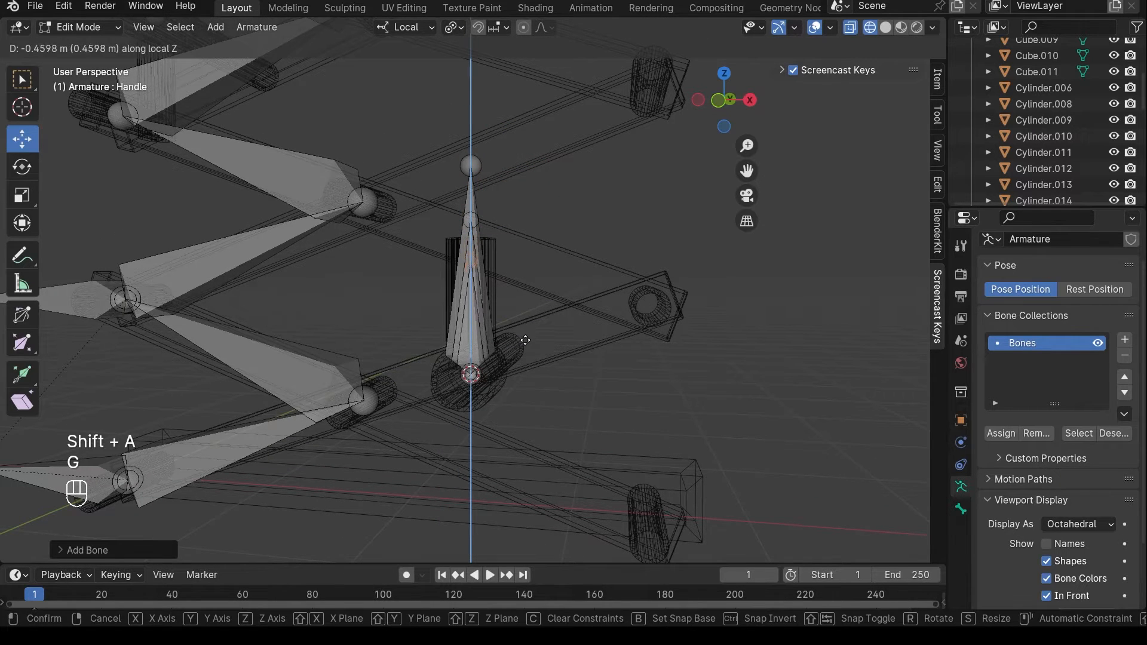
left_click(524, 344)
- Switch the armature to Pose Mode with both the upper and lower cylinder bones in view
scroll(584, 253, "up", 3)
middle_click_drag(584, 253, 477, 349, "shift")
scroll(472, 370, "down", 2)
middle_click_drag(469, 376, 365, 248)
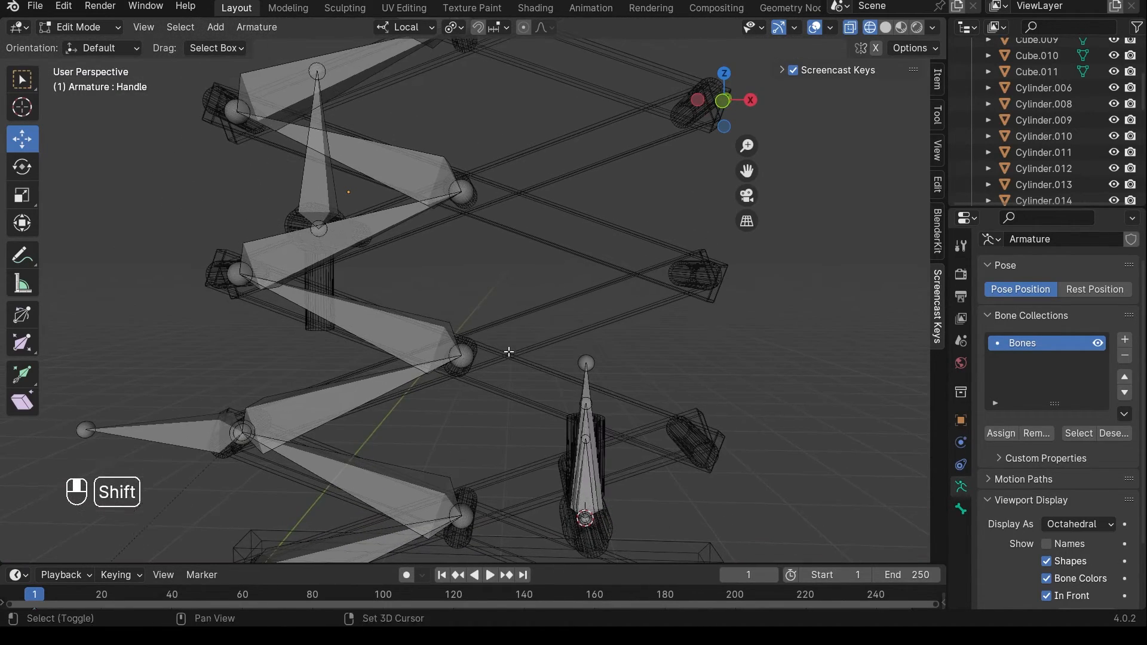
left_click(92, 30)
left_click(76, 78)
scroll(390, 237, "down", 1)
scroll(410, 234, "down", 2)
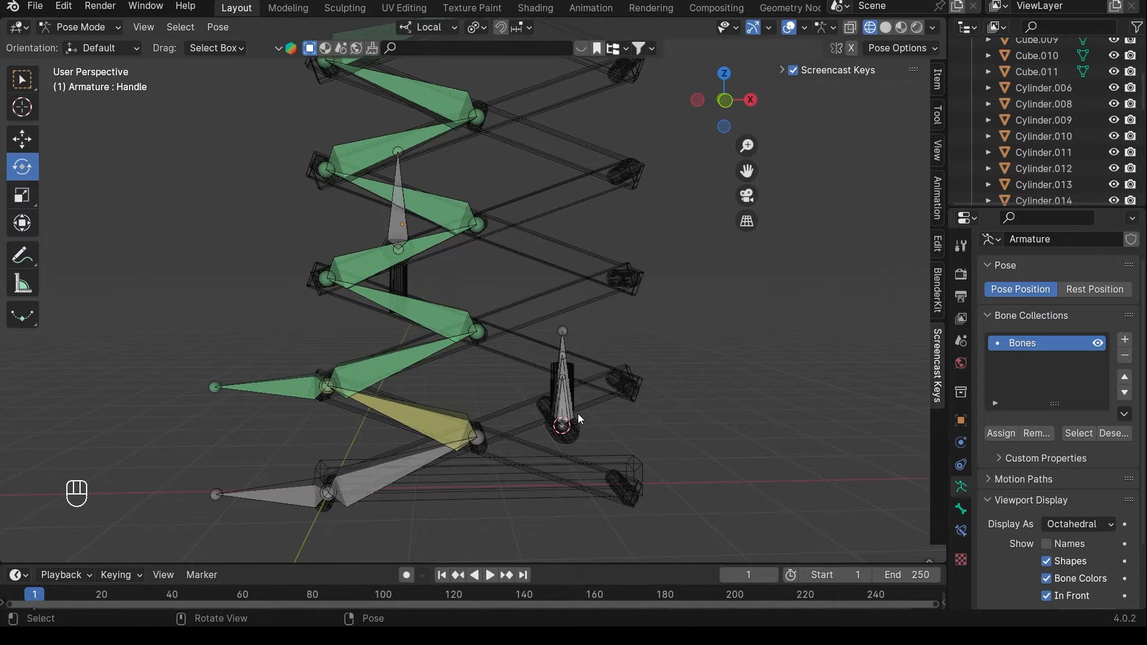
middle_click_drag(580, 413, 604, 423, "shift")
- Add a Damped Track constraint to the upper cylinder bone and pick the armature as its target
left_click(431, 226)
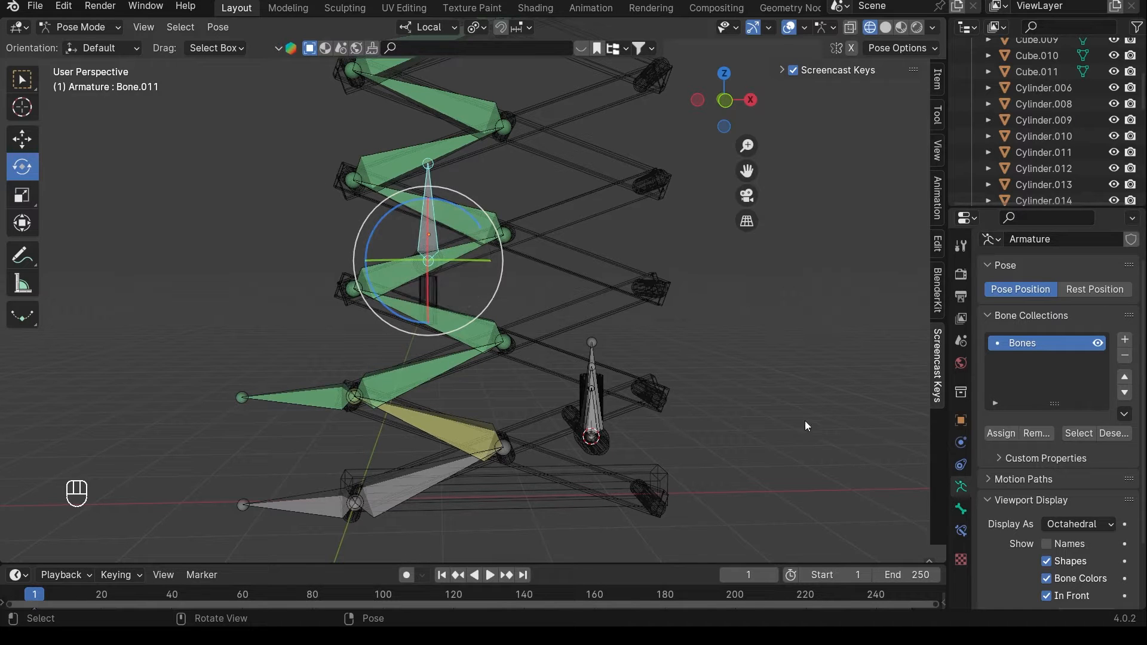
left_click(961, 531)
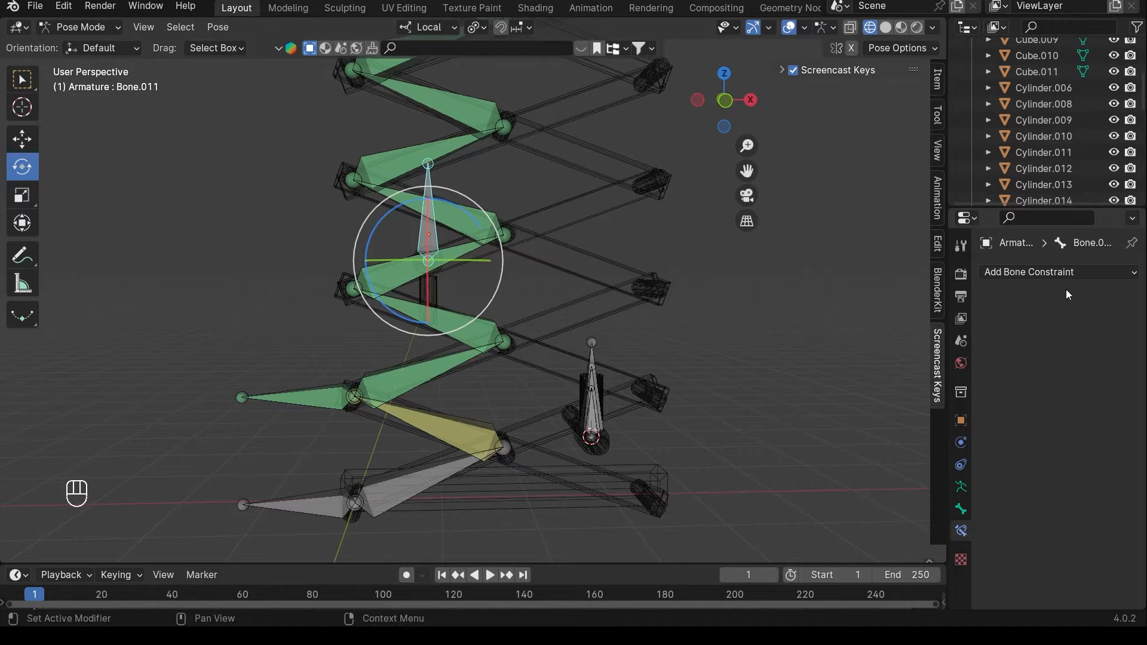
left_click(1052, 274)
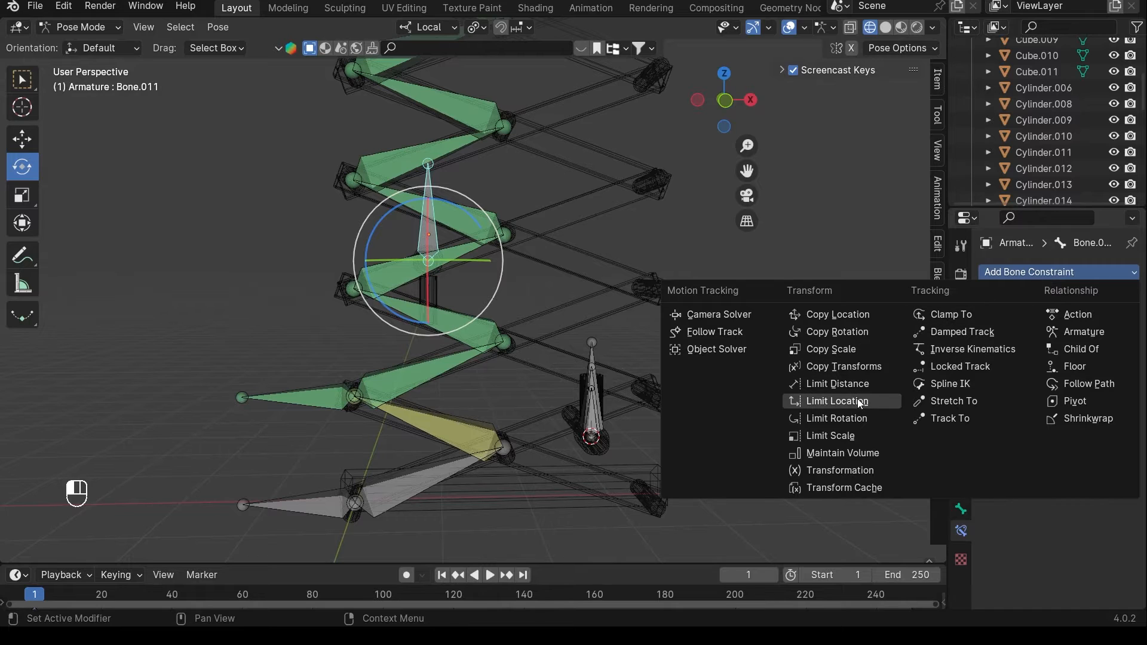
left_click(962, 333)
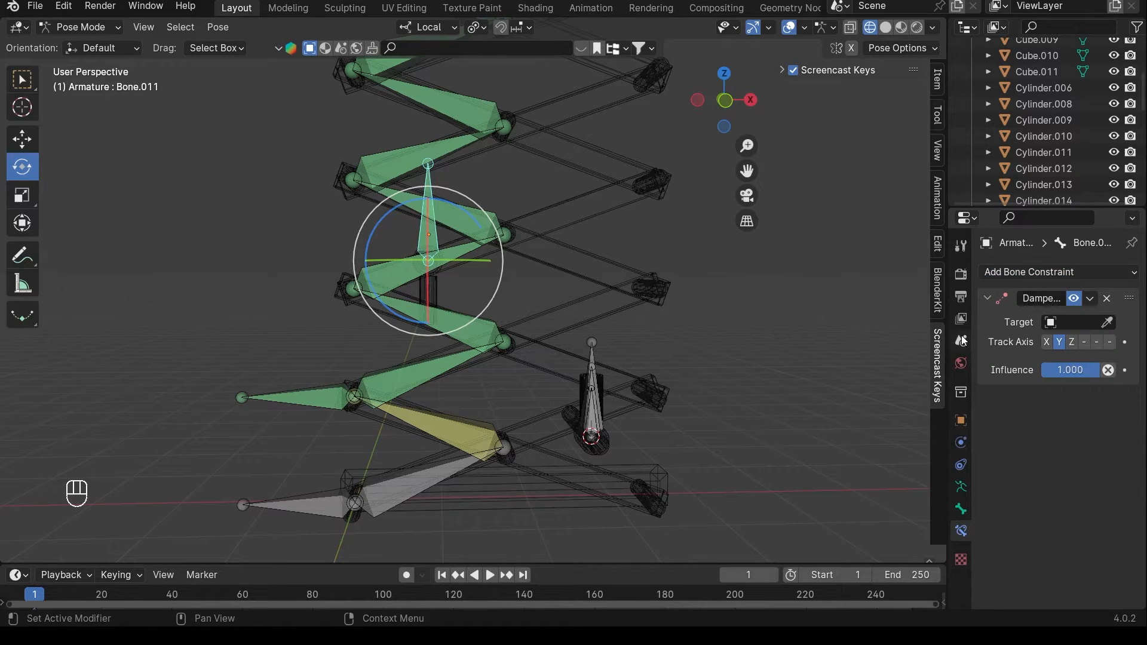
left_click(1107, 323)
left_click(487, 337)
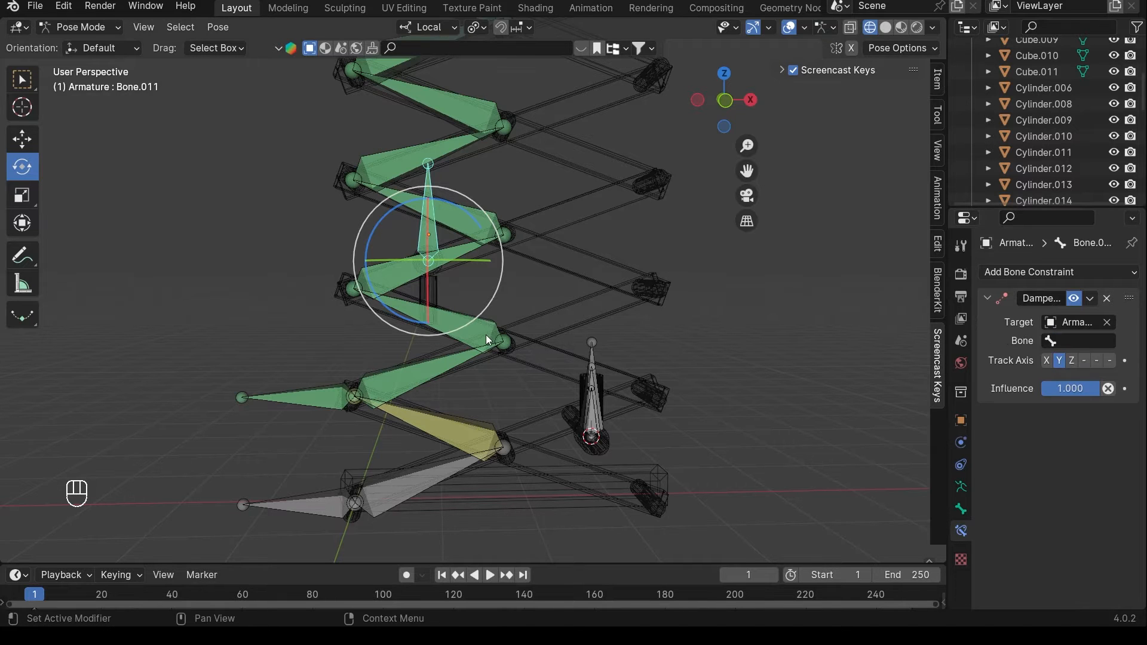
- Select the longest bone on the lower cylinder pin and look up its name in the bone properties
middle_click_drag(486, 336, 432, 305, "shift")
middle_click_drag(551, 350, 523, 294, "shift")
scroll(508, 331, "up", 4)
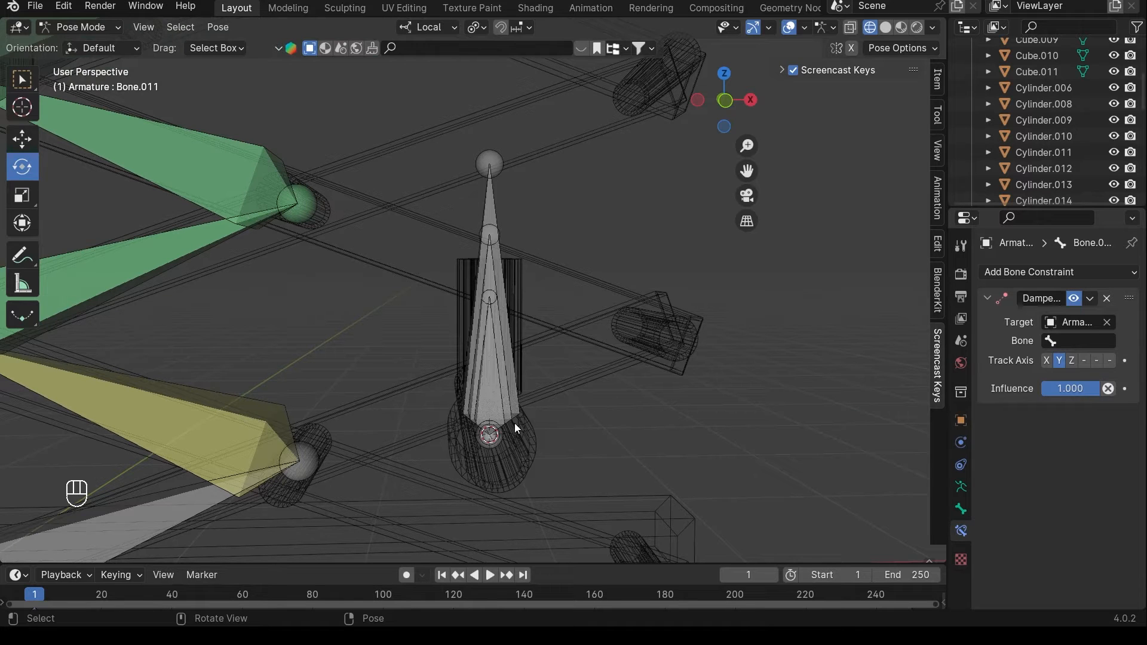
left_click(492, 202)
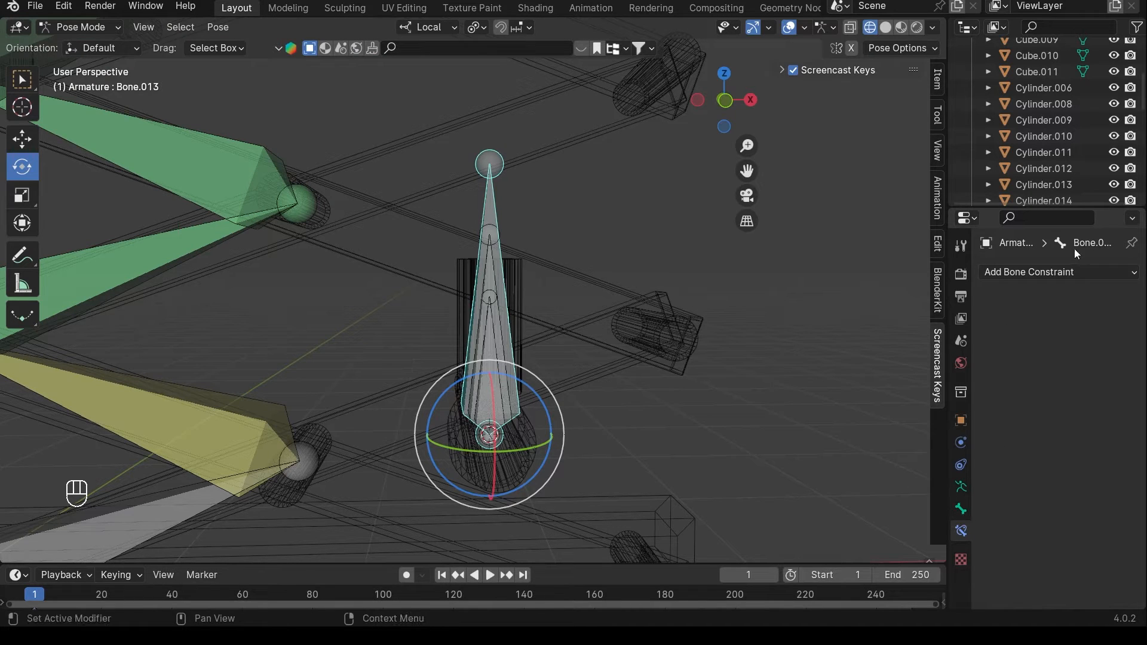
left_click(961, 508)
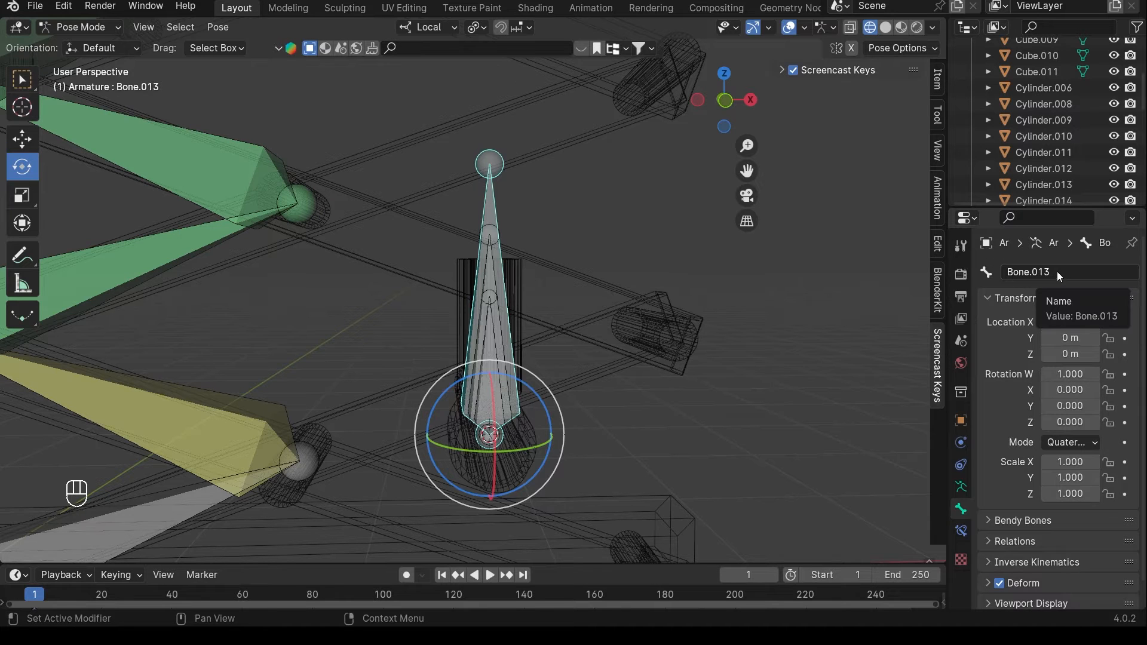
scroll(598, 314, "down", 6)
- Set the target bone of the upper cylinder bone's Damped Track constraint to the longest lower cylinder bone, Bone.013
middle_click_drag(522, 300, 632, 393, "shift")
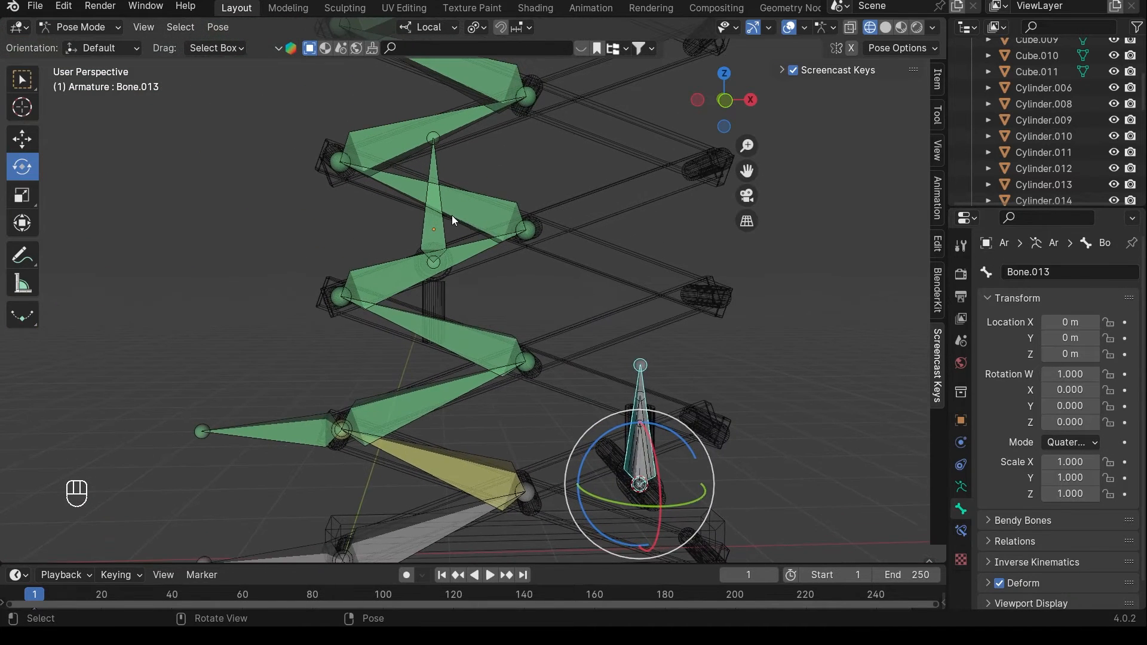
left_click(436, 212)
left_click(960, 530)
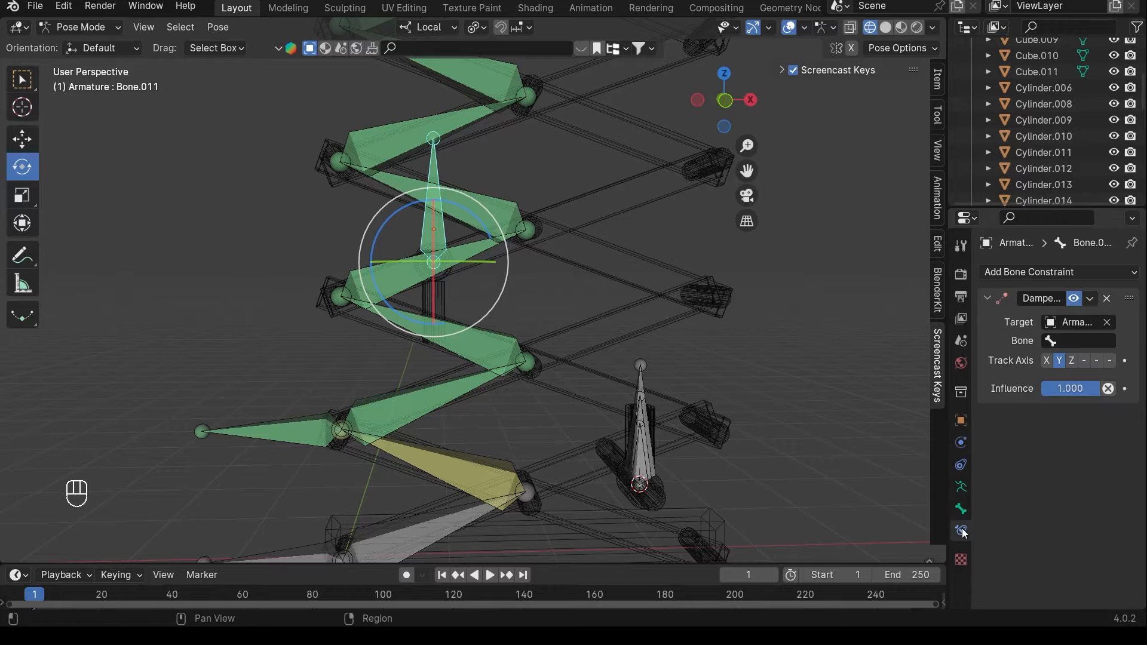
left_click(1082, 340)
scroll(1010, 454, "down", 3)
scroll(1010, 454, "down", 3)
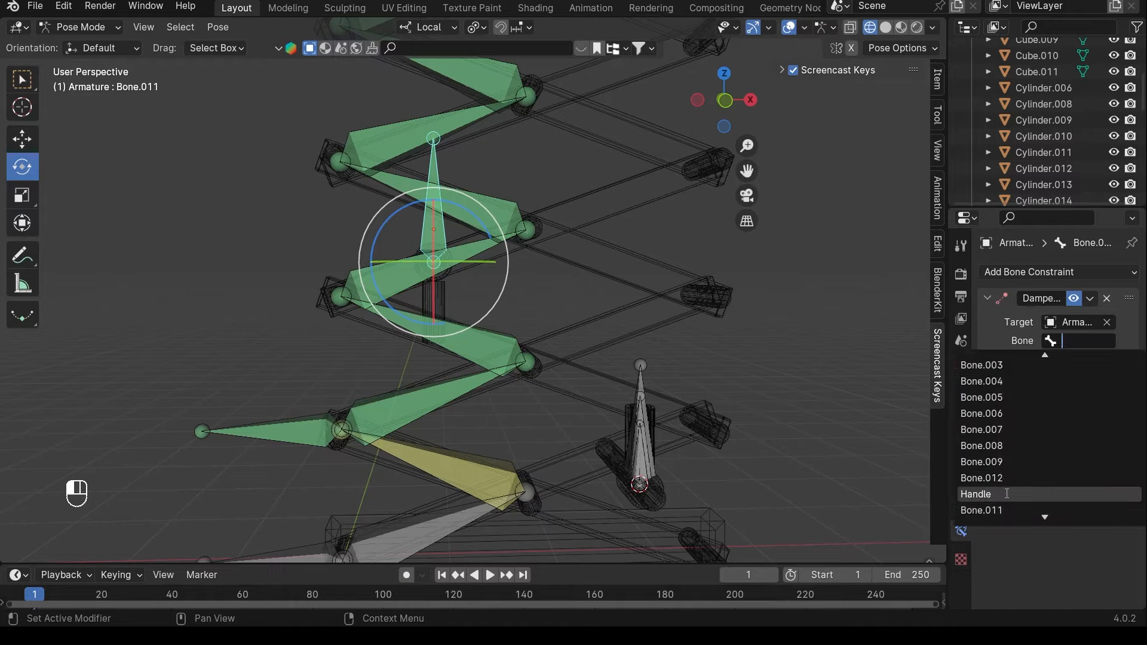
left_click(1004, 495)
- Add a Damped Track constraint to the longest lower cylinder bone and pick the armature as its target
middle_click_drag(891, 476, 293, 149, "shift")
middle_click_drag(457, 206, 423, 252, "shift")
scroll(473, 324, "up", 5)
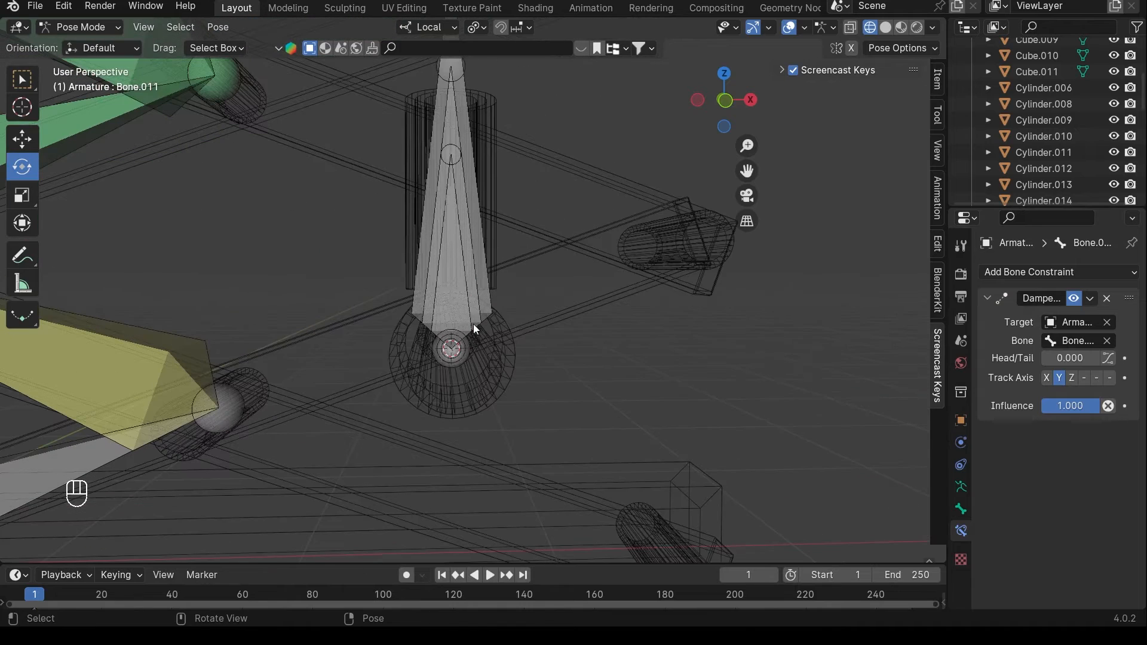
scroll(451, 348, "down", 2)
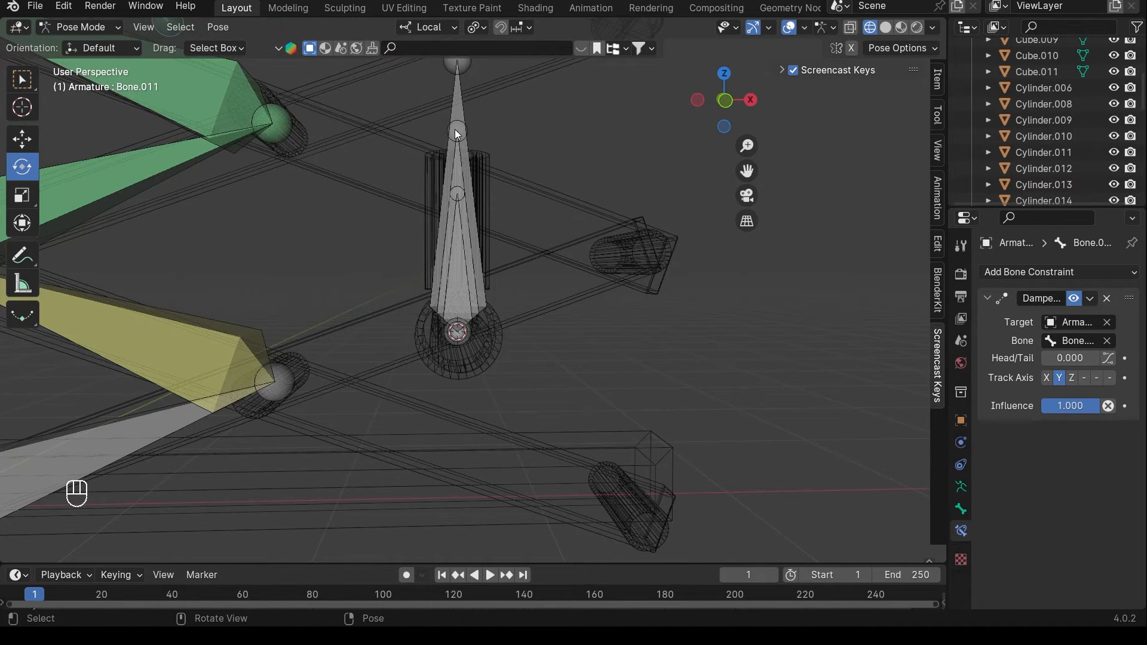
middle_click_drag(456, 132, 474, 182, "shift")
left_click(472, 178)
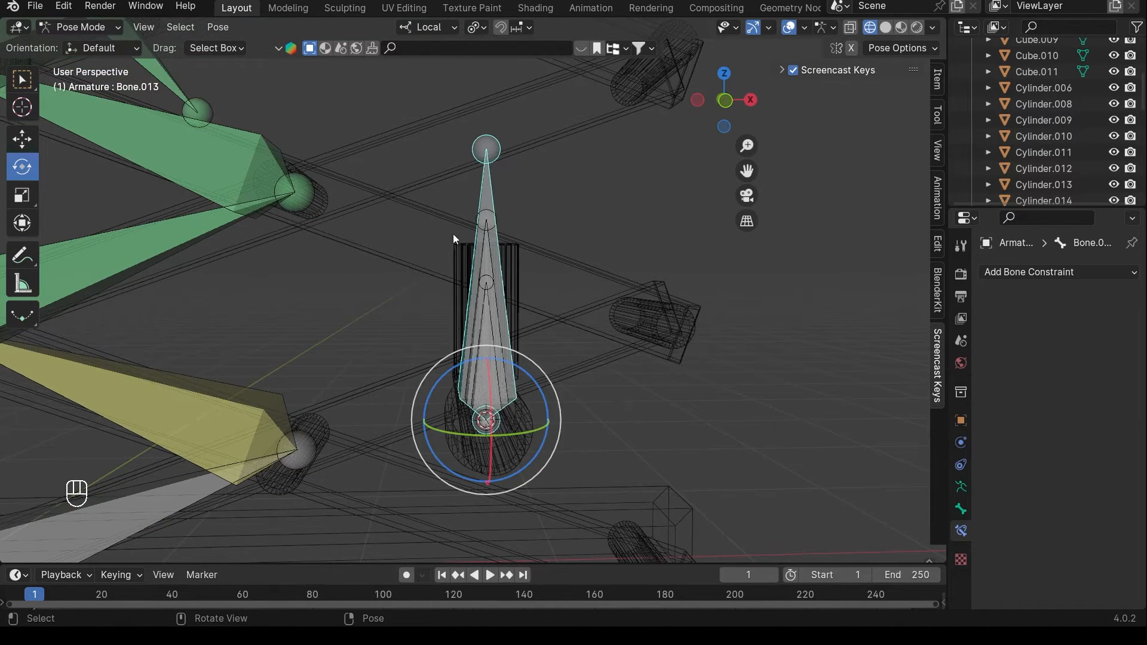
left_click(514, 254)
middle_click_drag(469, 254, 482, 260, "shift")
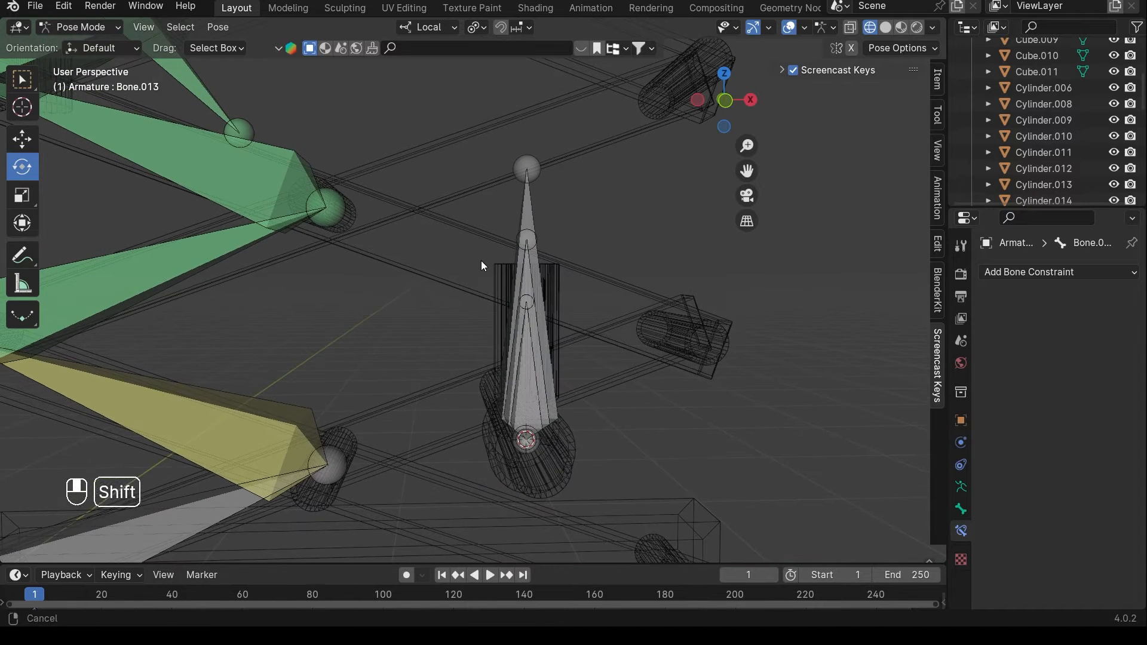
left_click(528, 211)
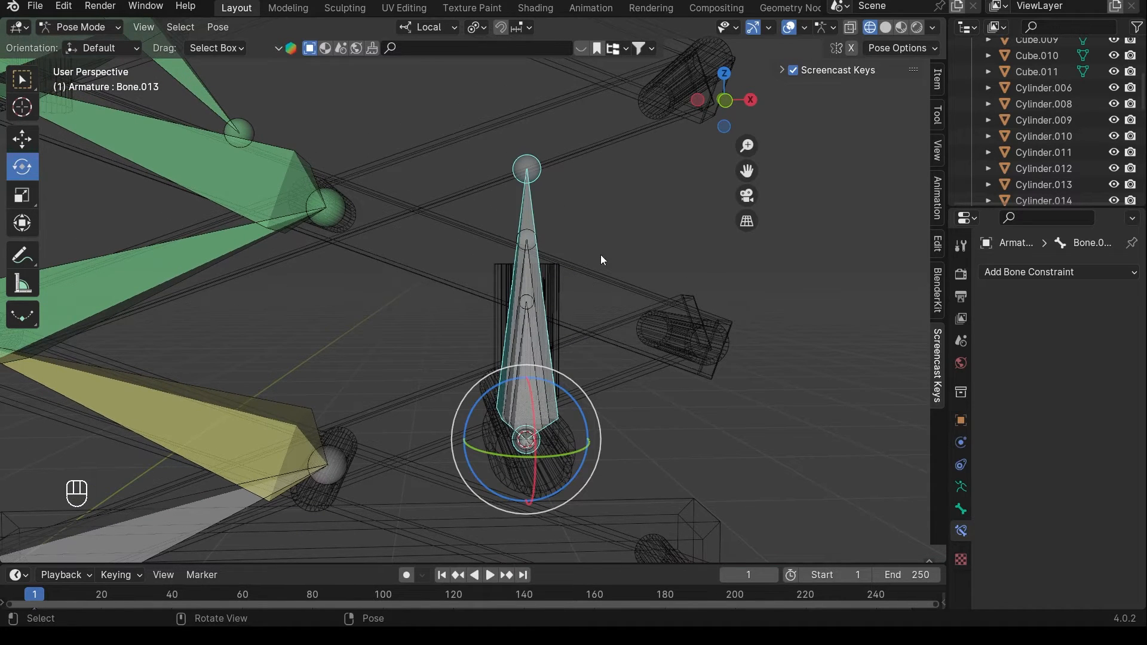
left_click(1026, 273)
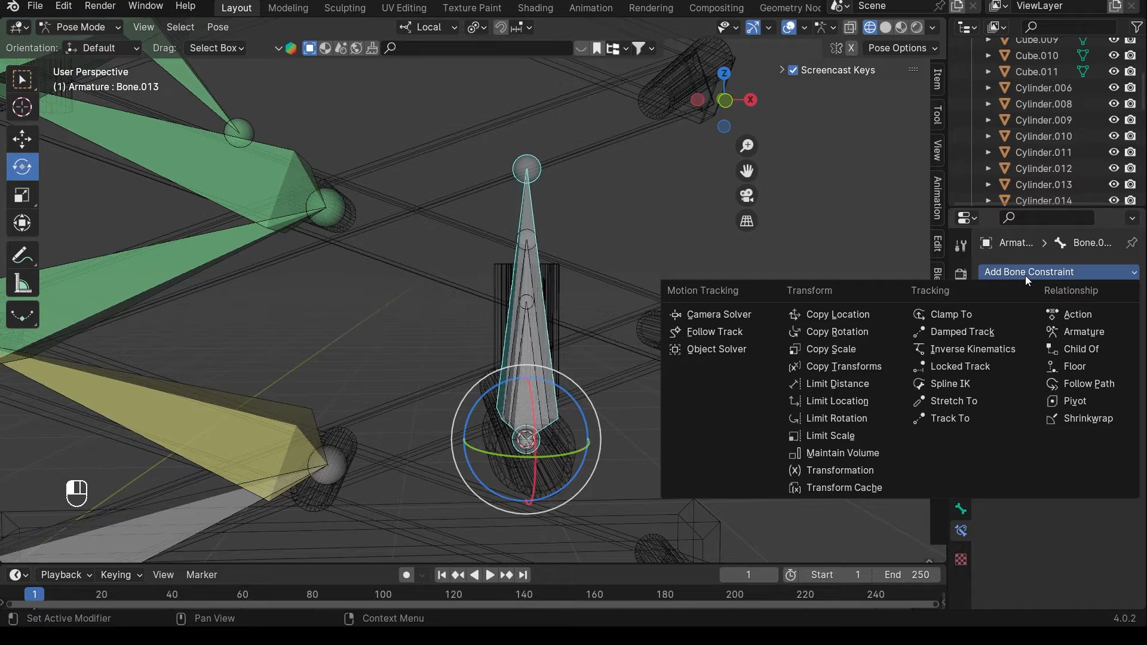
left_click(977, 331)
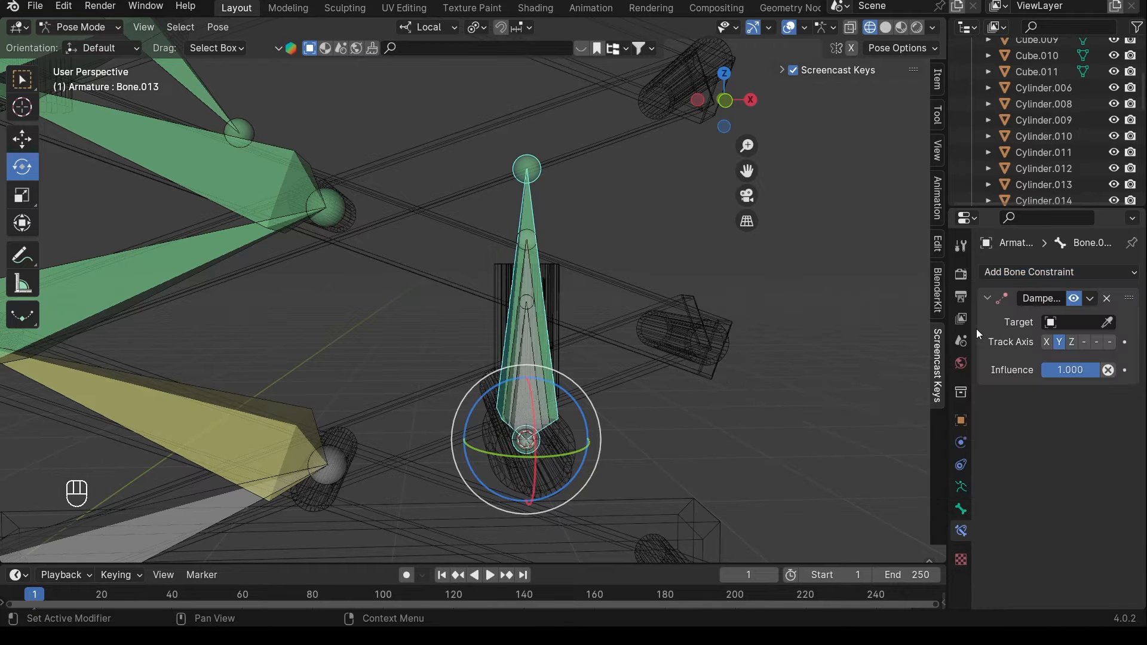
left_click(1108, 322)
left_click(252, 181)
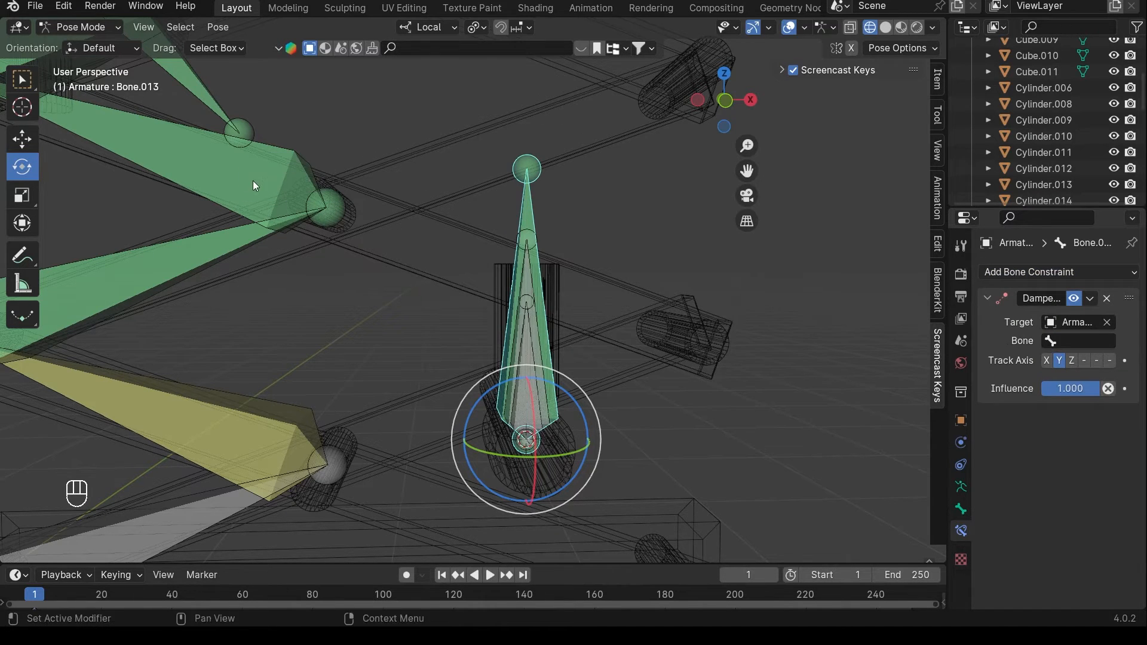
- Select the upper cylinder bone and look up its name in the bone properties
scroll(329, 209, "down", 3)
middle_click_drag(329, 209, 356, 230, "shift")
scroll(478, 283, "up", 1)
middle_click_drag(478, 284, 623, 307, "shift")
scroll(622, 307, "up", 3)
left_click(609, 298)
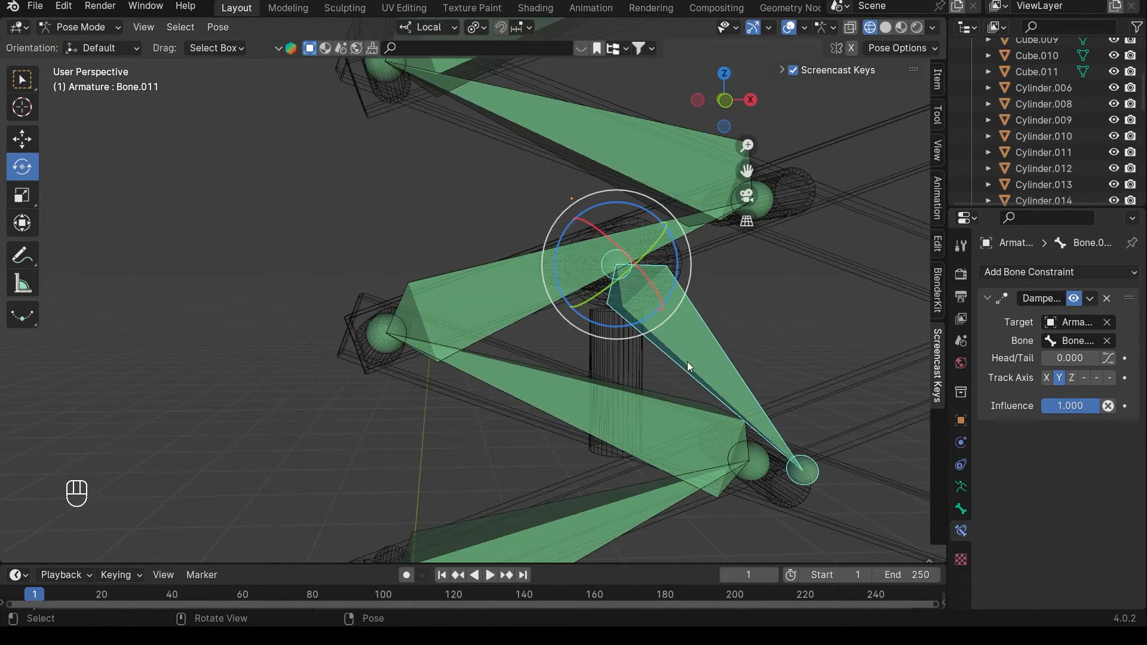
middle_click_drag(688, 361, 561, 321, "shift")
left_click(960, 509)
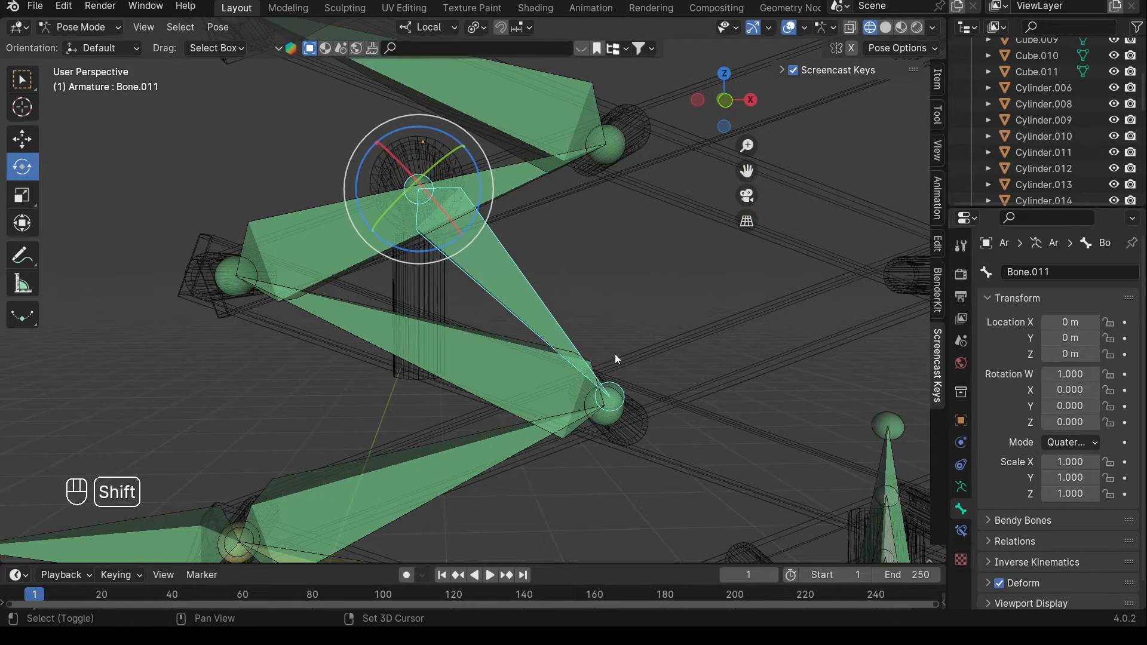
- Set the target bone of the longest lower cylinder bone's Damped Track constraint to the upper cylinder bone, Bone.011
middle_click_drag(615, 354, 449, 198, "shift")
left_click(586, 216)
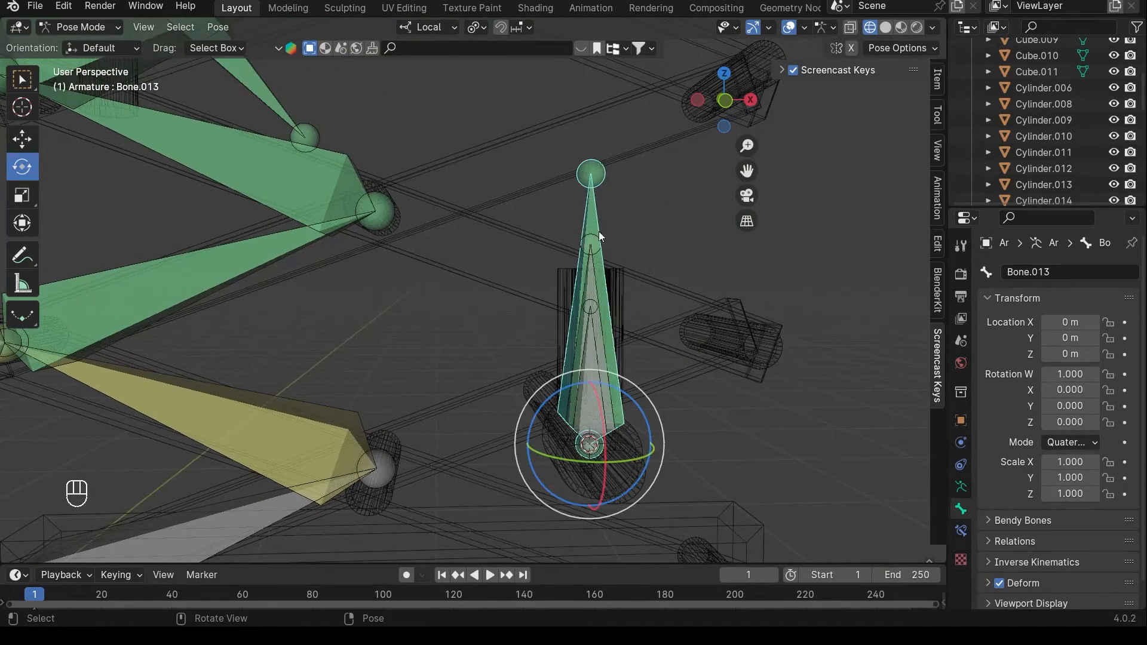
middle_click_drag(599, 232, 642, 327, "shift")
left_click(961, 530)
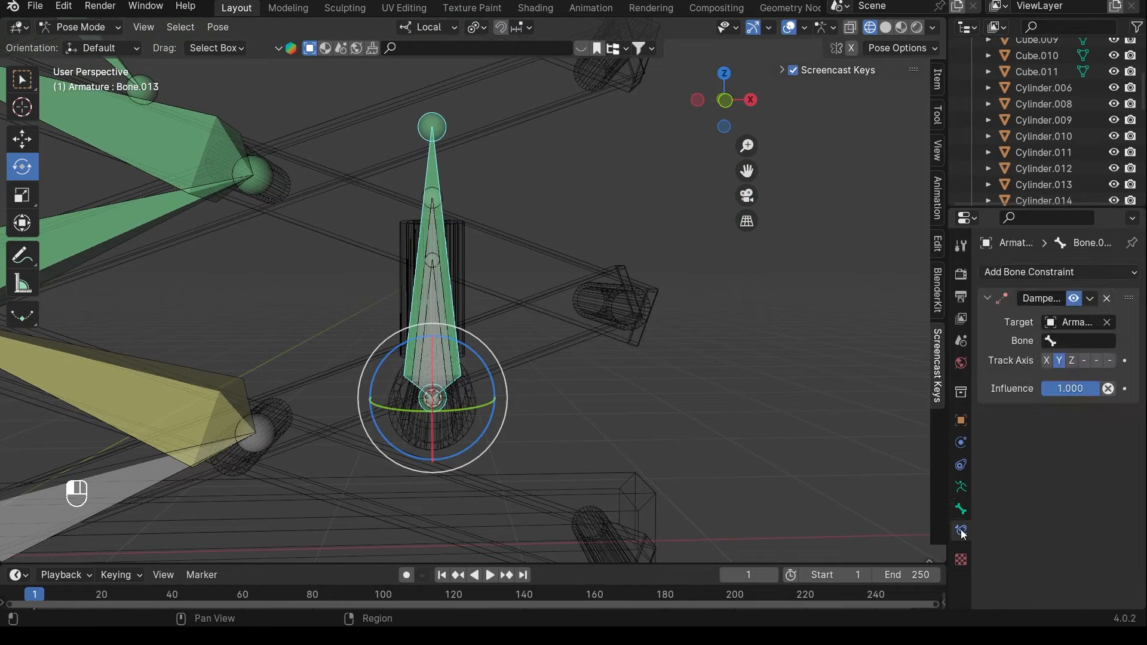
left_click(1079, 341)
scroll(1023, 463, "down", 12)
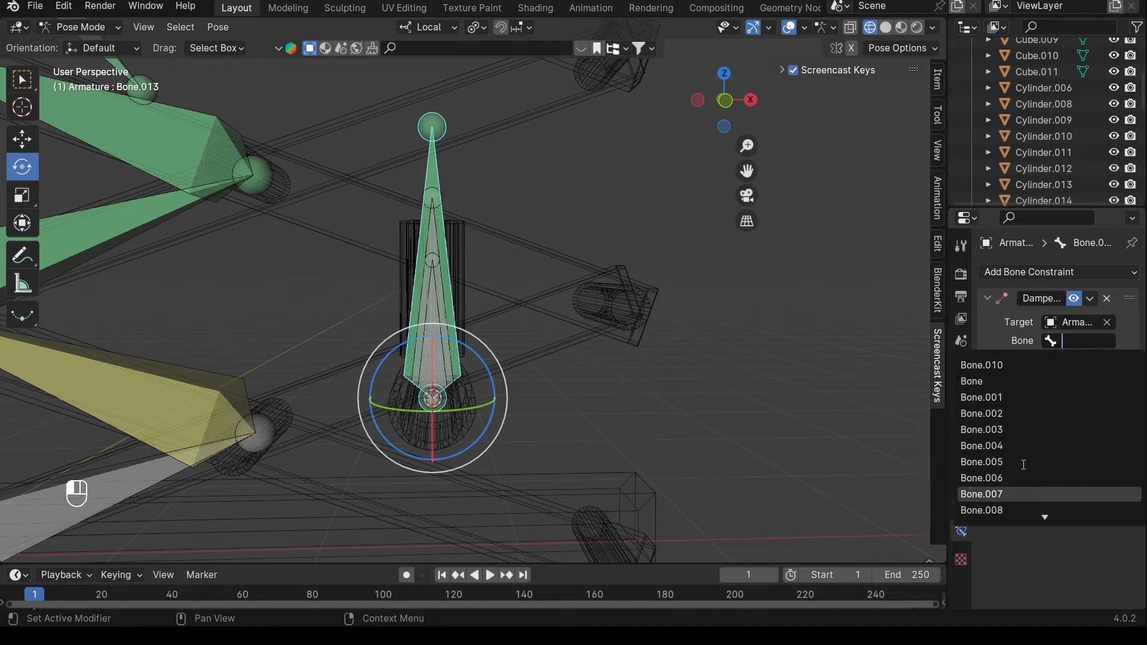
scroll(1023, 463, "down", 3)
left_click(1011, 478)
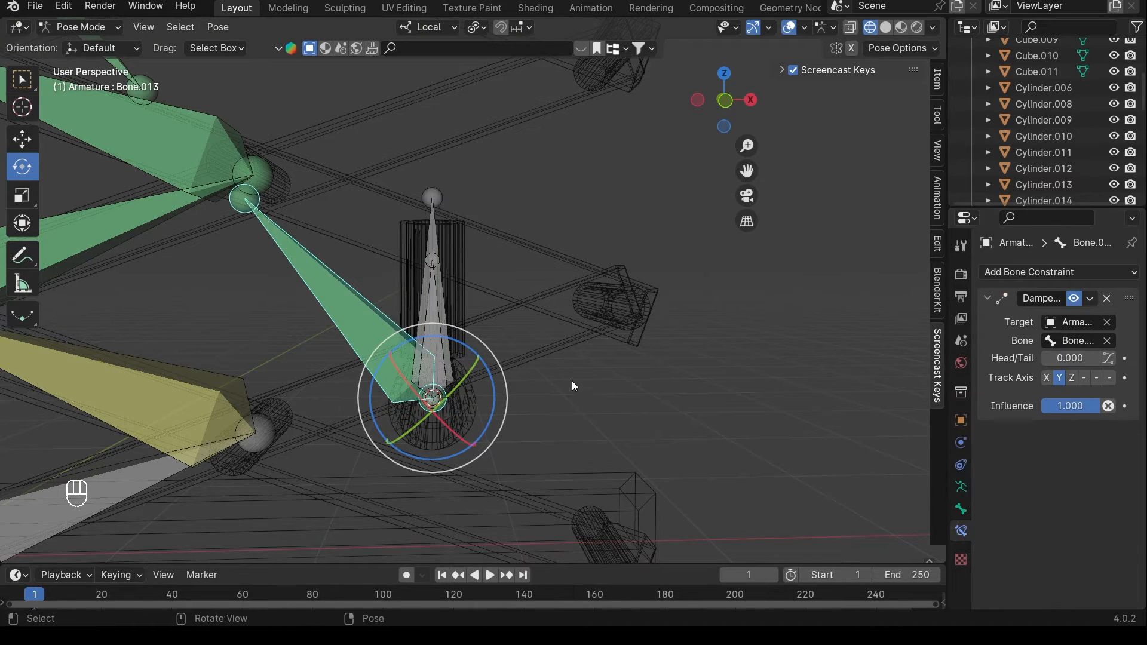
- Add a Damped Track constraint to the middle-length lower cylinder bone, targeting Bone.011 of the armature
middle_click_drag(572, 382, 629, 384, "shift")
middle_click_drag(468, 427, 429, 303)
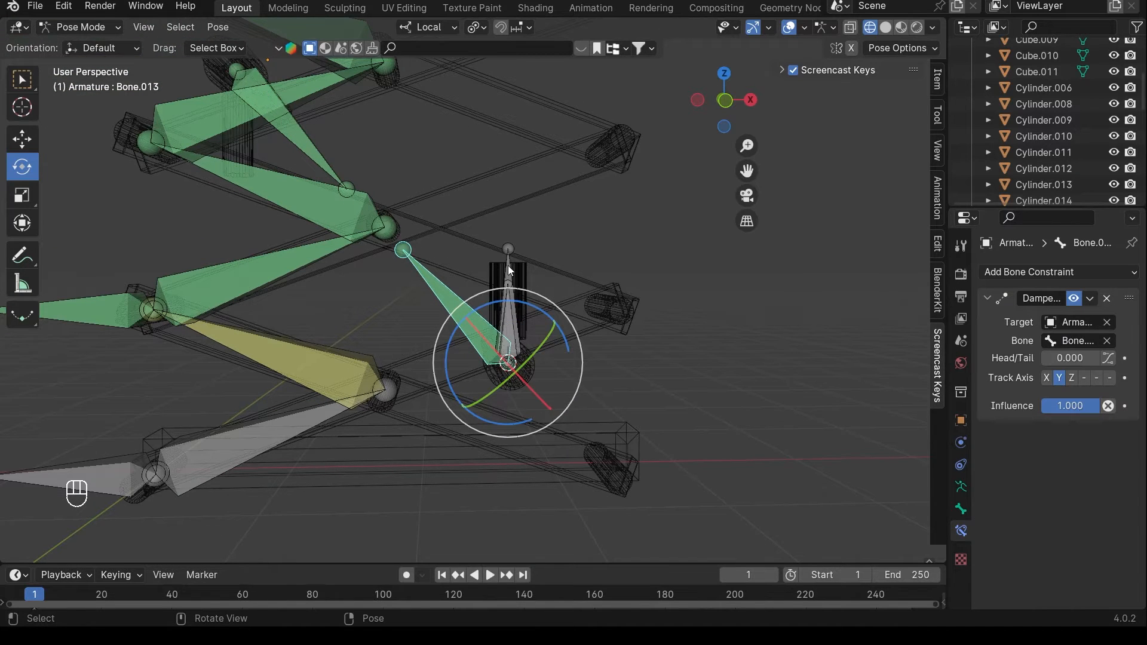
scroll(623, 279, "up", 3)
middle_click_drag(554, 303, 515, 242, "shift")
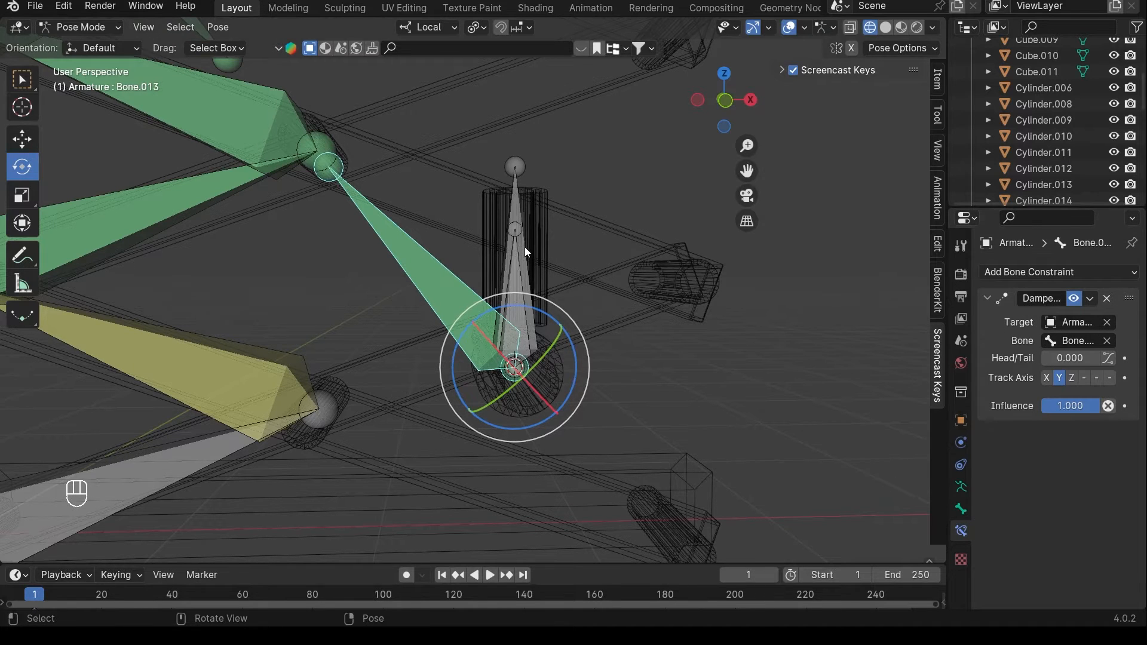
scroll(525, 251, "up", 2)
left_click(531, 188)
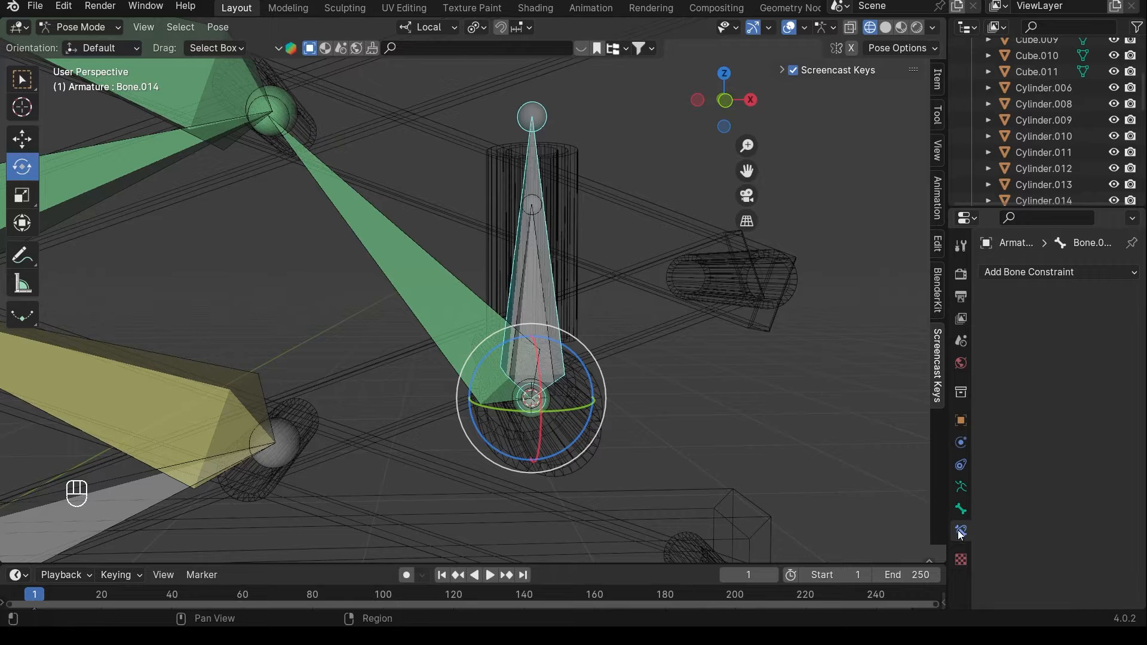
left_click(1052, 276)
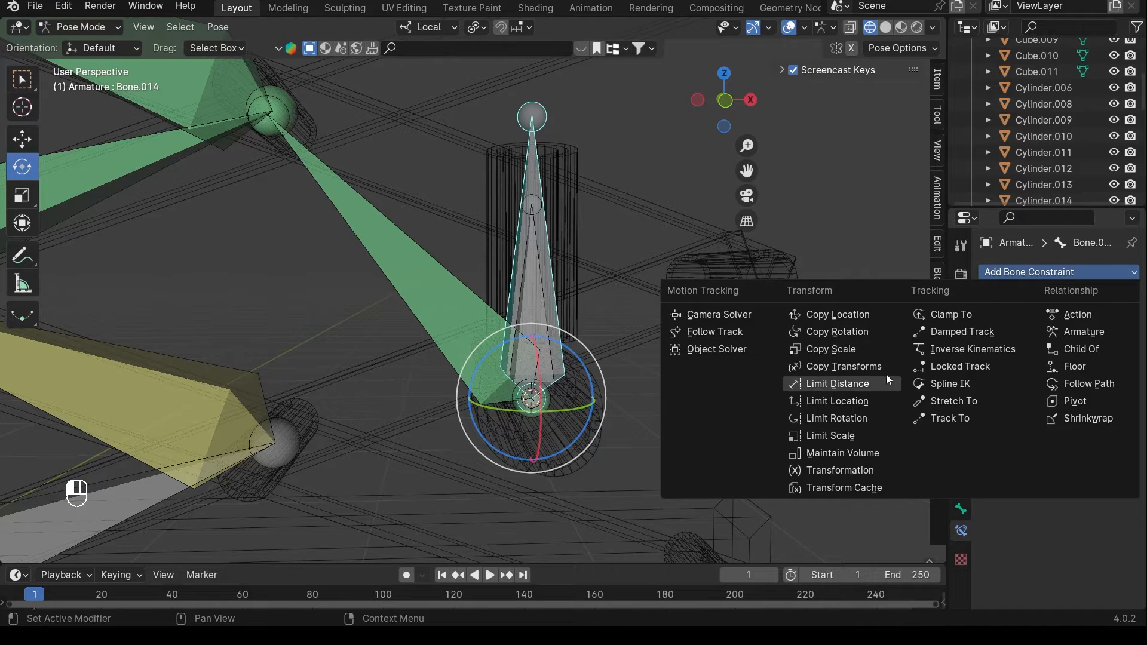
left_click(993, 331)
left_click(1107, 322)
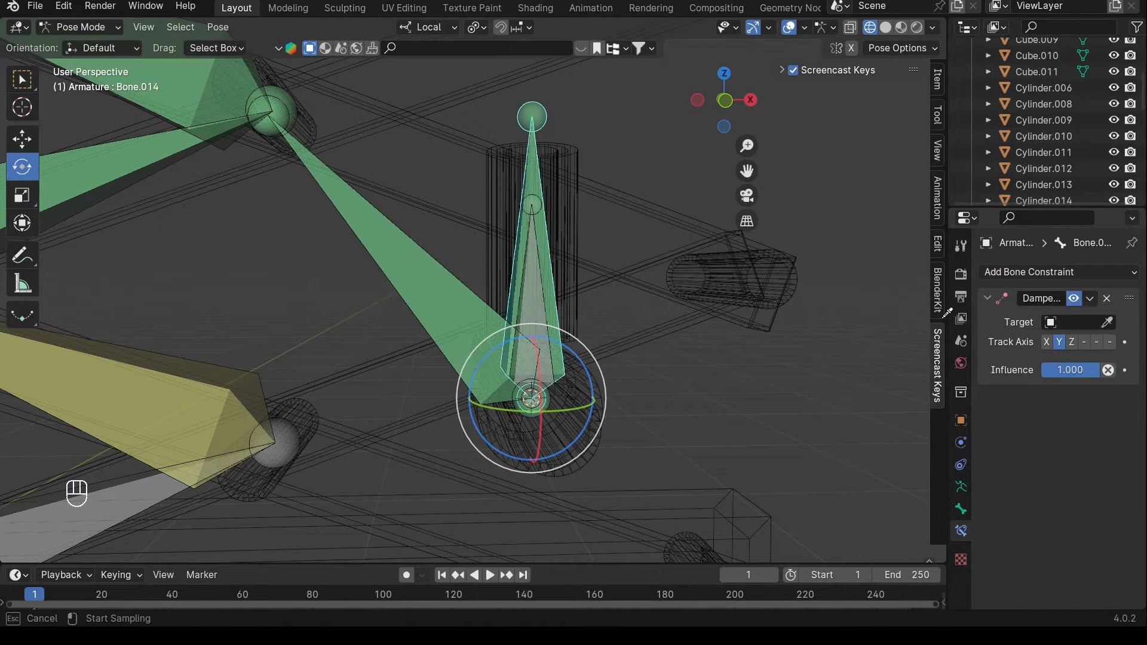
left_click(439, 292)
left_click(1077, 341)
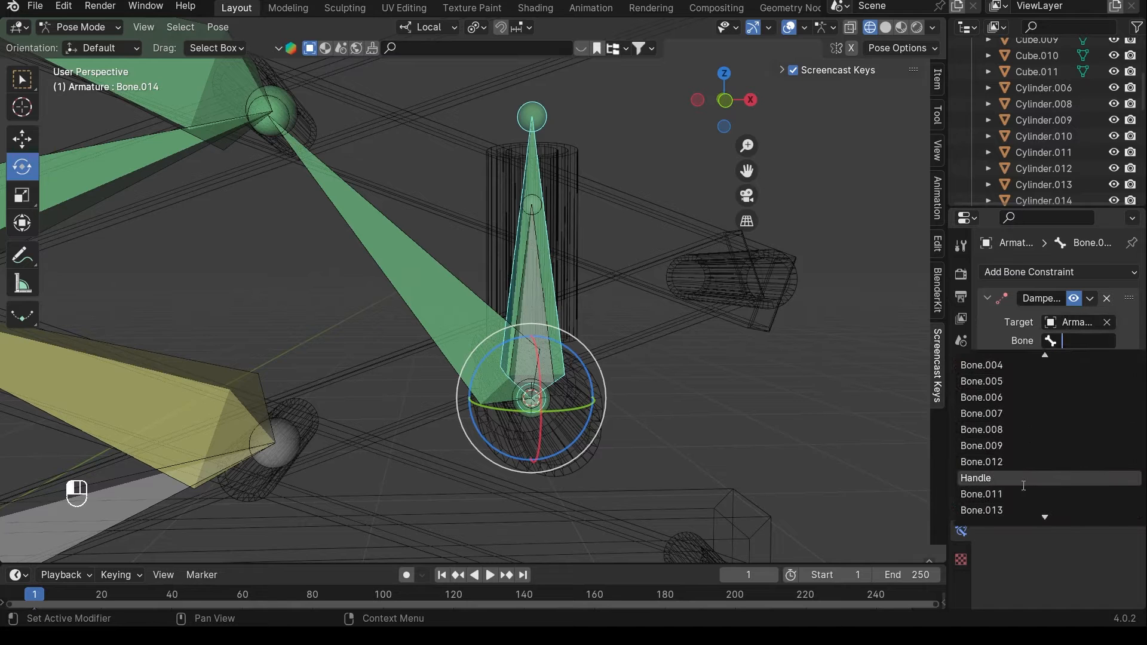
left_click(1004, 494)
- Add a Damped Track constraint to the shortest lower cylinder bone, targeting Bone.011 of the armature
left_click(529, 277)
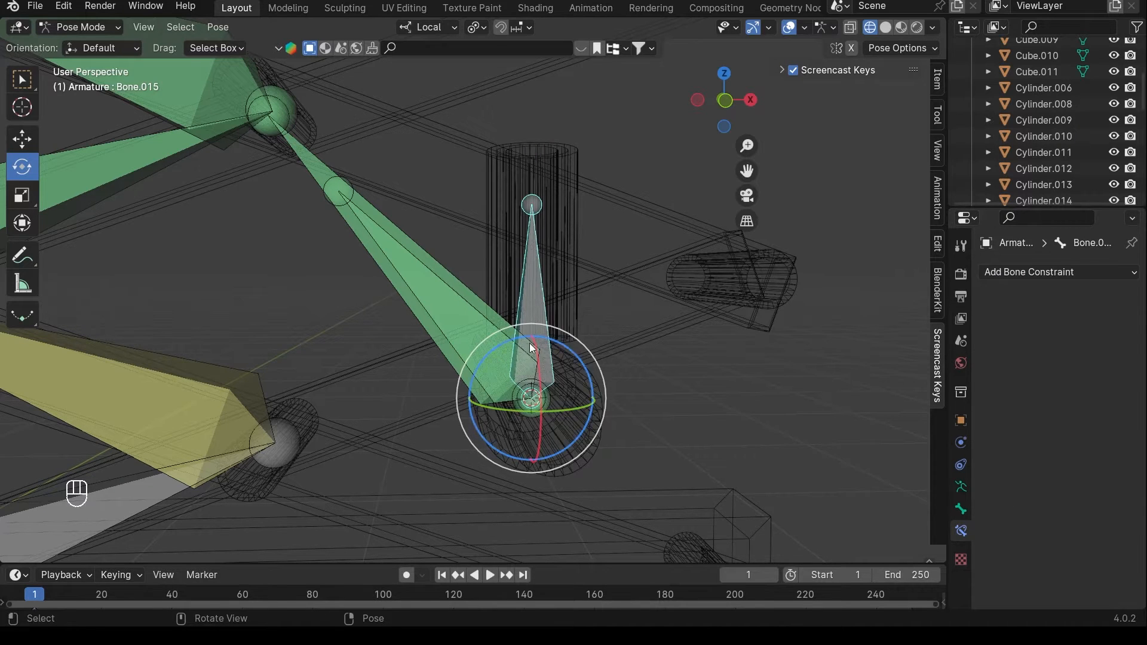
left_click(1046, 273)
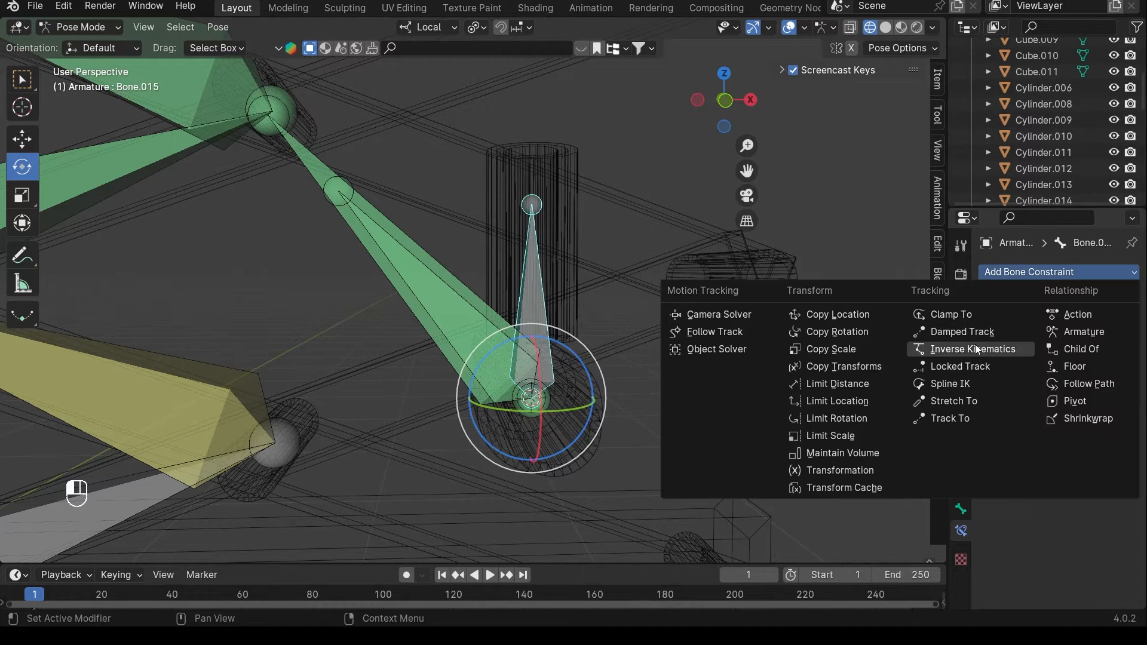
left_click(959, 328)
left_click(1106, 322)
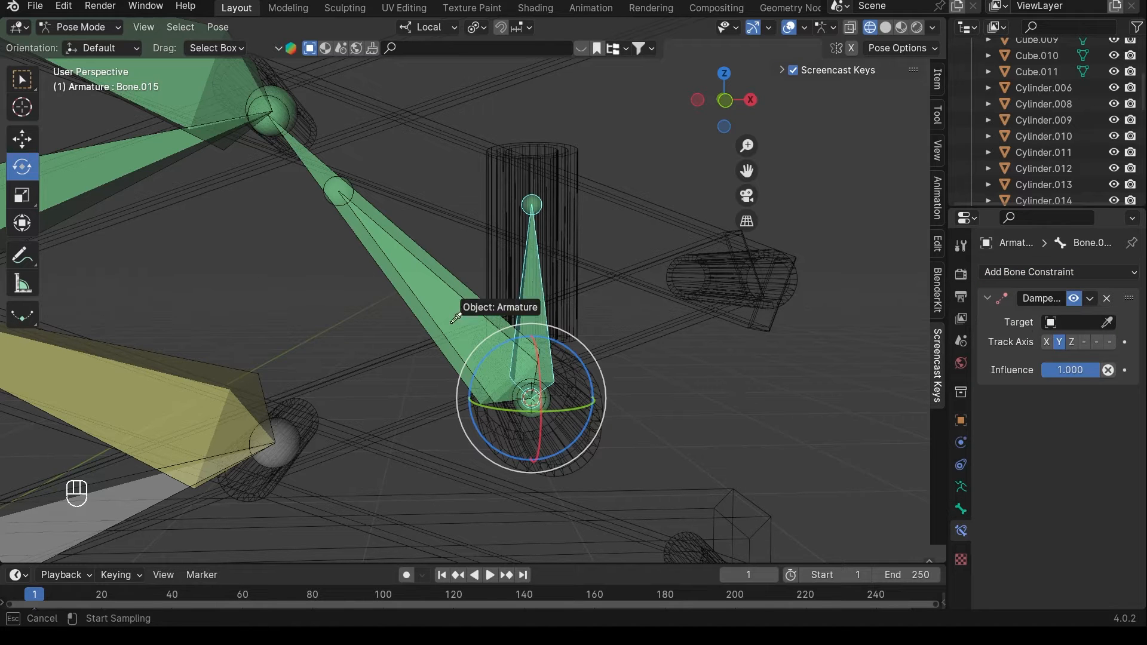
left_click(531, 299)
left_click(1073, 338)
scroll(1016, 490, "down", 5)
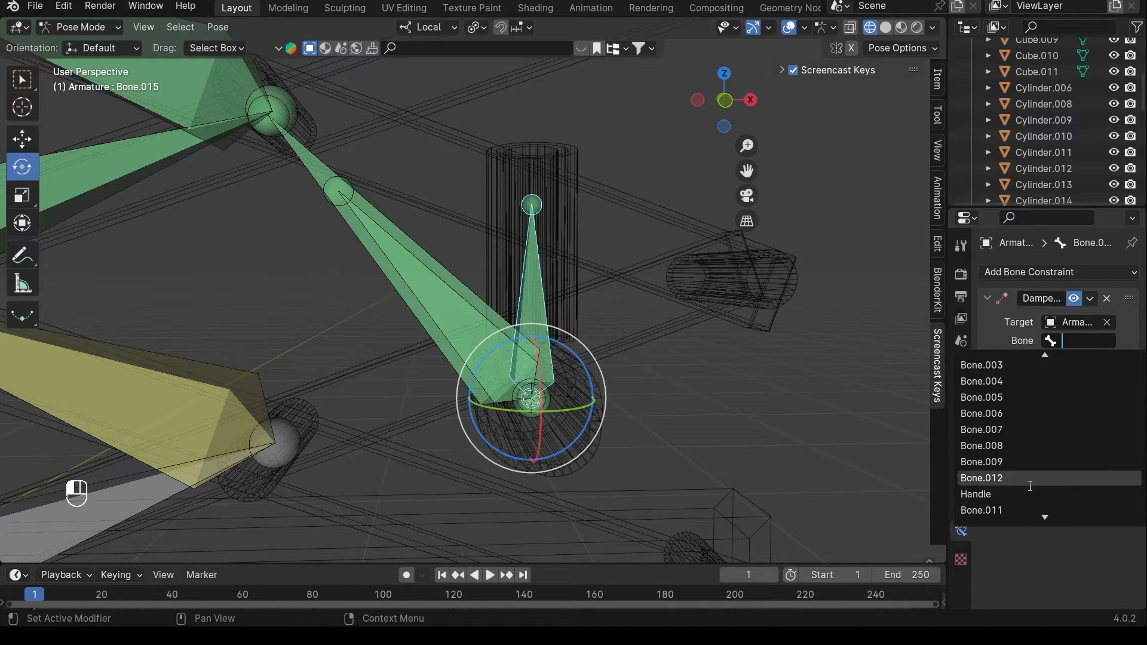
left_click(1011, 511)
- Test-move the Handle bone to check how the cylinder bones follow the scissor lift, then cancel the move
scroll(597, 341, "down", 3)
middle_click_drag(575, 292, 410, 273, "shift")
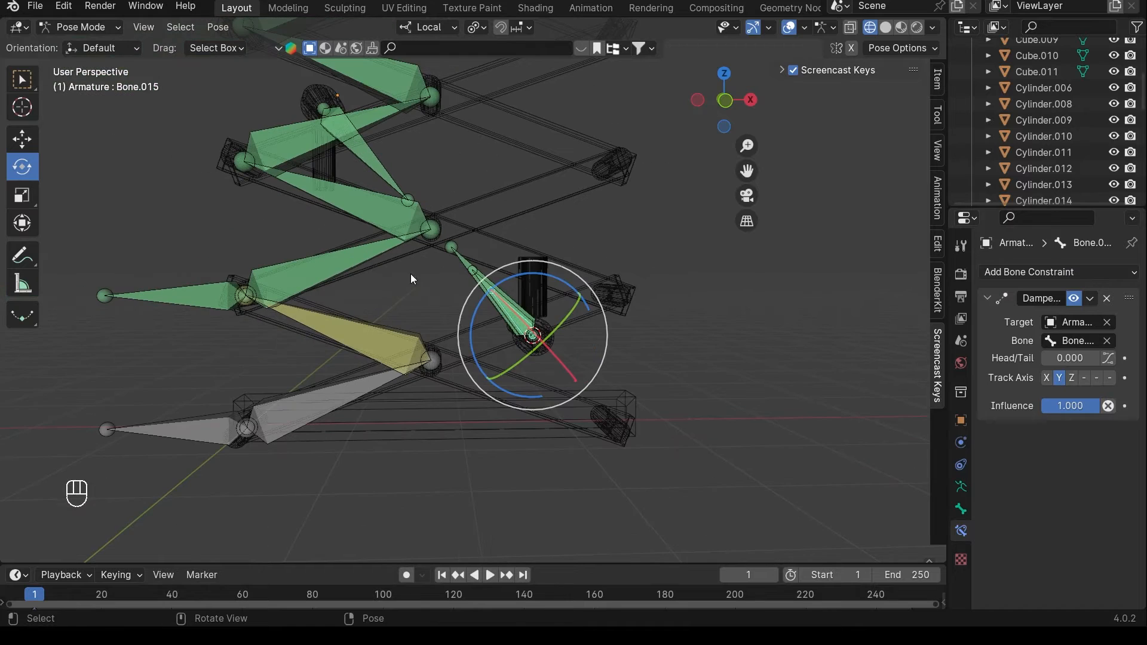
left_click(209, 285)
scroll(211, 284, "down", 2)
middle_click_drag(242, 239, 325, 286, "shift")
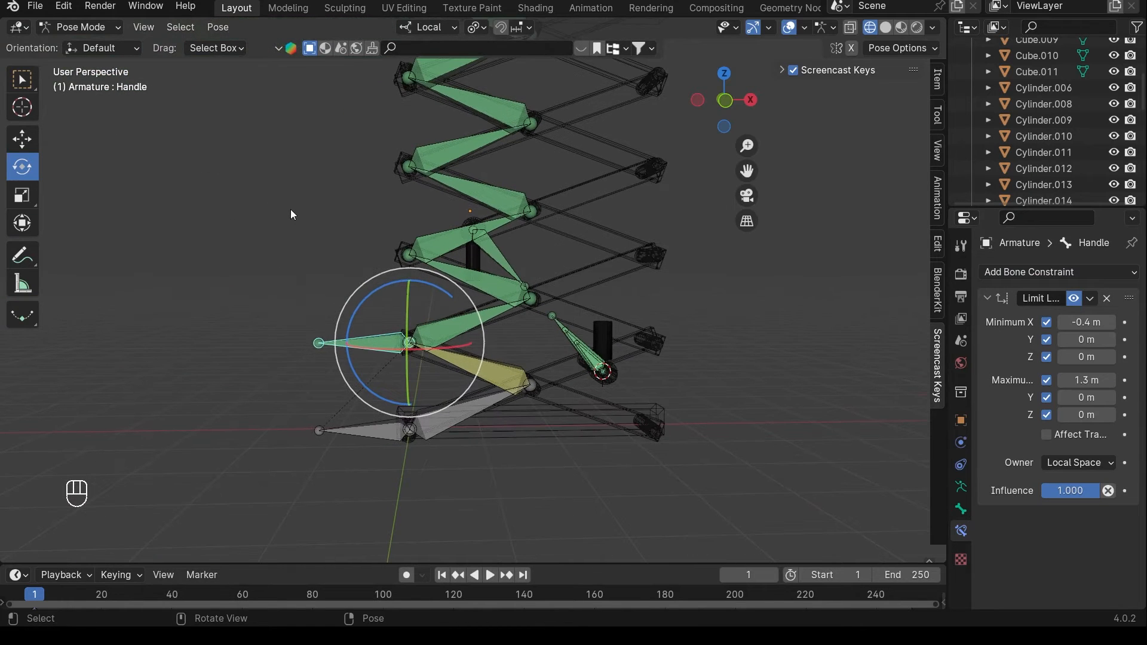
key("g")
key("Escape")
middle_click_drag(498, 242, 501, 275, "shift")
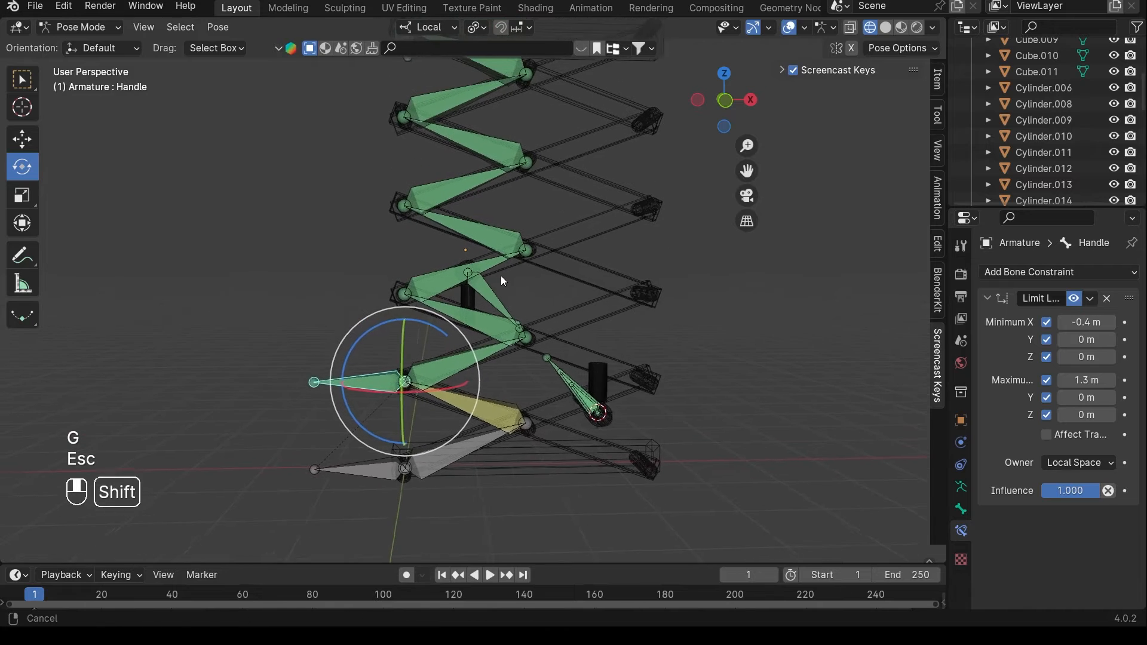
- In Edit Mode, parent the upper cylinder bone to the scissor bone at its base, Bone.004, with Keep Offset
scroll(503, 270, "up", 2)
left_click(72, 25)
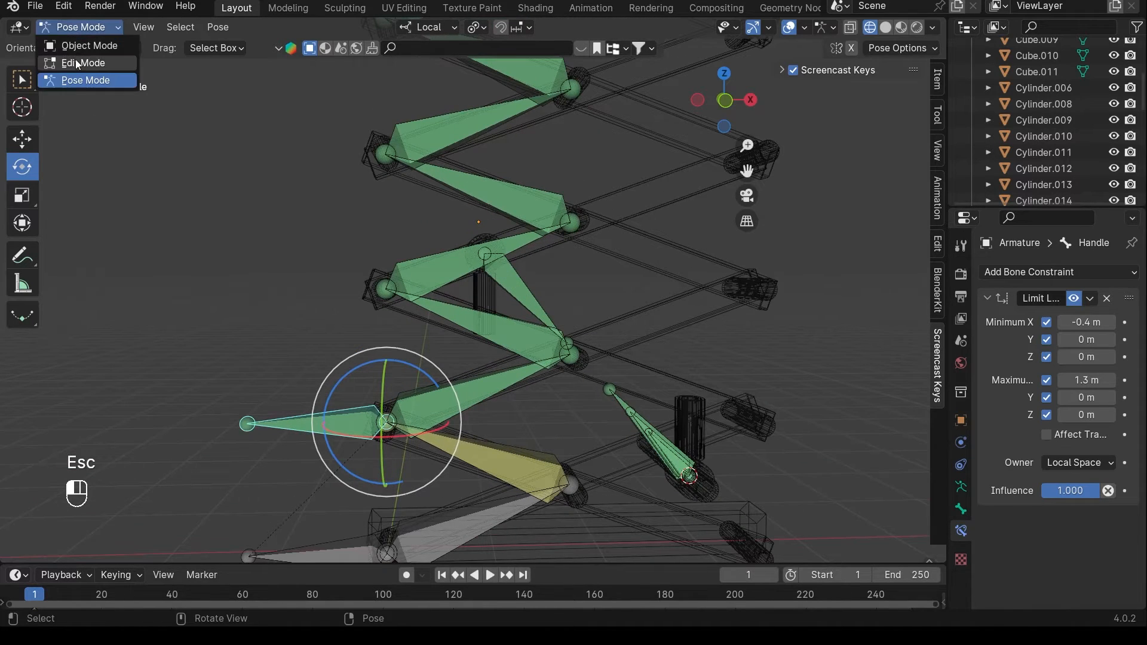
left_click(66, 62)
left_click(484, 204)
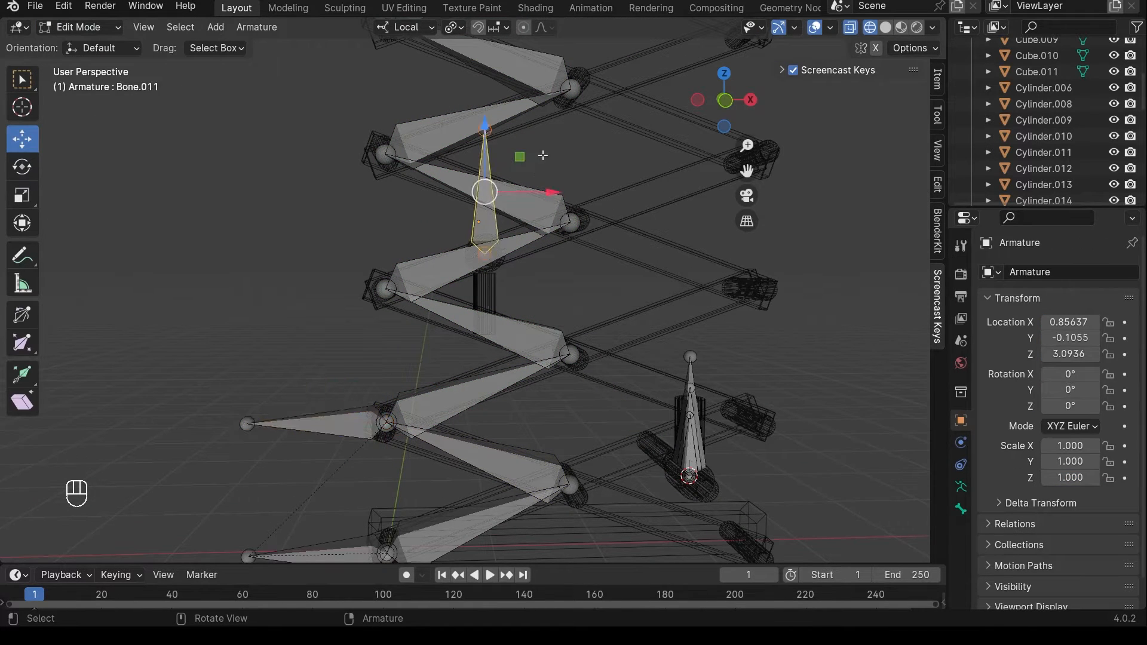
middle_click_drag(538, 212, 521, 281, "shift")
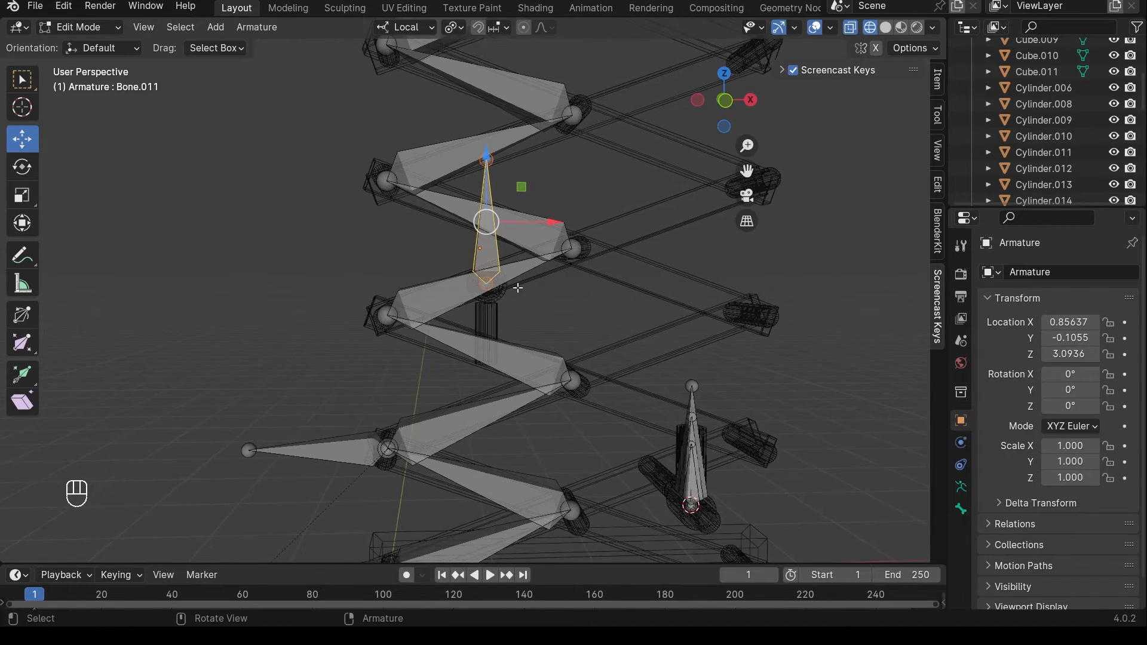
scroll(448, 281, "up", 2)
left_click(450, 286, "shift")
middle_click_drag(450, 286, 462, 273)
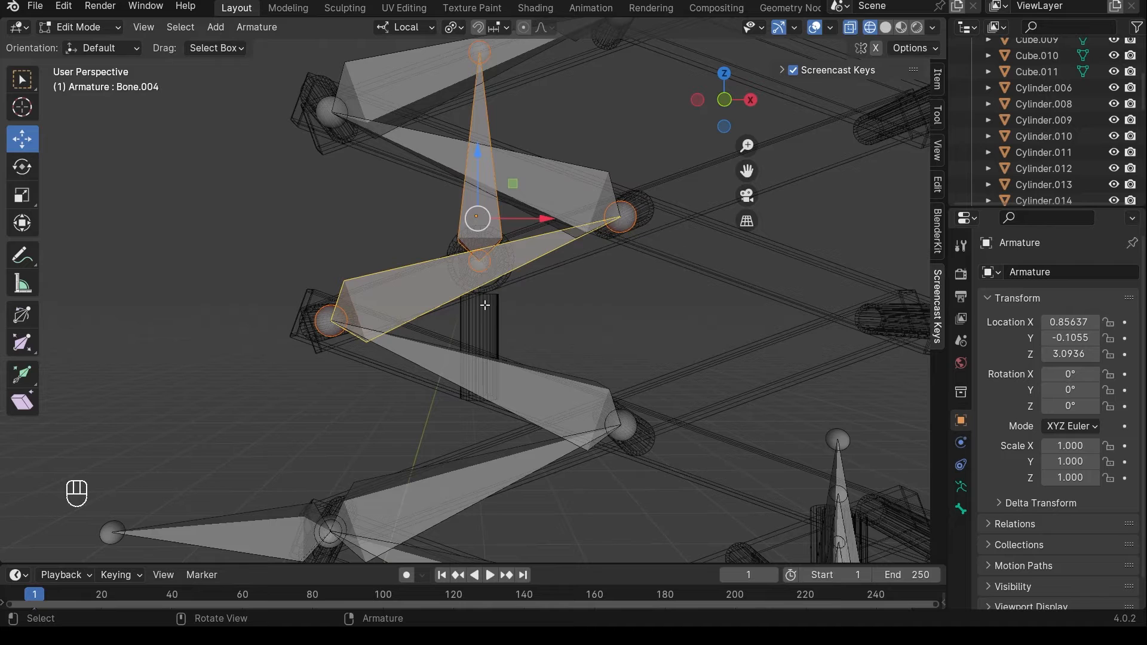
key("ctrl")
key("ctrl+p")
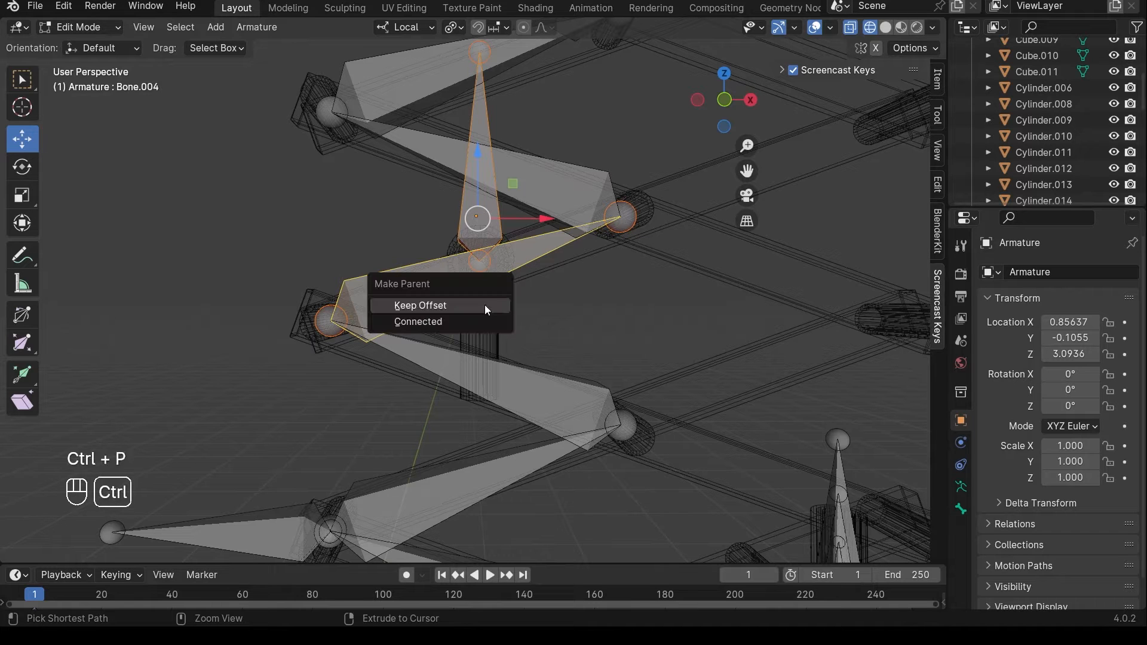
left_click(485, 304)
- Parent all three lower cylinder bones to the lowest scissor bone with Keep Offset
scroll(449, 298, "down", 3)
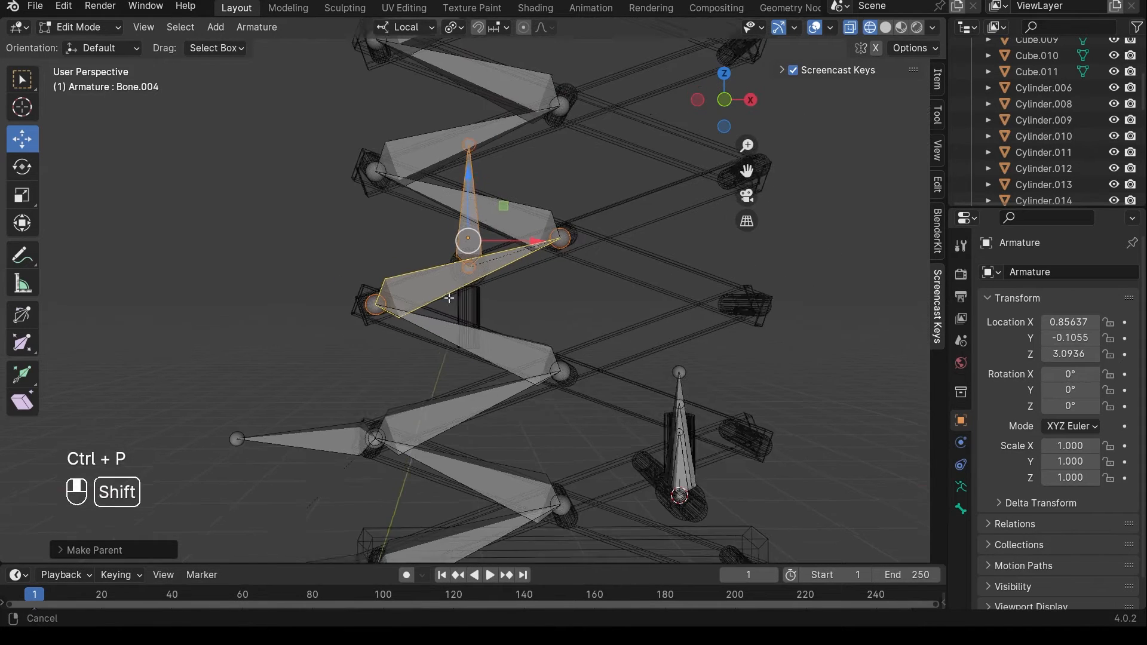
middle_click_drag(450, 298, 315, 205, "shift")
middle_click_drag(552, 333, 477, 276, "shift")
scroll(432, 289, "up", 3)
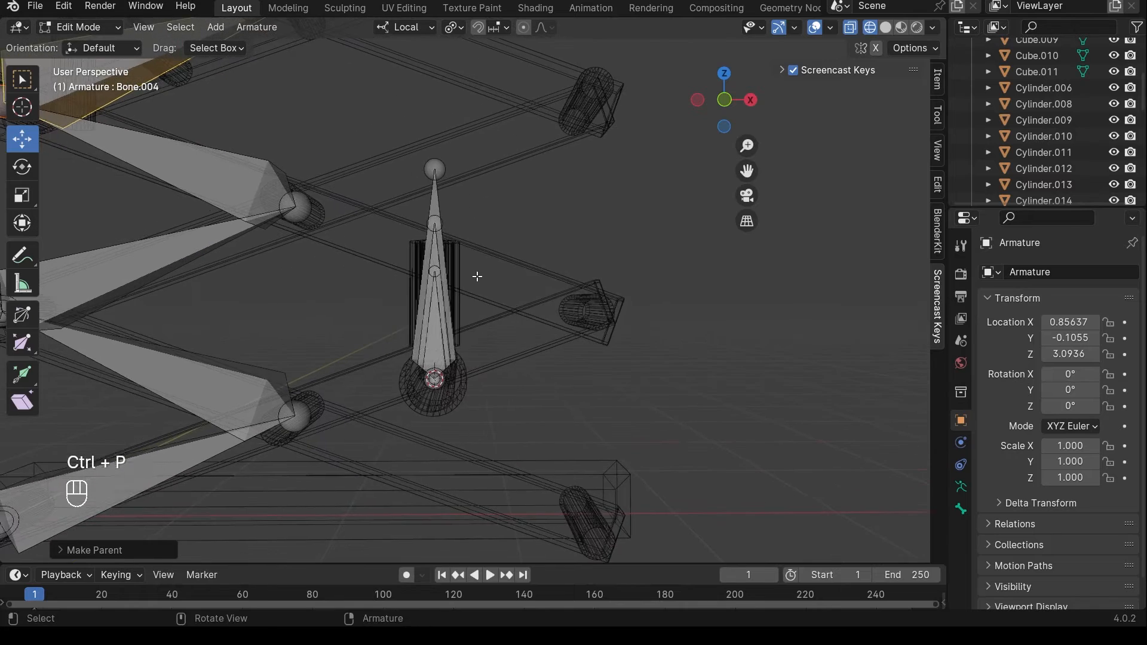
scroll(478, 276, "up", 2)
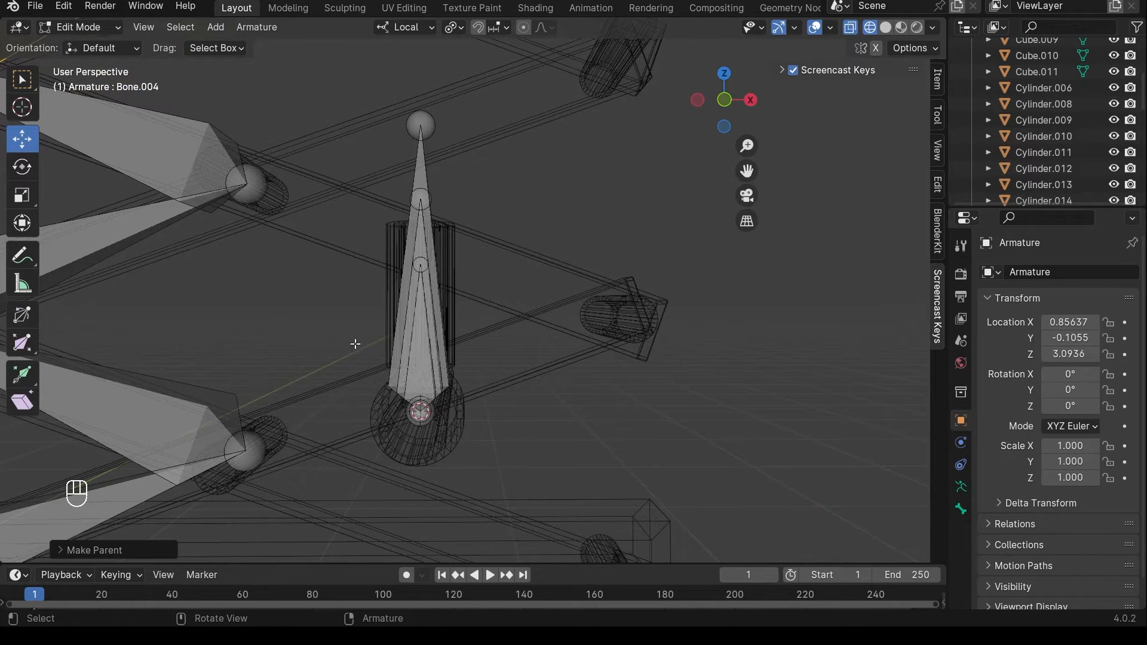
left_click(424, 170)
scroll(418, 304, "down", 3)
scroll(418, 305, "up", 3)
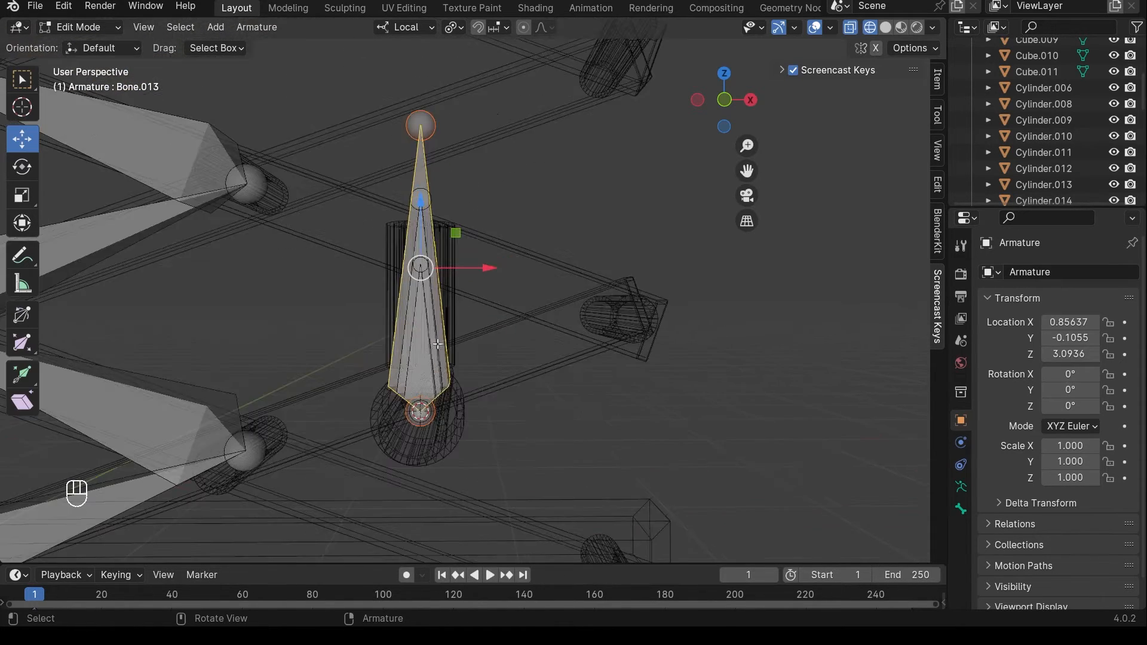
left_click_drag(558, 104, 338, 479)
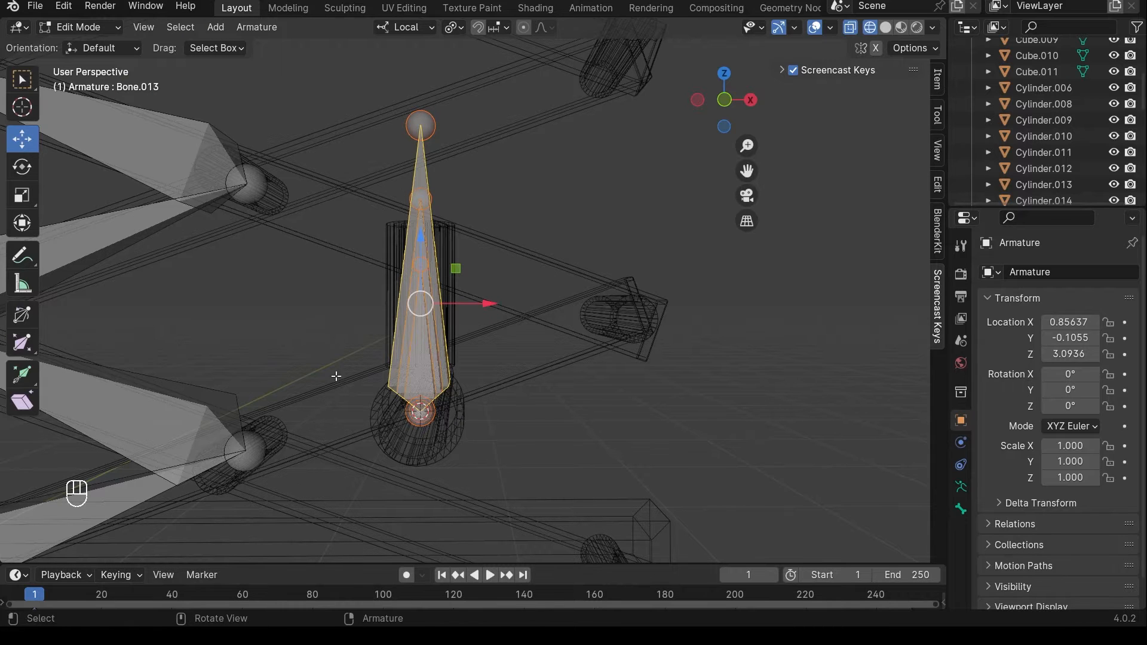
scroll(435, 241, "down", 7)
middle_click_drag(509, 257, 553, 227, "shift")
scroll(465, 353, "up", 2)
left_click(379, 336, "shift")
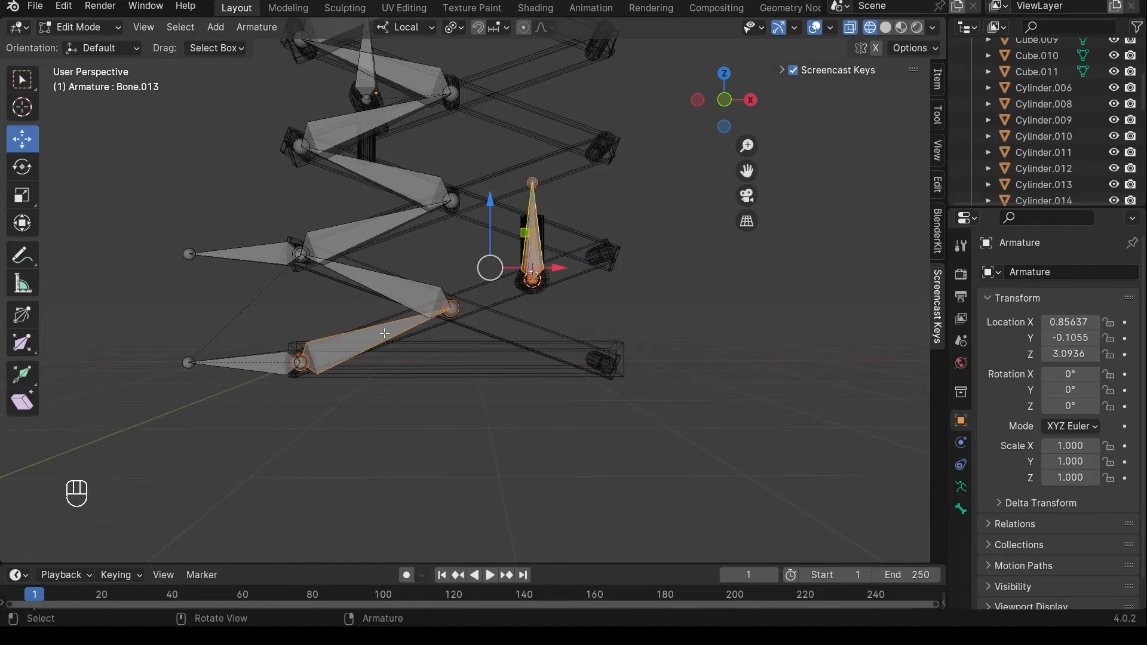
scroll(568, 275, "up", 2)
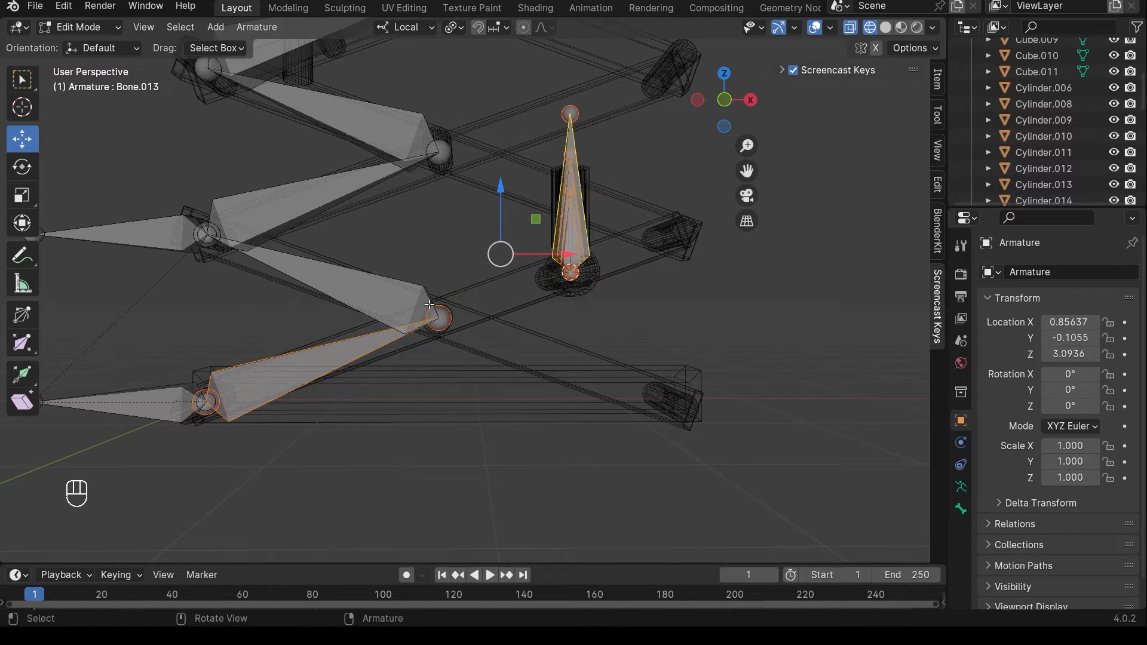
left_click_drag(544, 105, 610, 302)
left_click(333, 365, "shift")
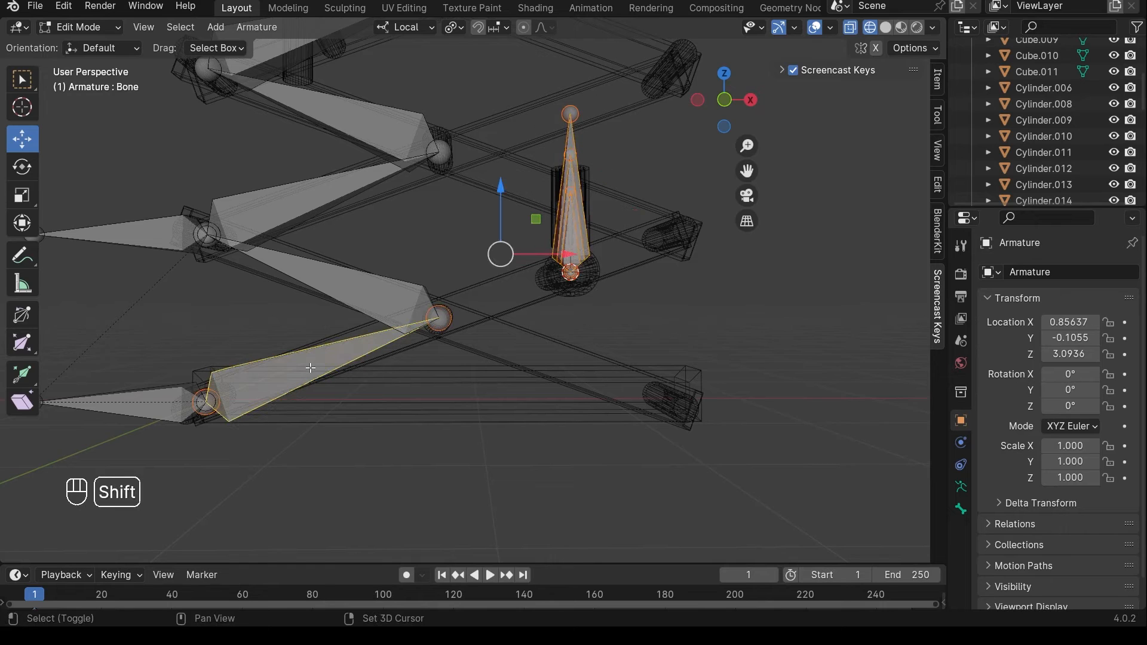
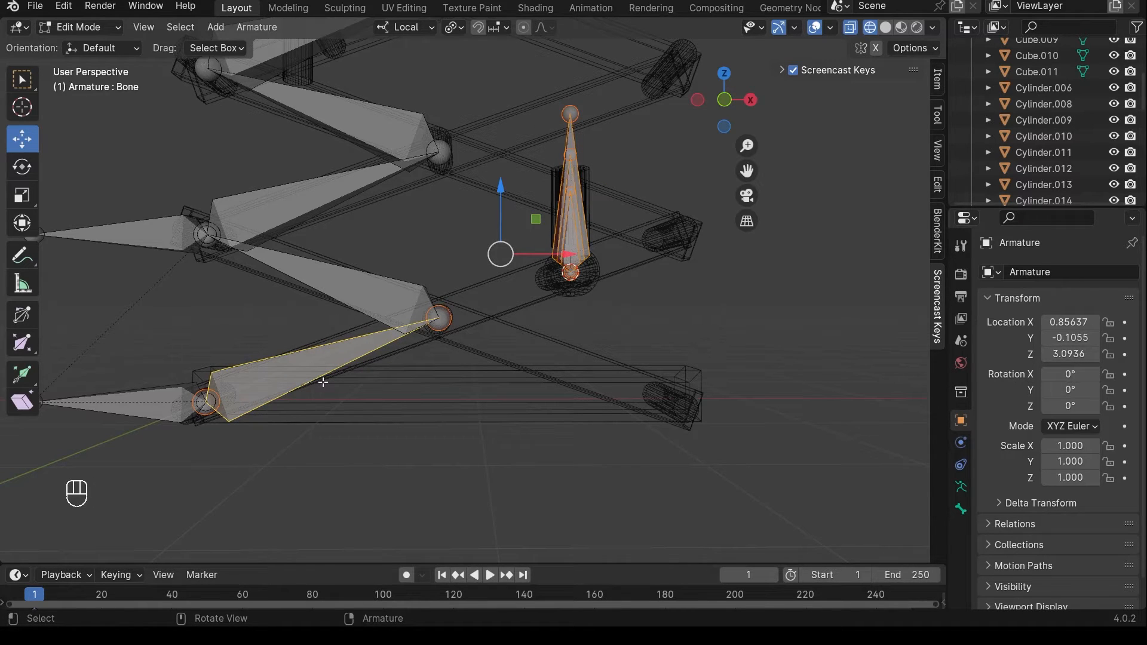
key("ctrl+p")
left_click(323, 382)
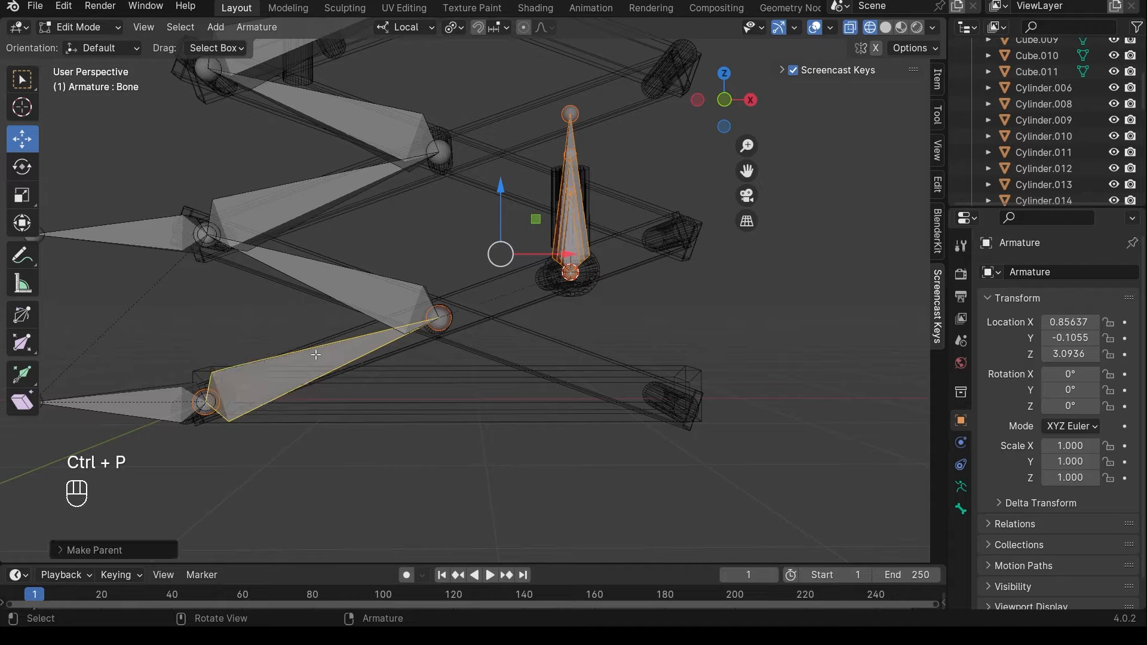
- Return to Pose Mode and test-move the Handle bone to check the parented cylinder bones
key("ctrl+Tab")
left_click(192, 311)
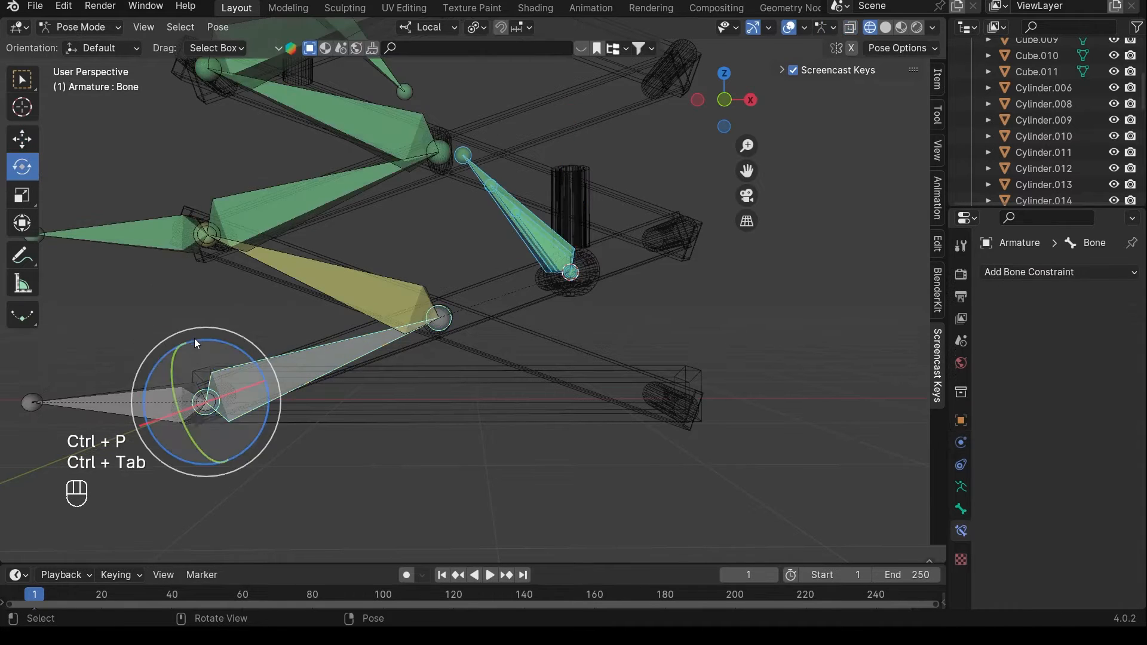
middle_click_drag(194, 338, 350, 368, "shift")
left_click(365, 274)
scroll(366, 275, "down", 3)
middle_click_drag(478, 289, 457, 335, "shift")
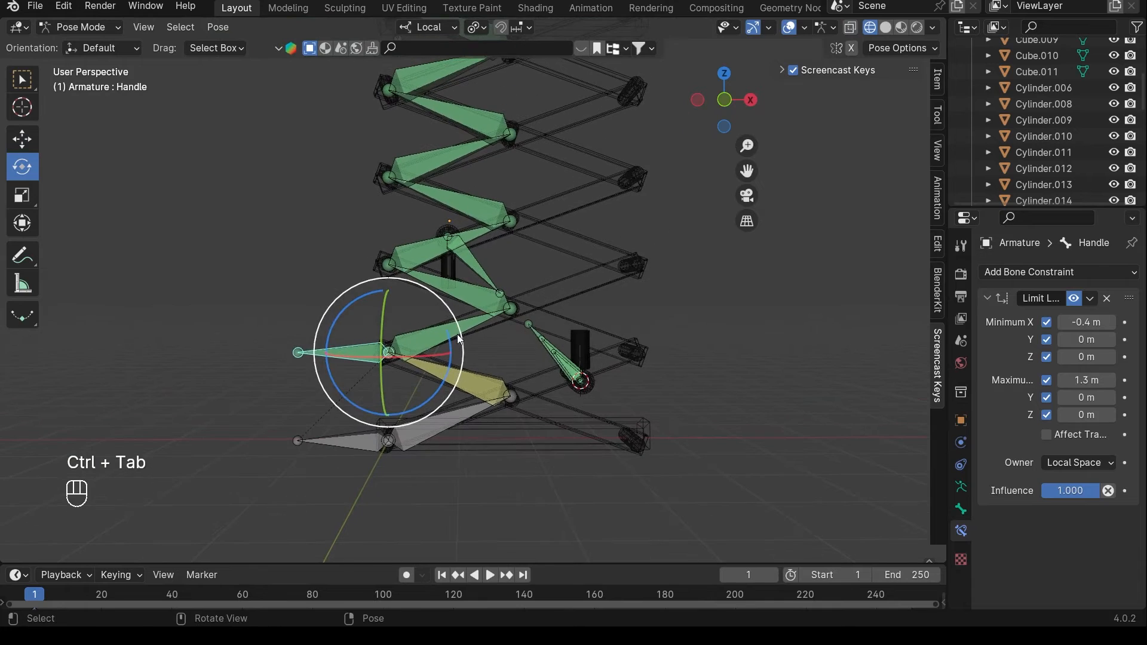
key("g")
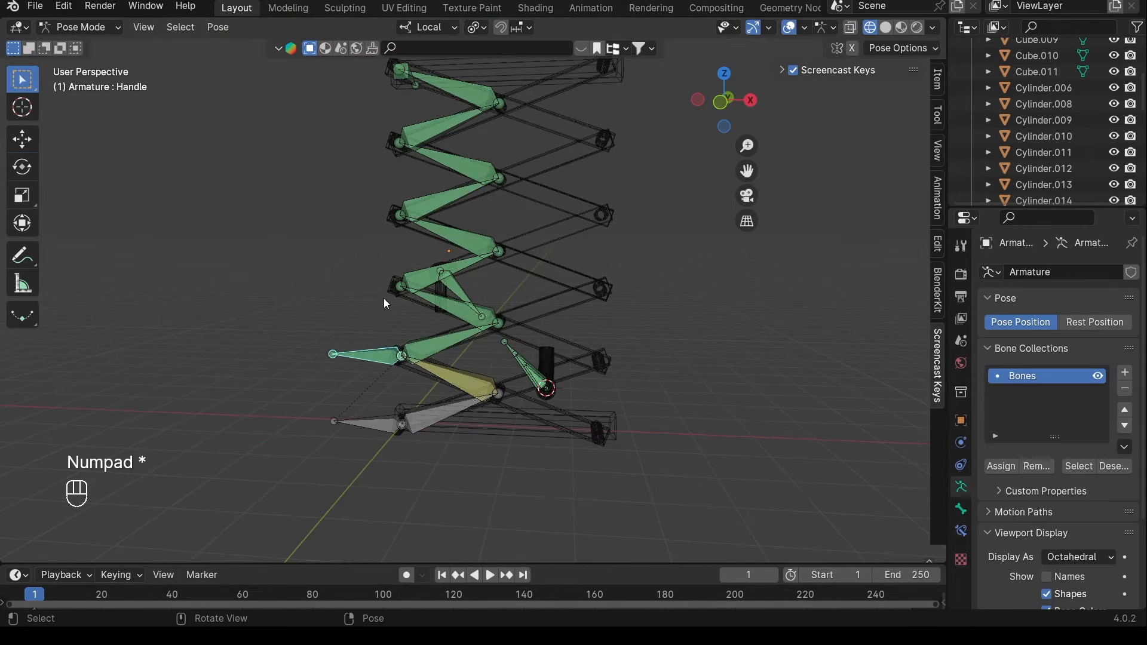
- Examine the three nested lower cylinder bones and their alignment with the upper cylinder bone
scroll(403, 285, "up", 2)
middle_click_drag(484, 338, 459, 196, "shift")
scroll(615, 275, "up", 3)
middle_click_drag(602, 257, 553, 302, "shift")
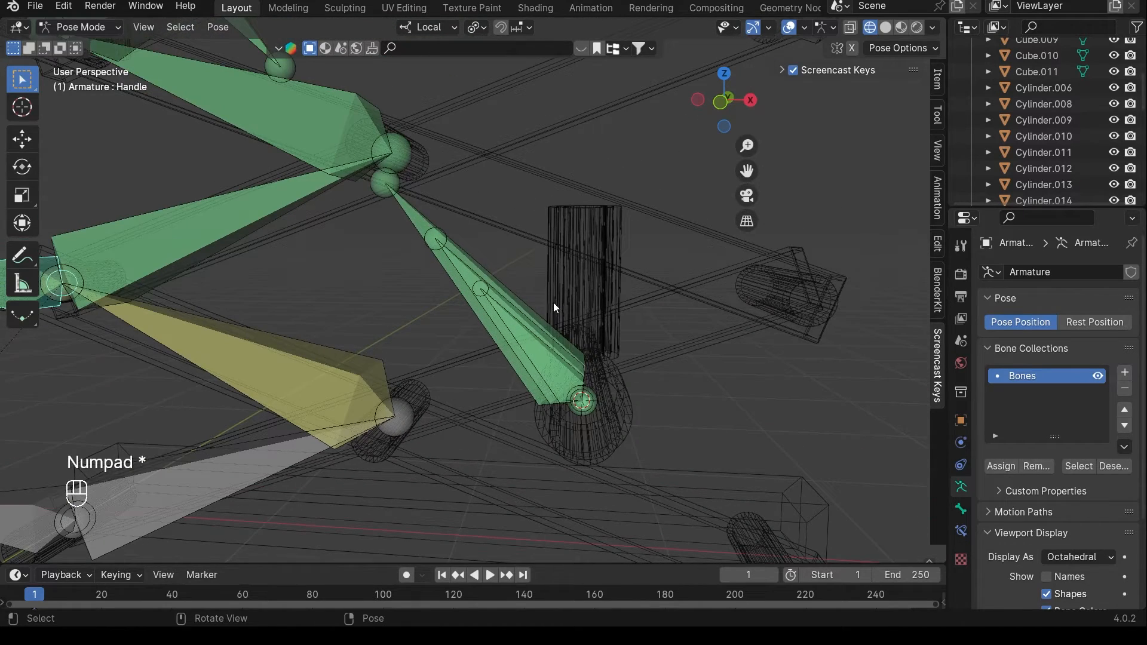
left_click(461, 272)
left_click(508, 321)
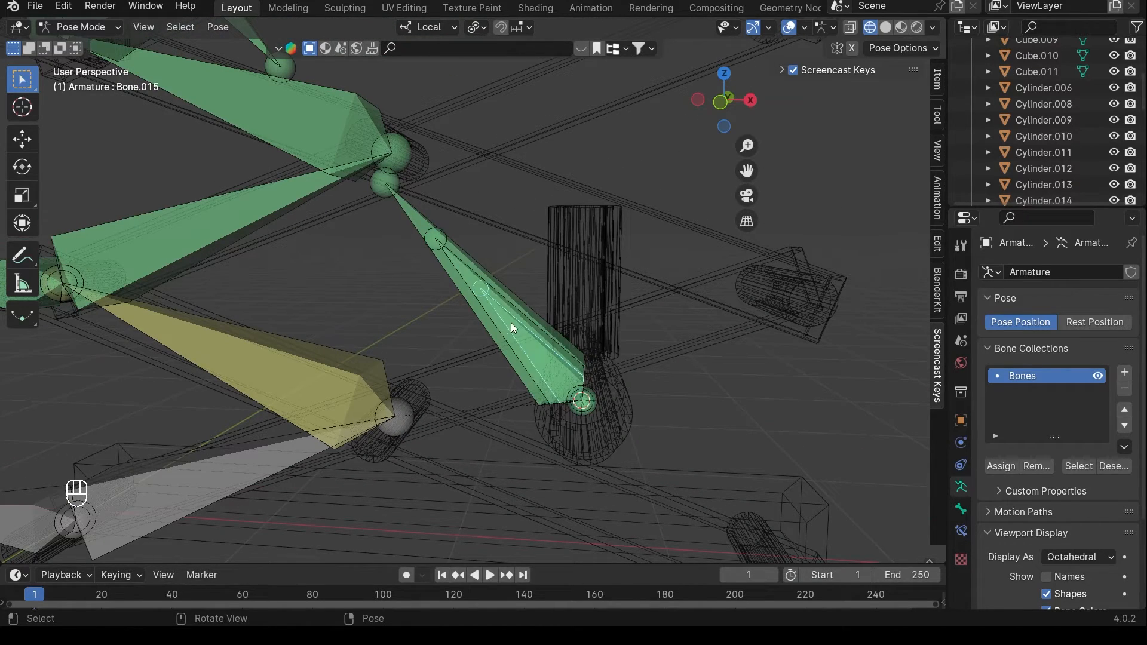
middle_click_drag(480, 278, 599, 457, "shift")
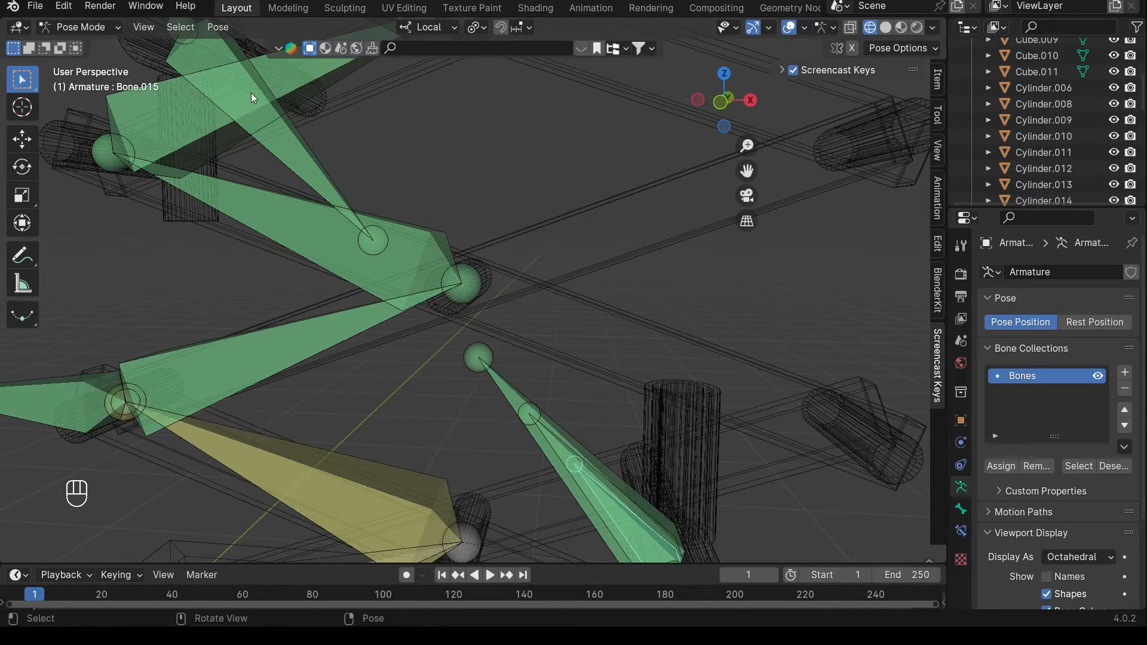
scroll(252, 97, "down", 2)
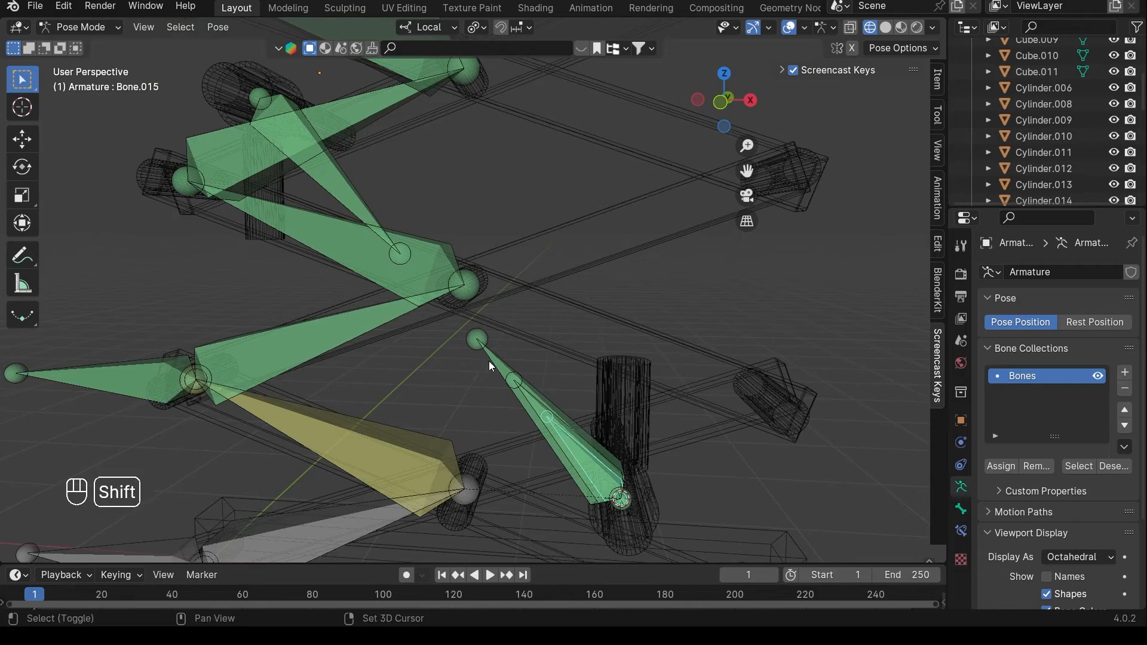
- Add a Copy Transforms constraint to the middle-length lower cylinder bone, Bone.014
middle_click_drag(489, 360, 515, 306, "shift")
left_click(572, 311)
left_click(573, 308)
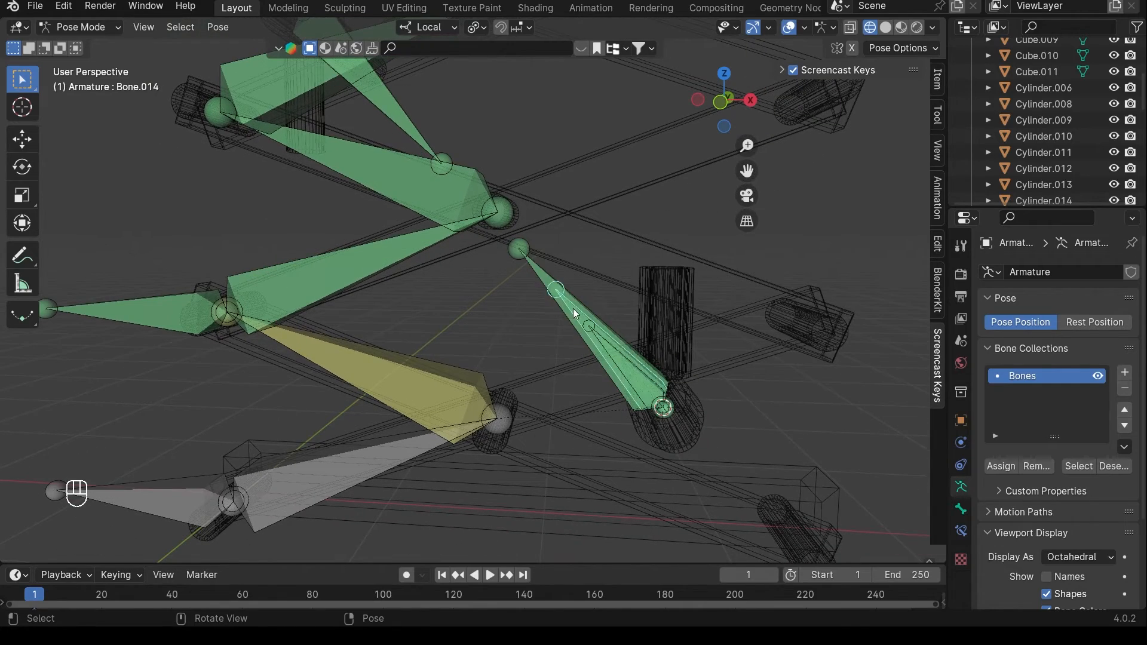
middle_click_drag(579, 313, 515, 256, "shift")
scroll(532, 280, "up", 3)
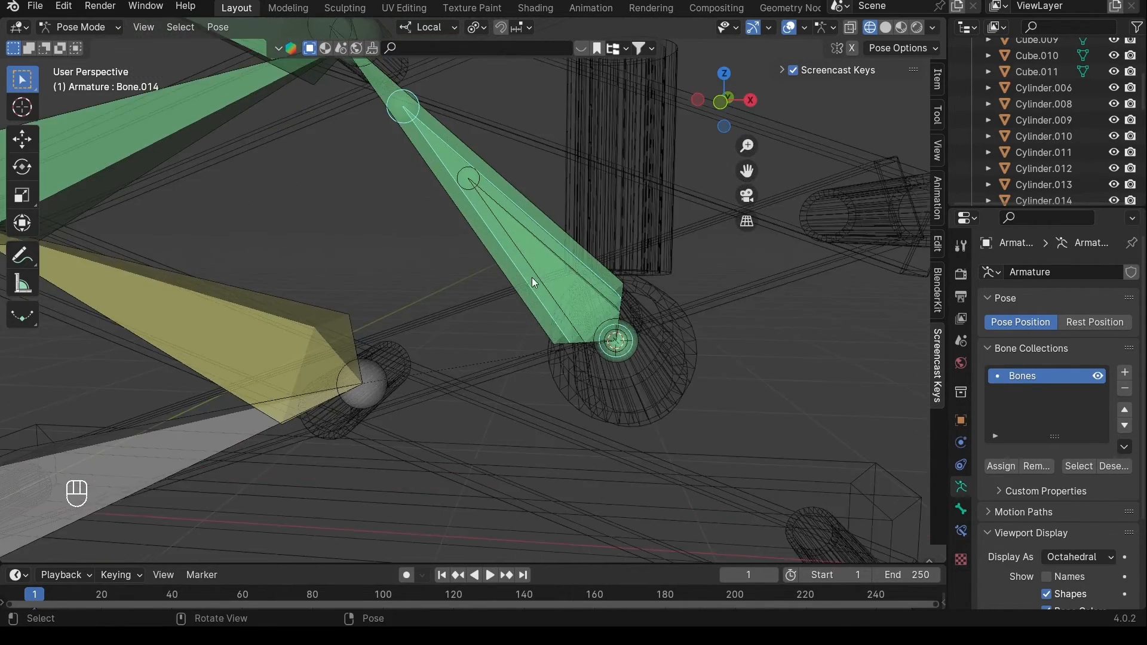
middle_click_drag(532, 212, 506, 297, "shift")
left_click(961, 531)
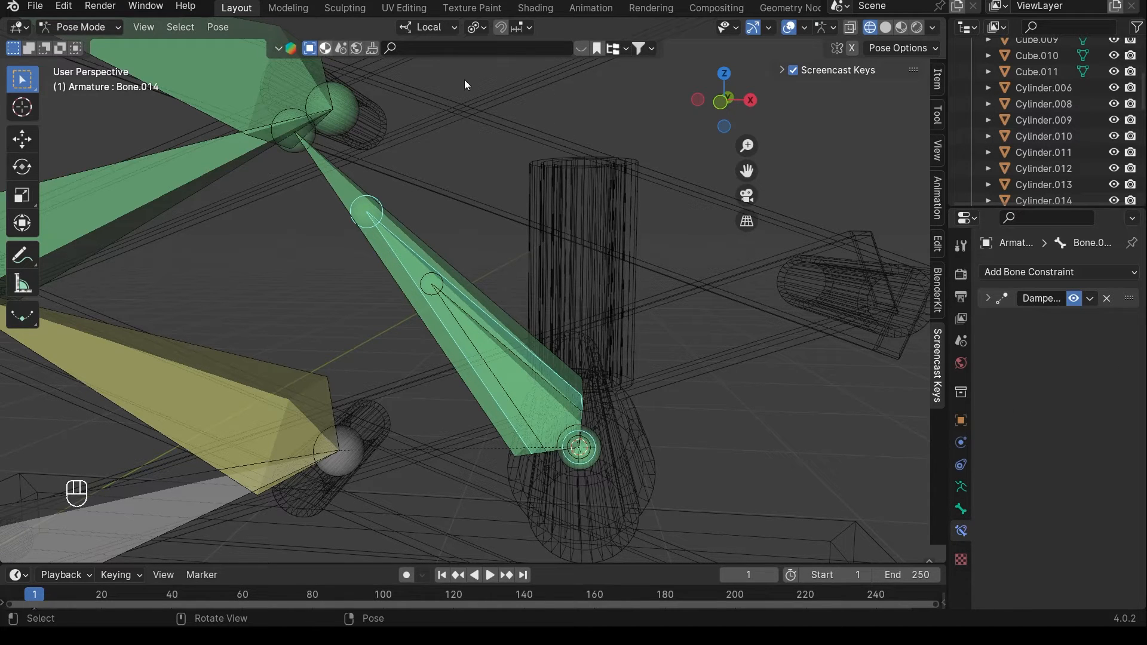
left_click(1018, 272)
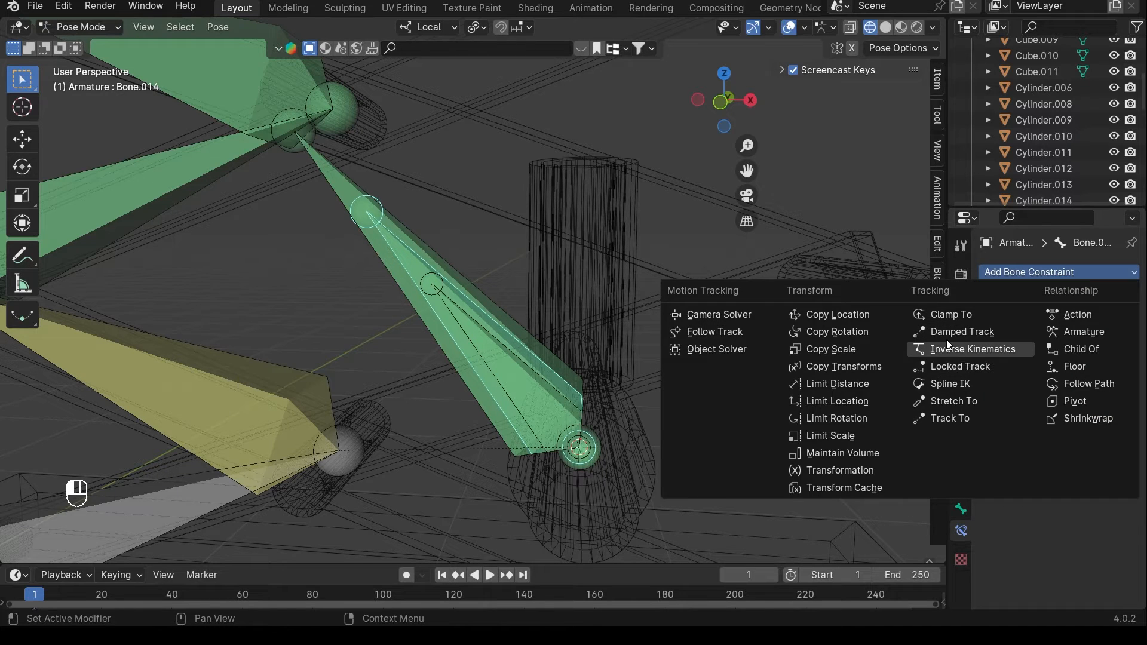
left_click(855, 370)
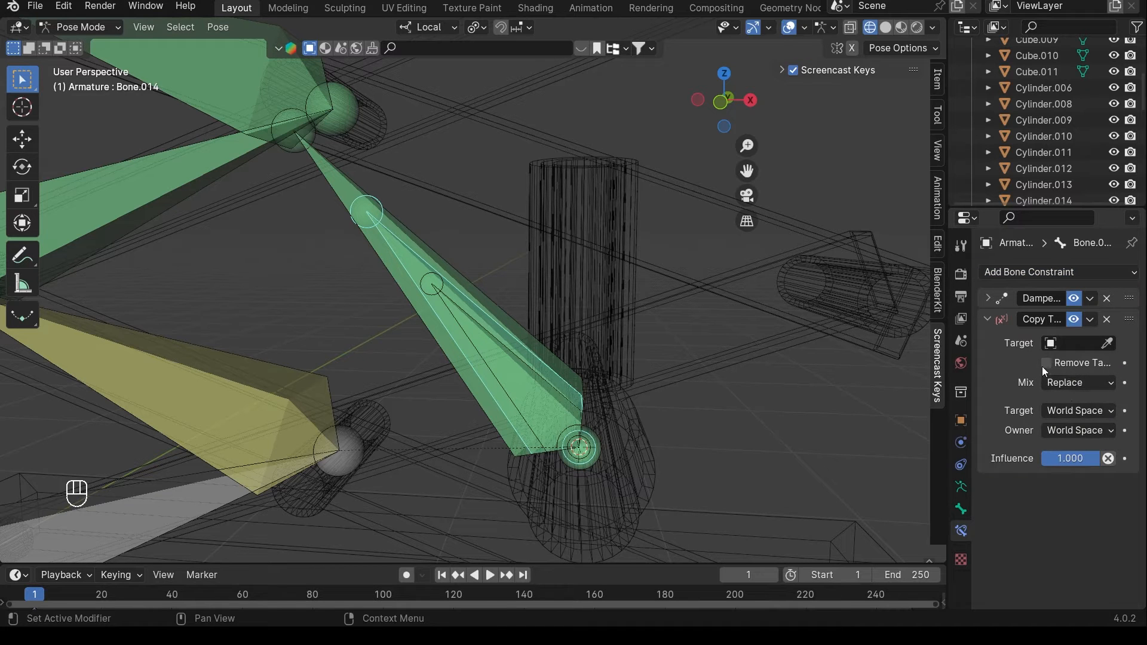
- Target the Copy Transforms constraint at the armature, with the upper cylinder bone as its target bone
middle_click_drag(402, 239, 664, 454, "shift")
scroll(515, 314, "down", 4)
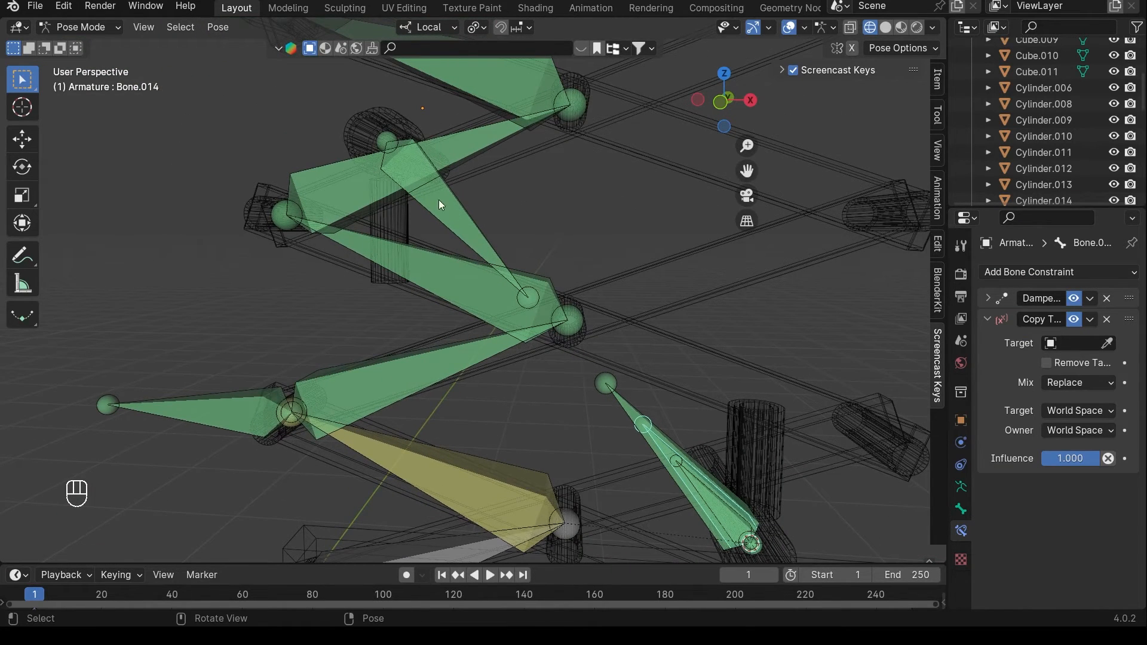
left_click(1113, 340)
left_click(507, 286)
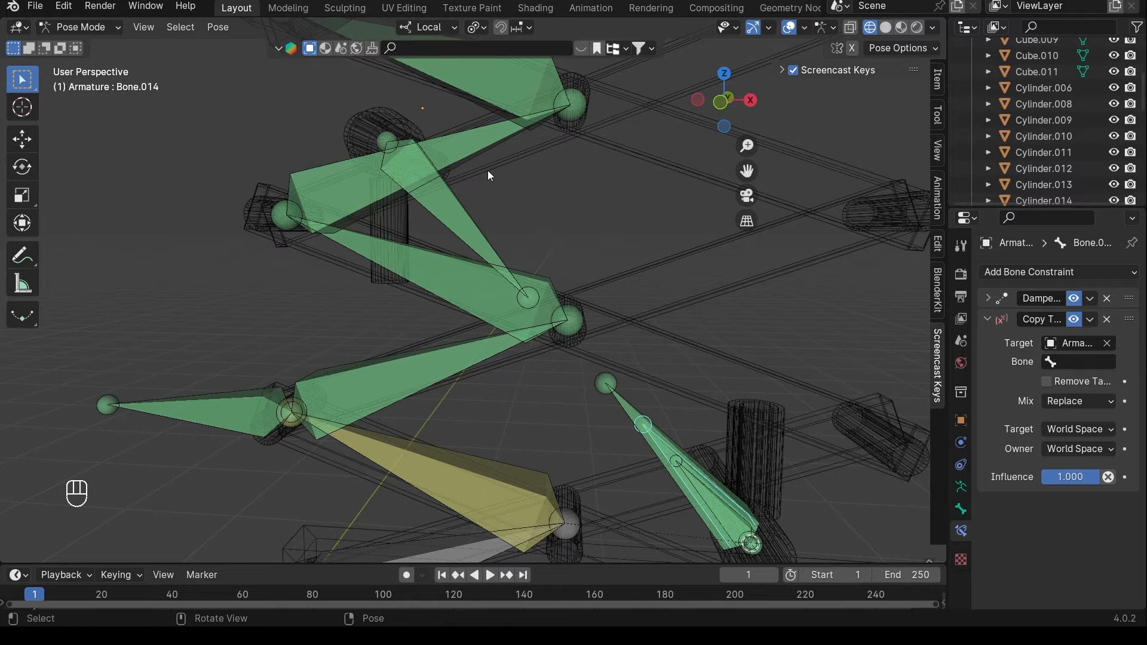
left_click(1085, 362)
scroll(1023, 514, "down", 4)
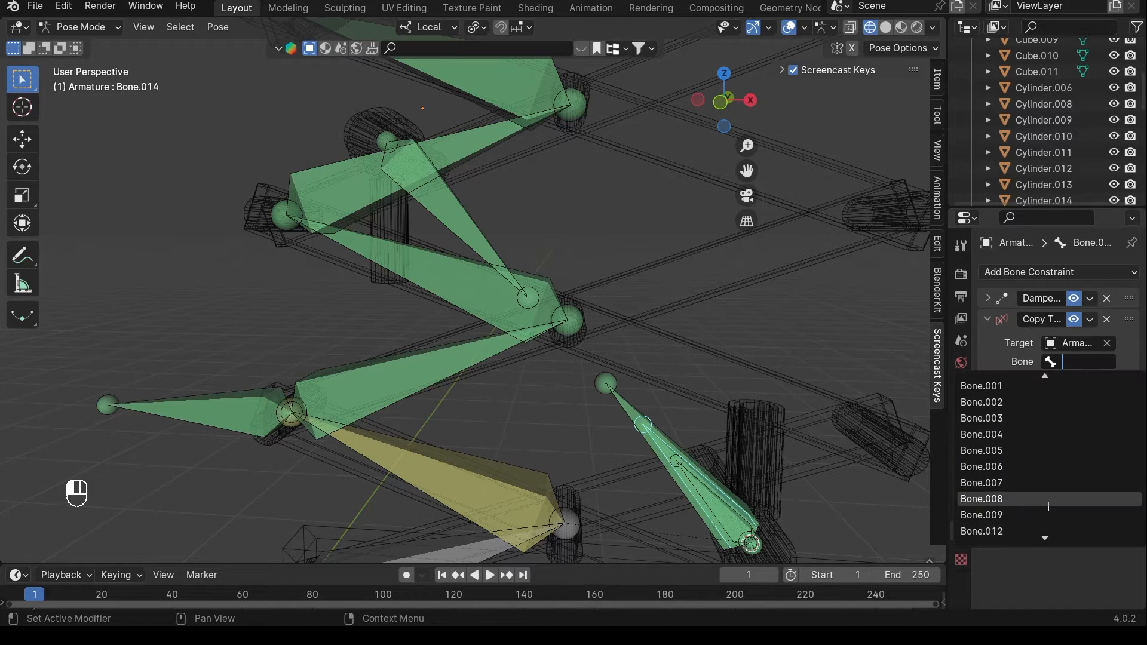
left_click(1002, 483)
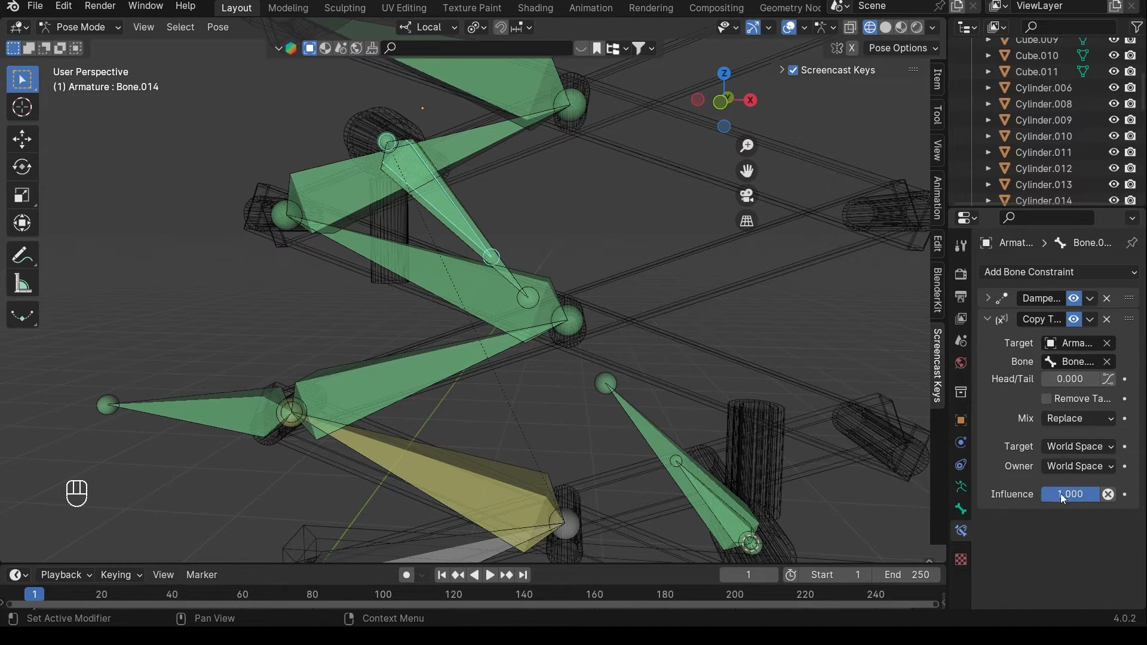
- Set the Copy Transforms constraint's influence on Bone.014 to 0.5
mouse_move(1084, 494)
left_mouse_down()
mouse_move(1033, 494)
mouse_move(1067, 493)
left_mouse_up()
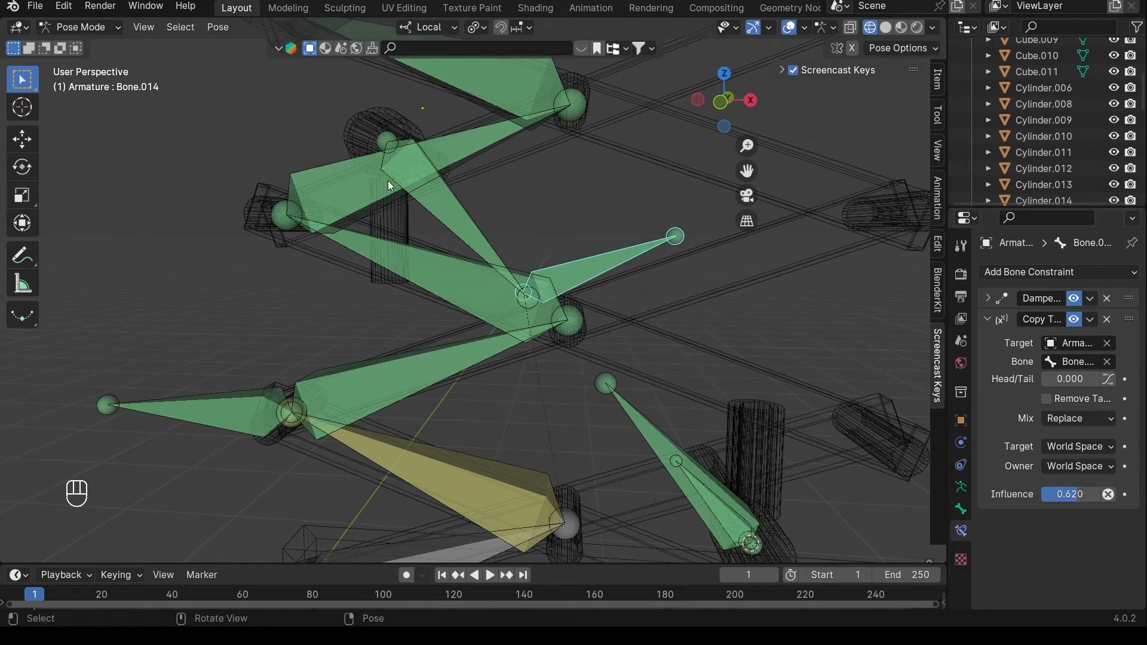
middle_click_drag(463, 213, 372, 193, "shift")
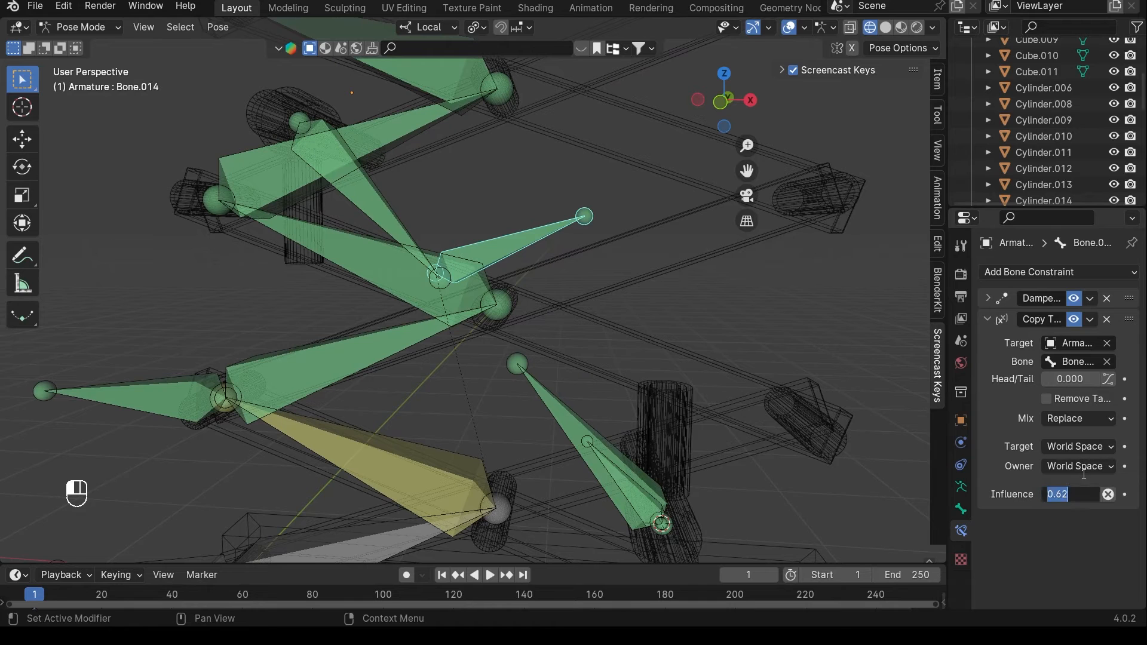
type("0.5")
key("Return")
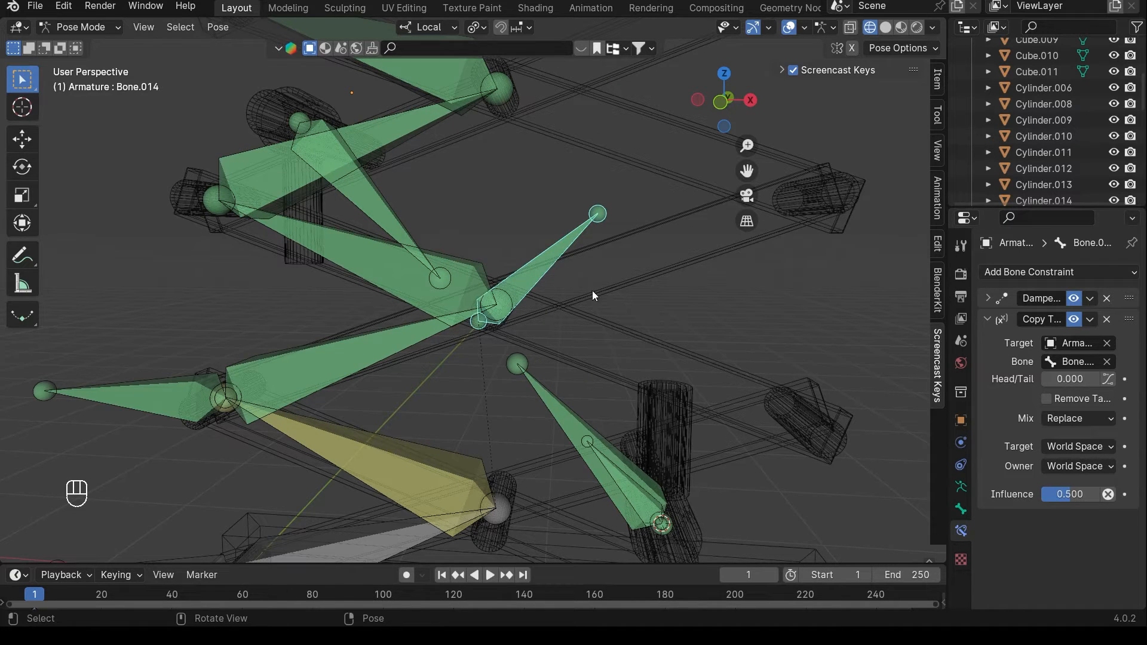
- Move Bone.014's Copy Transforms constraint above its Damped Track constraint and review the settings of both
left_click_drag(1130, 319, 1130, 295)
left_click(988, 300)
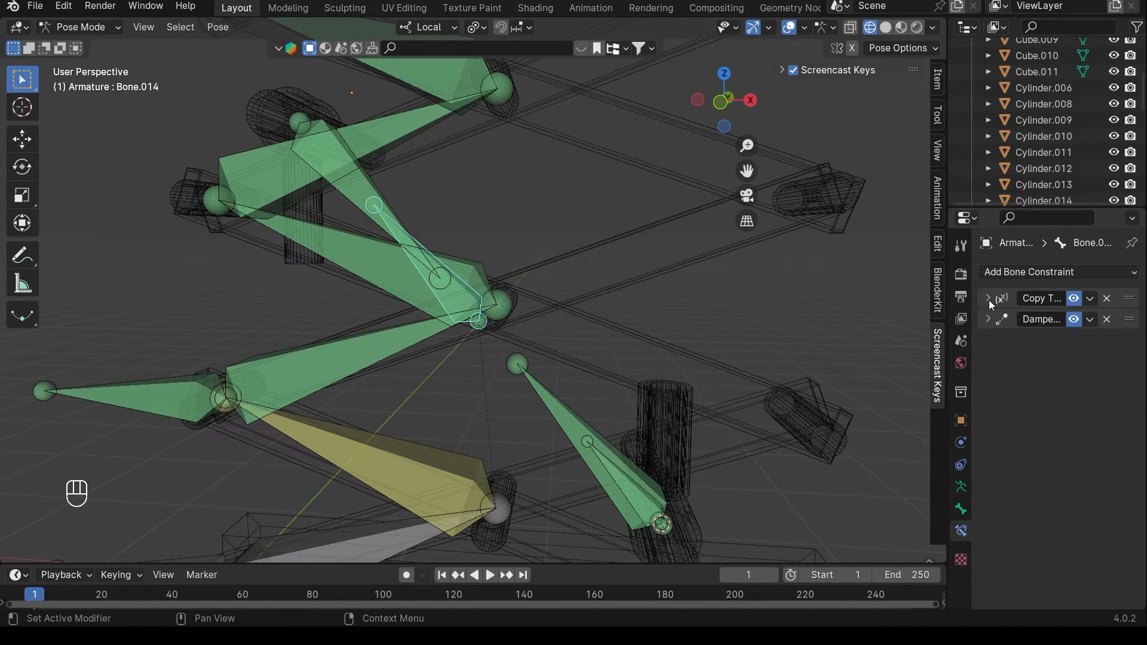
left_click(988, 300)
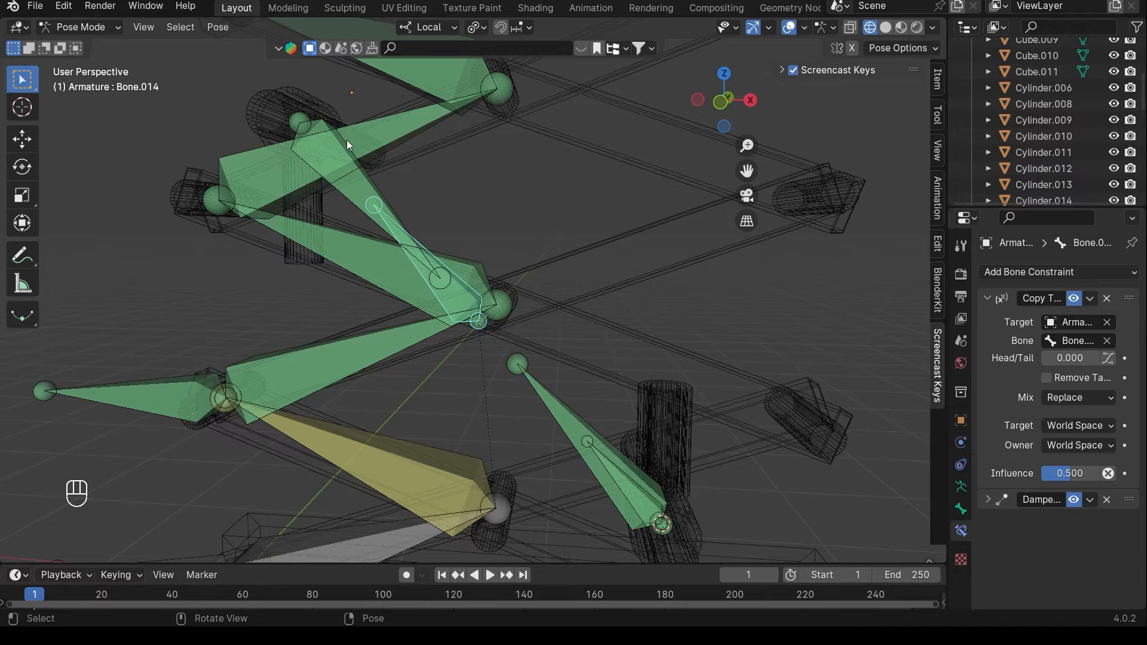
left_click(990, 299)
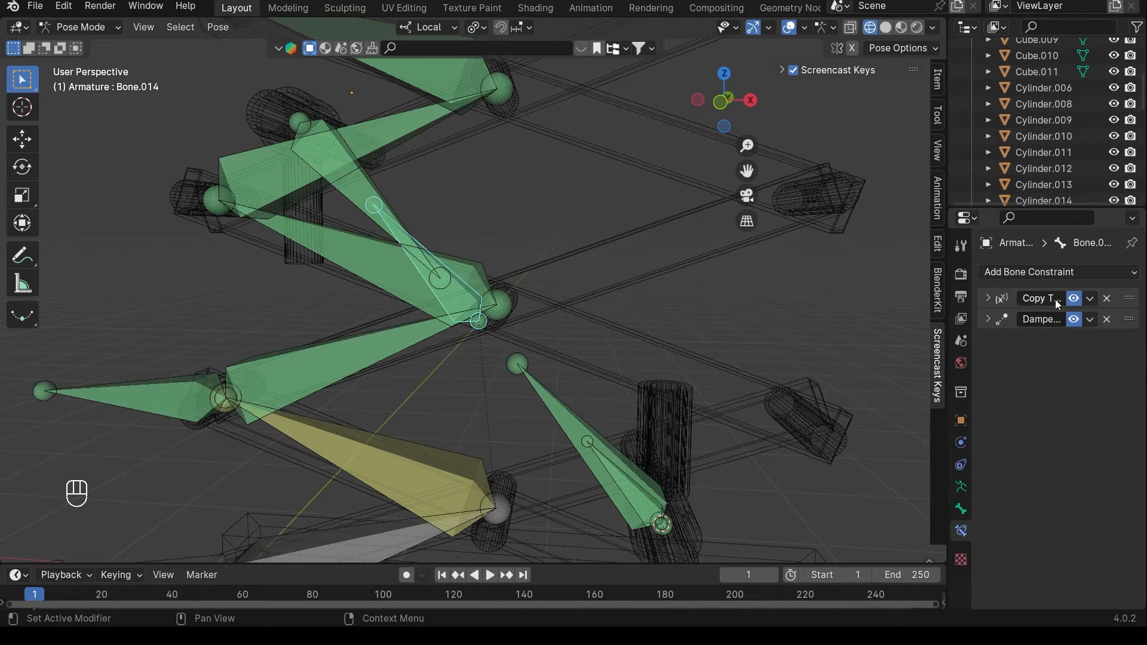
left_click(990, 320)
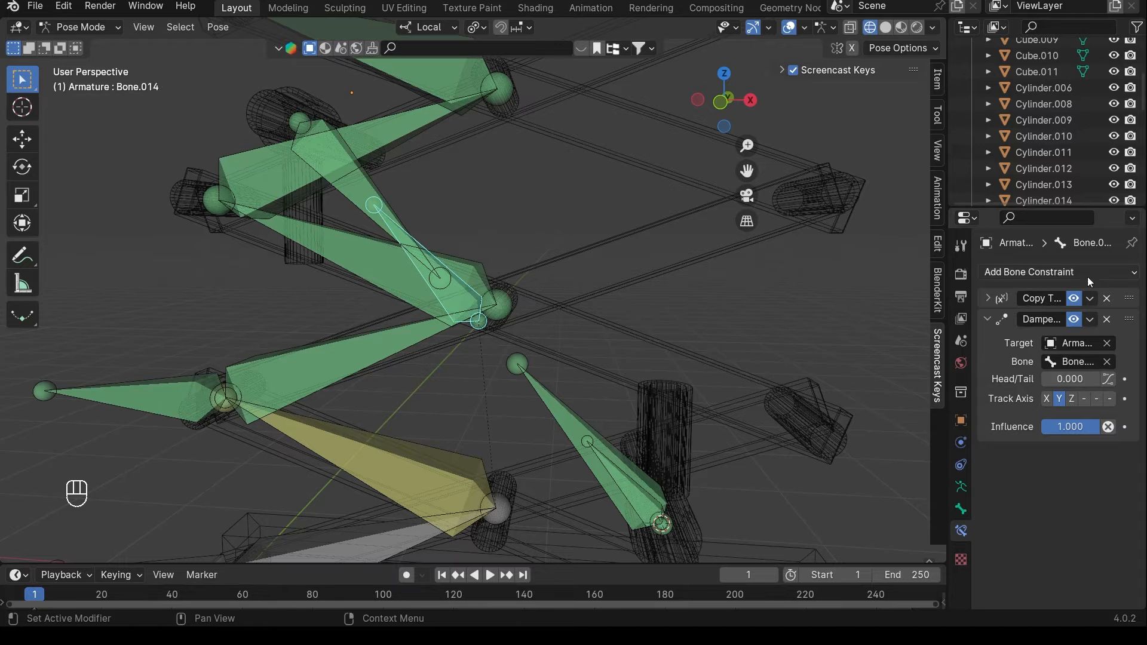
middle_click_drag(593, 391, 537, 289, "shift")
scroll(541, 290, "up", 2)
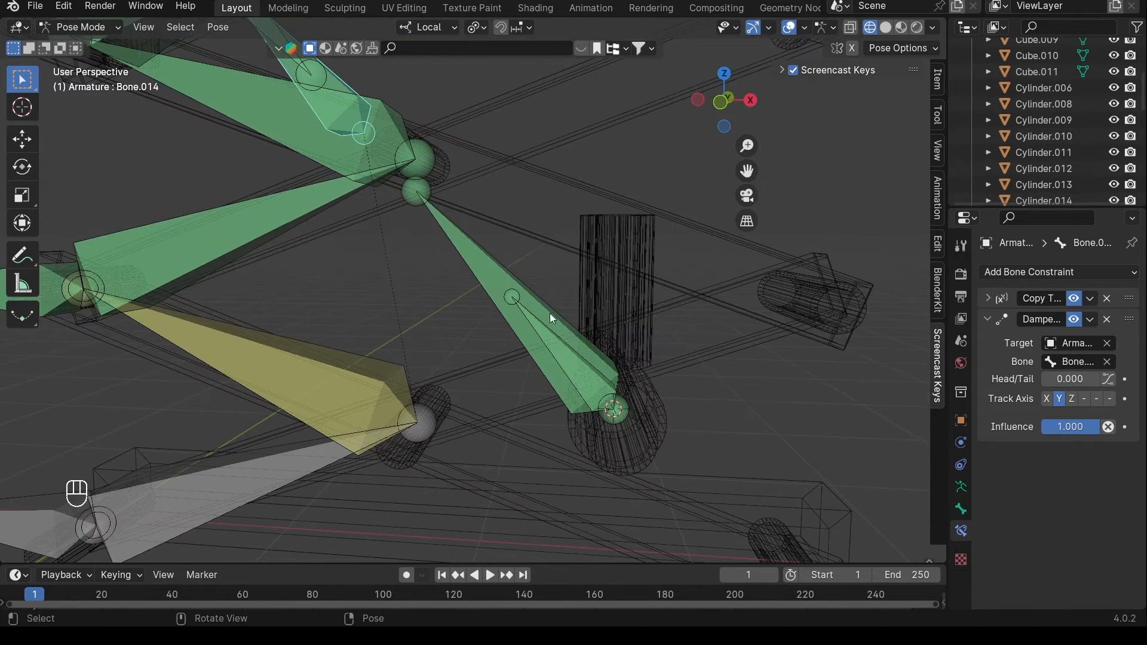
- Add a Copy Transforms constraint to Bone.015, targeting Bone.011 of the armature
left_click(558, 355)
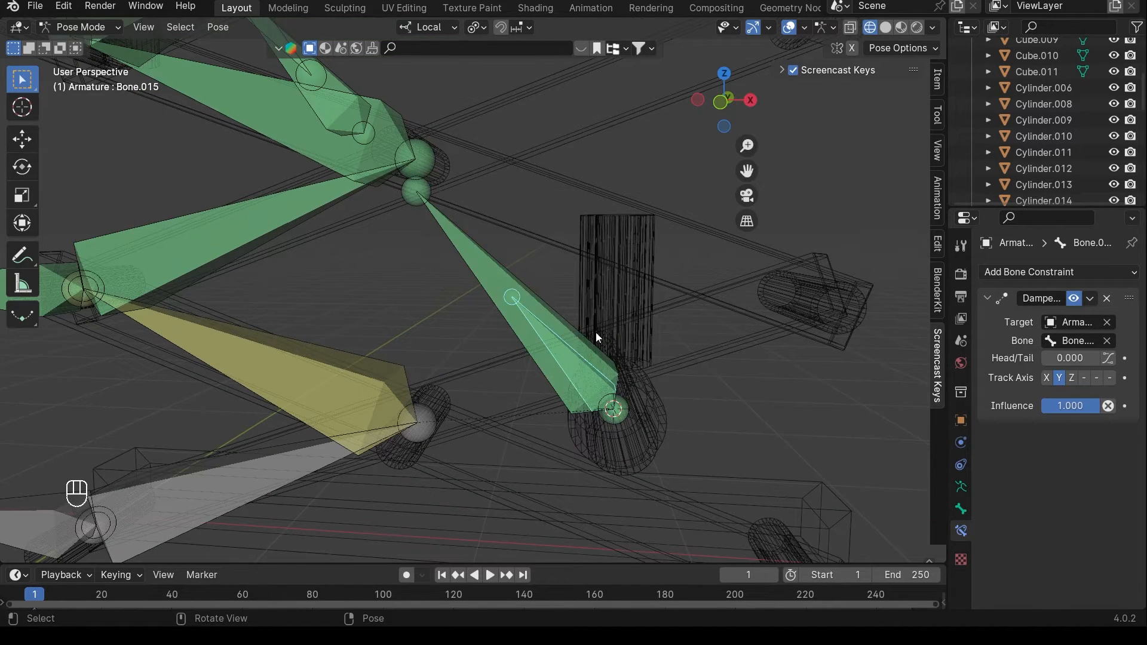
left_click(1033, 274)
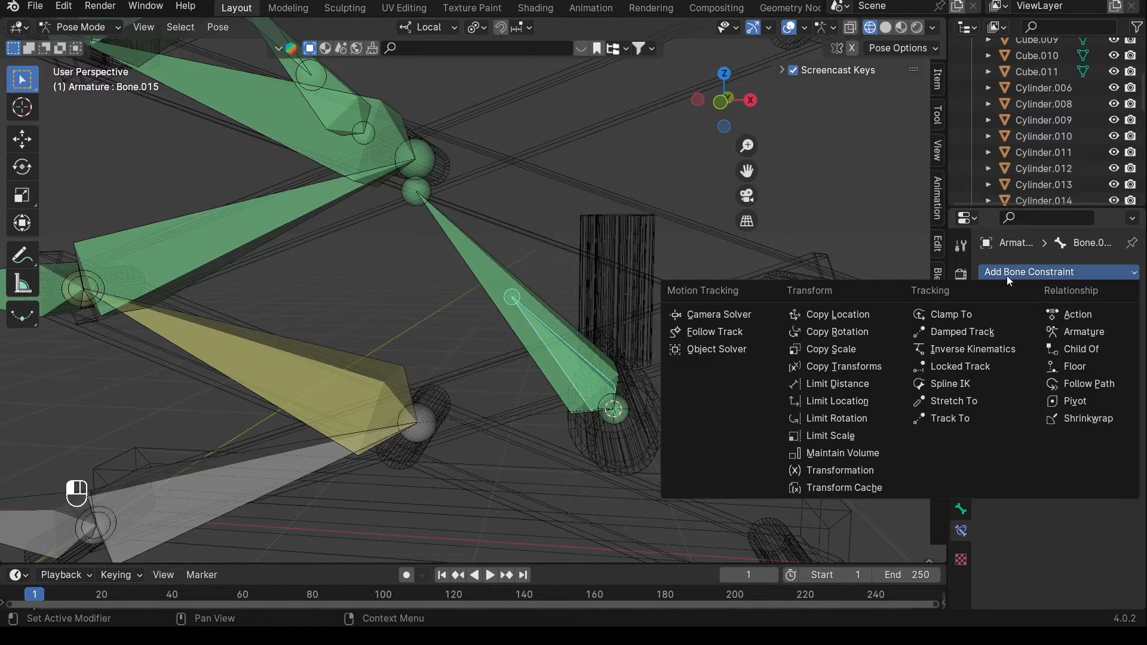
left_click(853, 372)
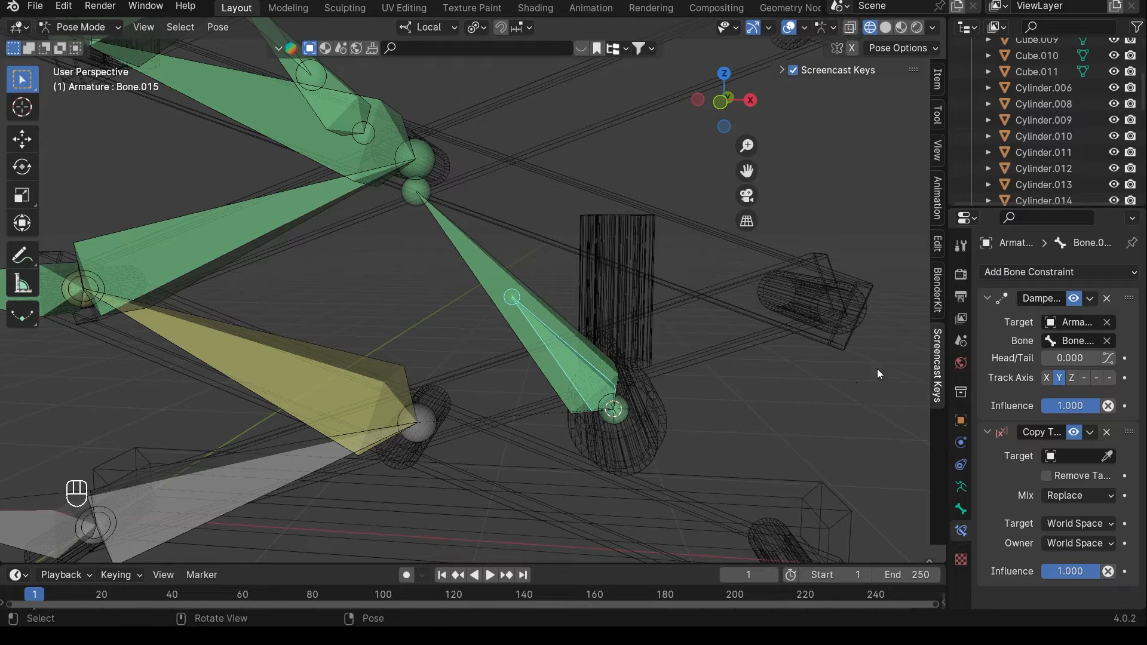
left_click(1106, 456)
left_click(362, 174)
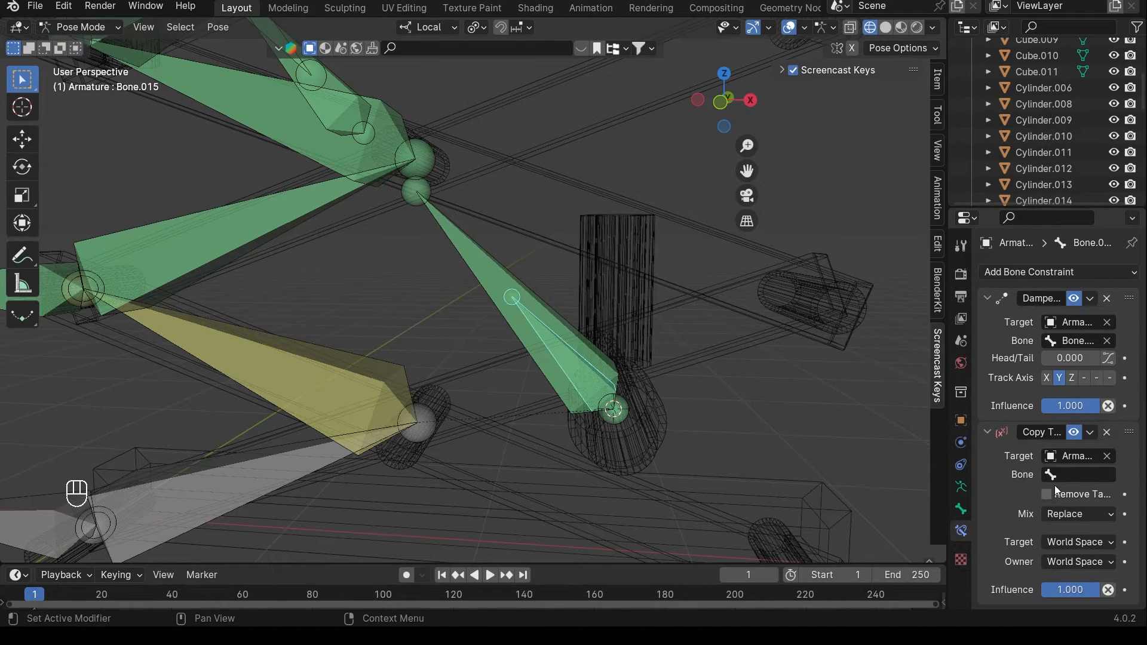
left_click(1069, 474)
scroll(1016, 406, "down", 3)
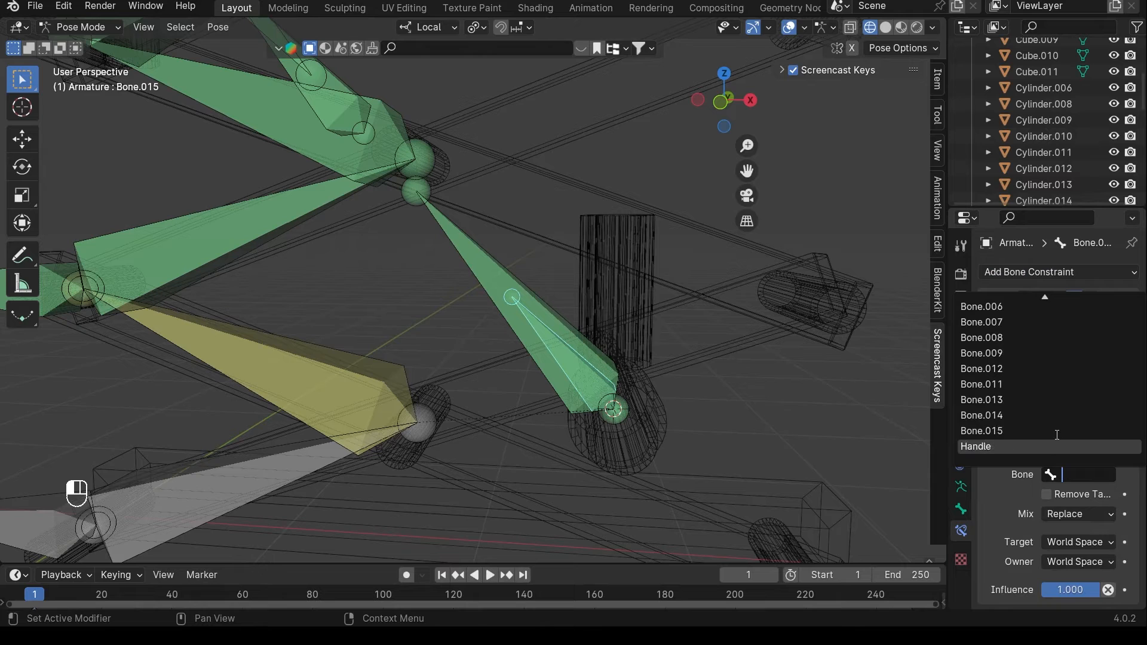
left_click(1006, 386)
- Set Bone.015's Copy Transforms influence to 0.690 and place that constraint above Damped Track in the stack
middle_click_drag(349, 205, 437, 309, "shift")
scroll(435, 302, "down", 2)
scroll(358, 179, "up", 1)
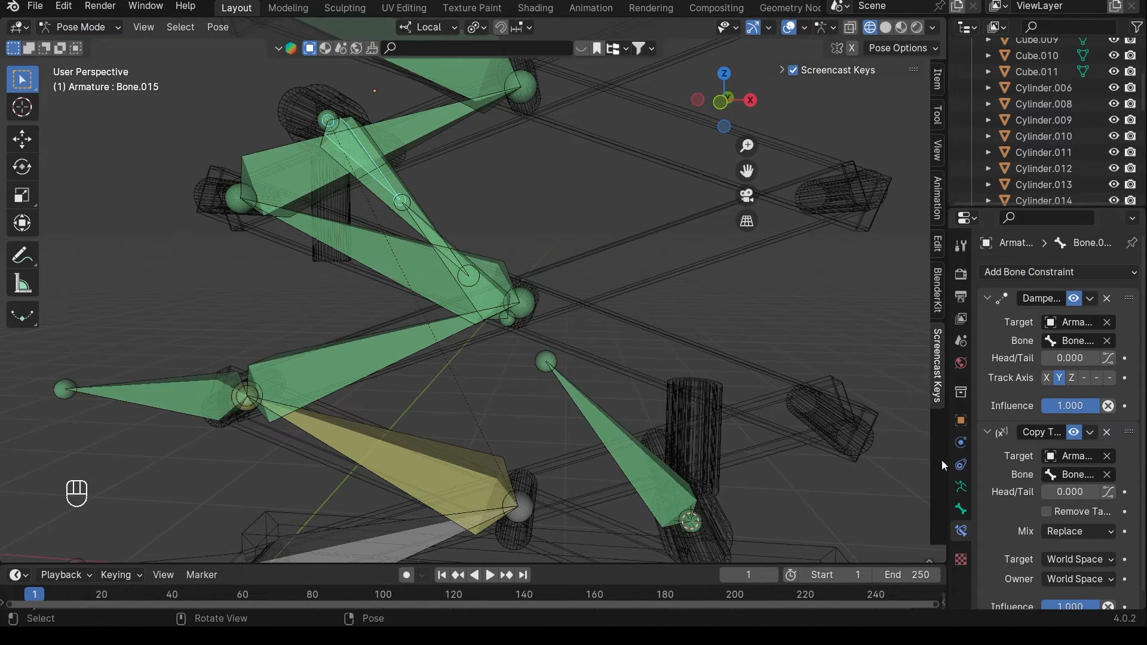
scroll(1070, 574, "down", 1)
left_click_drag(1070, 594, 1088, 580)
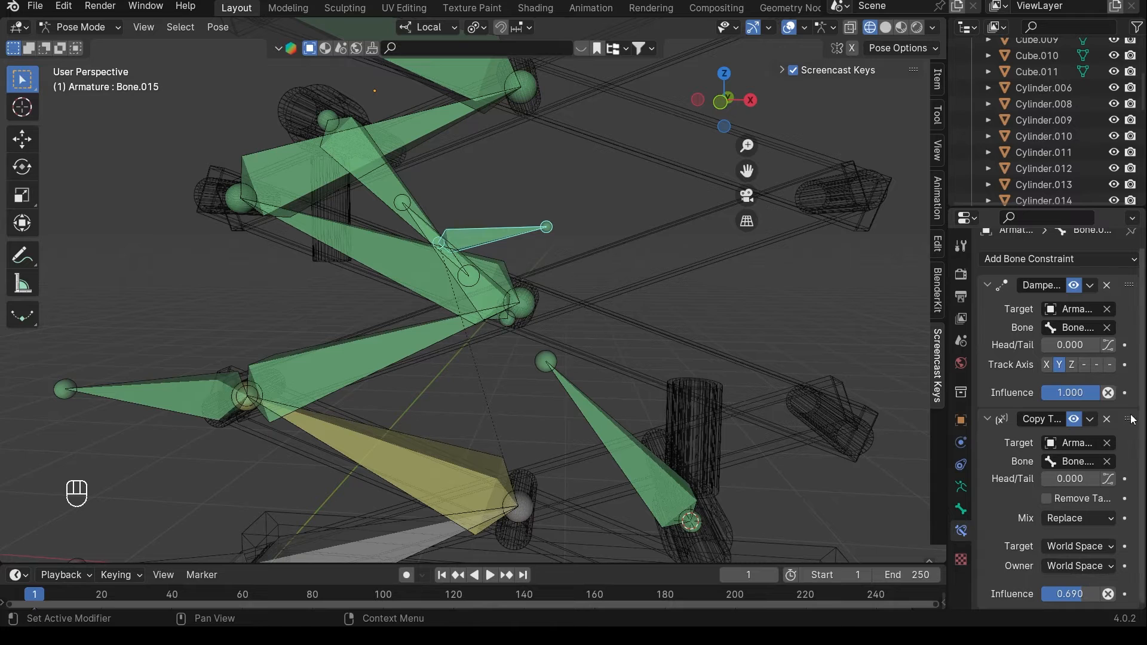
left_click_drag(1130, 420, 1137, 279)
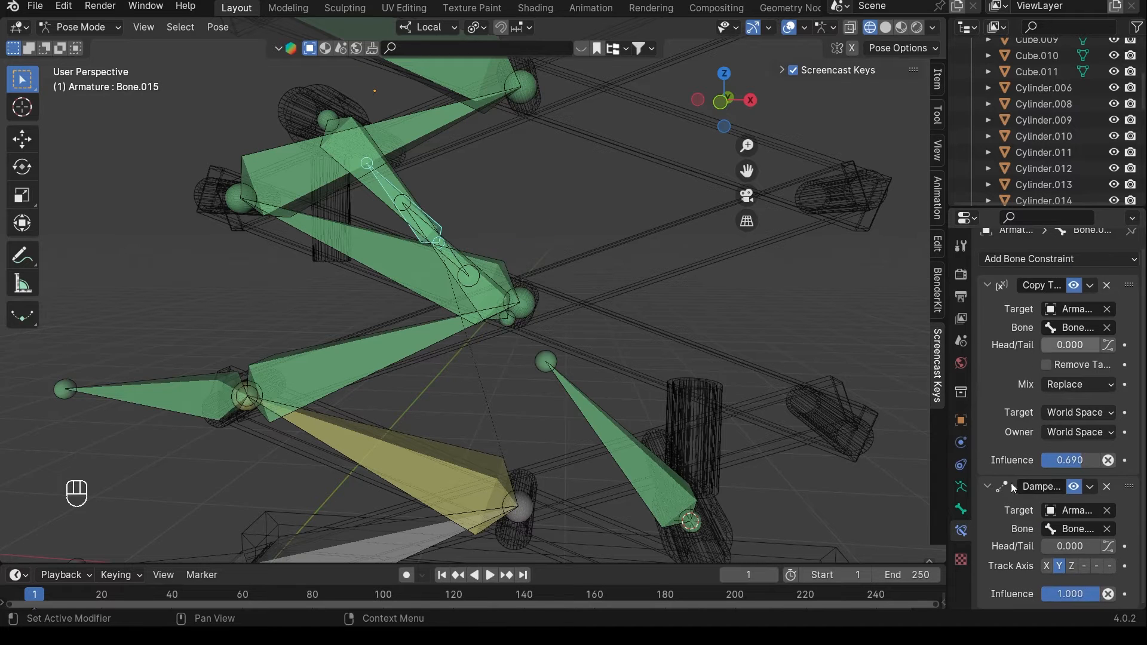
left_click(988, 276)
left_click(983, 321)
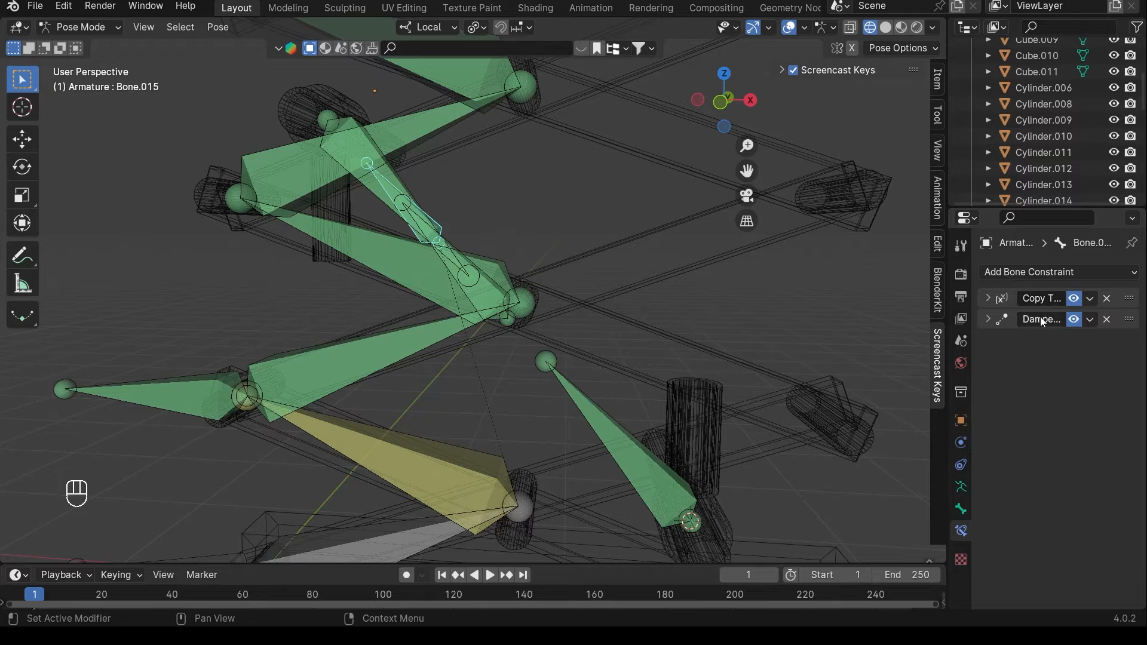
- Set the Copy Transforms influence of Bone.014 to 0.260, leaving its Damped Track influence at 1.000
left_click(481, 286)
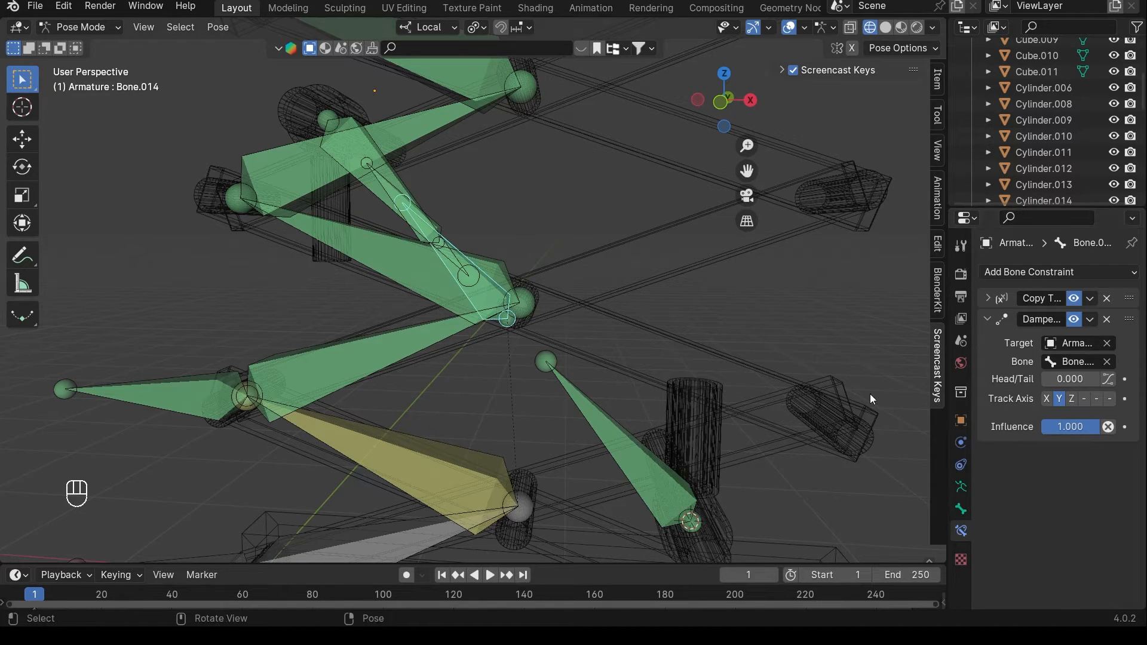
left_click_drag(1066, 429, 1056, 430)
key("ctrl+z")
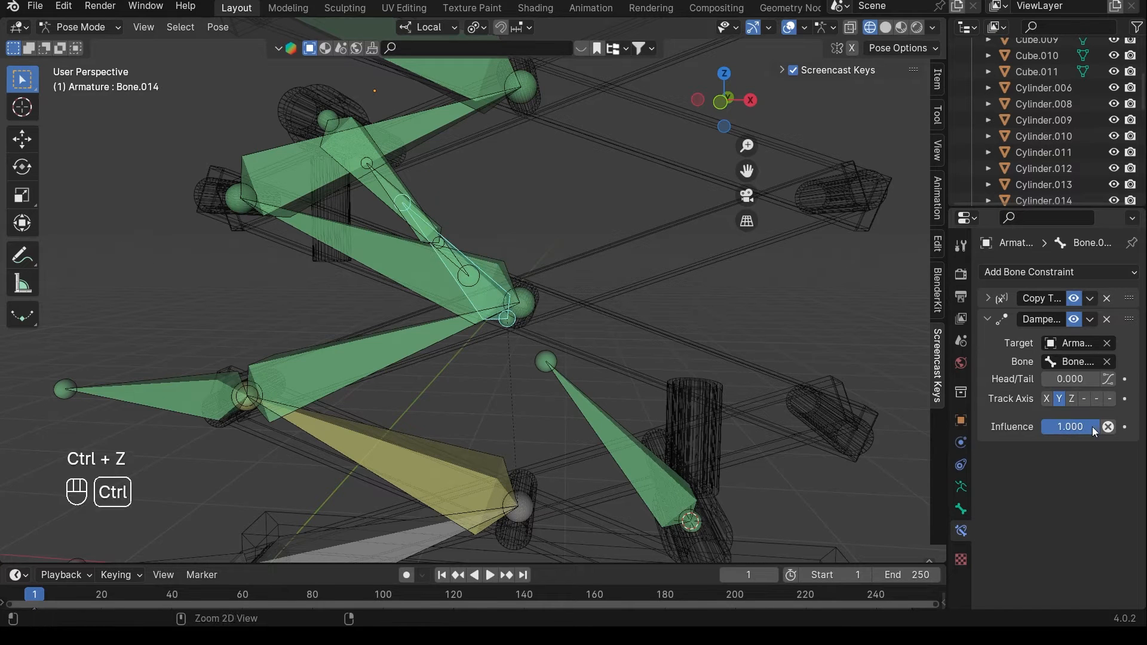
left_click(987, 298)
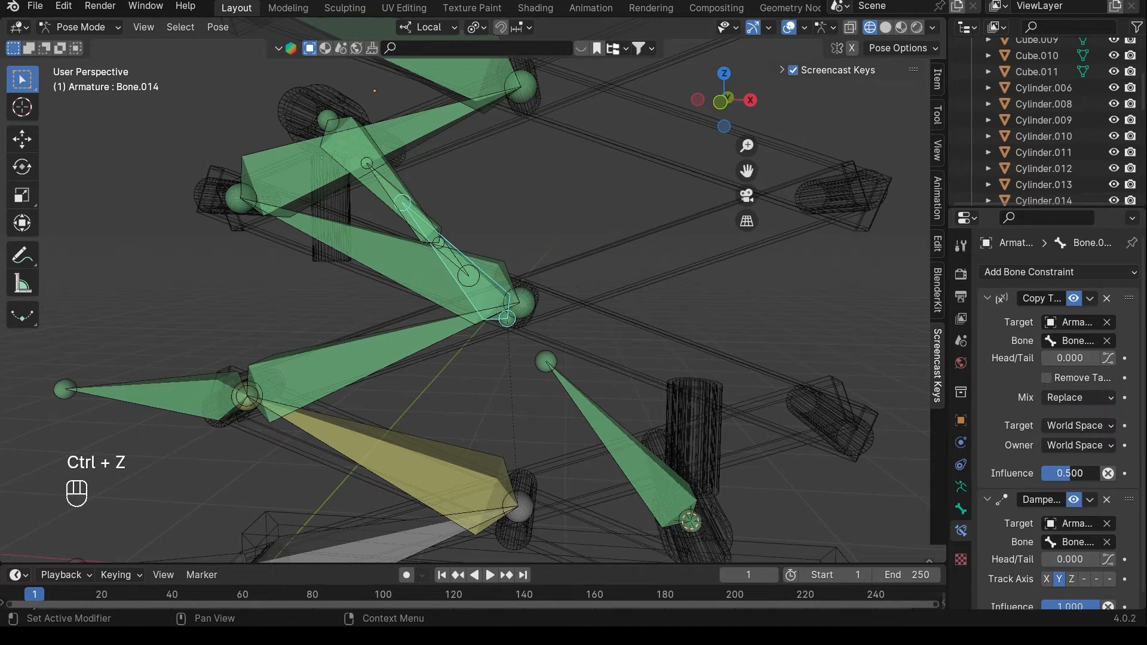
left_click_drag(1070, 473, 1042, 473)
scroll(460, 330, "down", 1)
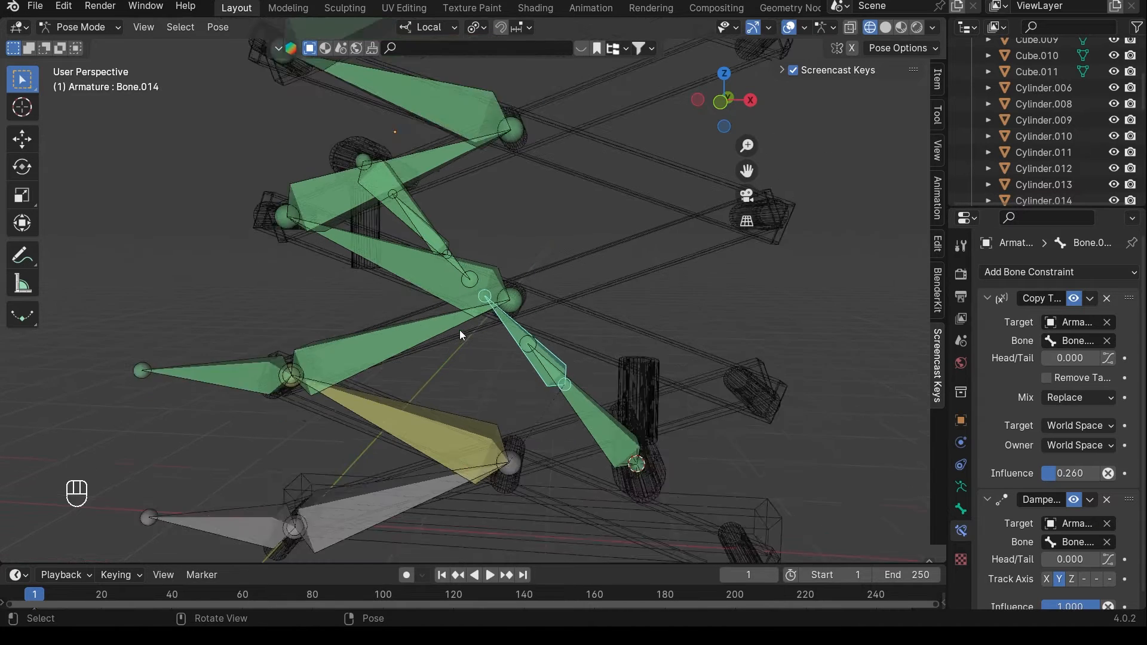
- Raise the Handle bone to extend the scissor lift bones and spread the piston bones apart
scroll(460, 330, "down", 1)
left_click(287, 347)
scroll(314, 339, "down", 1)
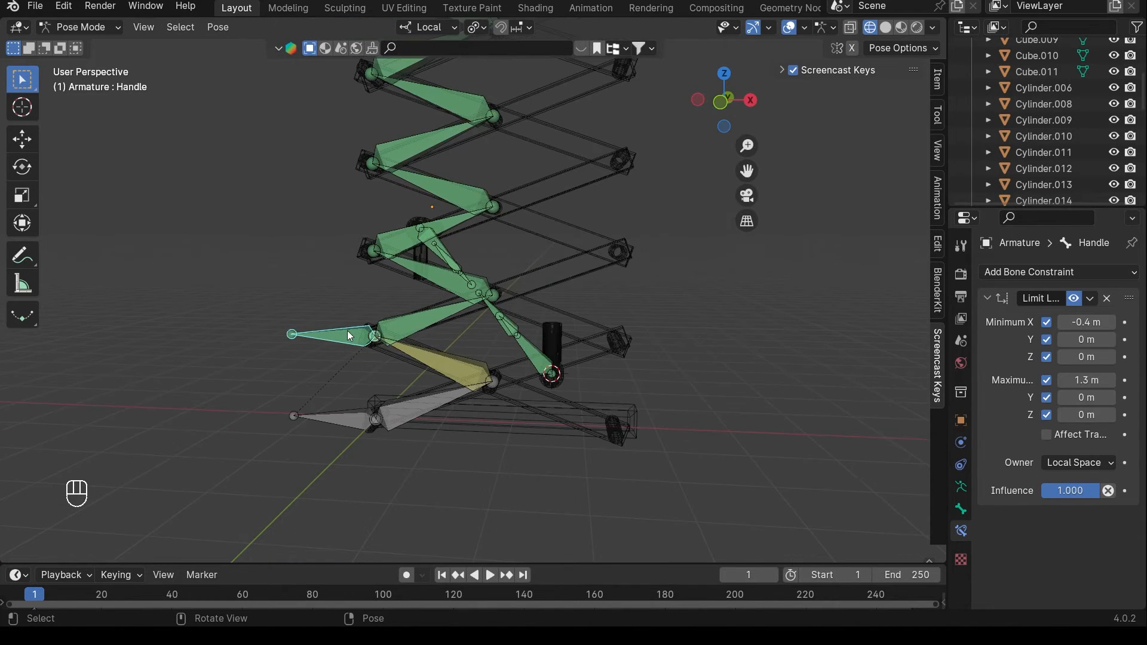
key("g")
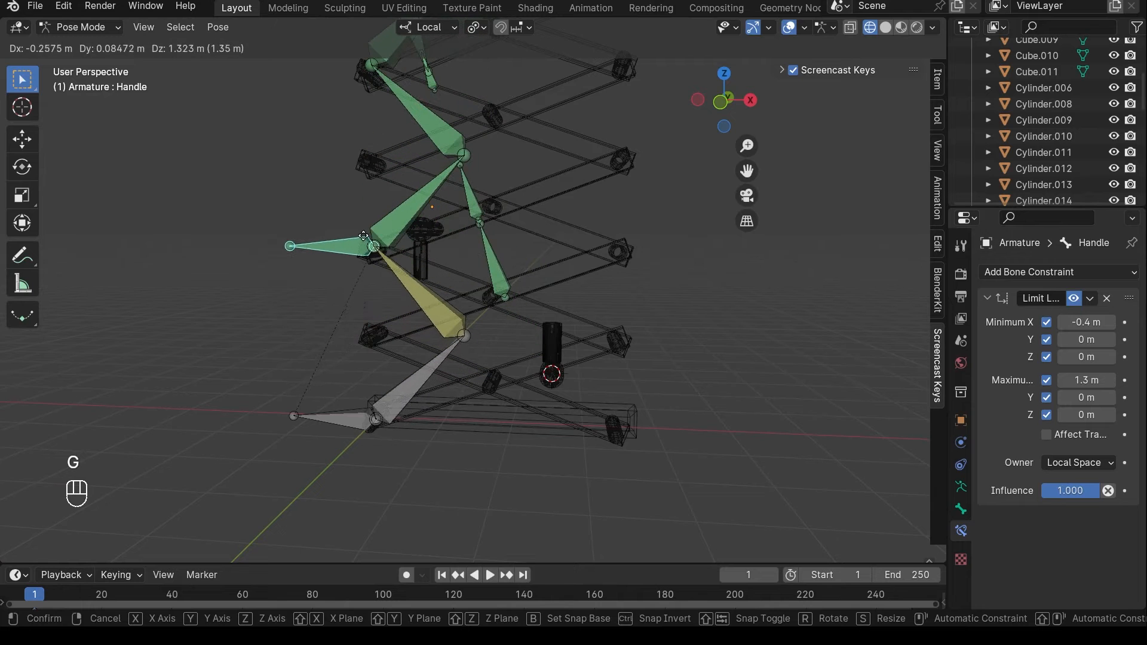
left_click(364, 215)
middle_click_drag(364, 215, 464, 321, "shift")
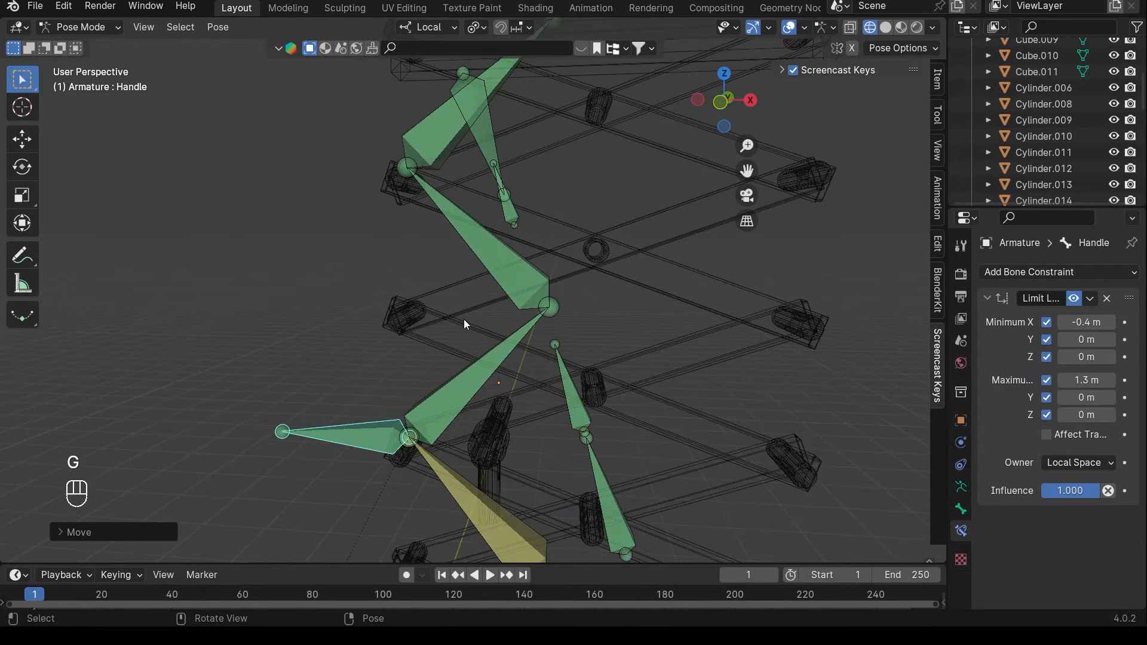
- Set the Copy Transforms influence to 0.520 on Bone.015 and to 0.290 on Bone.014
left_click(509, 211)
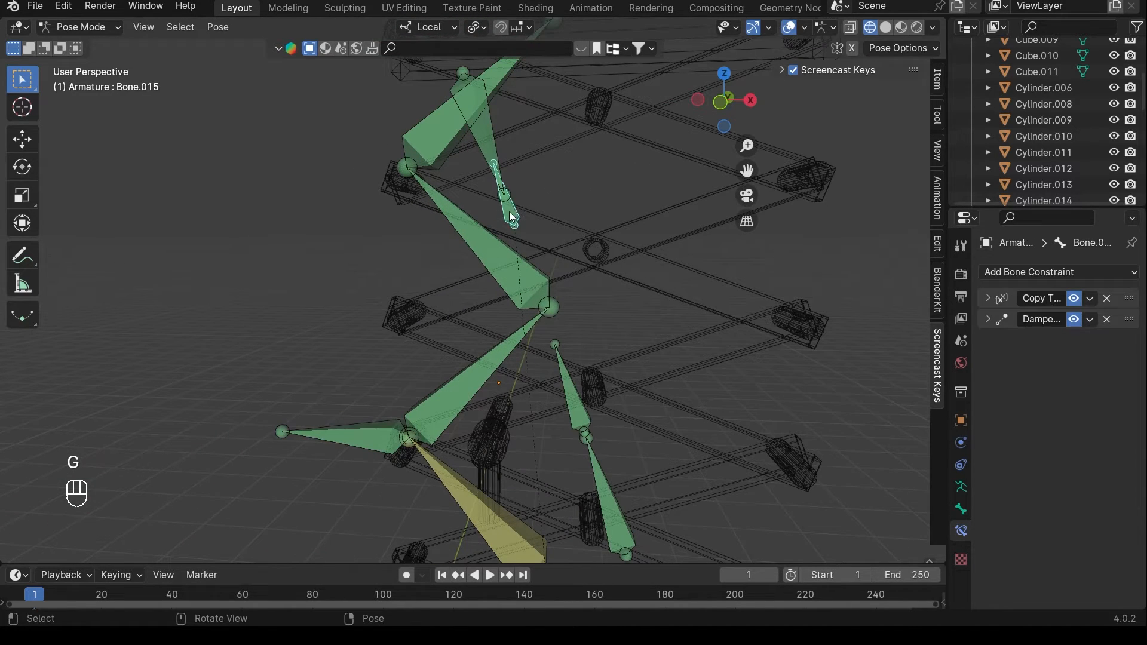
left_click(989, 299)
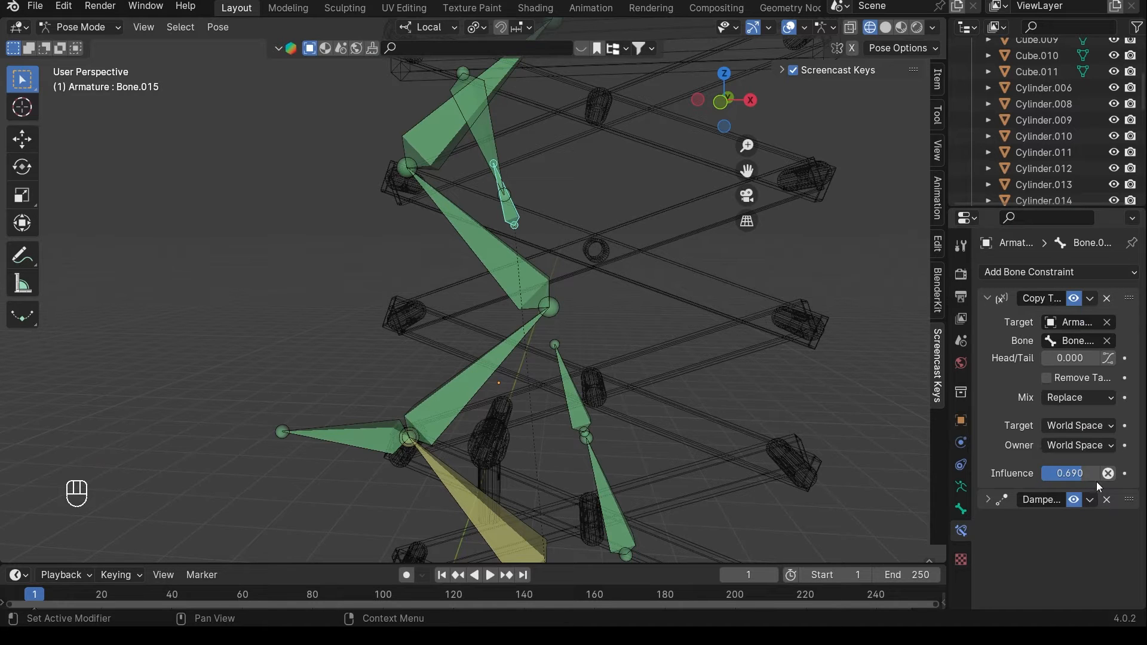
mouse_move(1074, 474)
left_mouse_down()
mouse_move(1063, 474)
mouse_move(1084, 474)
left_mouse_up()
left_click(573, 391)
scroll(706, 379, "down", 5)
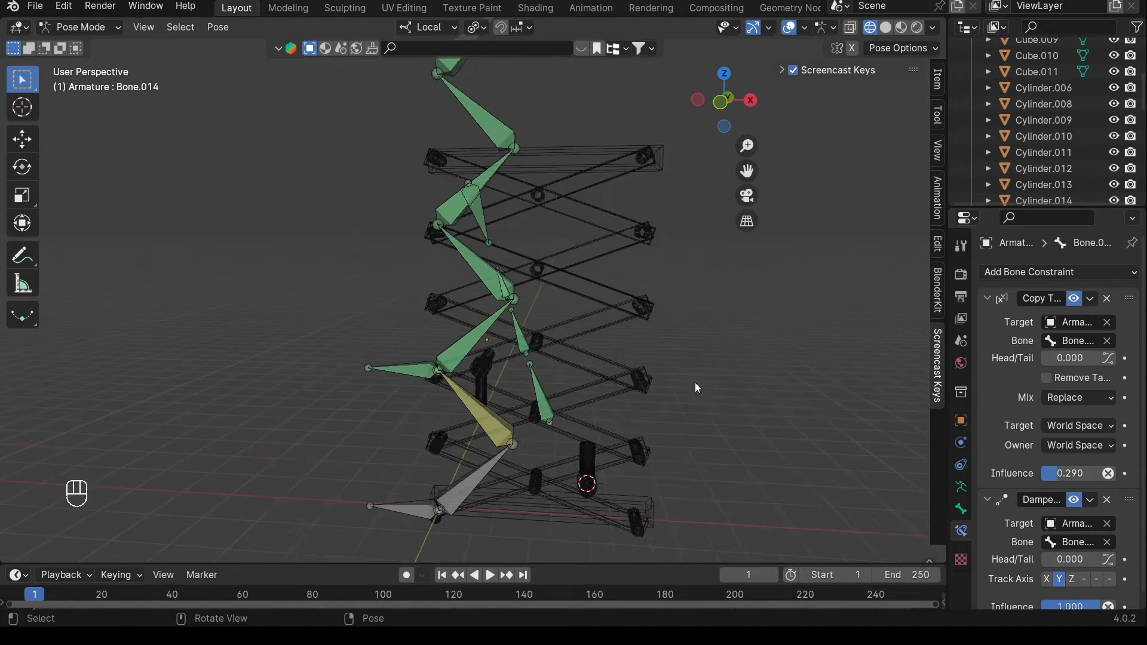
scroll(645, 374, "down", 5)
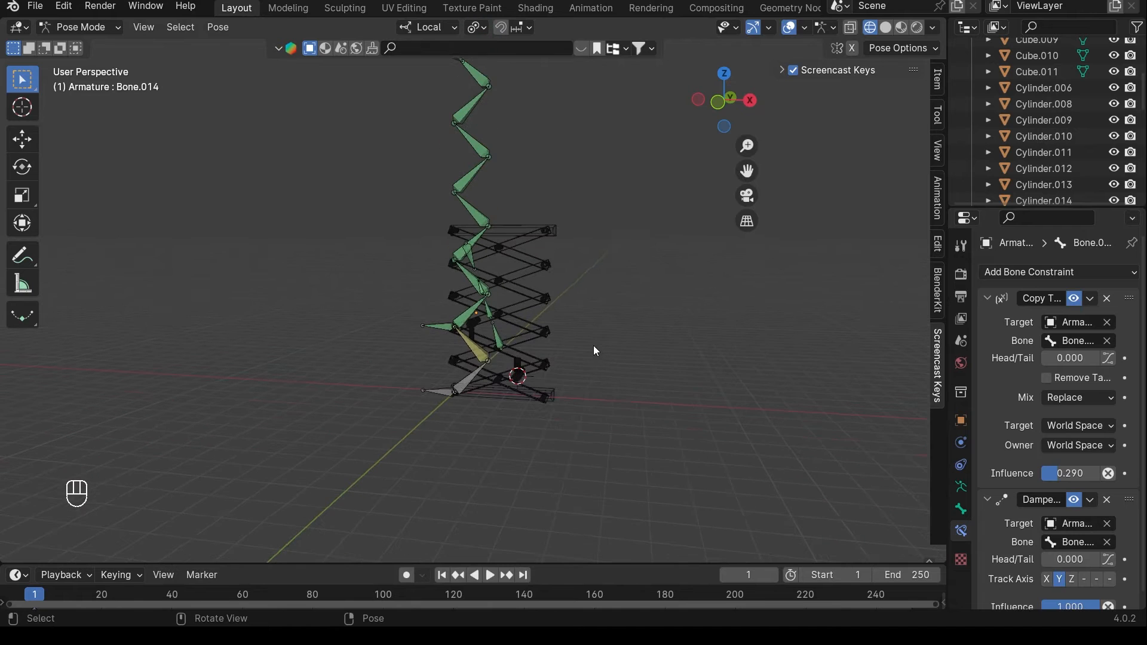
- Move the Handle bone up and down to its lowered pose and examine how the piston bones telescope
left_click(448, 325)
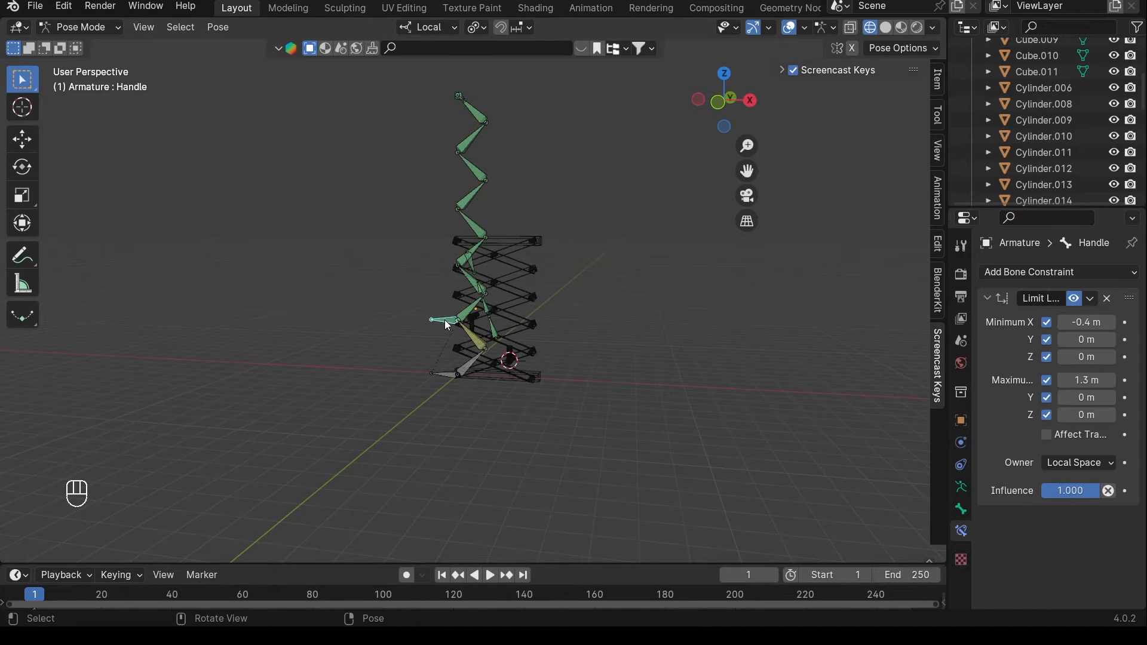
scroll(460, 360, "up", 2)
key("g")
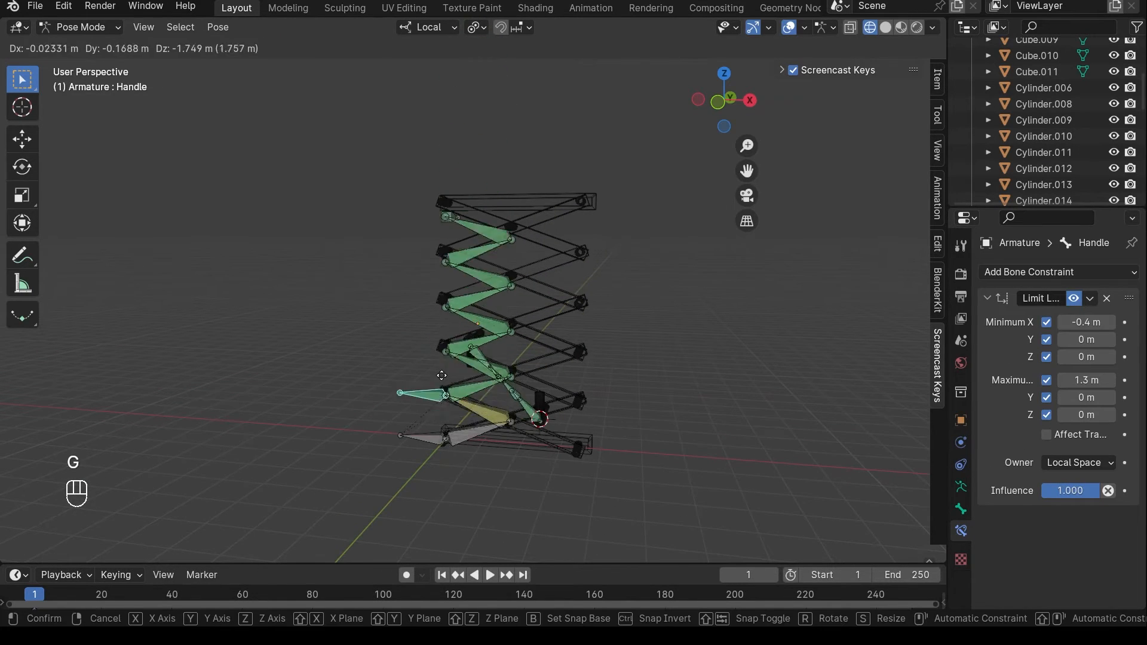
left_click(434, 304)
scroll(454, 303, "up", 4)
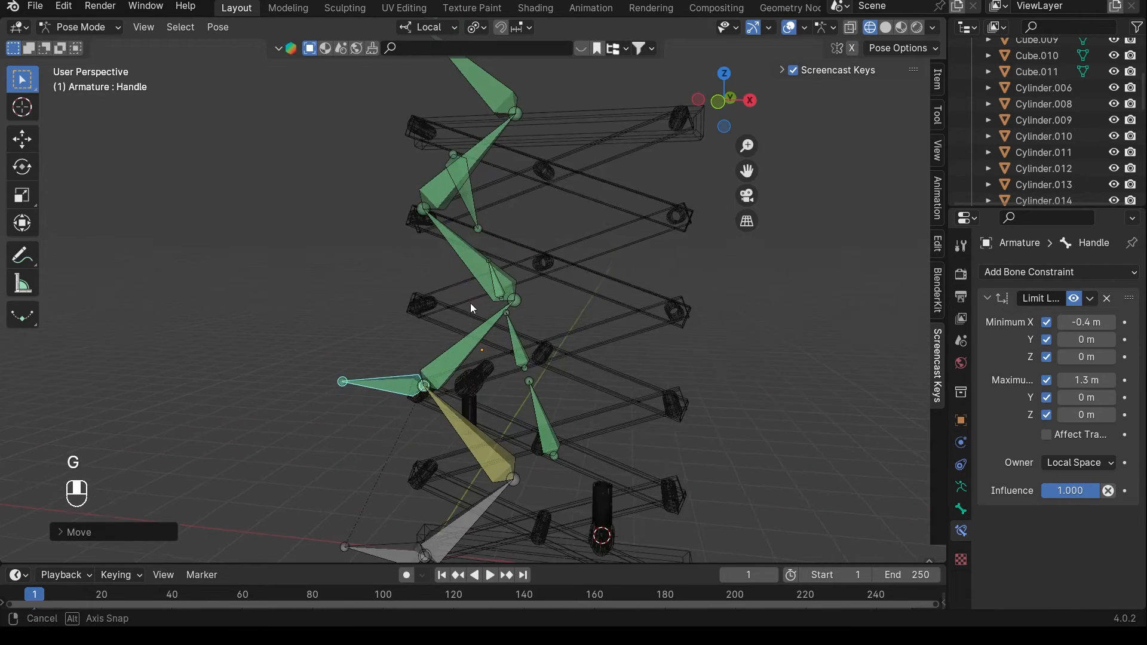
key("g")
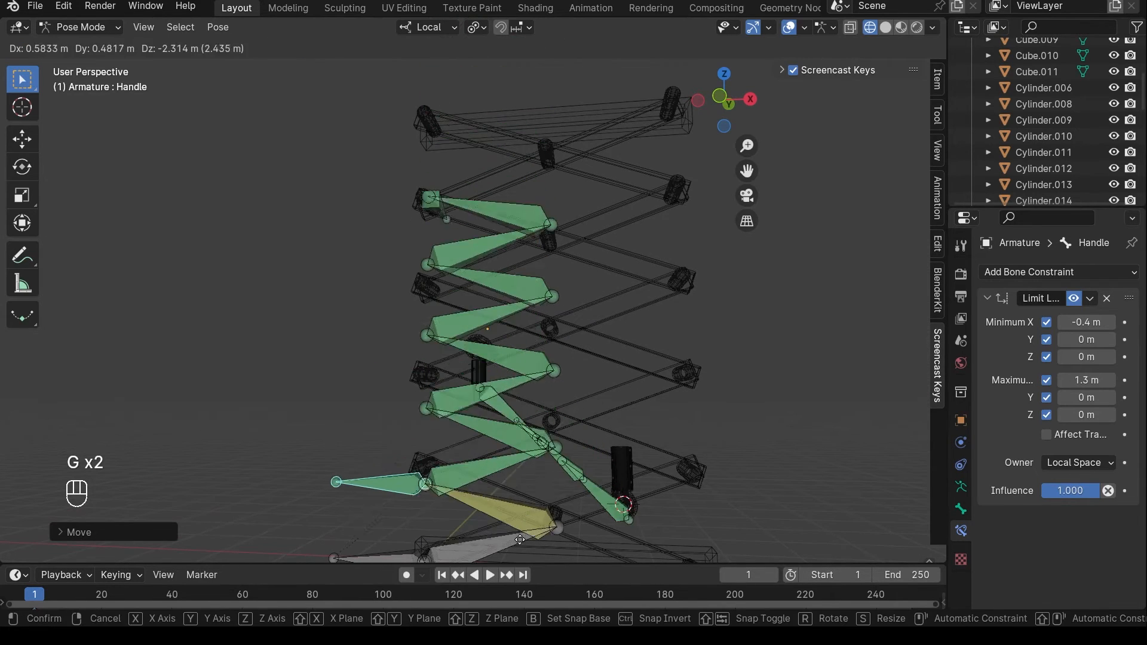
left_click(509, 547)
middle_click_drag(678, 309, 550, 111, "shift")
scroll(439, 164, "up", 5)
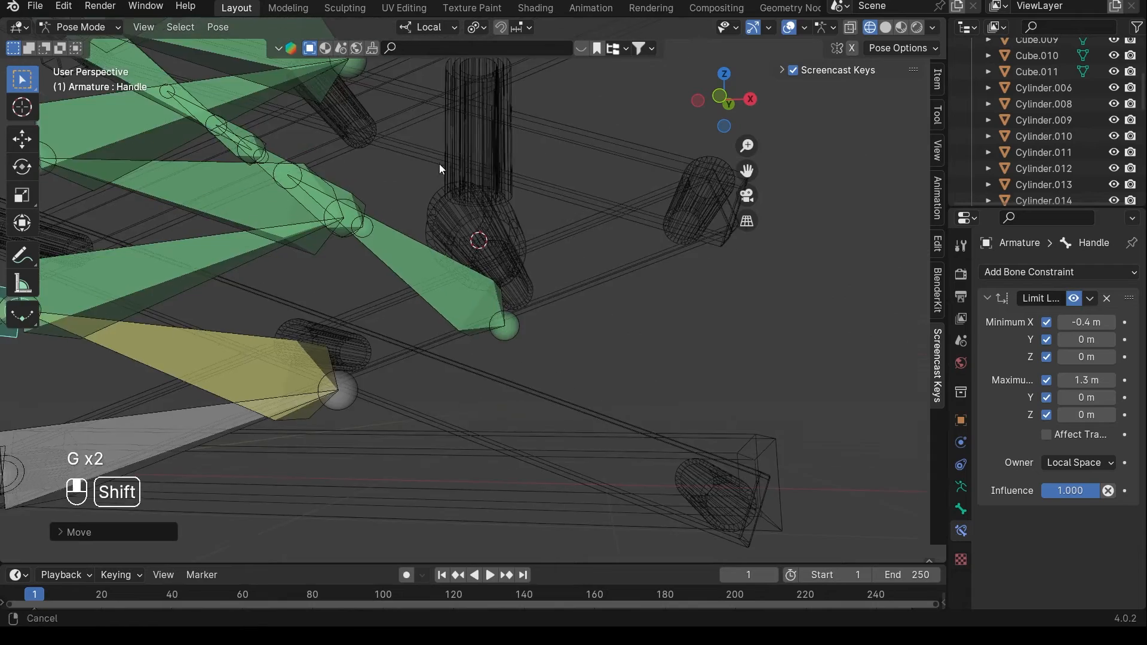
- Raise the Handle bone again, then lower it to a partly extended pose of the lift
scroll(393, 336, "down", 5)
middle_click_drag(485, 217, 481, 310, "shift")
key("g")
left_click(484, 165)
middle_click_drag(484, 165, 518, 218, "shift")
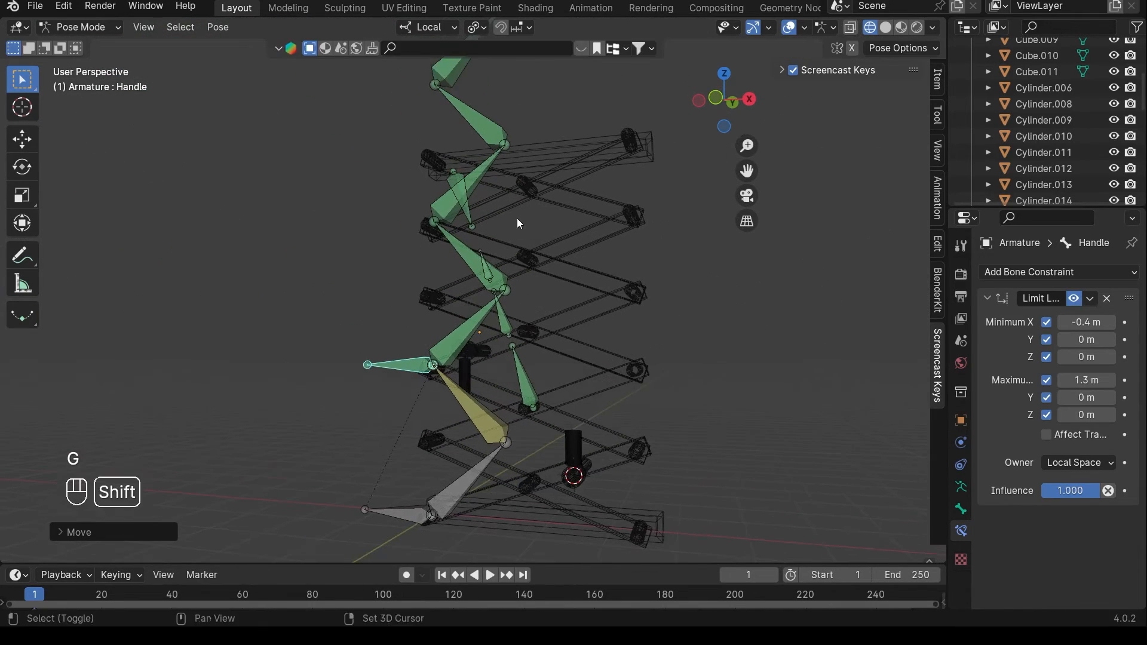
key("g")
left_click(546, 355)
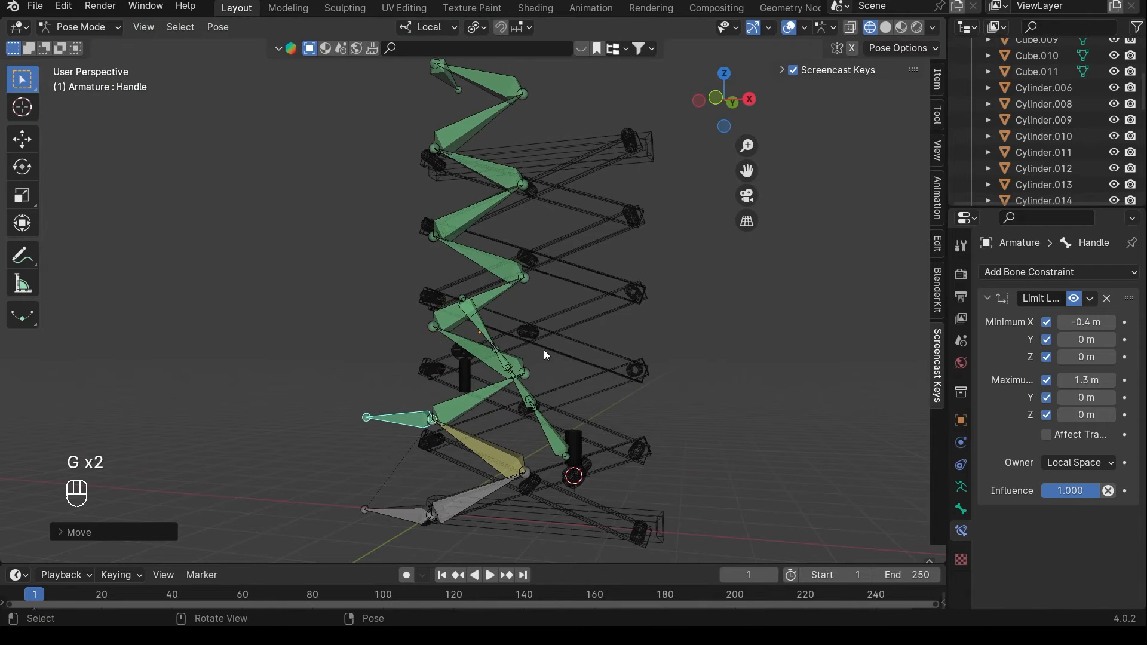
- Check piston bones Bone.013 and Bone.015 in the extended pose and switch the viewport to solid shading
middle_click_drag(579, 307, 501, 271)
scroll(501, 271, "up", 1)
scroll(487, 311, "up", 2)
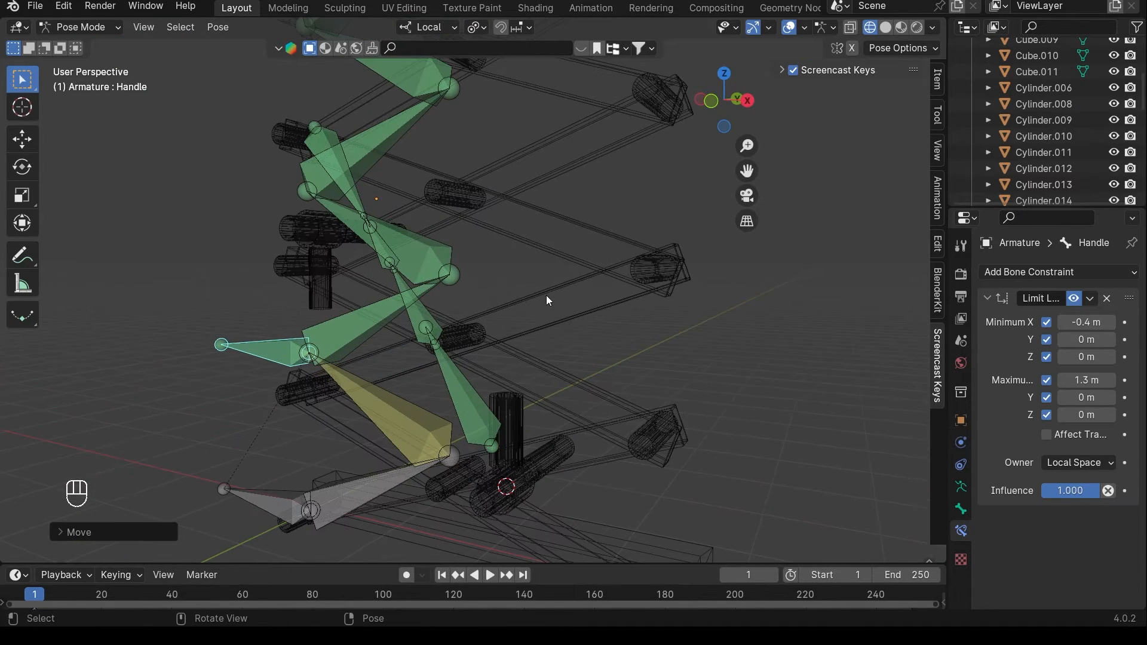
left_click(446, 337)
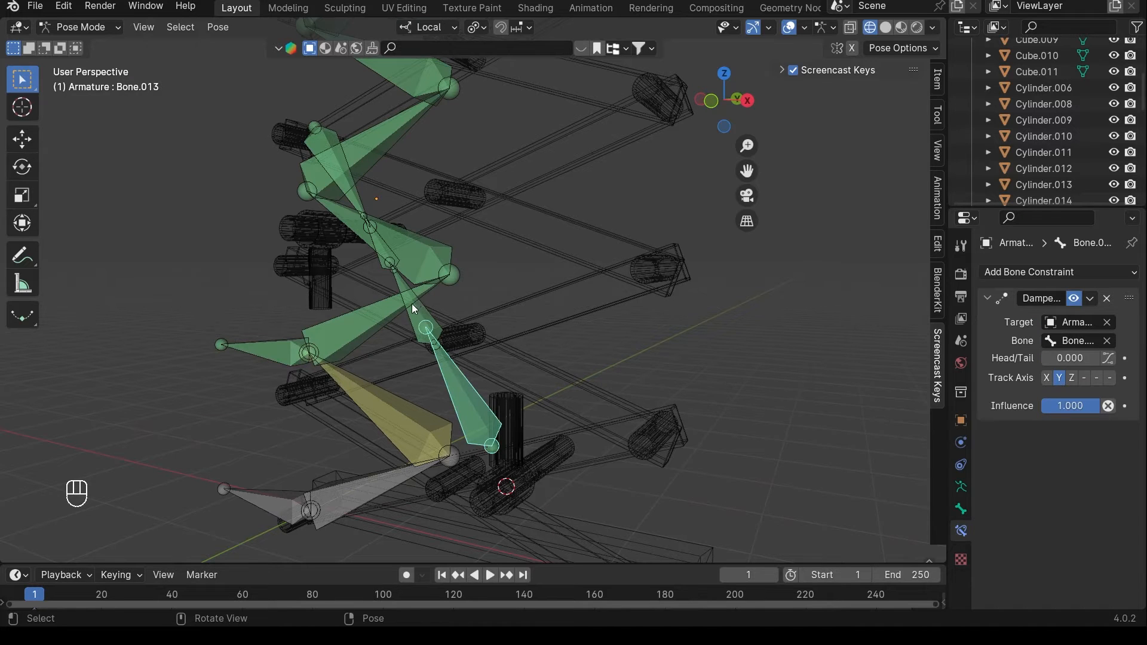
left_click(377, 249)
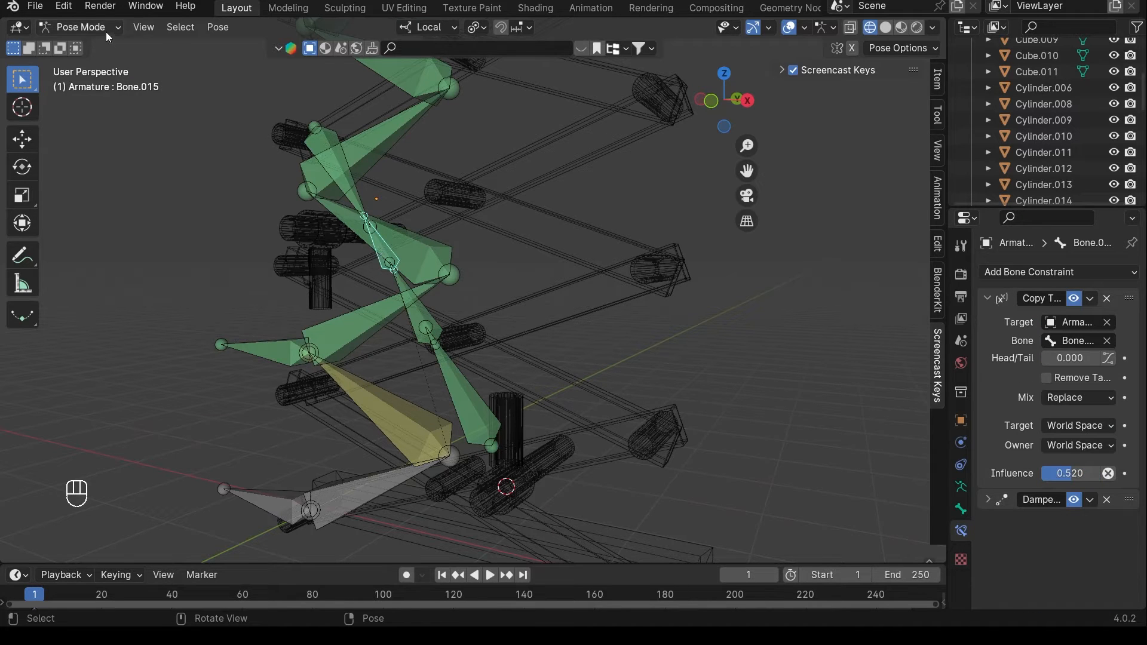
left_click(885, 30)
key("KP_Multiply")
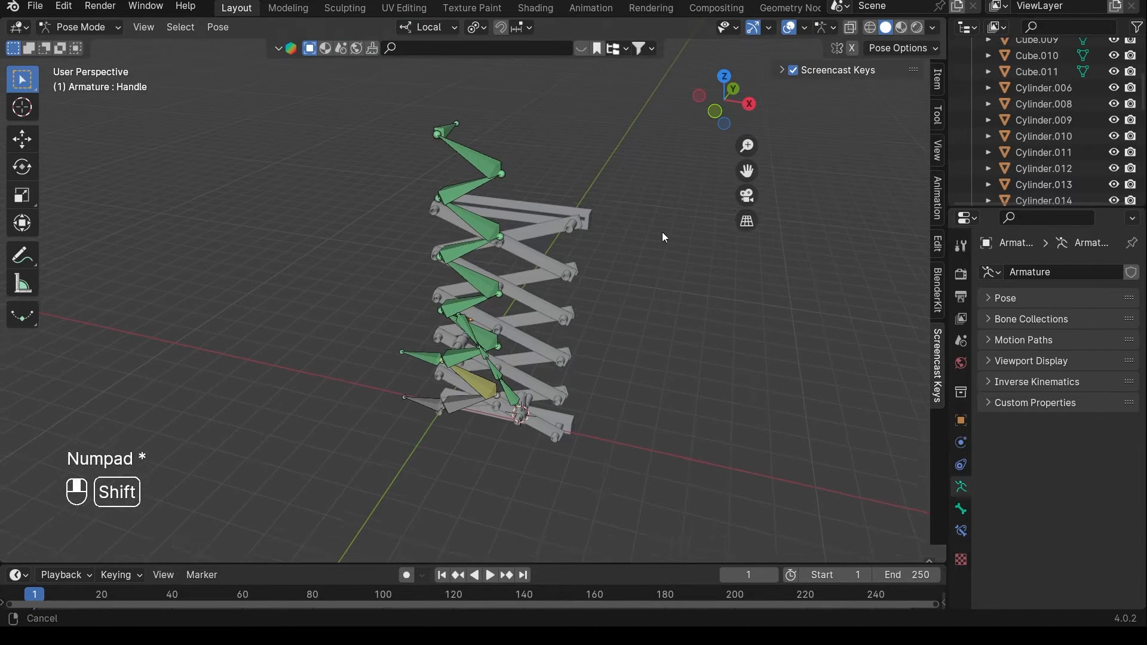
- Return to Object Mode and set the armature to Rest Position
left_click(96, 27)
left_click(65, 45)
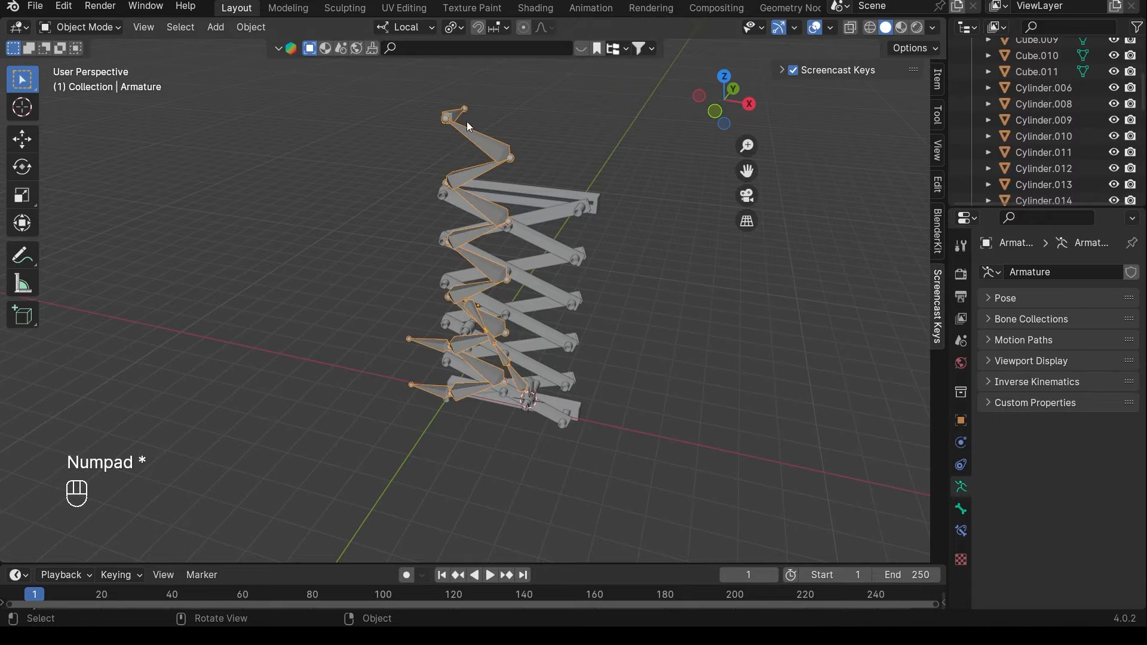
middle_click_drag(598, 364, 610, 326, "shift")
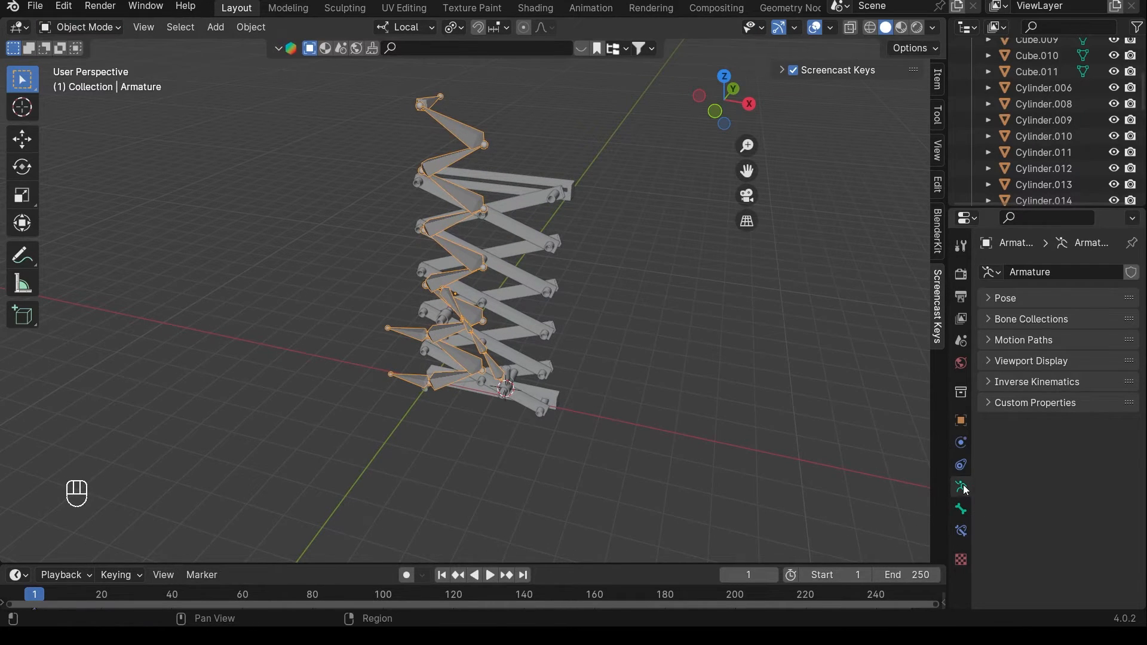
left_click(997, 299)
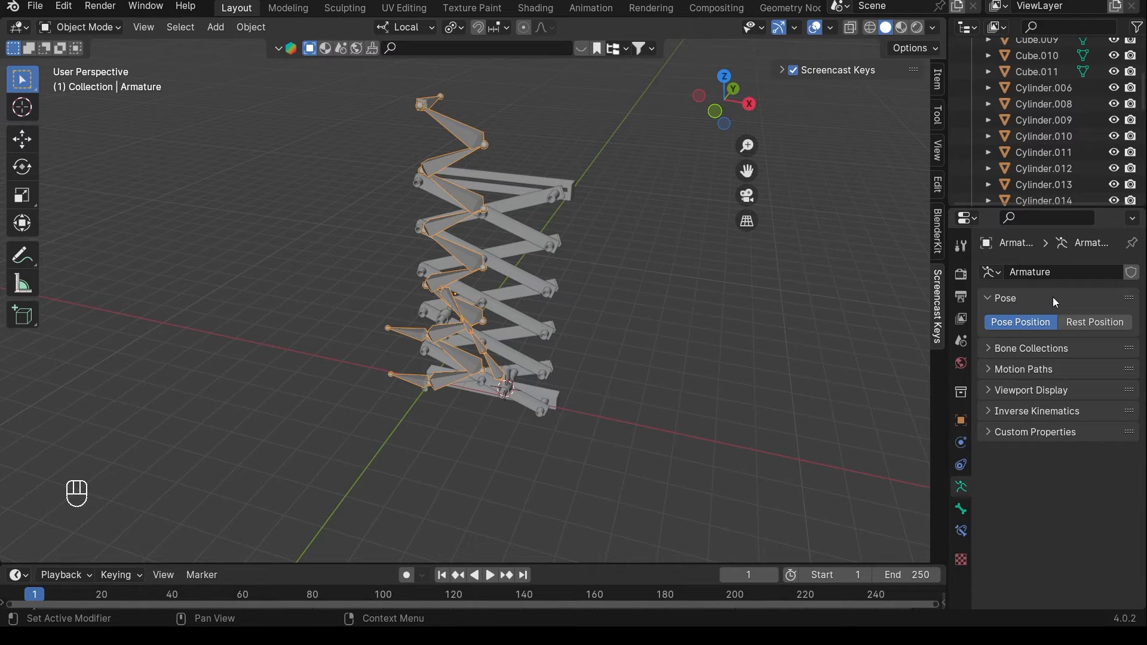
left_click(1094, 321)
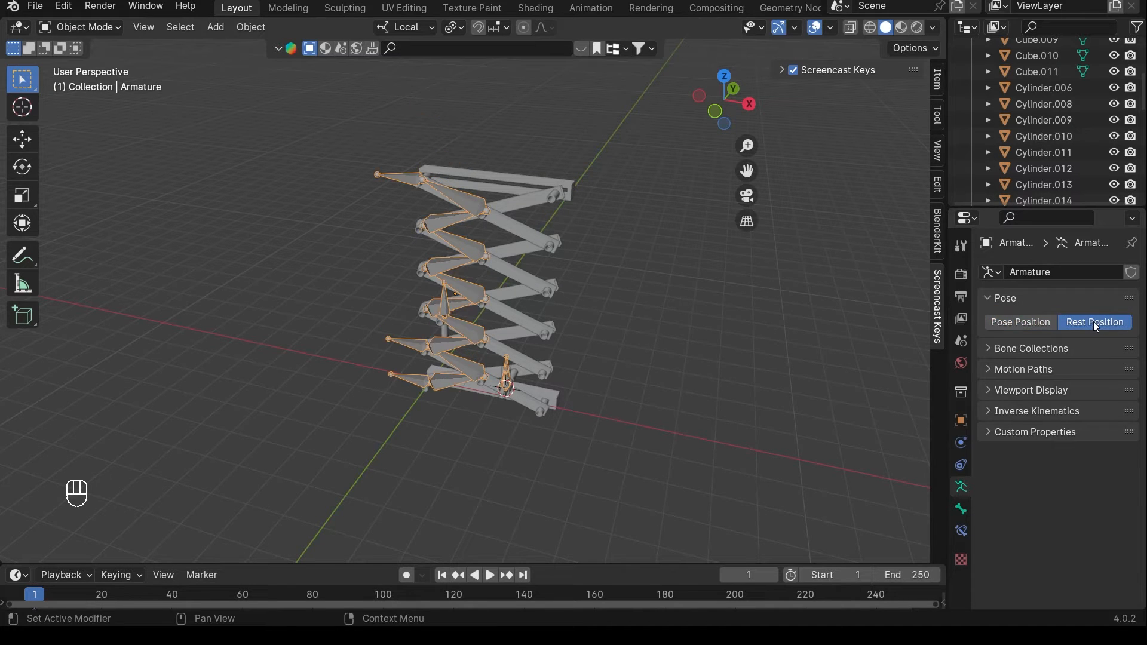
- Make Bone.013 of the lower piston the active bone in Edit Mode and return to Object Mode
scroll(604, 383, "up", 4)
middle_click_drag(592, 392, 584, 307, "shift")
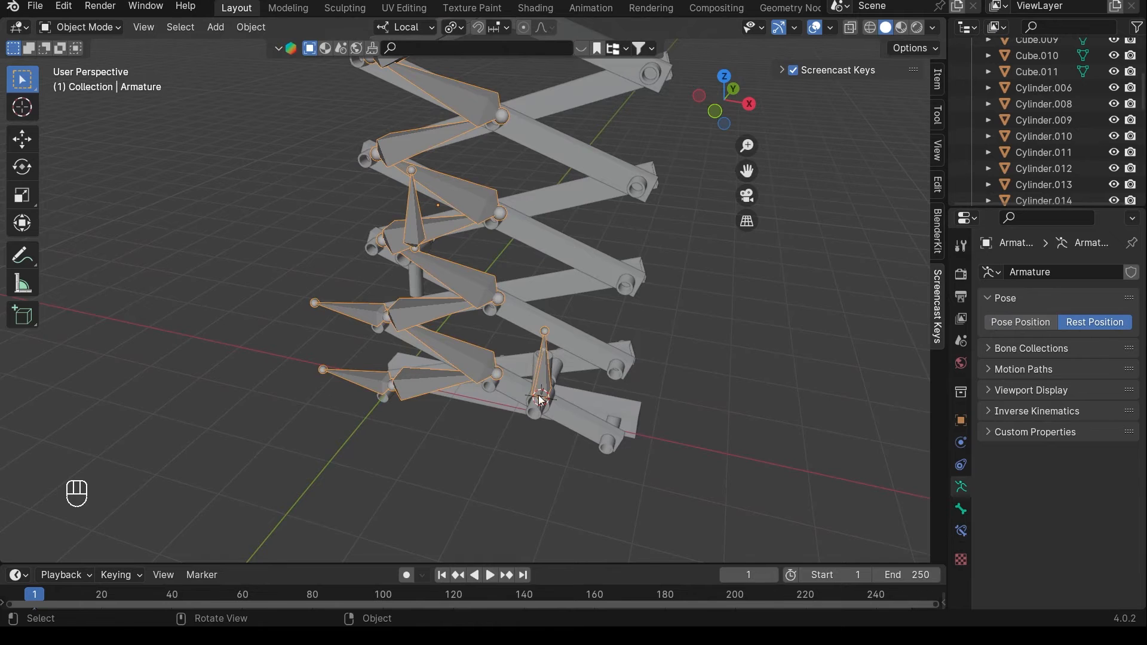
middle_click_drag(541, 400, 585, 317)
scroll(532, 313, "up", 3)
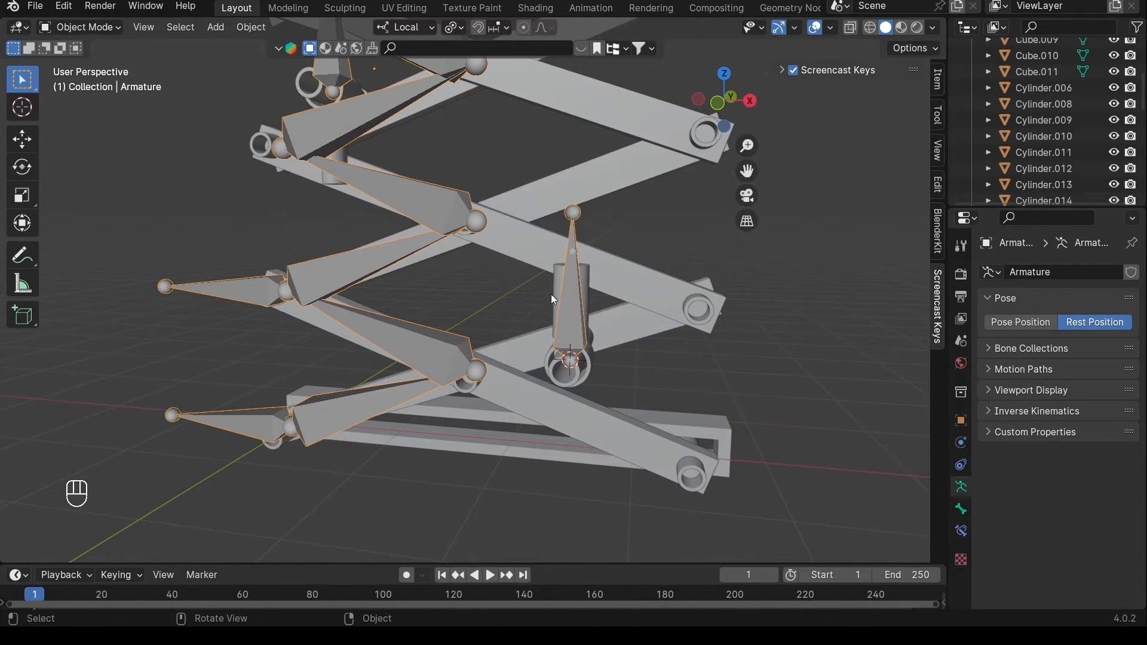
middle_click_drag(543, 266, 540, 293, "shift")
scroll(539, 307, "up", 5)
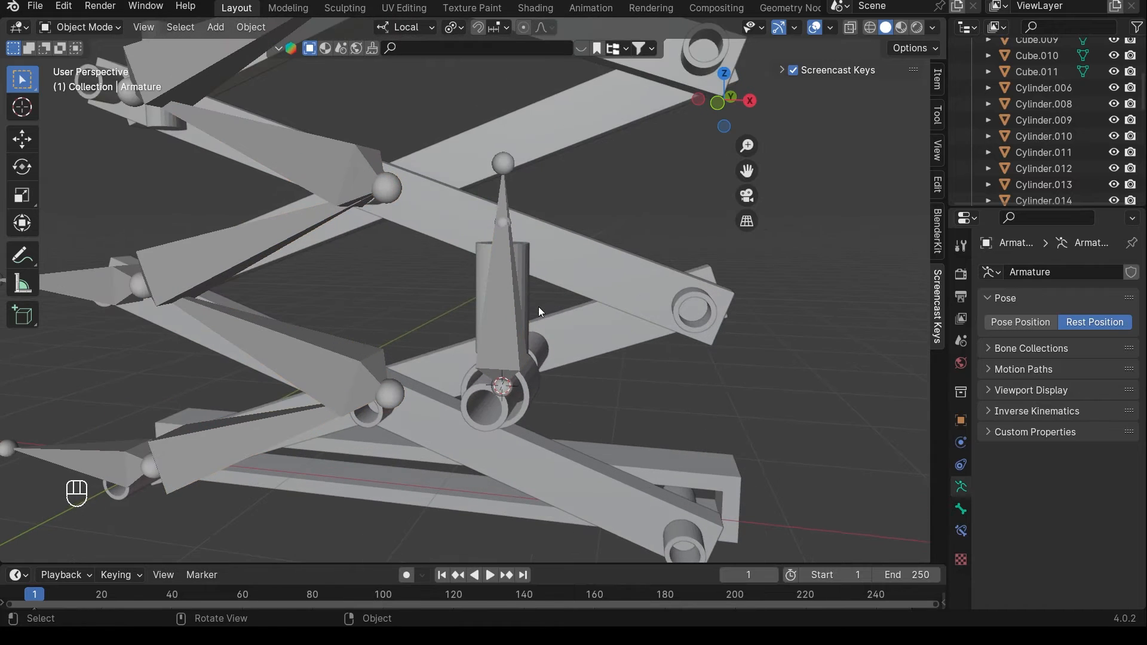
left_click(500, 299)
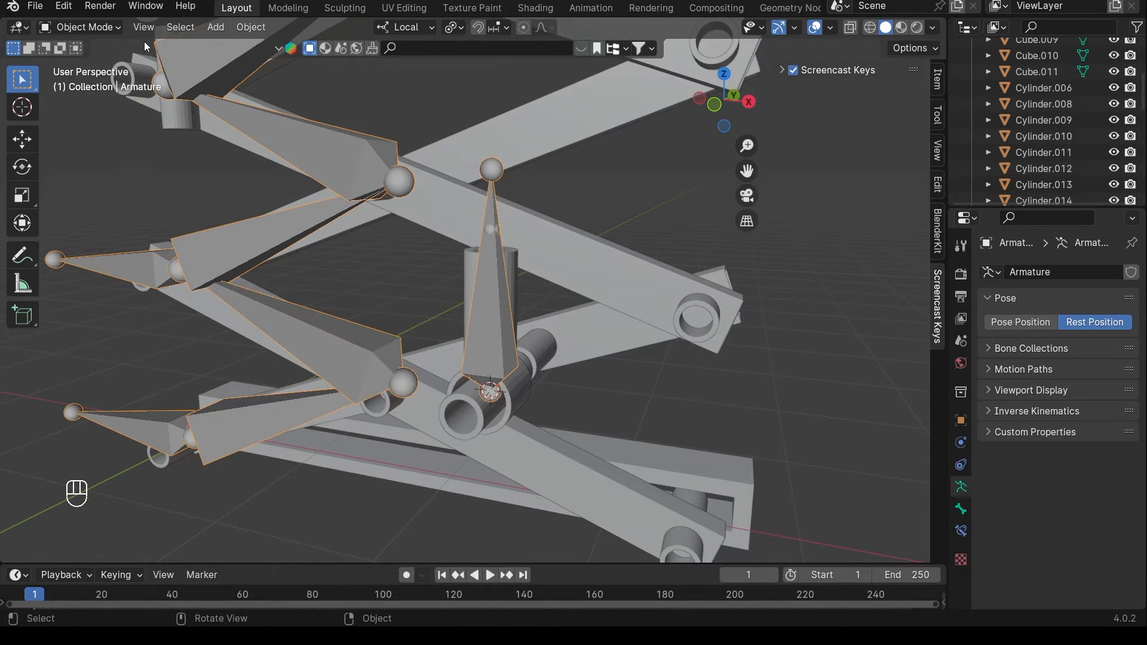
left_click(91, 25)
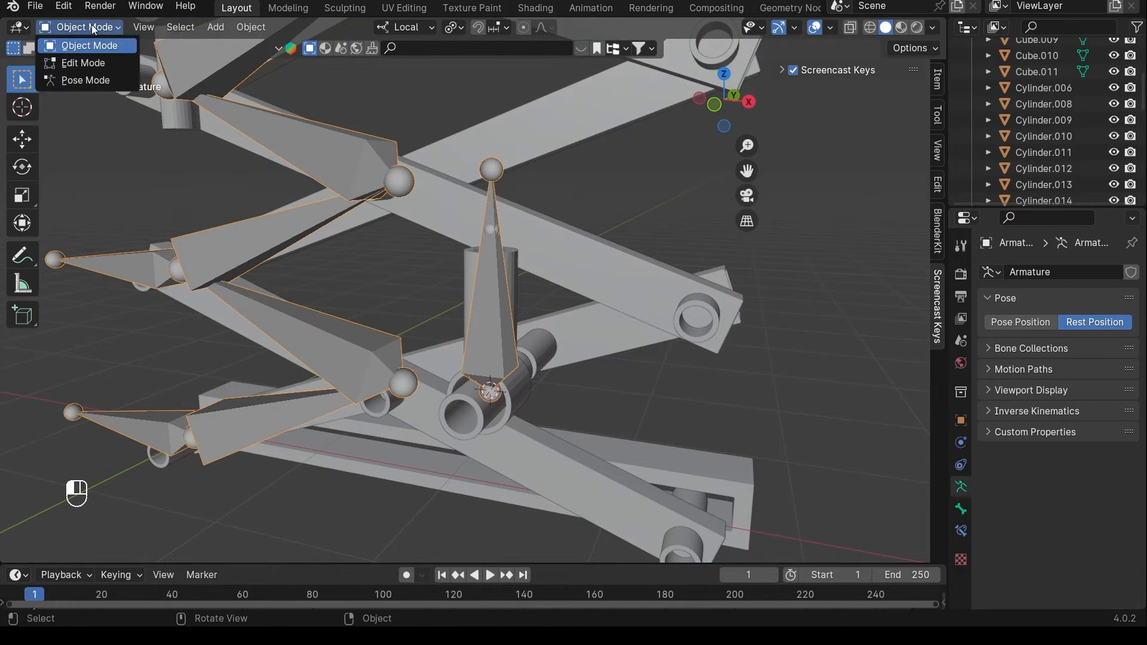
left_click(85, 65)
left_click(492, 212)
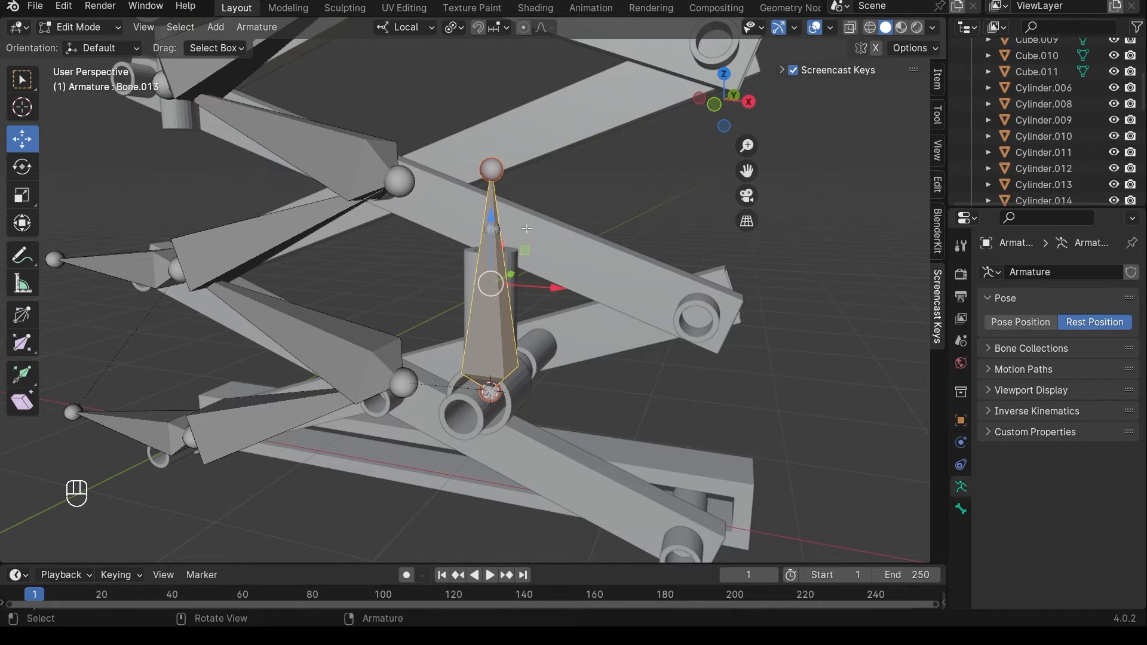
scroll(526, 229, "down", 6)
scroll(471, 145, "up", 4)
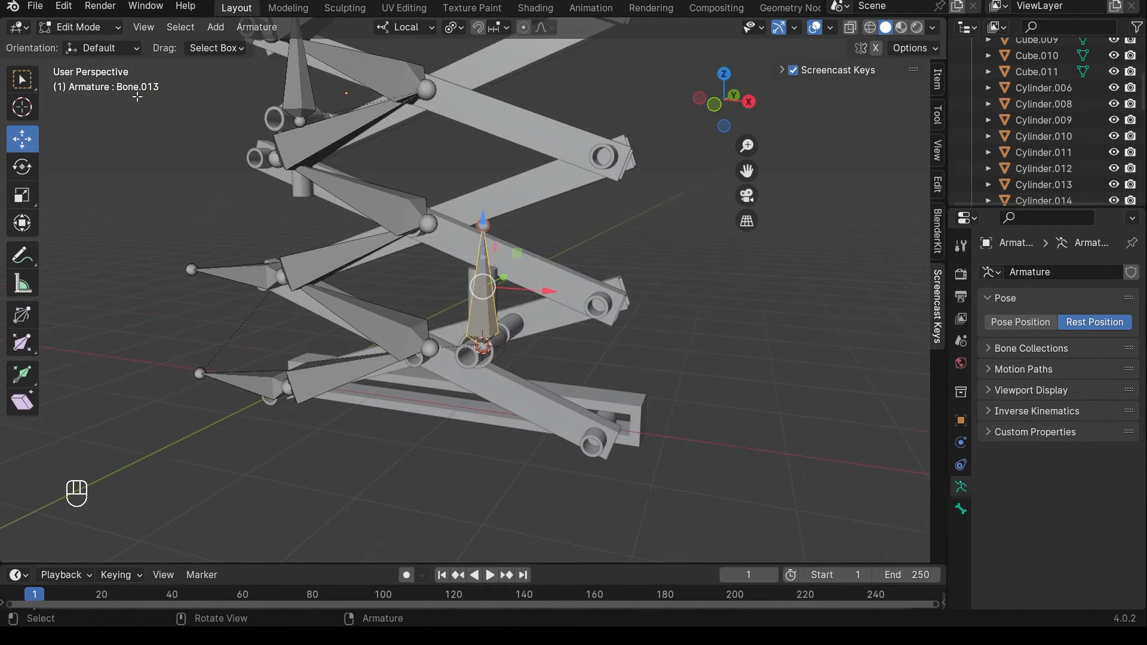
left_click(96, 25)
left_click(94, 45)
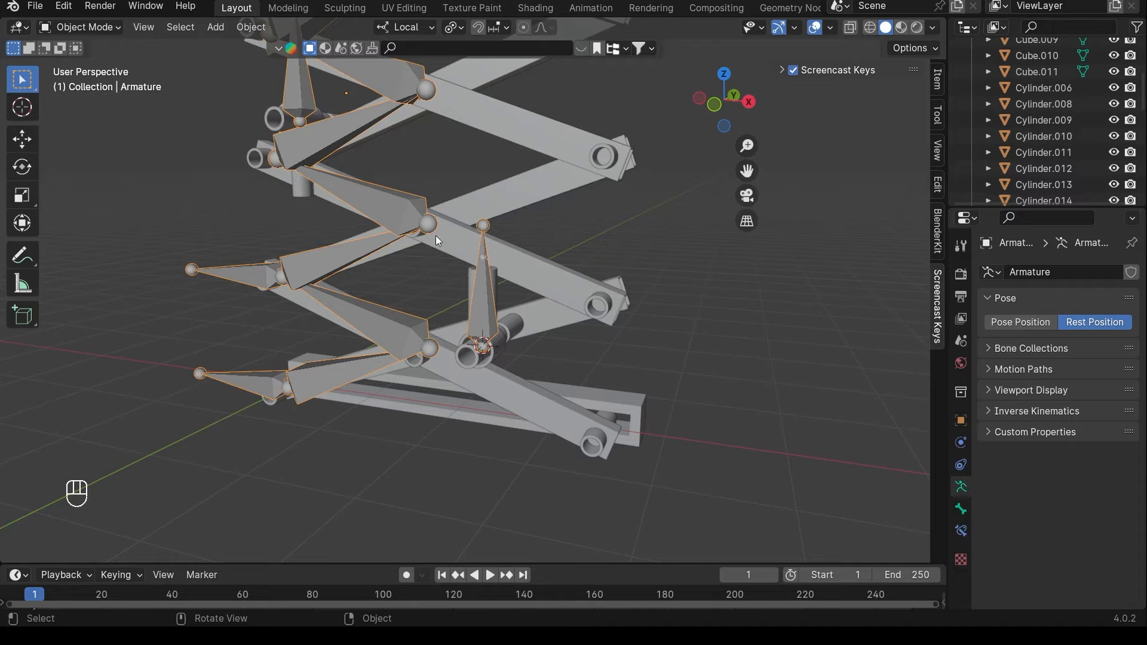
- Parent the lower piston's outer cylinder, Cylinder.022, to the armature's active bone using the Bone option
scroll(502, 277, "up", 2)
mouse_move(502, 278)
middle_mouse_down()
mouse_move(494, 257)
mouse_move(484, 284)
middle_mouse_up()
scroll(485, 283, "up", 5)
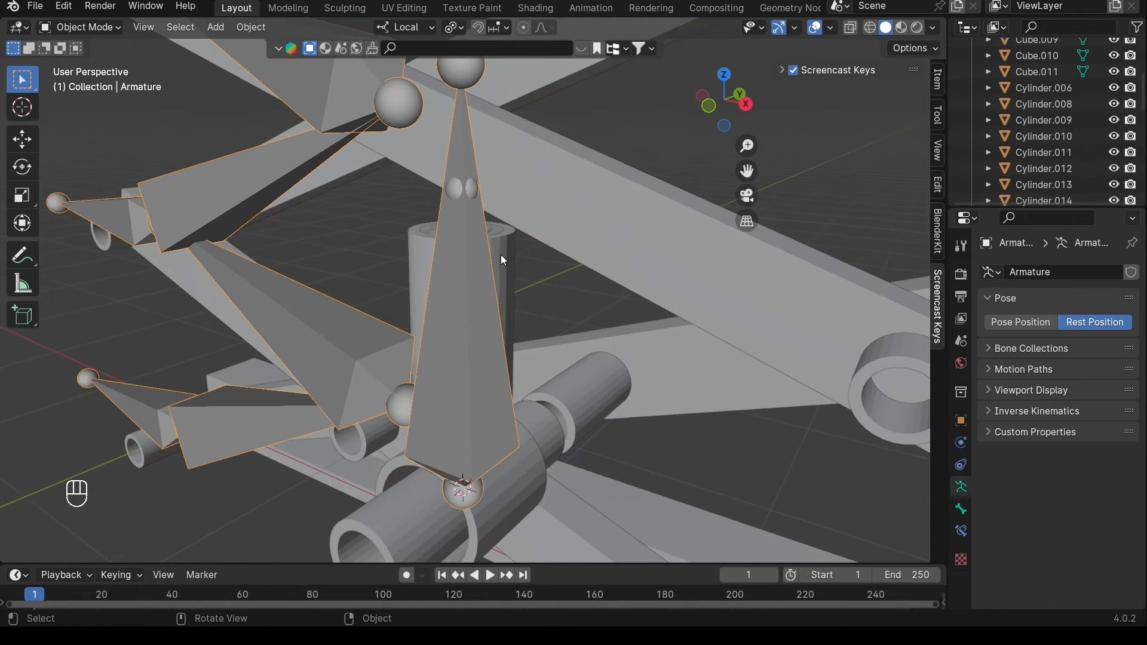
left_click(503, 251)
middle_click_drag(486, 439, 561, 375)
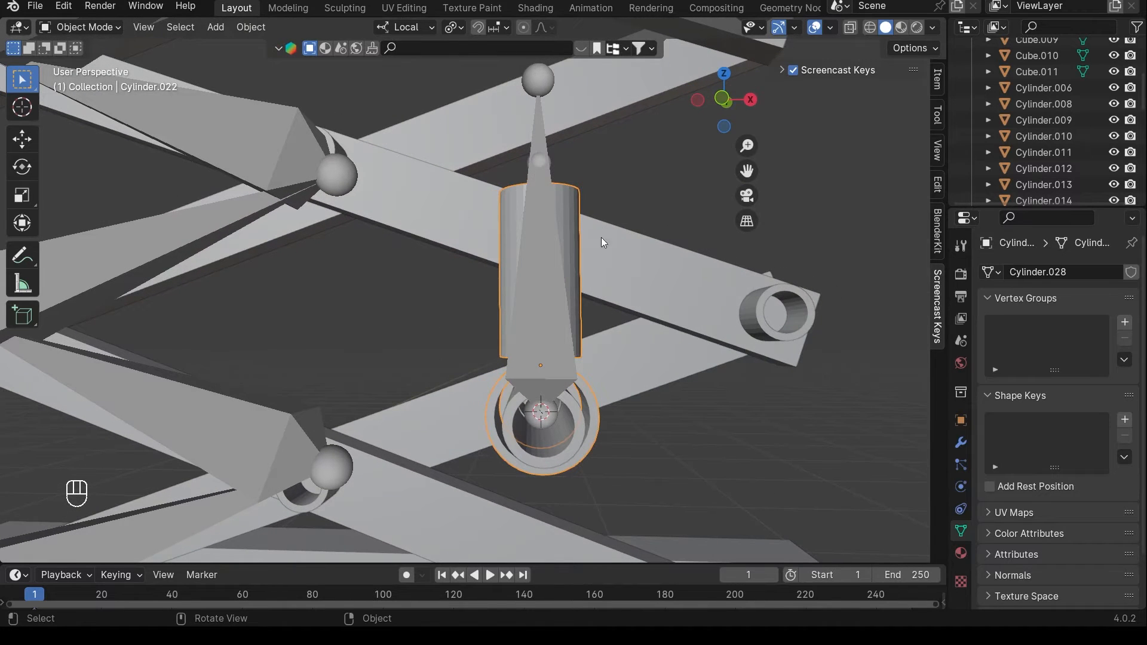
middle_click_drag(449, 177, 558, 263)
left_click(504, 277, "shift")
scroll(511, 279, "down", 4)
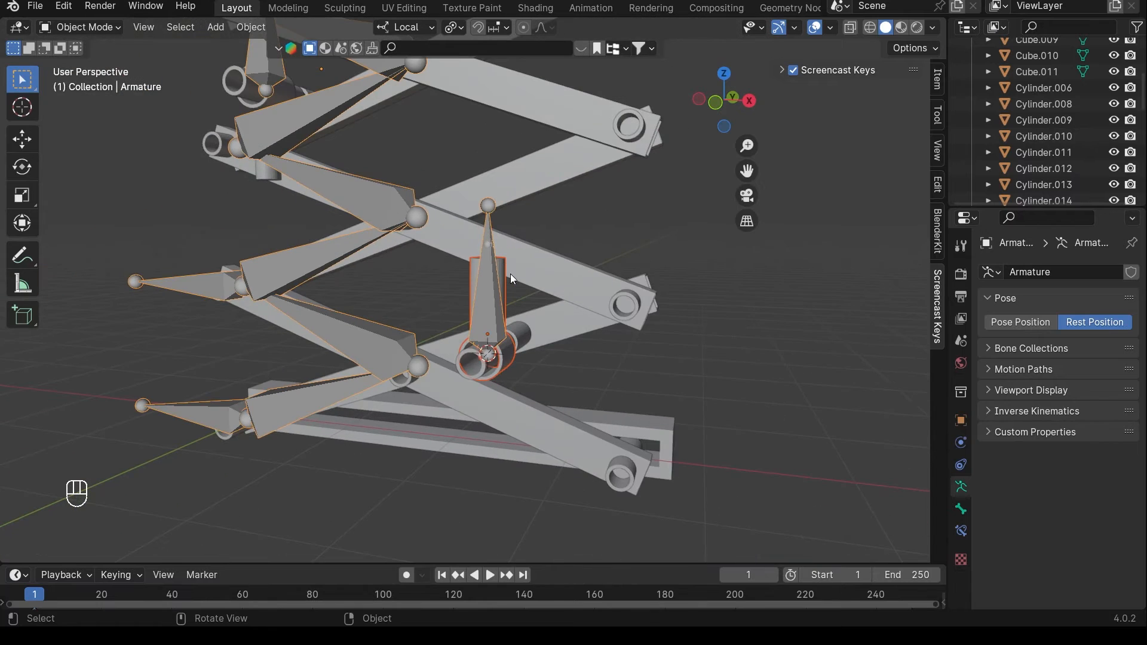
key("ctrl+p")
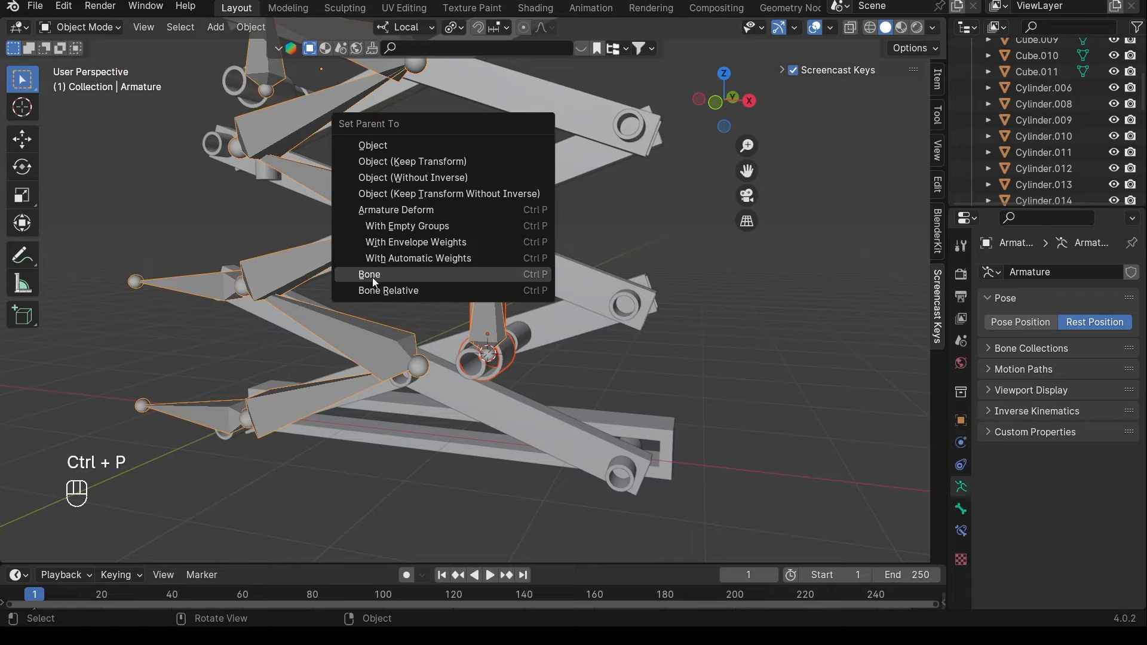
left_click(404, 278)
- Check the parented outer cylinder, then select the armature and pick its Handle bone in Pose Mode
scroll(478, 242, "up", 3)
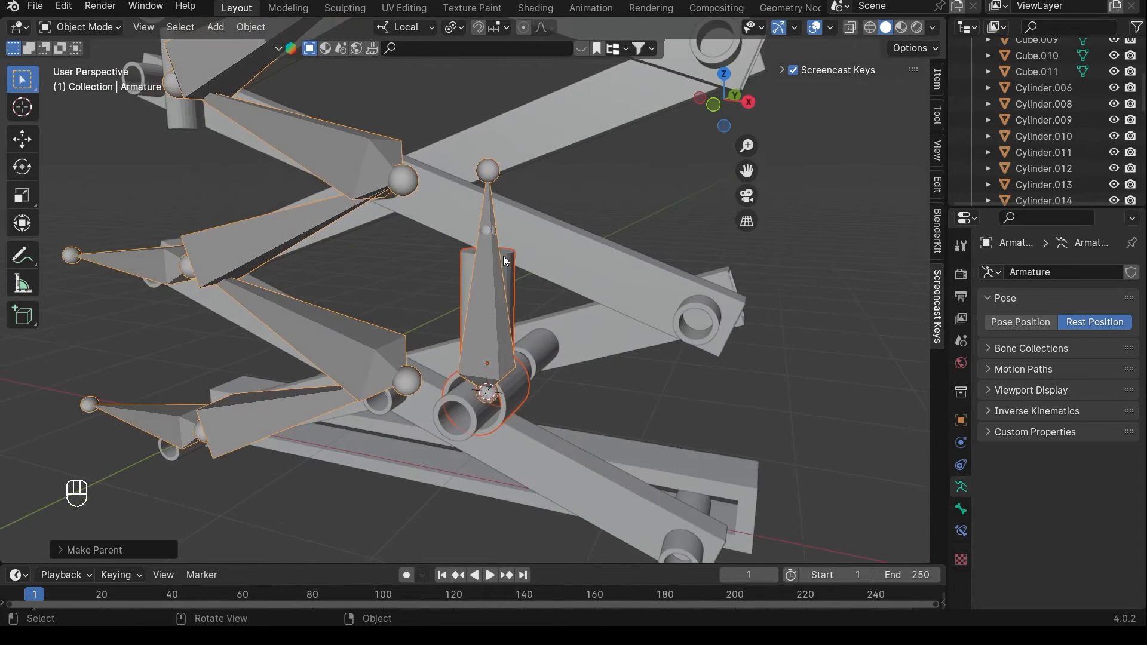
left_click(516, 260)
left_click(481, 154)
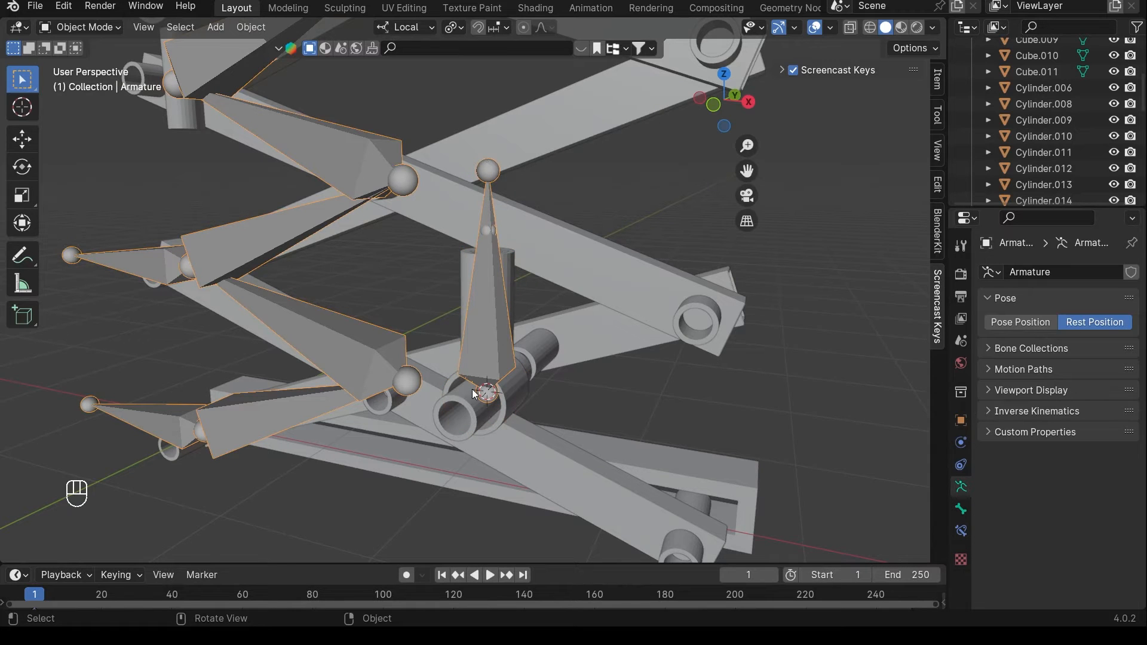
left_click(514, 254)
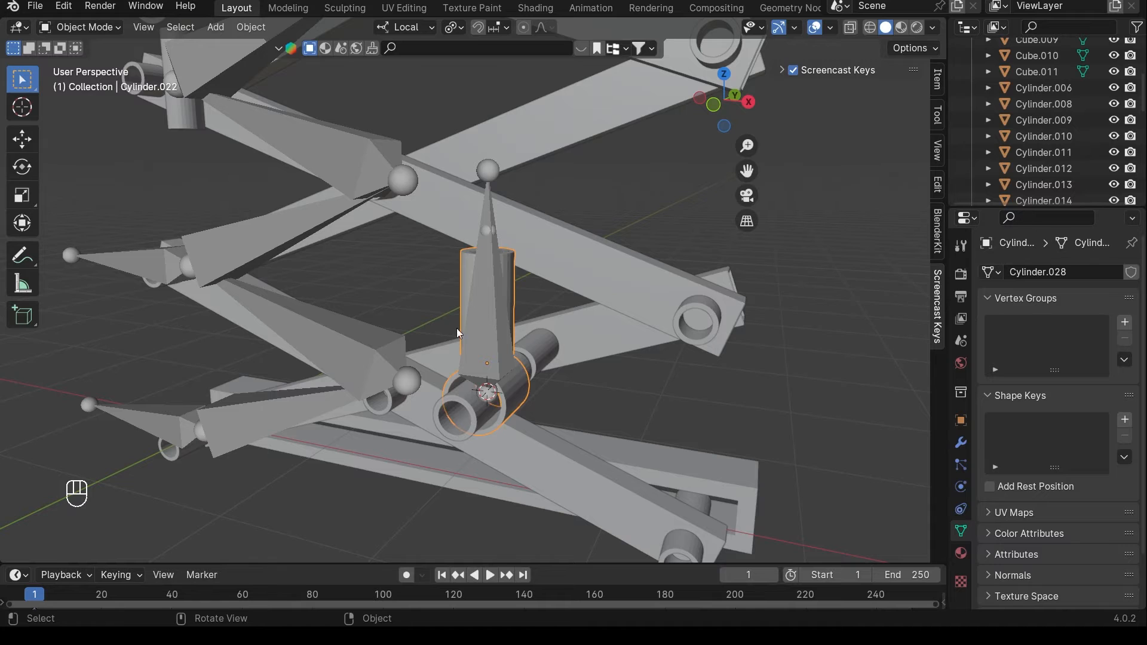
scroll(526, 337, "down", 3)
scroll(310, 223, "up", 2)
left_click(224, 266)
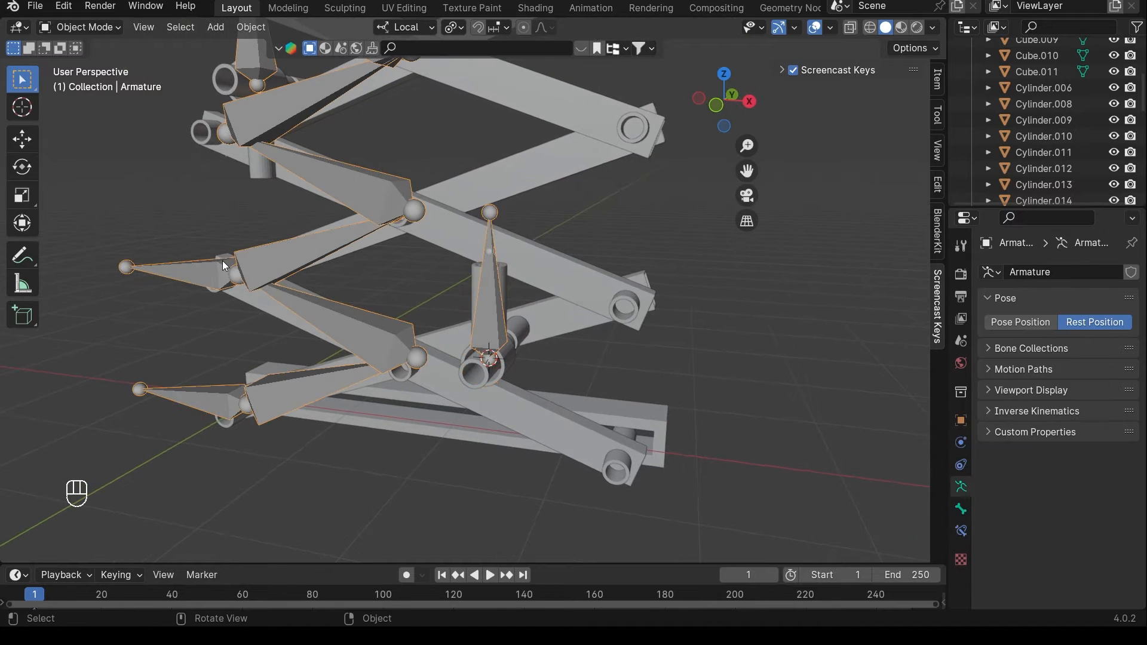
left_click(80, 27)
left_click(90, 80)
left_click(206, 262)
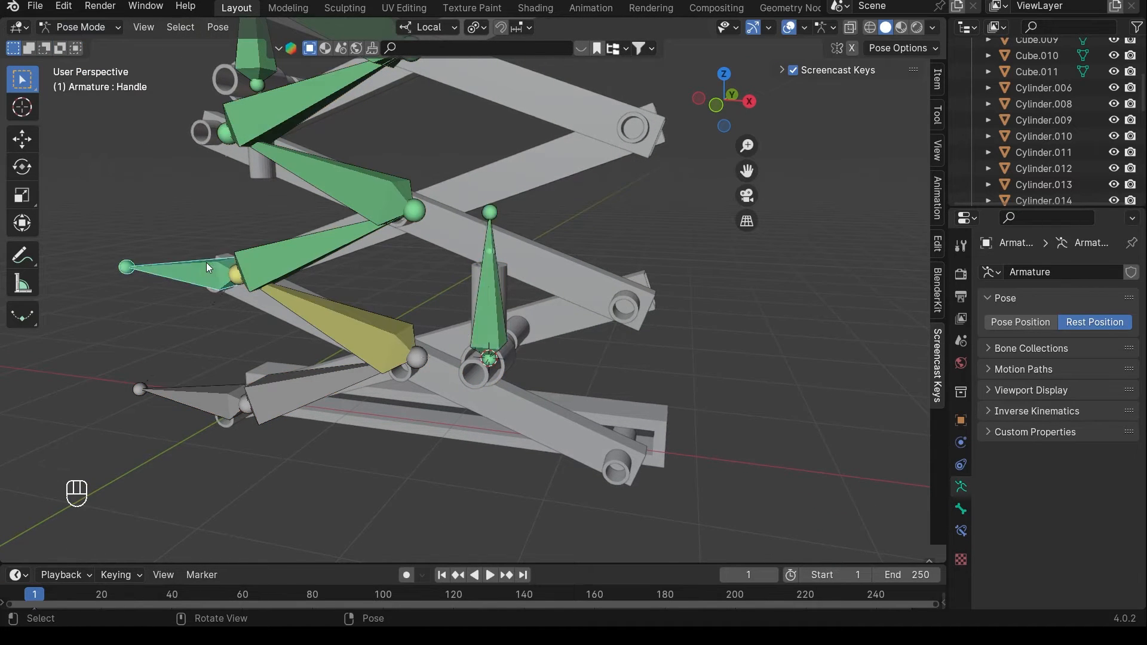
- Switch the armature to Pose Position and move the Handle bone upward to test the parented cylinder
scroll(208, 263, "down", 2)
key("g")
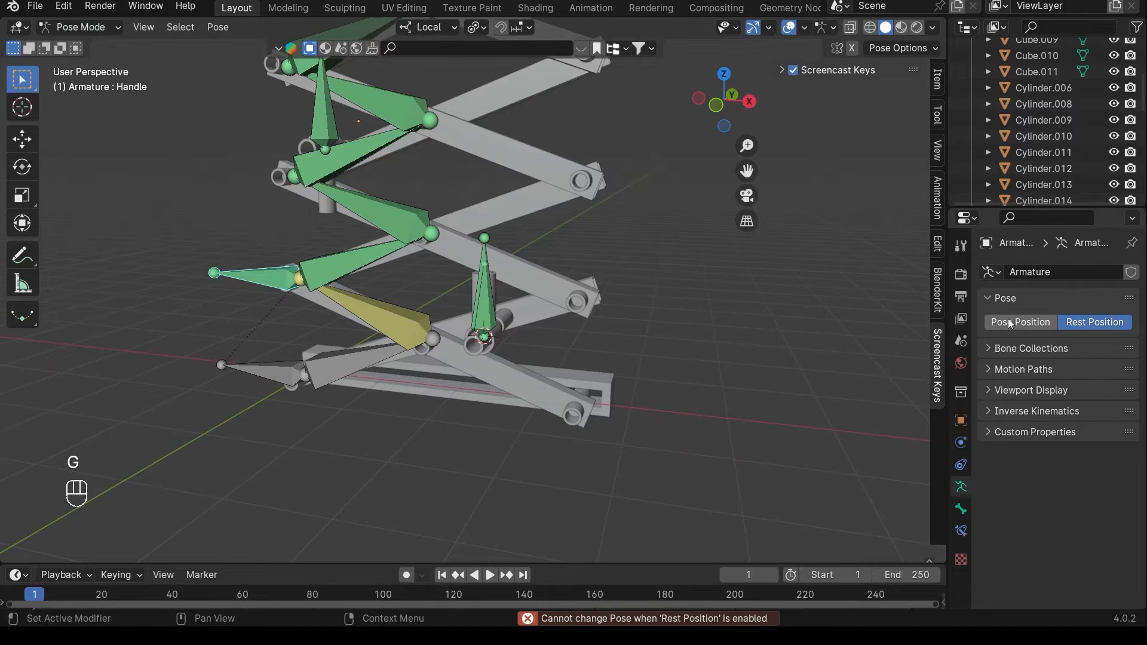
left_click(1010, 323)
key("g")
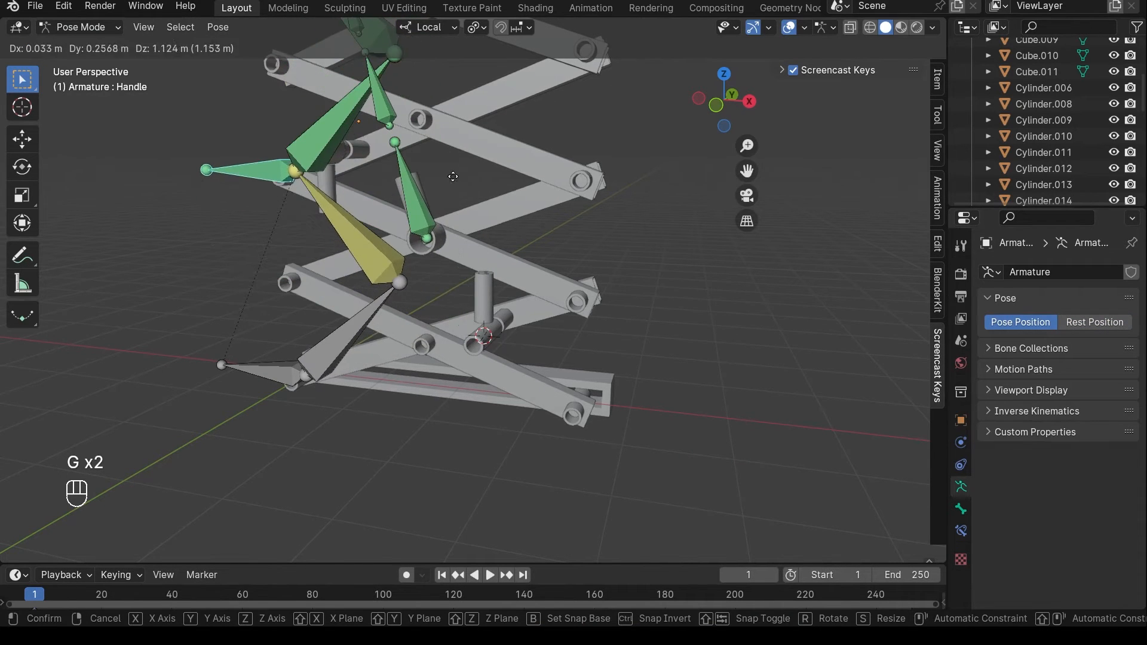
key("Escape")
scroll(487, 248, "up", 3)
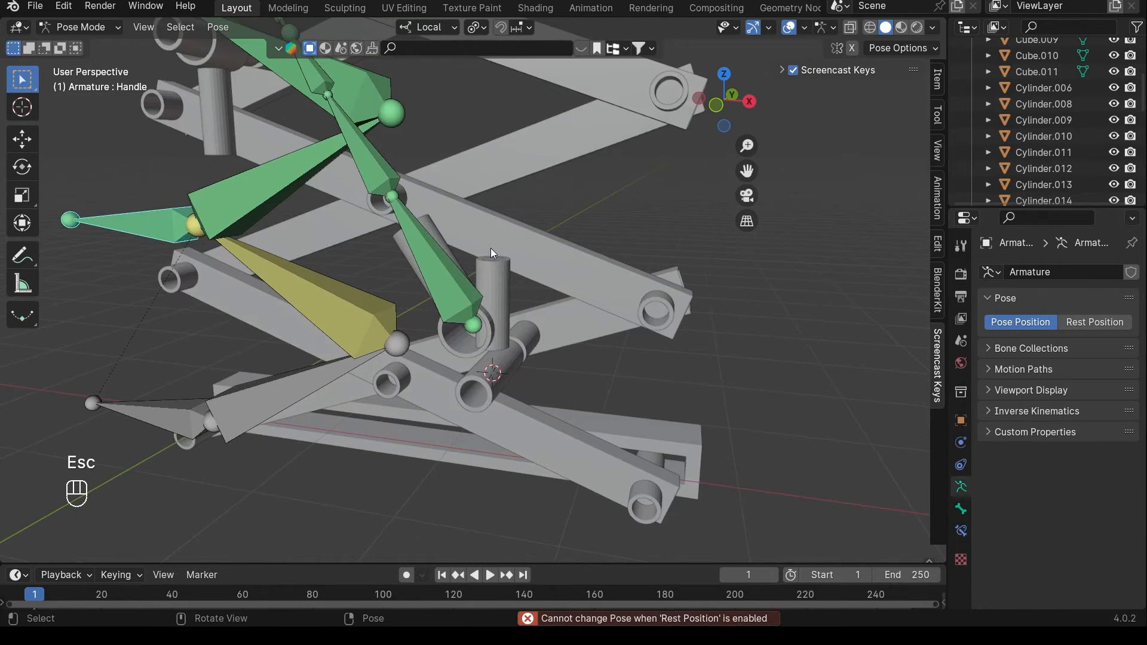
- Clear the location, rotation and scale of all the armature's bones
key("a")
key("alt+g")
key("alt+r")
key("alt+s")
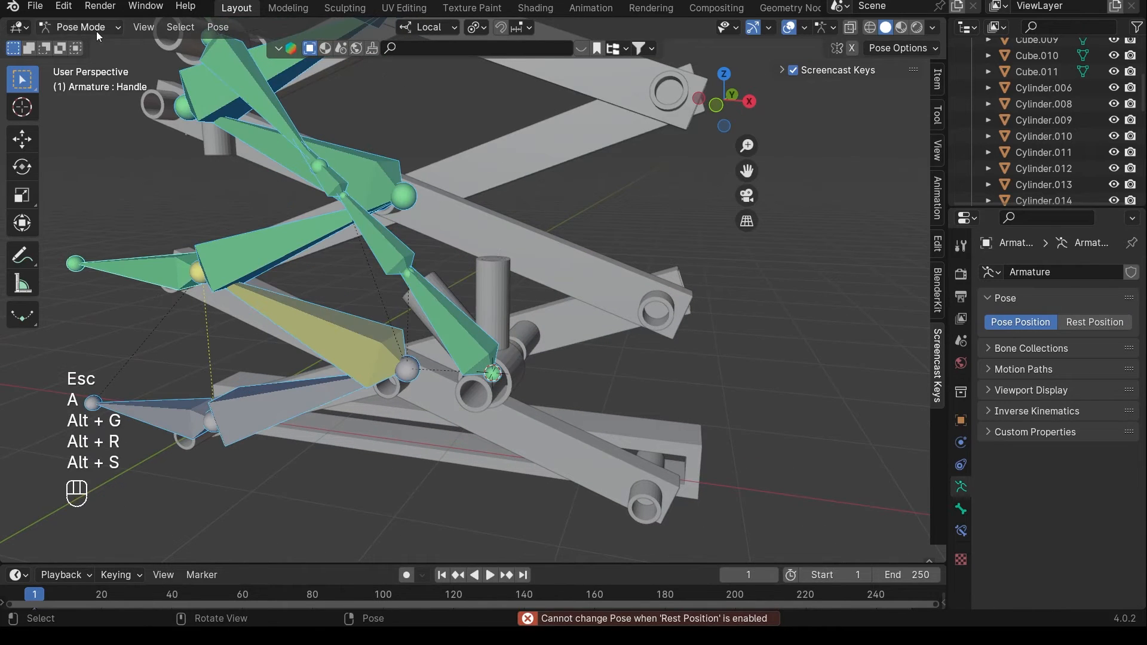
- Put the armature into Edit Mode and set it back to Rest Position
left_click(80, 27)
left_click(74, 63)
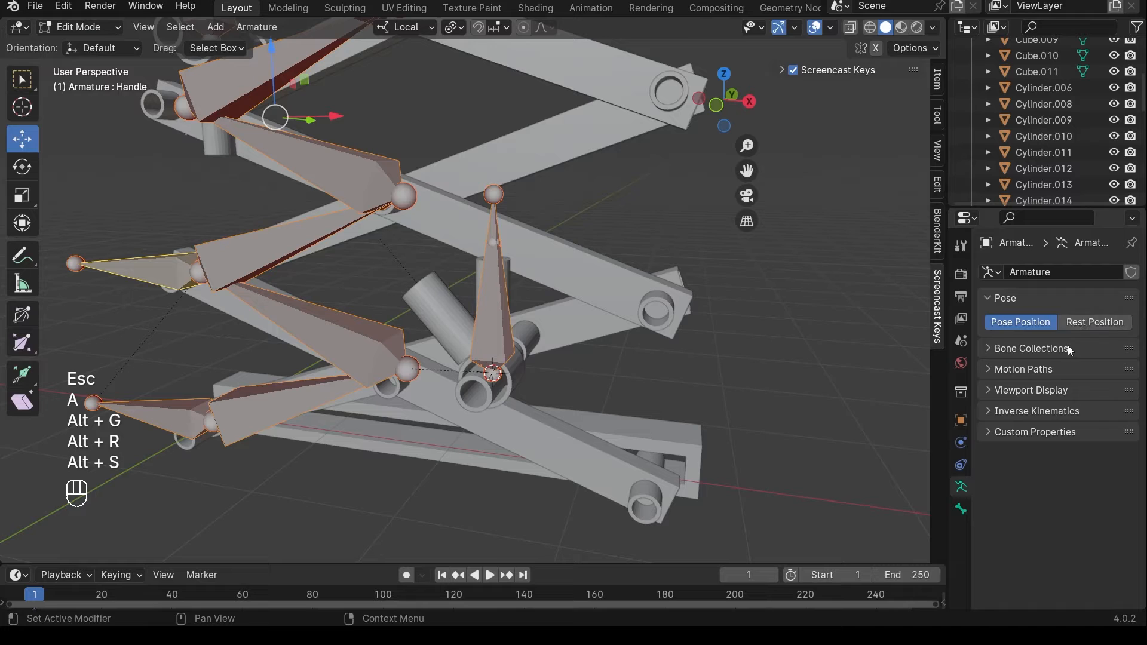
left_click(1107, 327)
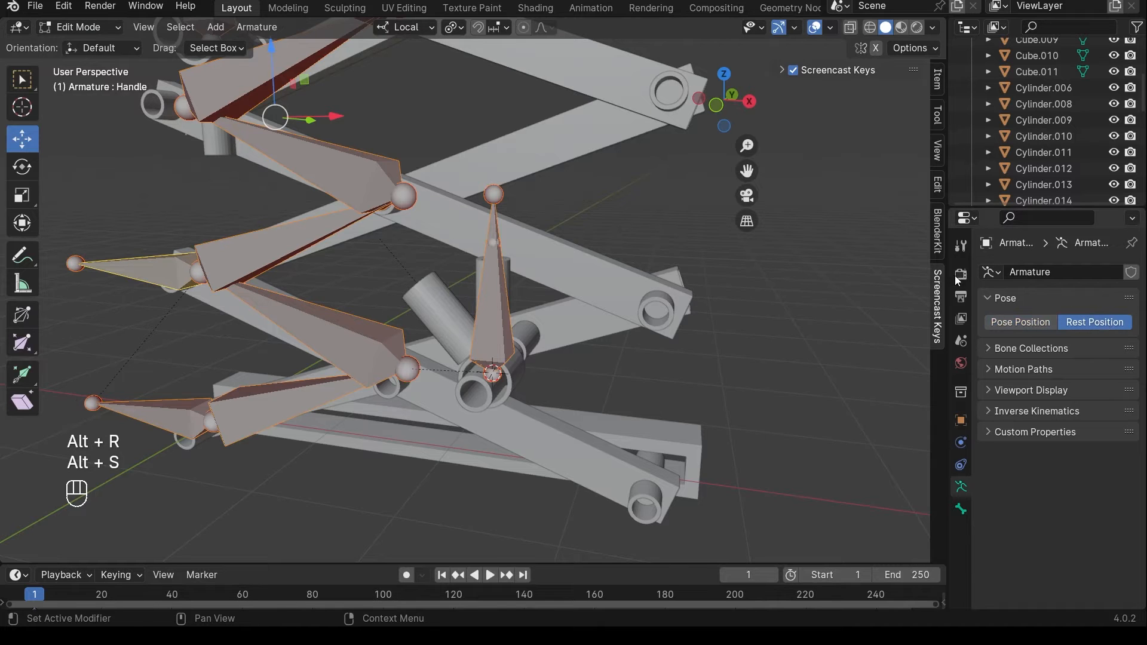
- Use wireframe shading to select Bone.014 nested inside the lower piston's outer bone in Edit Mode
left_click(73, 31)
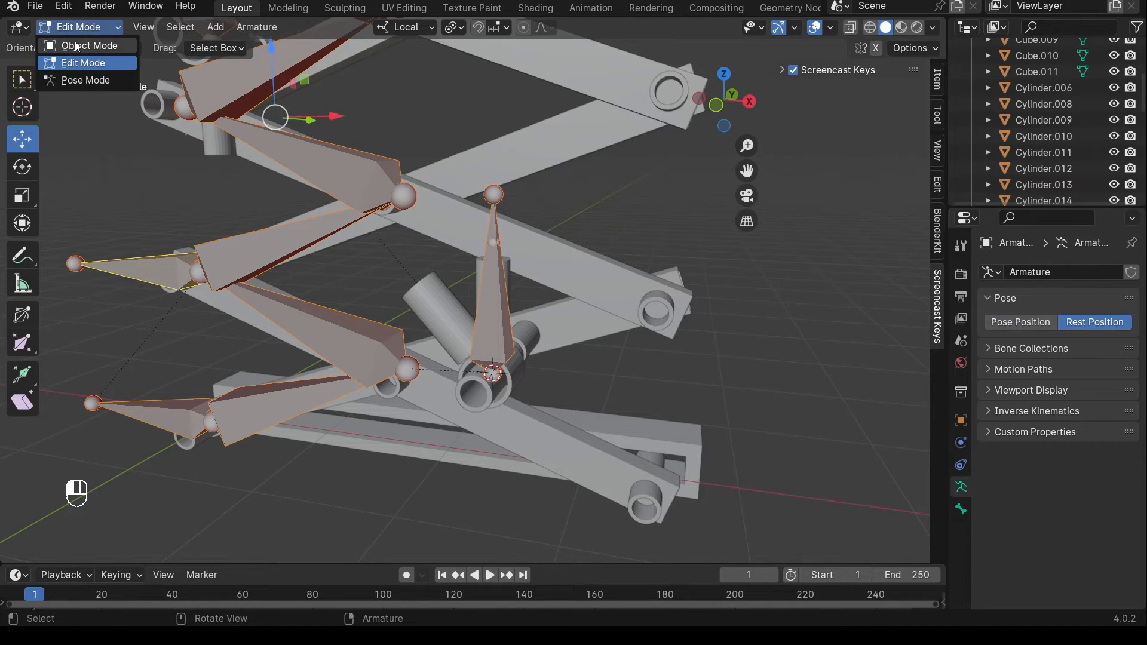
left_click(502, 266)
scroll(504, 281, "up", 2)
scroll(519, 345, "up", 2)
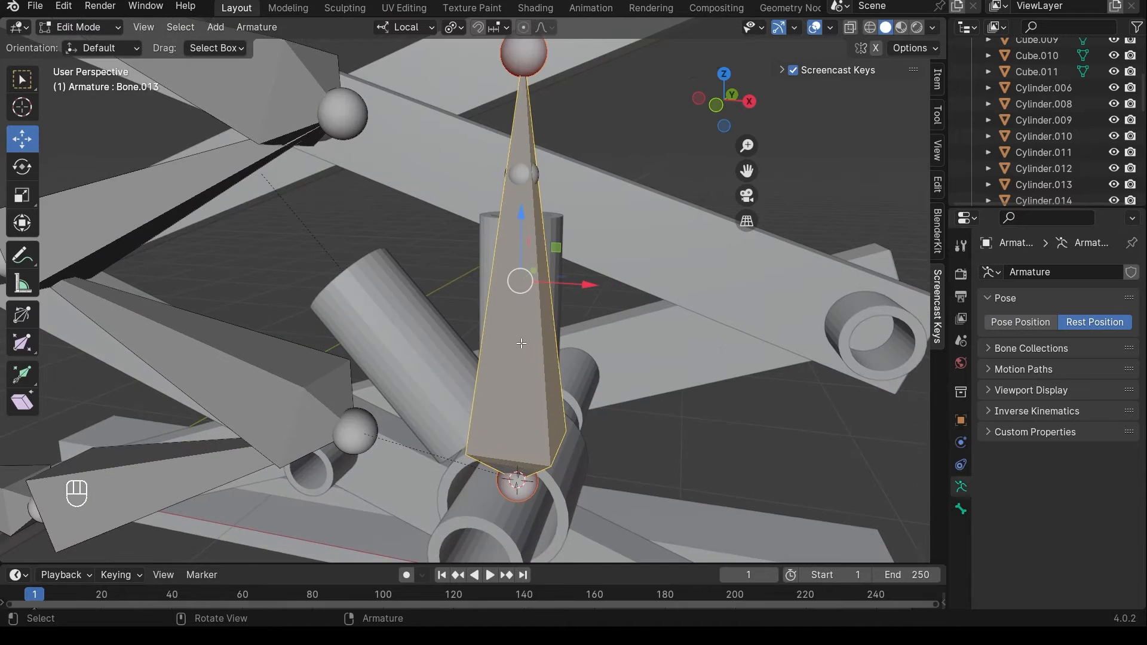
scroll(522, 344, "down", 3)
scroll(508, 338, "up", 2)
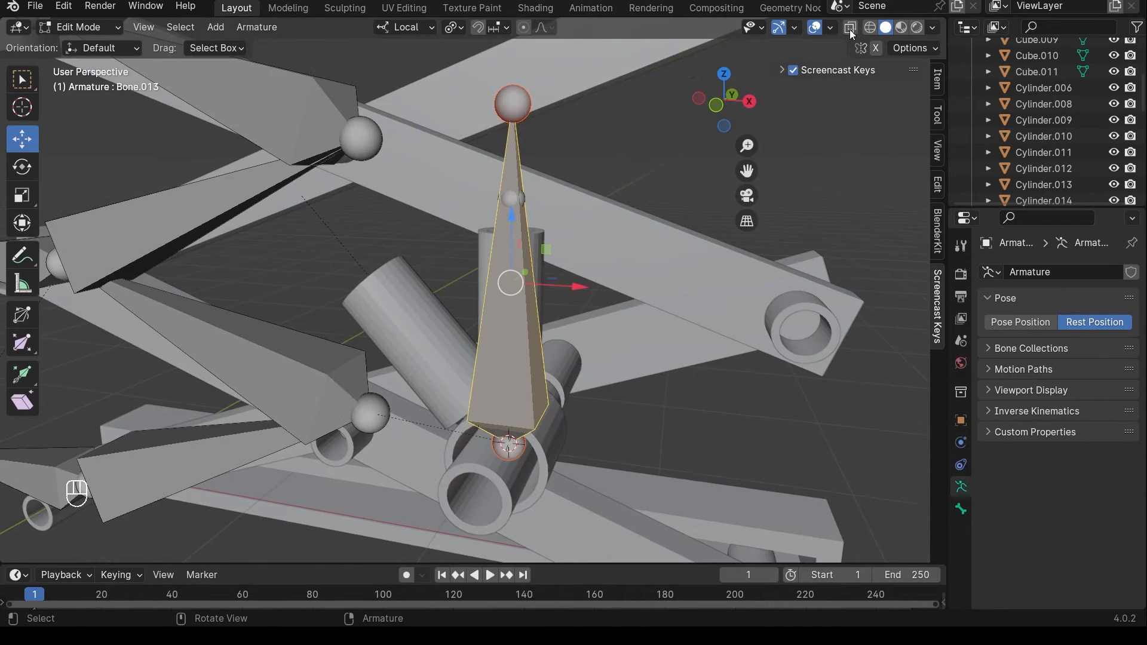
left_click(870, 30)
scroll(562, 292, "up", 2)
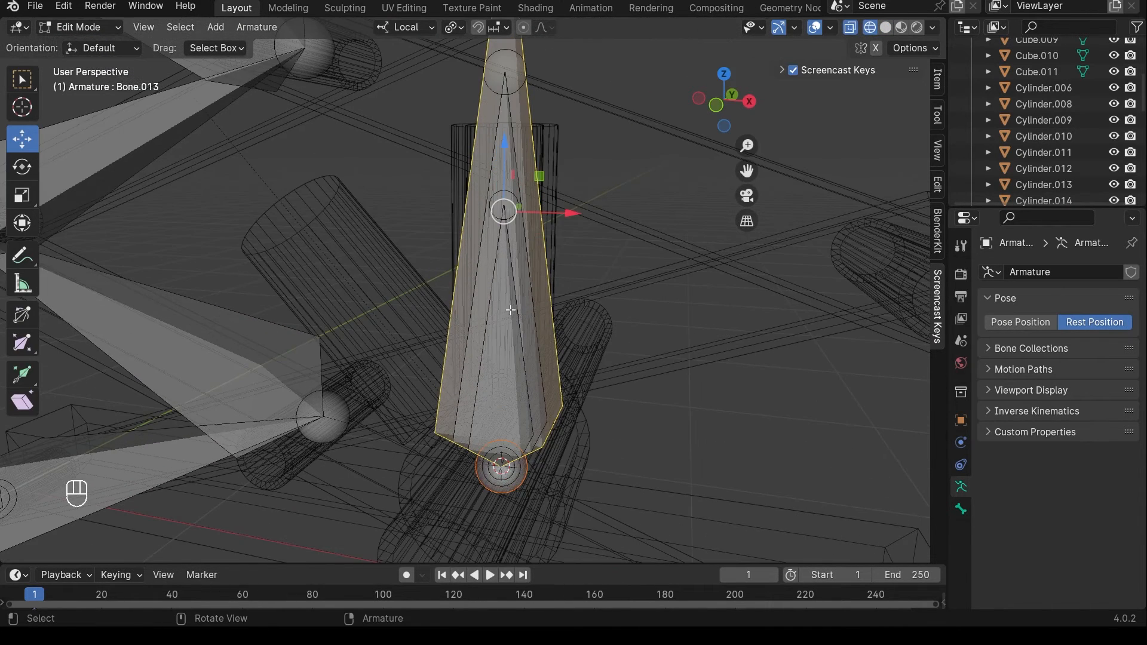
left_click(487, 293)
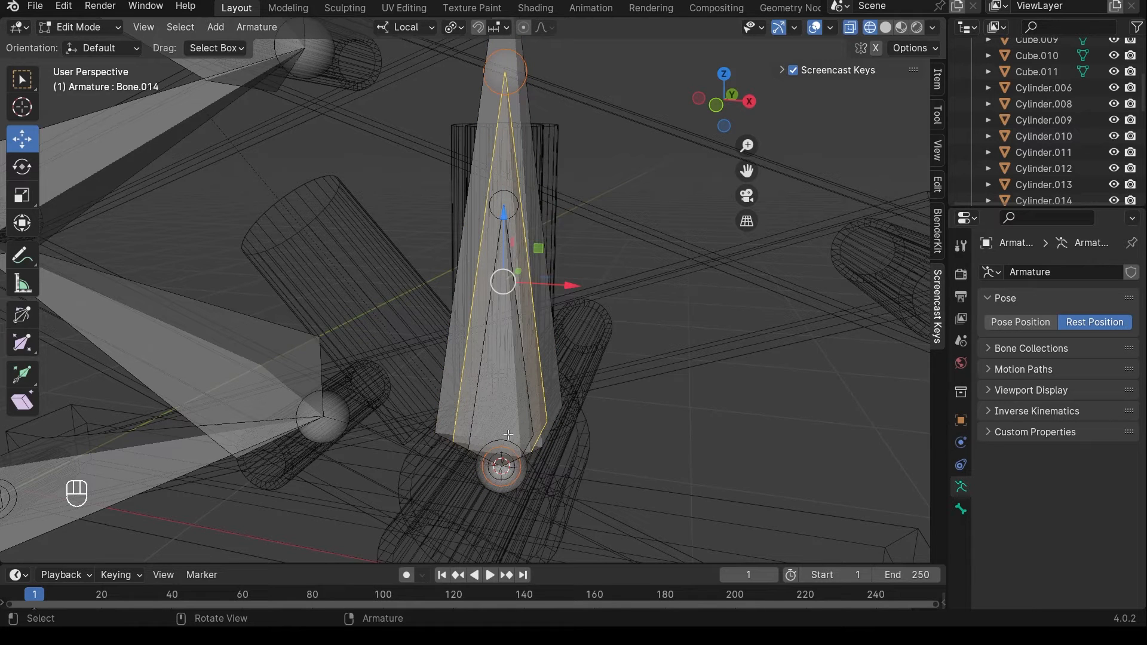
scroll(487, 242, "down", 4)
middle_click_drag(488, 217, 508, 290, "shift")
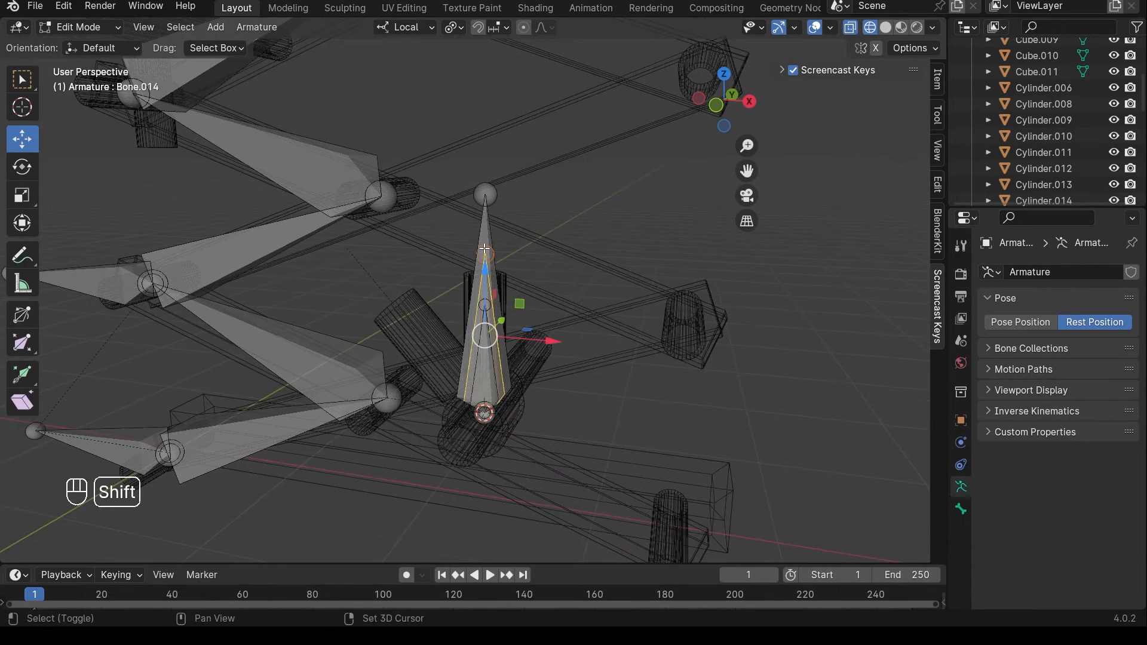
- Return the armature to Object Mode and restore solid viewport shading
scroll(281, 172, "down", 5)
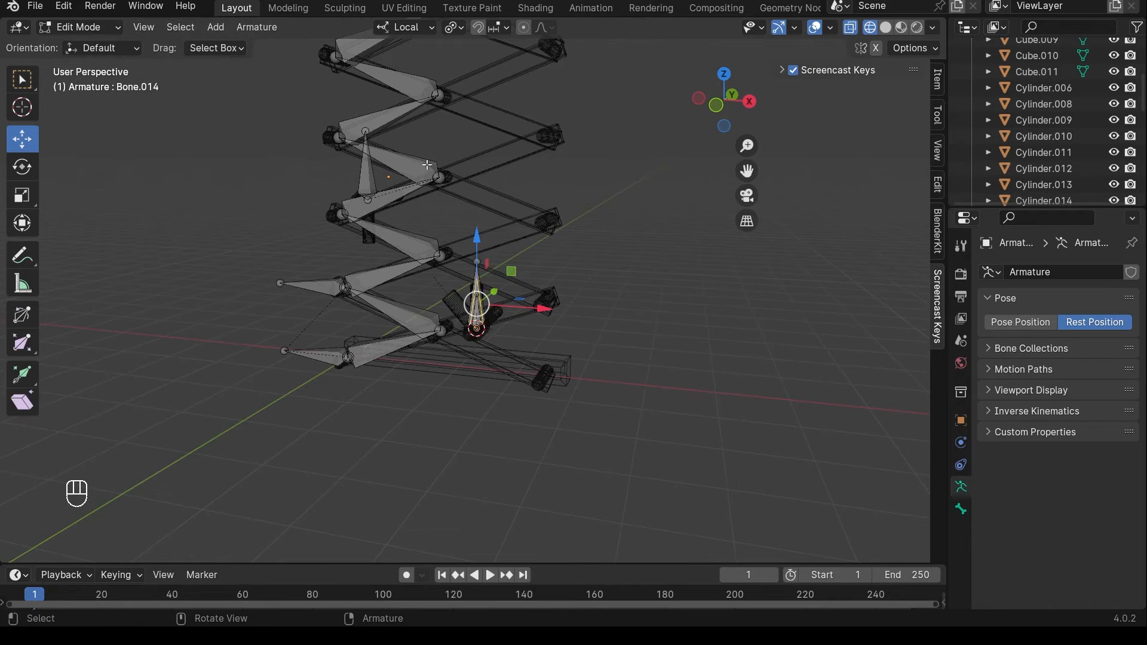
scroll(484, 168, "down", 2)
scroll(473, 172, "up", 5)
left_click(102, 28)
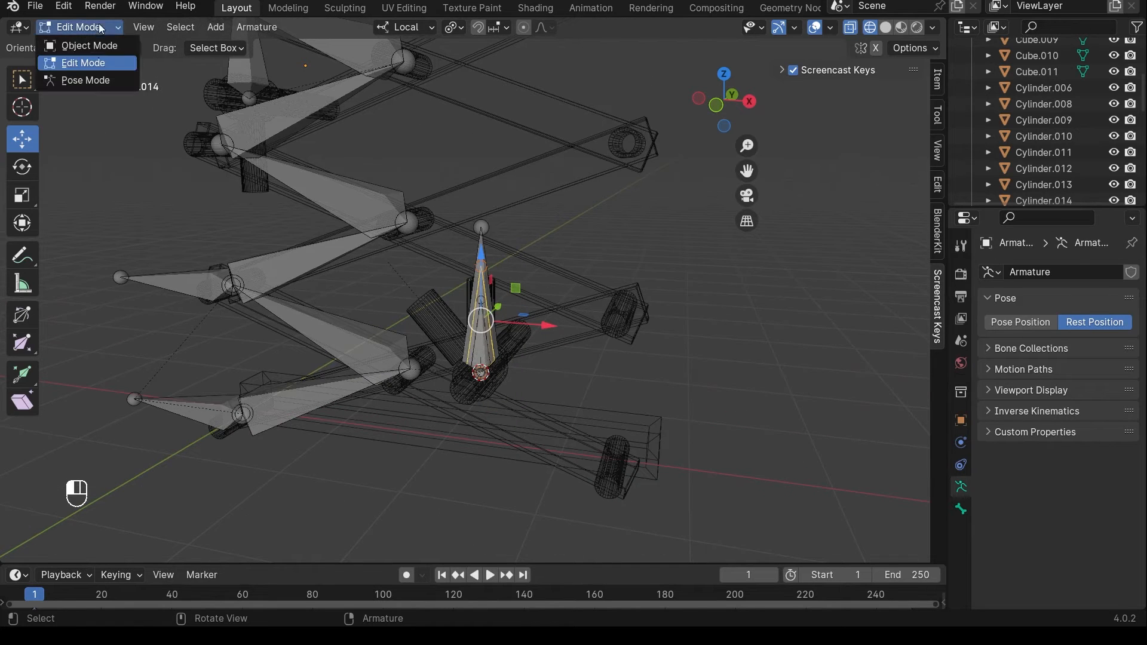
left_click(96, 45)
scroll(554, 271, "up", 3)
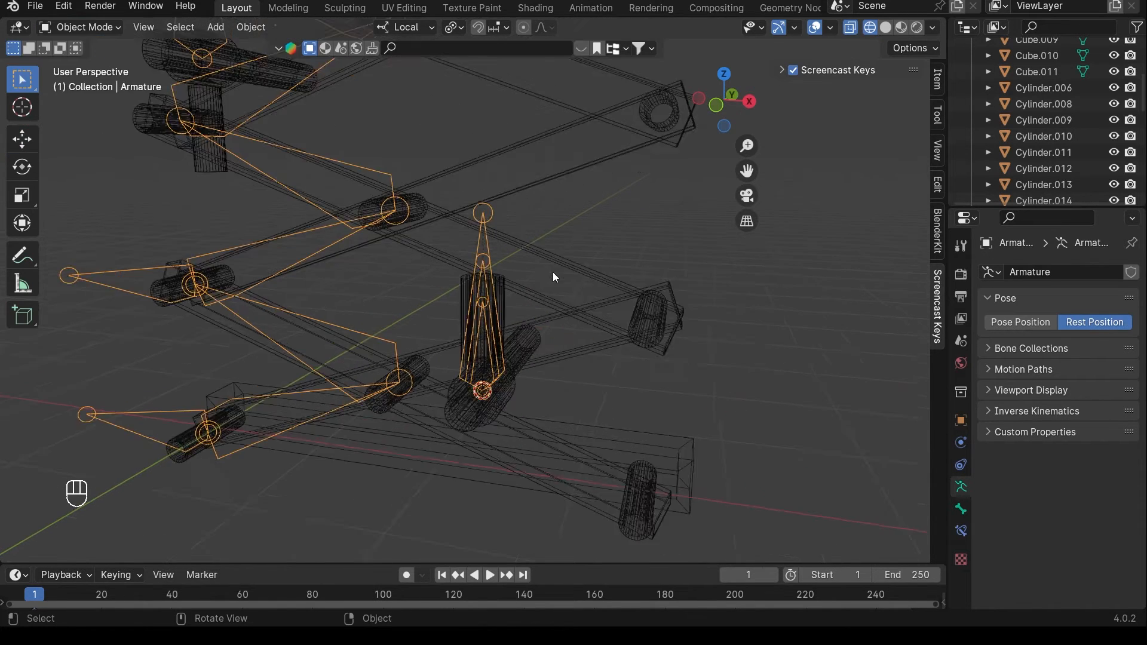
left_click(887, 27)
- Parent the lower piston's middle cylinder, Cylinder.023, to the armature's active bone using the Bone option
scroll(551, 309, "up", 5)
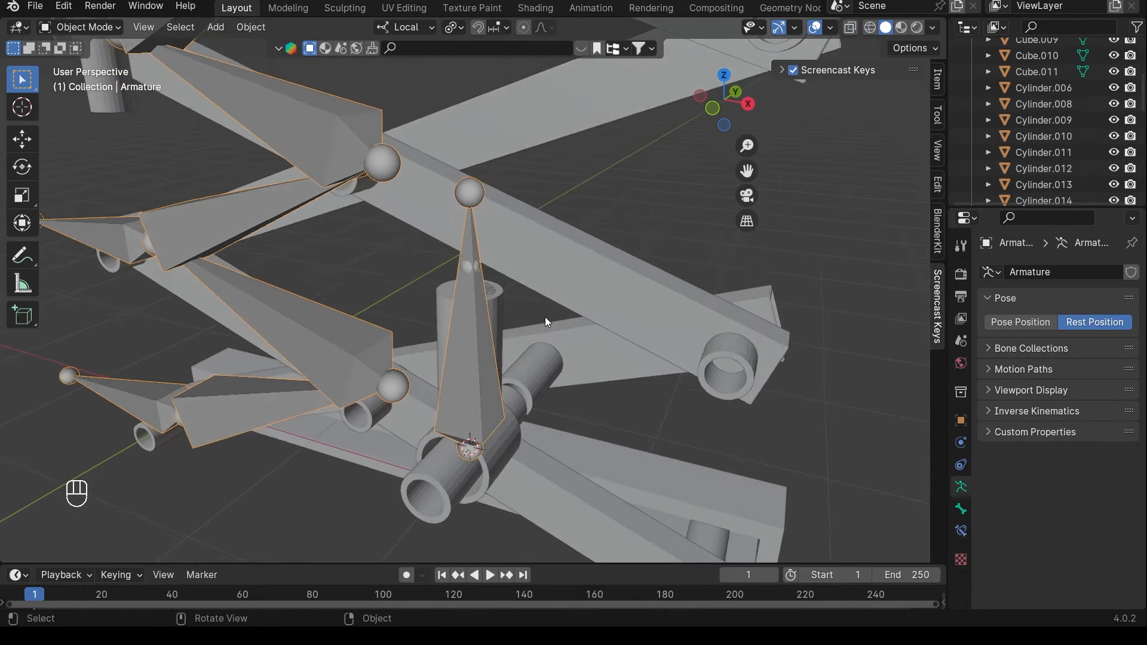
left_click(515, 293)
left_click(516, 294)
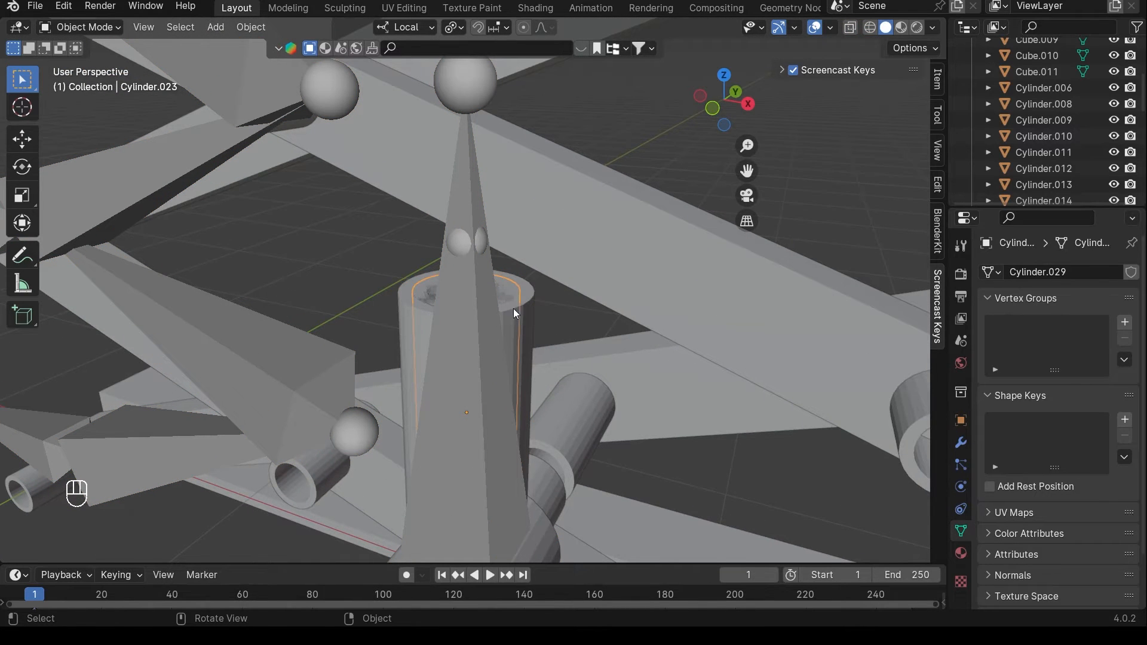
scroll(497, 299, "down", 5)
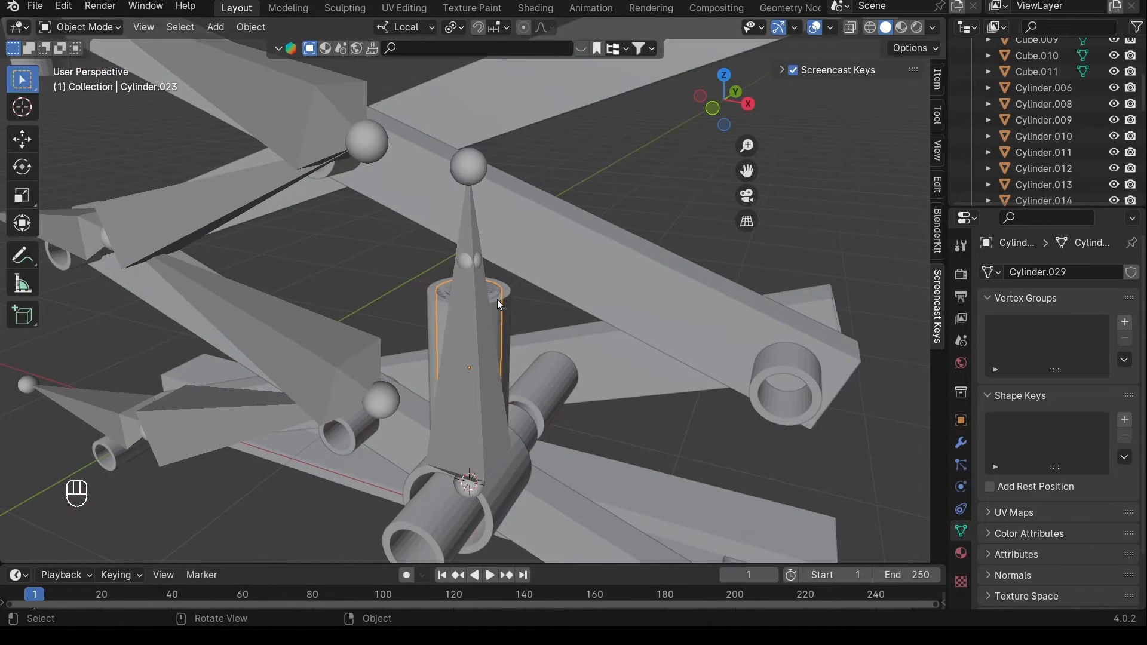
middle_click_drag(497, 299, 354, 170)
scroll(559, 213, "up", 6)
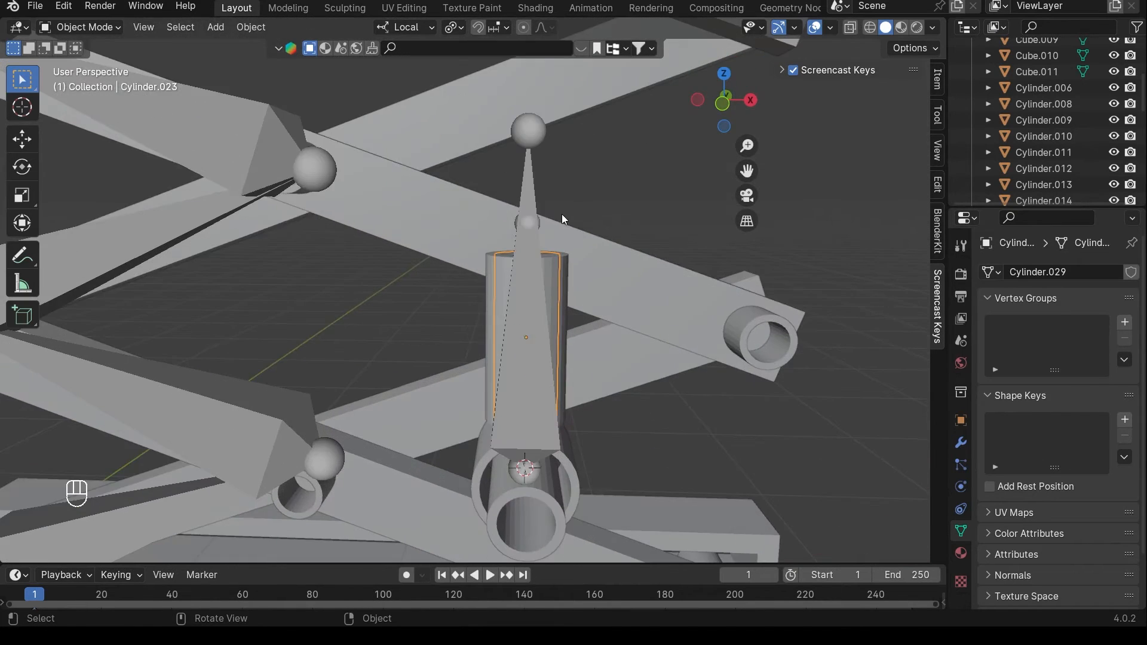
middle_click_drag(562, 214, 545, 277)
scroll(560, 299, "up", 4)
scroll(561, 299, "down", 5)
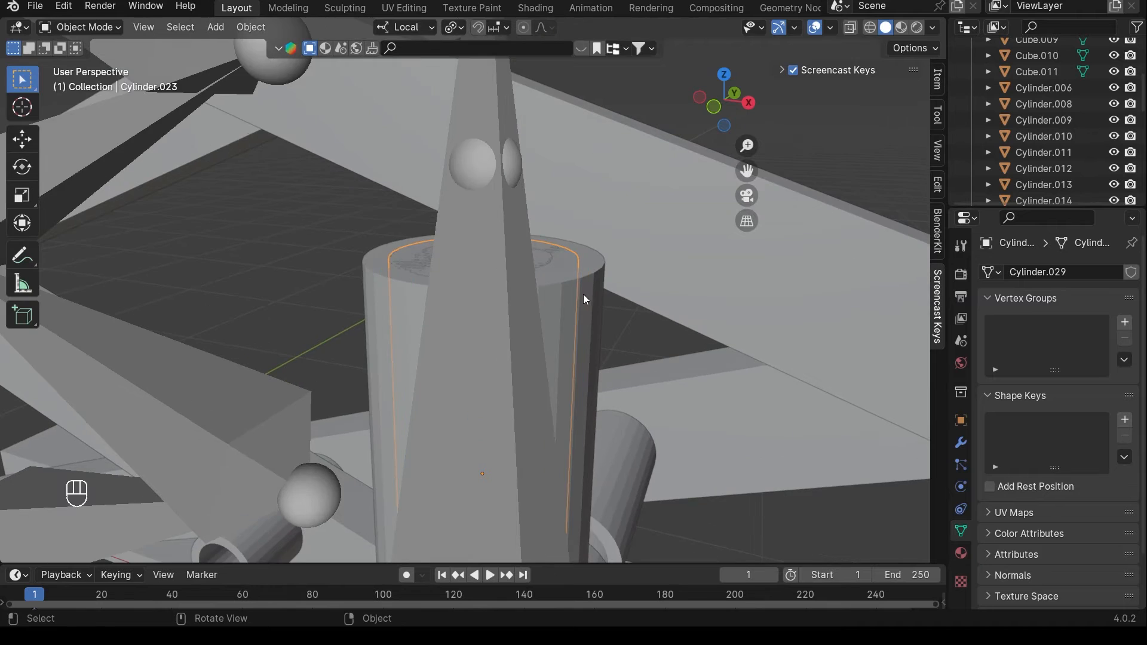
left_click(471, 343, "shift")
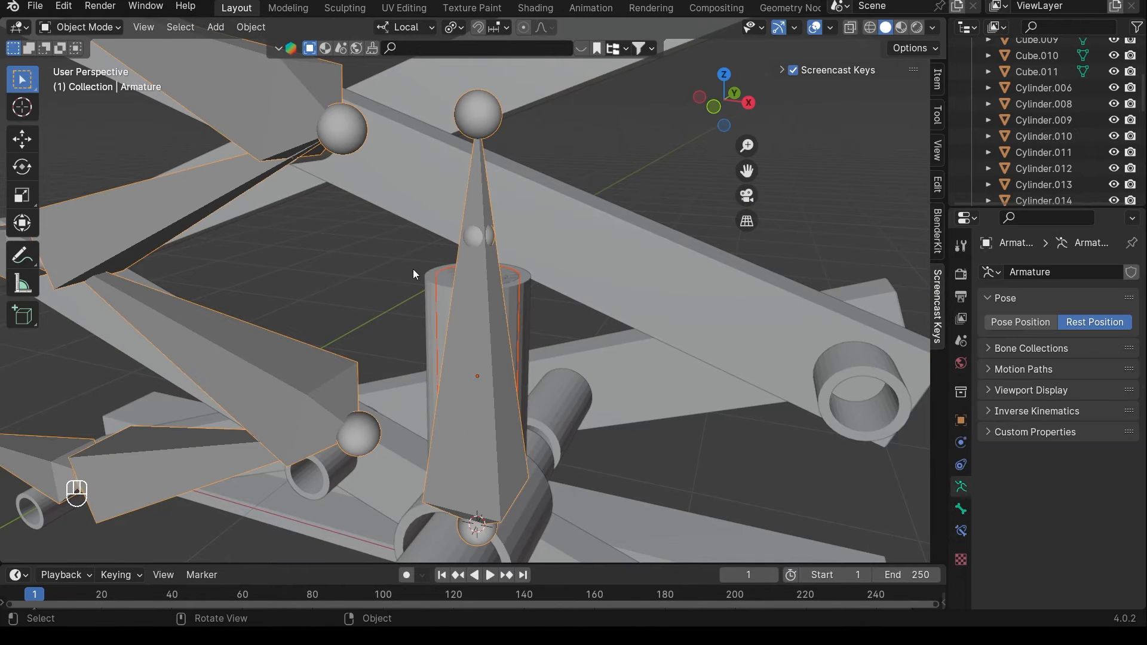
key("ctrl+p")
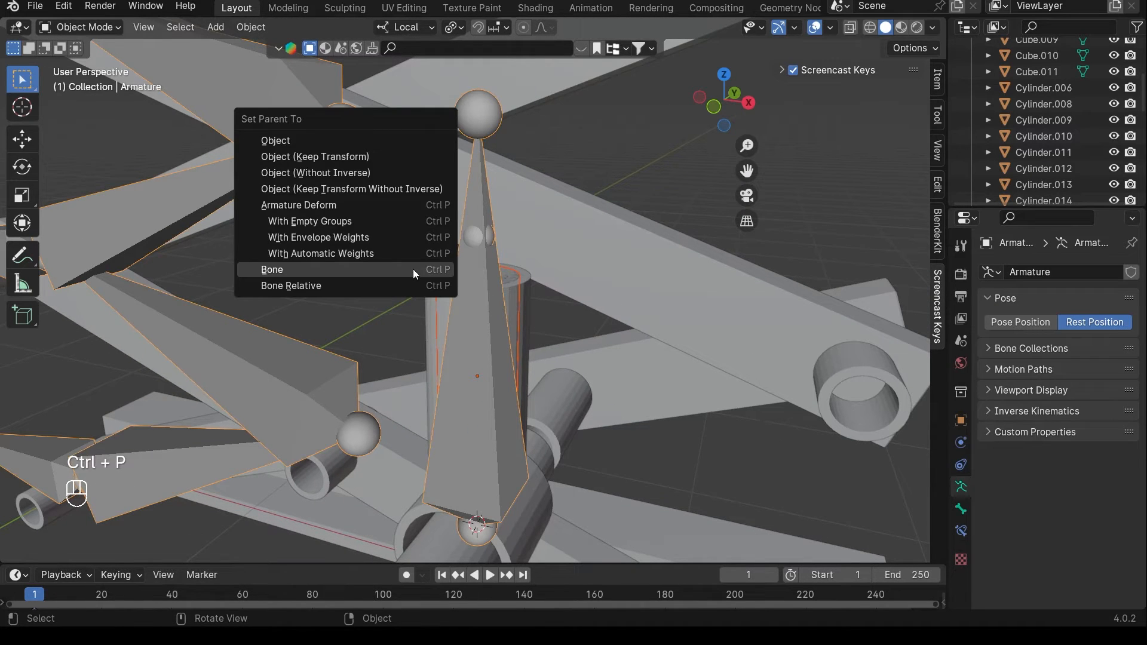
left_click(413, 268)
scroll(427, 268, "down", 5)
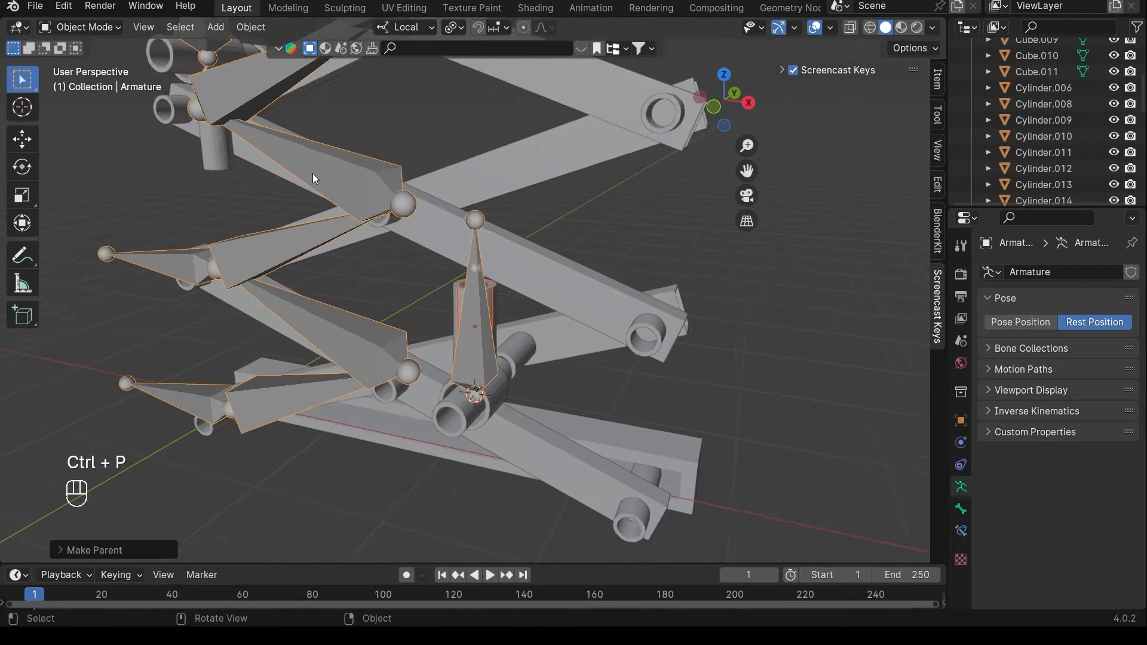
key("Tab")
scroll(500, 281, "up", 3)
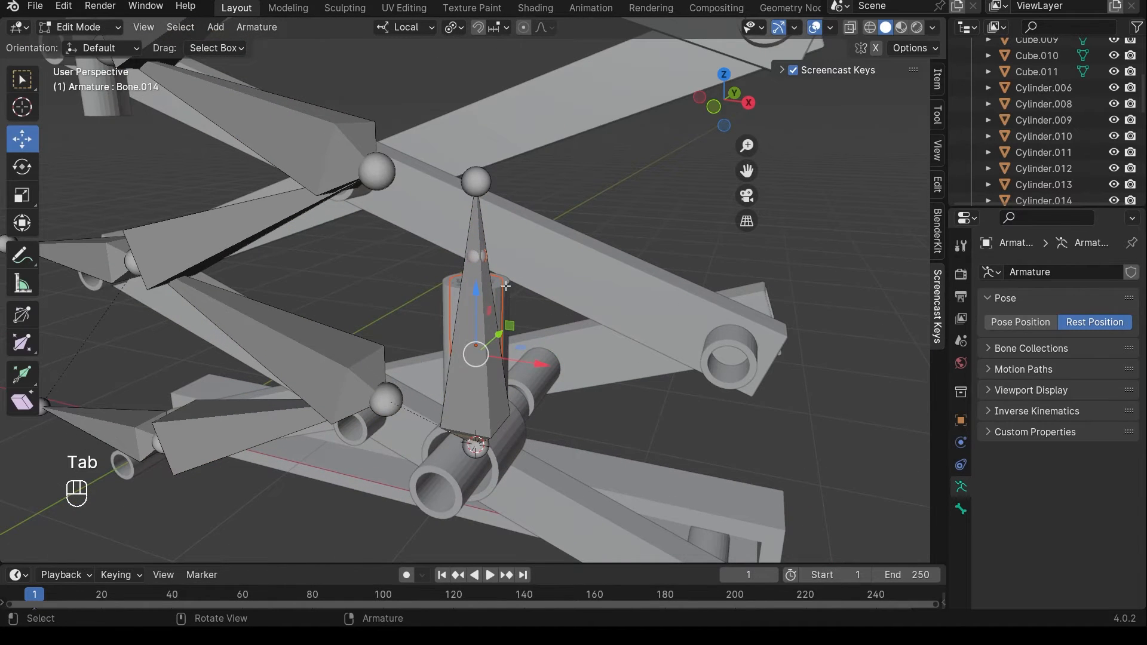
key("Tab")
scroll(514, 287, "up", 5)
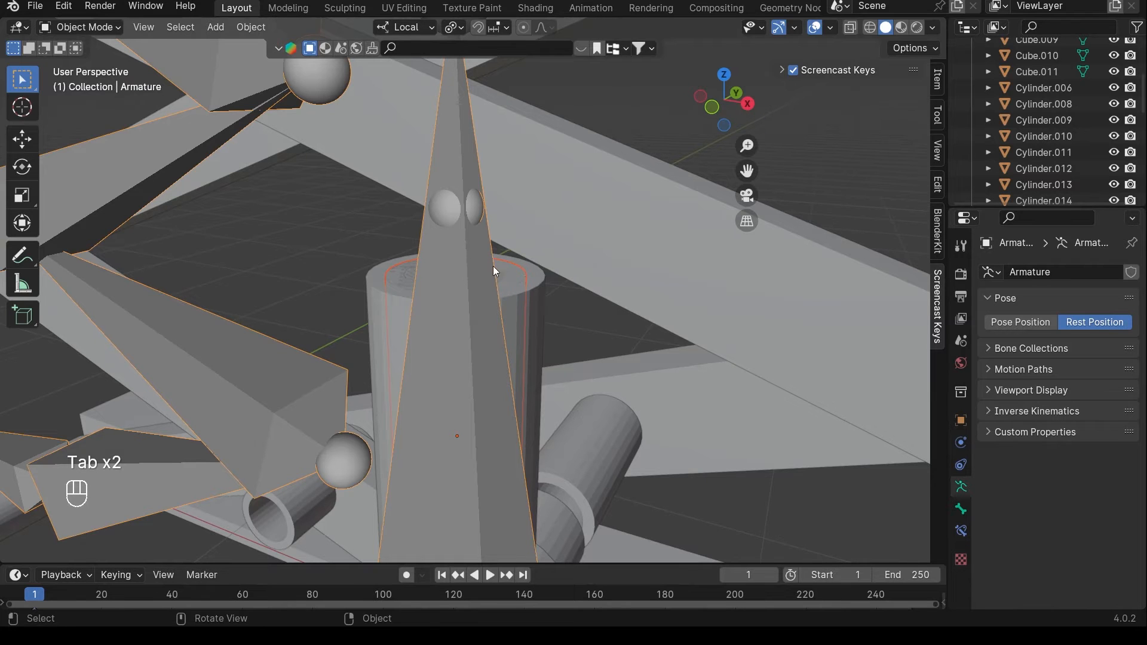
scroll(463, 272, "down", 3)
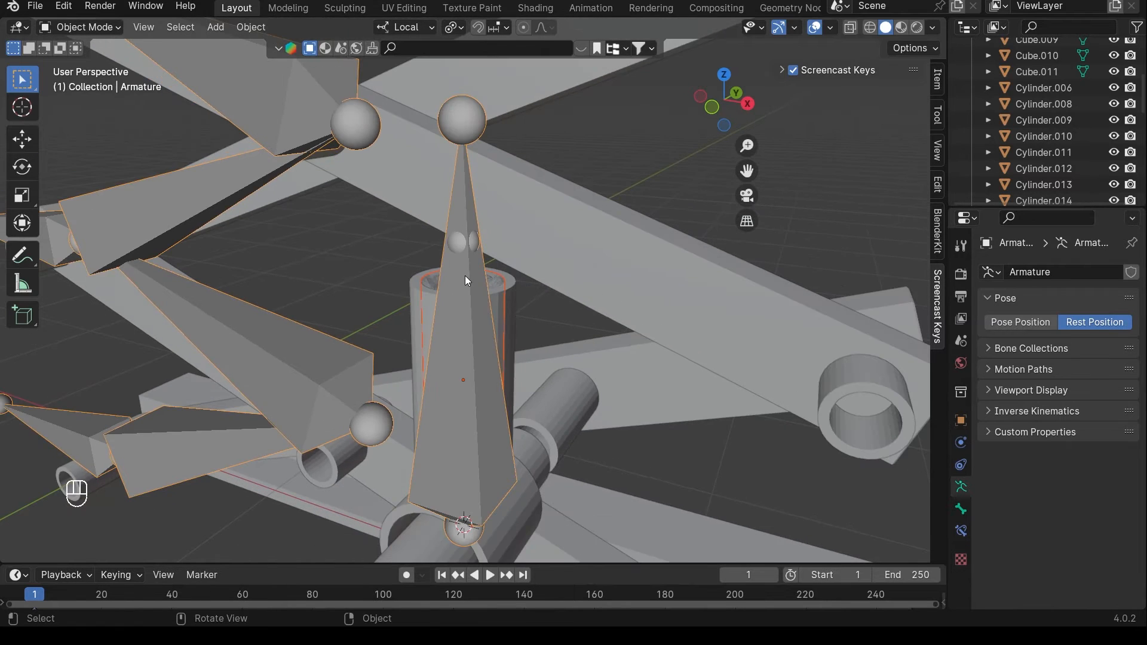
scroll(465, 274, "down", 2)
- In Edit Mode with wireframe shading, select the lower piston's innermost bone, Bone.015, and return the armature to Object Mode
key("Tab")
scroll(427, 216, "down", 4)
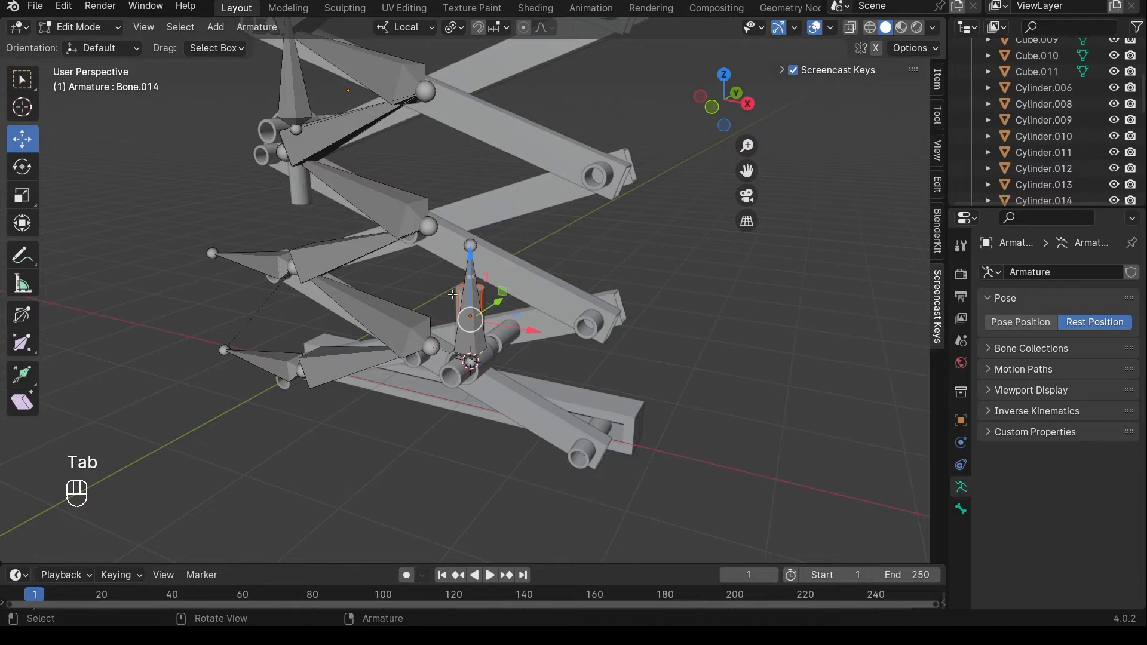
scroll(453, 294, "up", 3)
left_click(870, 27)
scroll(521, 421, "up", 5)
middle_click_drag(505, 347, 543, 214, "shift")
left_click(495, 335)
left_click(506, 291)
left_click(500, 311)
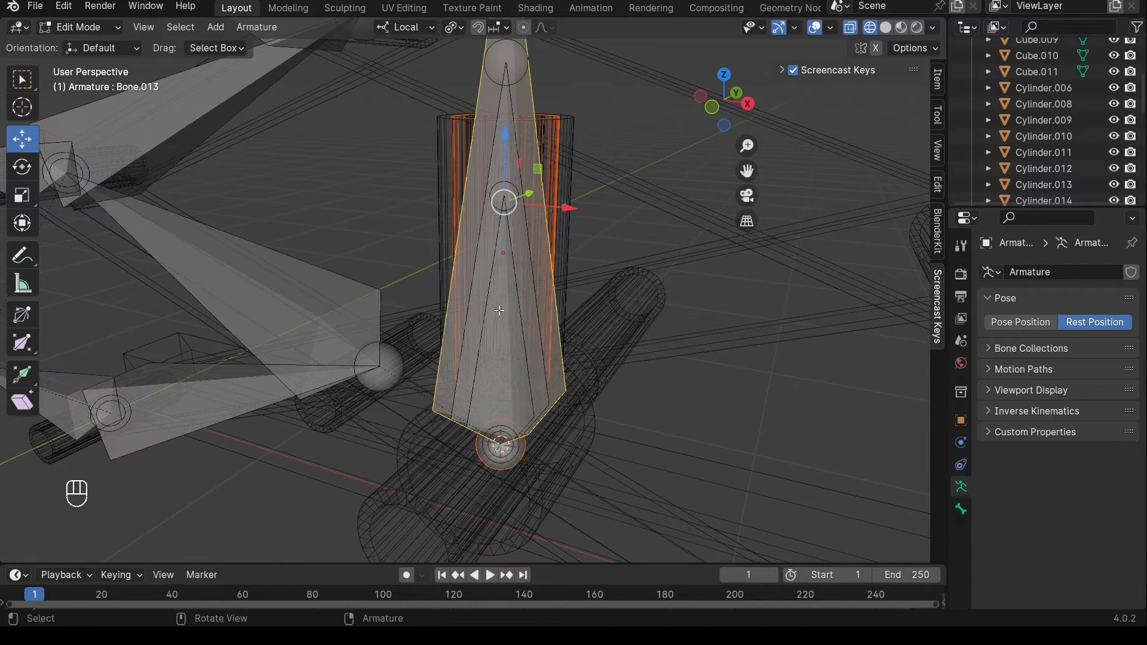
left_click(500, 310)
left_click(500, 310)
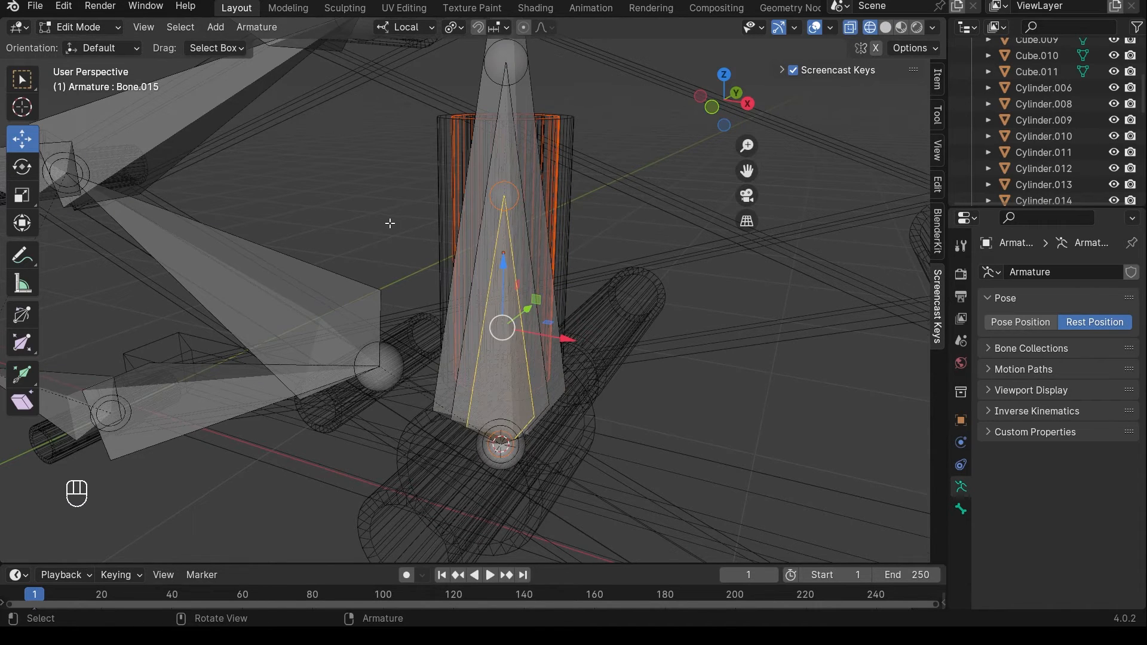
scroll(388, 224, "down", 5)
scroll(419, 228, "down", 1)
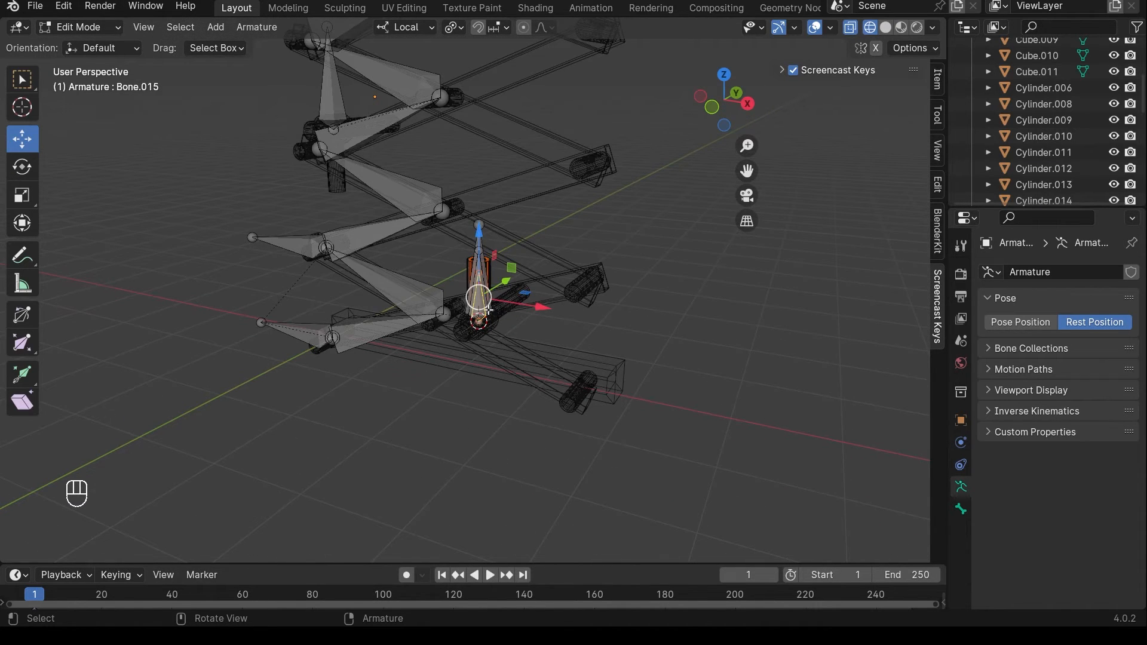
left_click(83, 27)
left_click(81, 43)
- Parent the lower piston's innermost cylinder, Cylinder.024, to Bone.015 with the Bone option, restoring solid shading to pick the armature
key("KP_Decimal")
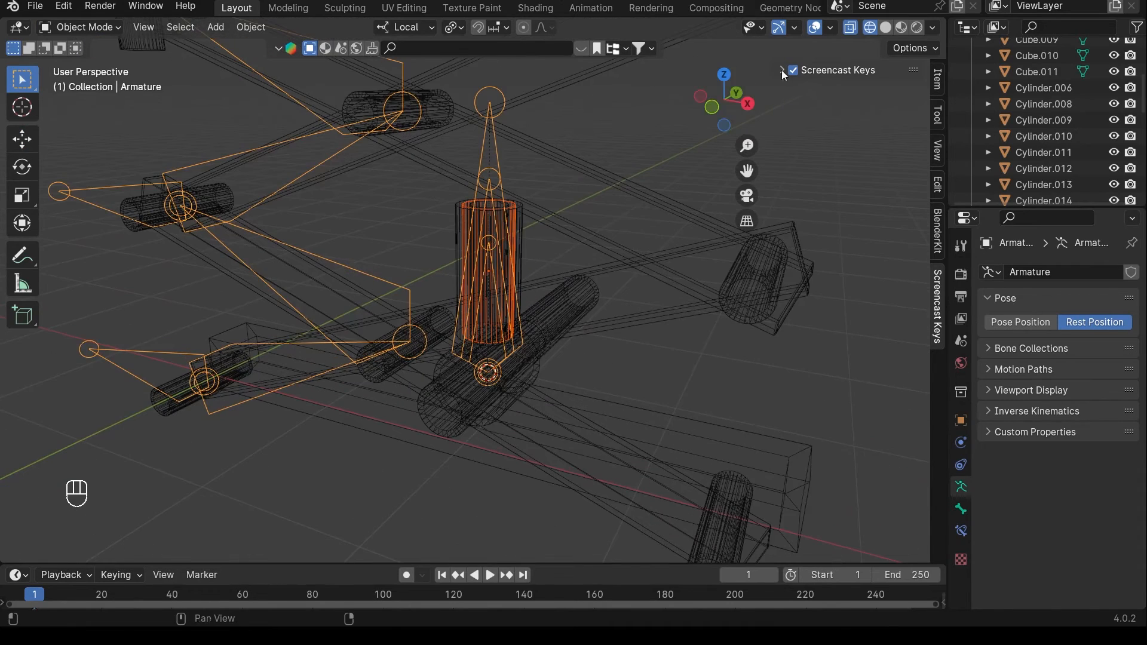
middle_click_drag(577, 194, 564, 206)
scroll(562, 207, "up", 4)
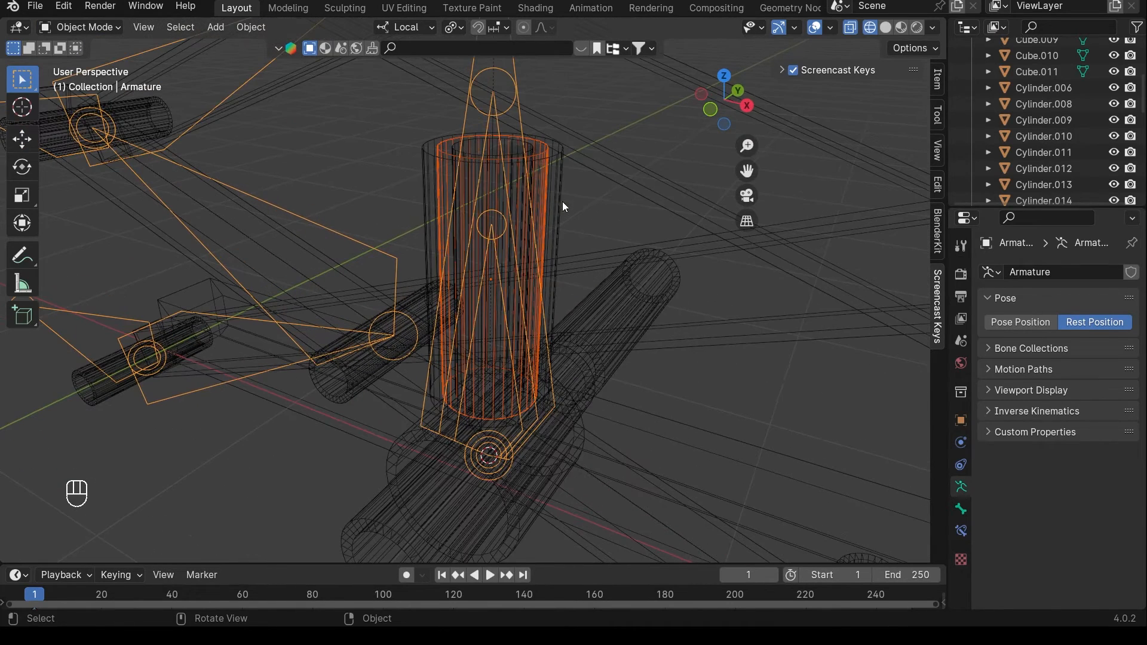
left_click(518, 160)
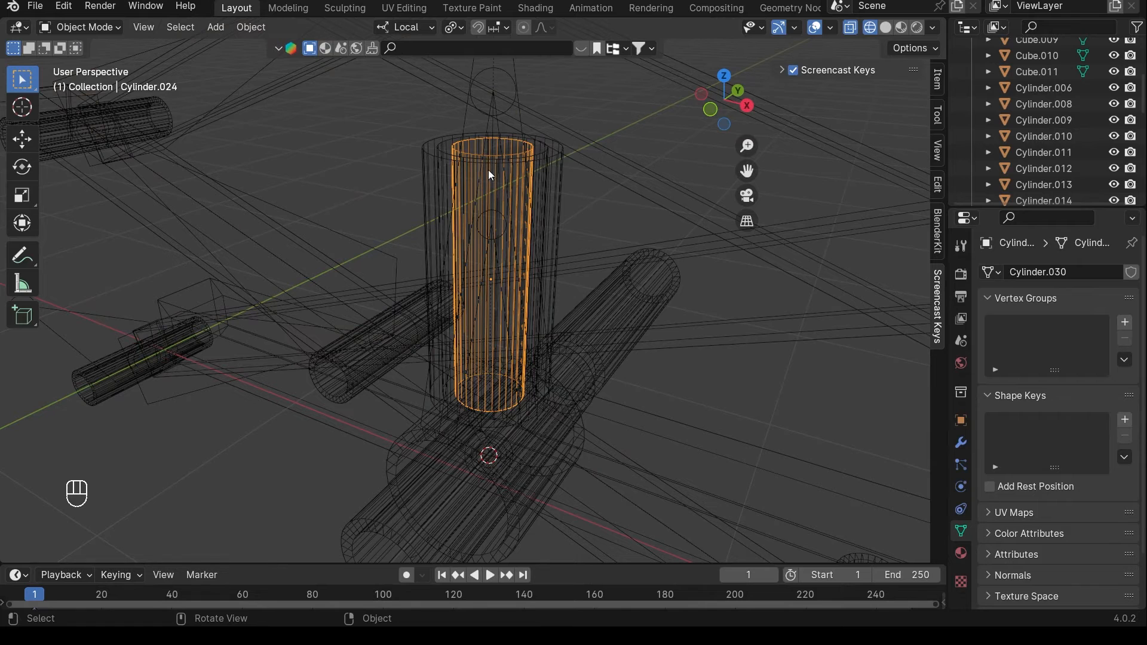
scroll(391, 184, "down", 5)
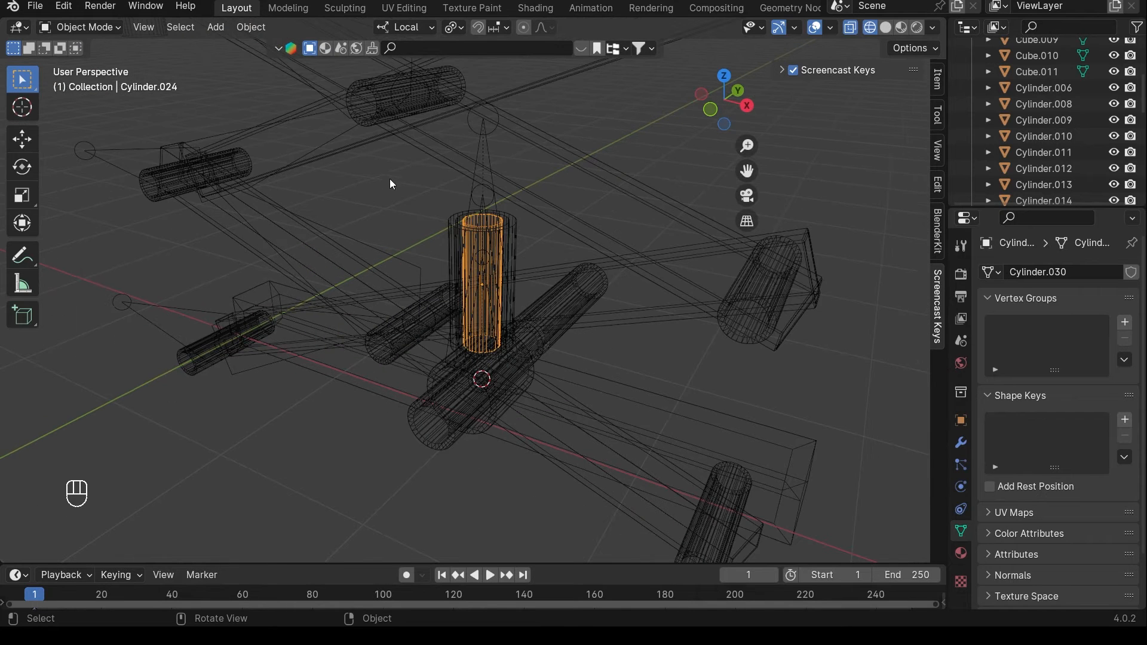
left_click(886, 28)
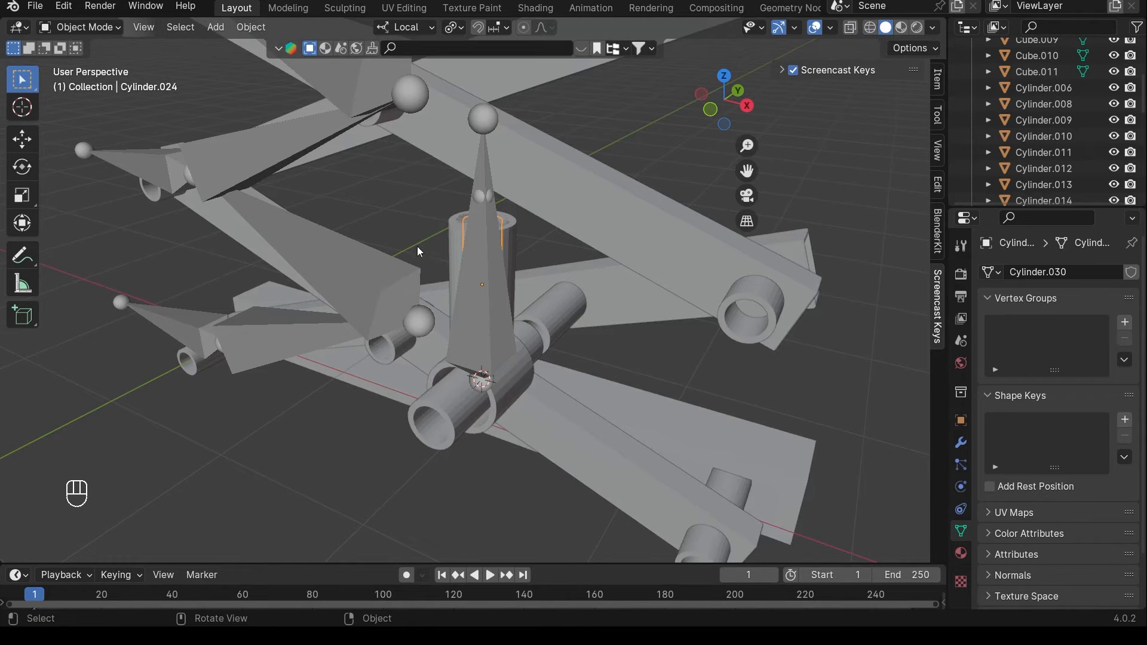
left_click(352, 264, "shift")
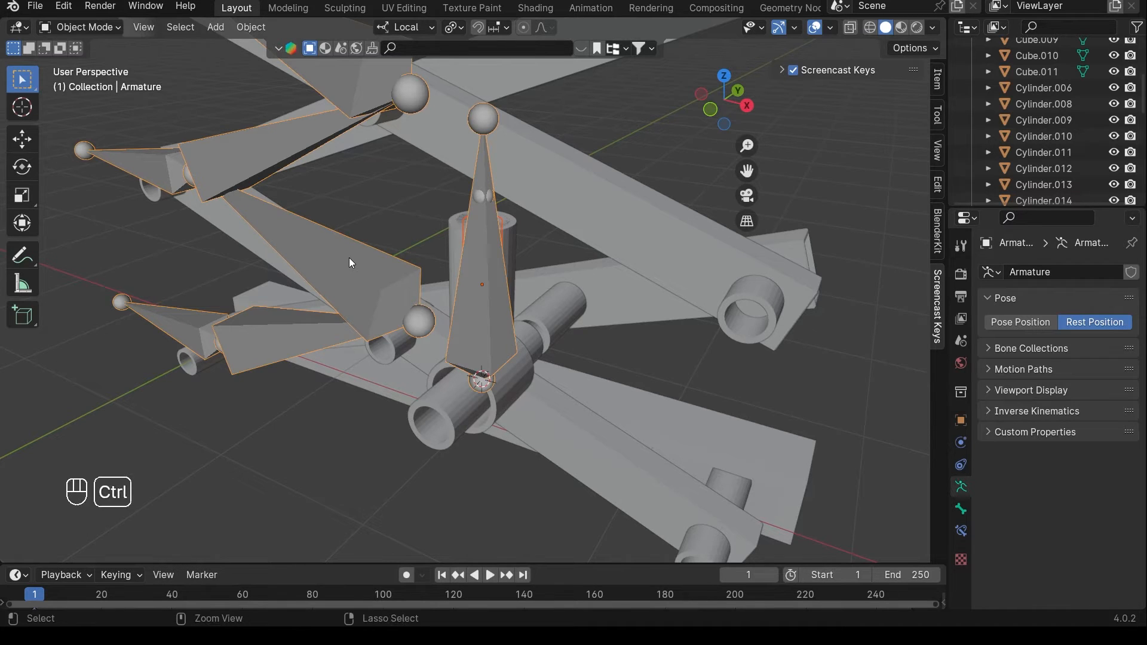
key("ctrl+p")
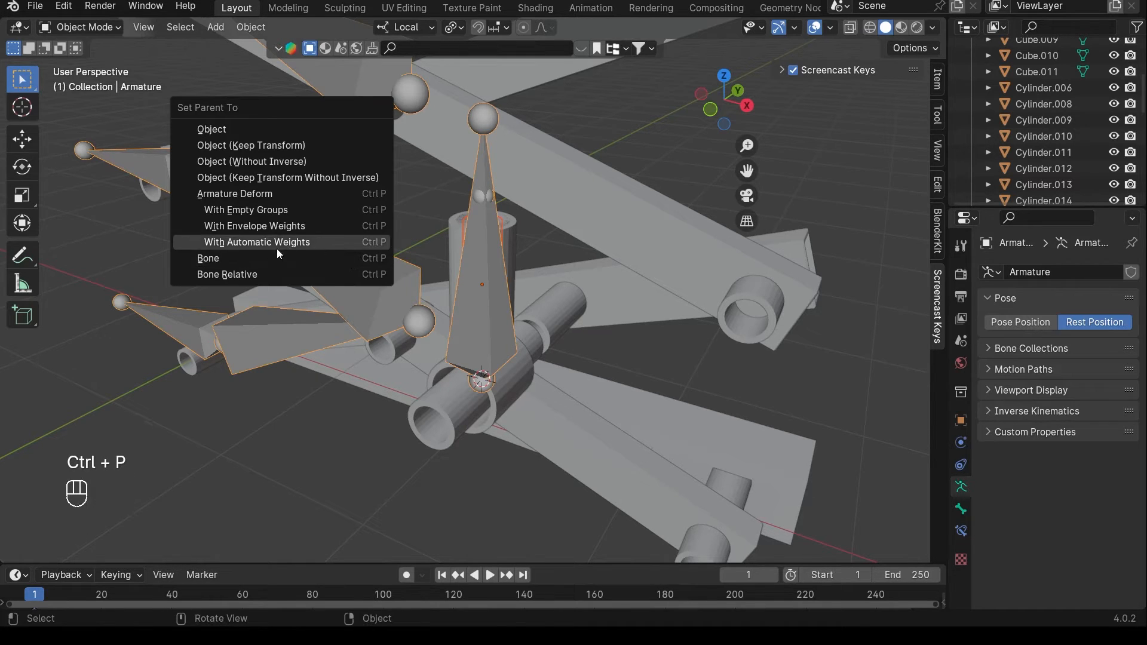
left_click(226, 260)
scroll(418, 270, "down", 5)
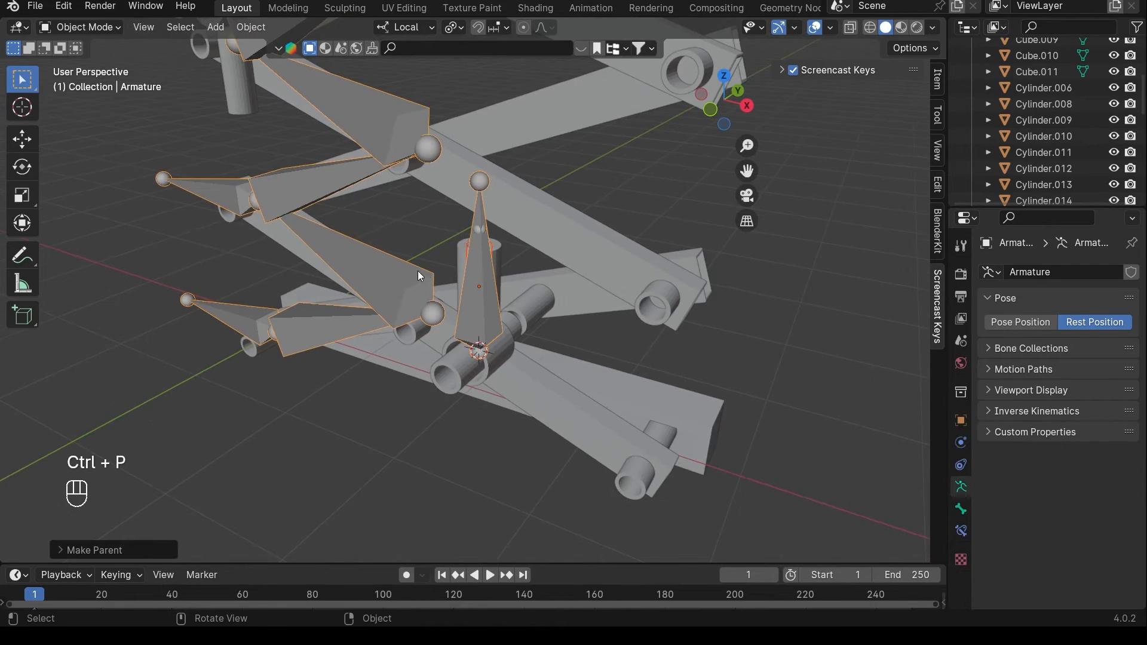
- Join the upper piston's vertical cylinder to its pivot collar, Cylinder.037, as one mesh
middle_click_drag(433, 249, 512, 251, "shift")
scroll(457, 242, "up", 1)
scroll(457, 243, "up", 2)
left_click(493, 237)
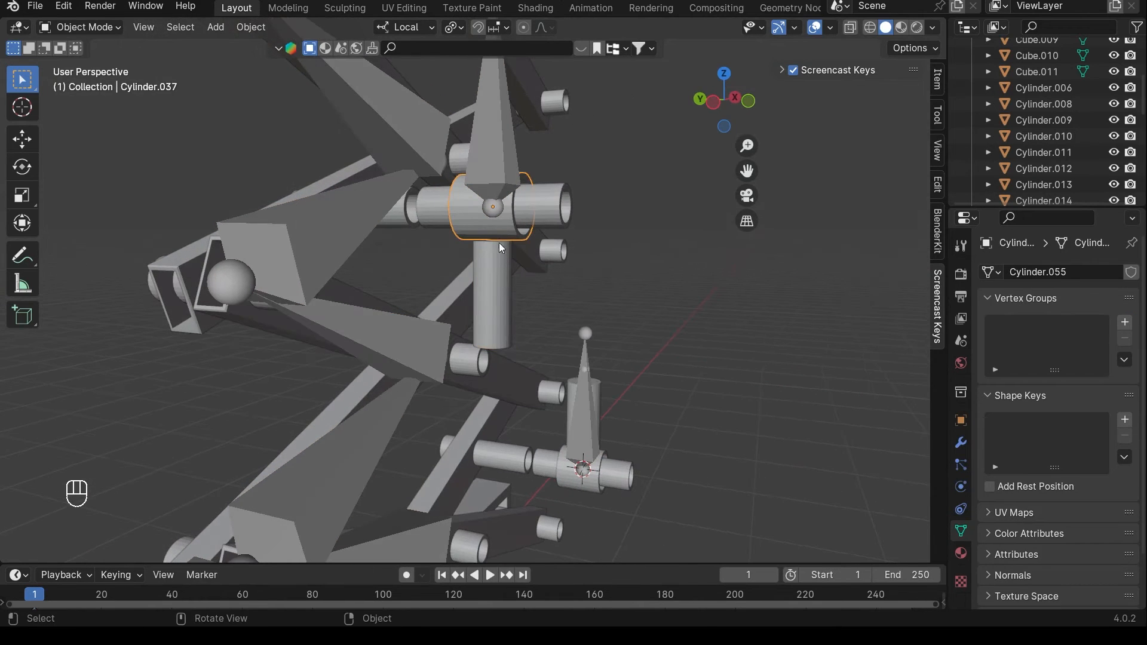
left_click(497, 263)
left_click(504, 233, "shift")
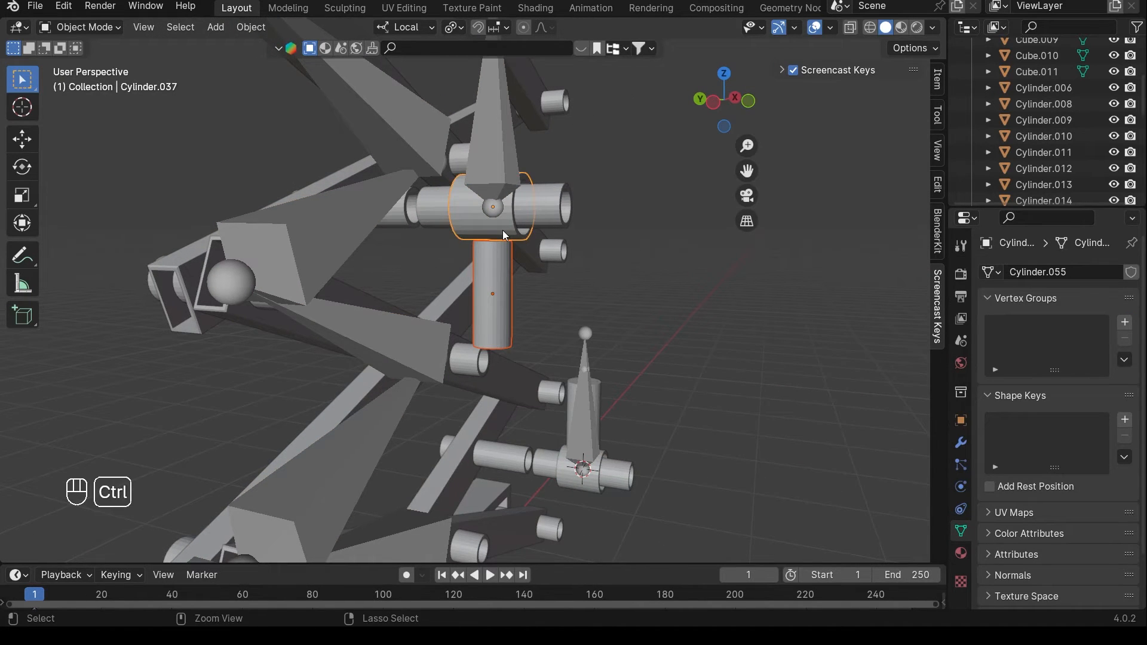
key("ctrl+j")
- Select all geometry of the joined upper piston mesh in Edit Mode and rotate it 180° about its local Y axis
middle_click_drag(503, 230, 560, 260)
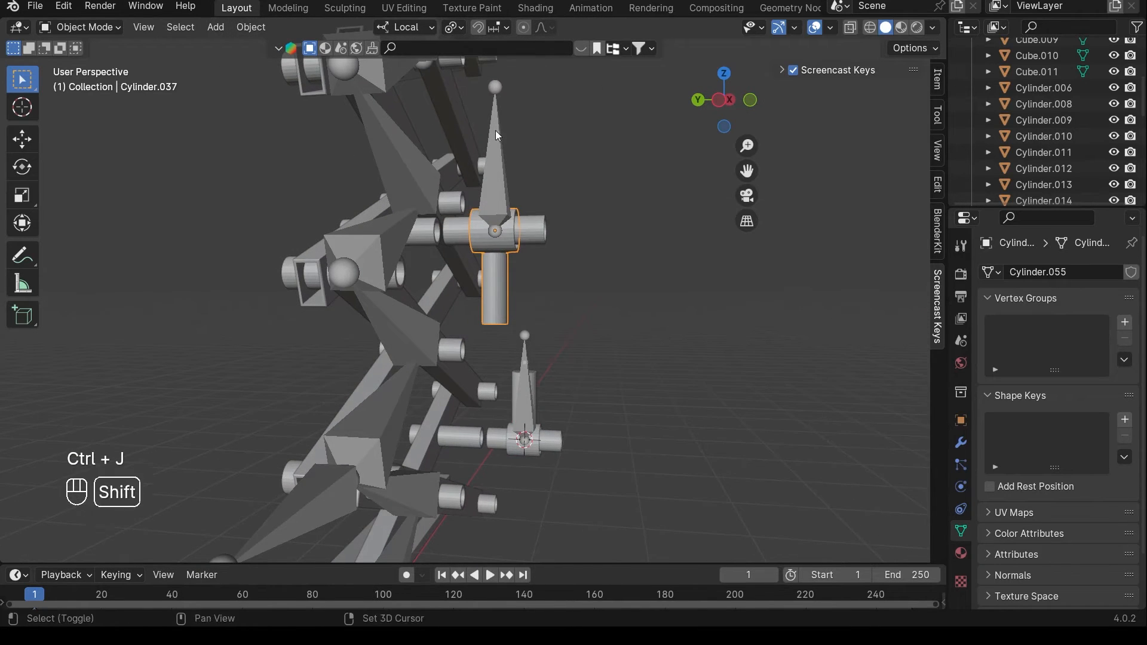
middle_click_drag(496, 130, 532, 270, "shift")
scroll(533, 275, "up", 2)
key("Tab")
key("a")
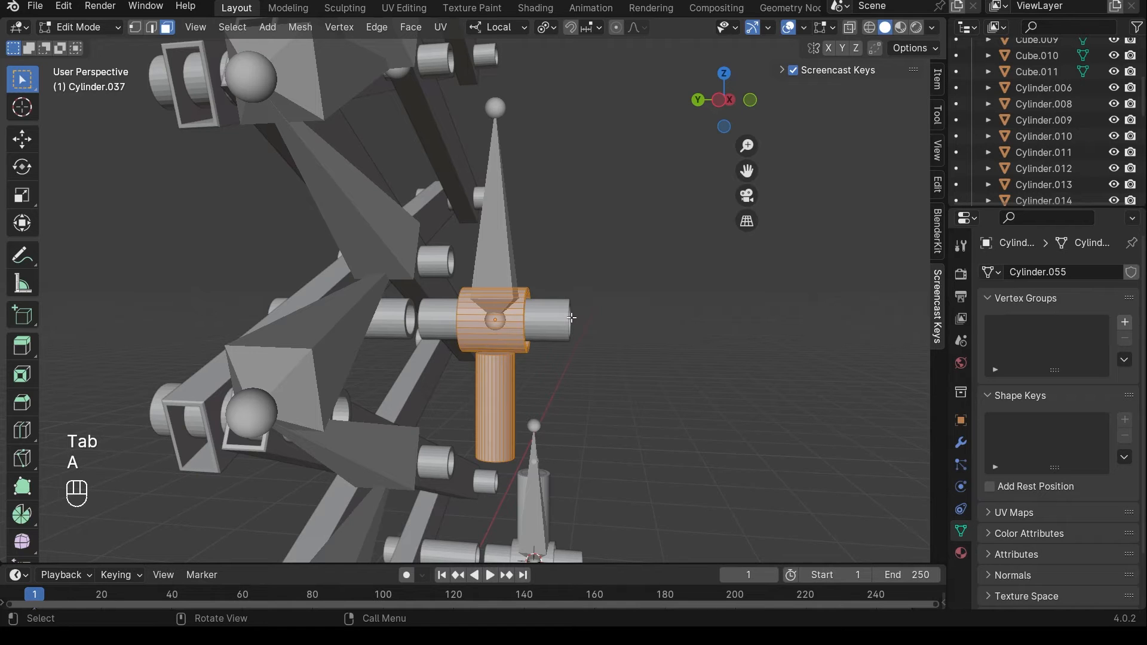
middle_click_drag(558, 318, 501, 302)
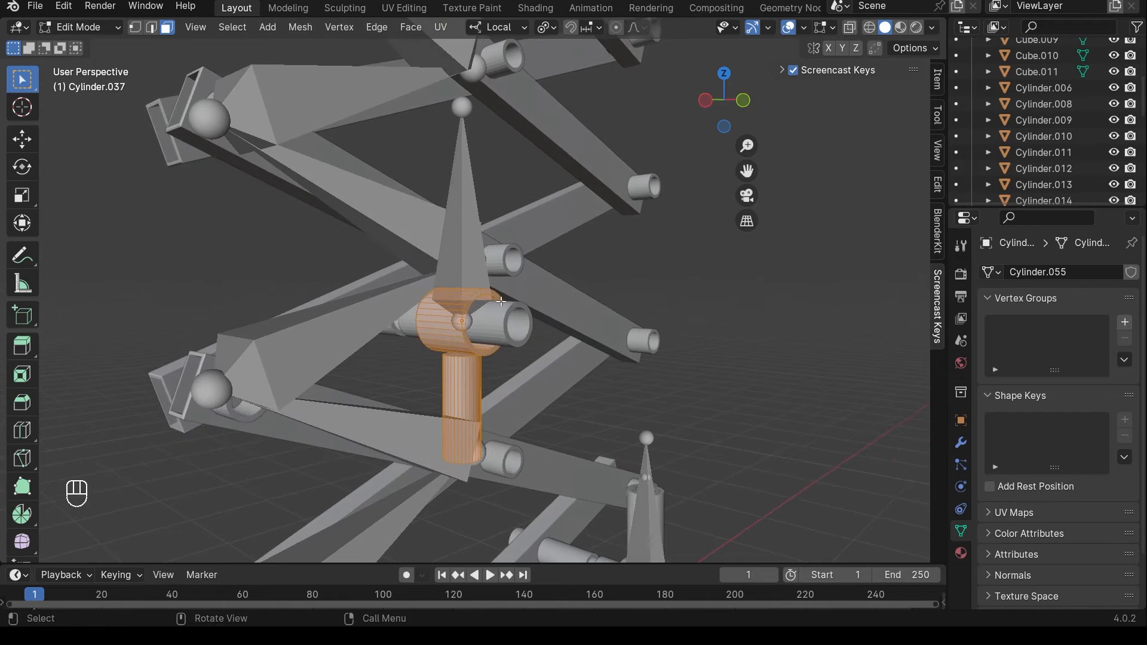
key("r")
key("x")
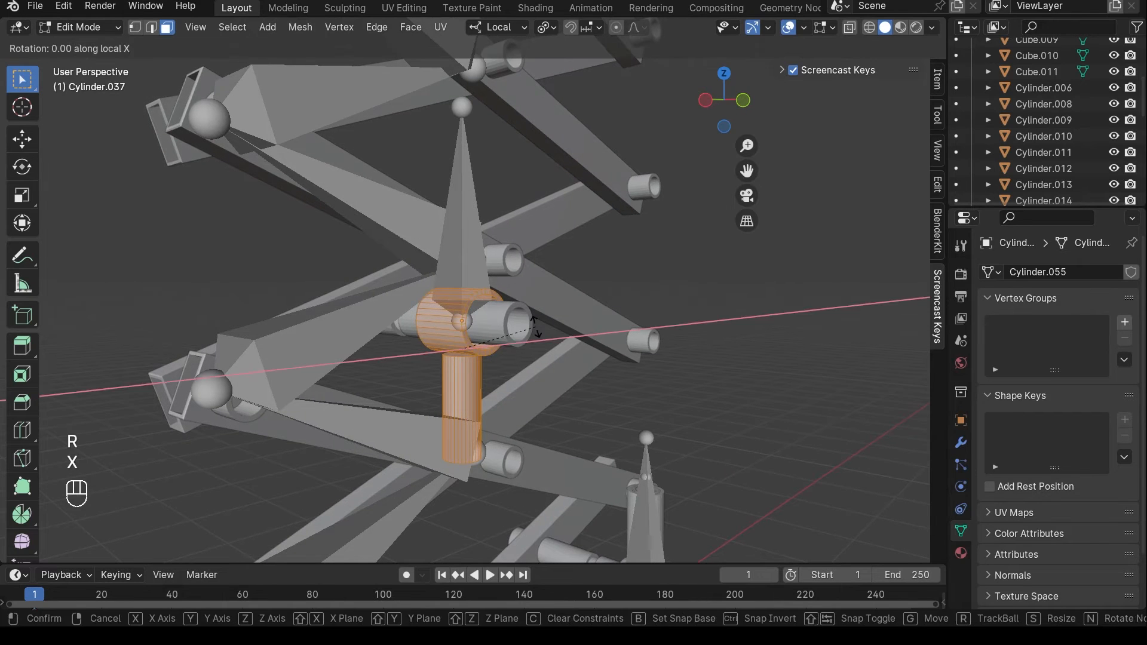
key("z")
key("y")
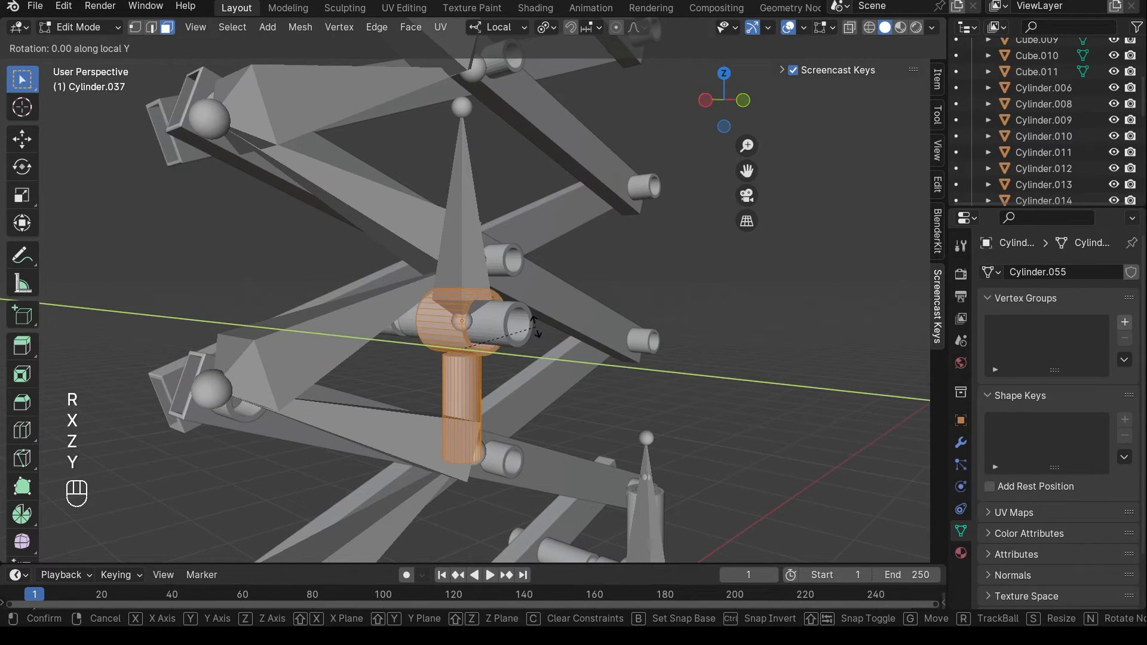
key("KP_1")
key("KP_8")
key("KP_0")
key("Return")
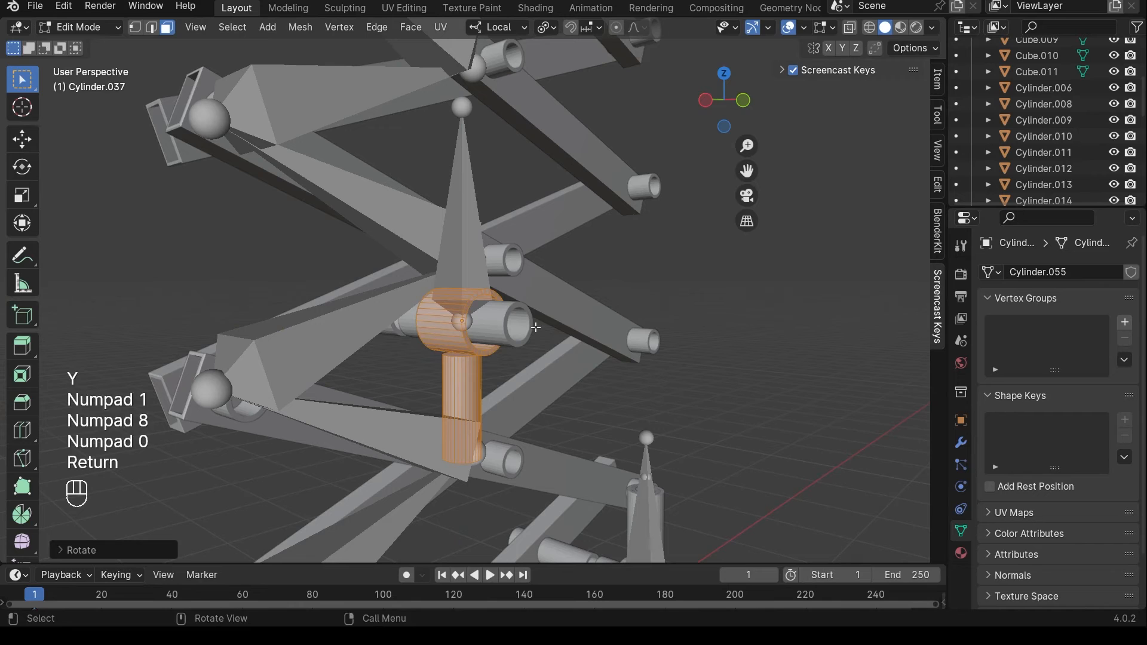
- Set the transform pivot to Median Point, try rotating the piston geometry 180° about local Y, and undo that rotation
left_click(545, 27)
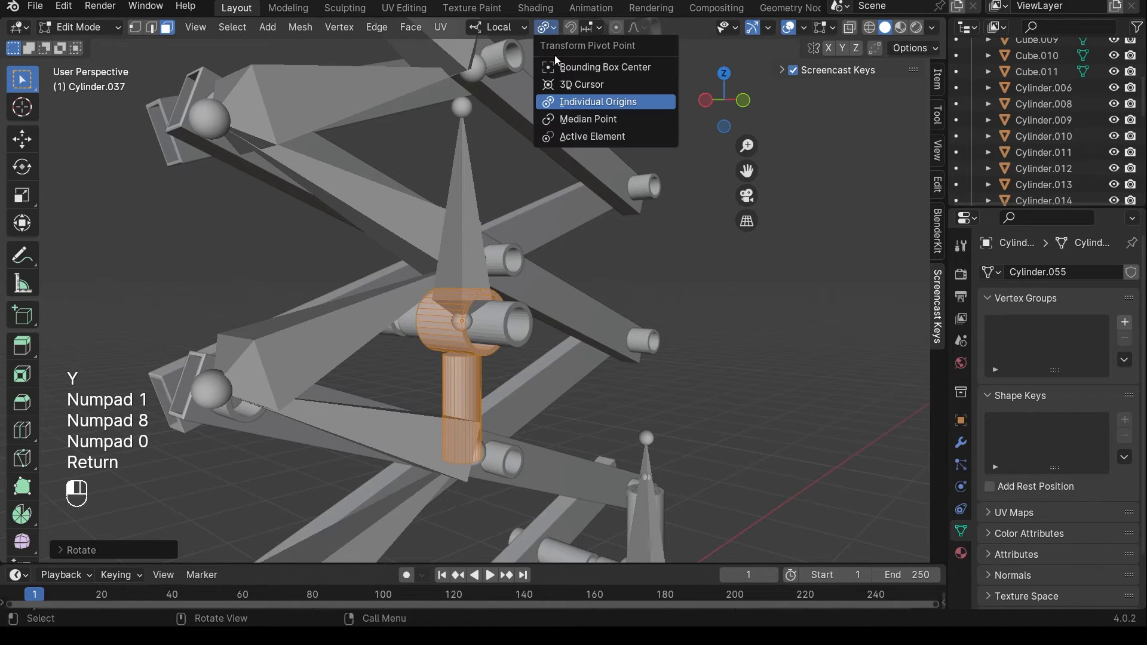
left_click(599, 123)
key("r")
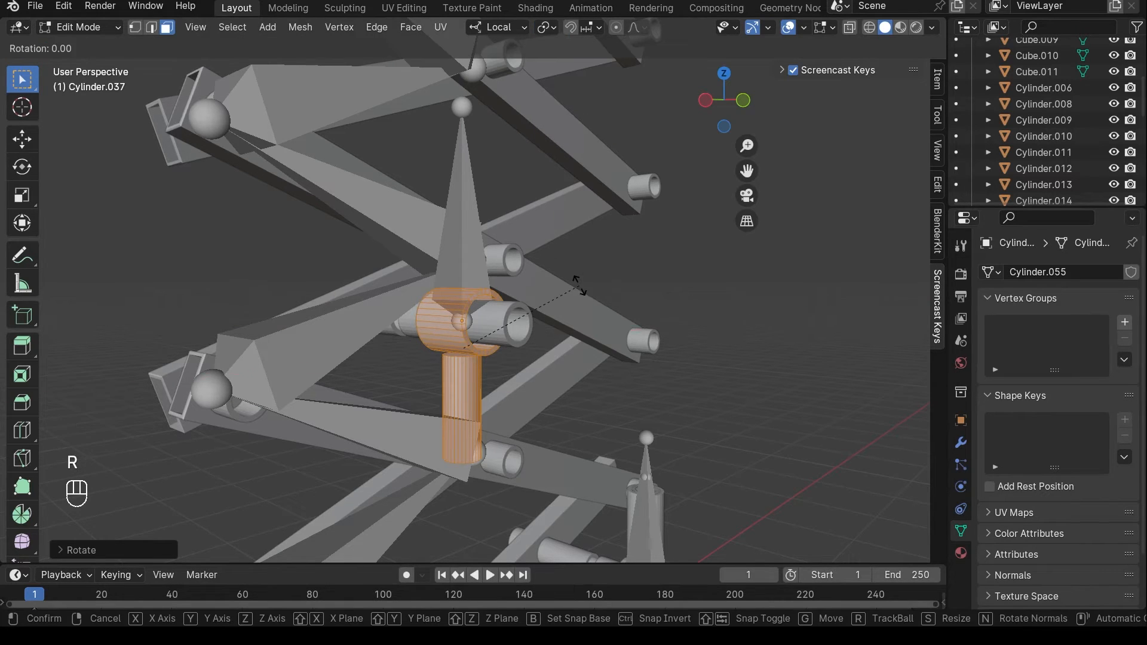
key("x")
key("y")
key("KP_1")
key("KP_8")
key("KP_0")
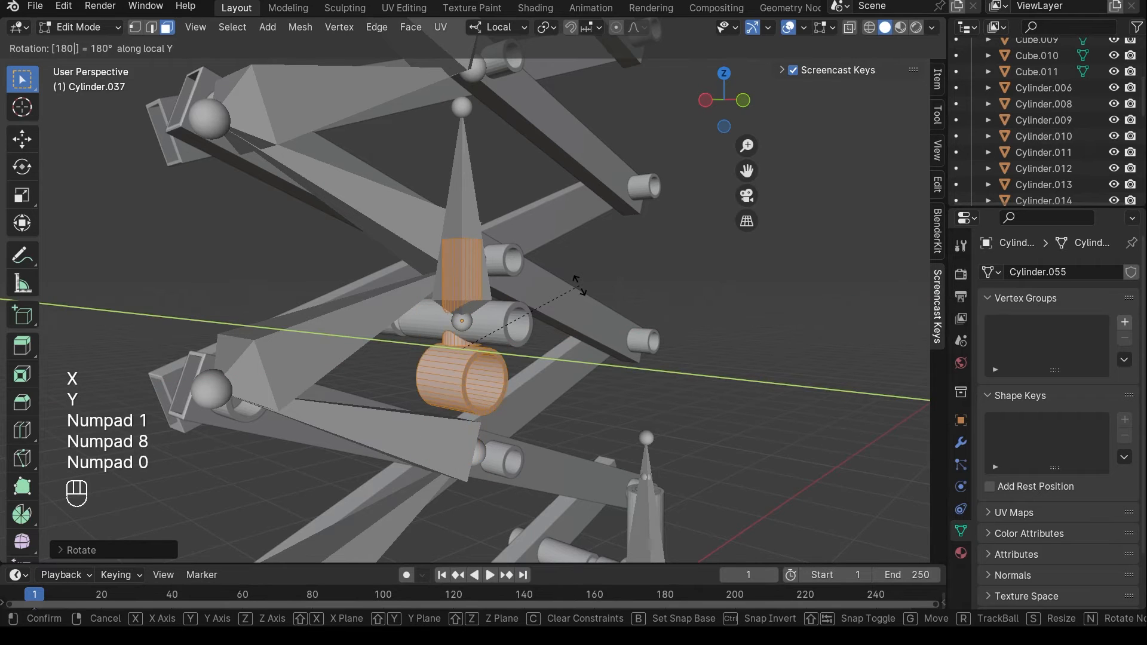
key("Return")
key("ctrl+z")
scroll(558, 277, "up", 1)
middle_click_drag(531, 351, 546, 316, "shift")
key("r")
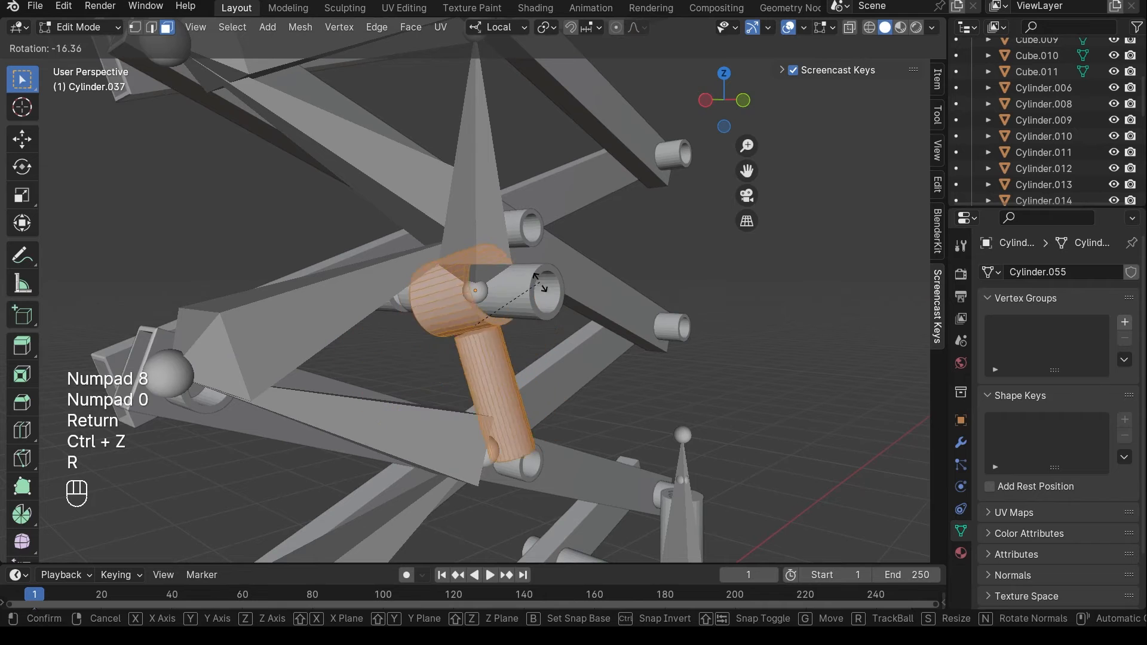
key("x")
key("Escape")
- Leave Edit Mode and snap the 3D cursor to the horizontal pin, Cylinder.020, through the upper piston's collar
middle_click_drag(555, 316, 464, 275)
scroll(516, 326, "up", 2)
key("Tab")
left_click(511, 310)
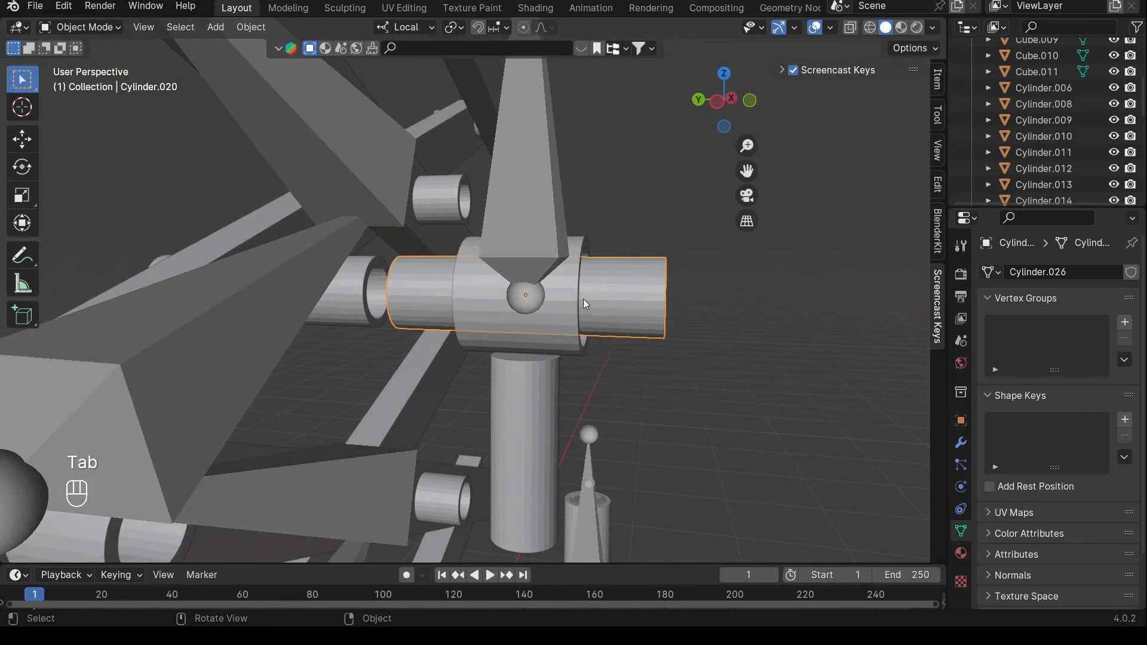
middle_click_drag(583, 299, 556, 312)
key("shift+s")
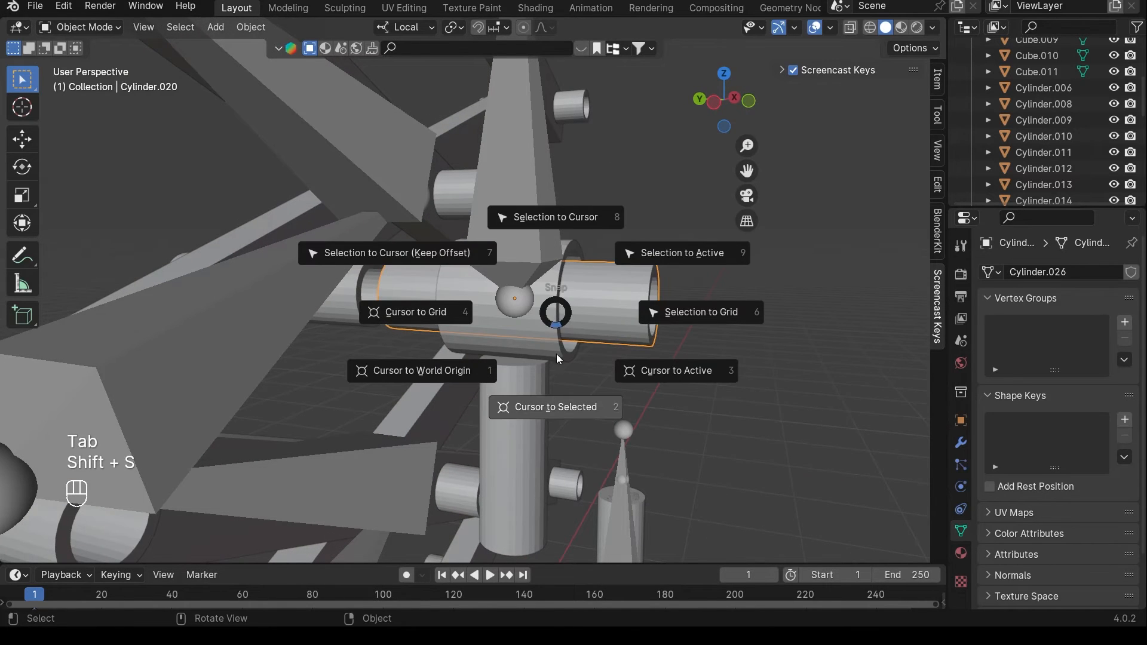
left_click(561, 414)
- Select the joined upper piston mesh, Cylinder.037, and set the transform pivot to 3D Cursor
scroll(561, 414, "down", 2)
middle_click_drag(542, 408, 530, 407)
left_click(507, 350)
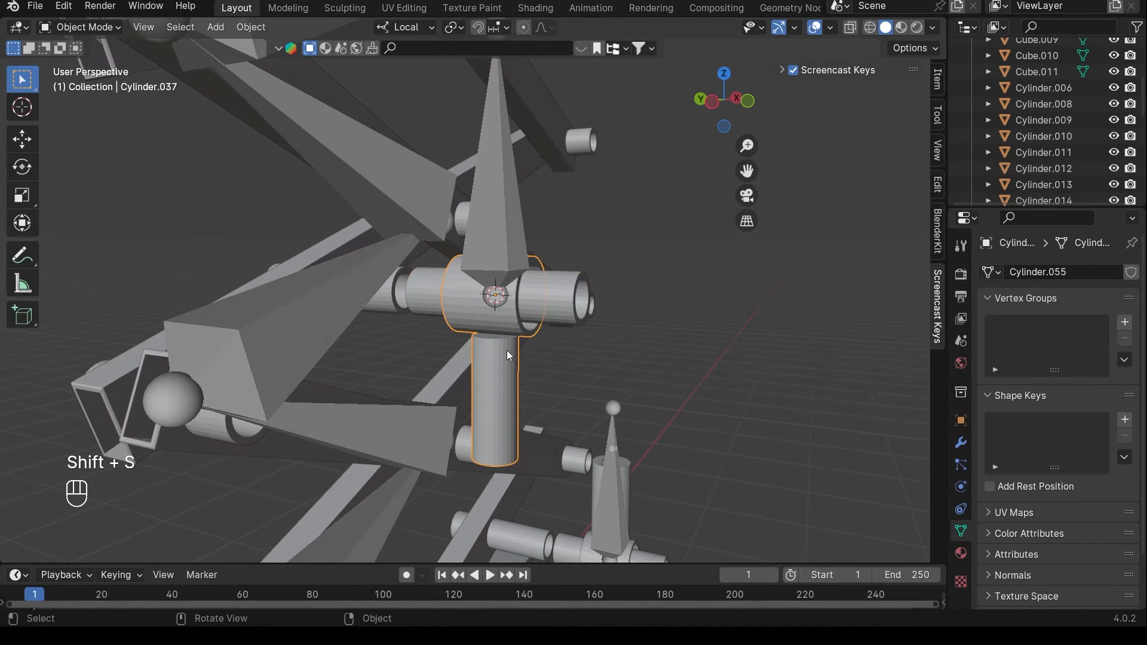
left_click(461, 28)
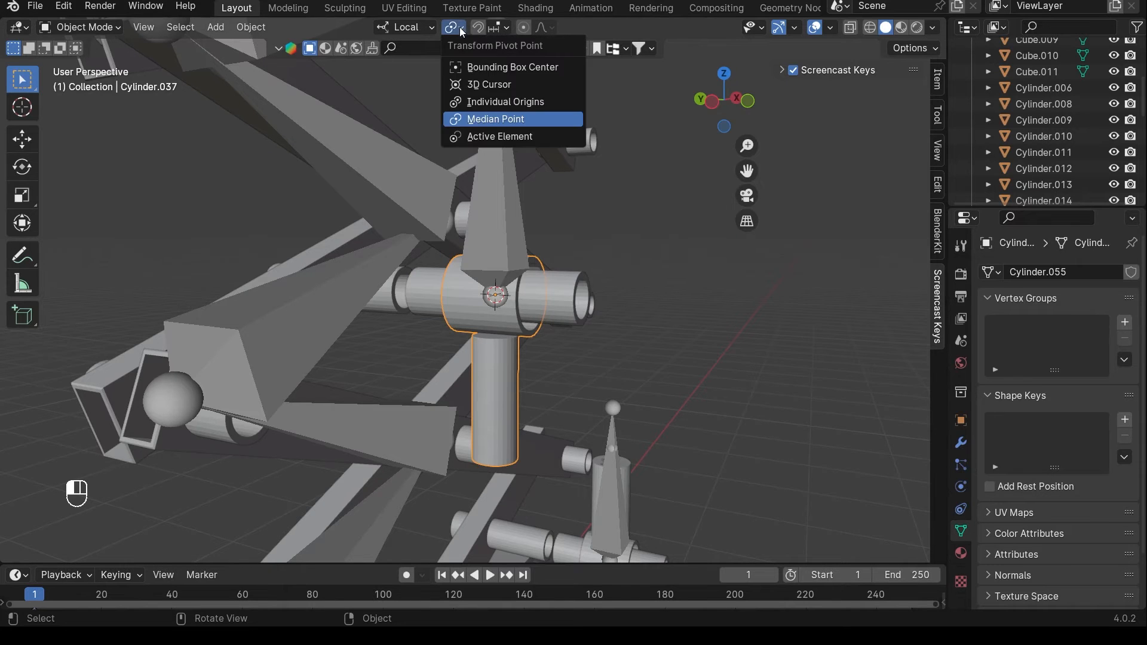
left_click(501, 88)
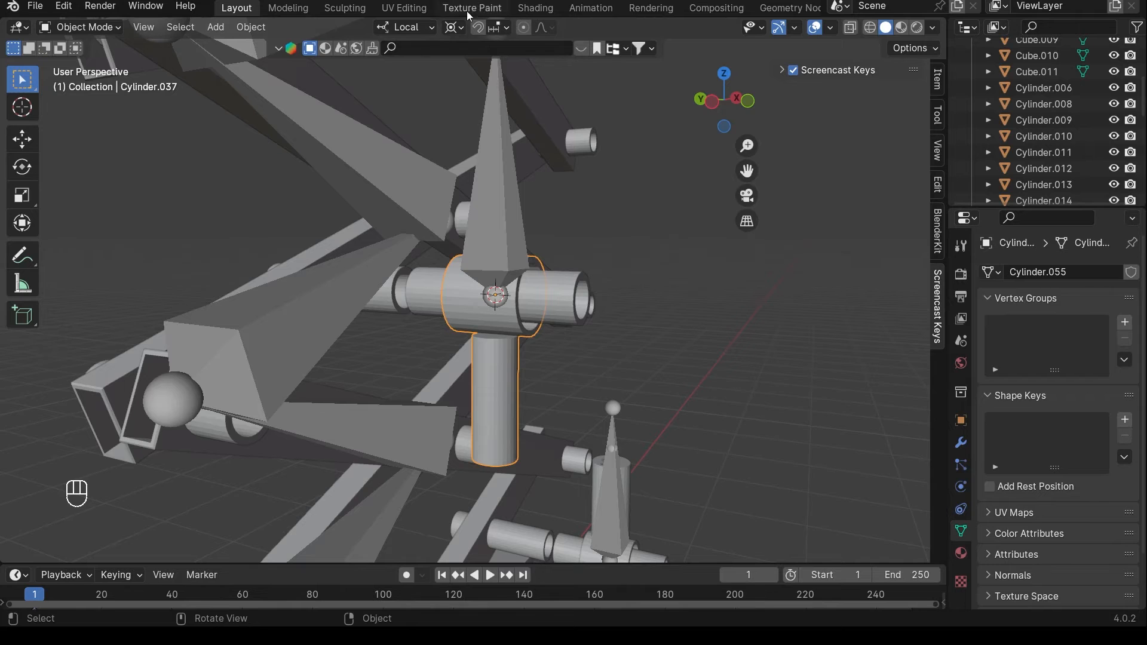
- Rotate all geometry of the upper piston mesh 180° about its local Y axis in Edit Mode, then return to Object Mode
middle_click_drag(522, 261, 489, 331)
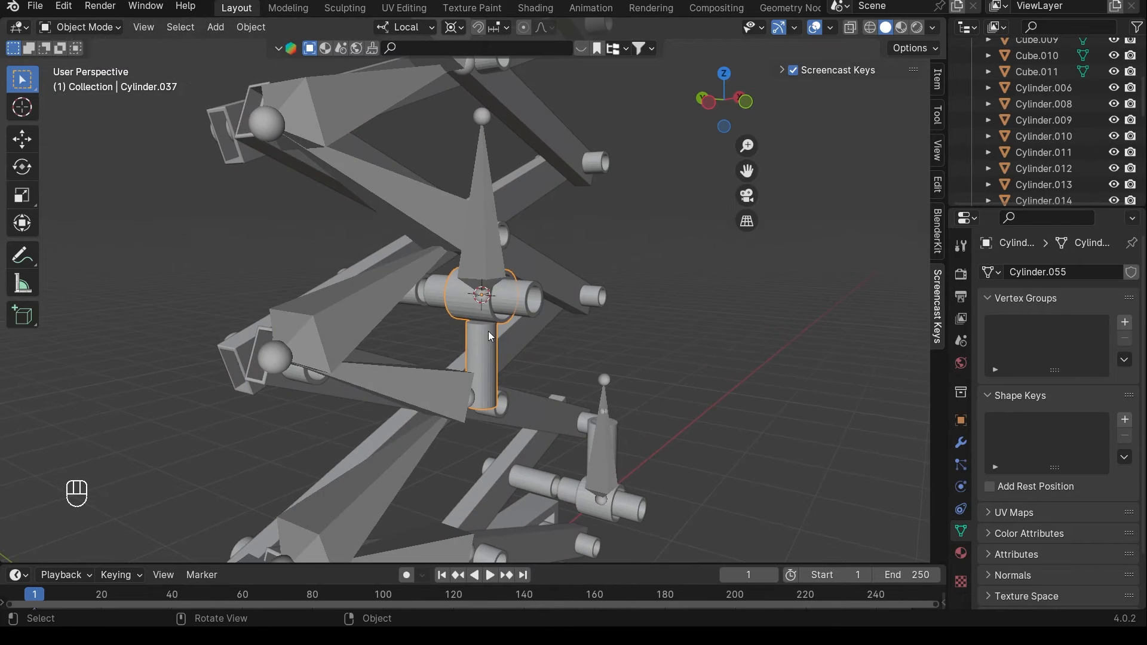
key("Tab")
key("a")
key("r")
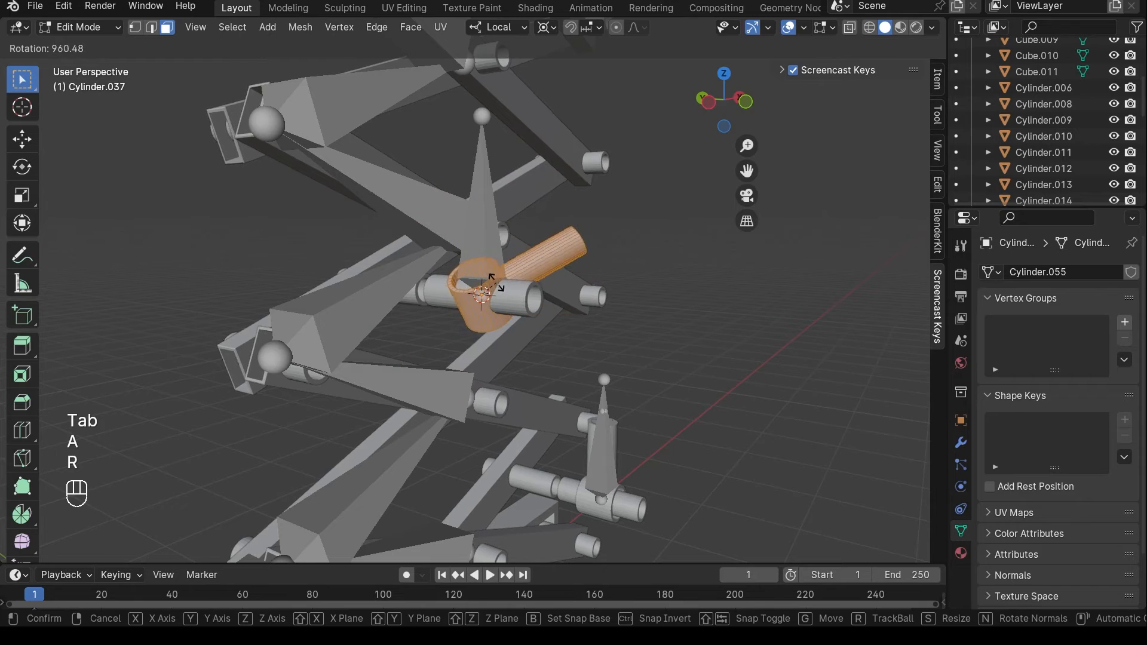
key("y")
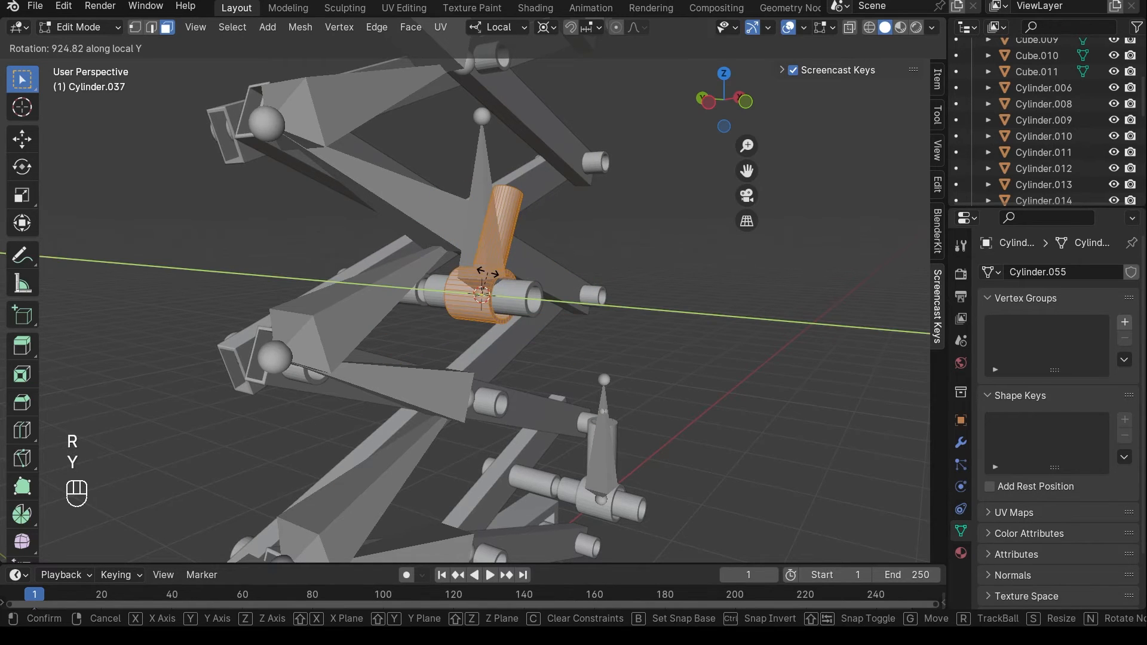
key("KP_1")
key("KP_8")
key("KP_0")
key("Return")
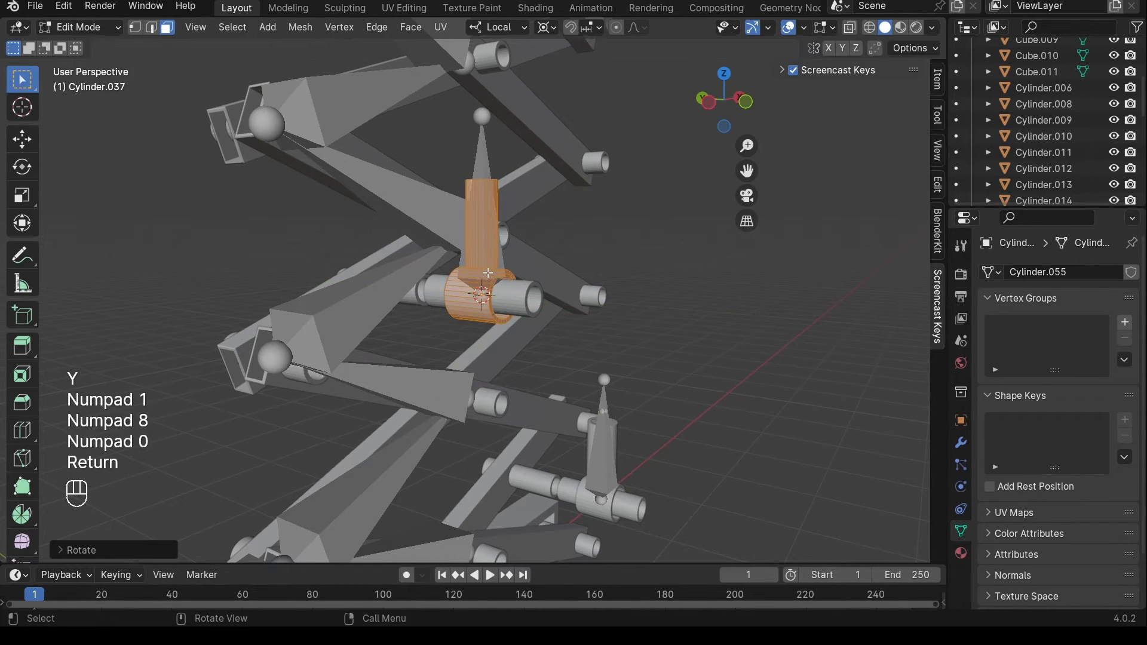
key("Tab")
middle_click_drag(558, 283, 528, 263)
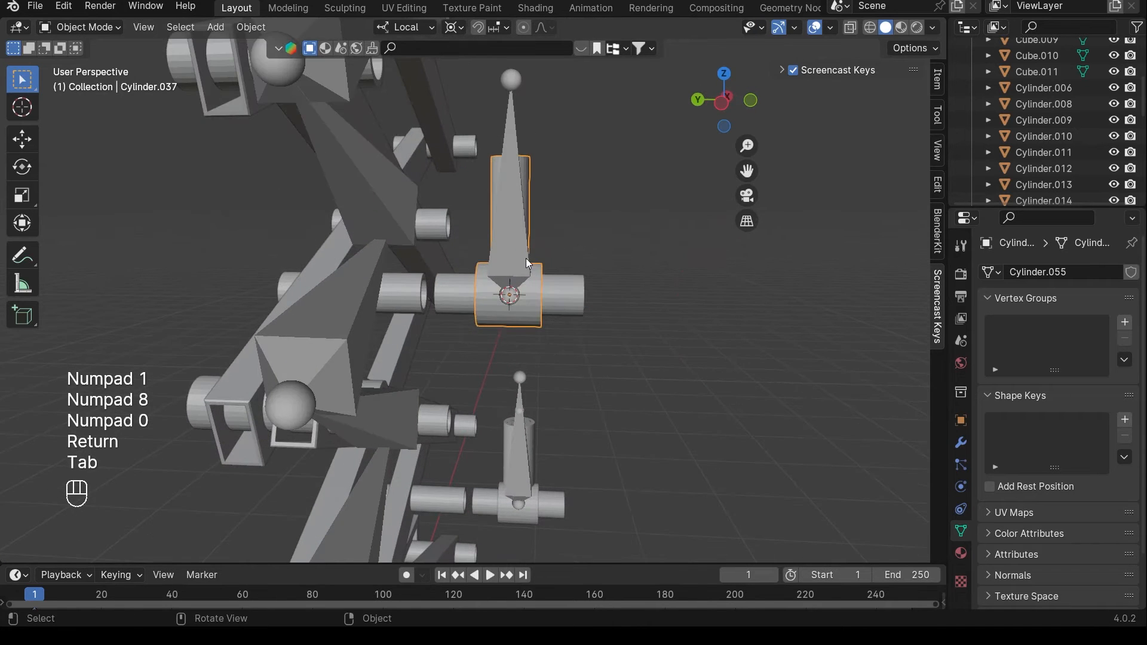
- Make the upper piston's bone, Bone.011, active in the armature's Edit Mode and return to Object Mode
middle_click_drag(521, 169, 448, 248)
left_click(416, 196)
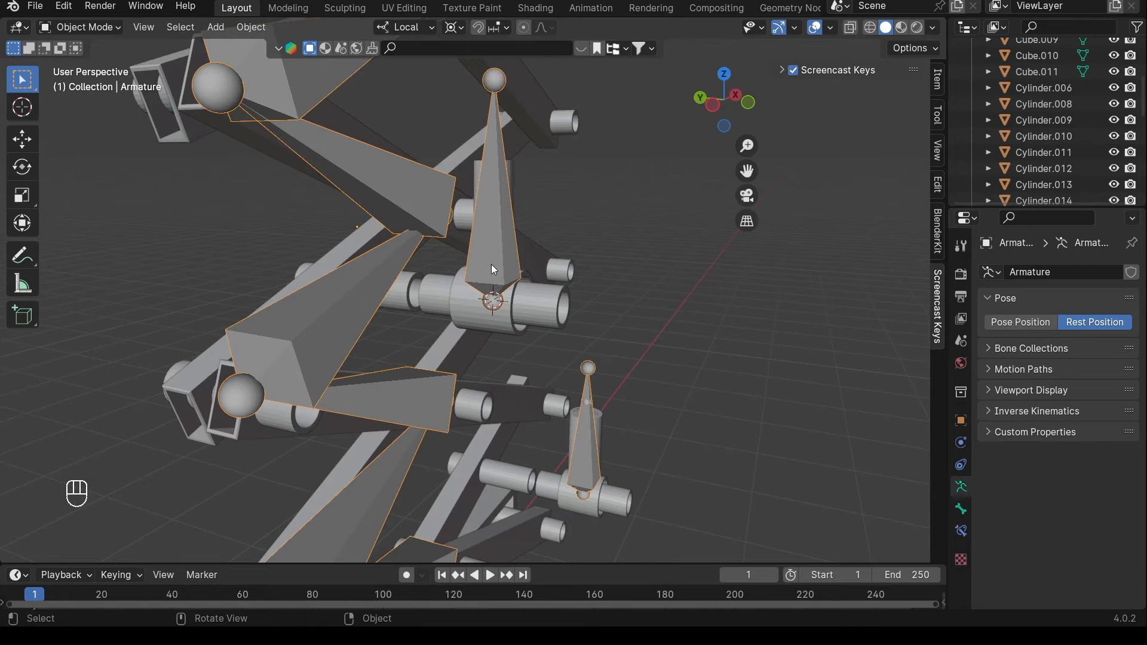
key("Tab")
scroll(501, 251, "down", 4)
scroll(509, 230, "up", 3)
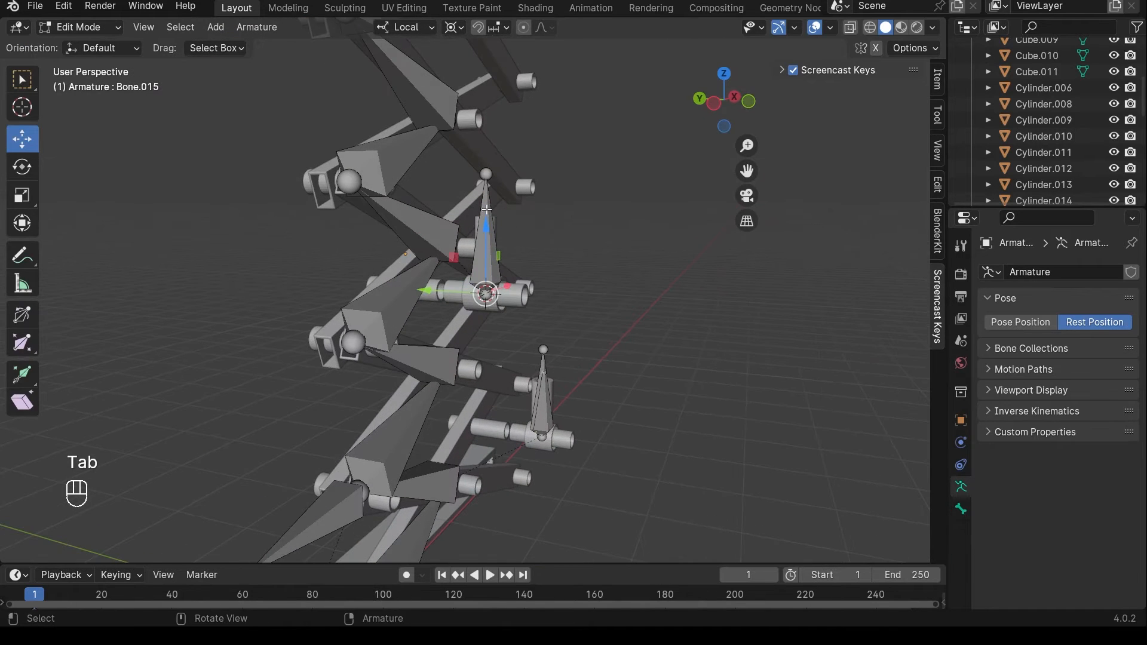
left_click(487, 207)
middle_click_drag(474, 217, 514, 275)
scroll(472, 233, "up", 3)
scroll(483, 241, "down", 5)
left_click(81, 27)
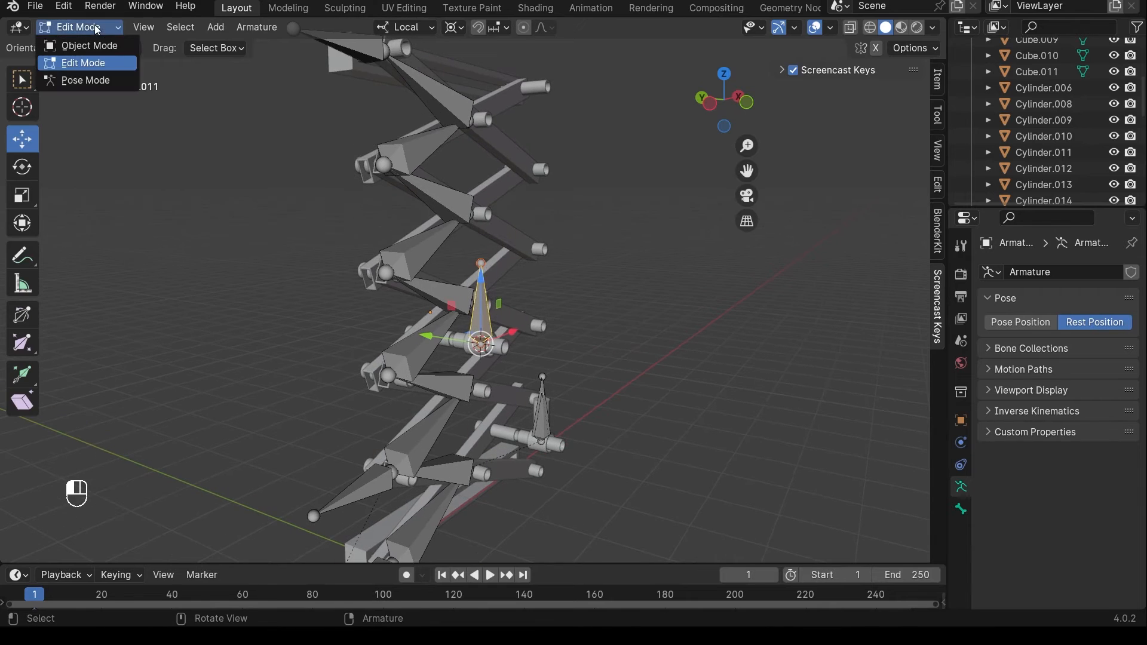
left_click(99, 46)
- Parent the upper piston mesh, Cylinder.037, to the armature's active bone, Bone.011
scroll(521, 349, "up", 4)
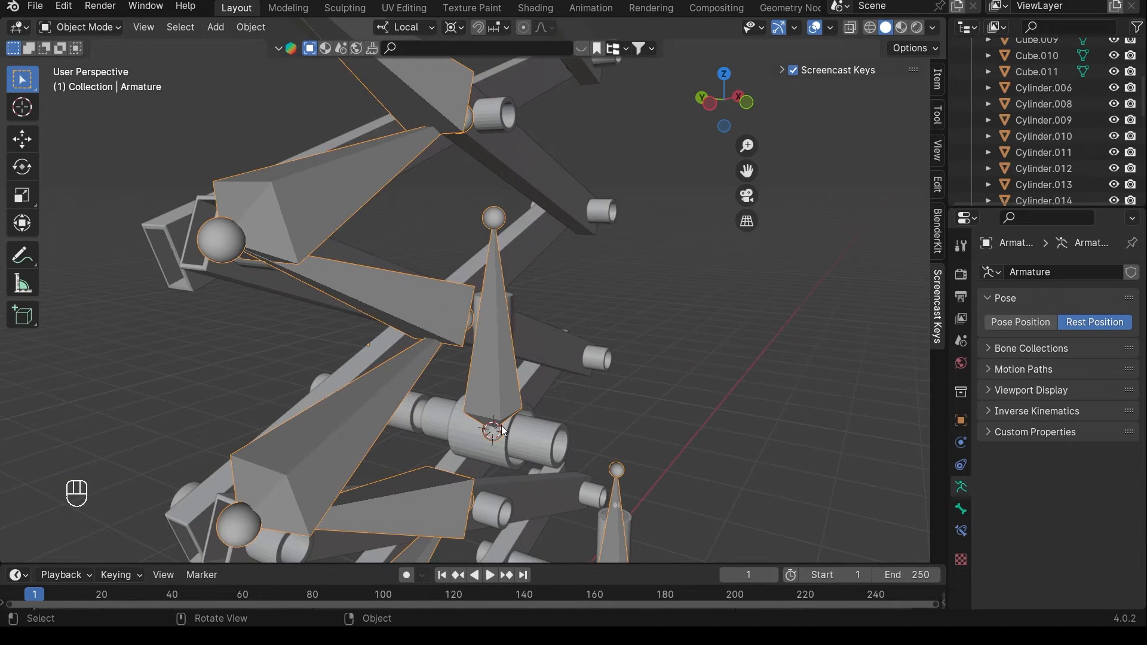
left_click(499, 463)
left_click(498, 369, "shift")
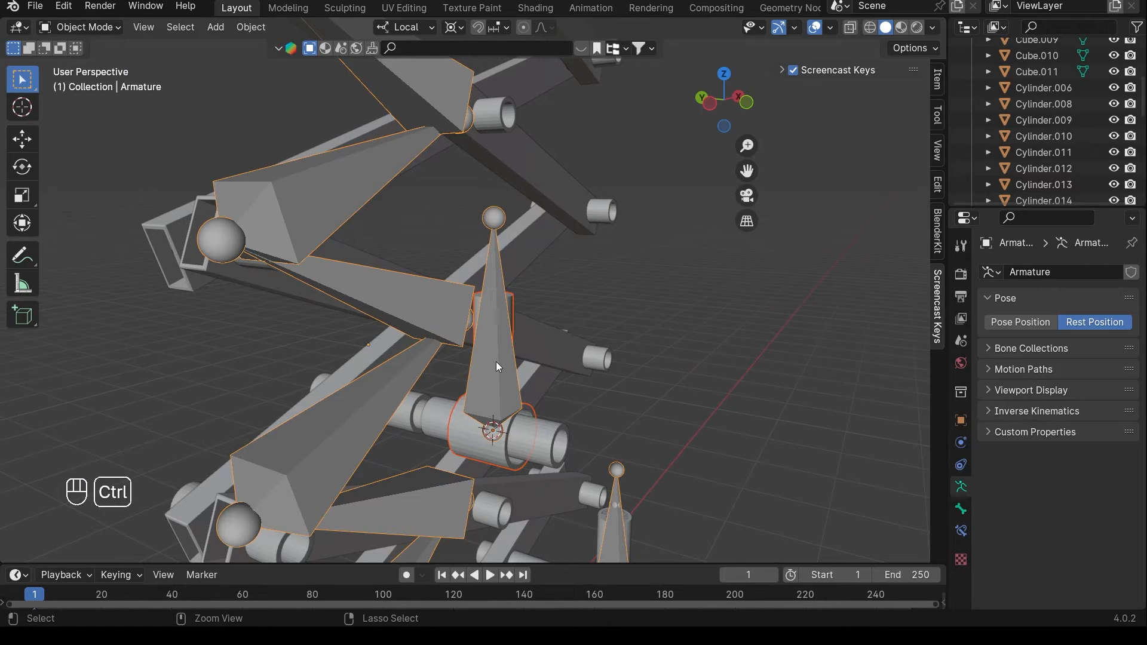
key("ctrl+p")
left_click(496, 361)
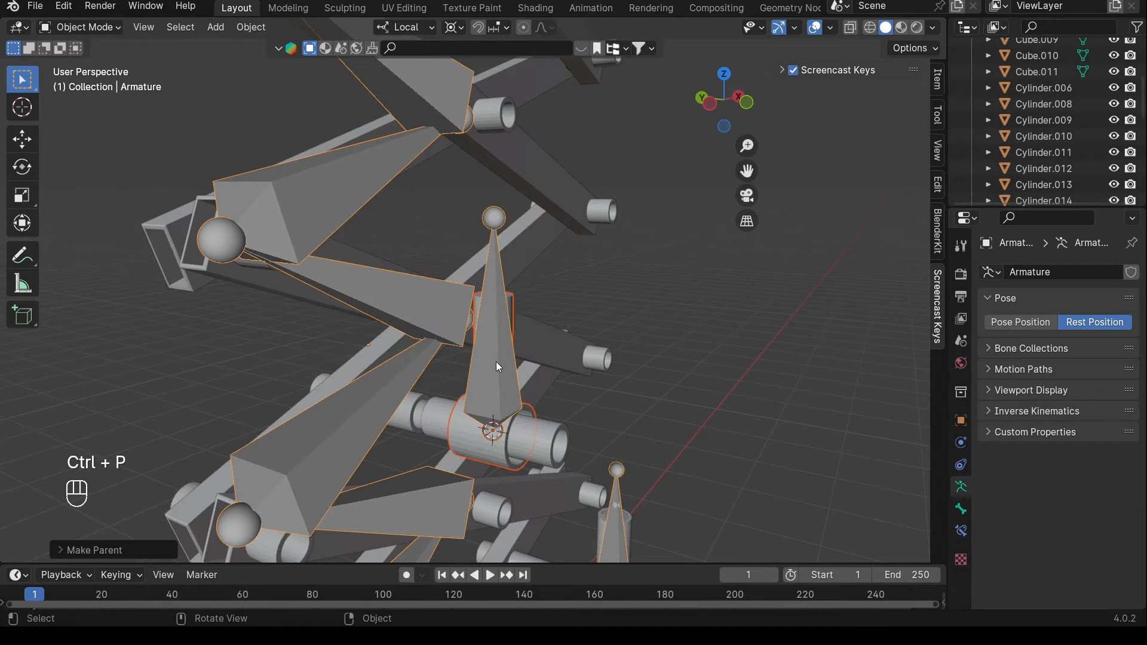
- Enter Pose Mode on the armature, select the Handle bone and switch the armature to Pose Position
middle_click_drag(496, 361, 465, 315, "shift")
scroll(481, 324, "down", 3)
scroll(425, 399, "down", 1)
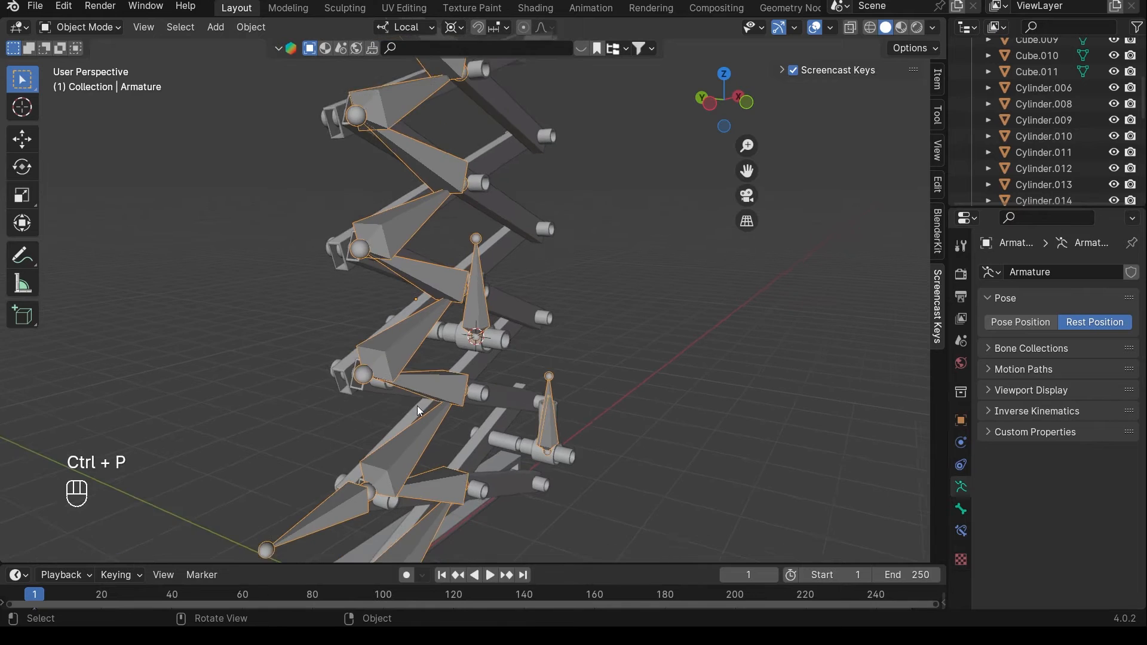
middle_click_drag(346, 479, 385, 403, "shift")
left_click(385, 409)
left_click(382, 443)
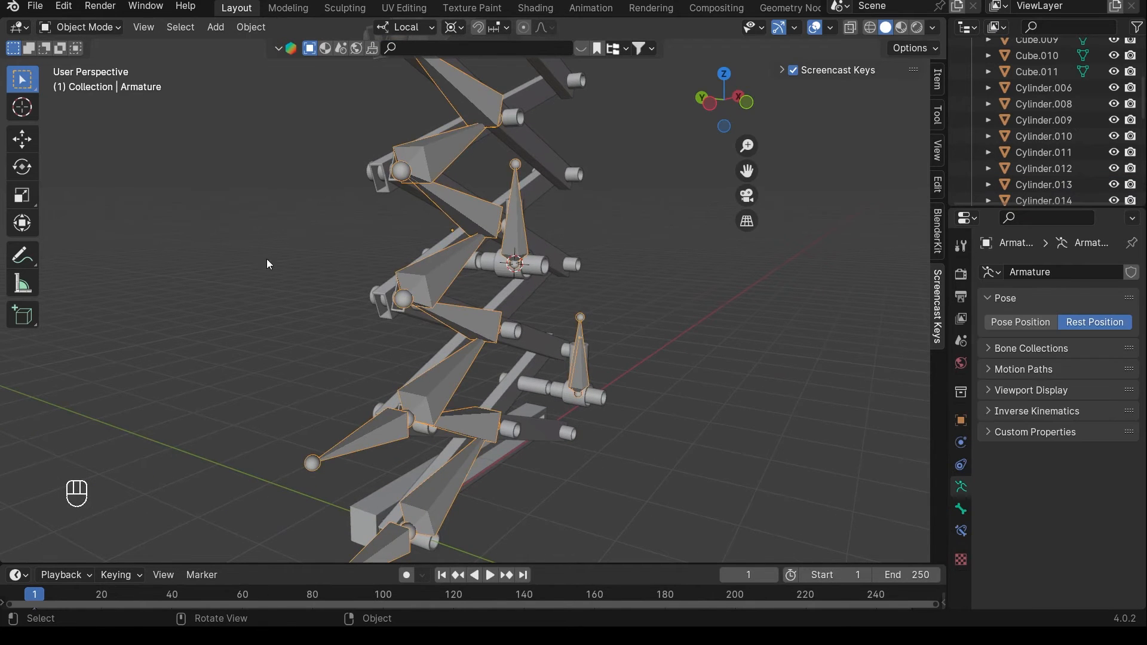
key("ctrl+Tab")
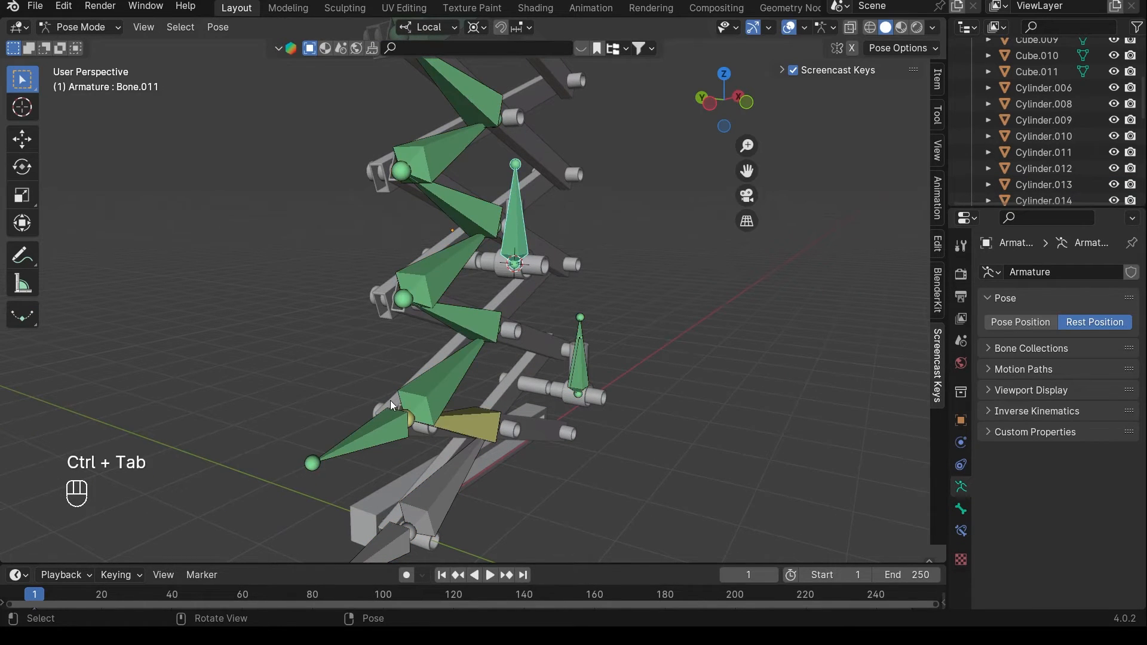
left_click(362, 433)
middle_click_drag(330, 391, 458, 333)
scroll(447, 329, "down", 3)
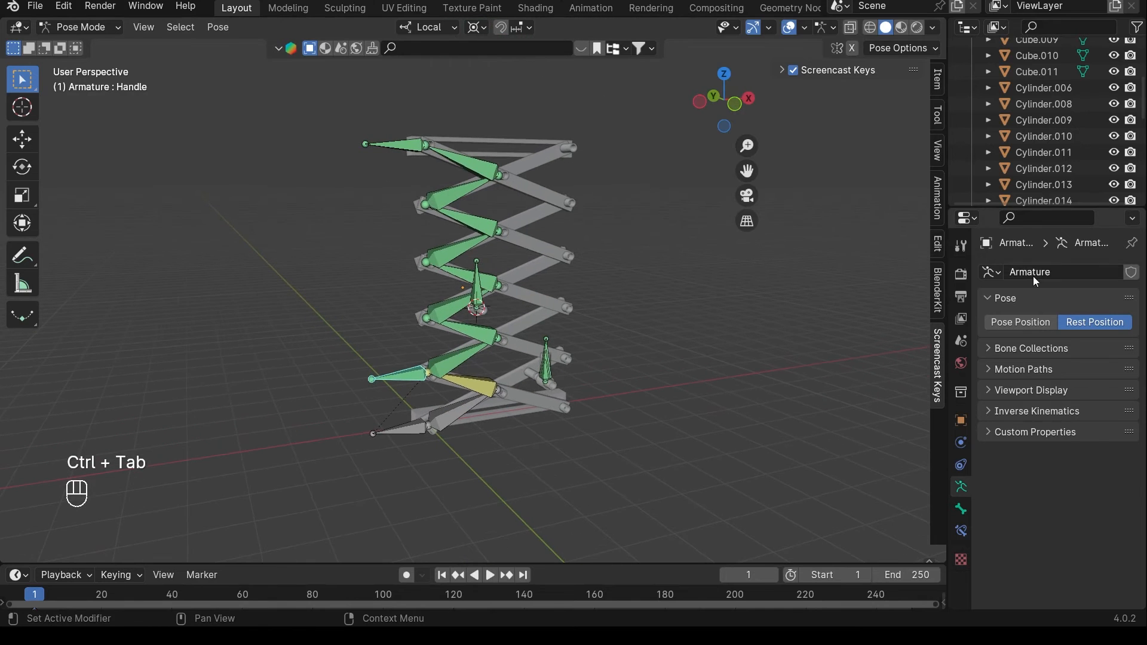
left_click(1024, 326)
scroll(553, 361, "up", 5)
middle_click_drag(556, 359, 566, 312, "shift")
scroll(555, 323, "down", 2)
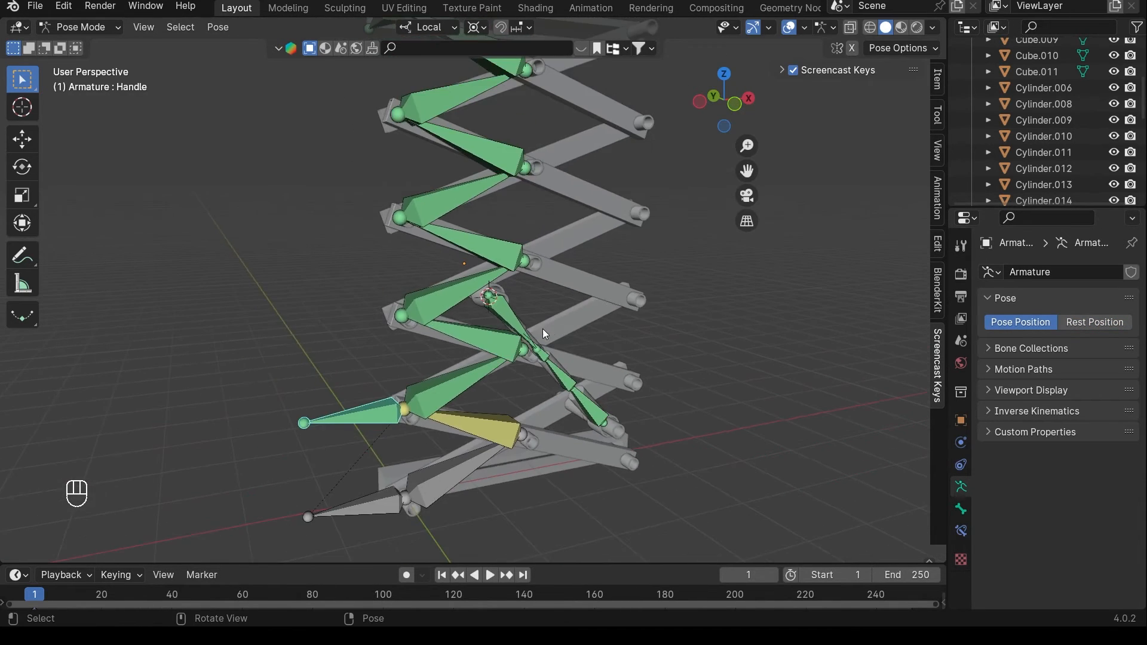
- Raise the Handle bone about 1.2 m and readjust it slightly to test how the pistons extend
key("g")
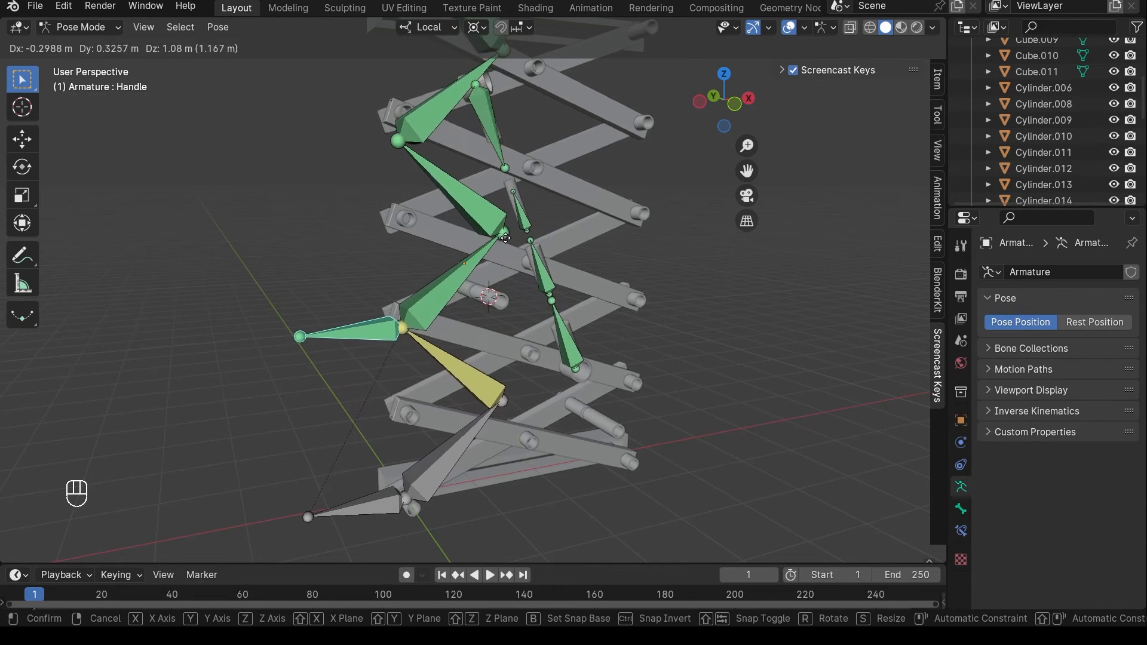
left_click(508, 237)
middle_click_drag(515, 173, 498, 253, "shift")
scroll(482, 102, "up", 4)
middle_click_drag(481, 104, 497, 203, "shift")
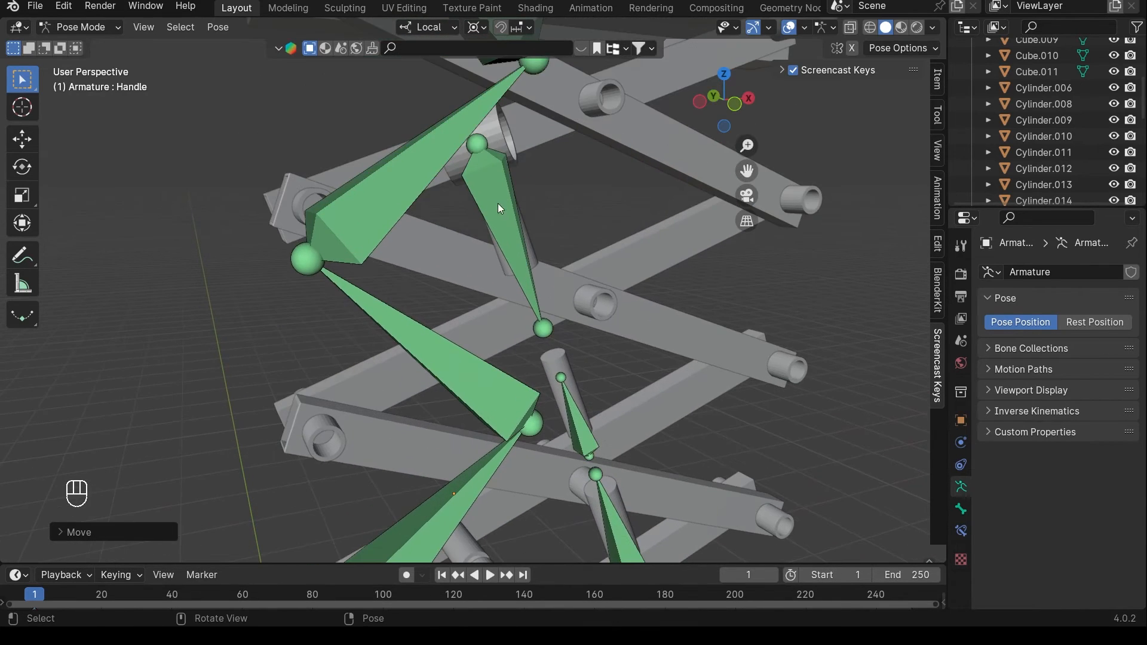
scroll(493, 206, "down", 3)
key("g")
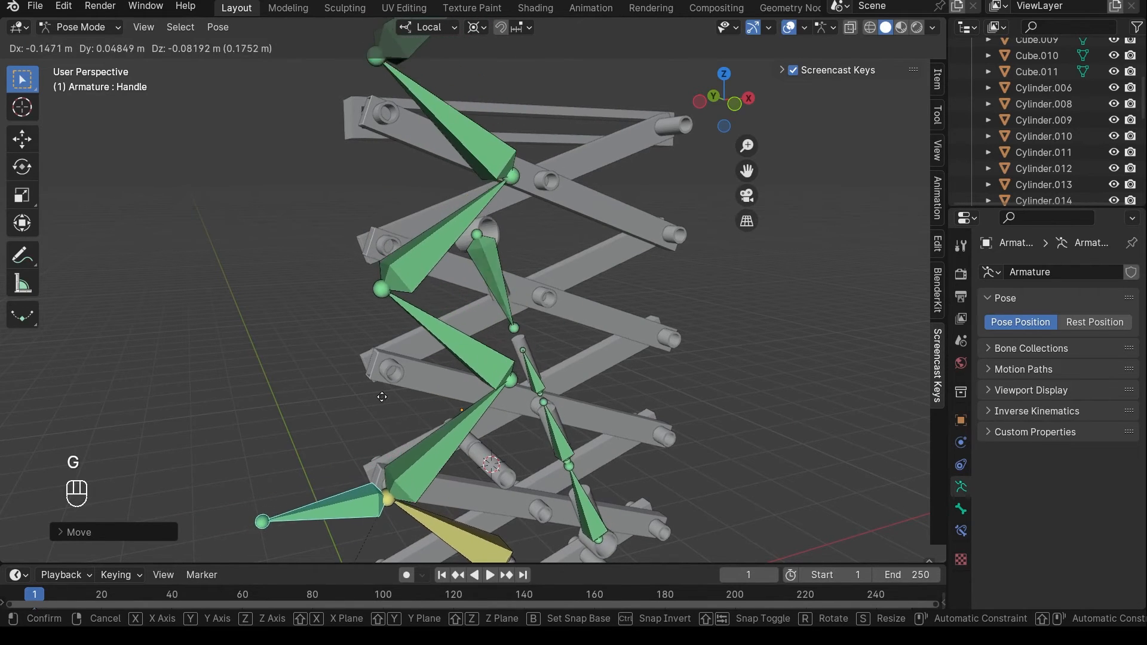
left_click(384, 387)
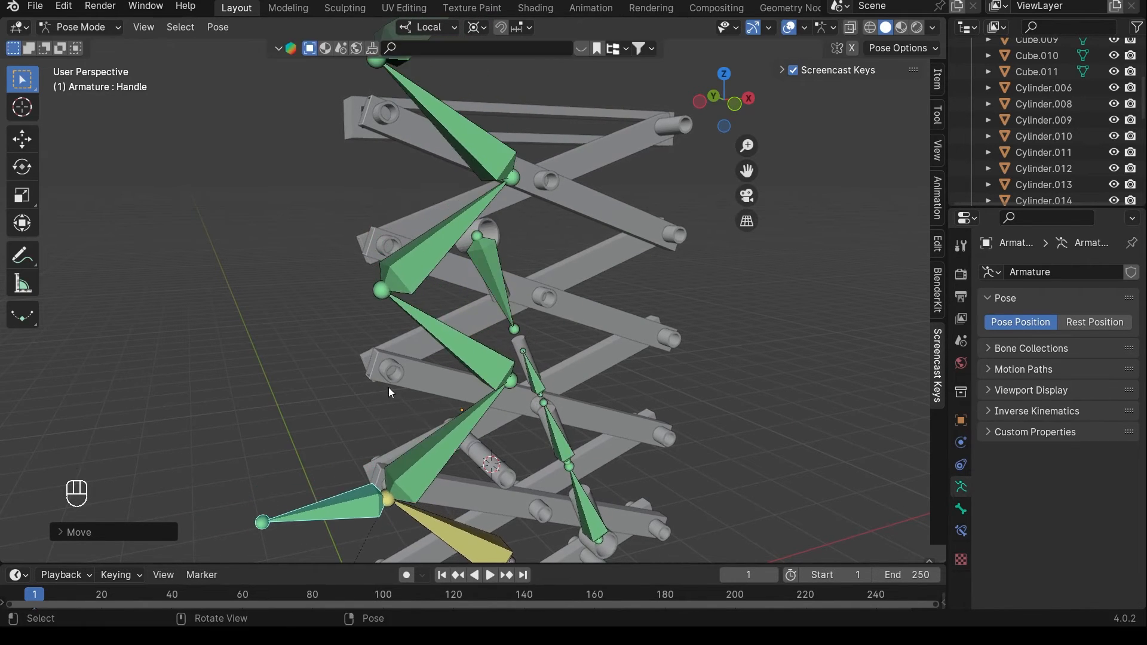
- Inspect the extended pistons from the side and move the Handle bone again to test their tracking
scroll(498, 260, "down", 4)
scroll(472, 230, "down", 2)
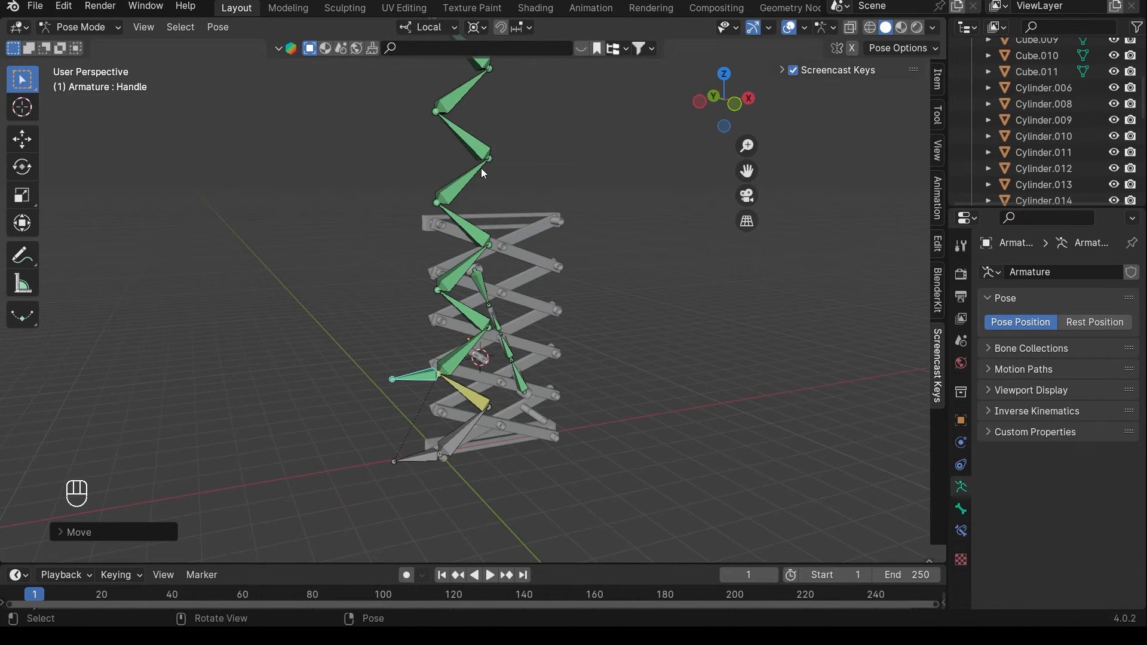
middle_click_drag(481, 167, 404, 439)
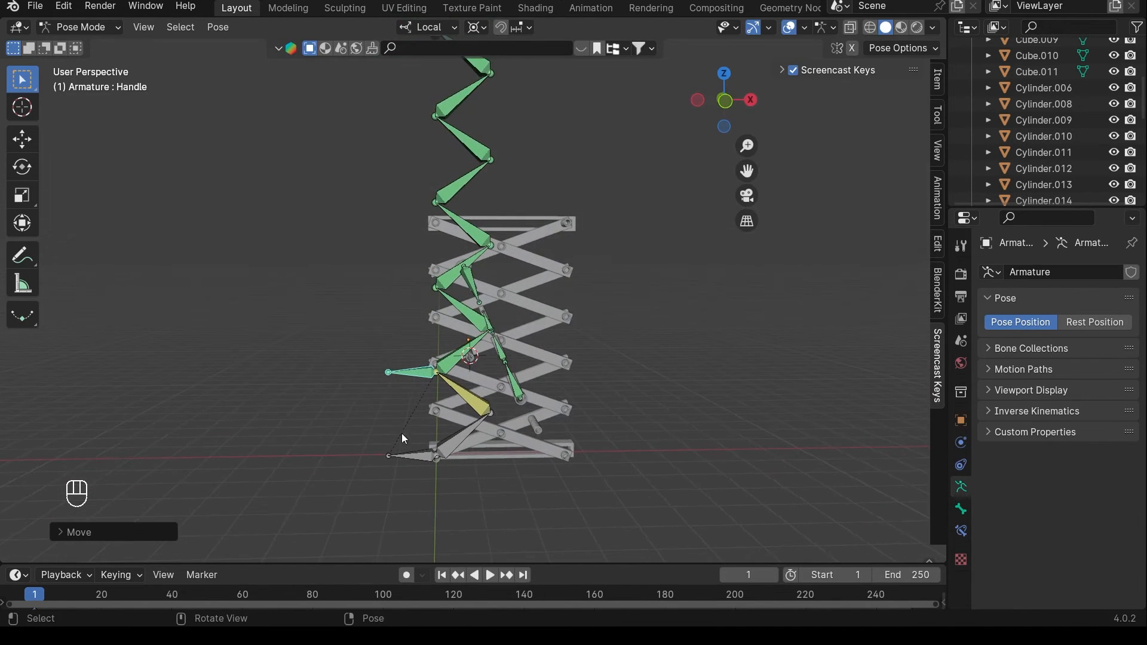
middle_click_drag(427, 296, 483, 305)
middle_click_drag(533, 377, 483, 291)
key("g")
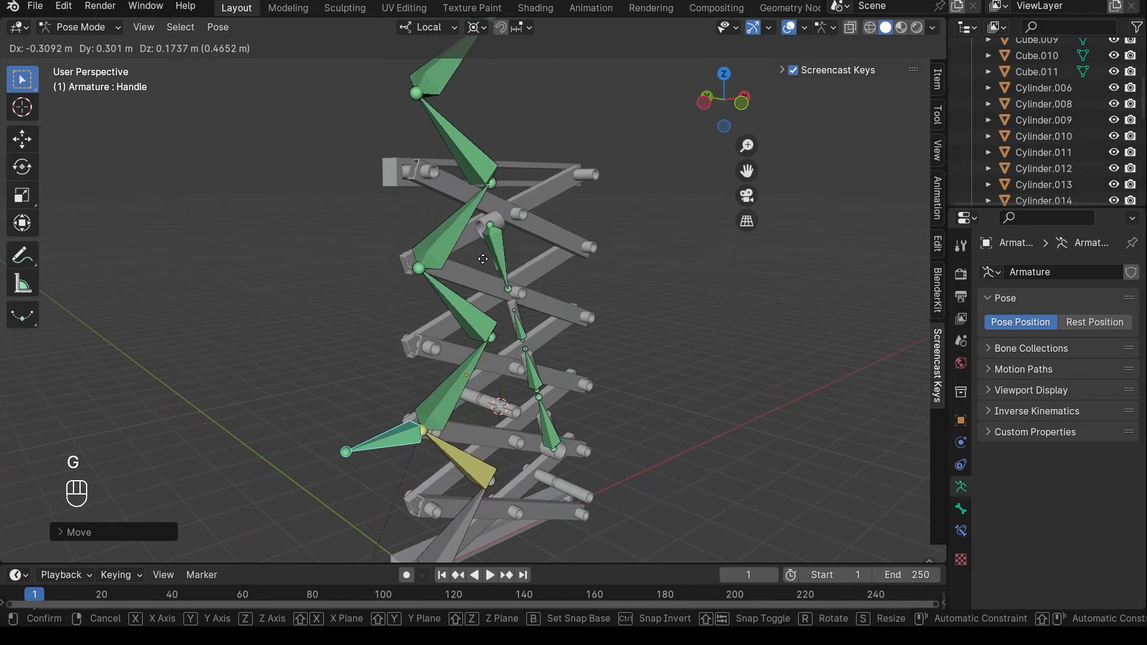
left_click(499, 263)
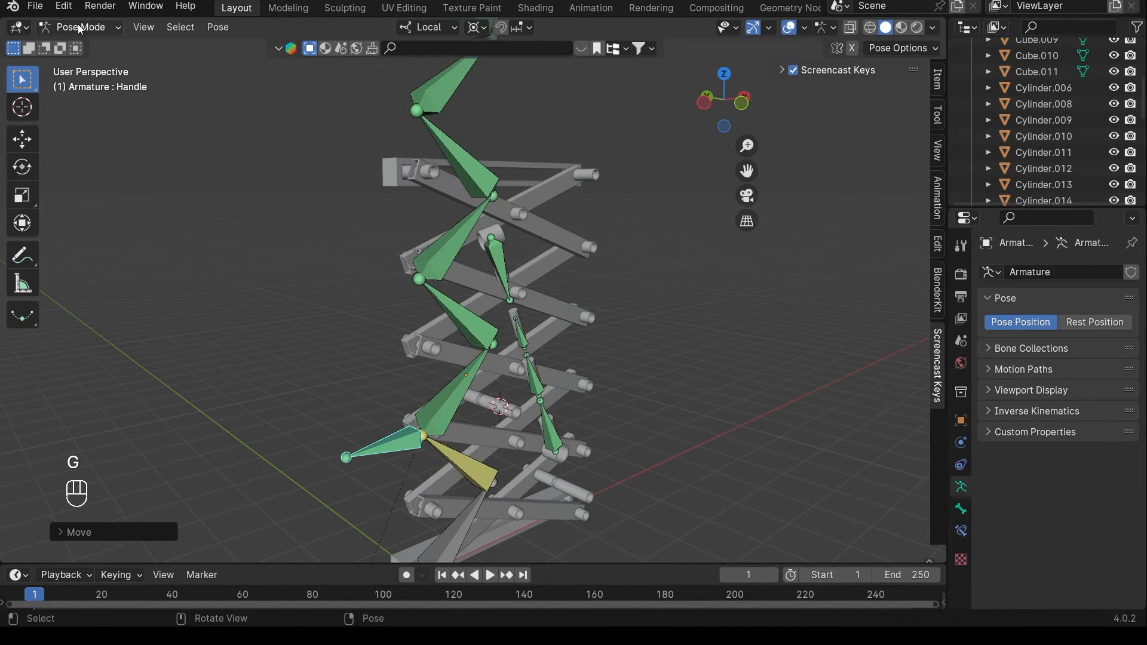
- Clear the location, rotation and scale of all pose bones
key("a")
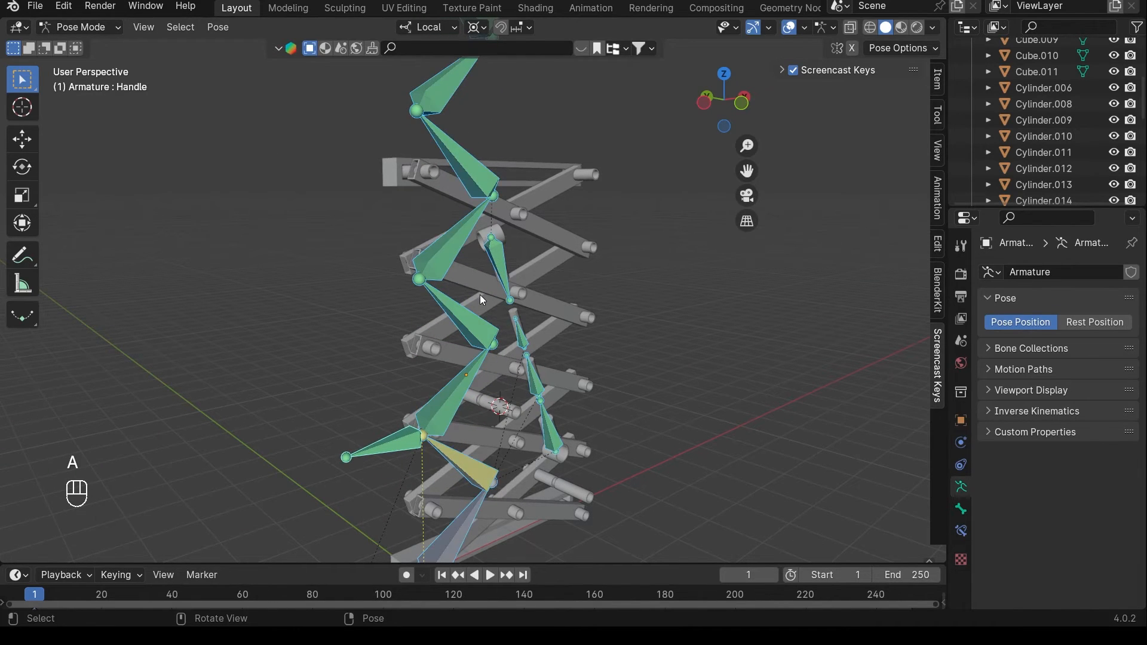
key("alt+g")
key("alt+r")
key("alt+s")
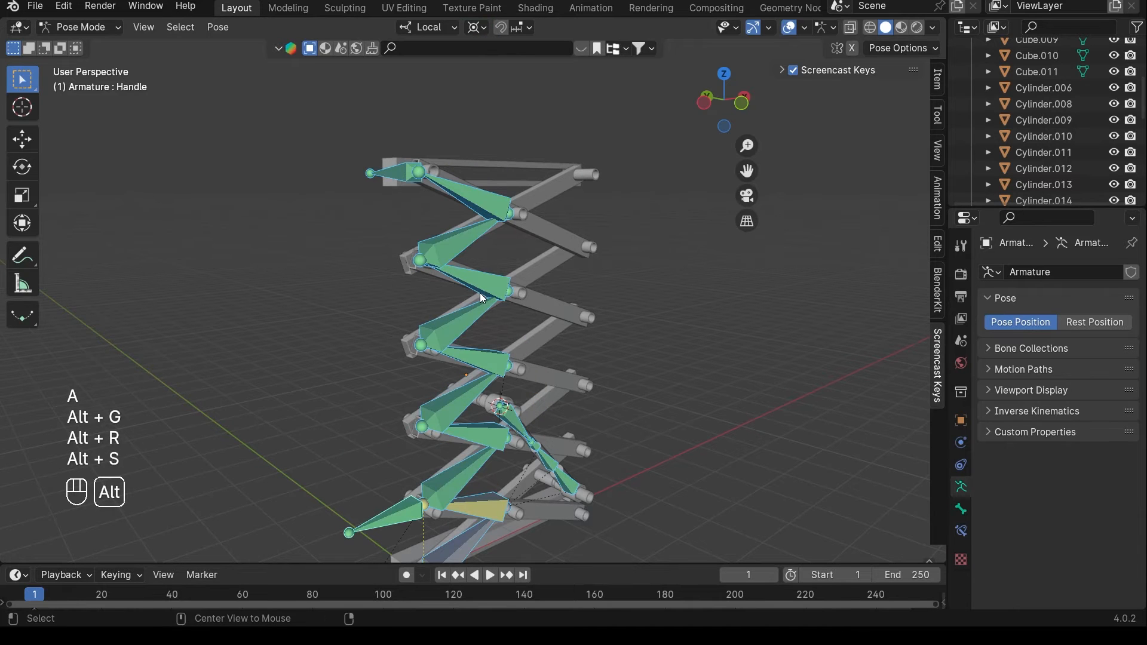
- Set the Track Axis of Bone.011's Damped Track constraint to -Y
middle_click_drag(482, 296, 697, 263, "shift")
scroll(472, 275, "up", 4)
left_click(473, 277)
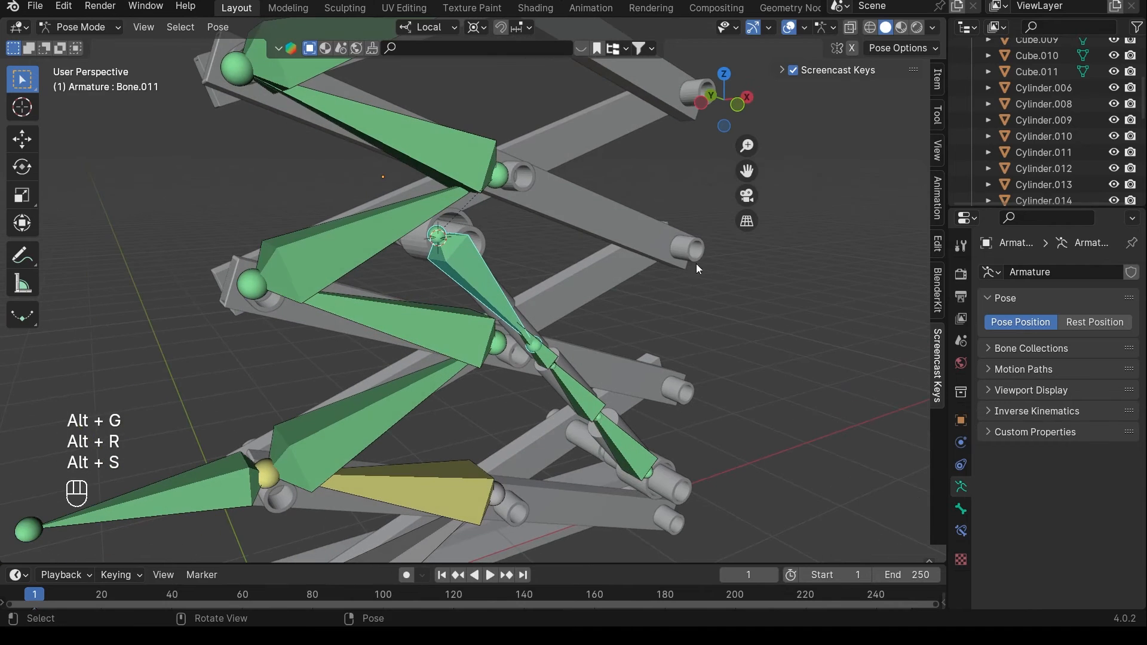
left_click(961, 532)
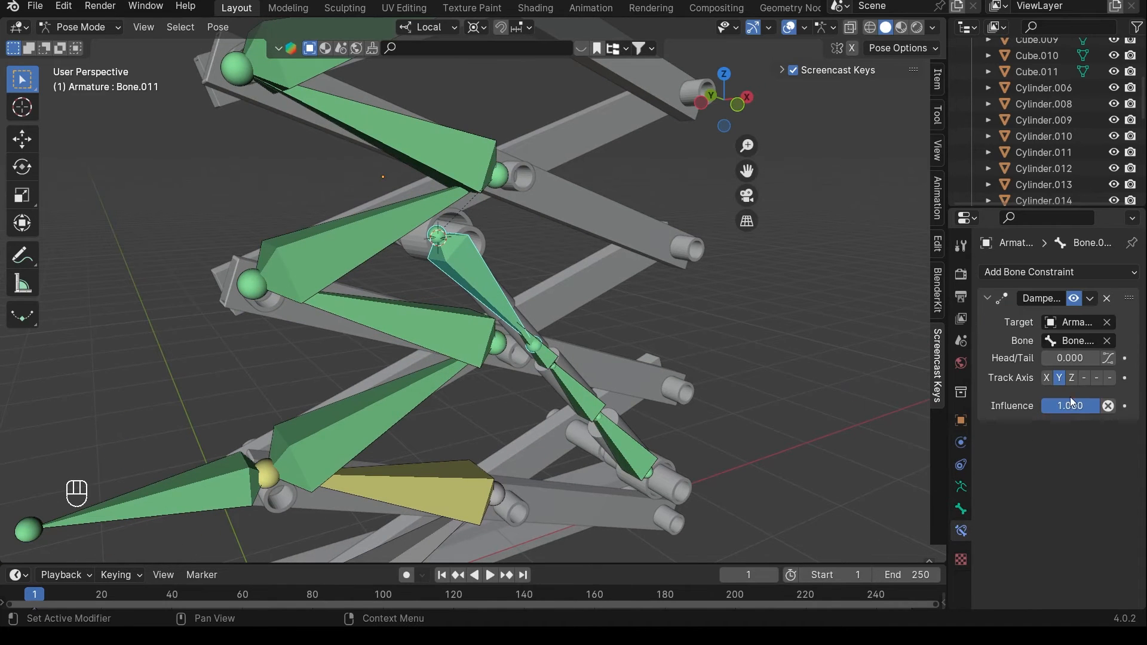
left_click(1096, 379)
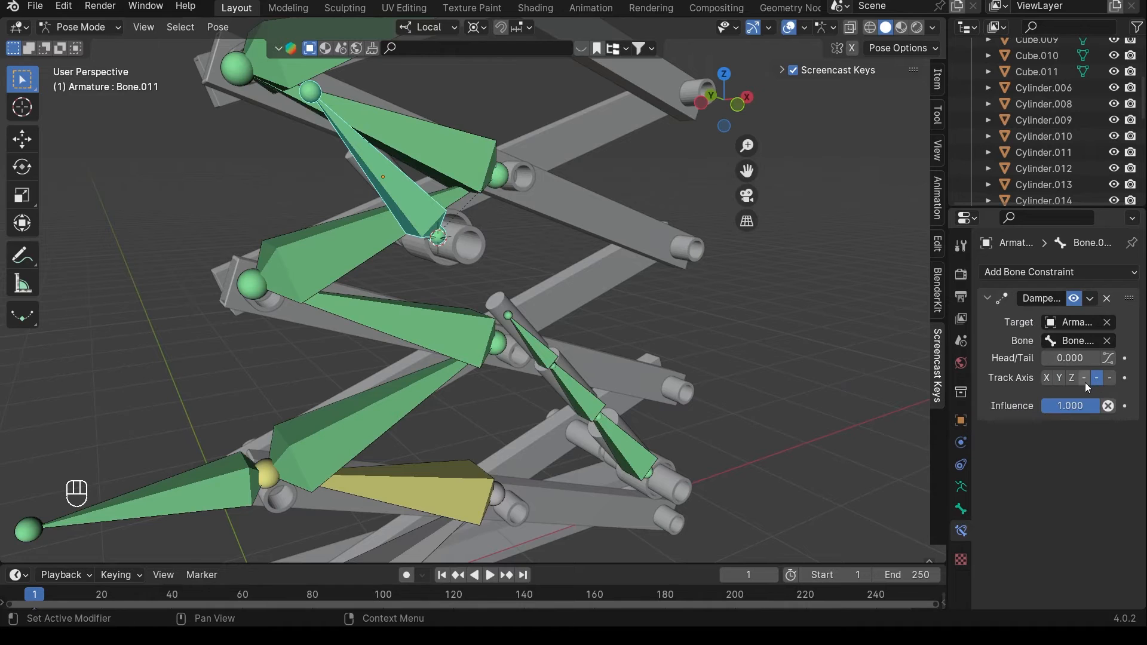
- Try Y as the Track Axis of Bone.011's Damped Track constraint and return it to -Y
left_click_drag(971, 380, 942, 381)
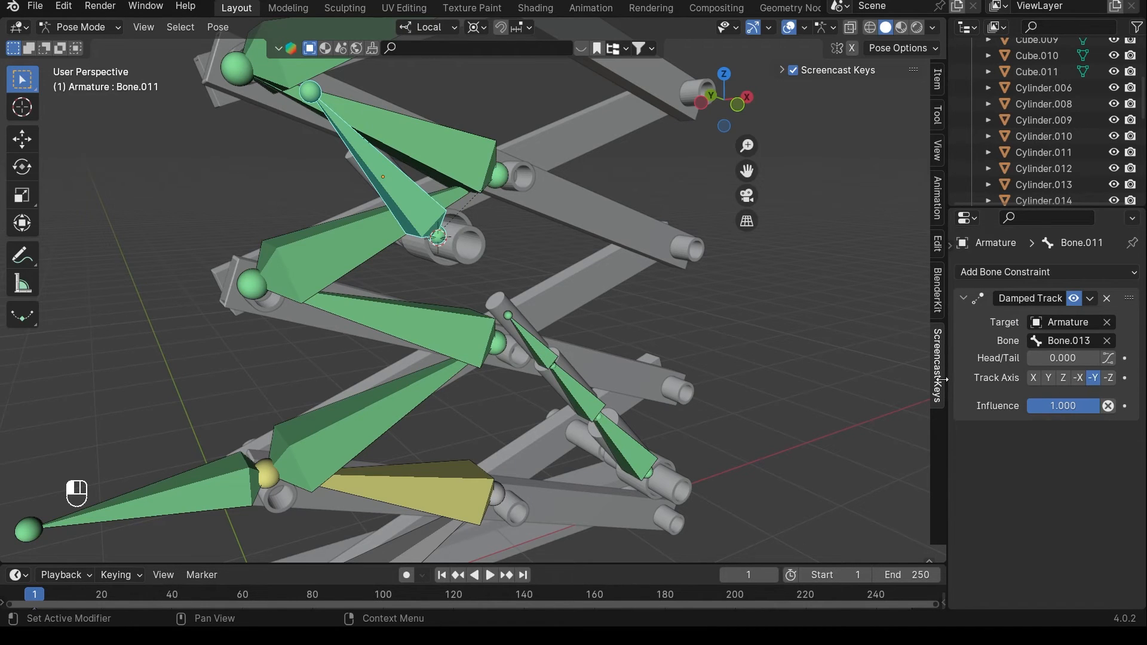
left_click(1049, 379)
left_click(1093, 378)
left_click_drag(948, 345, 955, 345)
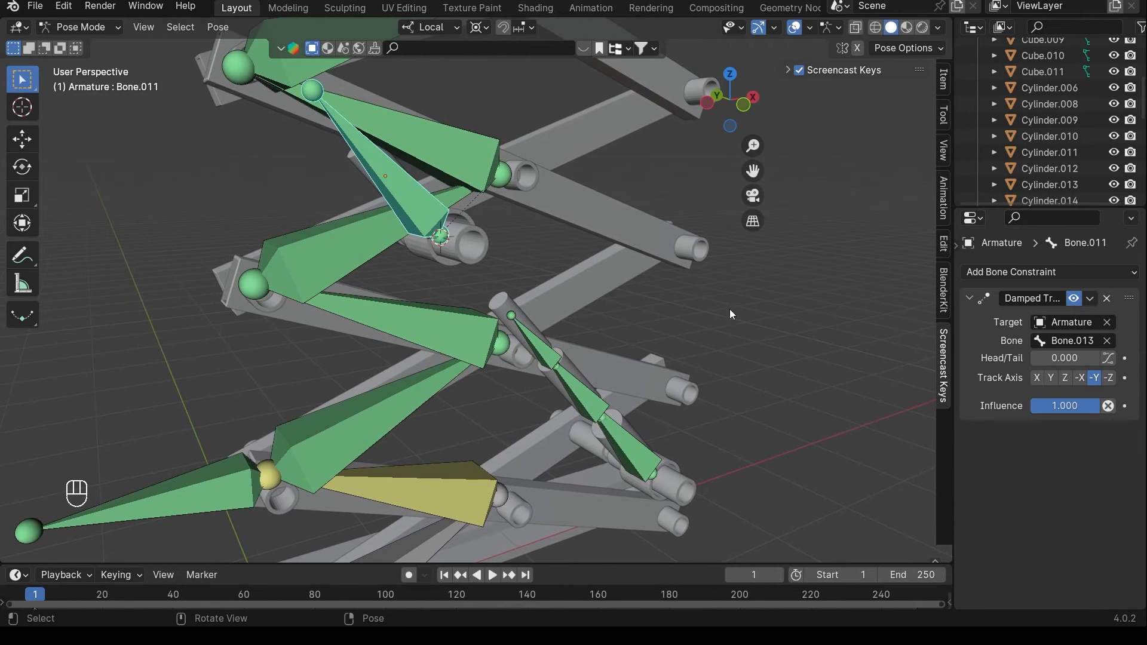
- Examine how the upper piston cylinder is oriented relative to Bone.011
scroll(483, 246, "down", 2)
middle_click_drag(483, 245, 509, 274, "shift")
scroll(473, 307, "up", 4)
left_click(471, 305)
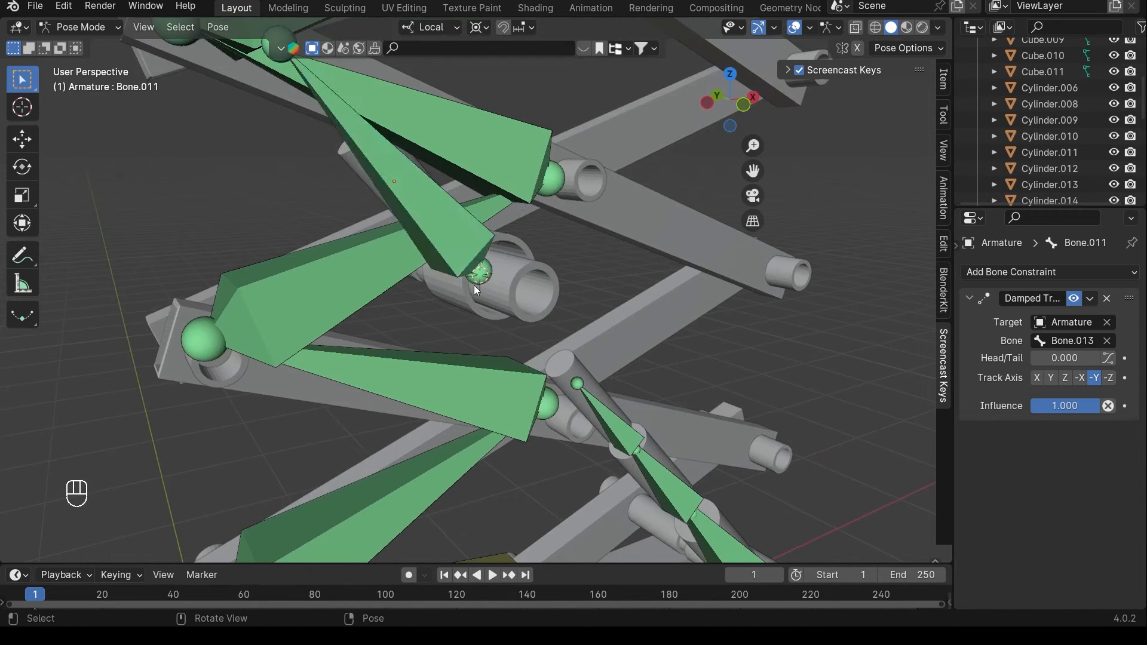
middle_click_drag(431, 234, 535, 279)
scroll(489, 214, "down", 2)
middle_click_drag(489, 214, 485, 265)
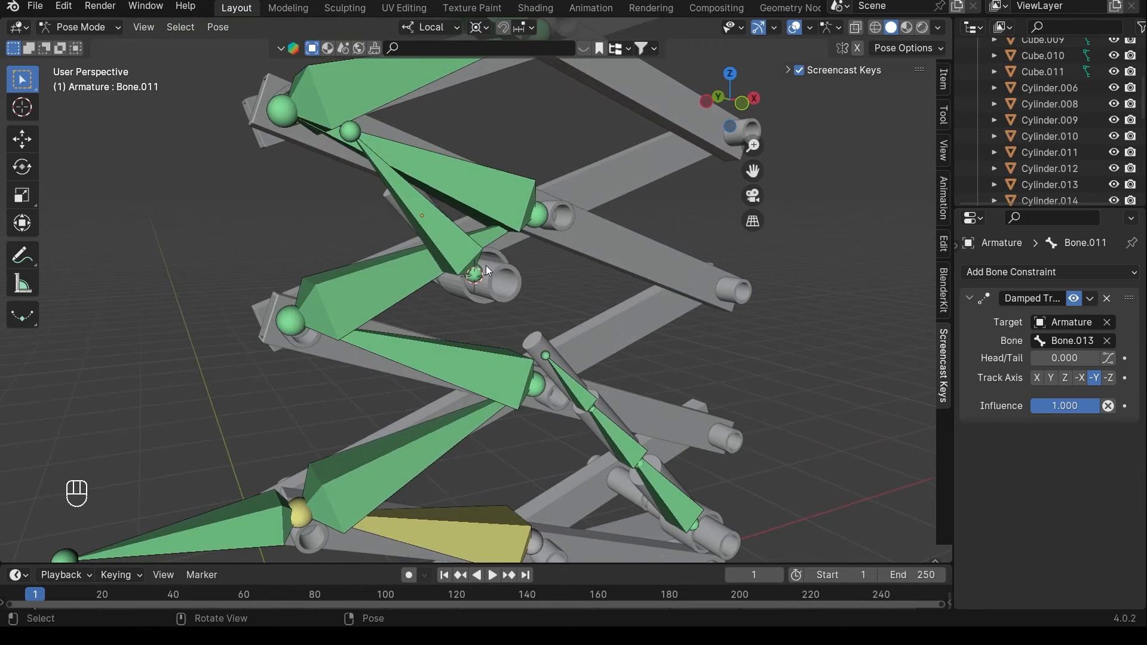
- Put the armature in Rest Position and return to Object Mode
left_click(81, 27)
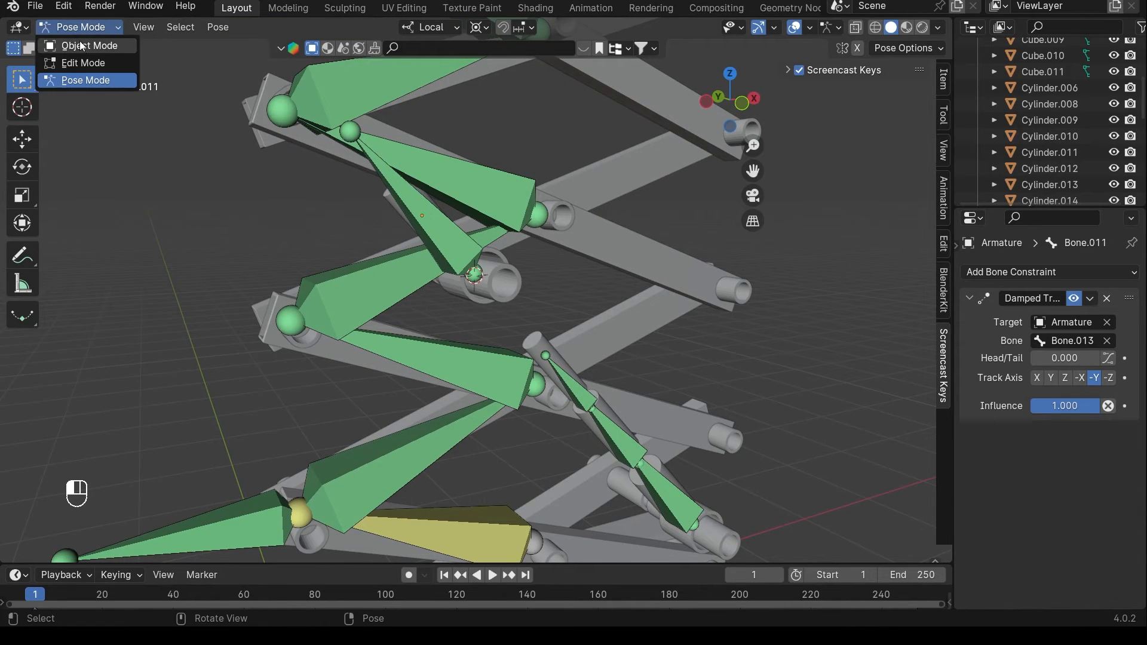
left_click(93, 60)
left_click(81, 27)
left_click(93, 59)
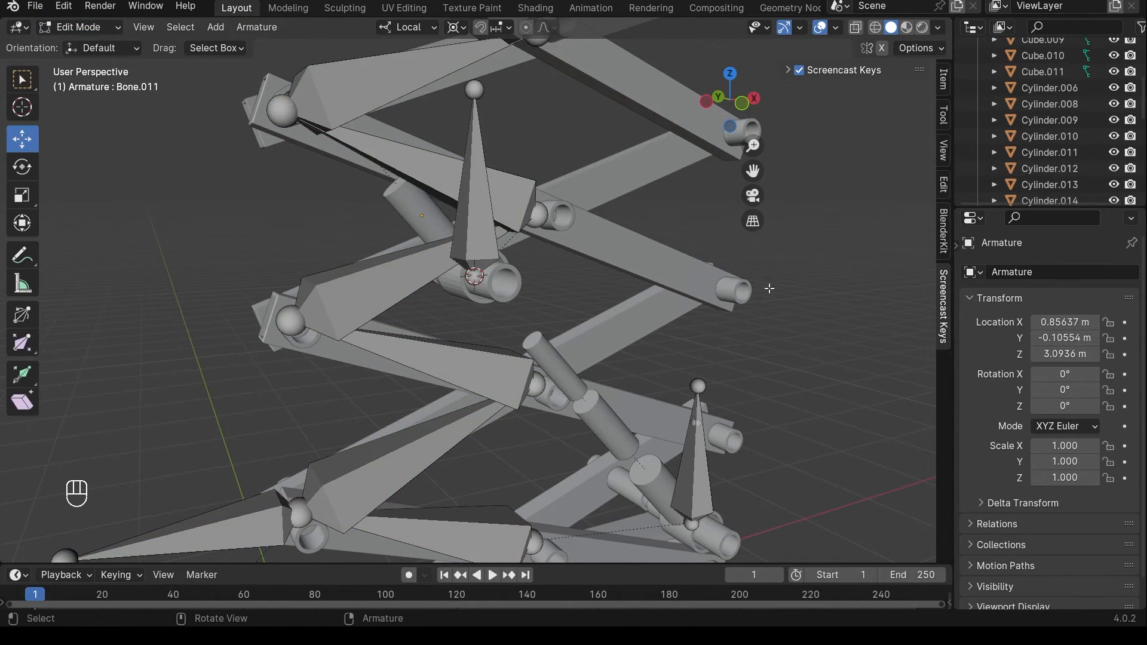
left_click_drag(954, 355, 944, 353)
left_click_drag(949, 245, 969, 245)
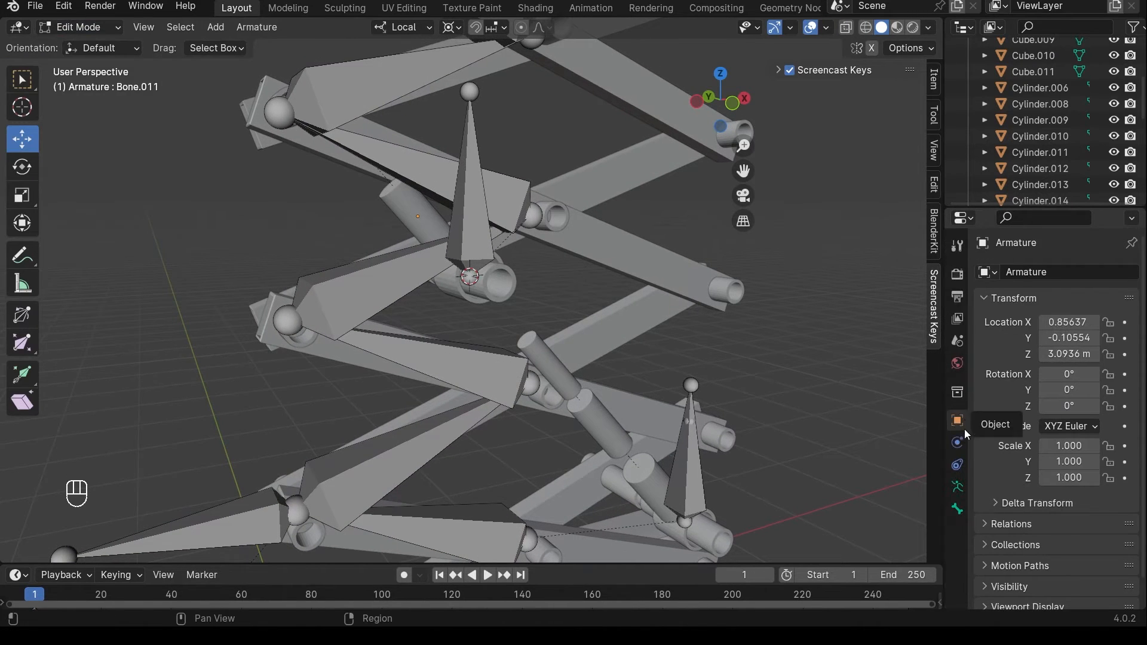
left_click(958, 487)
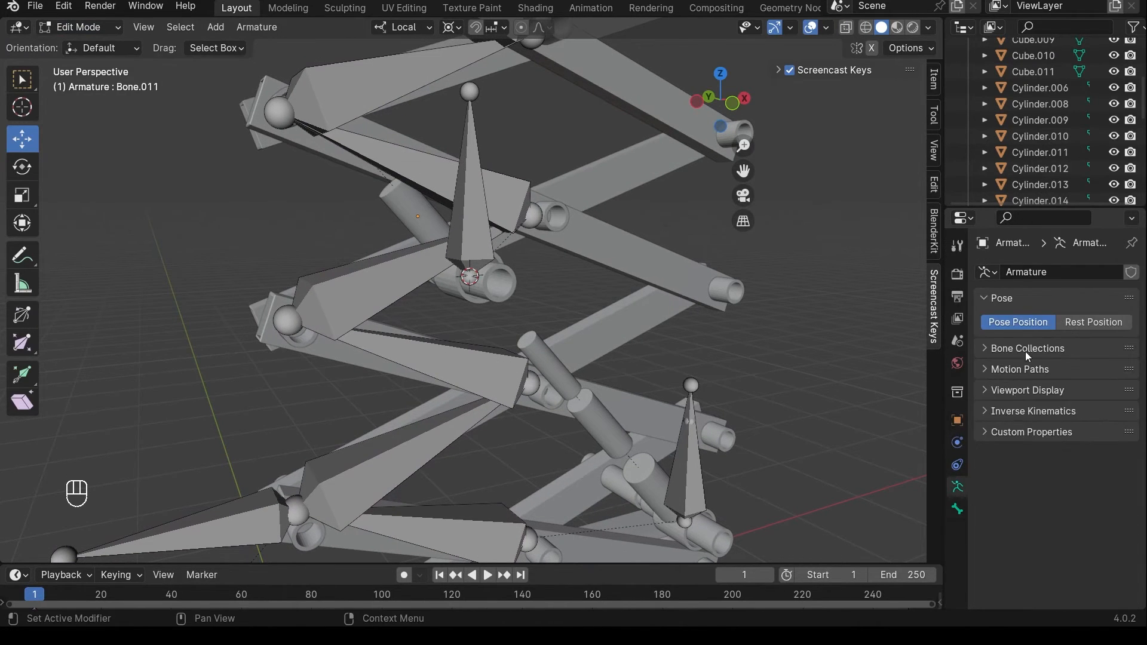
left_click(1095, 322)
scroll(725, 343, "down", 4)
middle_click_drag(725, 343, 701, 347)
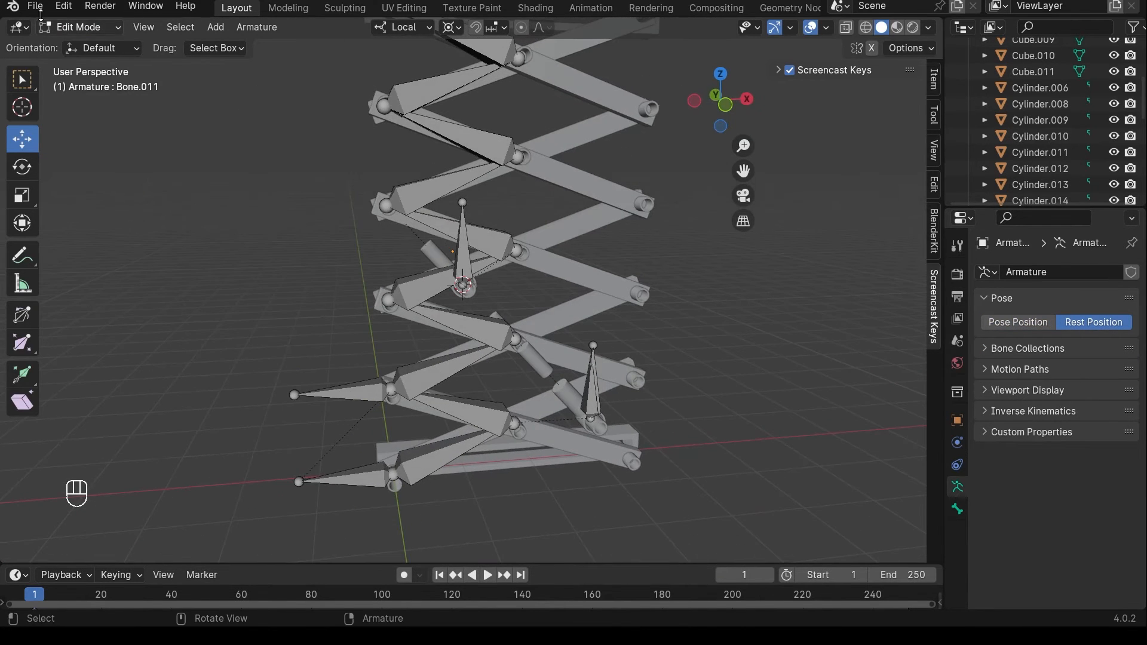
left_click(87, 27)
left_click(93, 47)
- Rotate the whole mesh of the upper piston cylinder, Cylinder.037, 180° about its Y axis in Edit Mode
scroll(597, 249, "up", 5)
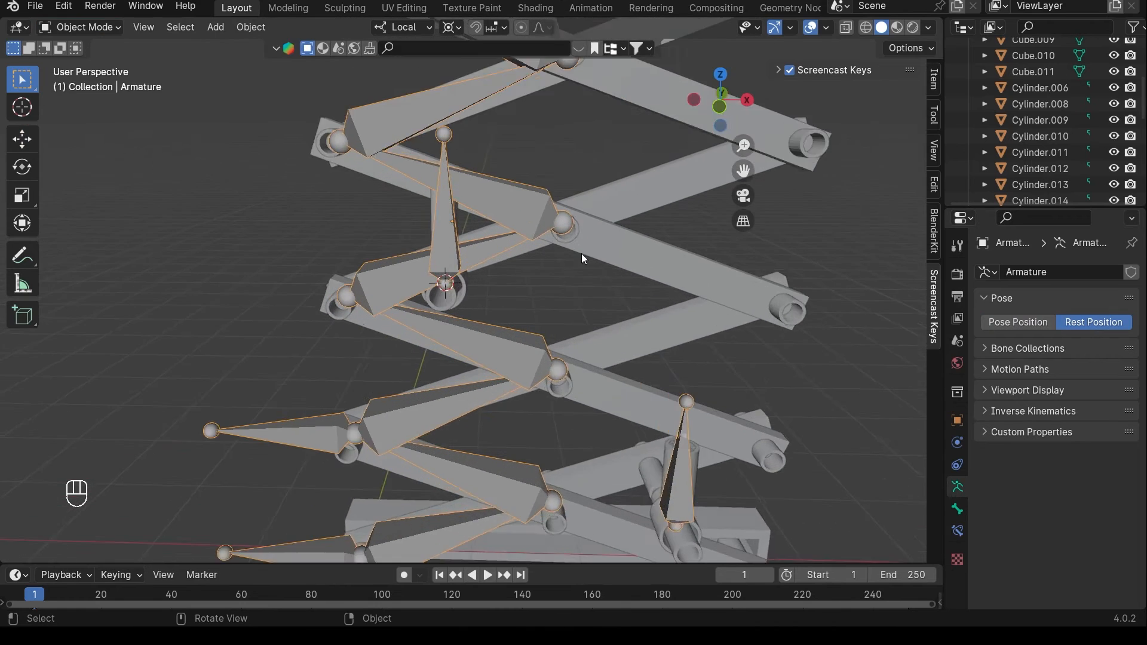
scroll(543, 279, "up", 2)
left_click(457, 298)
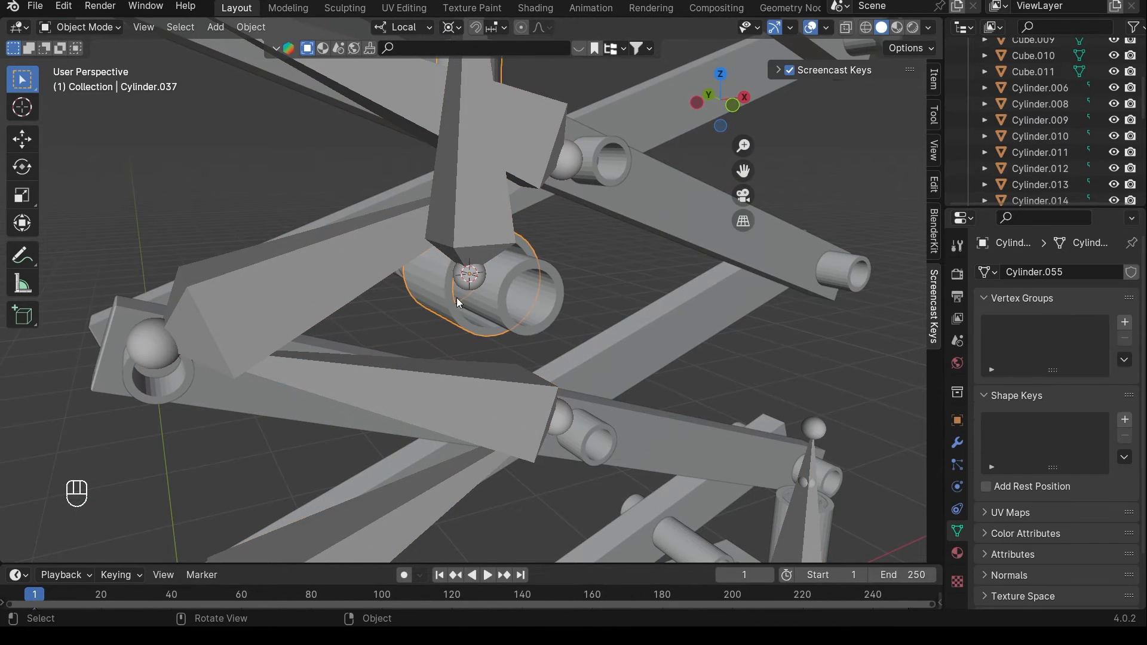
middle_click_drag(484, 306, 561, 282, "shift")
key("Tab")
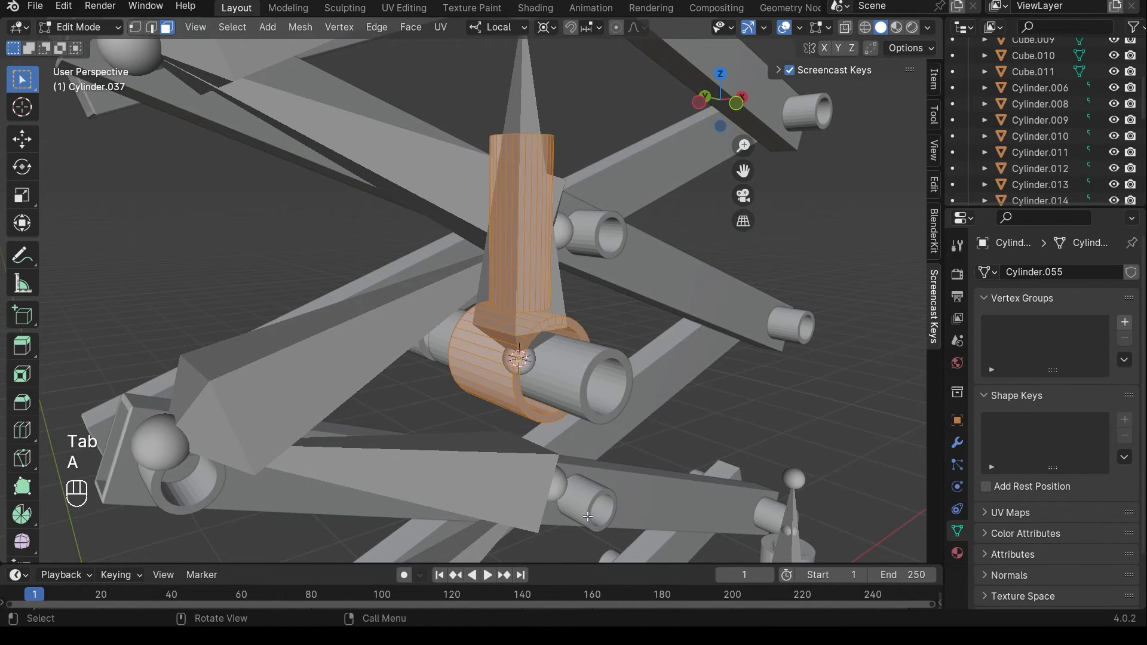
middle_click_drag(559, 340, 666, 286)
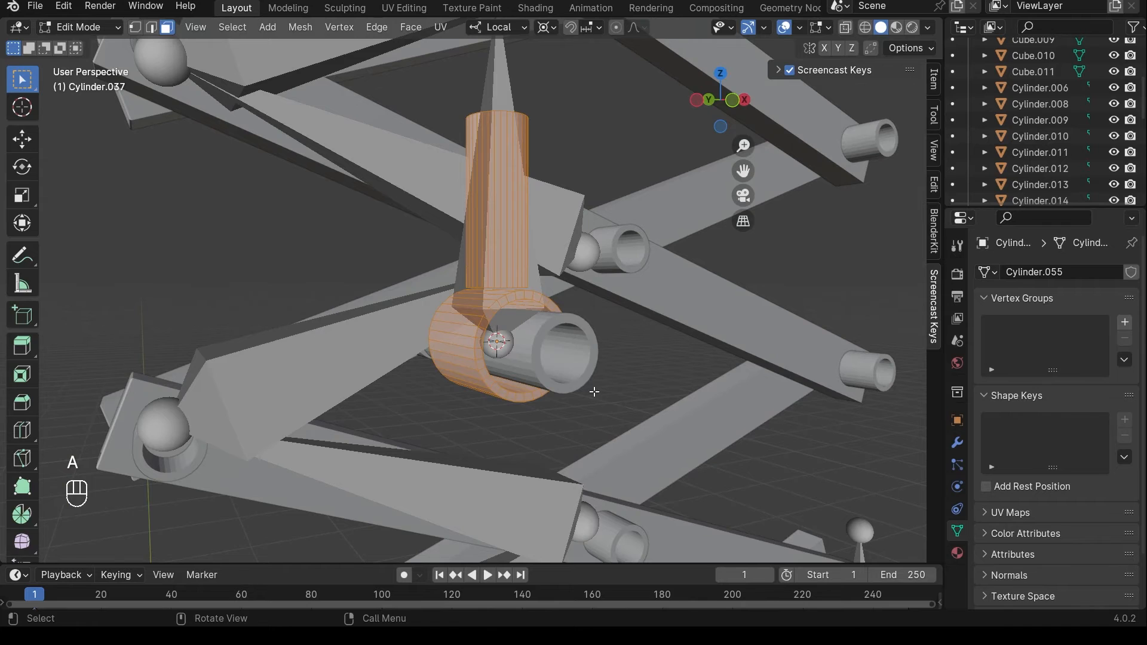
key("r")
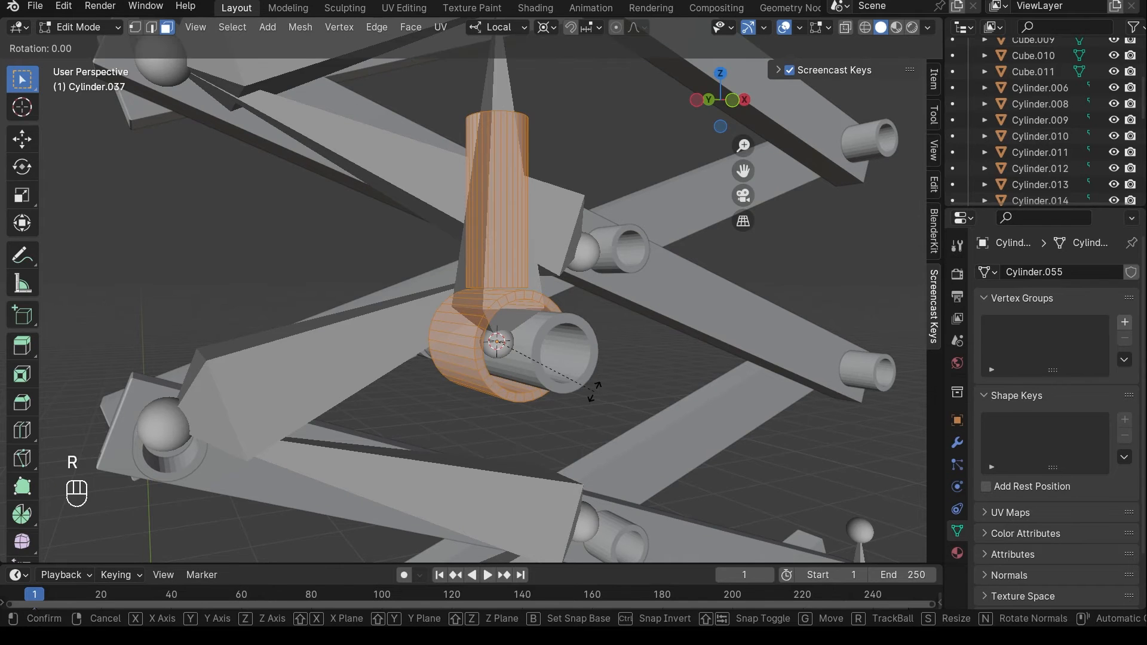
key("y")
key("KP_1")
key("KP_8")
key("KP_0")
key("Return")
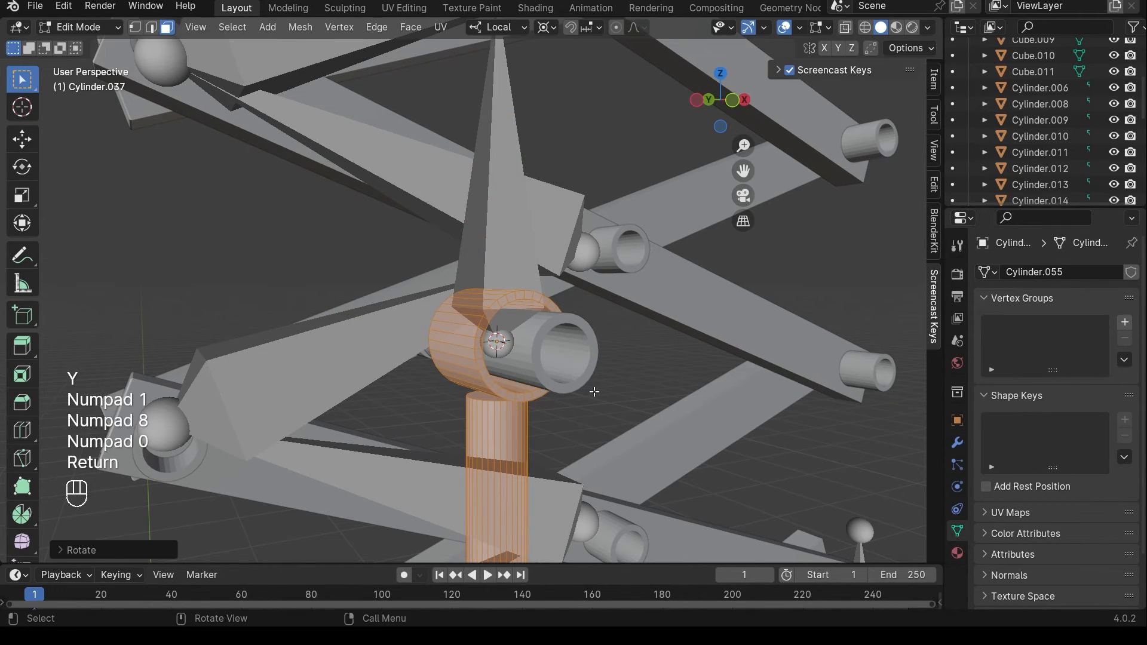
middle_click_drag(566, 363, 563, 301)
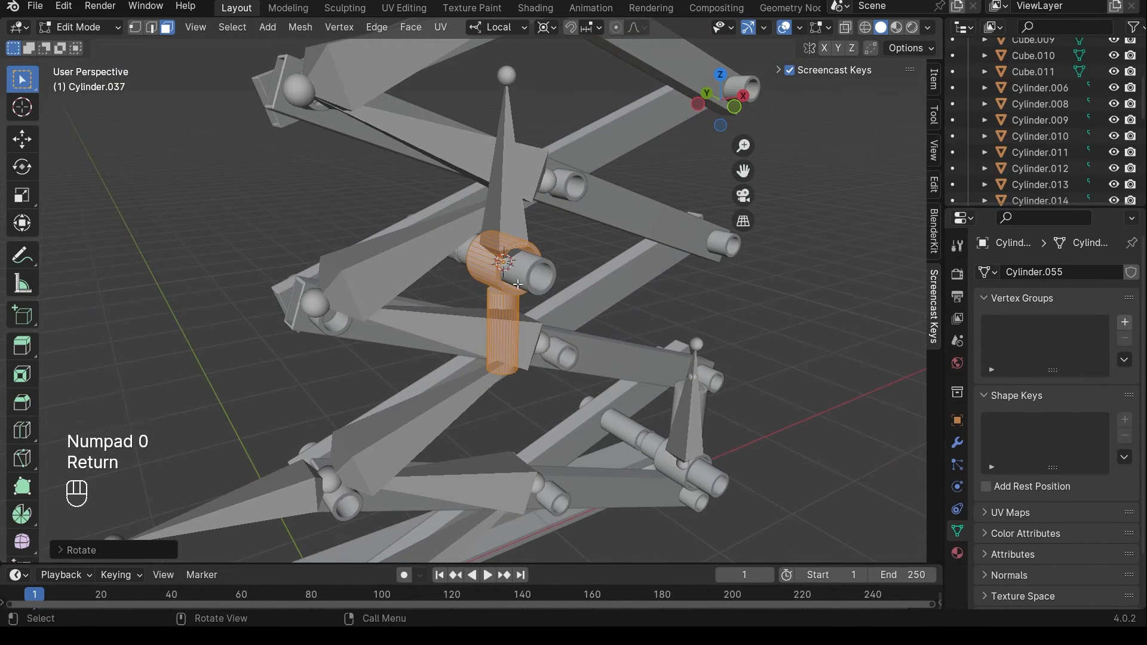
key("Tab")
- Switch the armature to Pose Mode and set it back to Pose Position
left_click(115, 28)
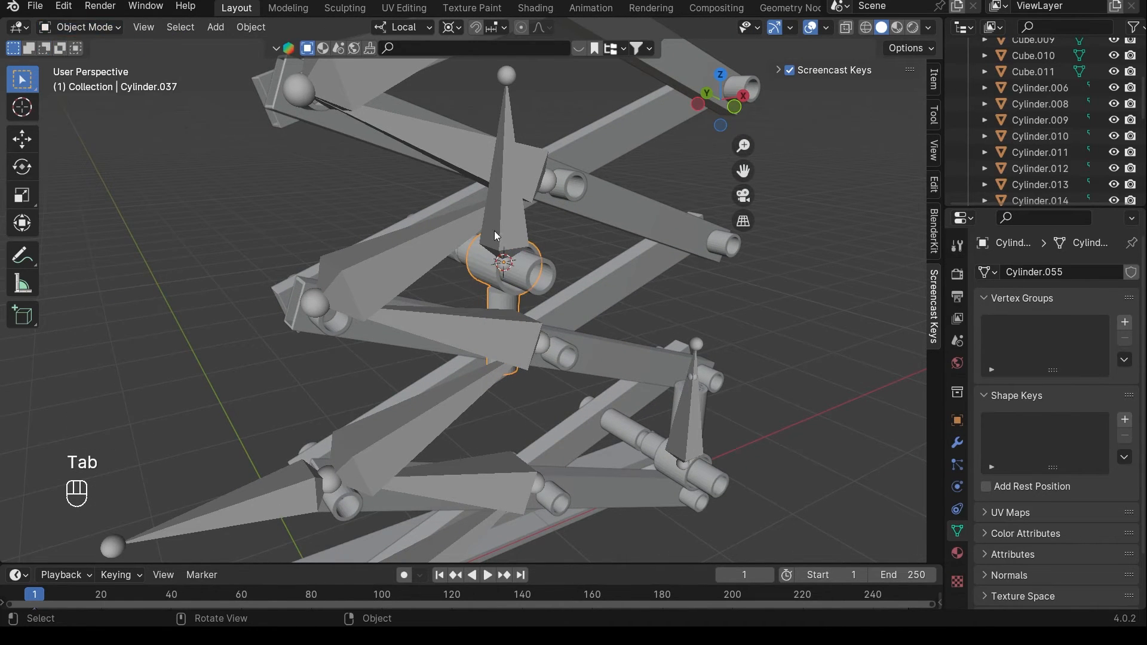
left_click(408, 229)
left_click(80, 28)
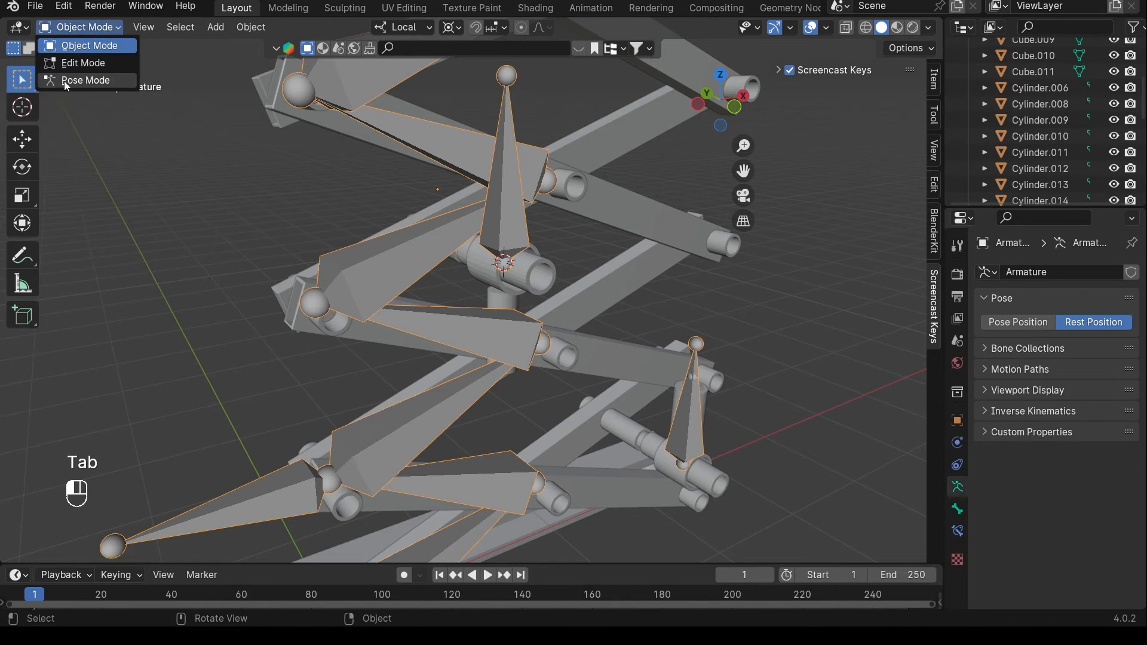
left_click(63, 81)
middle_click_drag(274, 179, 306, 422)
left_click(306, 422)
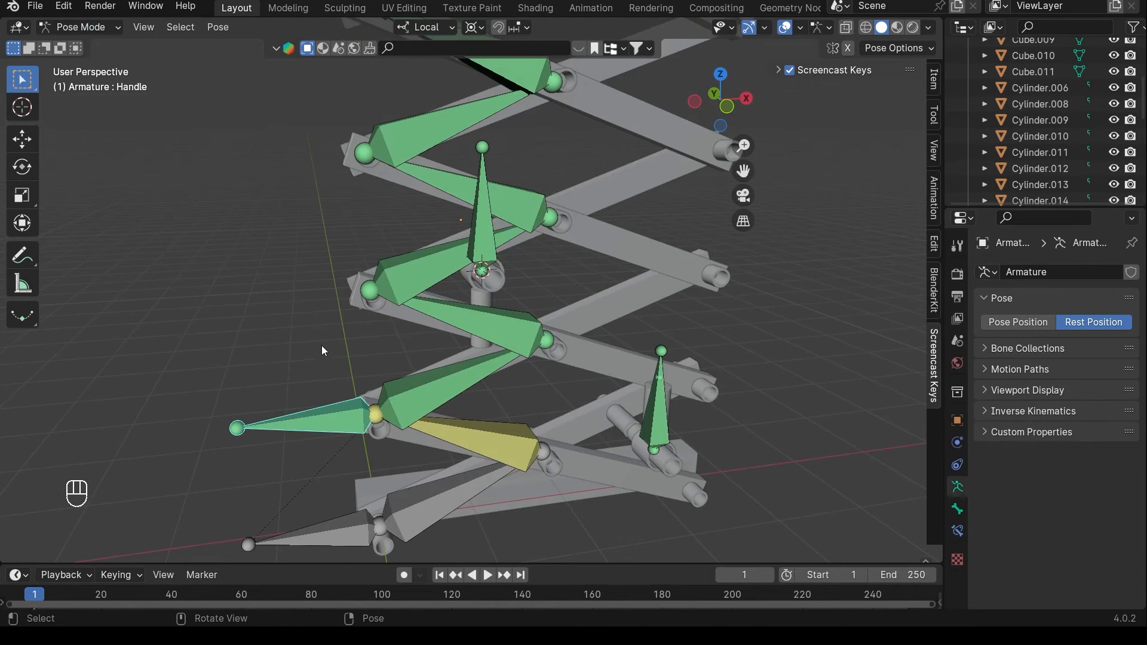
left_click(1041, 327)
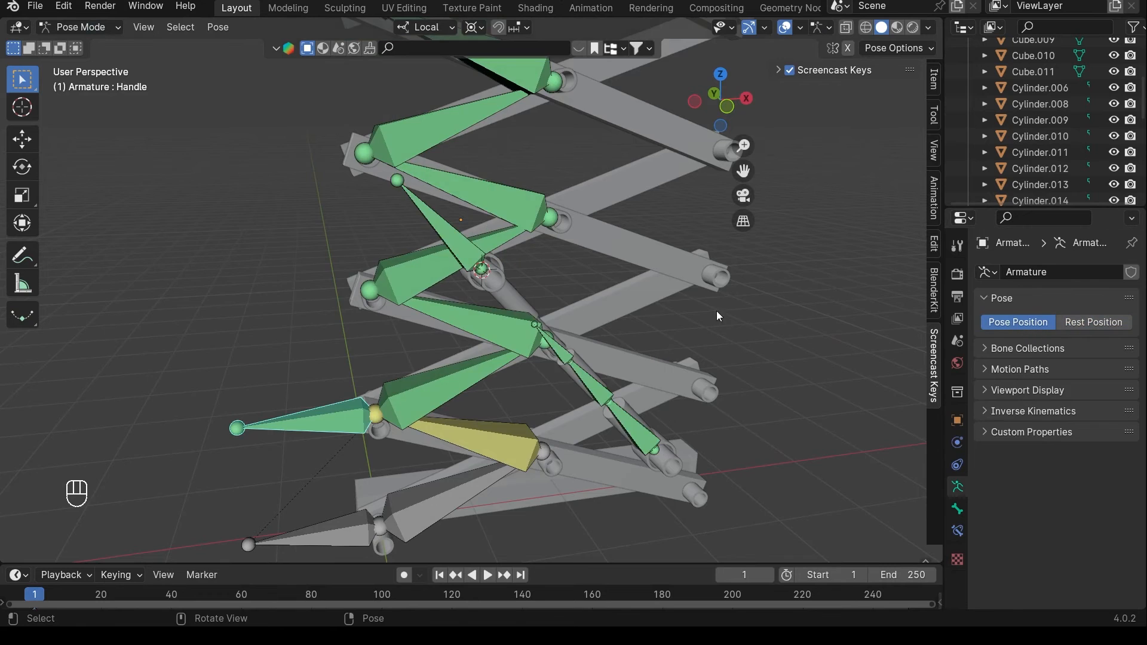
scroll(604, 305, "down", 3)
middle_click_drag(592, 306, 567, 281)
scroll(581, 329, "up", 3)
middle_click_drag(586, 343, 579, 268, "shift")
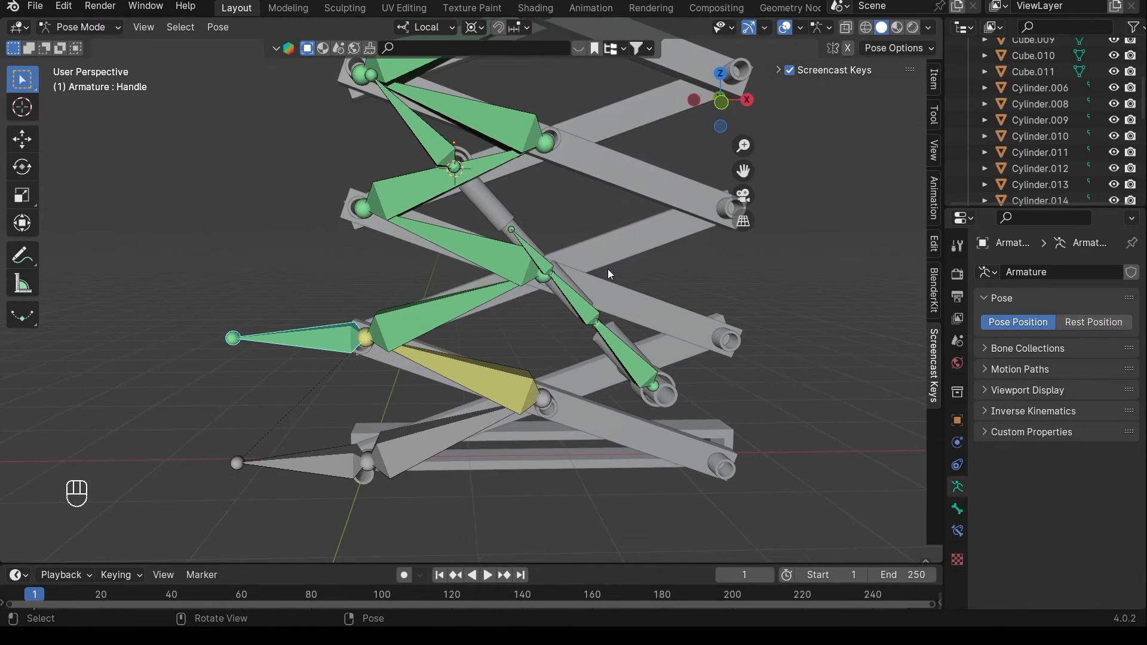
- Set the armature's bone display to Stick
left_click(584, 311)
left_click(957, 510)
scroll(1036, 465, "down", 2)
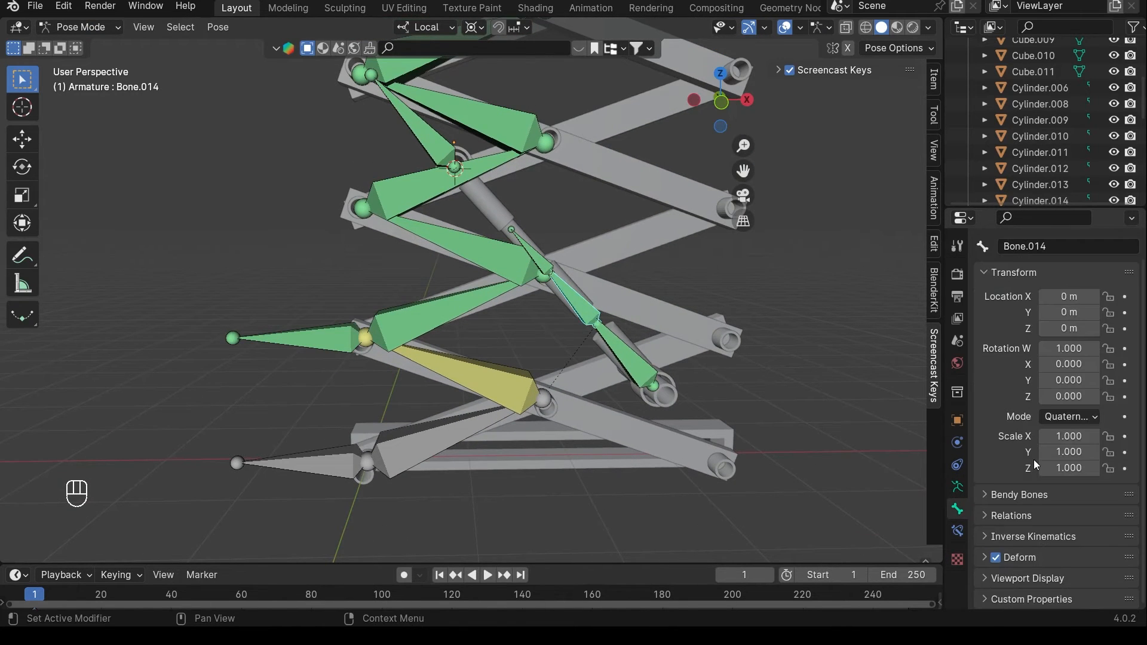
left_click(957, 489)
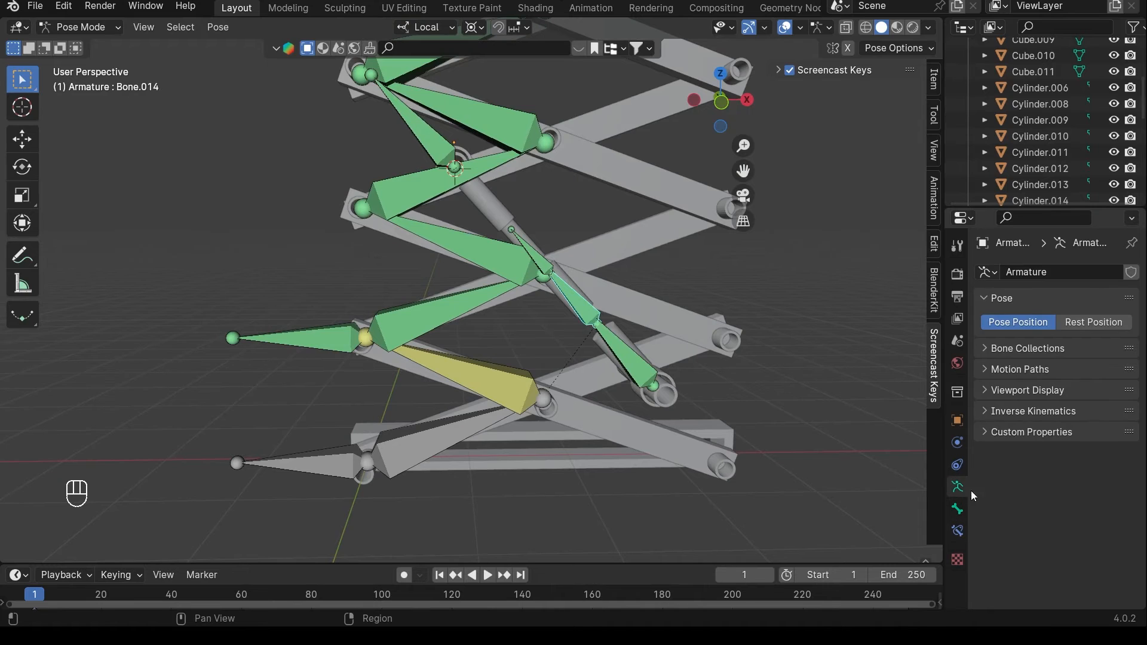
left_click(1023, 350)
left_click(1024, 350)
left_click(1030, 375)
left_click(1028, 374)
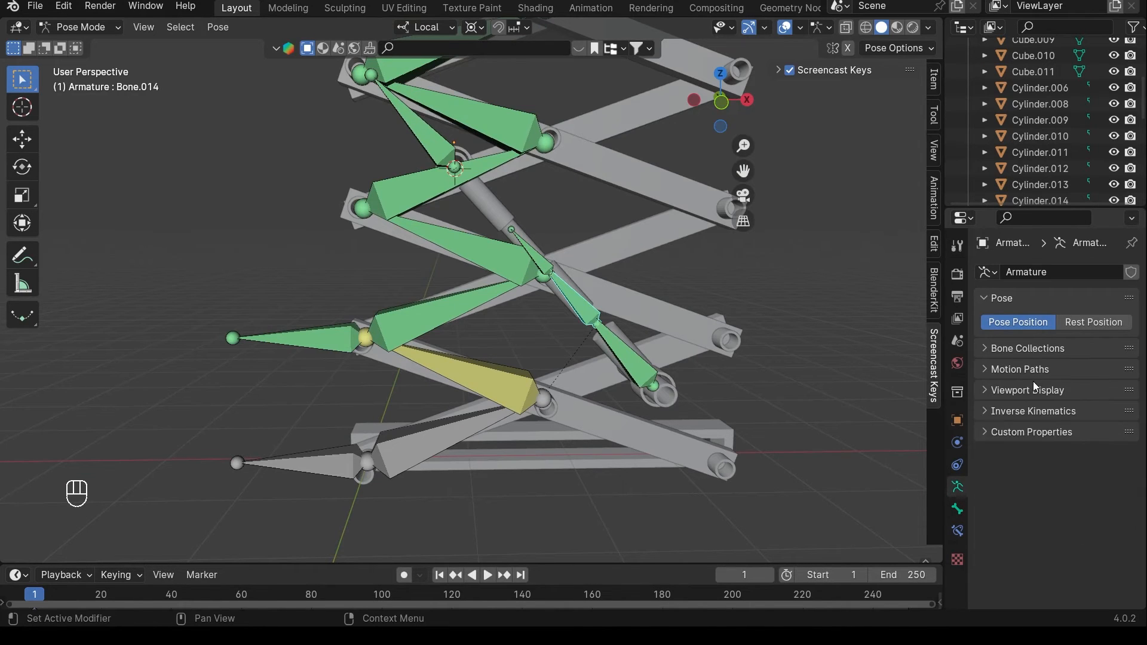
left_click(1043, 392)
left_click(1070, 414)
left_click(1050, 447)
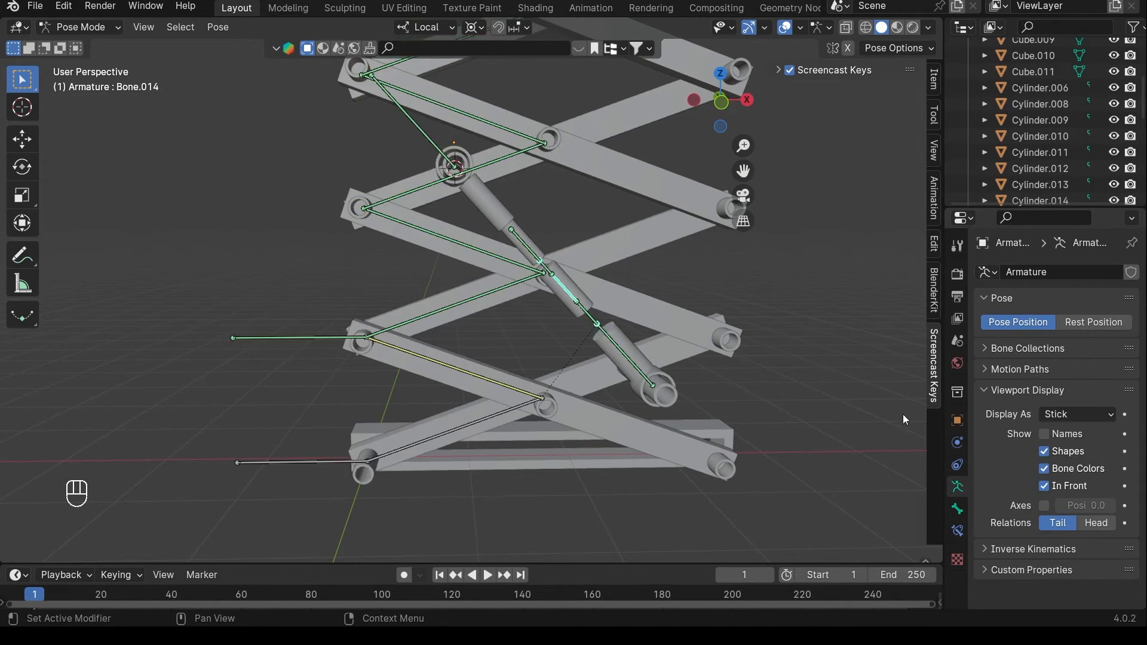
- Raise and lower the Handle bone and inspect how the piston sections telescope
middle_click_drag(608, 300, 526, 304)
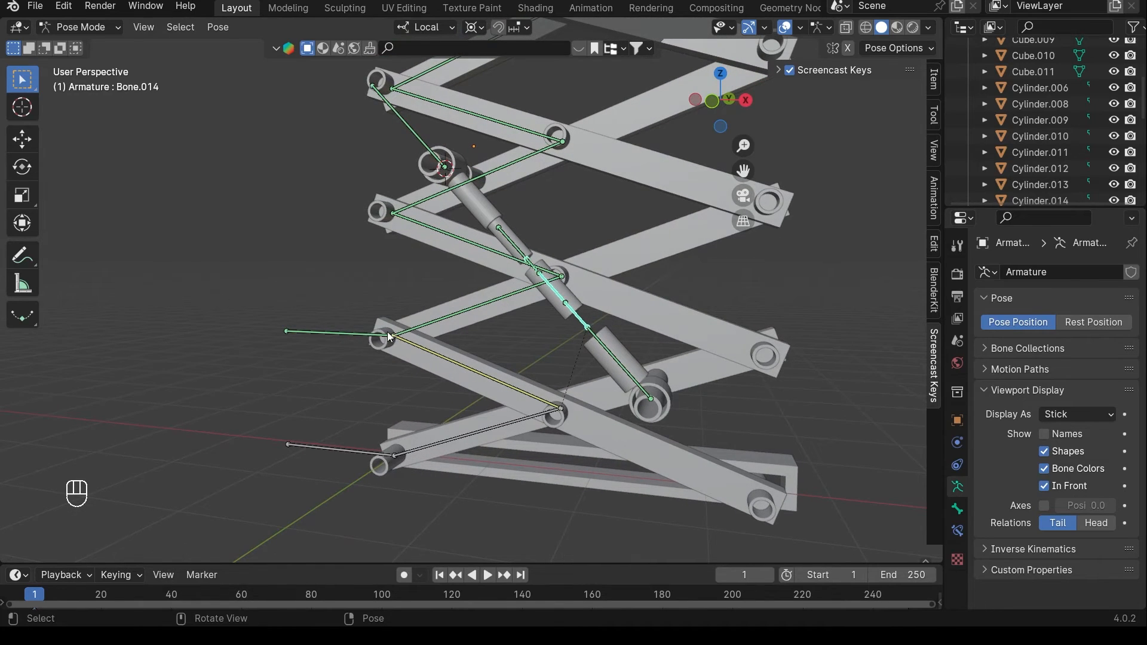
left_click(345, 335)
key("g")
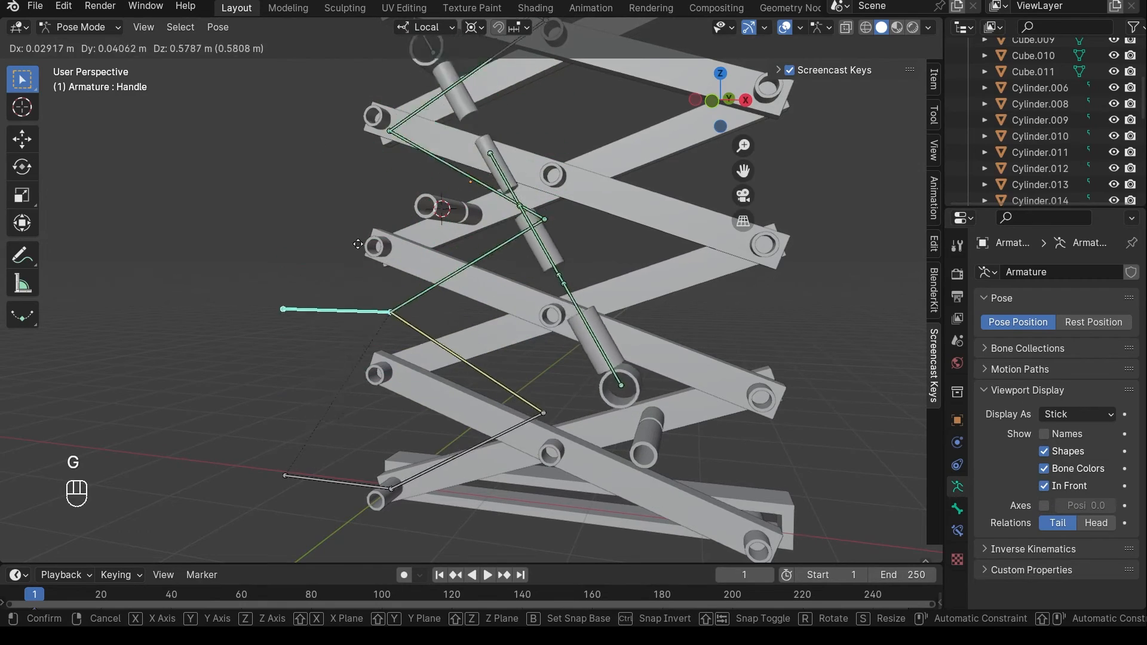
left_click(379, 328)
scroll(523, 286, "up", 5)
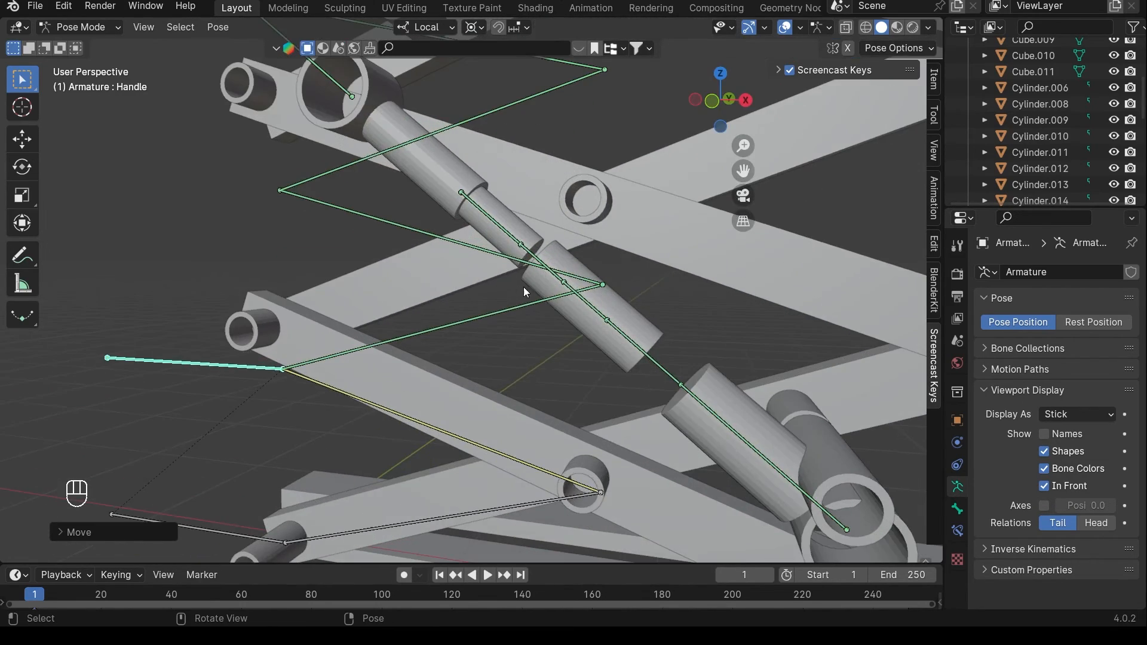
middle_click_drag(576, 277, 518, 246, "shift")
scroll(569, 293, "up", 3)
scroll(719, 329, "down", 5)
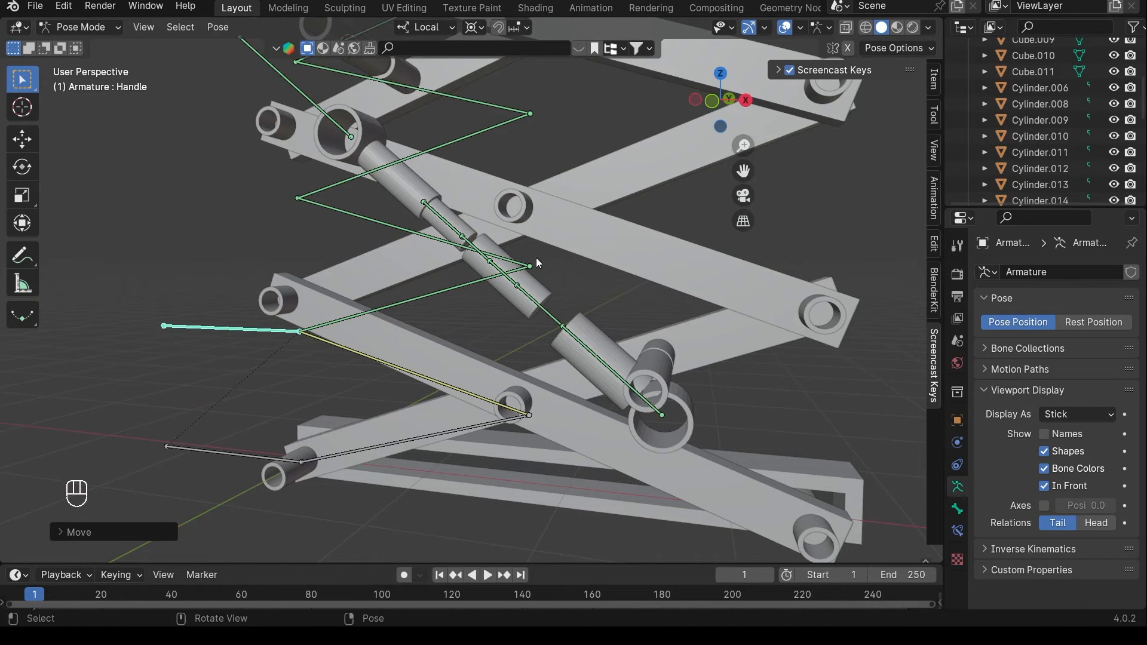
- Lower the influence of the Copy Transforms constraint on the middle piston bone, Bone.014, to 0.194
left_click(531, 305)
middle_click_drag(531, 304, 551, 321, "shift")
scroll(551, 321, "up", 1)
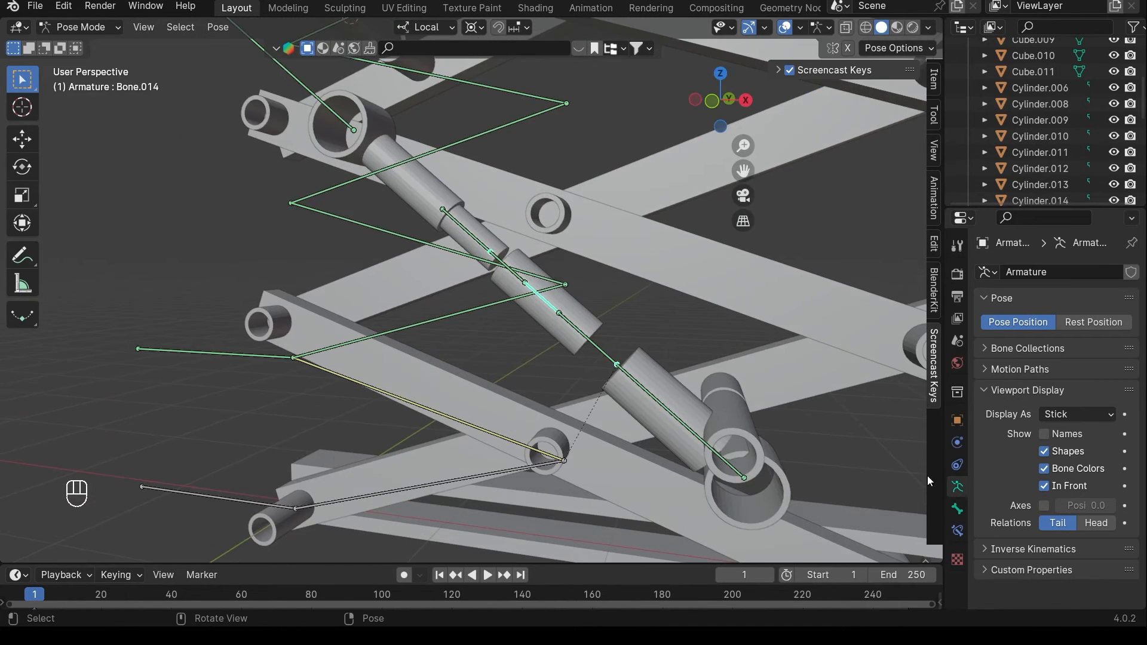
left_click(961, 511)
left_click(958, 531)
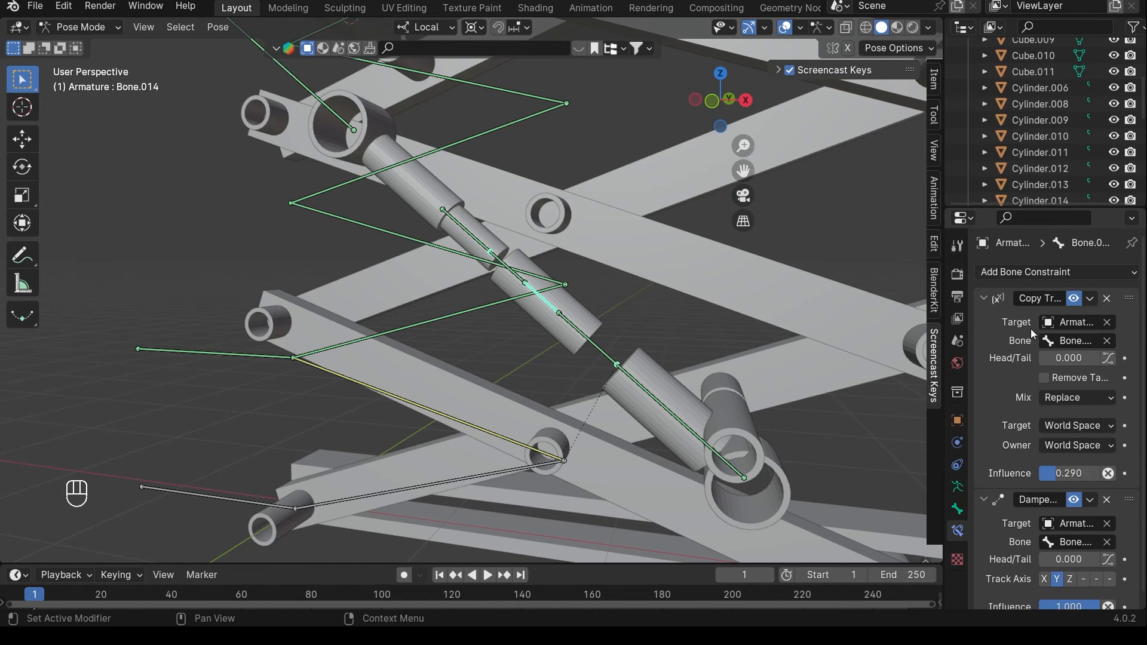
left_click(987, 500)
left_click_drag(1070, 473, 1064, 474)
- Lower the Handle bone to test how the piston sections overlap in the lowered pose
left_click(264, 353)
key("g")
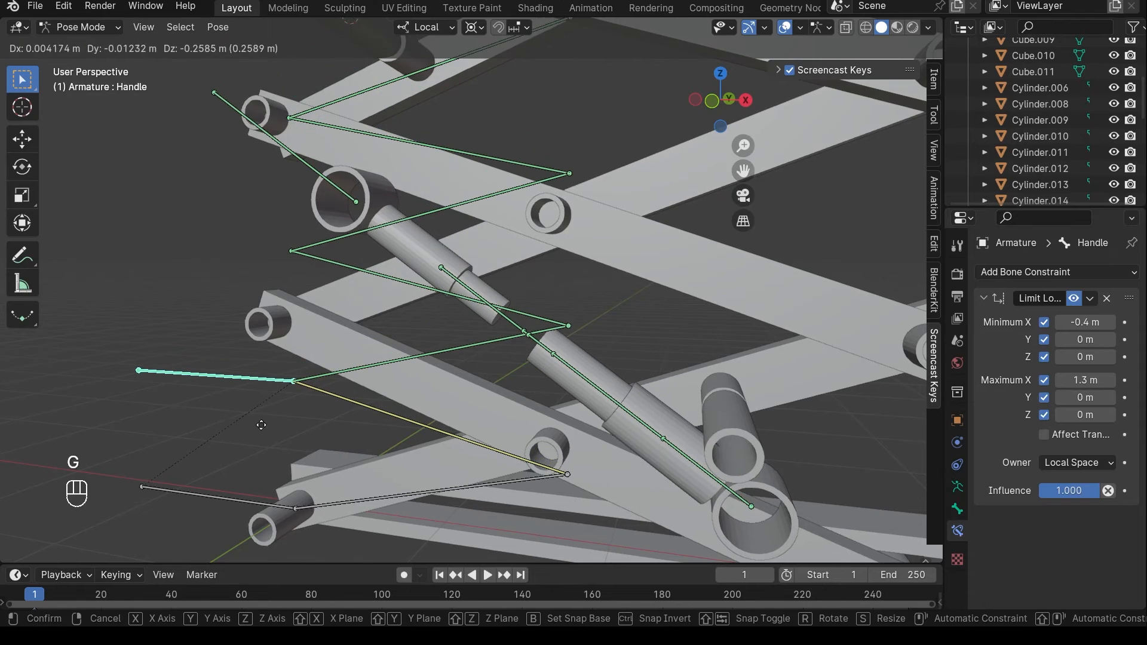
left_click(258, 478)
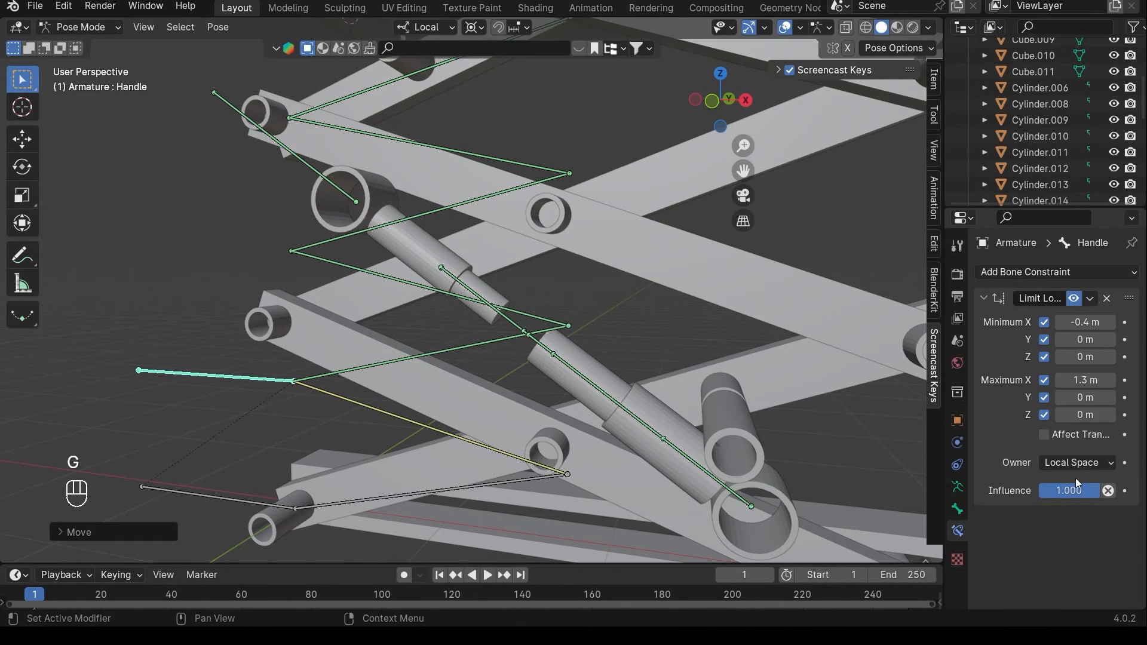
- Raise the Copy Transforms influence of Bone.014 slightly and lift the Handle bone to test the extended piston
left_click(578, 376)
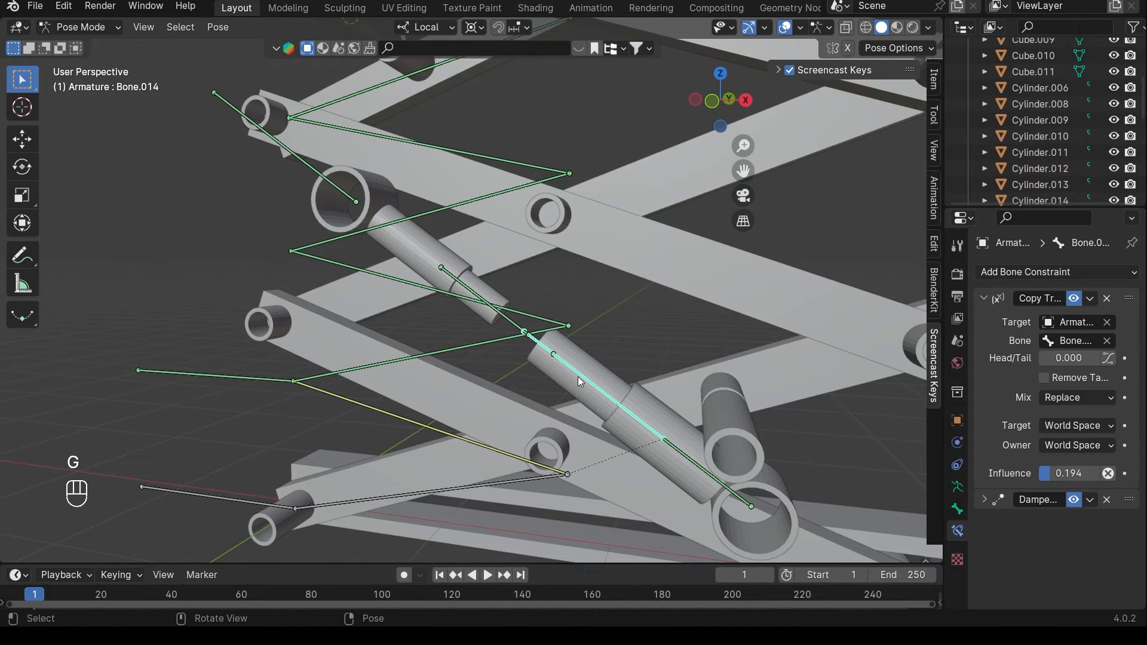
left_click_drag(1070, 473, 1079, 473)
left_click(270, 379)
scroll(287, 347, "down", 3)
middle_click_drag(337, 272, 332, 370, "shift")
key("g")
left_click(516, 197)
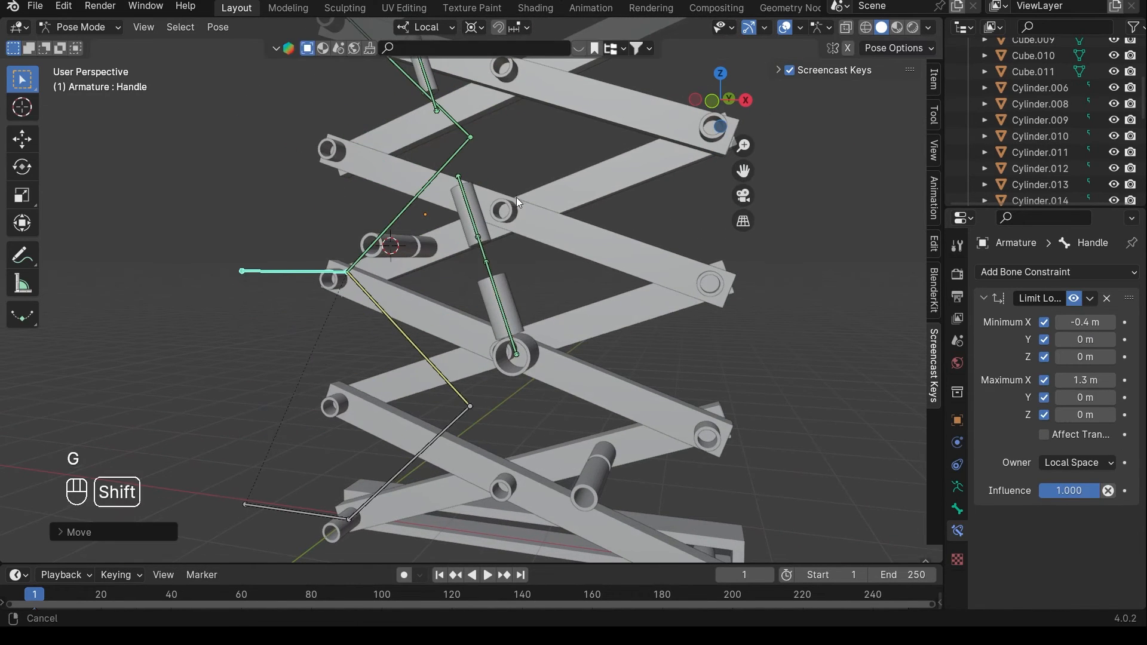
- Examine how the piston sections and their bones line up along the raised scissor lift
middle_click_drag(517, 197, 517, 292, "shift")
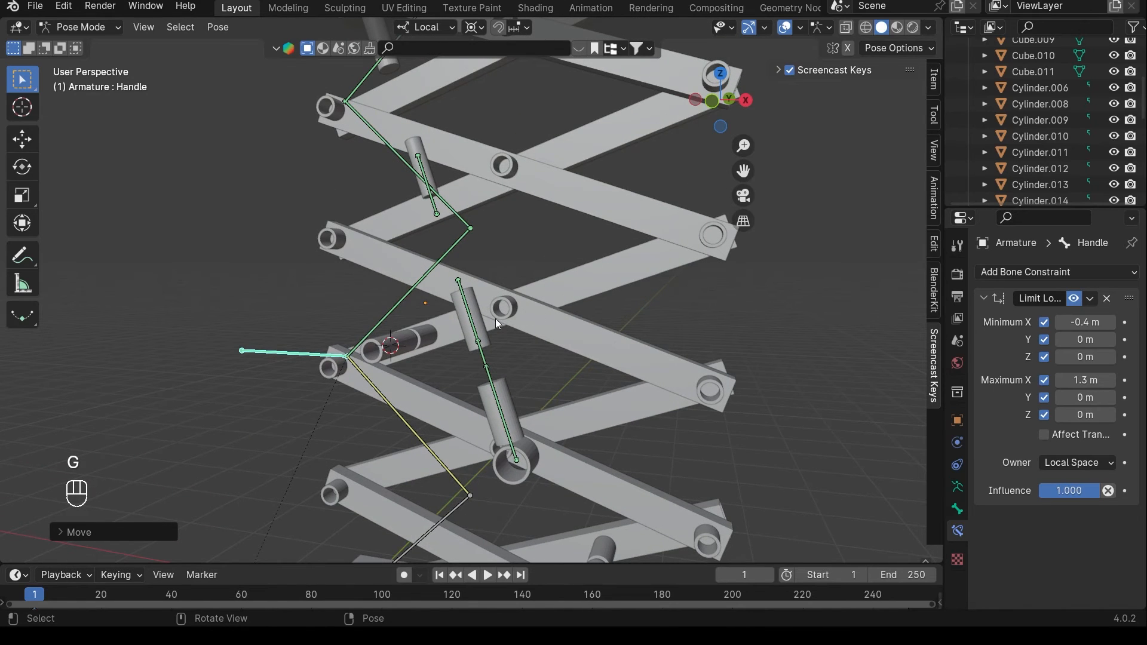
scroll(478, 311, "down", 2)
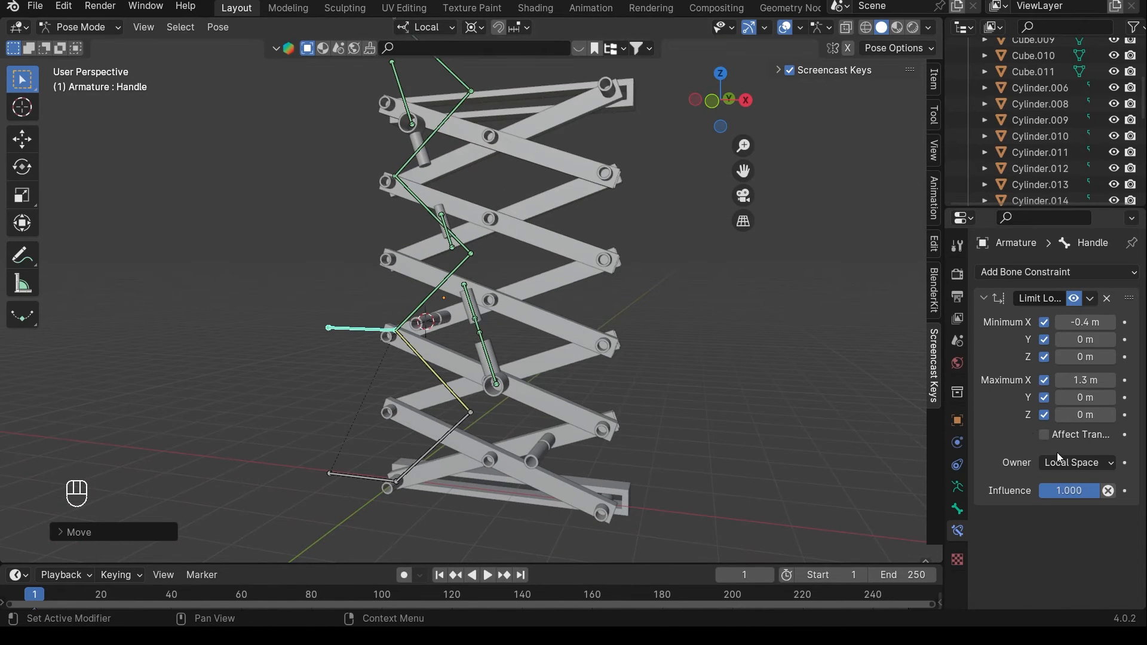
scroll(418, 264, "up", 3)
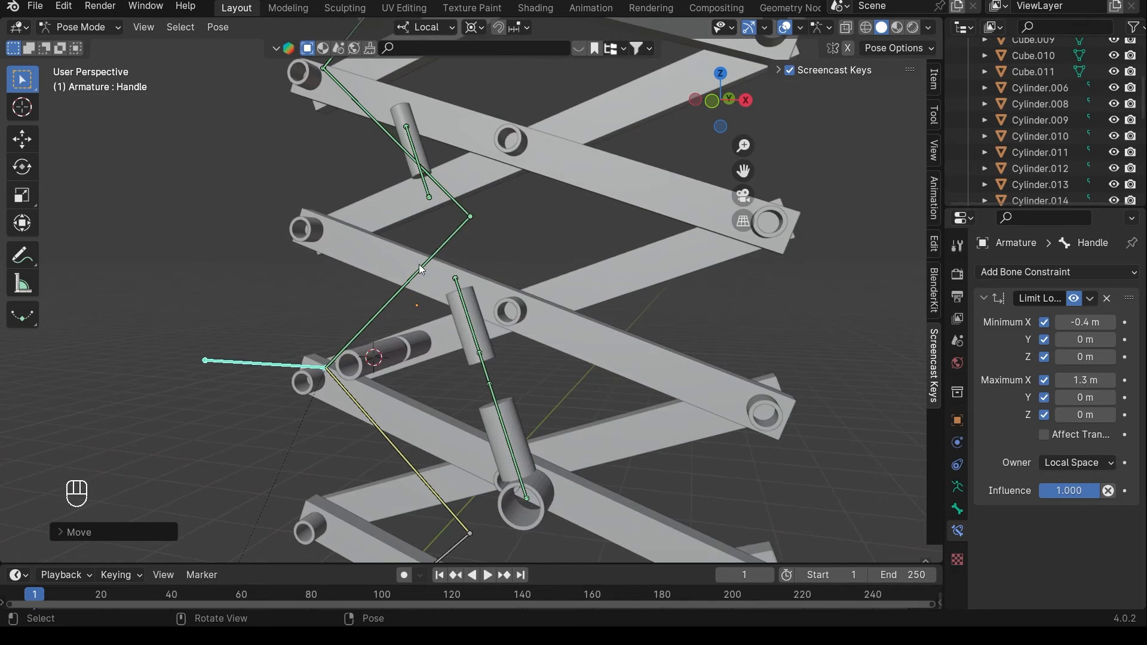
middle_click_drag(439, 216, 524, 299, "shift")
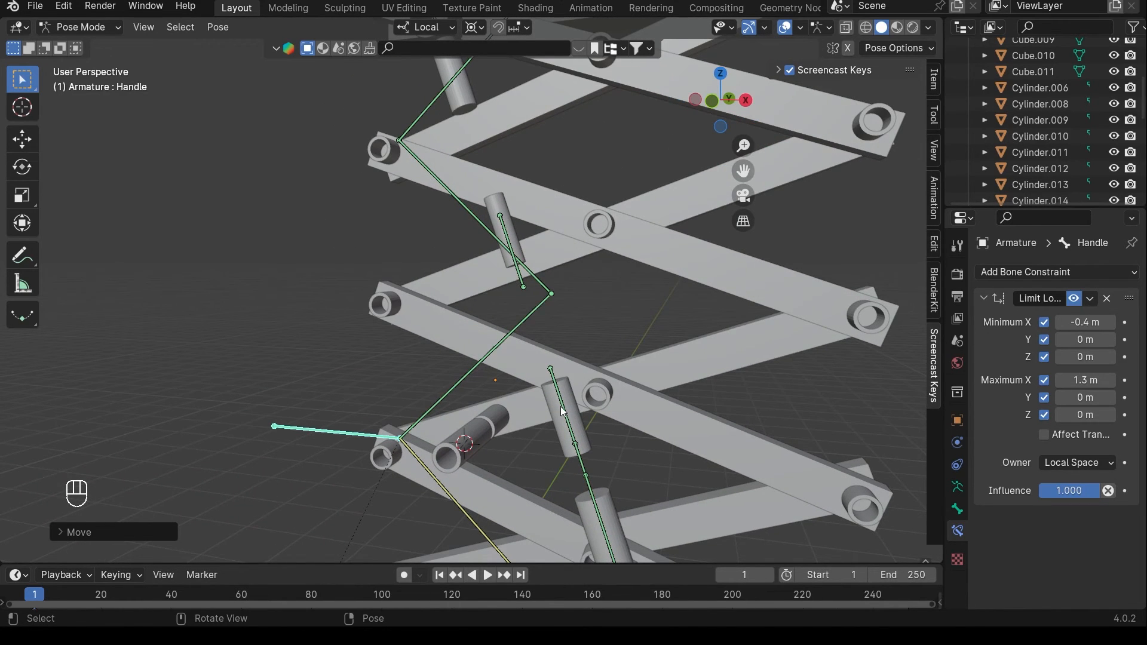
middle_click_drag(564, 412, 543, 399)
scroll(511, 237, "up", 3)
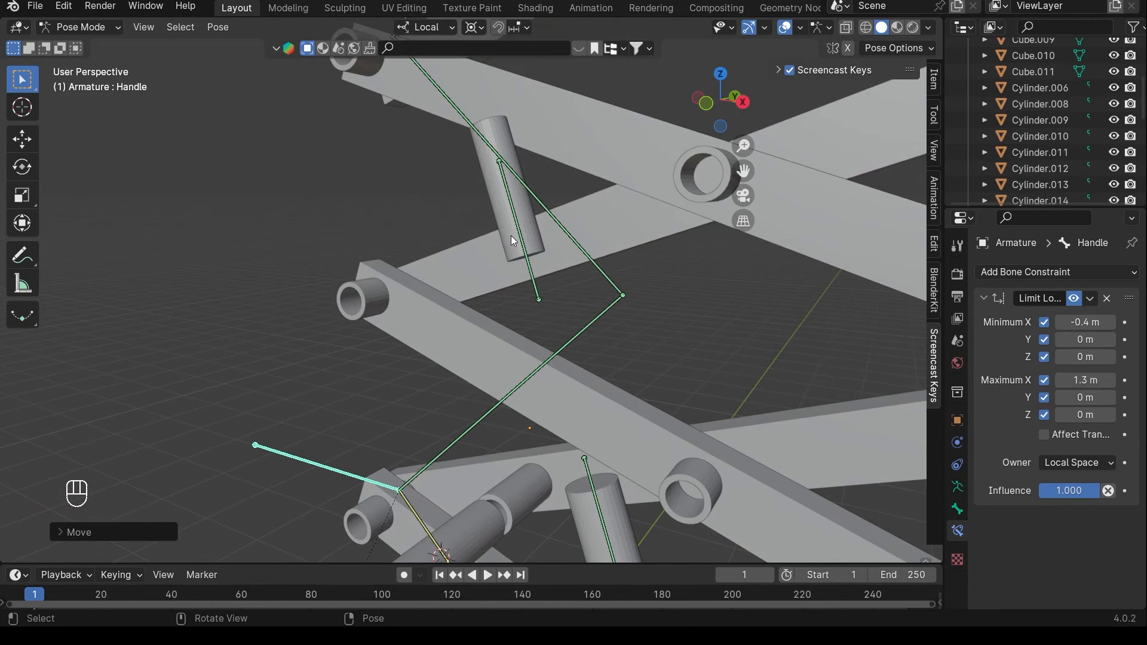
scroll(522, 222, "down", 4)
middle_click_drag(498, 266, 454, 257, "shift")
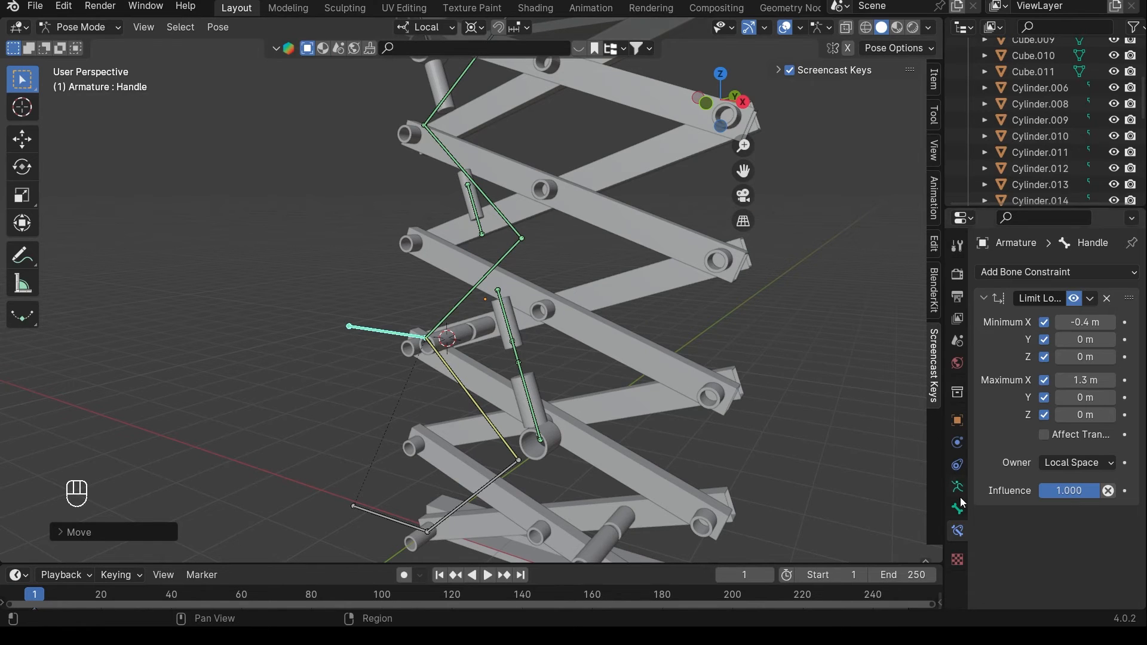
- Show the armature in Rest Position and switch to Object Mode
left_click(957, 494)
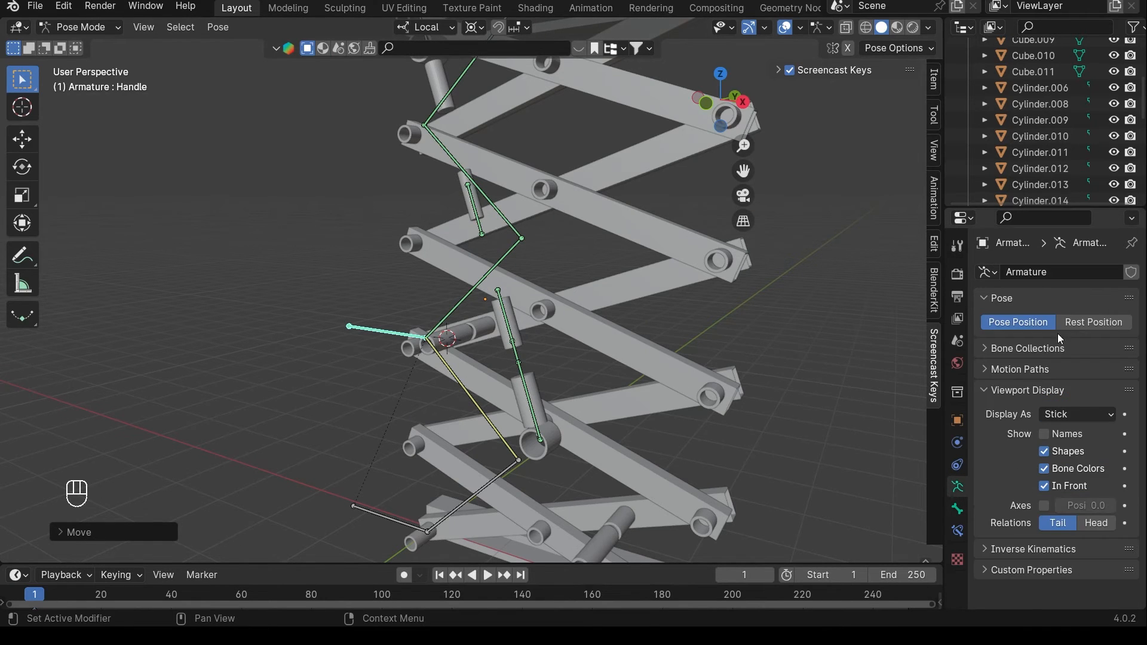
left_click(1076, 323)
left_click(83, 27)
left_click(89, 48)
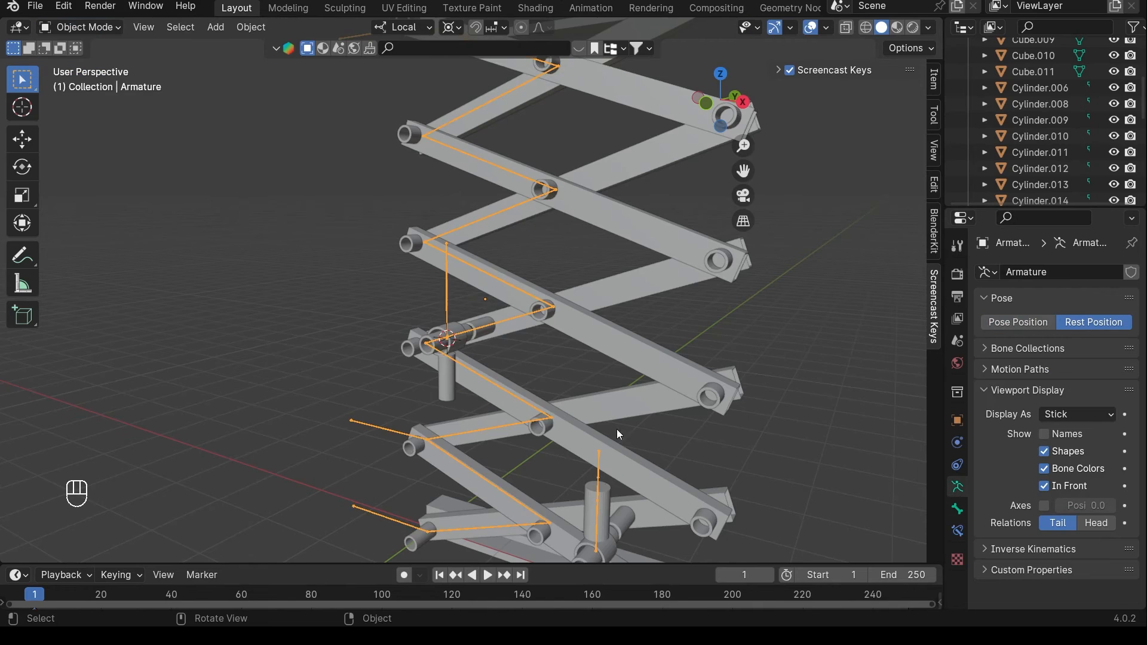
- Enter Edit Mode on the middle piston cylinder, Cylinder.023, and select its entire mesh
middle_click_drag(617, 430, 550, 307, "shift")
scroll(545, 335, "up", 2)
left_click(544, 346)
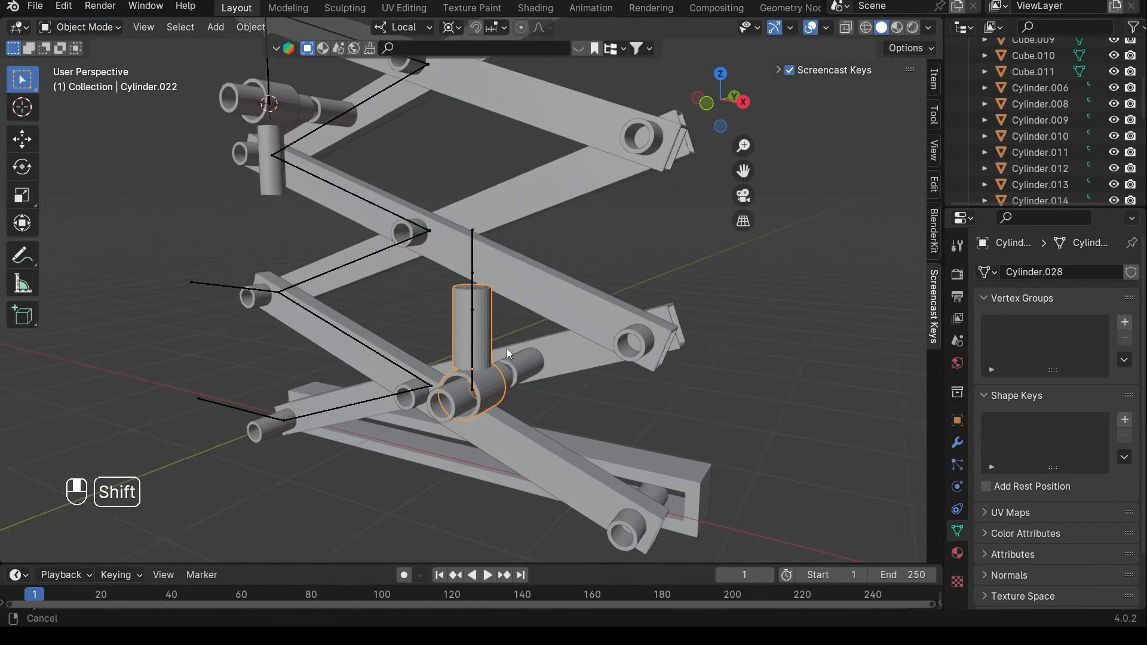
scroll(508, 364, "up", 4)
scroll(481, 368, "down", 4)
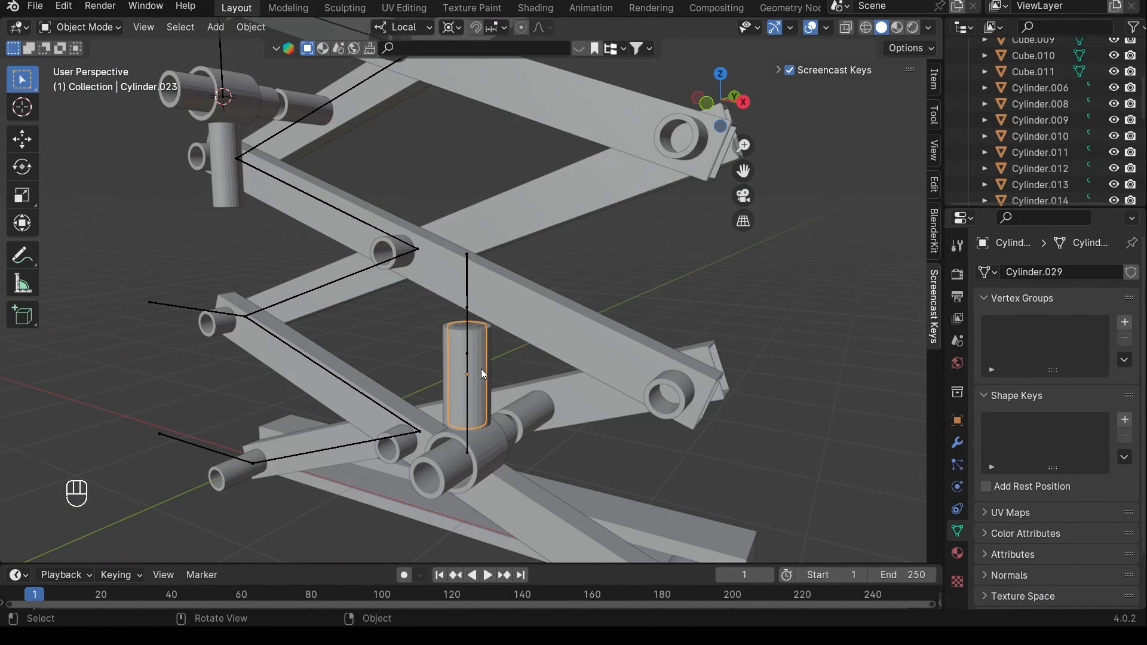
key("Tab")
key("a")
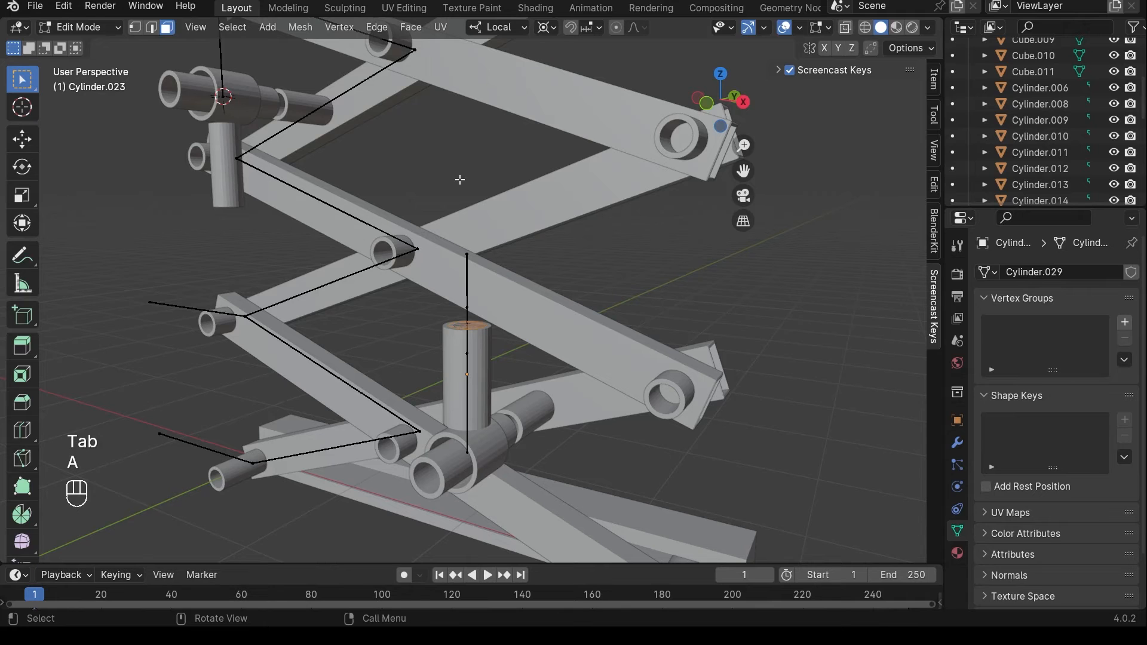
key("s")
key("x")
key("z")
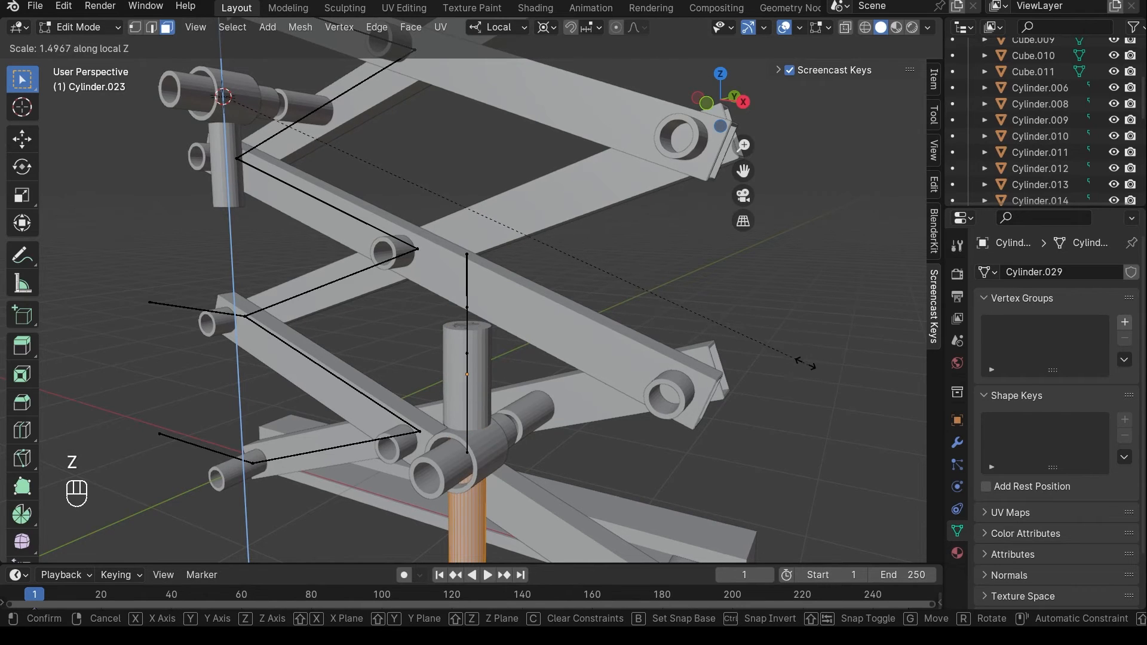
key("Escape")
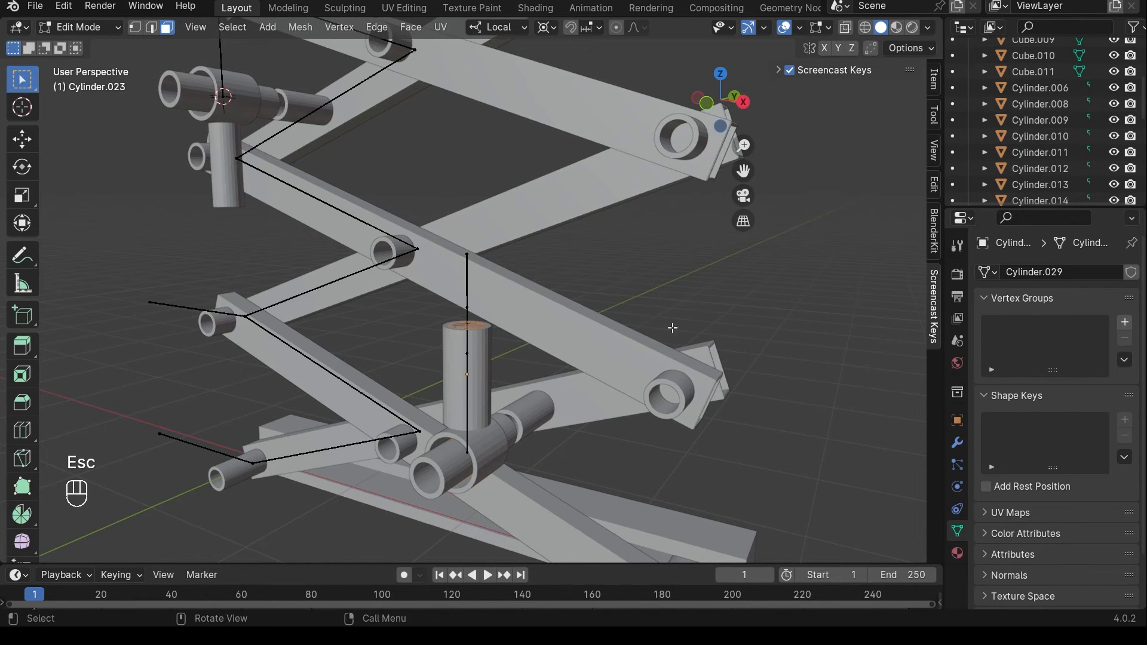
- Set the pivot point to Individual Origins, scale the middle cylinder's mesh about 1.65 times along local Z, and return to Object Mode
left_click(551, 28)
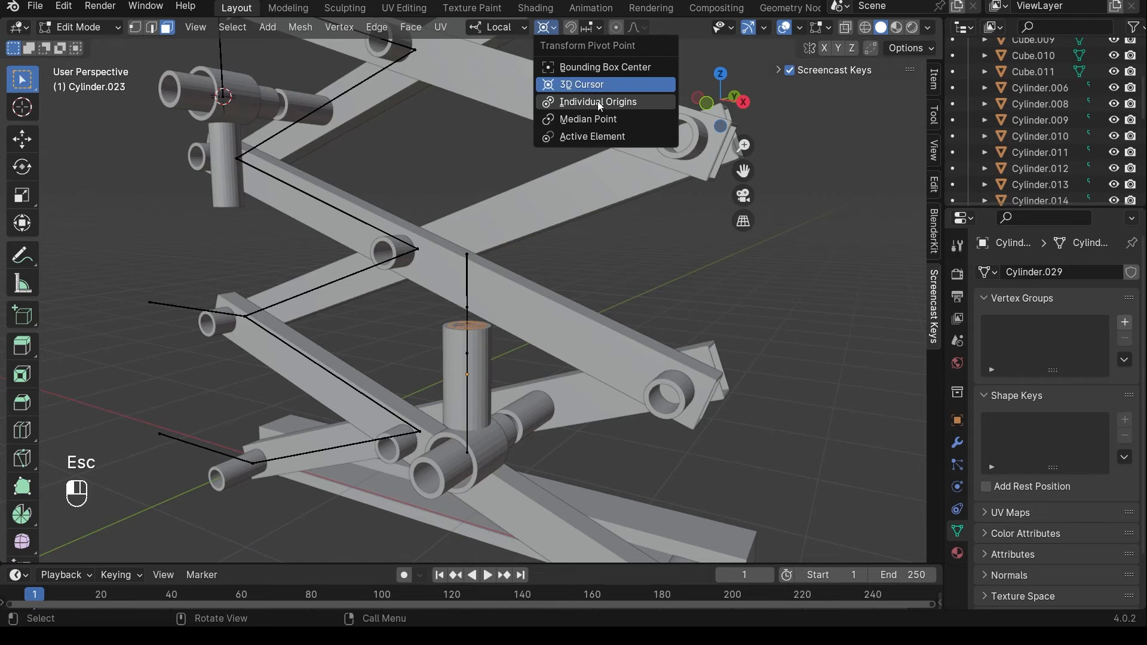
left_click(600, 103)
middle_click_drag(600, 107, 570, 71, "shift")
key("s")
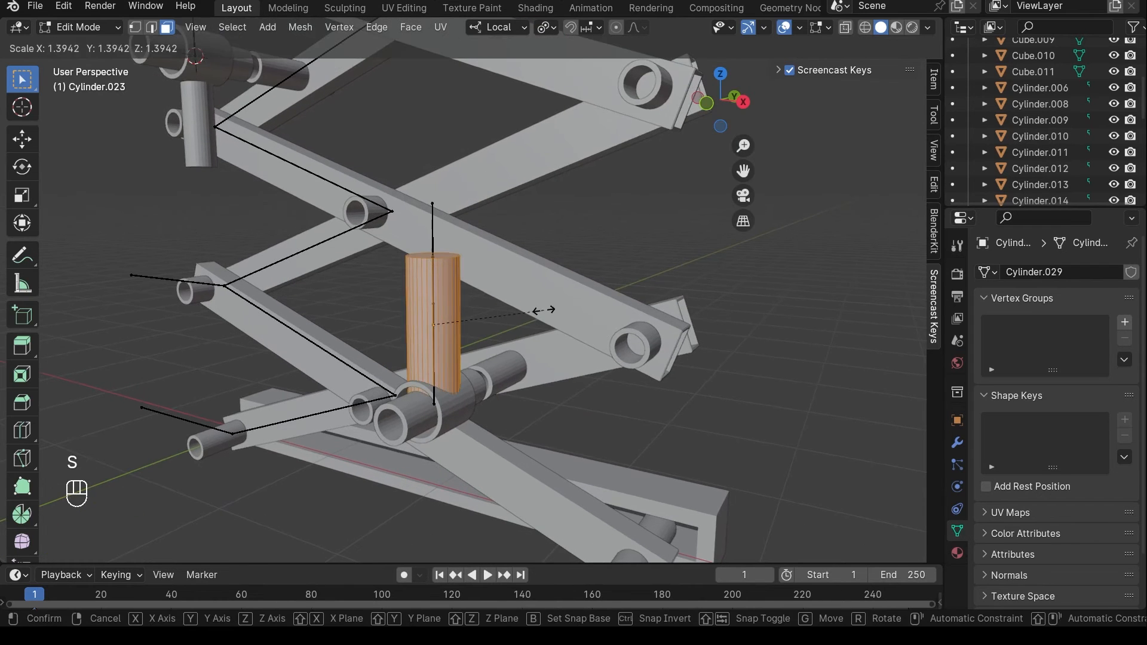
key("x")
key("z")
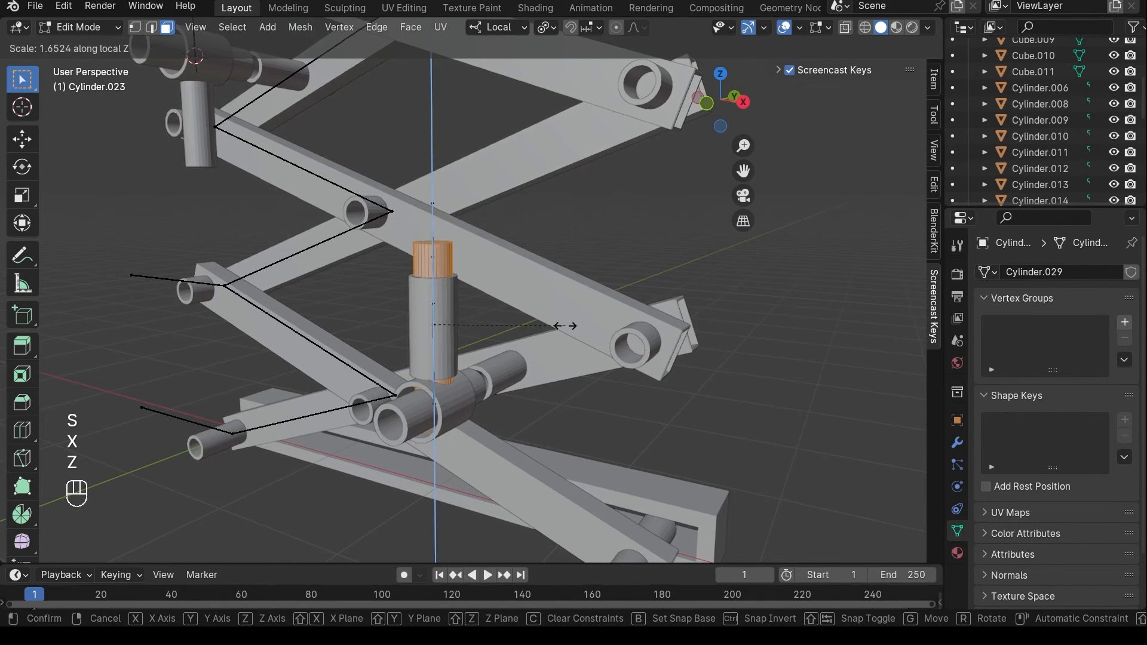
left_click(578, 334)
scroll(459, 315, "up", 5)
key("Tab")
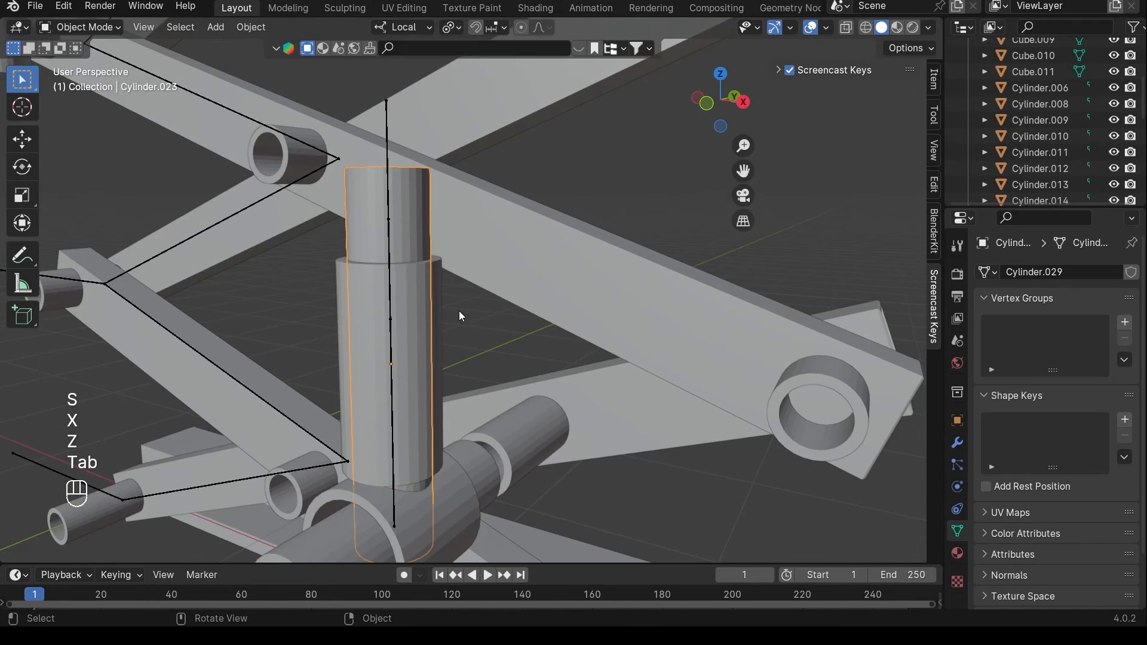
- Select the innermost piston cylinder, Cylinder.024, and examine how it nests inside the outer sections
left_click(413, 292)
left_click(412, 292)
left_click(412, 292)
left_click(412, 293)
left_click(412, 292)
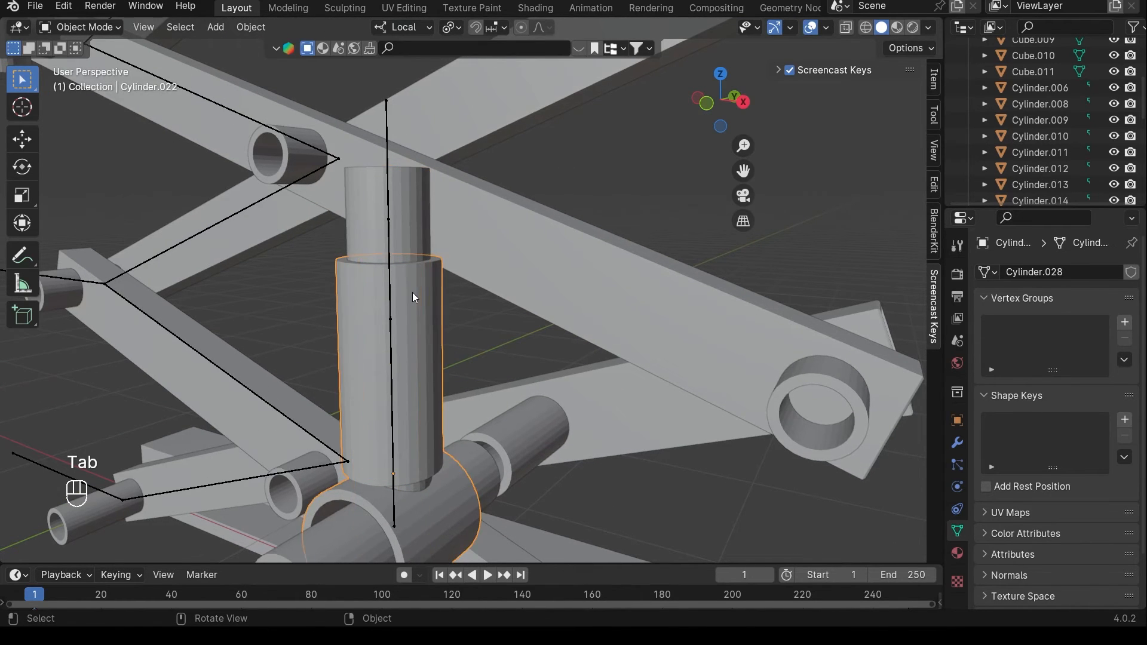
left_click(413, 292)
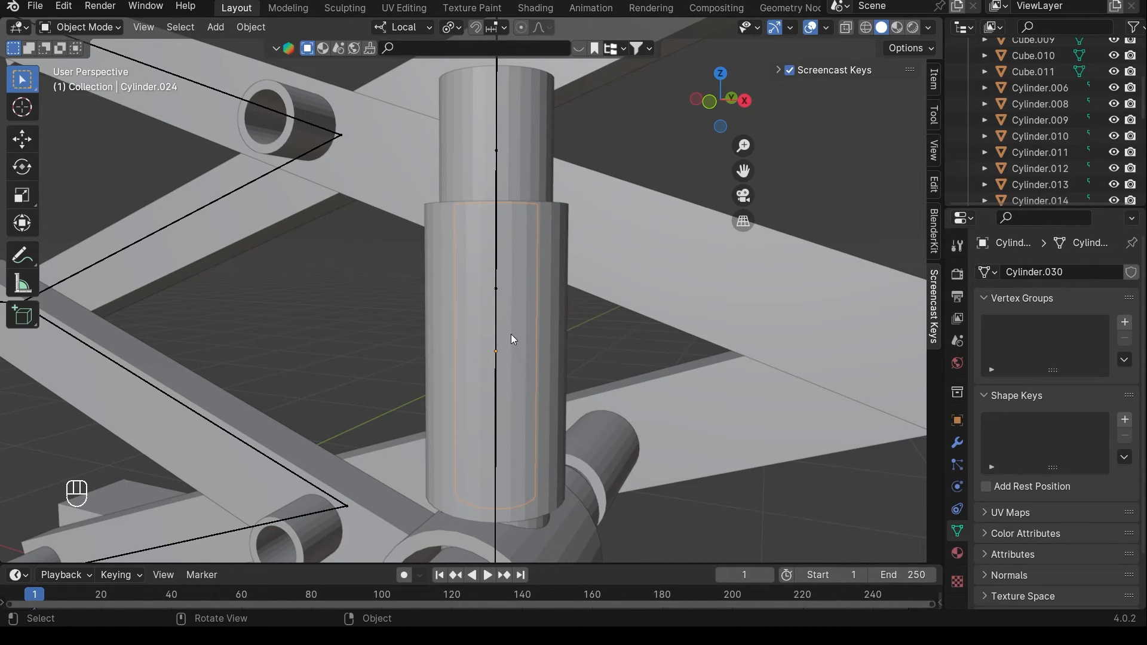
scroll(514, 340, "down", 3)
middle_click_drag(511, 335, 454, 326)
scroll(476, 335, "up", 2)
scroll(439, 339, "down", 2)
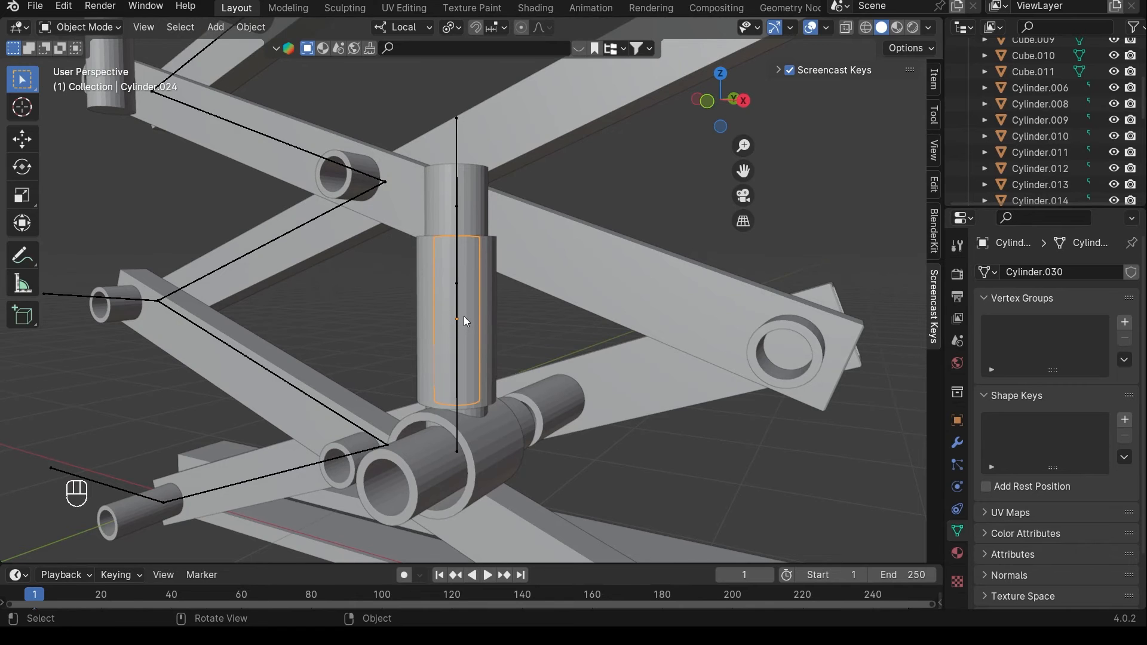
mouse_move(465, 318)
middle_mouse_down()
mouse_move(498, 318)
mouse_move(476, 318)
middle_mouse_up()
- Inspect the innermost cylinder's mesh in Edit Mode with wireframe shading, and return to Object Mode
key("Tab")
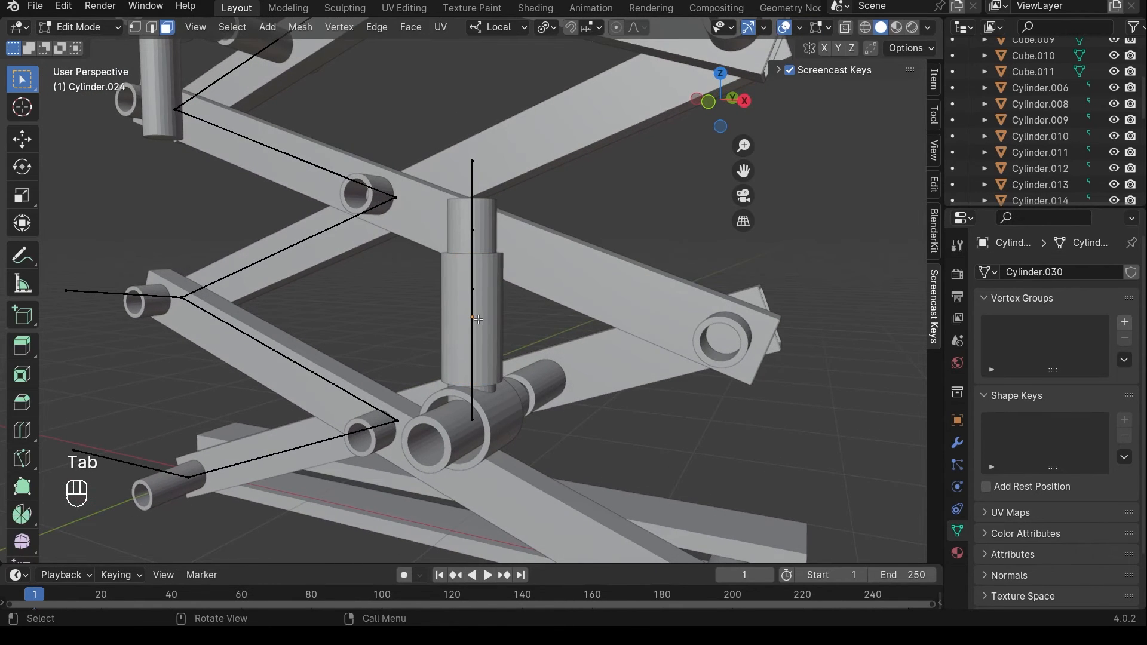
left_click(868, 28)
scroll(550, 263, "up", 4)
scroll(518, 306, "down", 4)
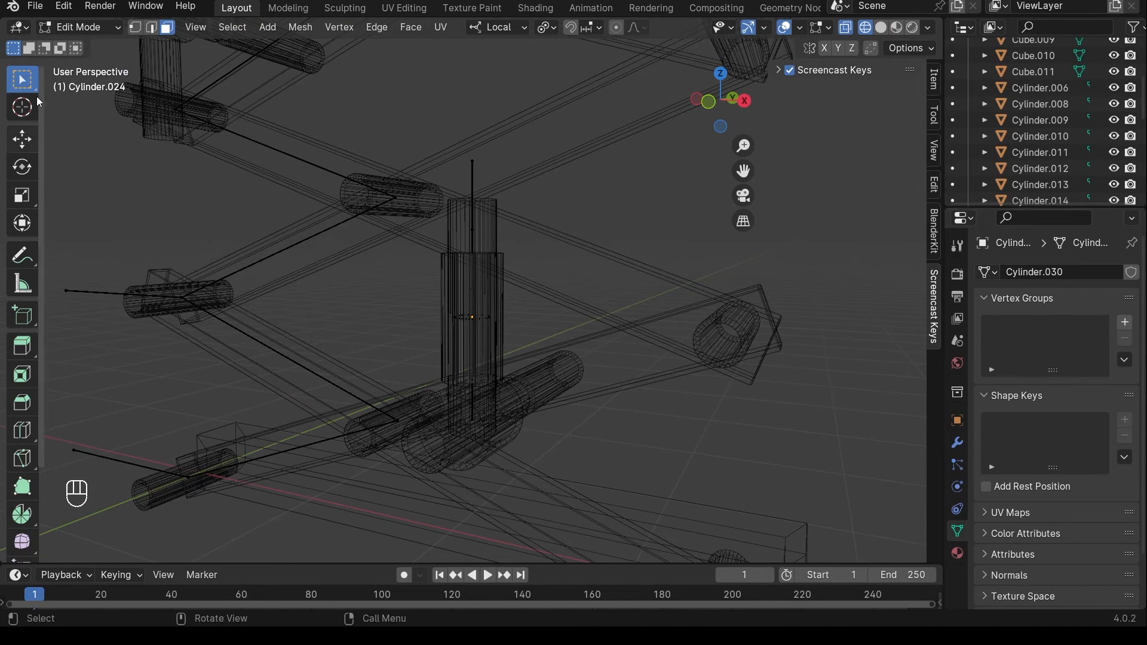
left_click(83, 28)
left_click(84, 63)
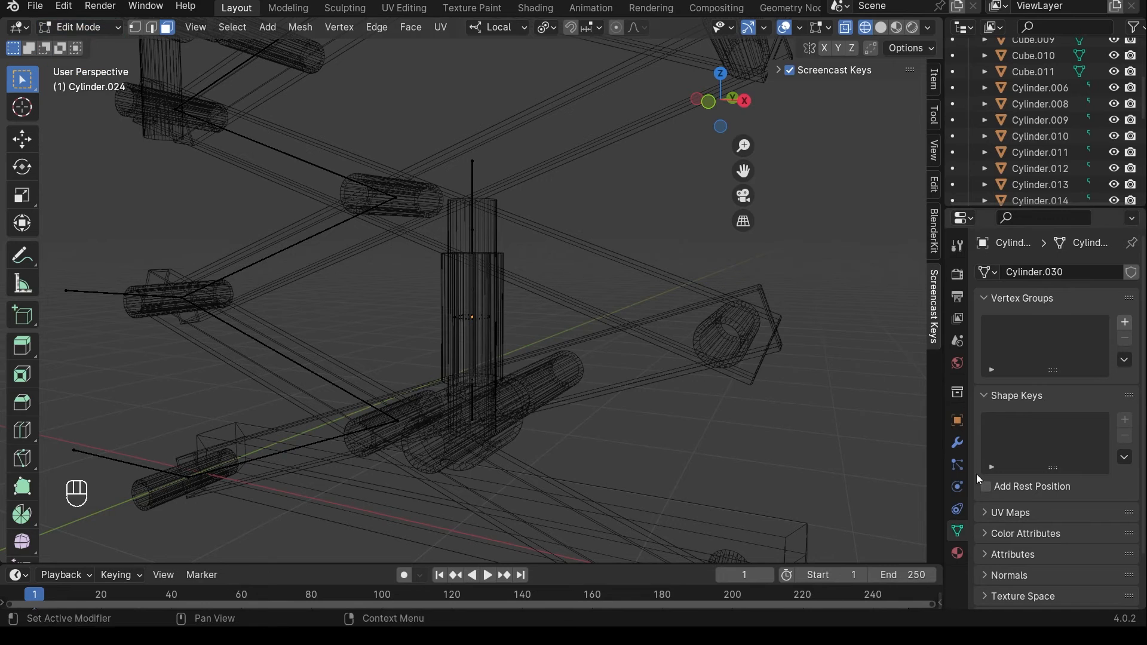
key("Tab")
- Display the armature's bones as Octahedral and view the scene in solid shading with X-ray
left_click(311, 163)
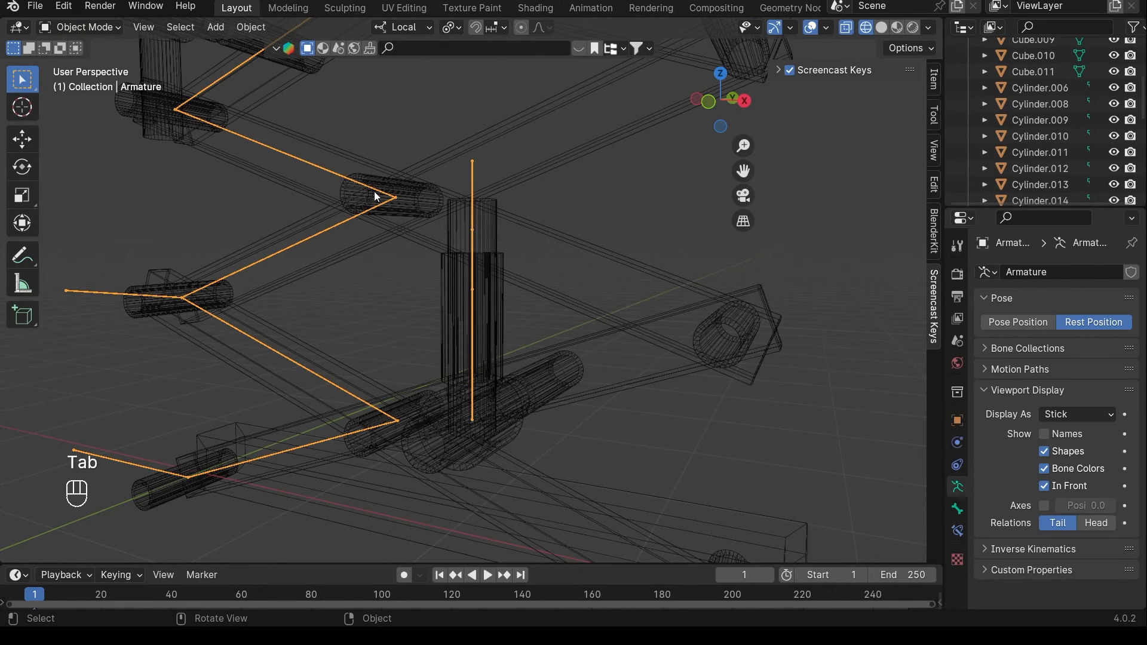
left_click(1071, 421)
left_click(1025, 433)
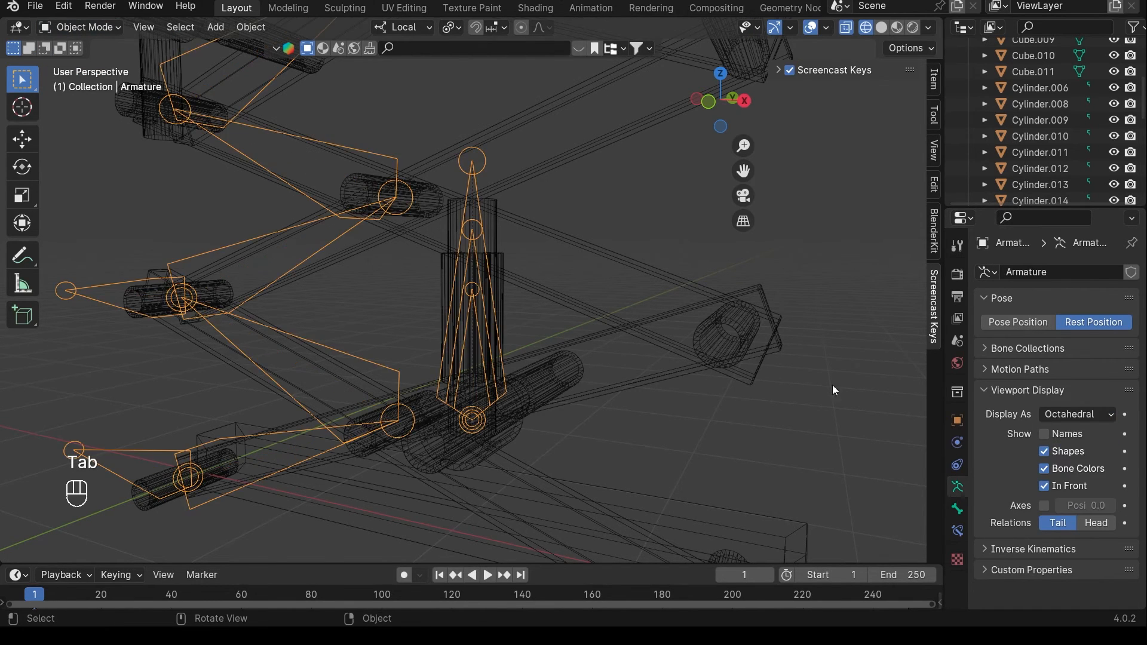
scroll(502, 339, "up", 3)
middle_click_drag(477, 334, 487, 308, "shift")
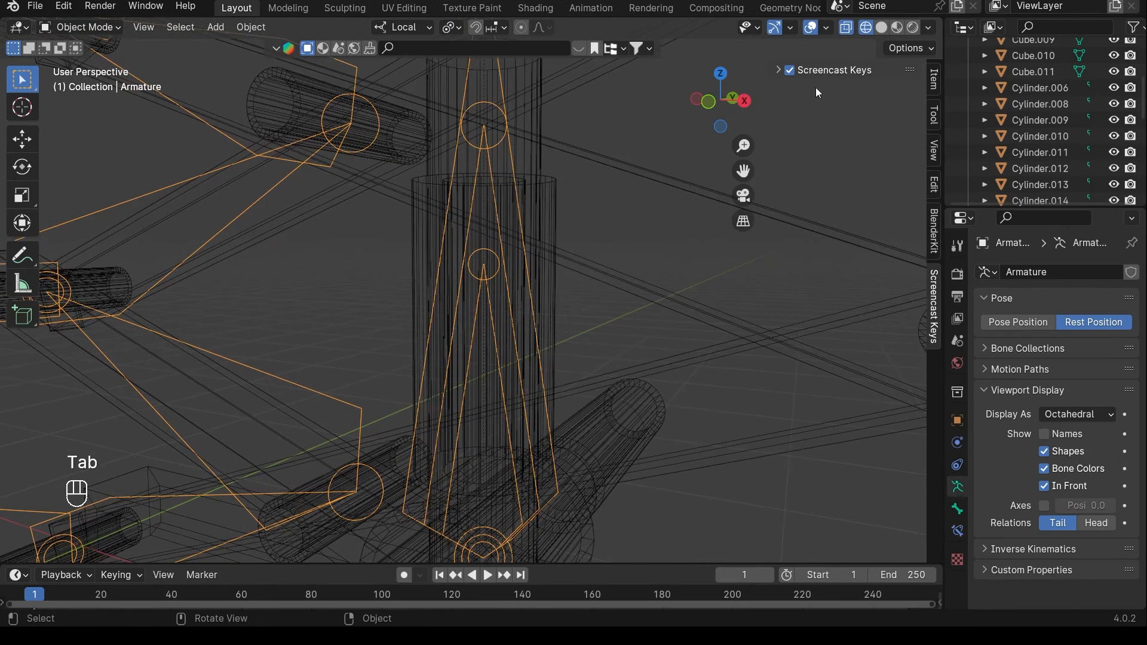
left_click(881, 29)
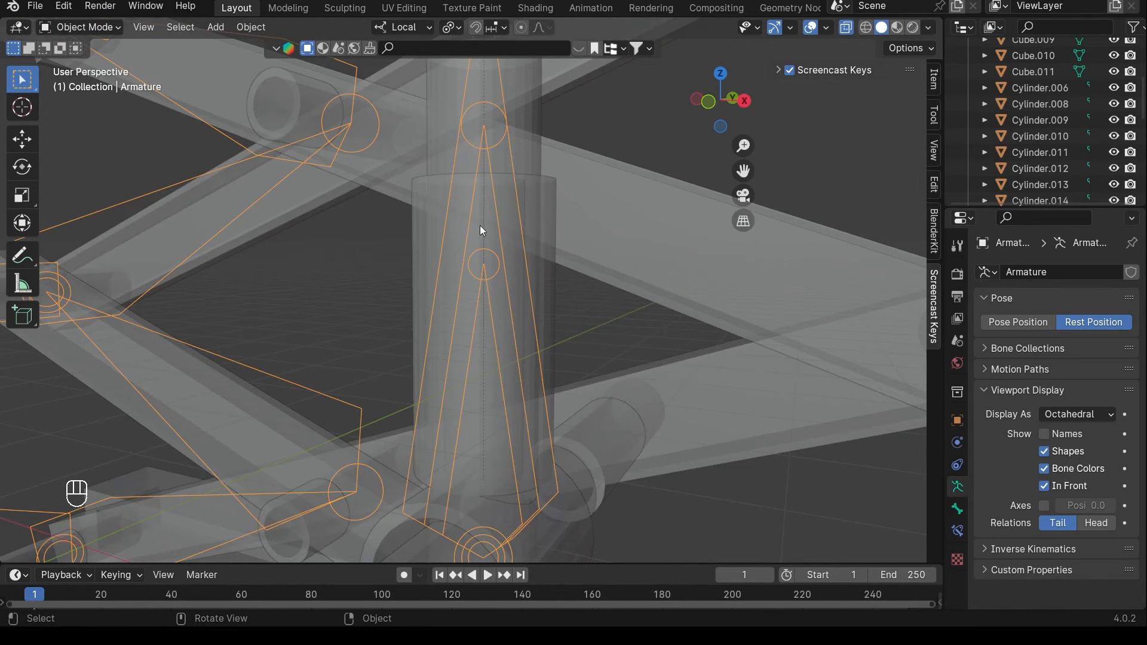
- Select the outer piston cylinder and, in the front view, annotate a line across each end of the shortest piston bone
left_click(484, 303)
middle_click_drag(500, 324, 463, 285, "shift")
key("KP_1")
scroll(512, 222, "up", 3)
middle_click_drag(512, 222, 398, 352, "shift")
scroll(397, 352, "down", 2)
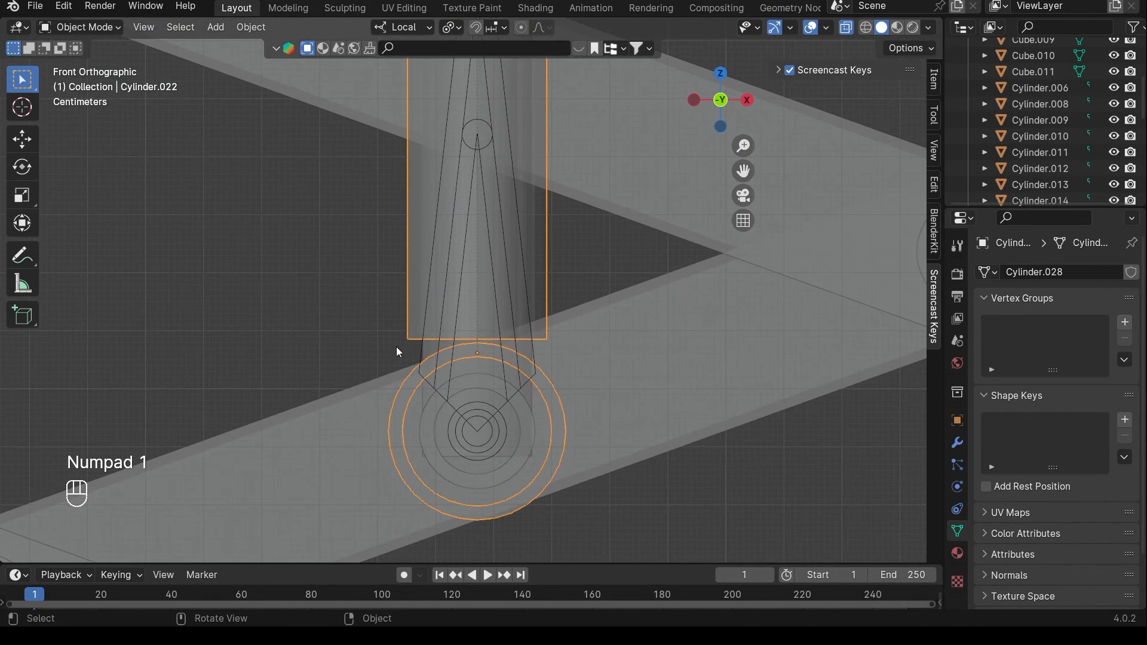
left_click(20, 266)
left_click_drag(391, 427, 627, 434)
left_click_drag(415, 127, 708, 126)
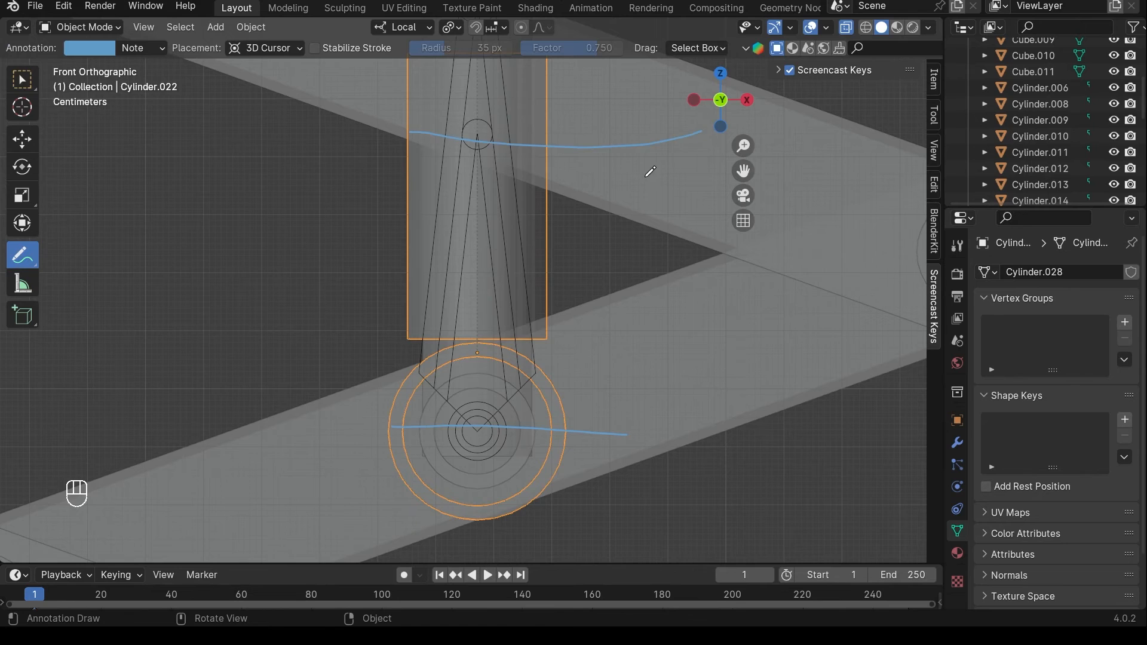
- Annotate a tall cylinder outline over the upper piston bones and mark the outer cylinder's origin point
scroll(629, 181, "down", 3)
middle_click_drag(509, 162, 484, 211, "shift")
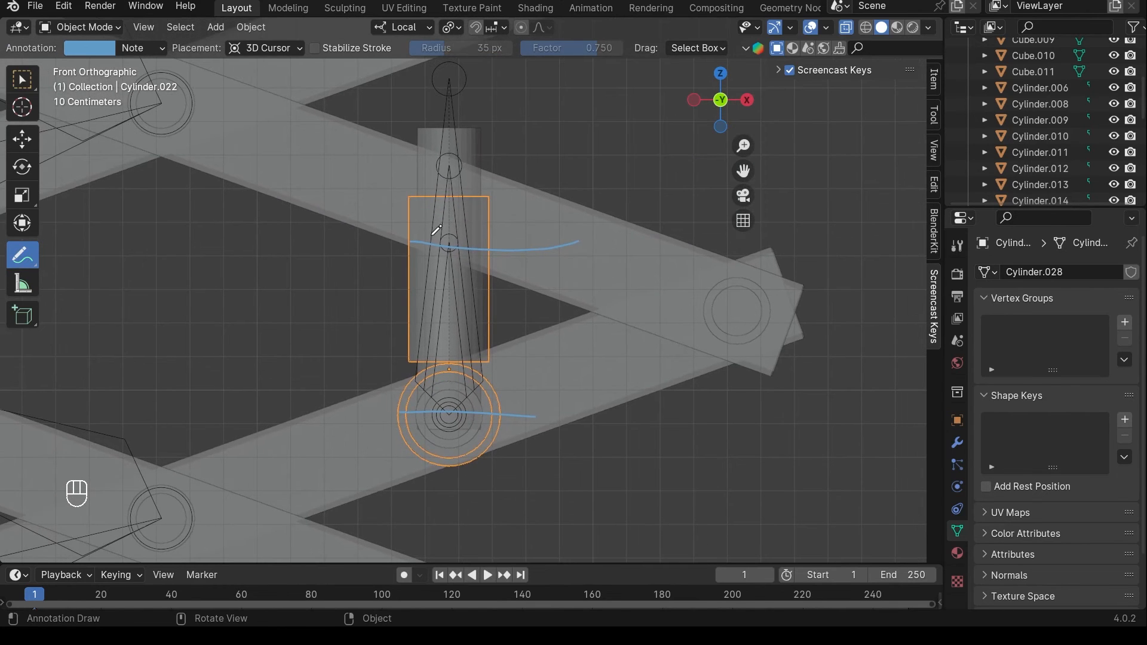
mouse_move(435, 118)
left_mouse_down()
mouse_move(426, 251)
mouse_move(467, 310)
mouse_move(486, 214)
mouse_move(483, 100)
mouse_move(441, 117)
mouse_move(430, 242)
left_mouse_up()
mouse_move(426, 293)
left_mouse_down()
mouse_move(428, 203)
mouse_move(449, 99)
mouse_move(497, 220)
mouse_move(484, 313)
mouse_move(436, 303)
left_mouse_up()
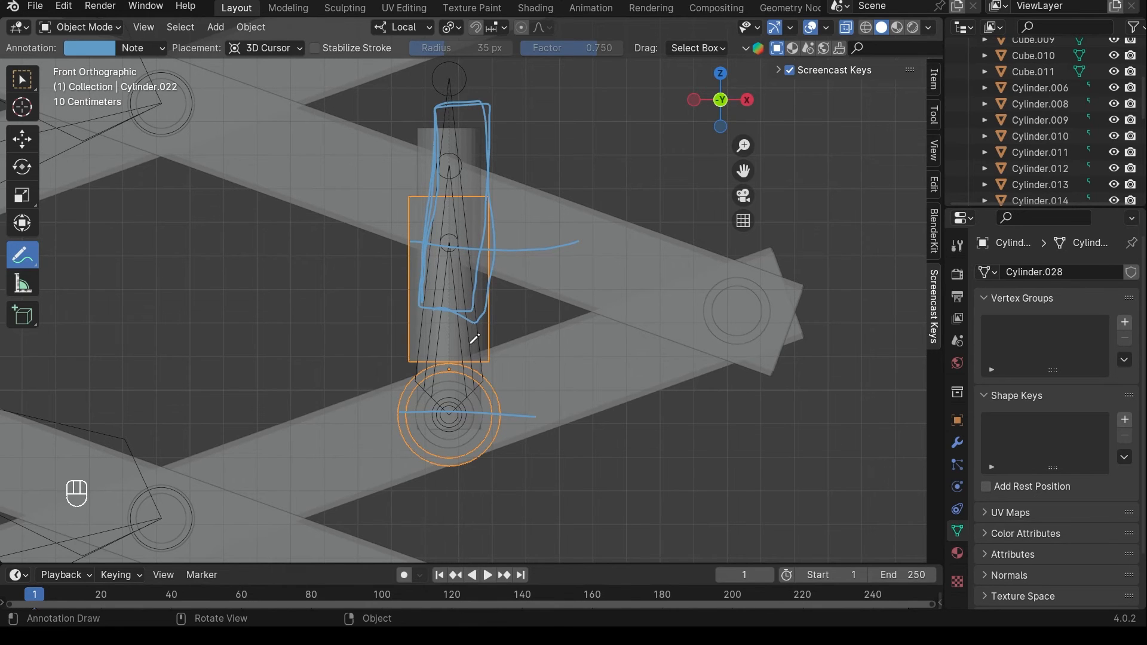
mouse_move(456, 363)
left_mouse_down()
mouse_move(451, 372)
mouse_move(456, 360)
left_mouse_up()
scroll(465, 278, "up", 2)
- Return to the Select Box tool, deselect the outer cylinder, and view the annotated piston in perspective
left_click(24, 89)
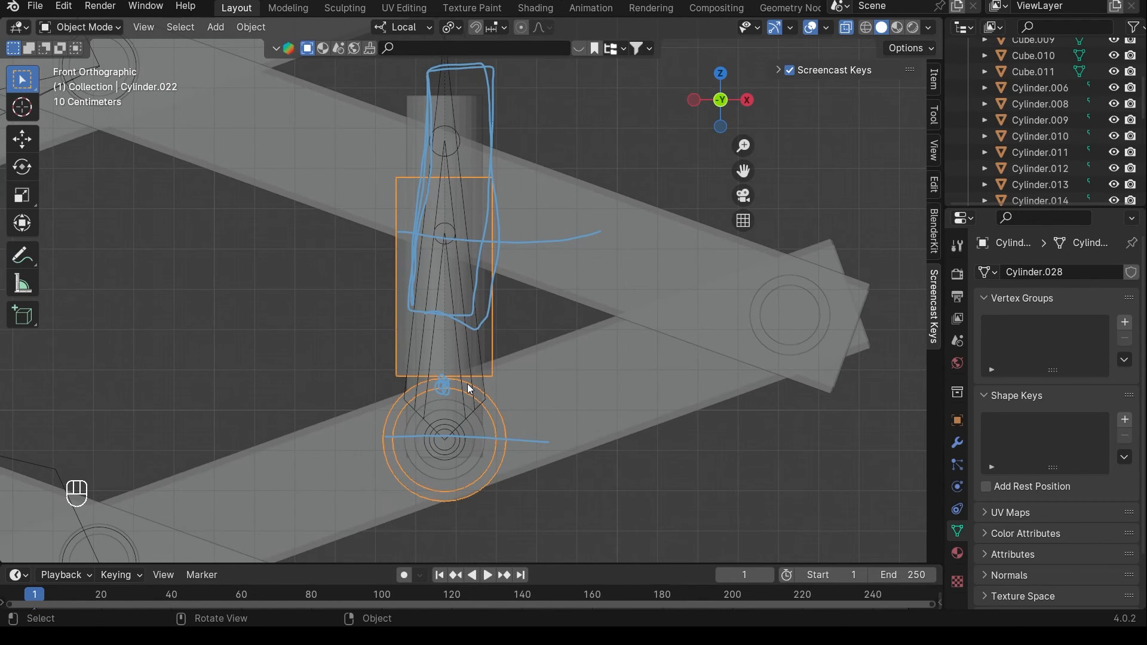
middle_click_drag(477, 358, 458, 342)
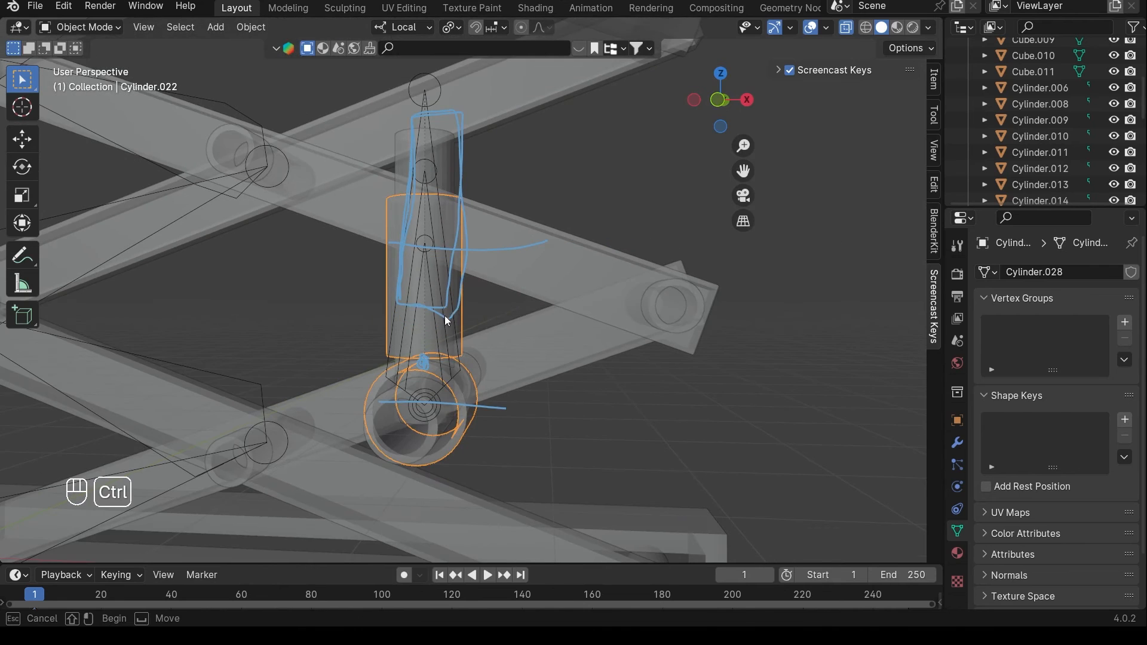
left_click_drag(420, 304, 419, 300, "ctrl")
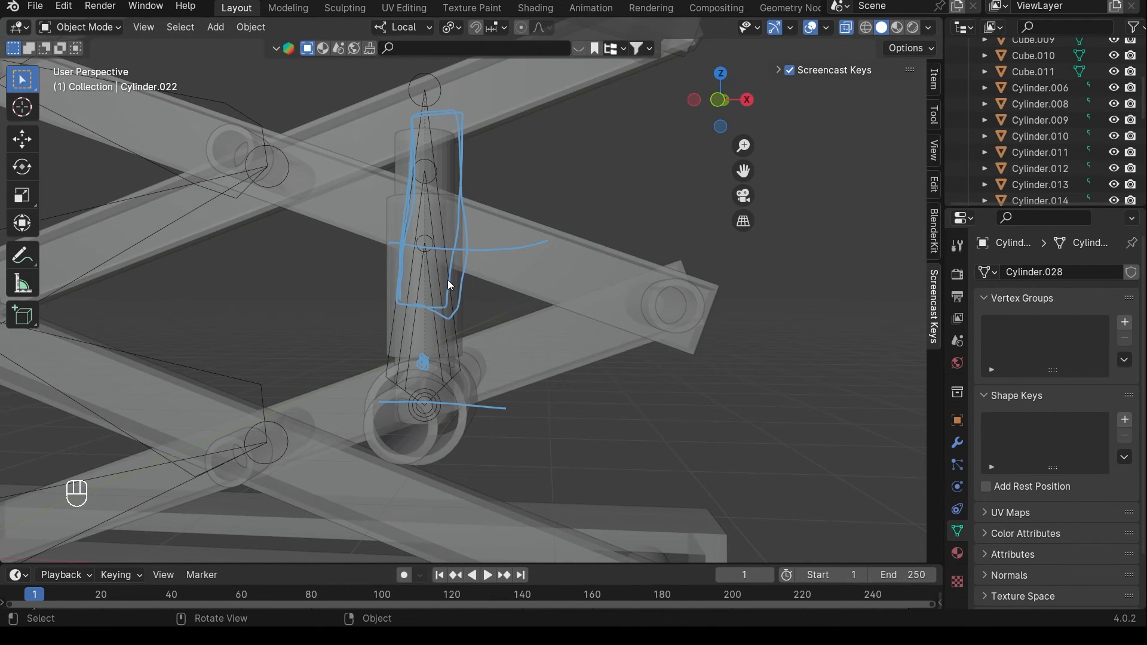
scroll(447, 280, "down", 2)
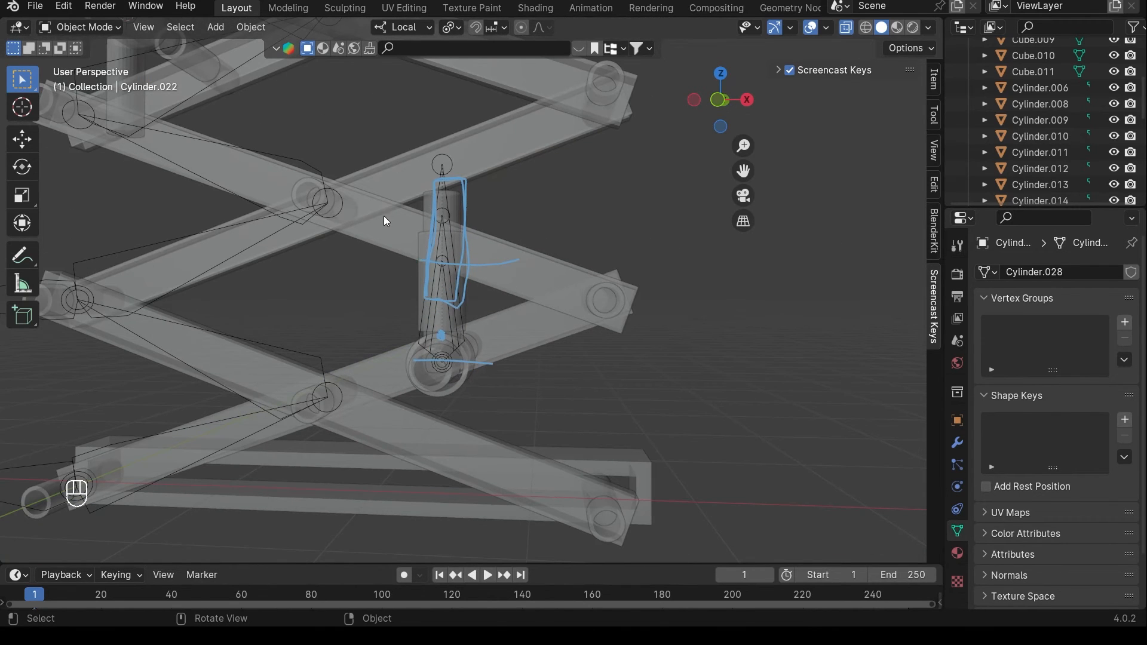
- Erase the annotations drawn around the piston and return to the Select Box tool
scroll(455, 241, "up", 4)
middle_click_drag(454, 241, 504, 242, "shift")
scroll(533, 260, "up", 3)
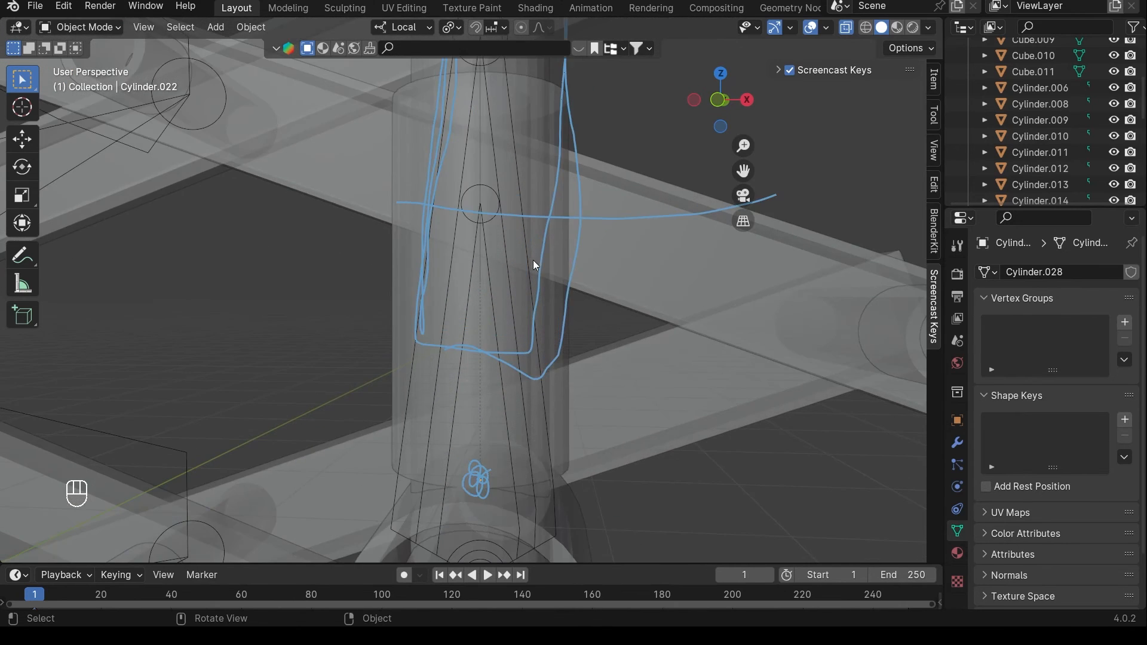
scroll(511, 227, "down", 3)
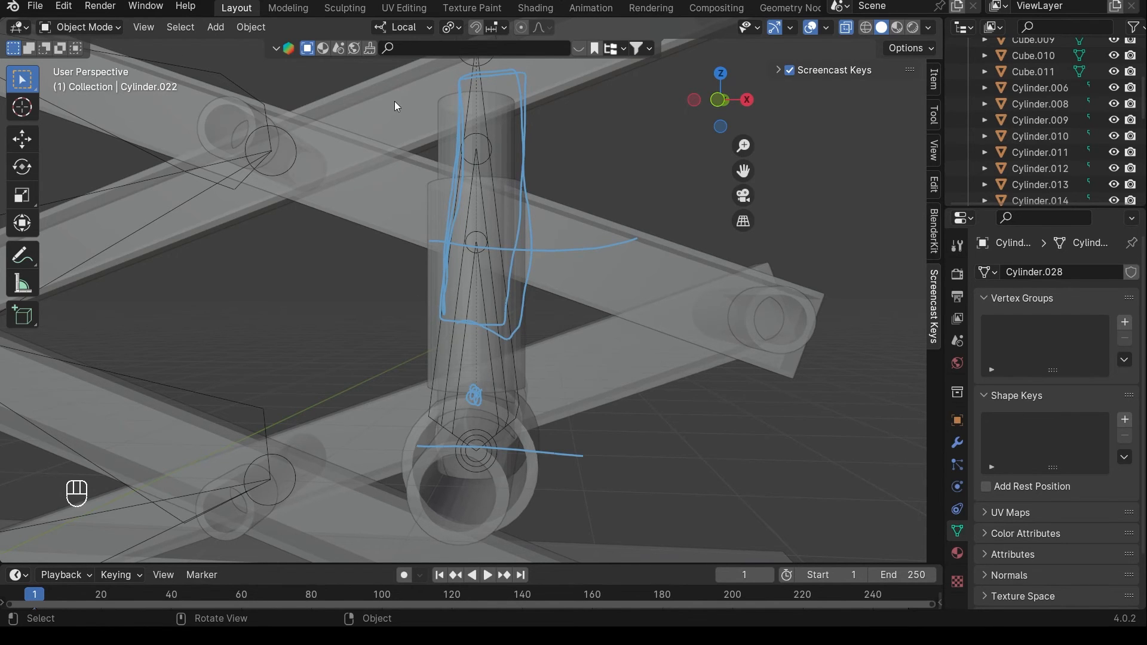
scroll(394, 102, "down", 2)
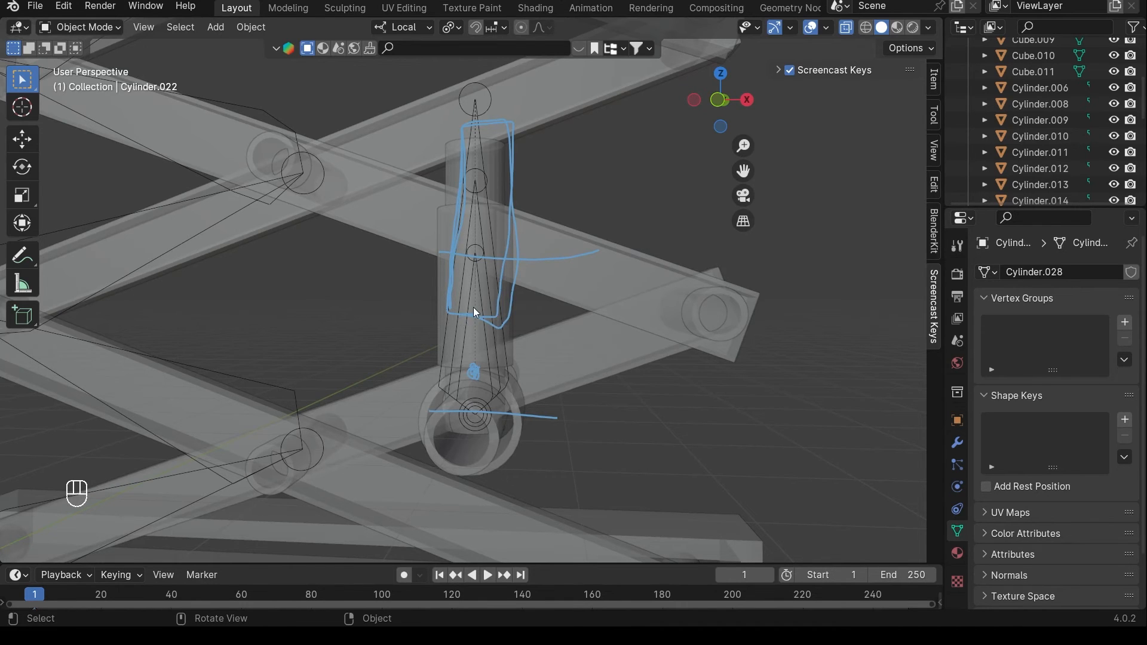
left_click(24, 264)
mouse_move(477, 270)
left_mouse_down("ctrl")
mouse_move(486, 108)
mouse_move(460, 379)
mouse_move(479, 440)
left_mouse_up("ctrl")
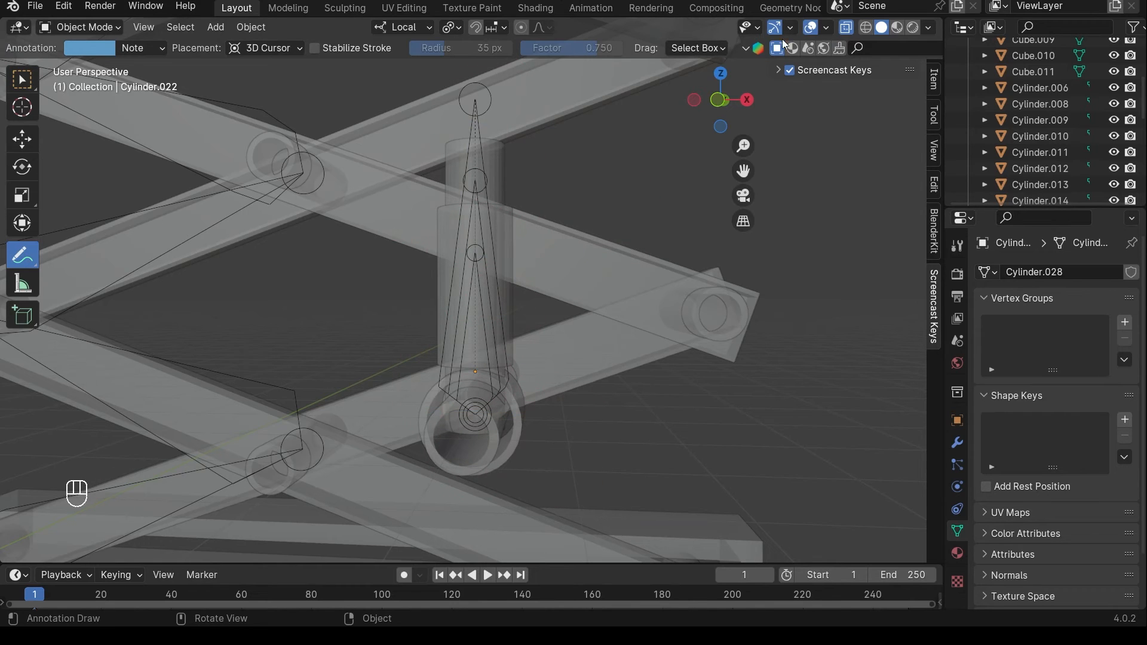
left_click(34, 84)
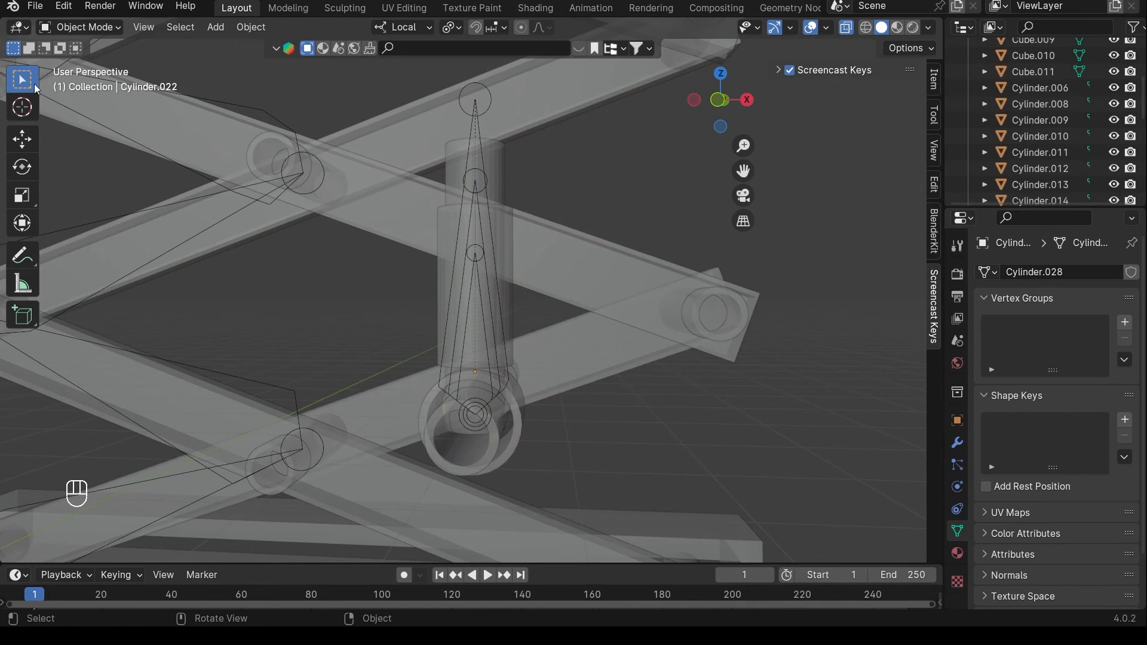
- In the front view, lower the innermost piston cylinder's whole mesh along local Z until its lower end meets the shortest bone's base
left_click(494, 193)
scroll(493, 196, "up", 3)
middle_click_drag(492, 196, 497, 314)
left_click(500, 388)
left_click(501, 388)
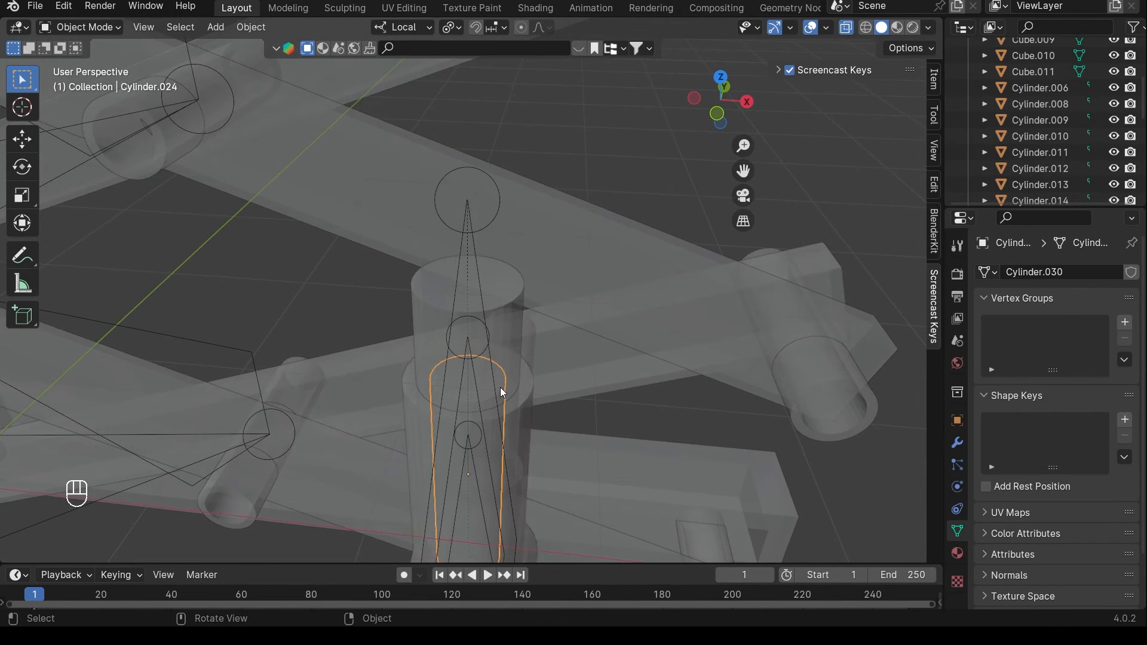
middle_click_drag(492, 384, 430, 98)
key("KP_1")
scroll(554, 267, "up", 5)
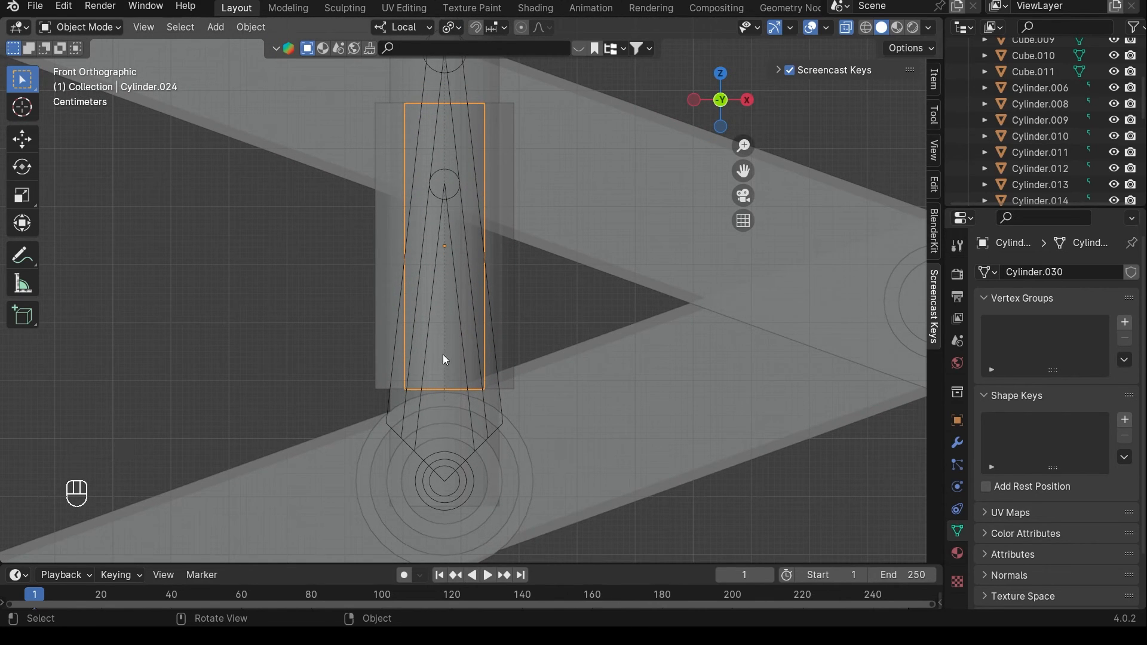
key("Tab")
key("a")
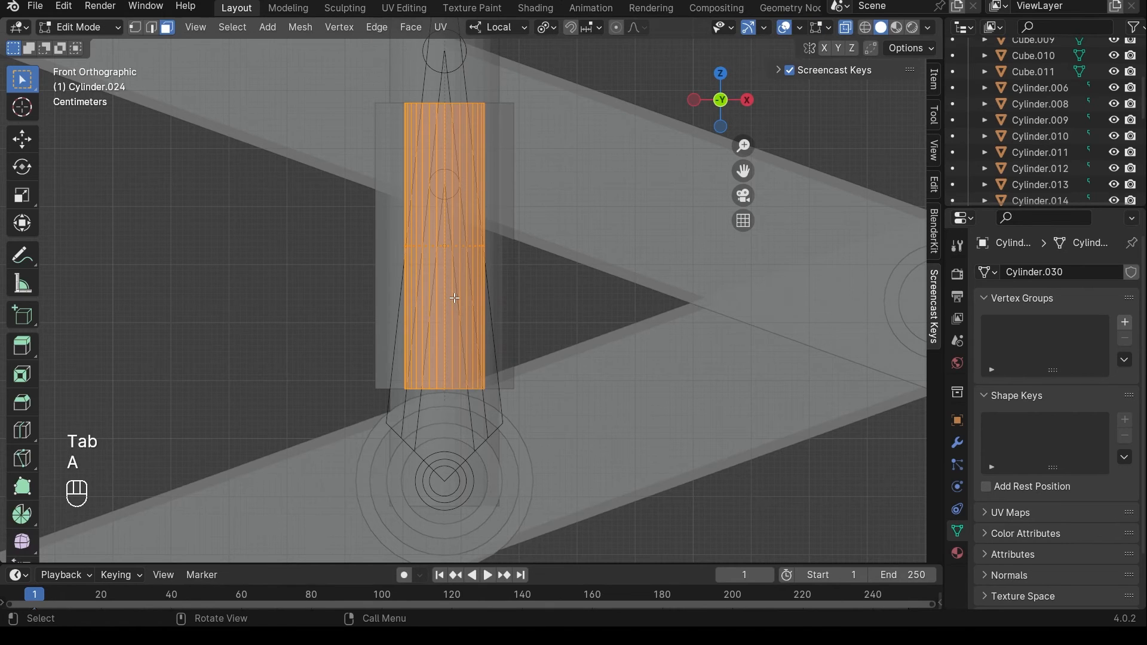
key("g")
key("z")
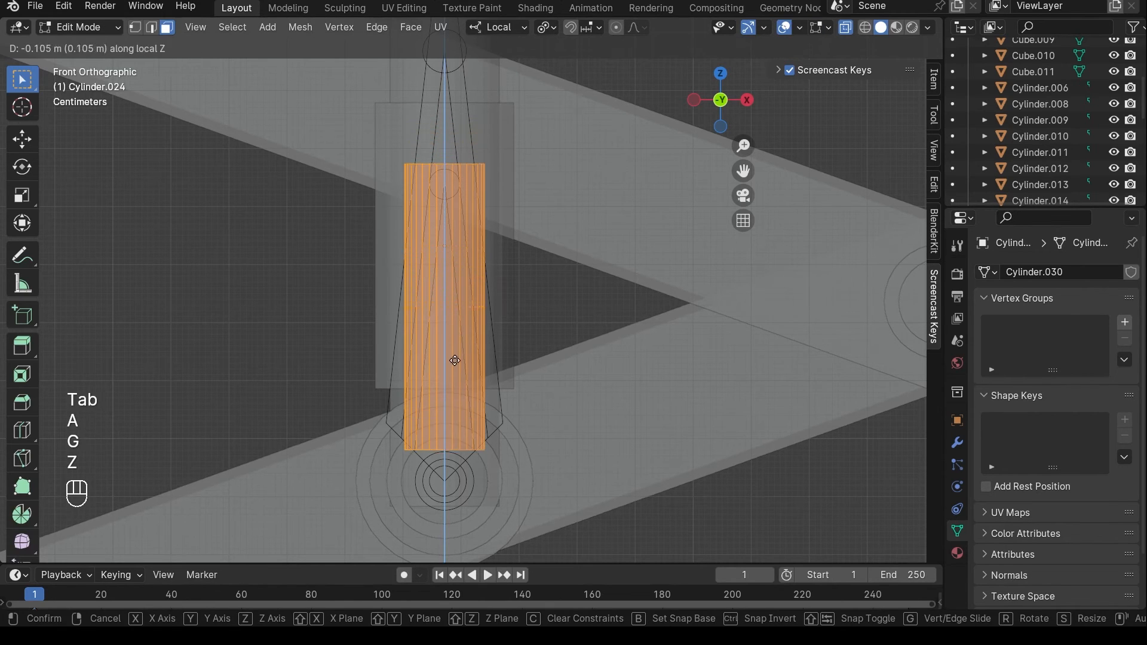
left_click(449, 385)
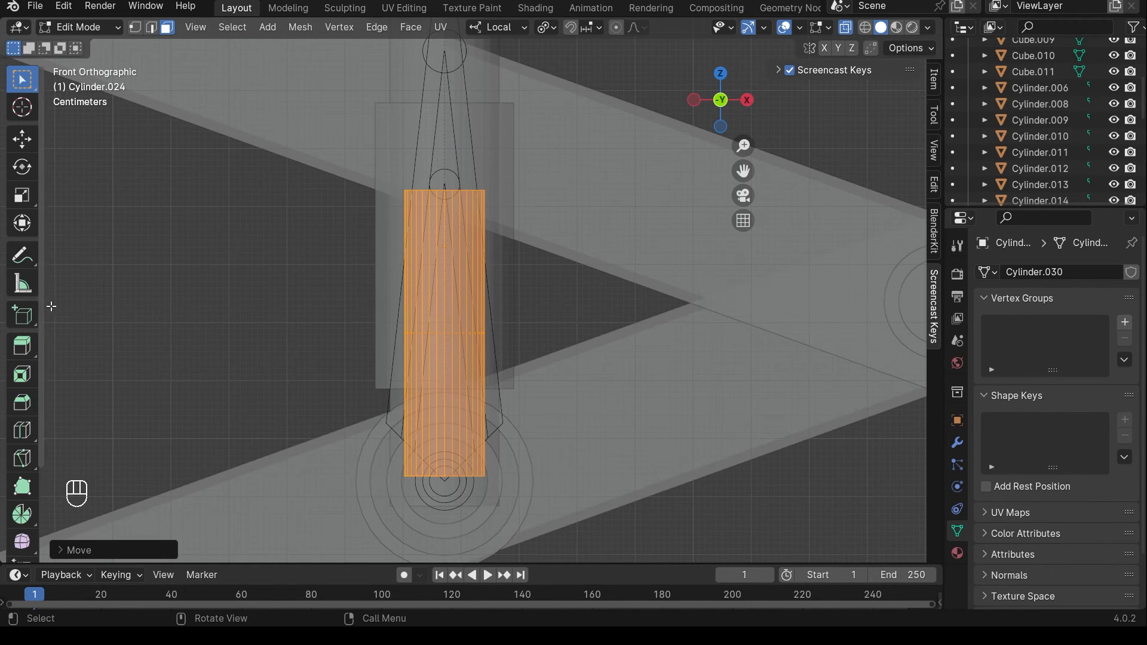
- Annotate short marks at both ends of the shortest piston bone, and return the innermost cylinder to Object Mode
left_click(22, 256)
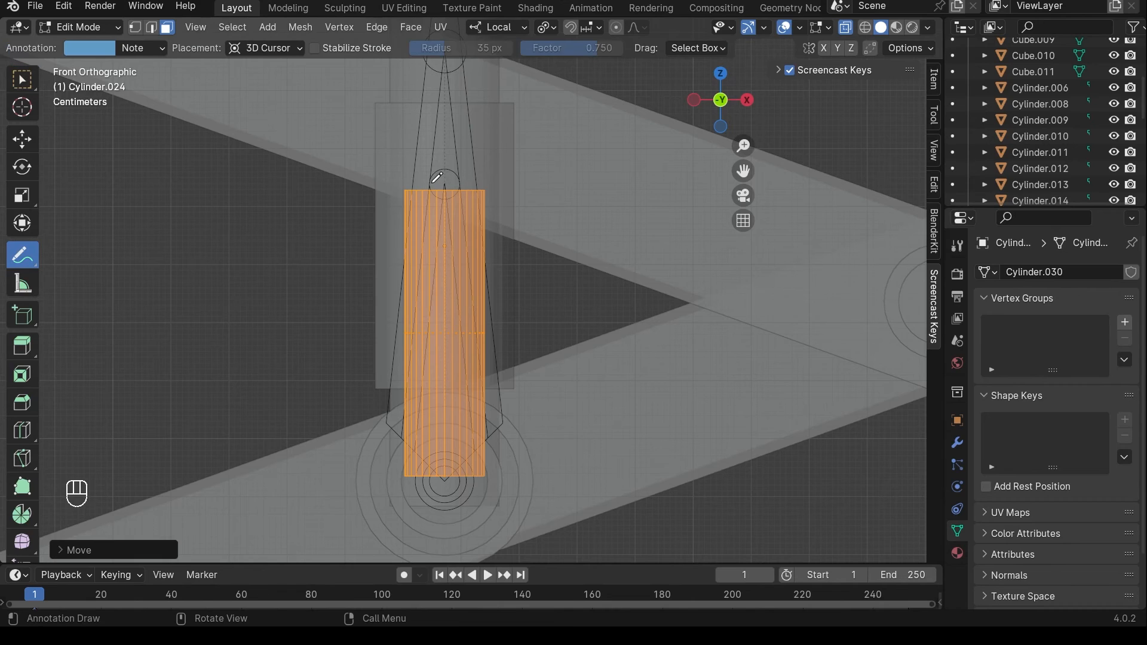
left_click_drag(432, 182, 466, 182)
left_click_drag(438, 479, 457, 480)
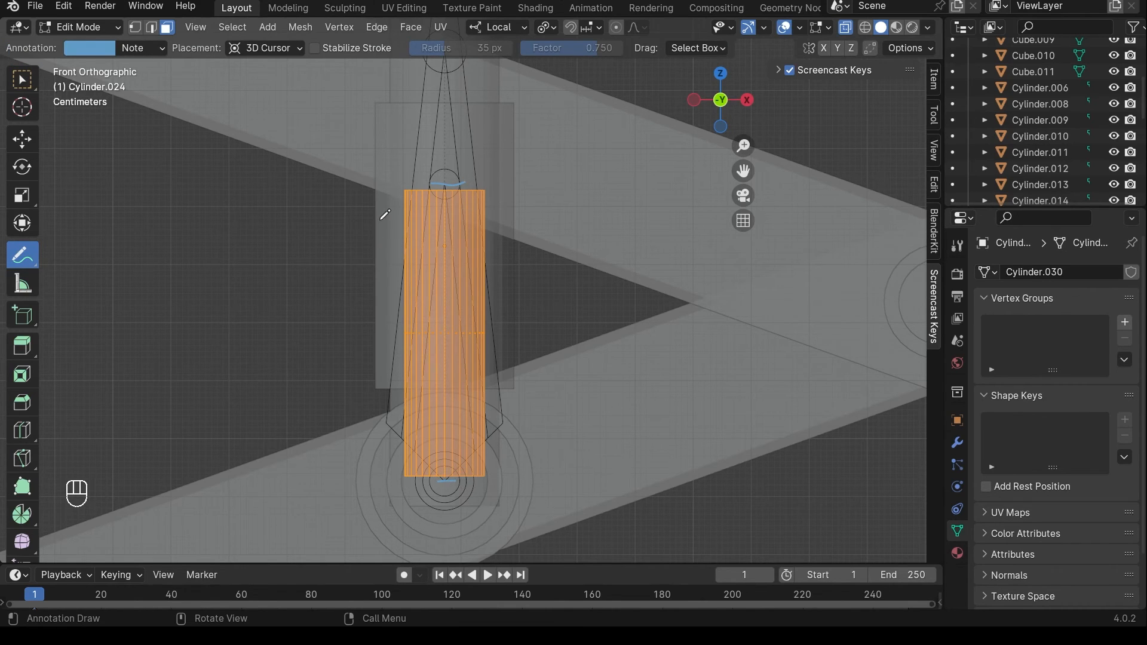
scroll(411, 409, "down", 1)
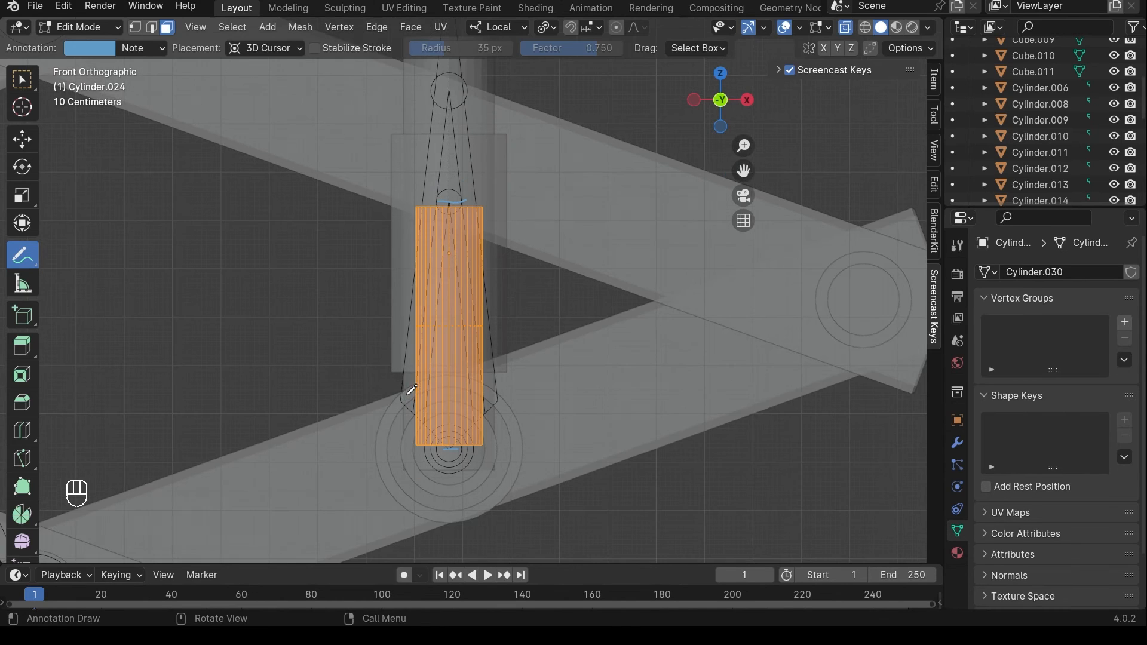
key("Tab")
middle_click_drag(471, 238, 466, 294, "shift")
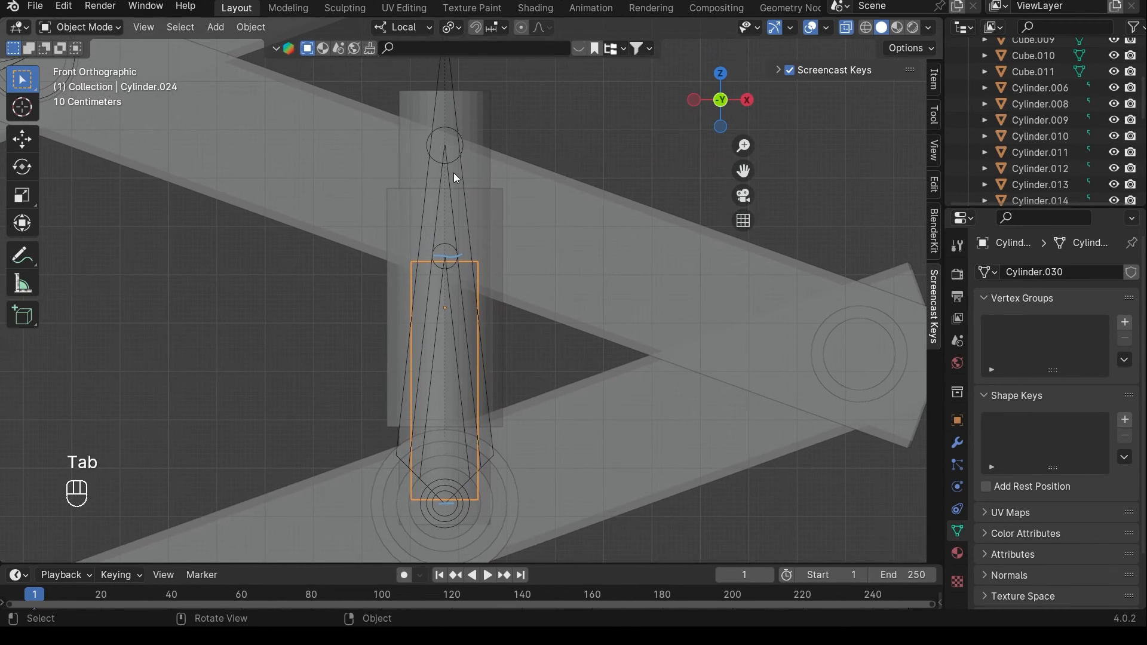
- Select the middle piston cylinder and annotate a line across each end of the middle piston bone
left_click(478, 126)
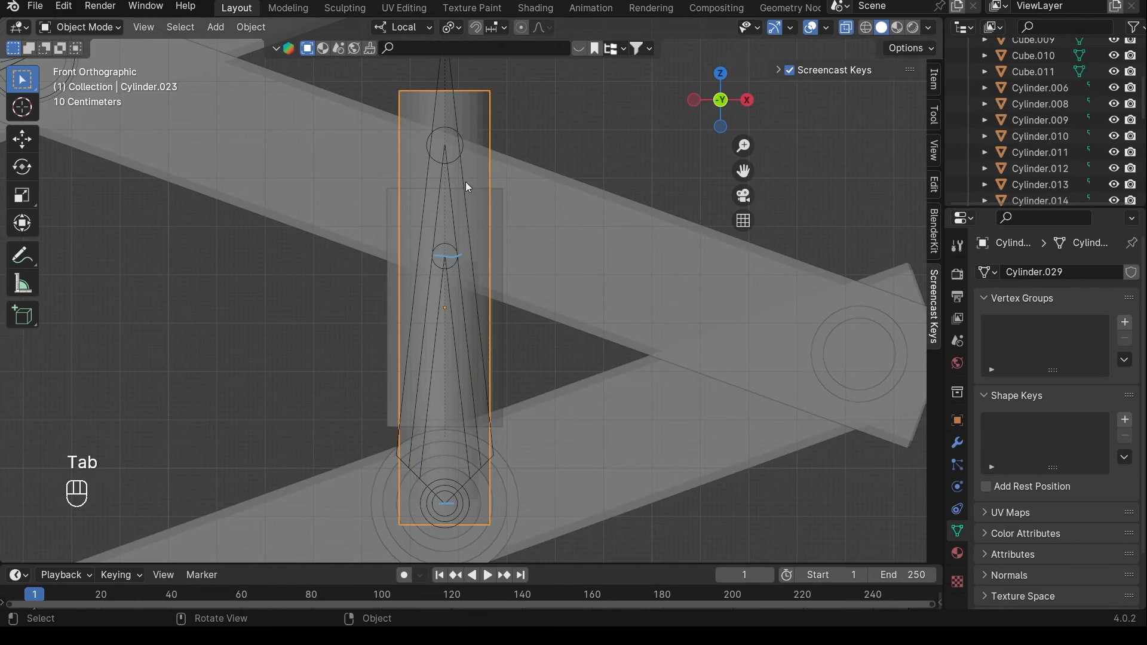
scroll(472, 182, "down", 2)
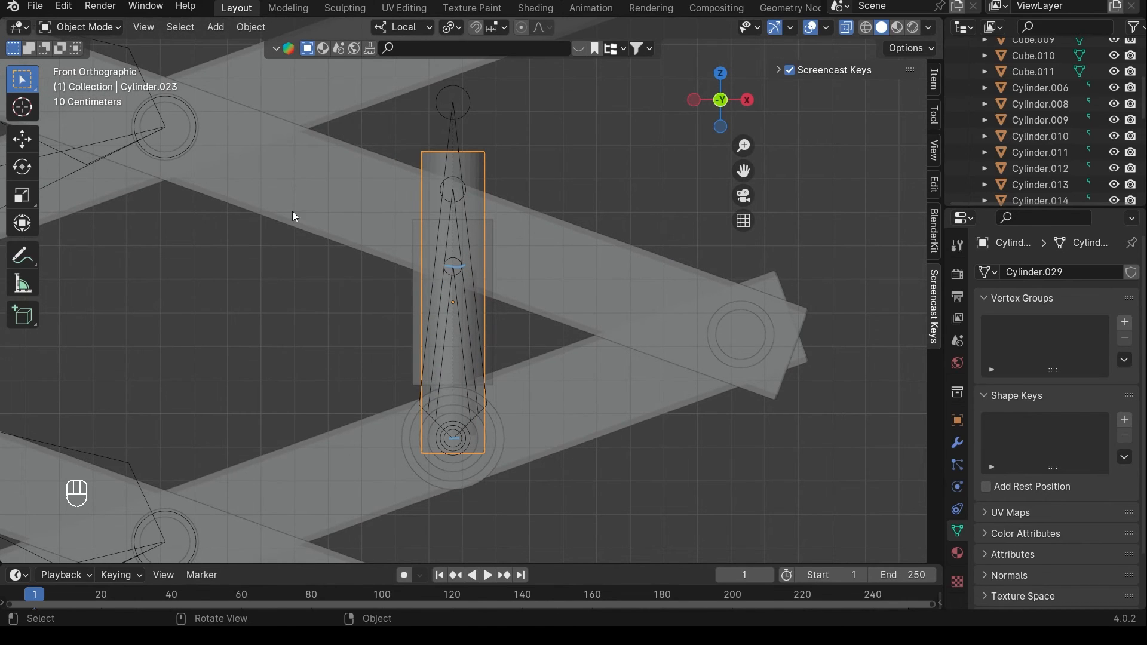
left_click(22, 256)
left_click_drag(429, 189, 487, 196)
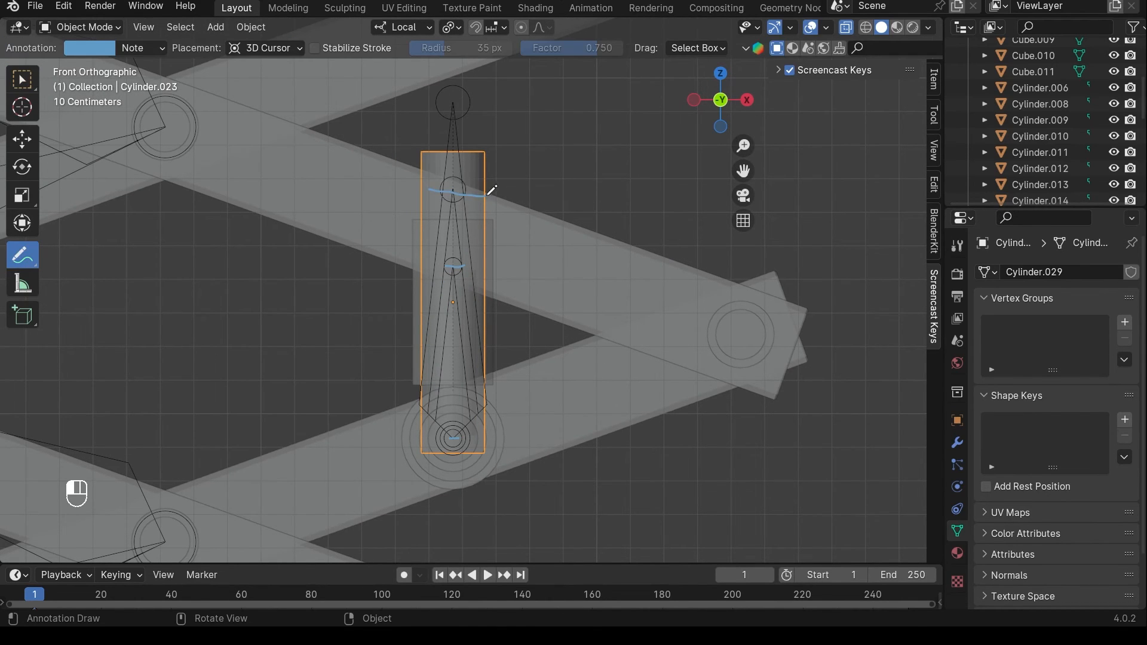
left_click_drag(424, 441, 498, 429)
- Move the middle cylinder's whole mesh up along local Z until it sits above the annotated bone section
key("Tab")
key("a")
key("g")
key("z")
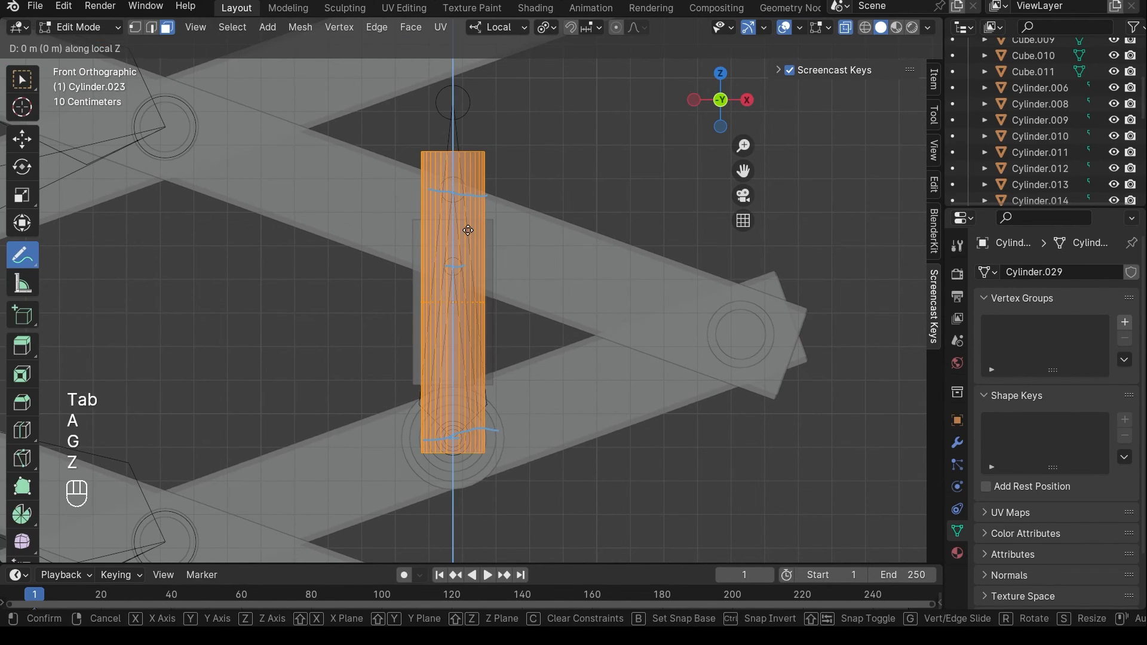
left_click(481, 479)
scroll(472, 445, "down", 5)
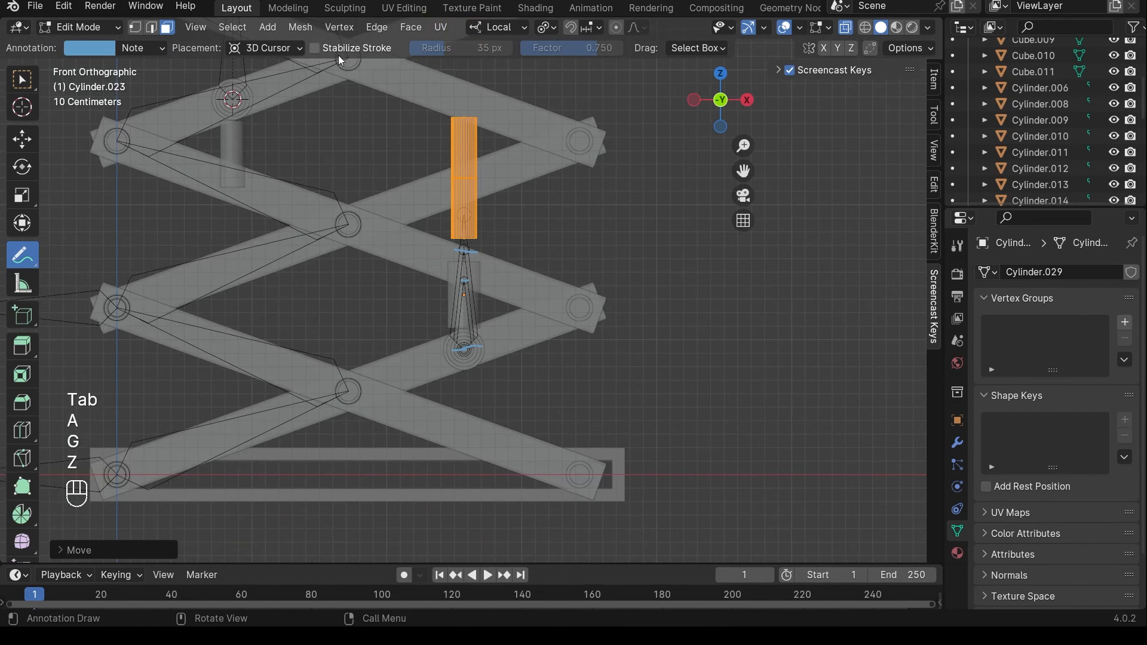
scroll(359, 95, "down", 3)
scroll(302, 474, "up", 4)
scroll(342, 357, "down", 2)
scroll(445, 271, "up", 6)
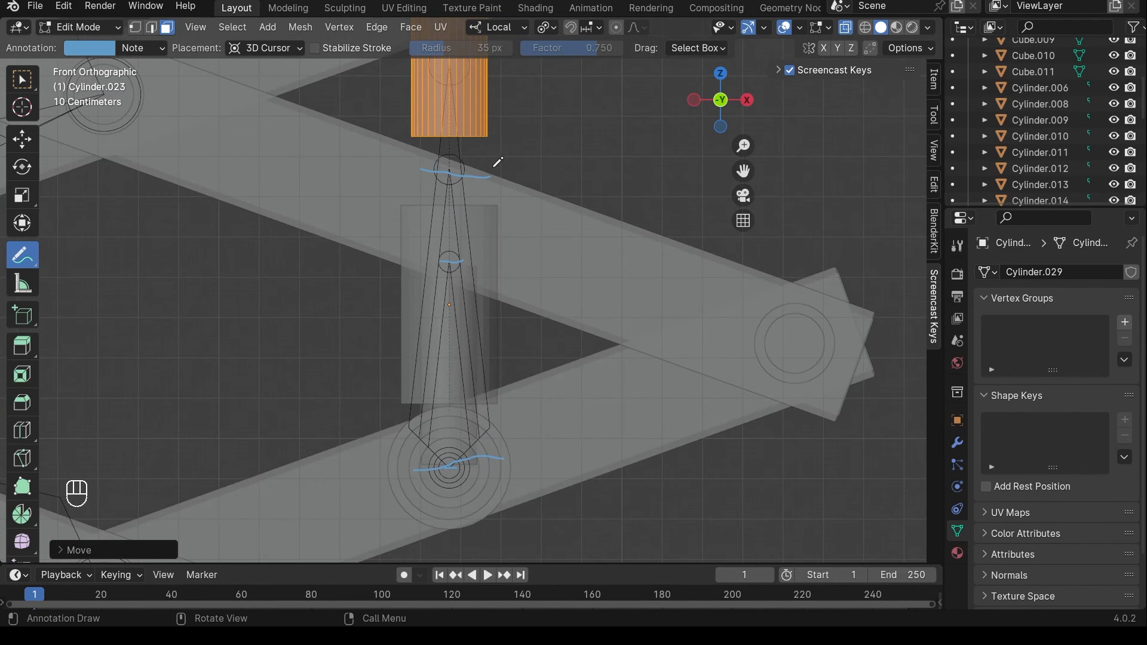
- Lower the middle cylinder's mesh along local Z so it spans both annotated ends of the middle bone
scroll(496, 161, "down", 3)
key("g")
key("z")
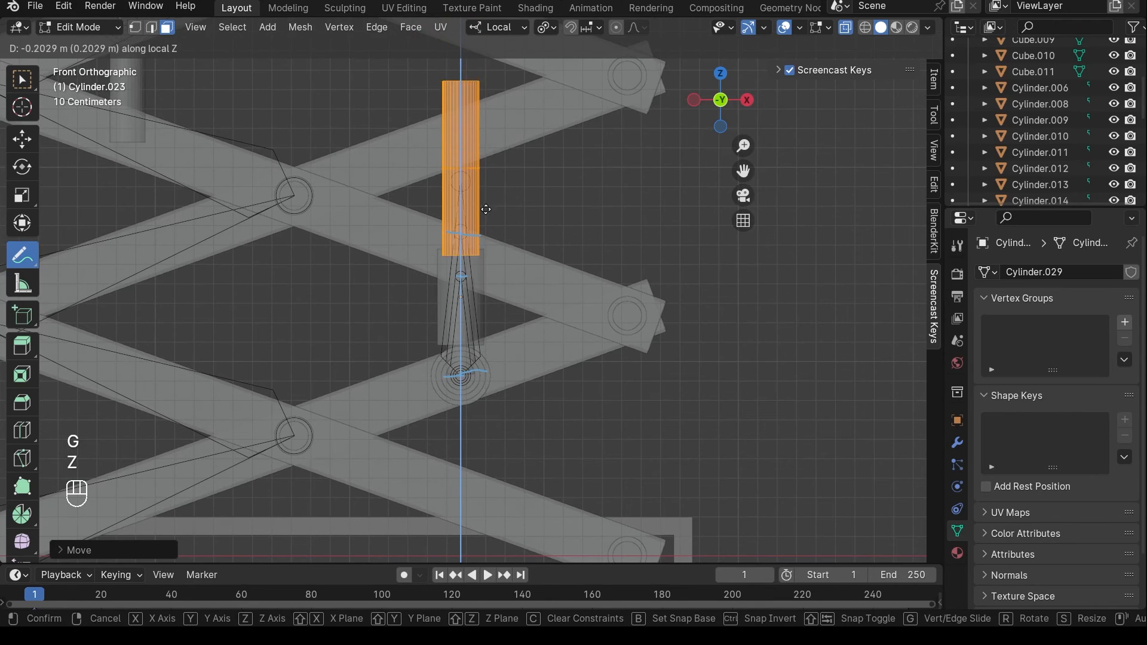
left_click(488, 320)
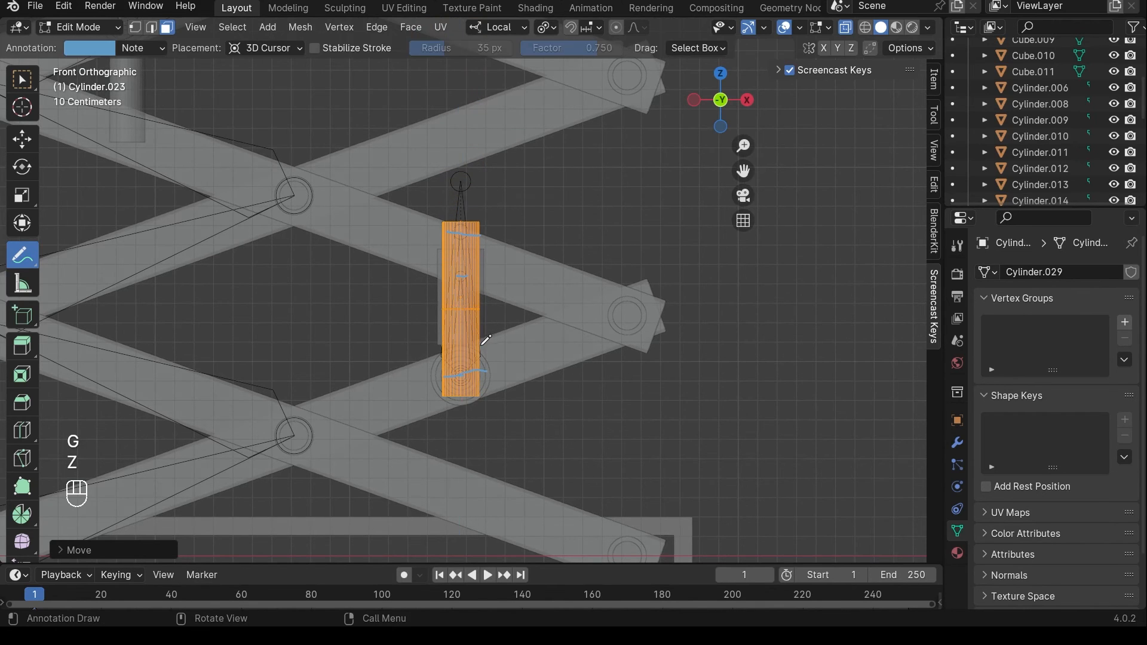
- Erase the bone-end annotations and return the middle cylinder to Object Mode in a perspective view
scroll(488, 322, "up", 4)
mouse_move(444, 421)
left_mouse_down("ctrl")
mouse_move(438, 441)
mouse_move(461, 186)
mouse_move(442, 261)
left_mouse_up("ctrl")
mouse_move(463, 276)
middle_mouse_down()
mouse_move(426, 295)
mouse_move(478, 312)
mouse_move(481, 331)
middle_mouse_up()
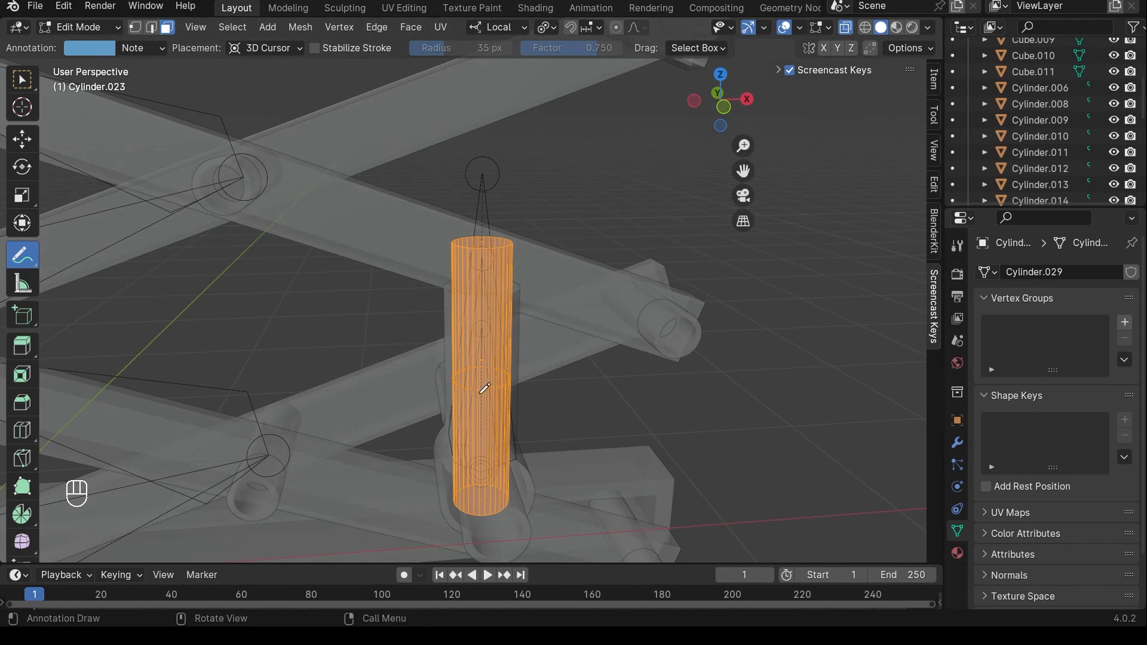
left_click(79, 27)
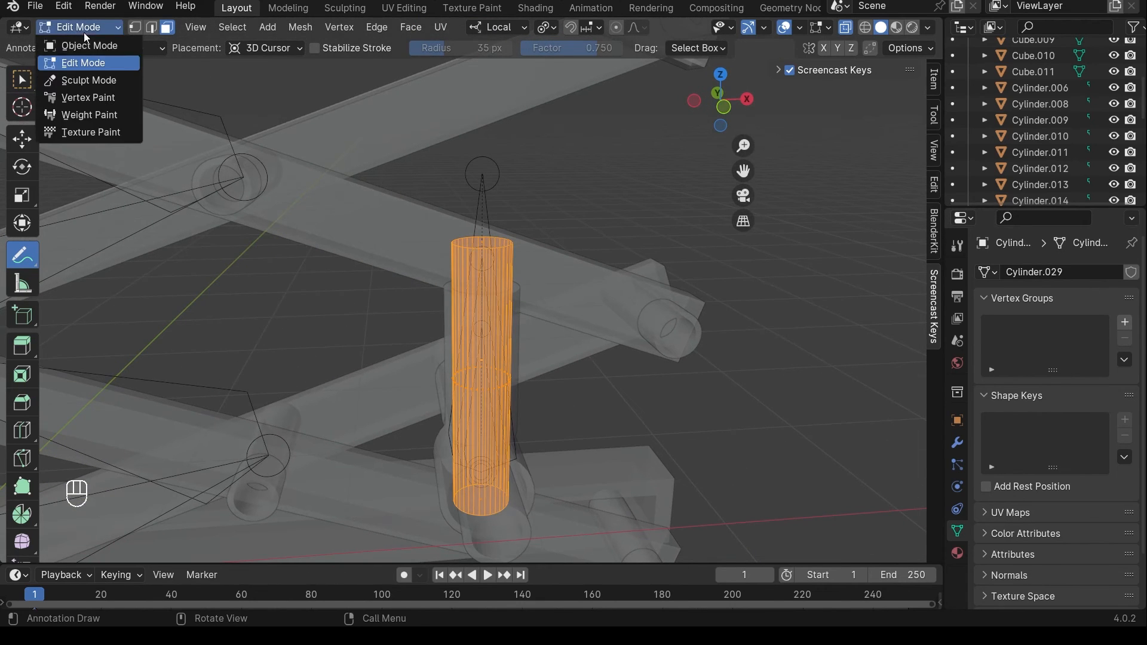
left_click(76, 46)
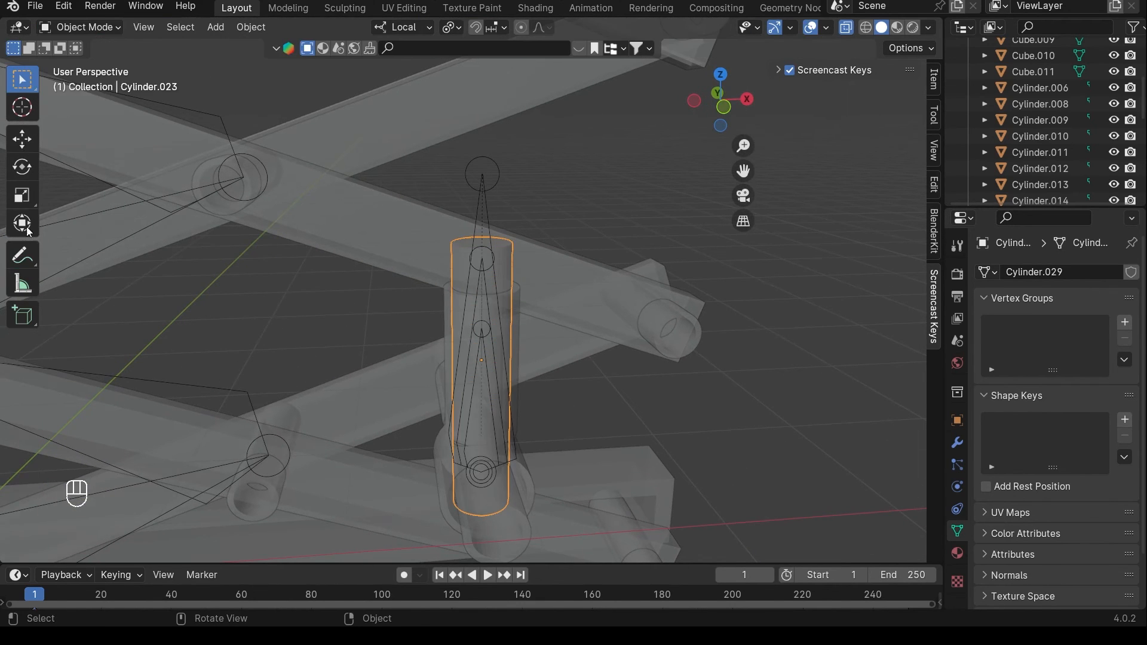
- Select the armature, put it in Pose Mode, and display the scene in Material Preview shading
left_click(473, 172)
left_click(958, 530)
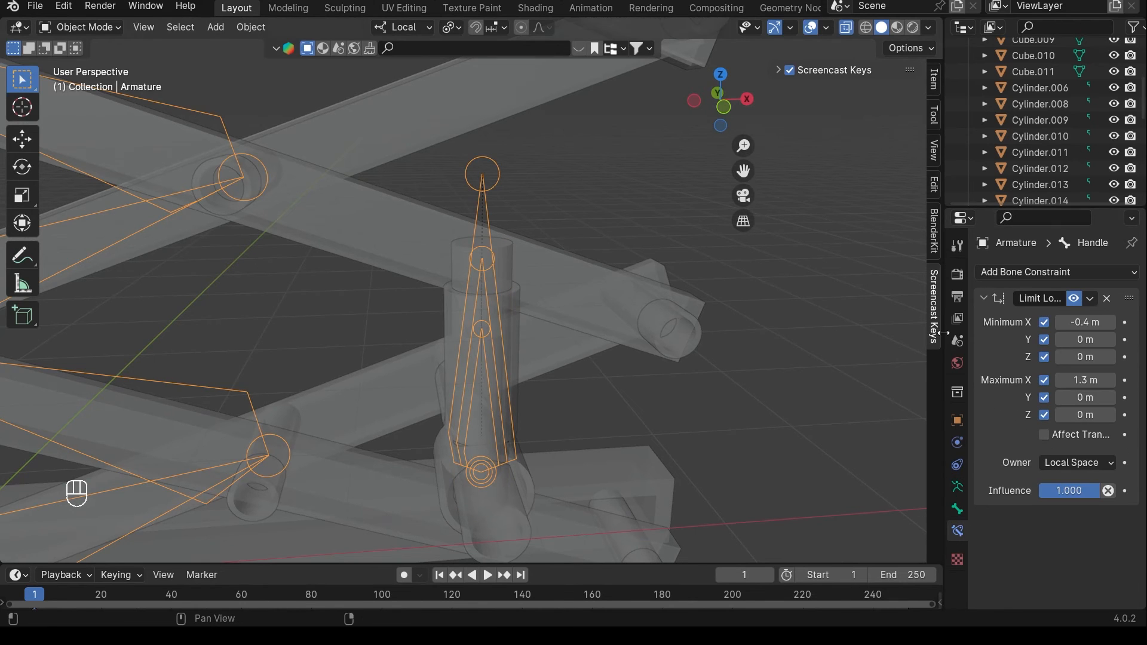
scroll(486, 342, "down", 4)
middle_click_drag(395, 273, 371, 257)
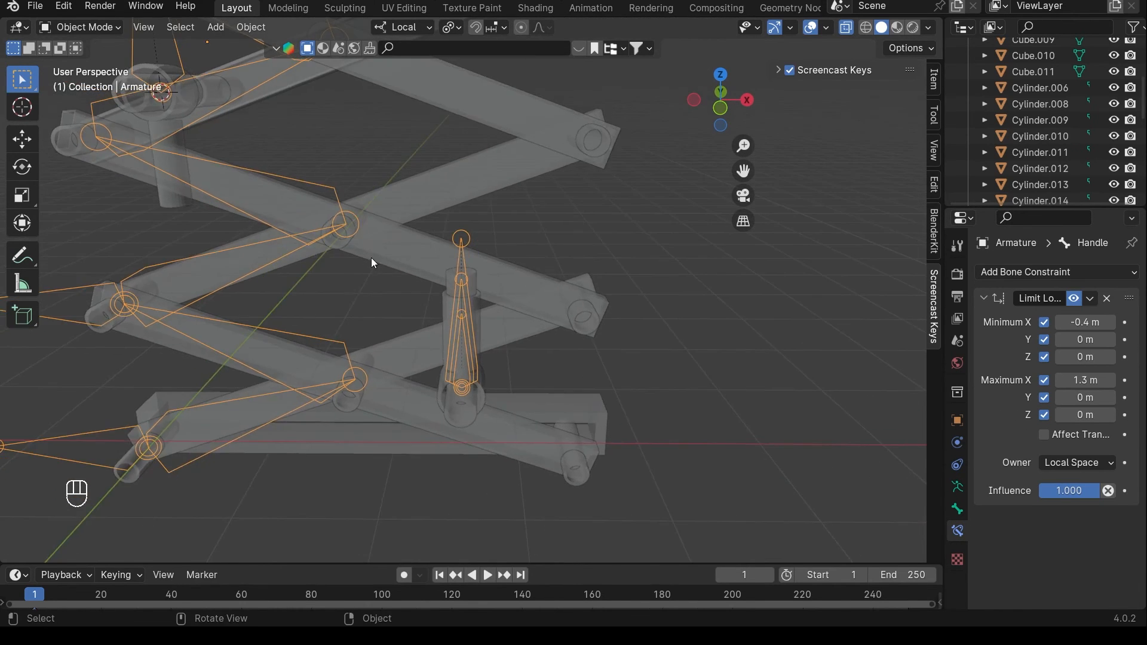
scroll(358, 248, "down", 2)
middle_click_drag(287, 194, 421, 227, "shift")
left_click(91, 30)
left_click(84, 80)
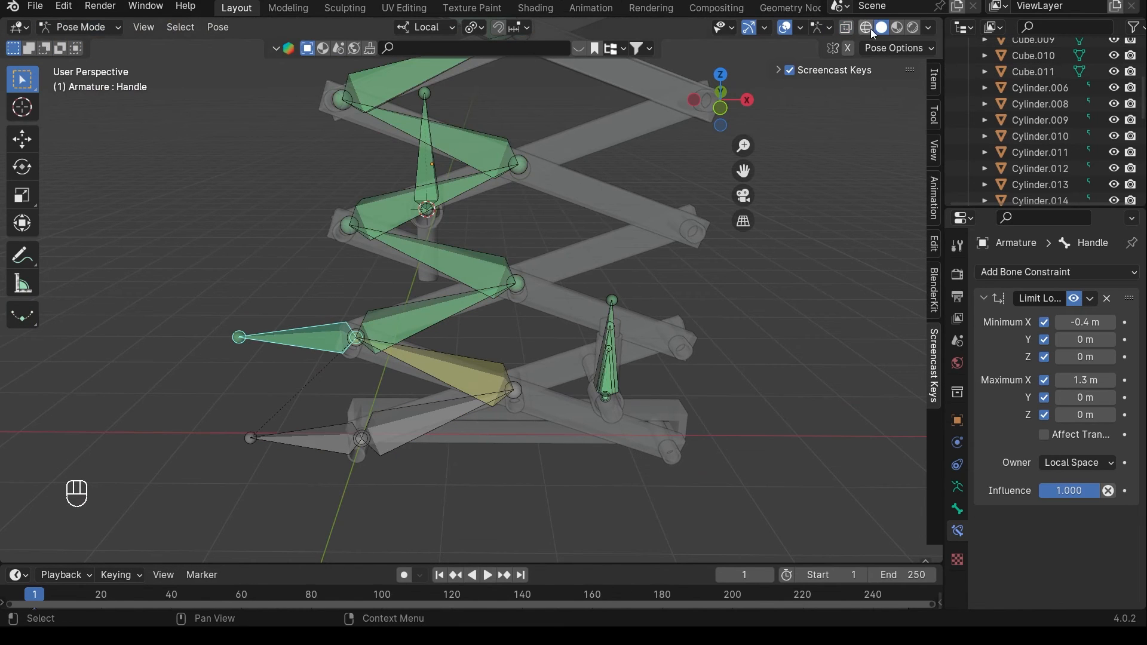
left_click(897, 27)
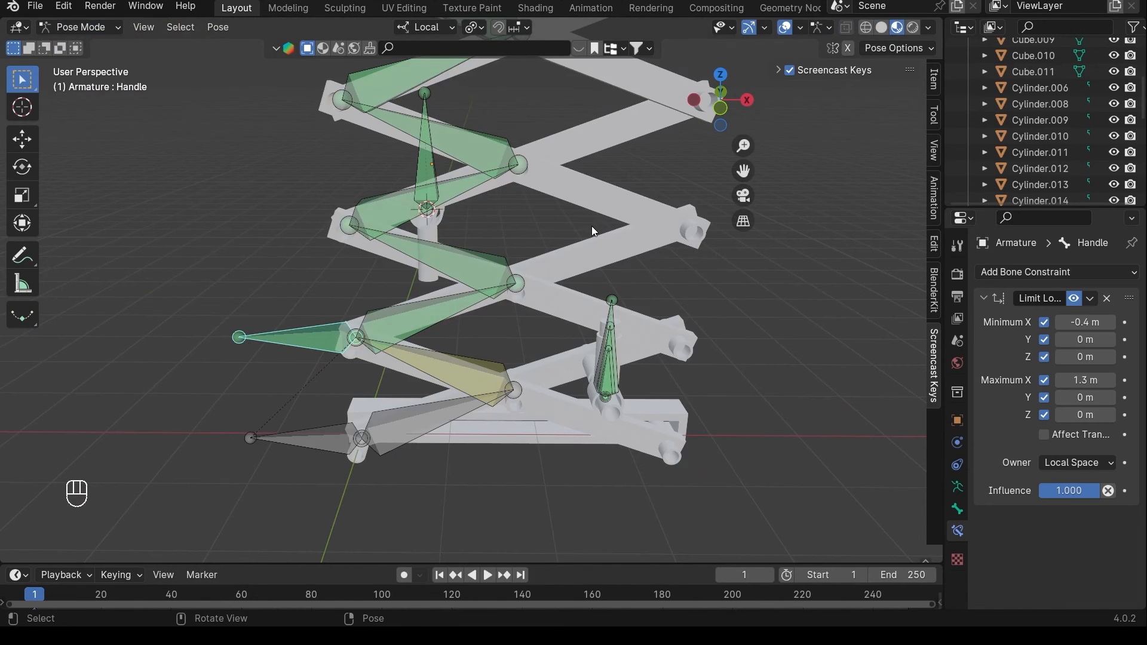
mouse_move(591, 226)
middle_mouse_down()
mouse_move(433, 287)
mouse_move(339, 342)
middle_mouse_up()
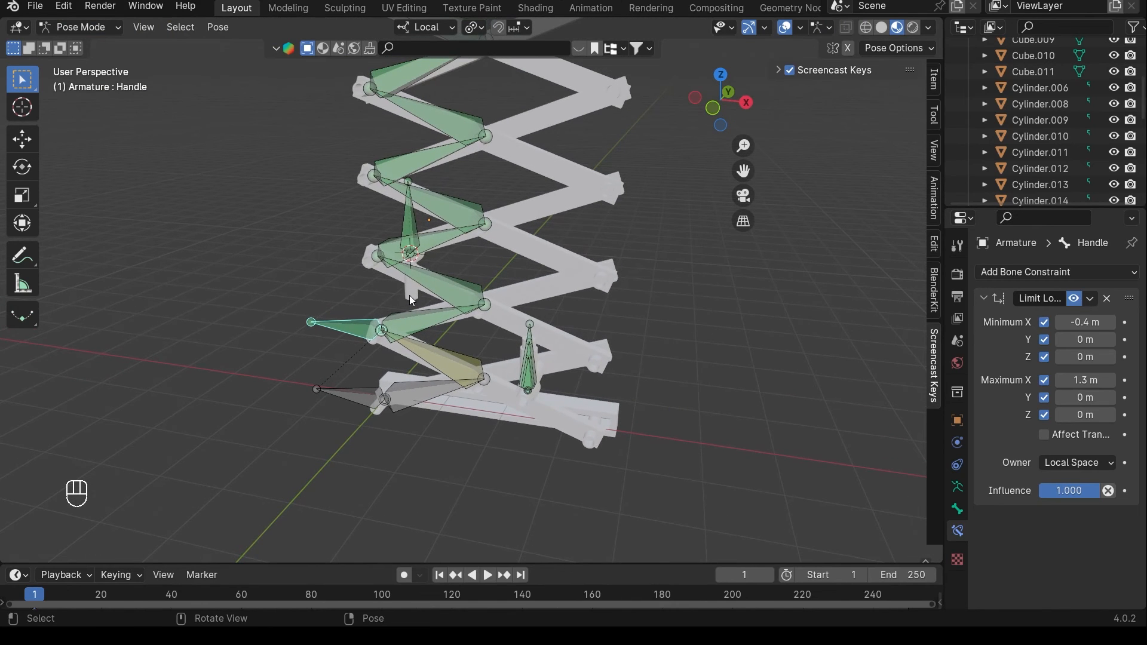
- Switch the armature to Pose Position, move the Handle bone to pose the lift, and deselect it
key("g")
left_click(958, 487)
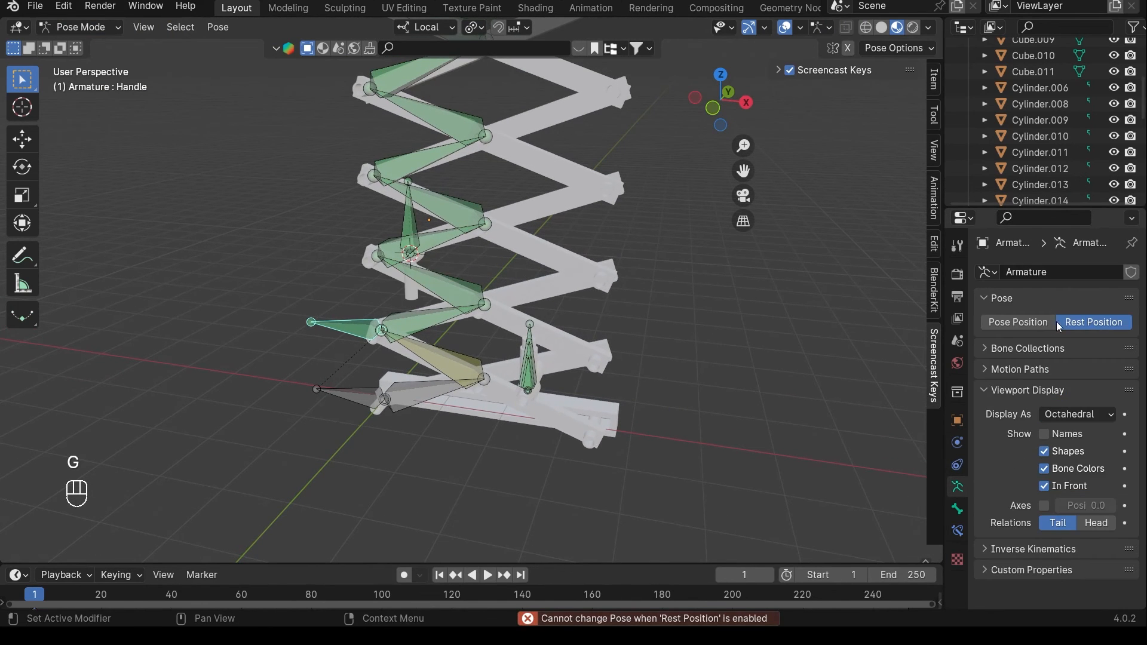
left_click(1019, 322)
key("g")
left_click(437, 371)
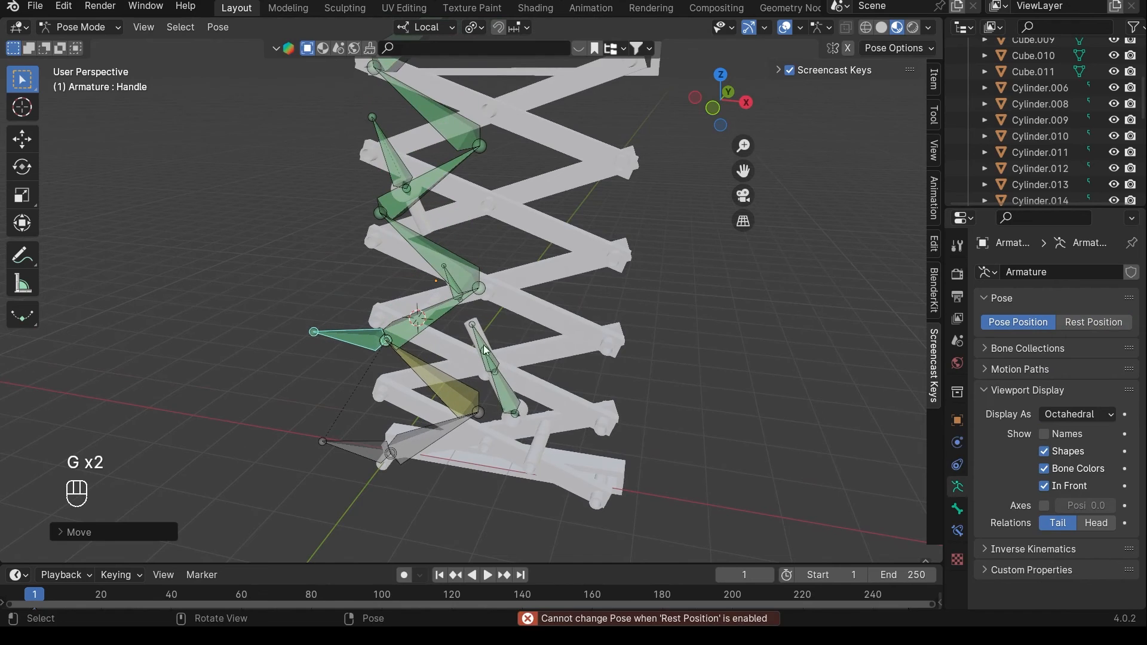
left_click(599, 169)
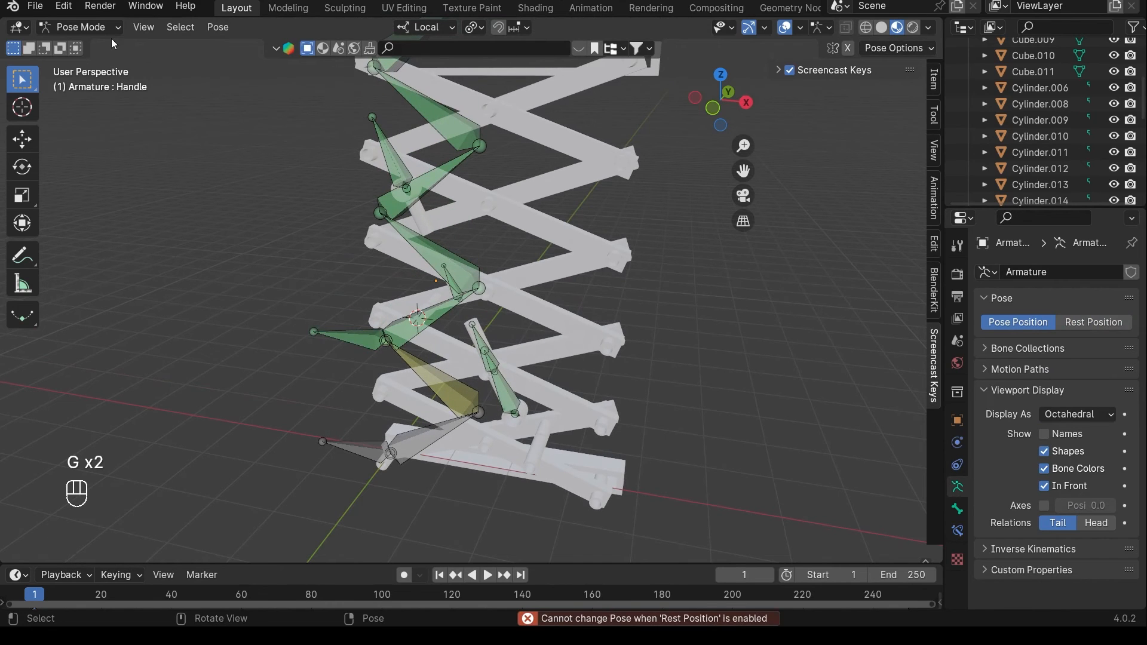
- Return to Object Mode, try to toggle X-ray, and select the upper scissor arm Cube.011
left_click(80, 27)
left_click(90, 44)
left_click(847, 27)
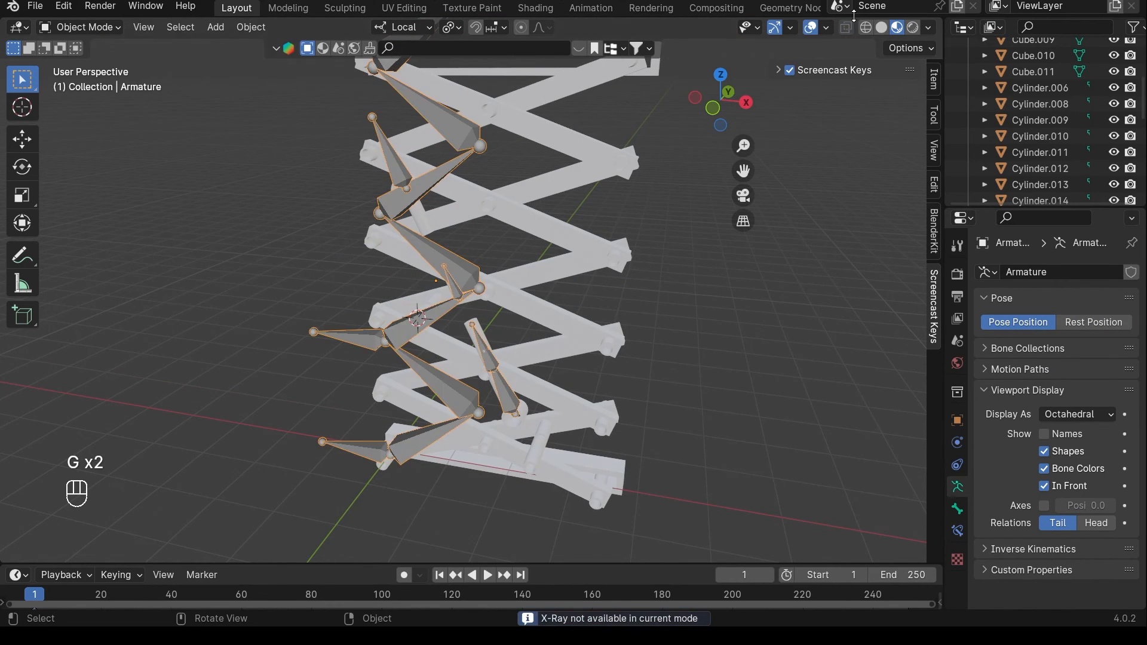
left_click(547, 141)
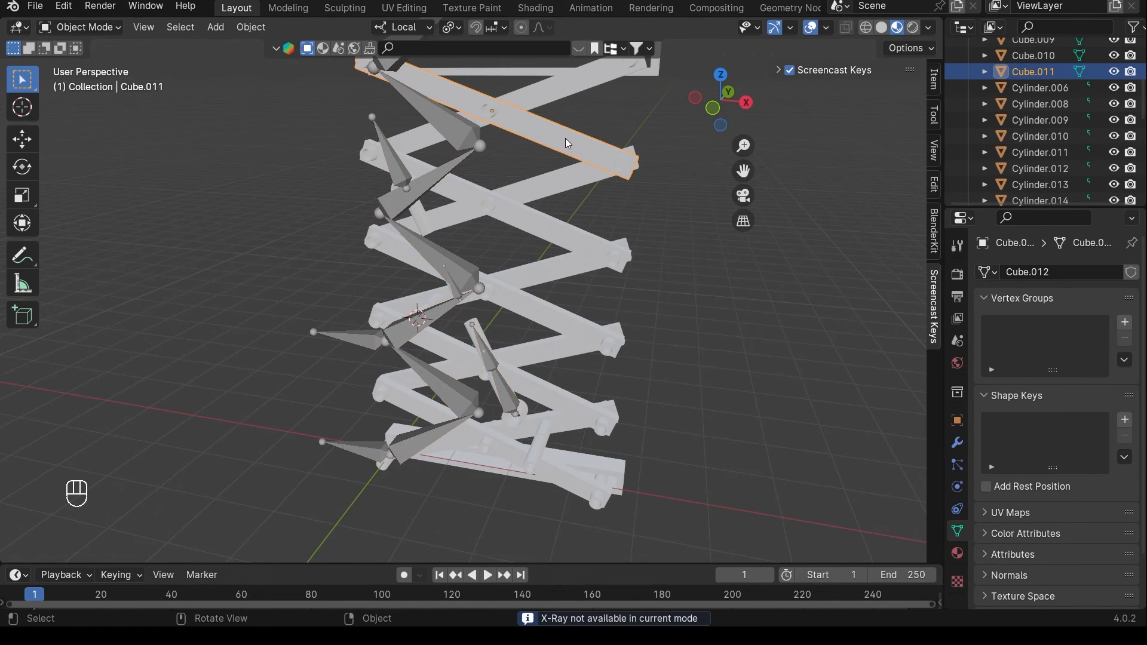
- Display the scene in Solid shading and move the Handle bone to extend the lower piston
left_click(882, 27)
scroll(606, 311, "up", 4)
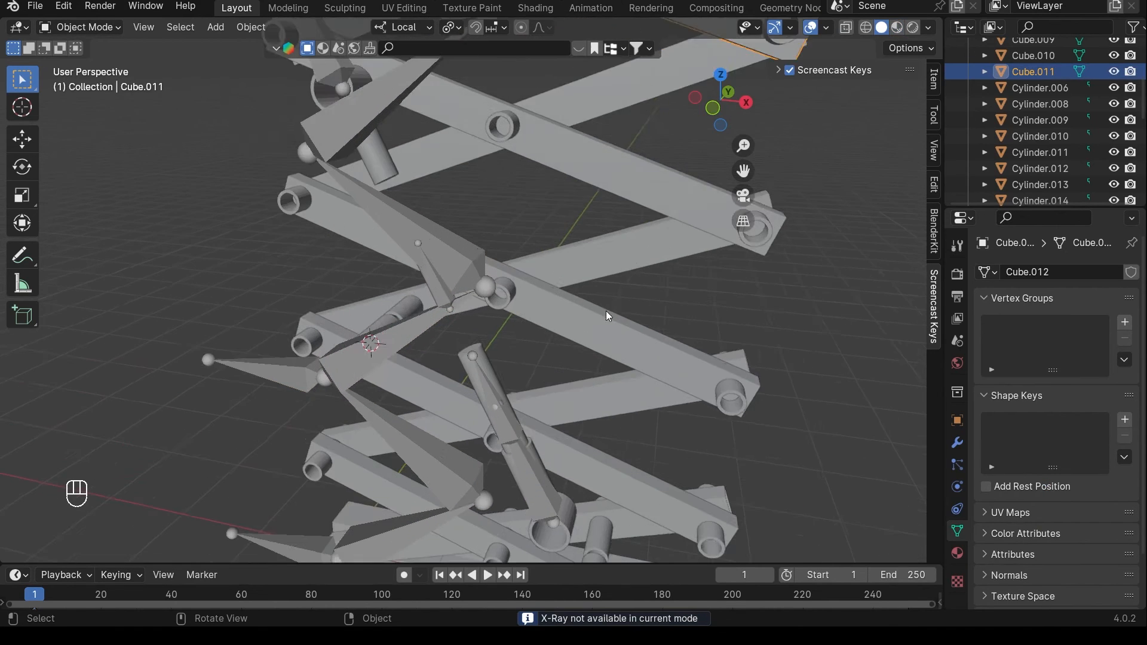
key("g")
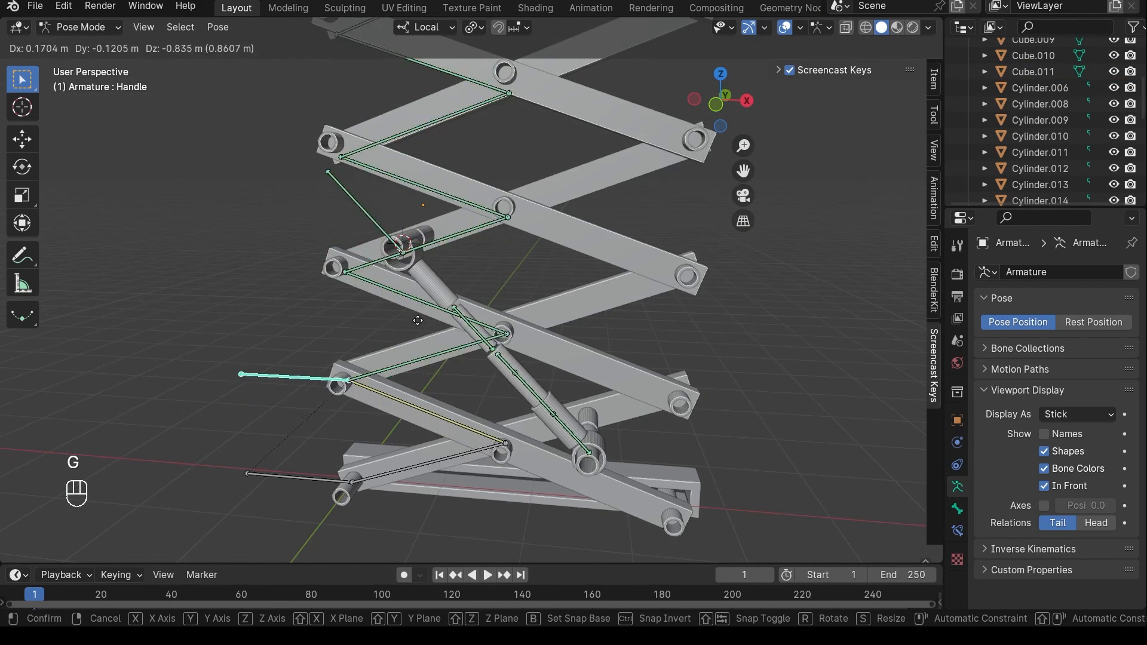
left_click(437, 197)
scroll(588, 207, "up", 5)
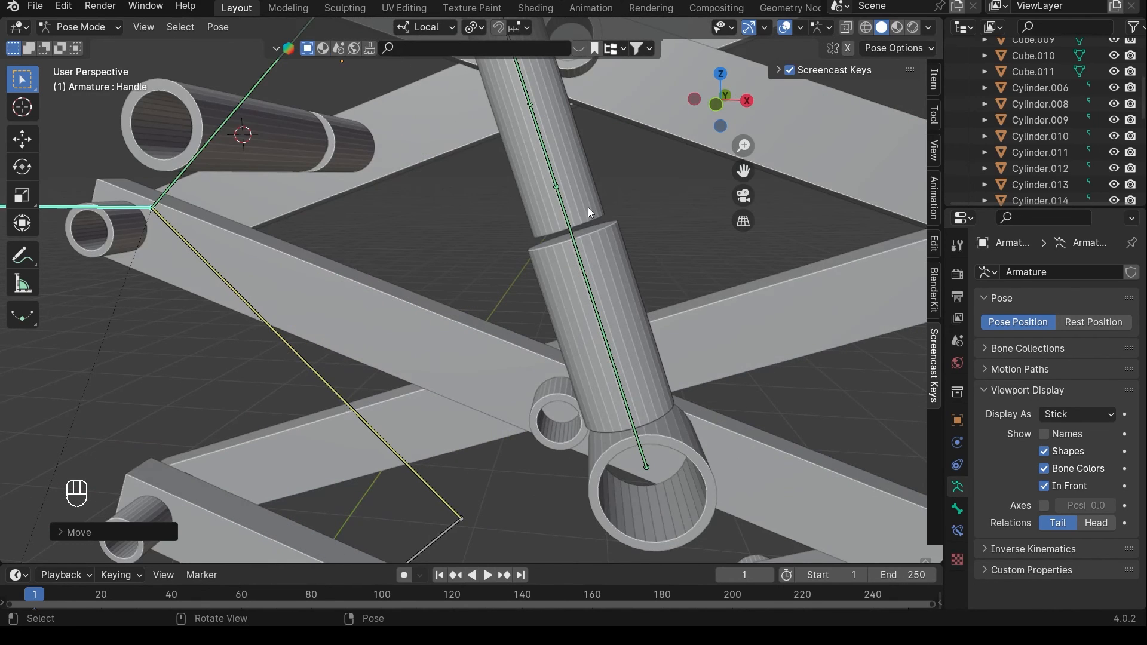
- Set the Copy Transforms influence of the middle piston bone, Bone.014, to 0.184
left_click(543, 152)
scroll(550, 166, "down", 5)
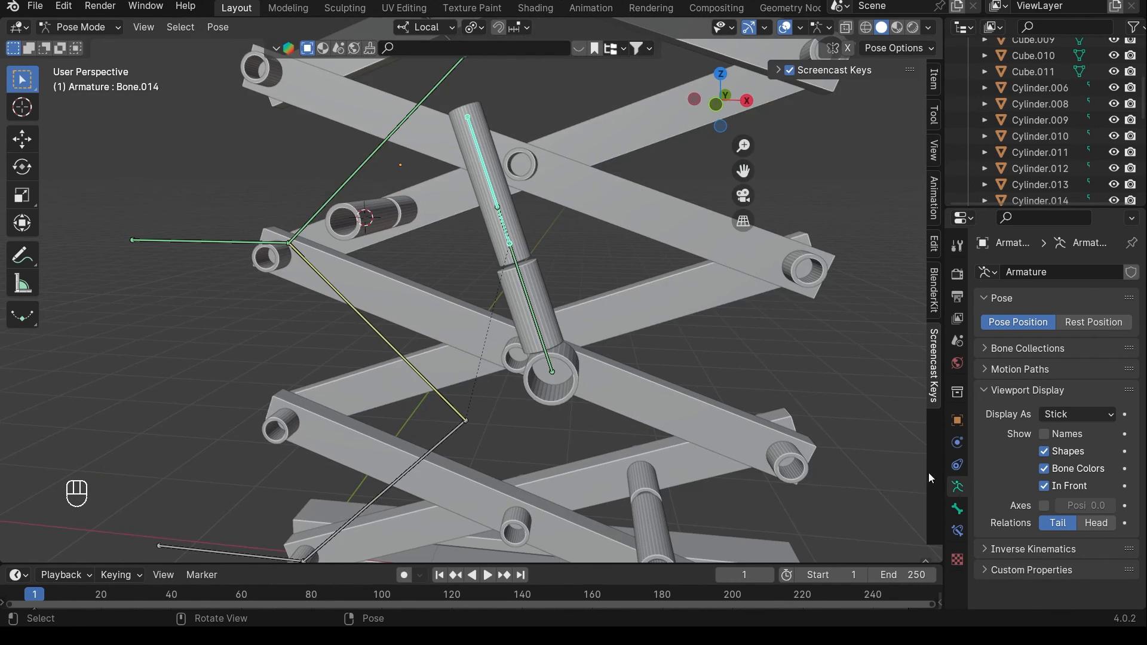
left_click(958, 530)
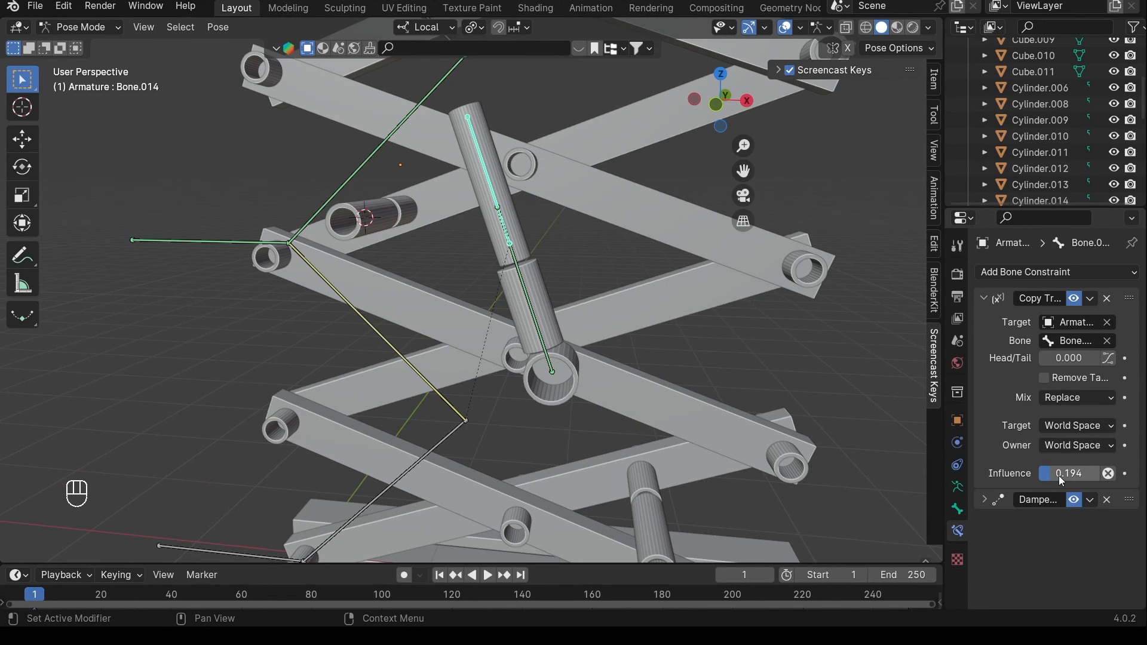
mouse_move(1062, 480)
left_mouse_down()
mouse_move(1077, 480)
mouse_move(1061, 481)
left_mouse_up()
scroll(754, 353, "up", 5)
scroll(571, 323, "down", 8)
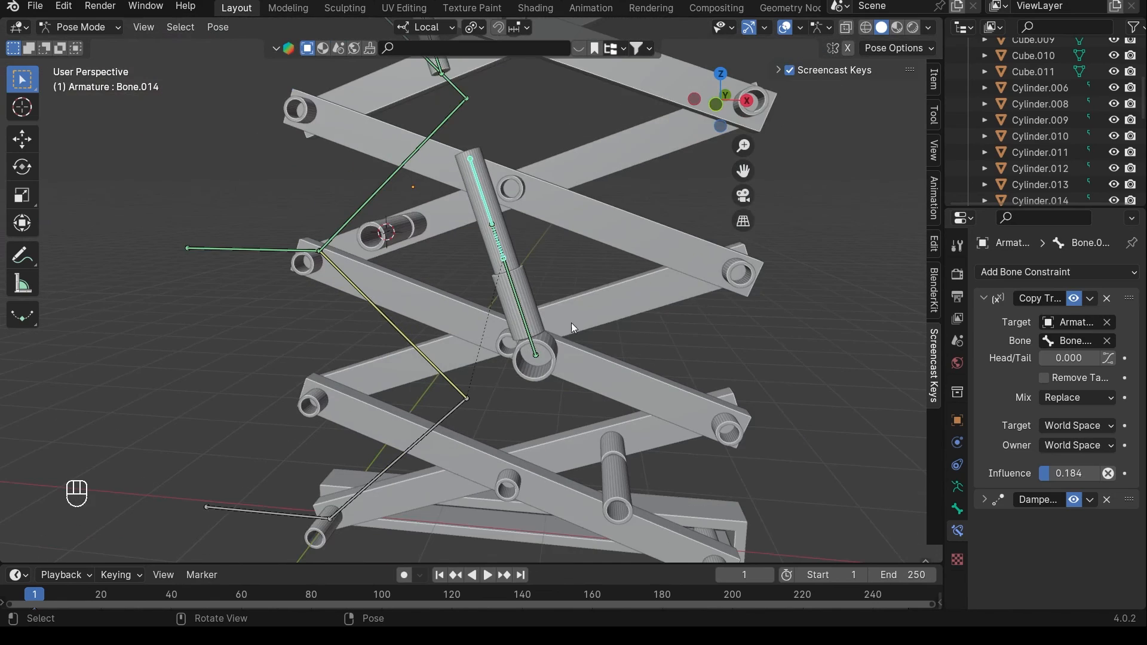
- Move the Handle bone up and down to test how the pistons telescope, leaving the lift raised
left_click(313, 217)
key("g")
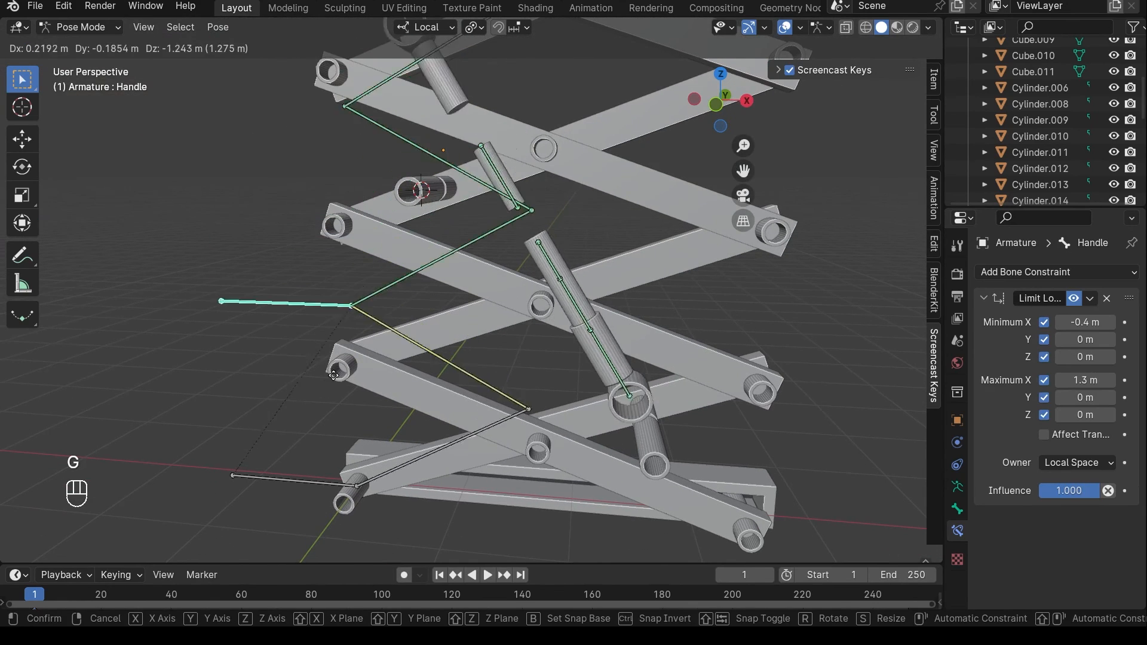
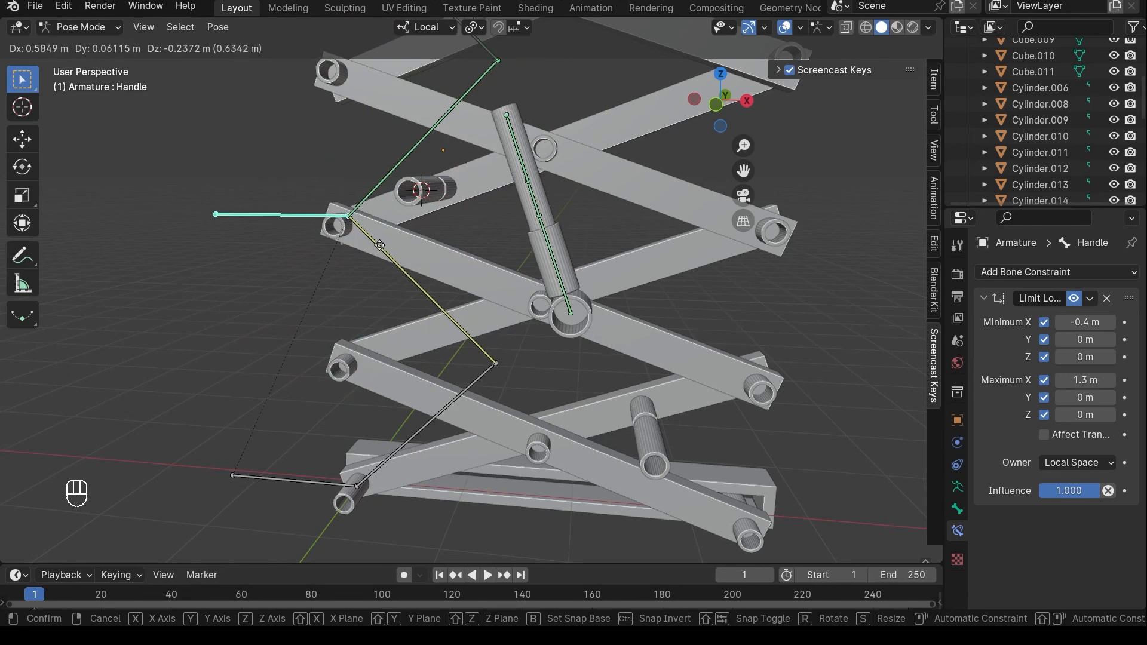
left_click(379, 277)
middle_click_drag(474, 249, 487, 421, "shift")
scroll(511, 257, "up", 4)
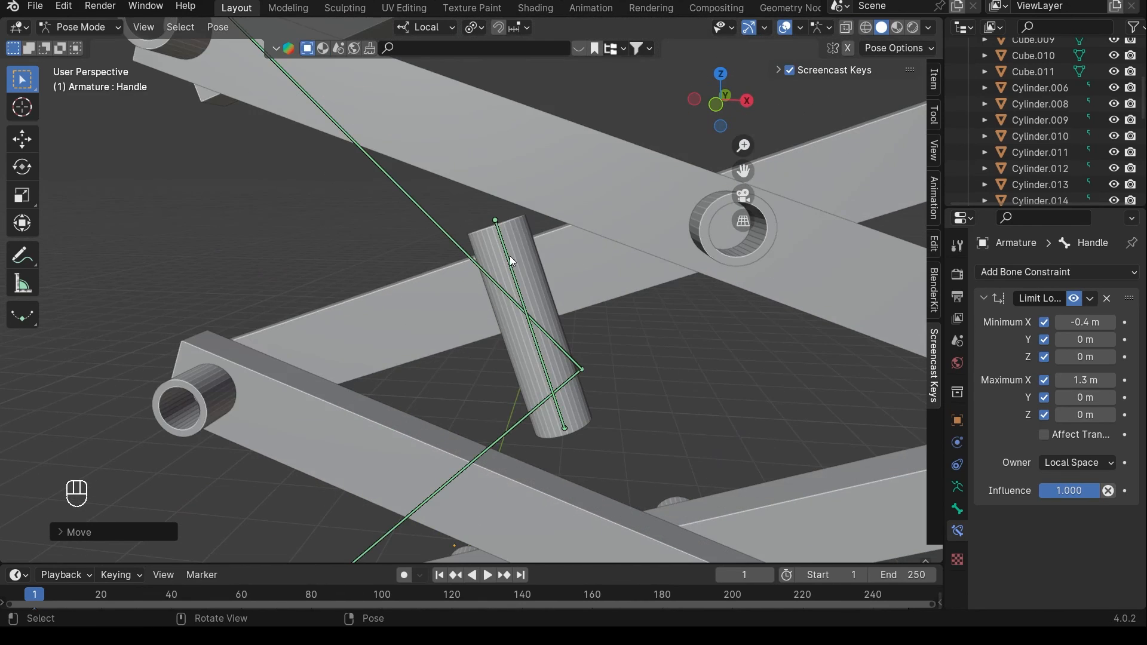
scroll(531, 295, "down", 5)
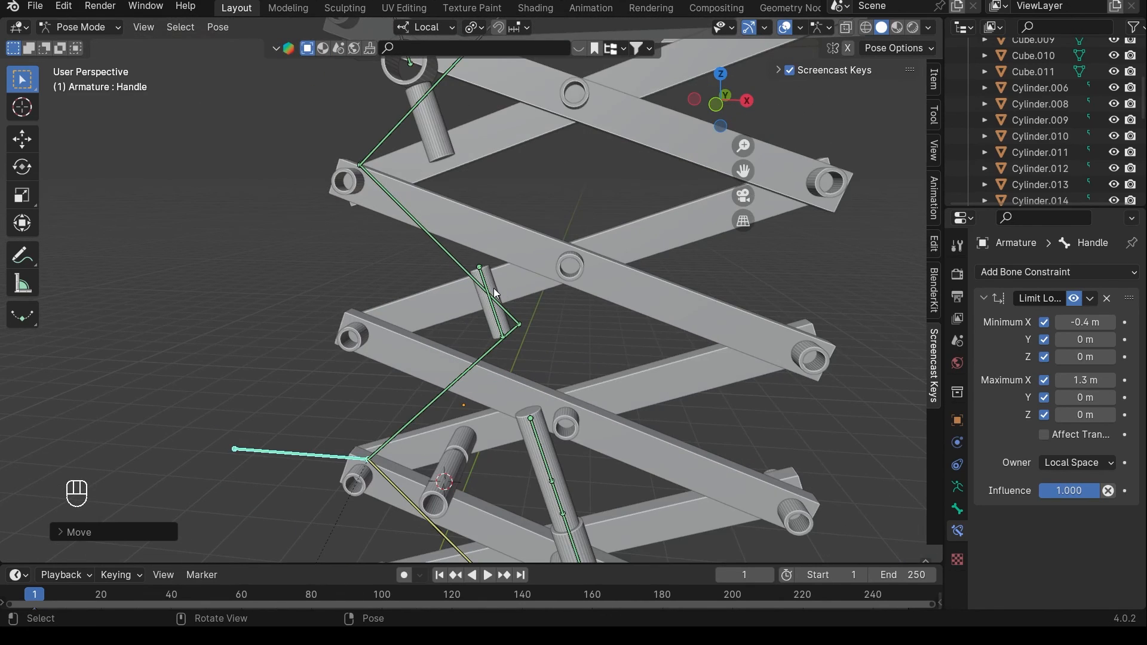
- Inspect the constraint of the upper piston bone, Bone.015, and select all bones to review the whole rig
left_click(487, 288)
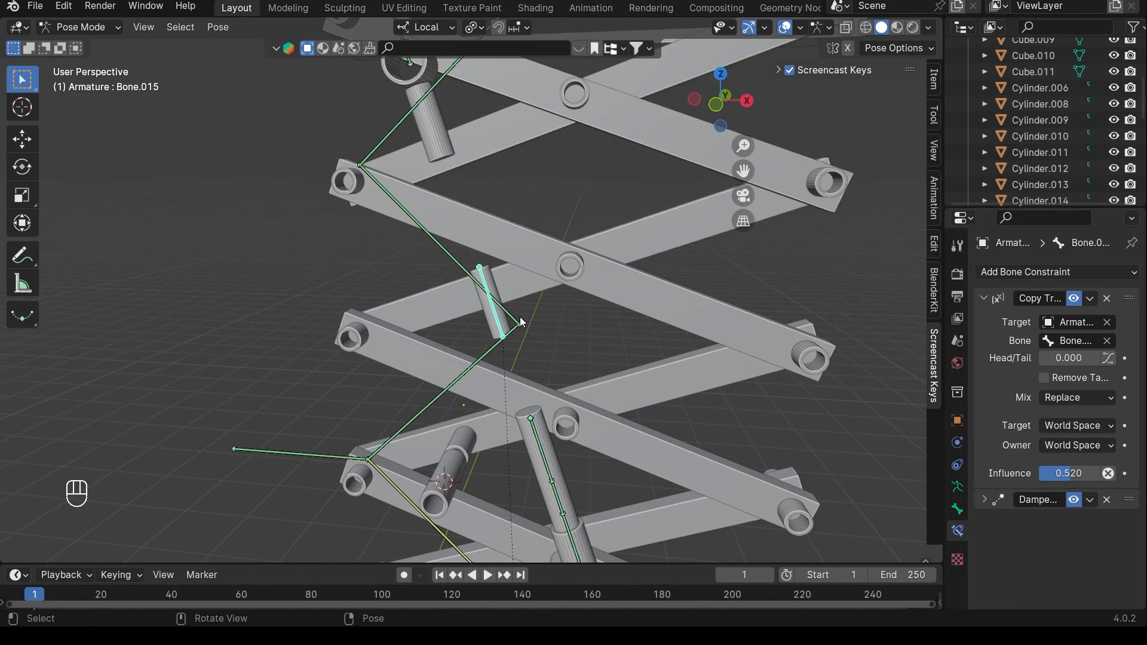
scroll(517, 317, "down", 6)
middle_click_drag(500, 295, 407, 340)
scroll(529, 287, "down", 3, "shift")
scroll(529, 287, "up", 5)
key("a")
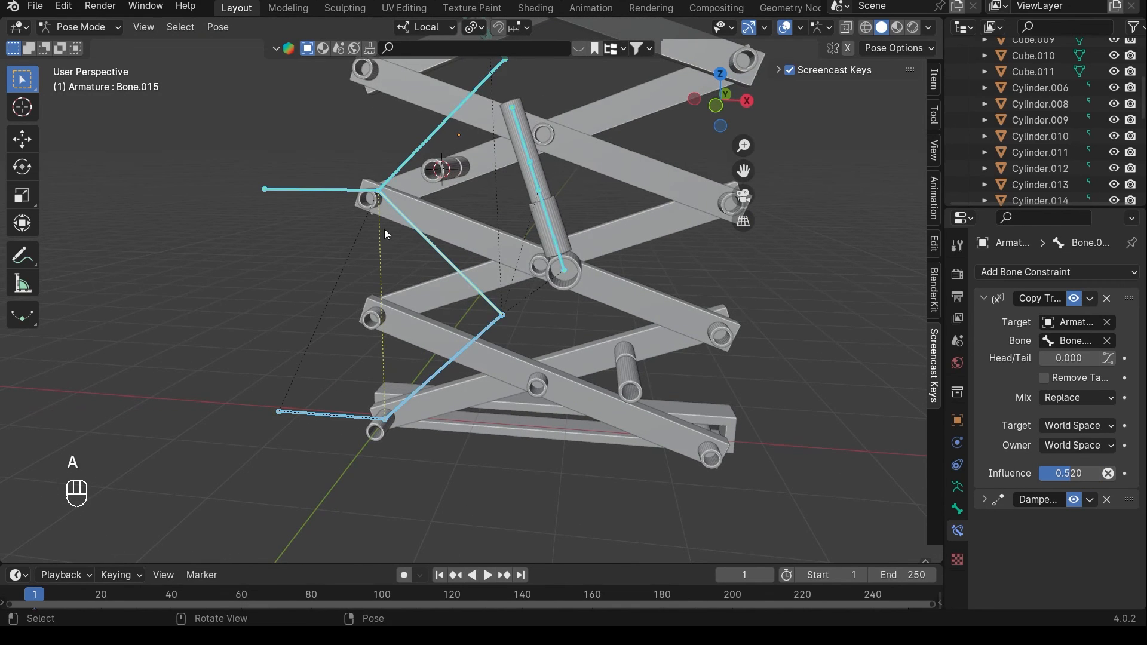
scroll(587, 292, "down", 3)
middle_click_drag(556, 210, 538, 207)
scroll(522, 187, "down", 3)
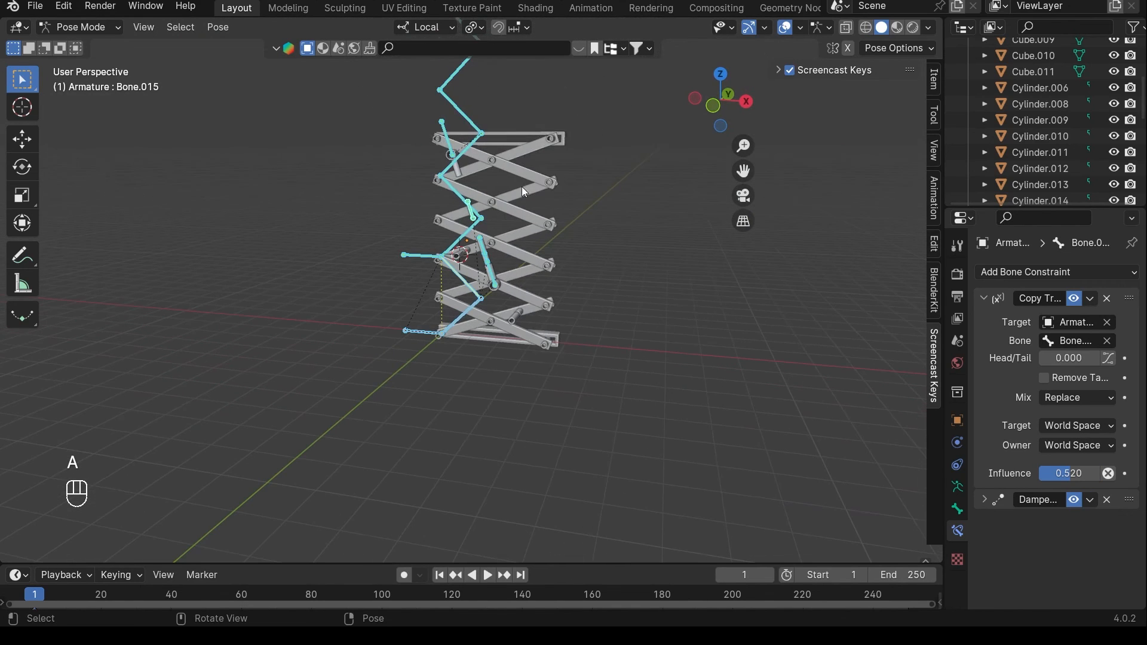
- Return the armature to Object Mode and switch it to Rest Position
left_click(80, 27)
left_click(77, 43)
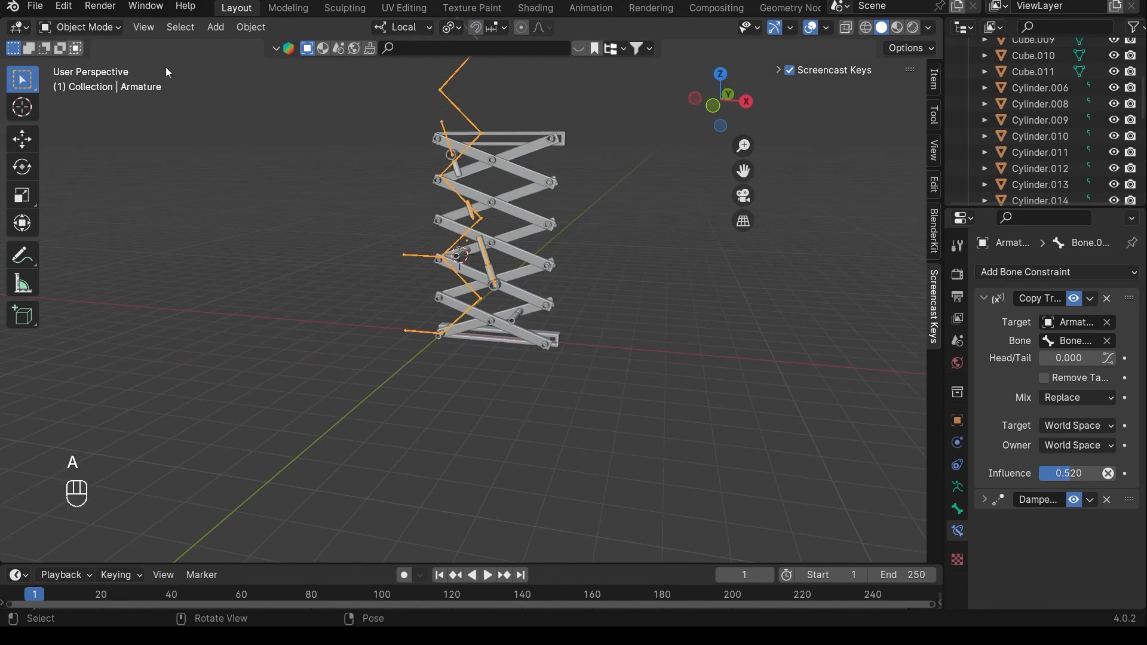
scroll(520, 175, "up", 3)
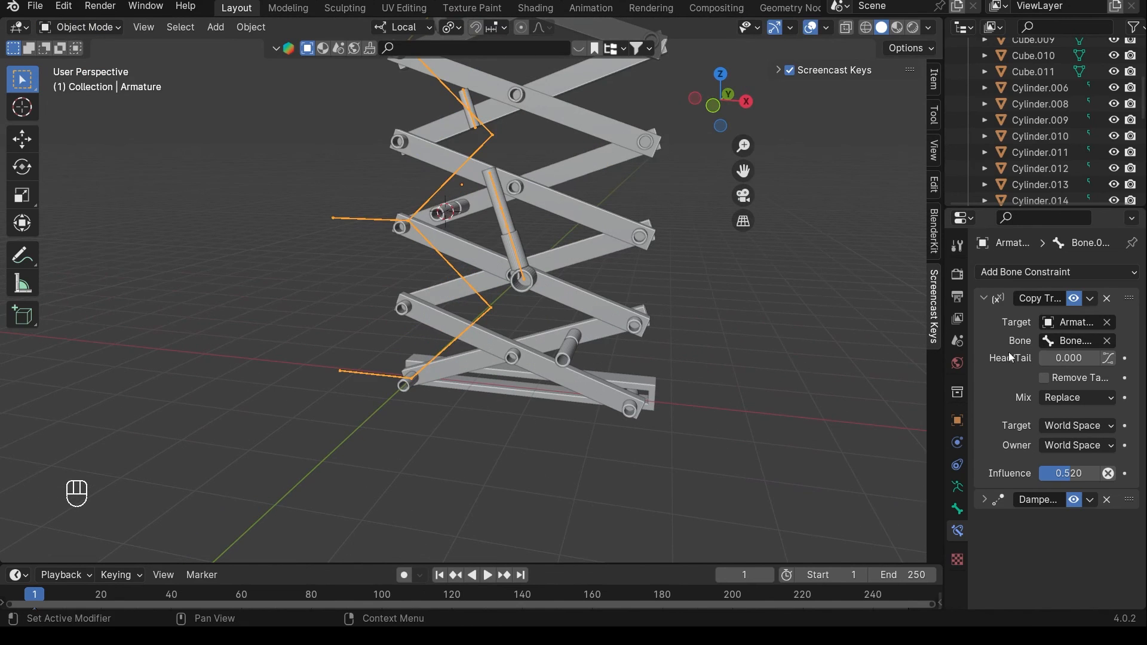
left_click(958, 510)
left_click(961, 489)
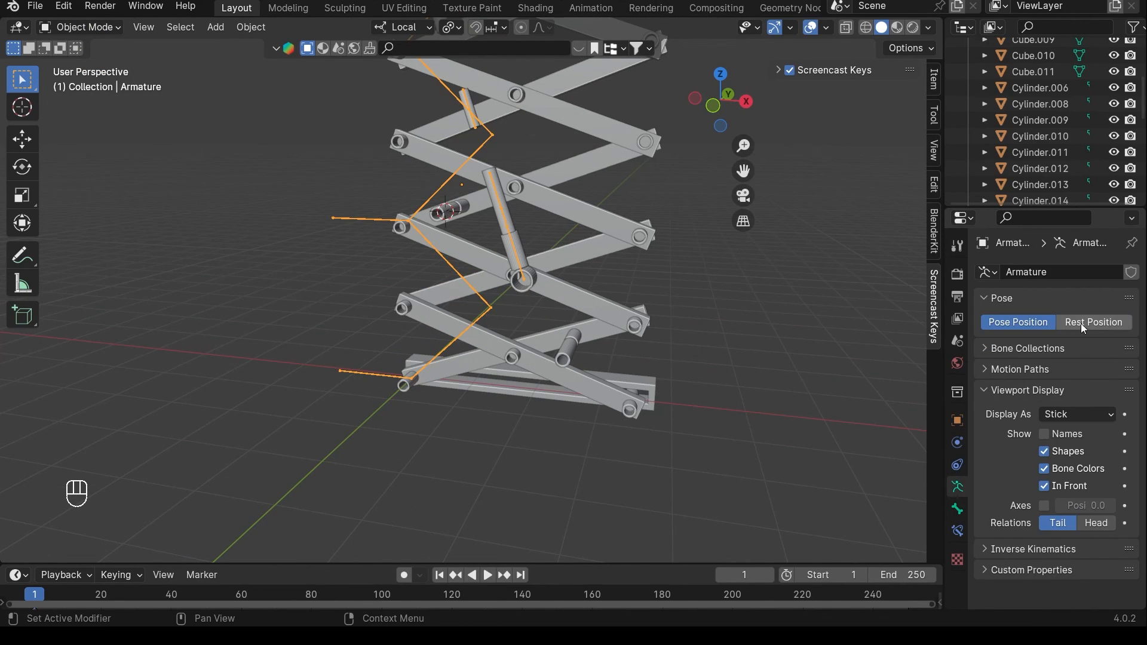
left_click(1094, 322)
scroll(577, 322, "up", 4)
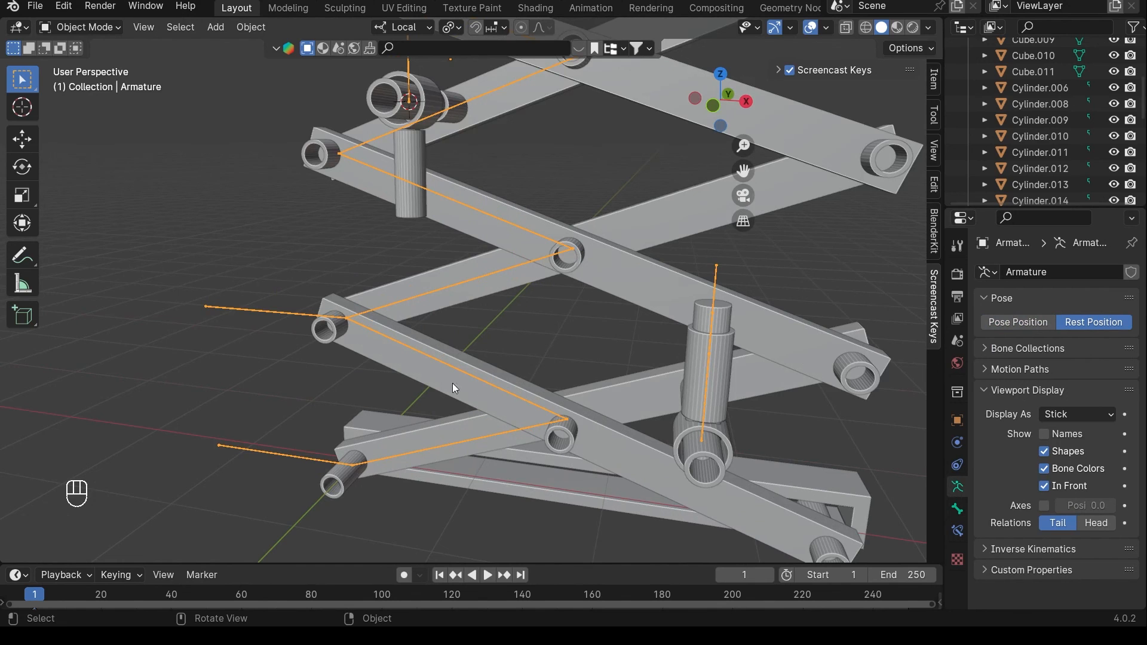
- Make the lowest horizontal bone, Bone.010, the active bone in Edit Mode and return to Object Mode
key("Tab")
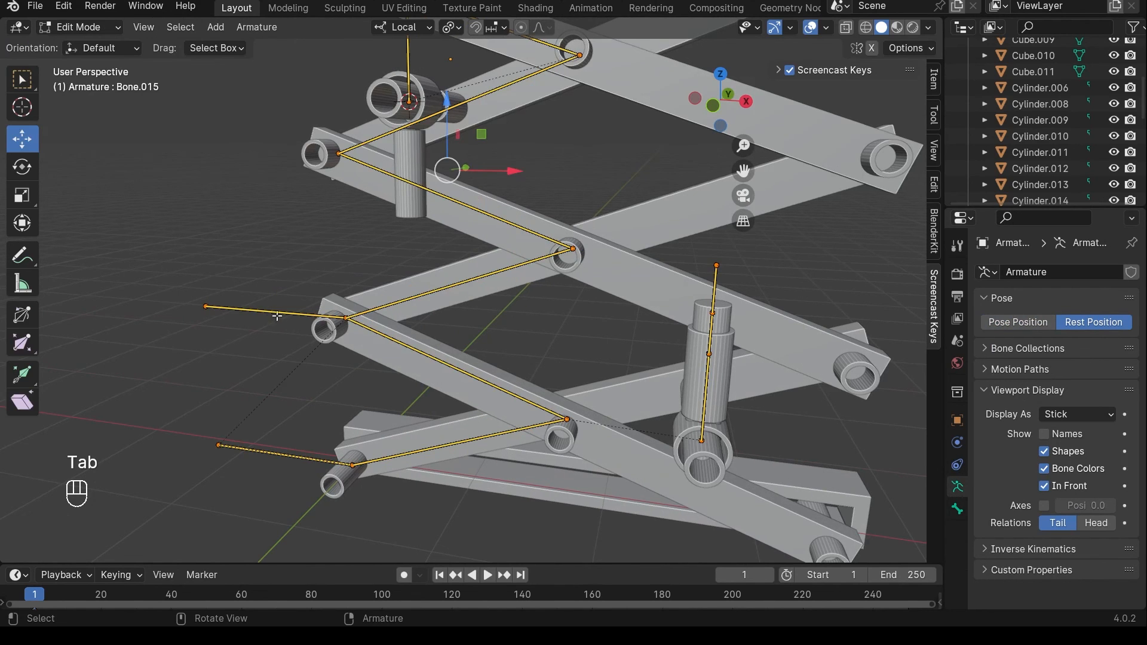
left_click(449, 456)
middle_click_drag(340, 451, 386, 367, "shift")
scroll(385, 367, "up", 3)
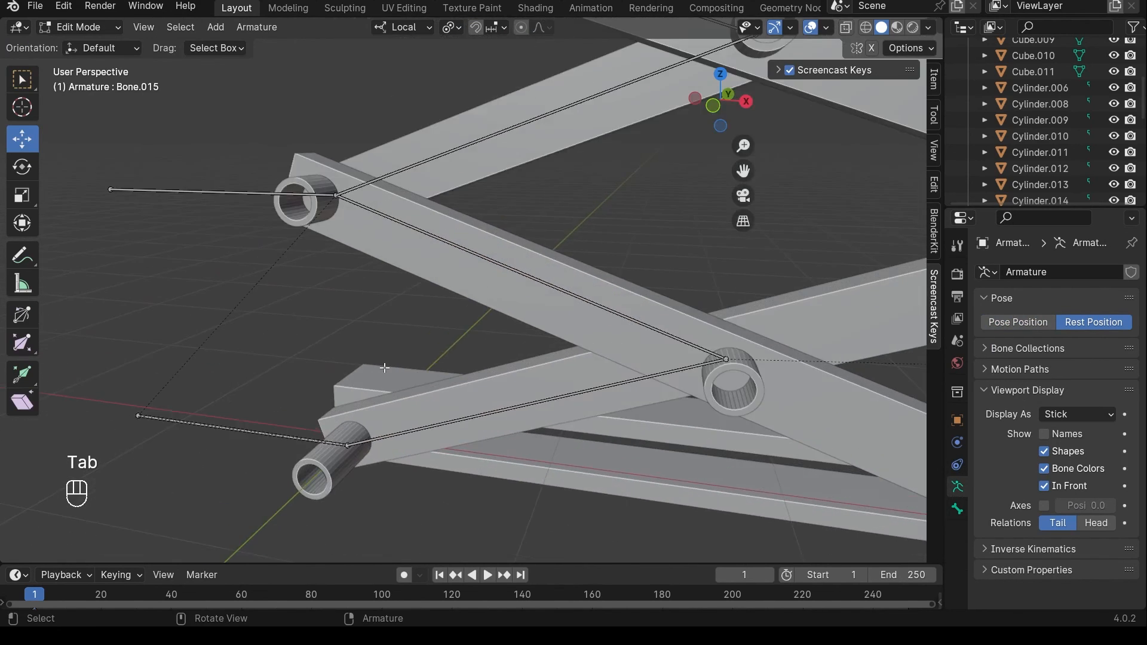
left_click(285, 434)
scroll(242, 392, "down", 2)
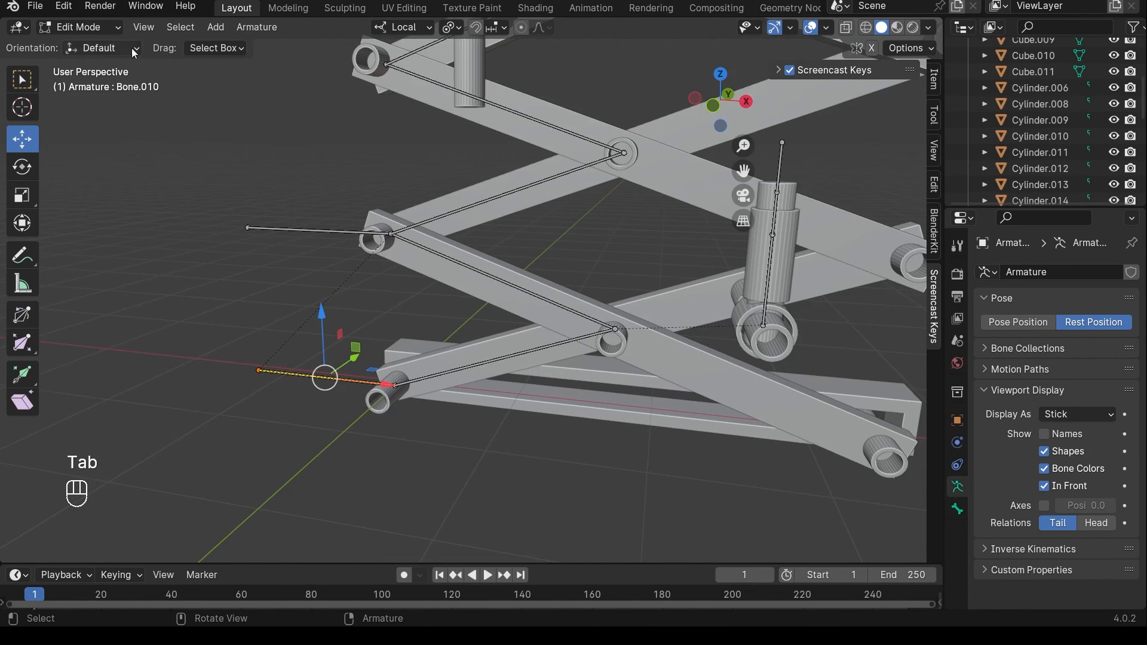
left_click(92, 27)
left_click(91, 45)
middle_click_drag(506, 356, 465, 288, "shift")
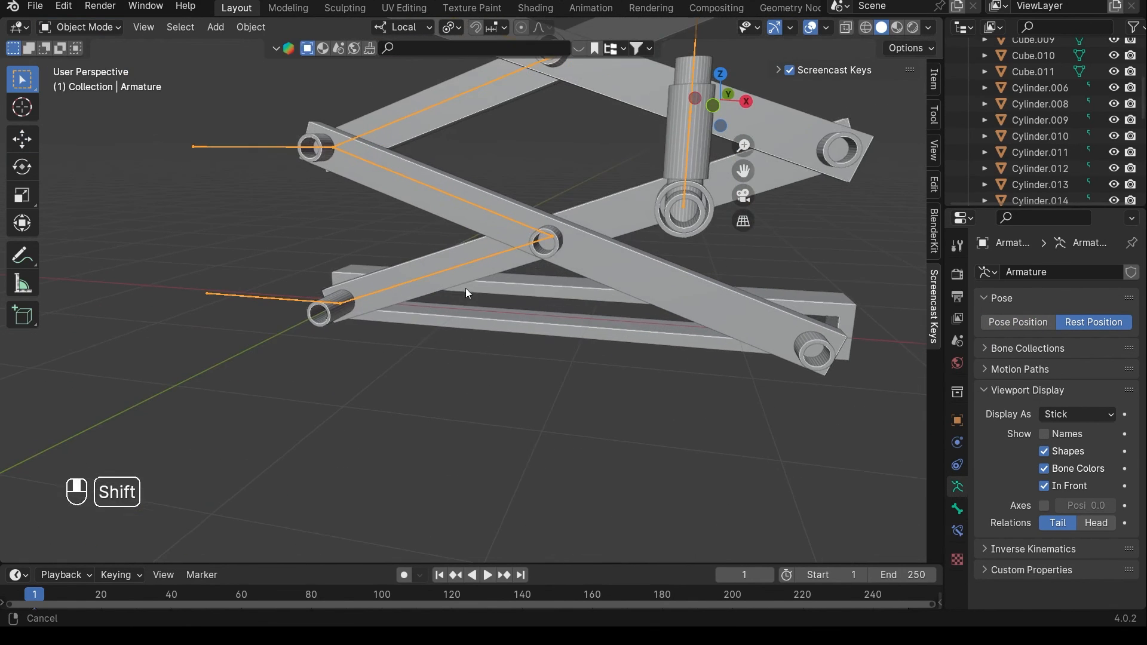
- Parent the base frame, Cube, to the armature's active bone using the Bone option
left_click(569, 284)
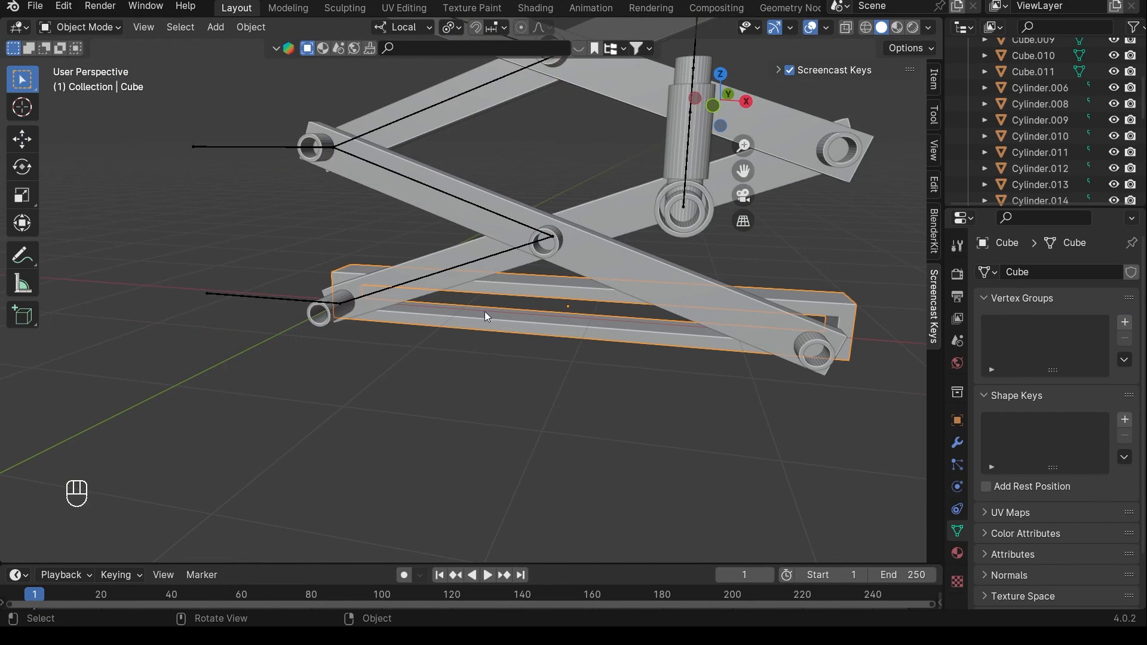
left_click(282, 302, "shift")
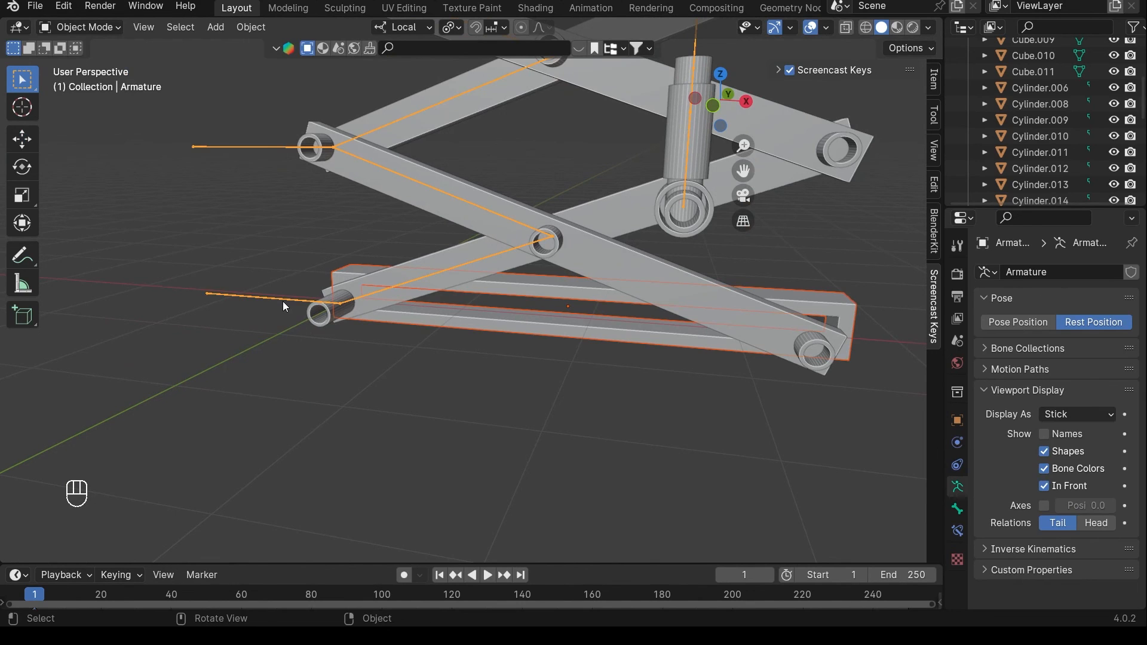
key("ctrl+p")
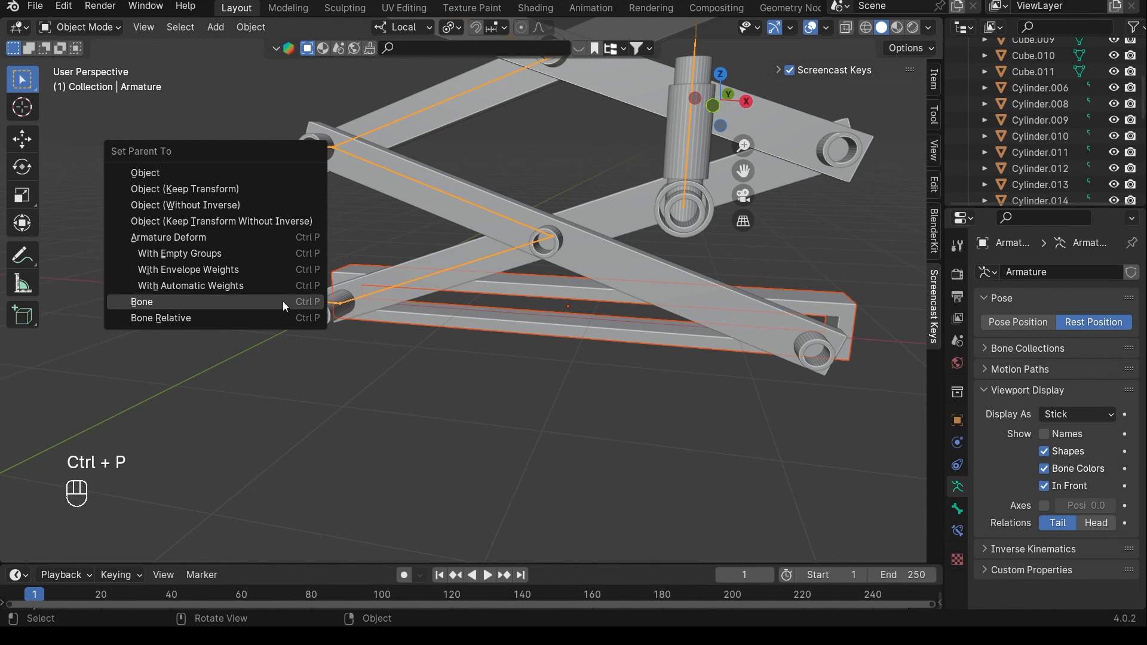
left_click(283, 300)
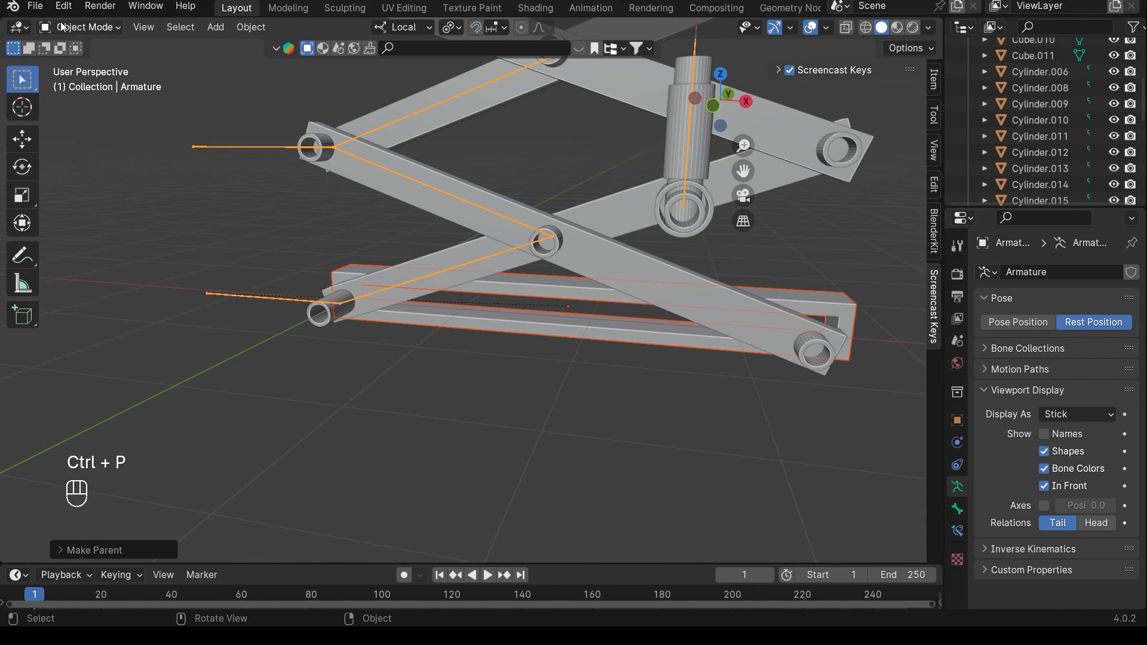
- Put the armature in Pose Mode with Pose Position enabled and try moving the Handle bone
left_click(81, 27)
left_click(72, 77)
left_click(265, 154)
scroll(339, 239, "down", 3)
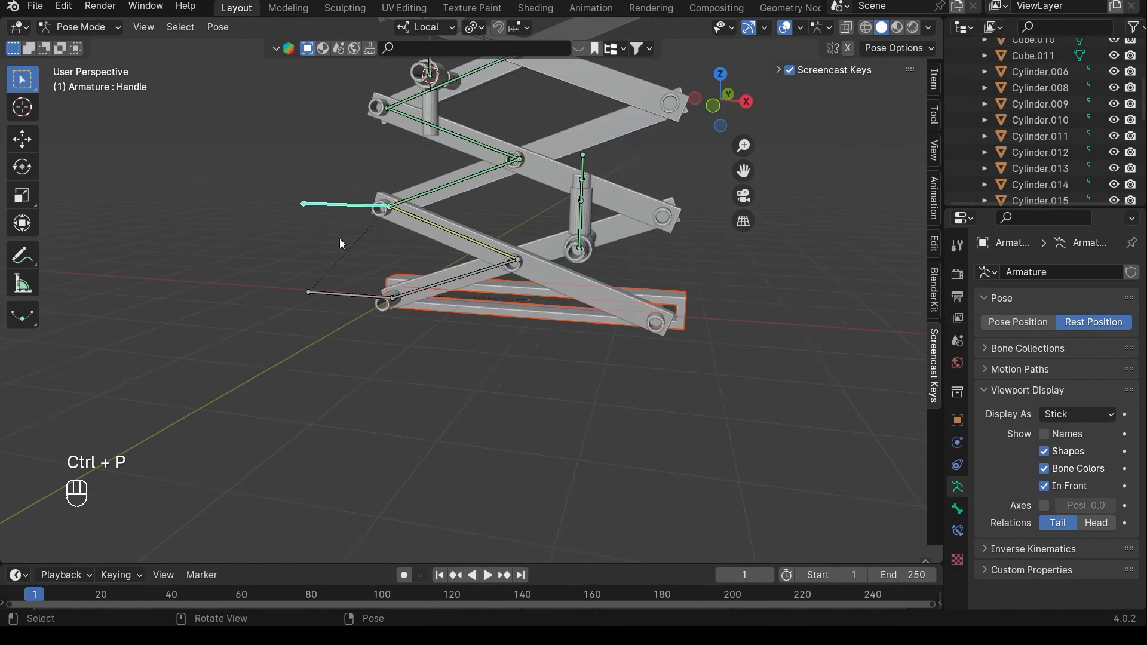
key("g")
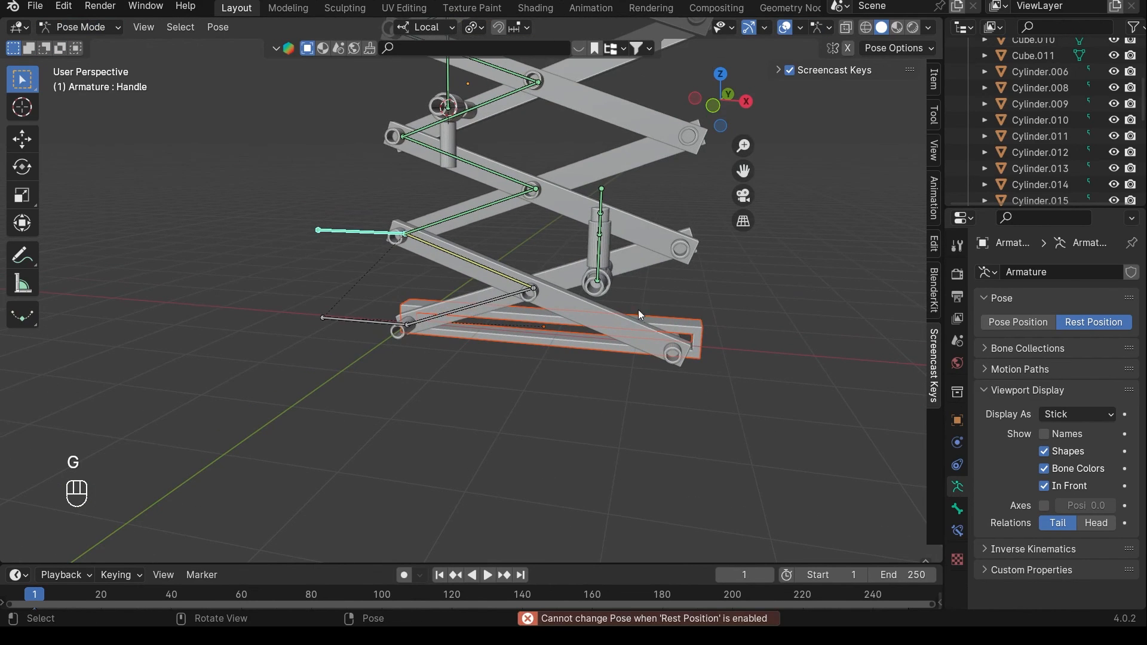
left_click(1019, 322)
key("g")
key("g")
key("Escape")
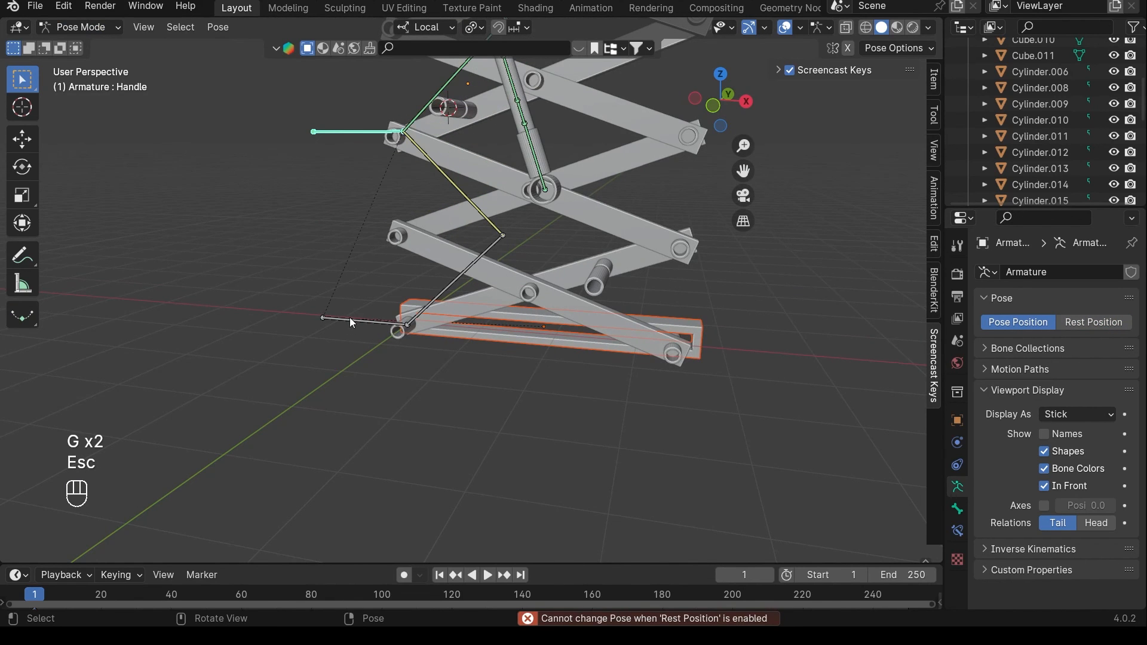
- Trial-move Bone.010 to check whether the base frame follows it, and cancel the move
left_click(370, 325)
key("g")
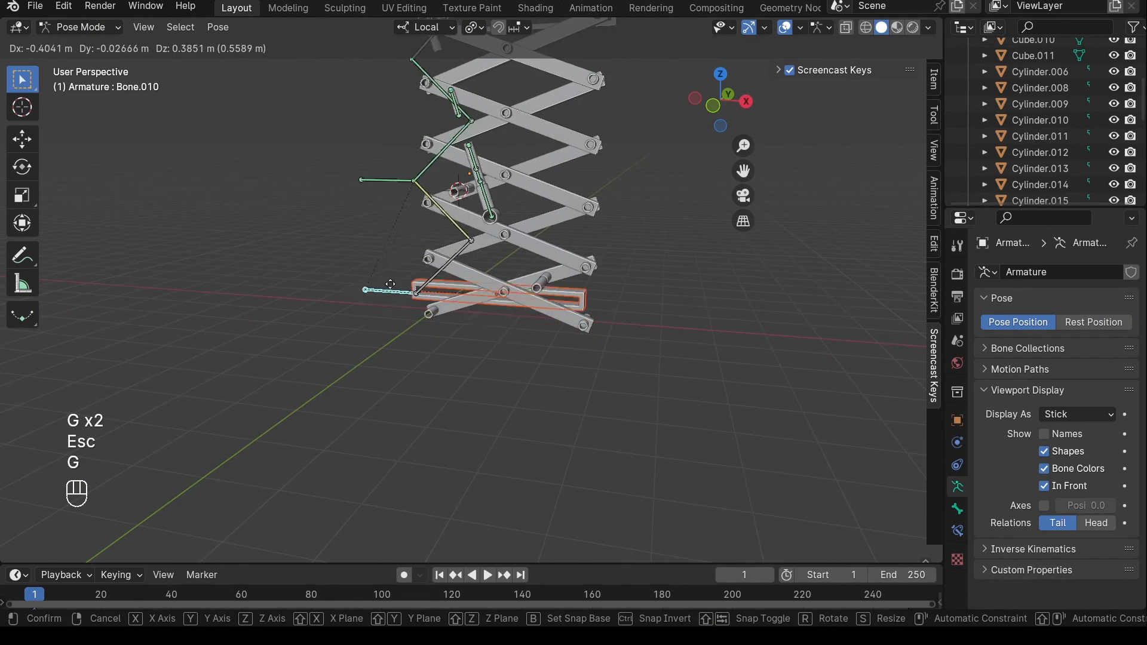
key("Escape")
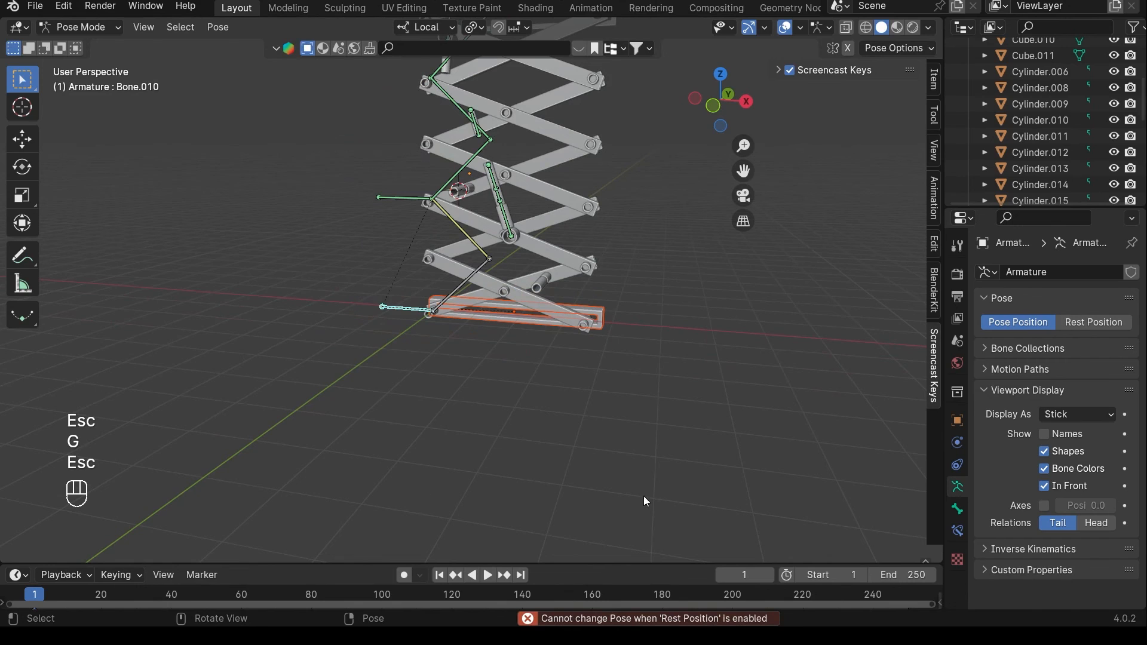
scroll(478, 358, "up", 5)
middle_click_drag(521, 340, 565, 408, "shift")
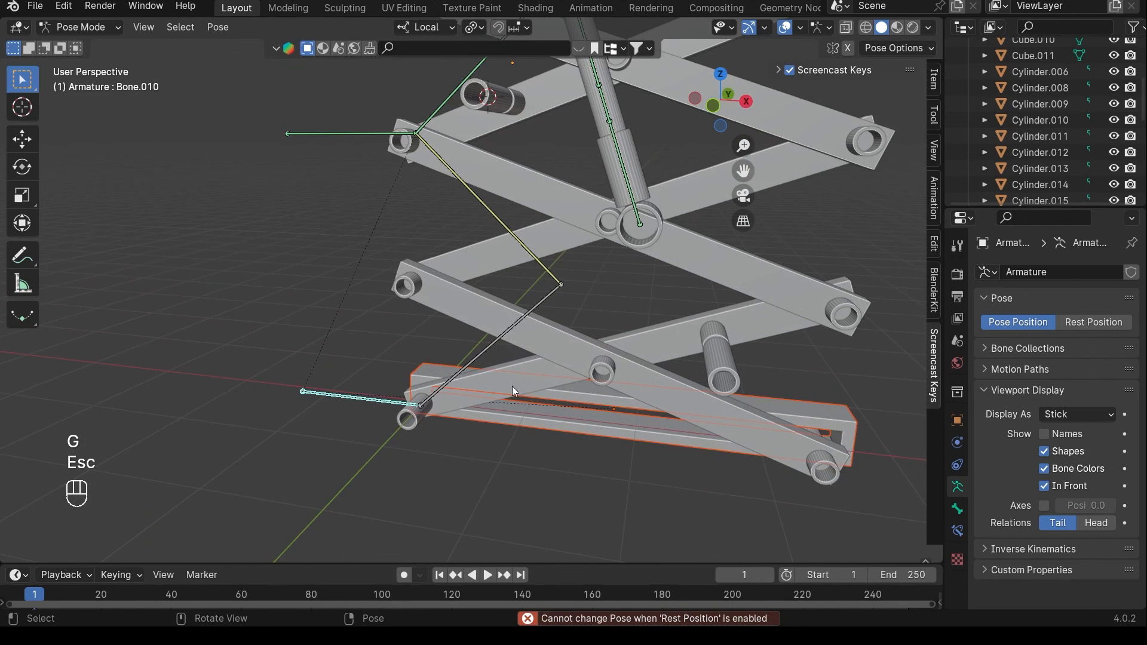
- Select the lowest scissor arm's bone, switch the armature to Rest Position, and return to Object Mode
left_click(487, 354)
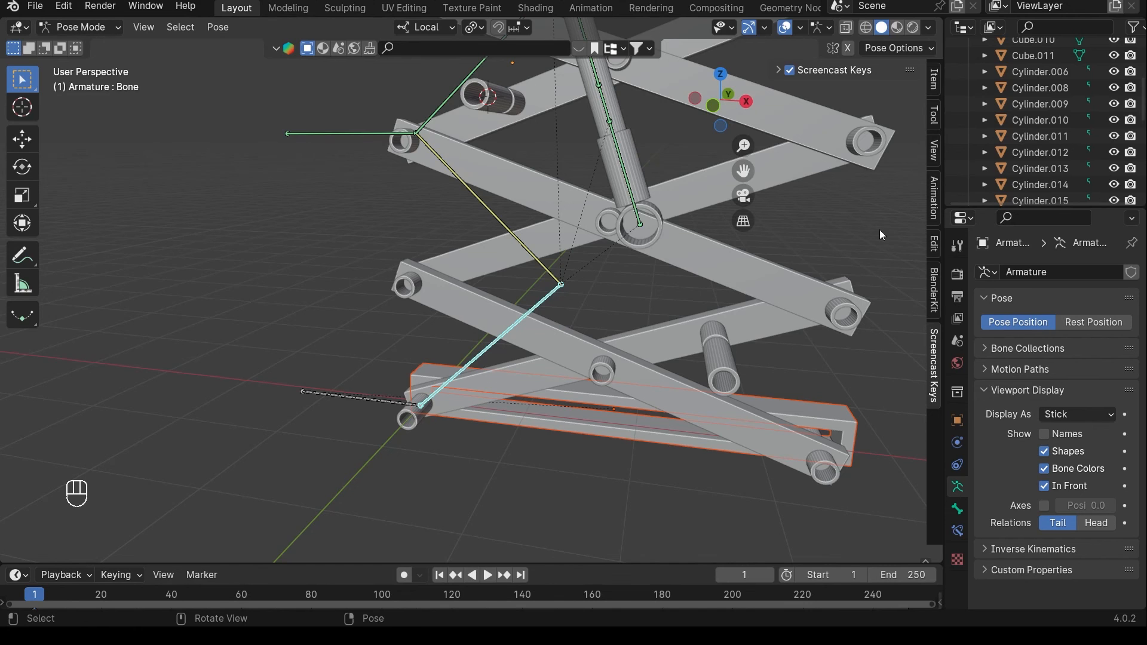
left_click(1089, 323)
left_click(80, 27)
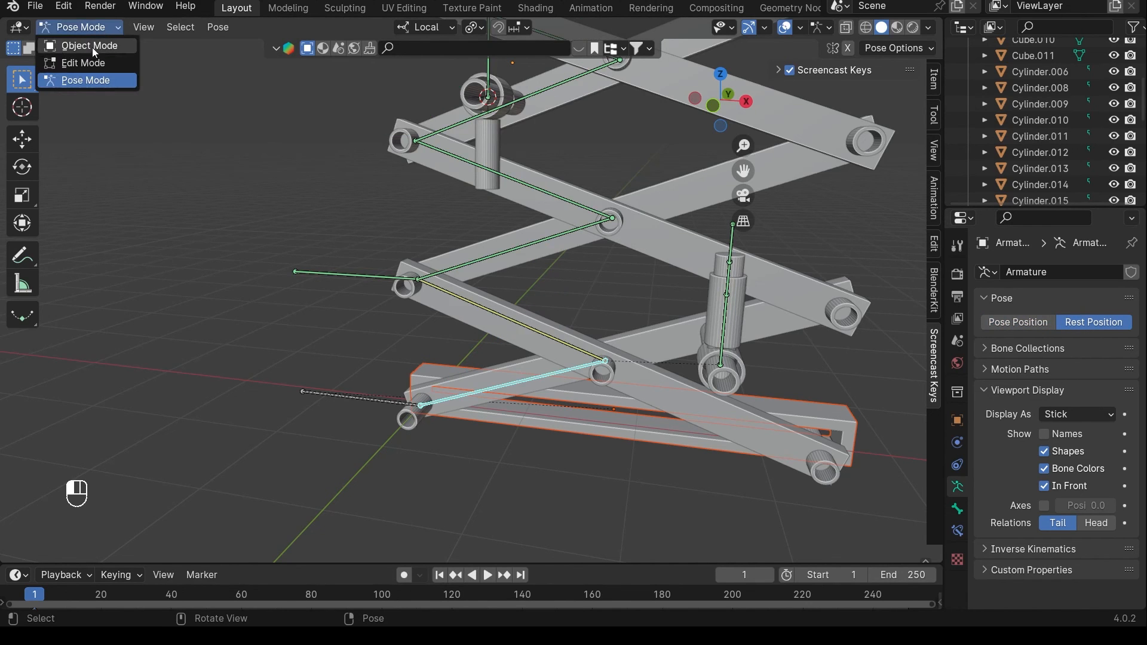
left_click(101, 47)
middle_click_drag(580, 359, 519, 287, "shift")
scroll(547, 318, "up", 3)
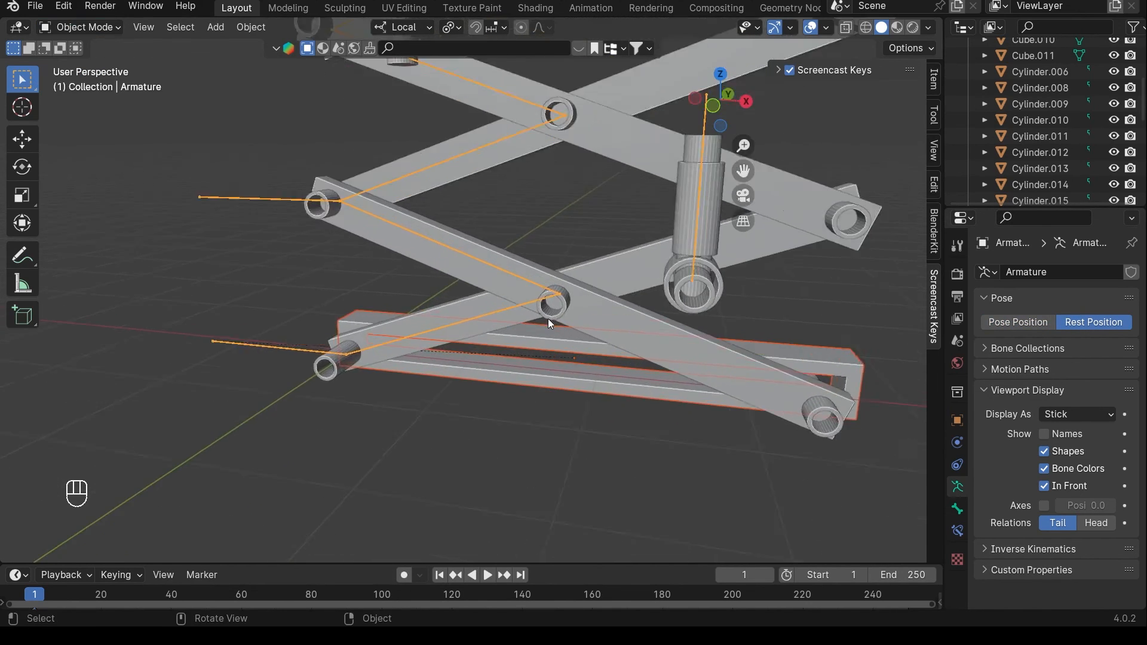
left_click(647, 262)
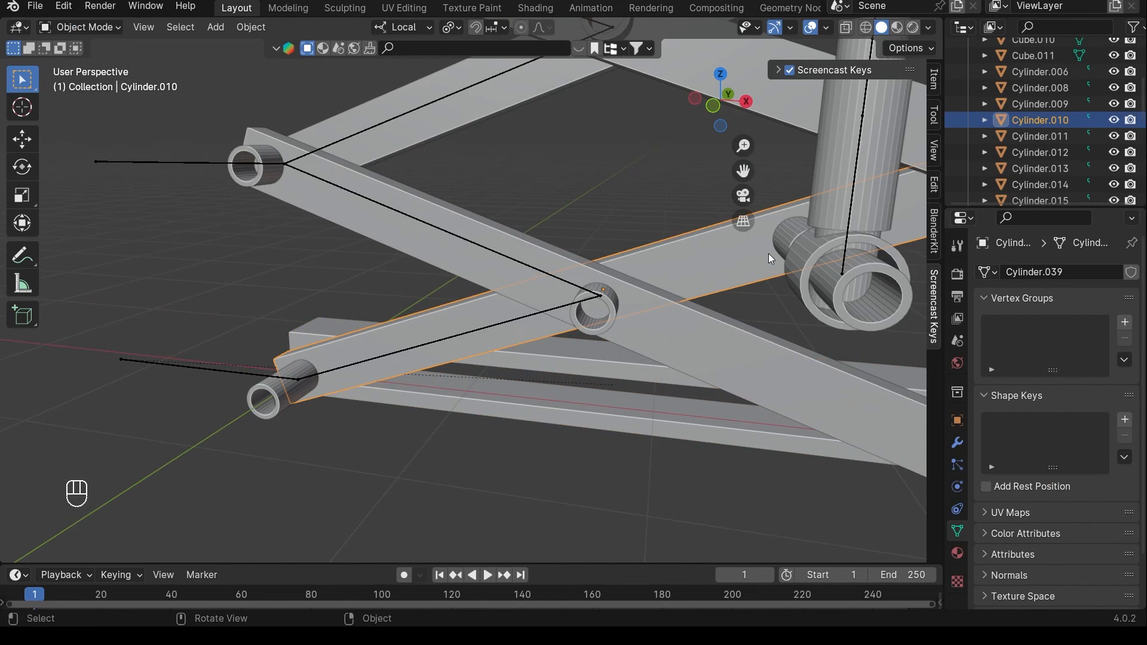
middle_click_drag(769, 257, 795, 230)
left_click(797, 233, "shift")
left_click(848, 261, "shift")
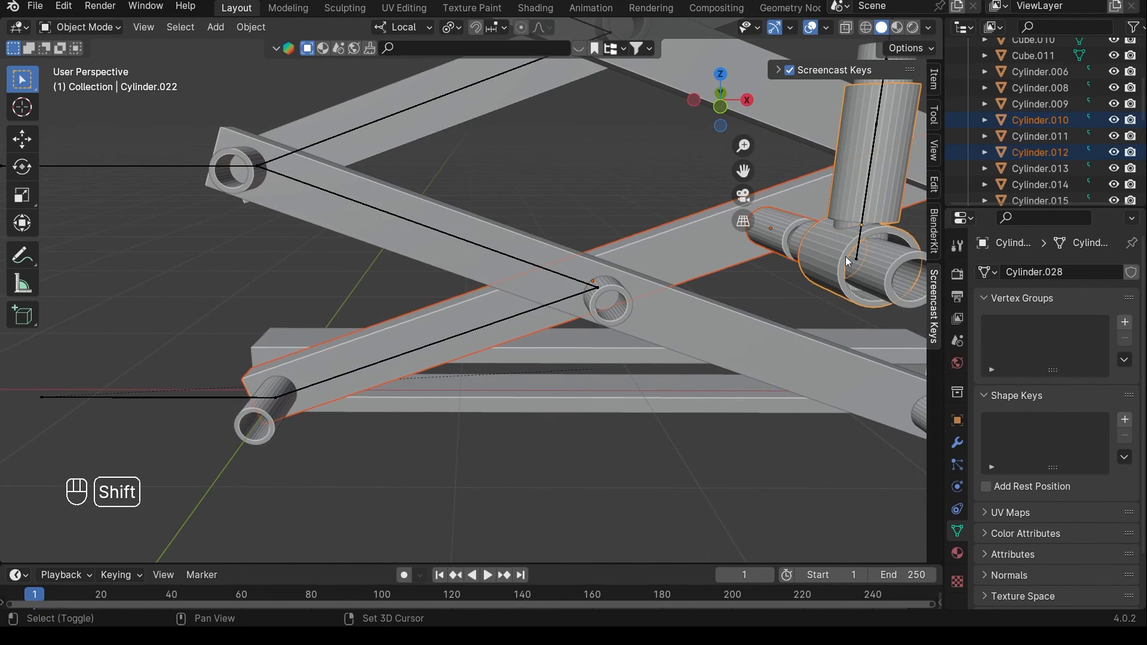
left_click(877, 273, "shift")
left_click(841, 263, "shift")
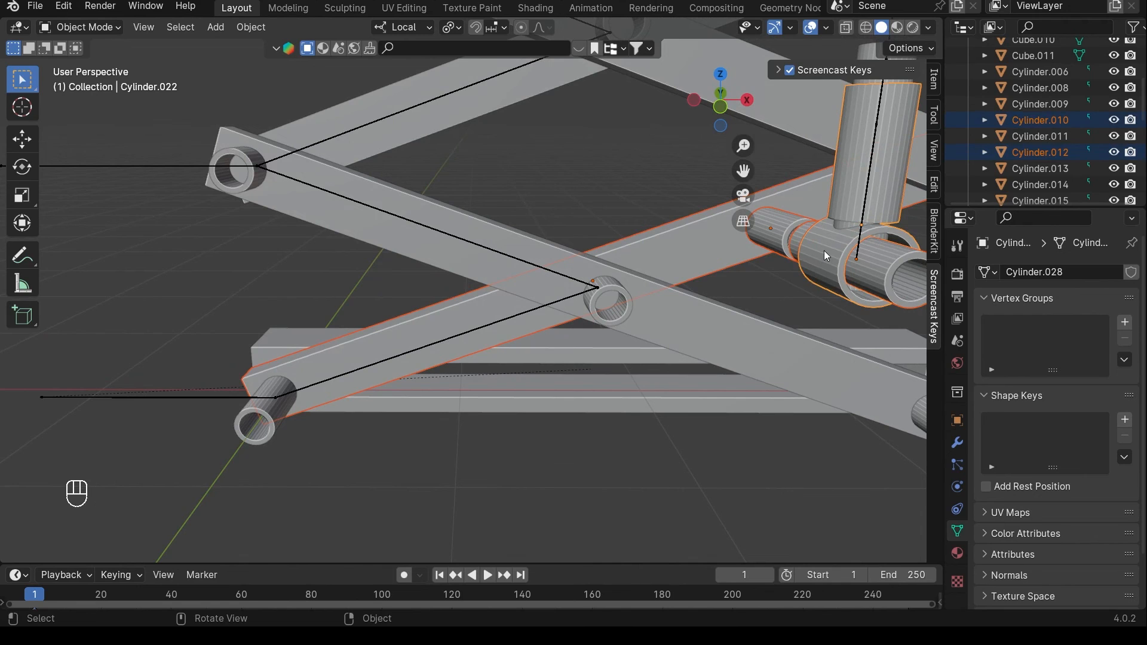
left_click(820, 250, "ctrl")
- Parent the lowest scissor arm and its attached pins, Cylinder.006, .008, .010 and .012, to the armature's active bone using the Bone option
left_click(783, 225)
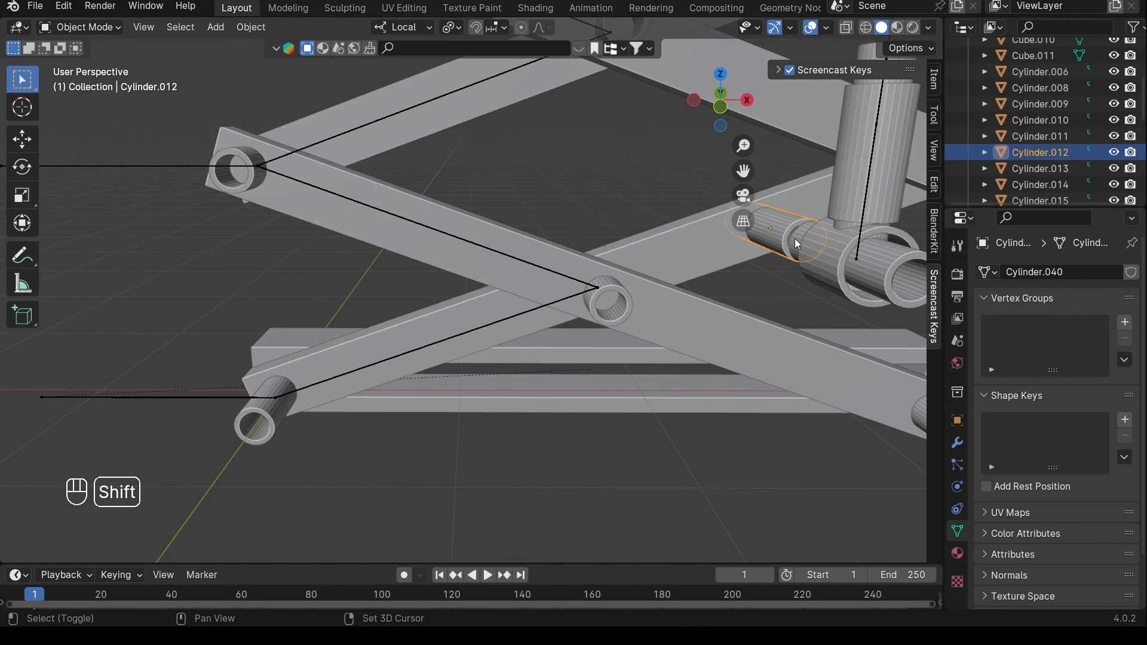
left_click(629, 262, "shift")
mouse_move(630, 266)
middle_mouse_down()
mouse_move(605, 282)
mouse_move(633, 278)
middle_mouse_up()
left_click(541, 295, "shift")
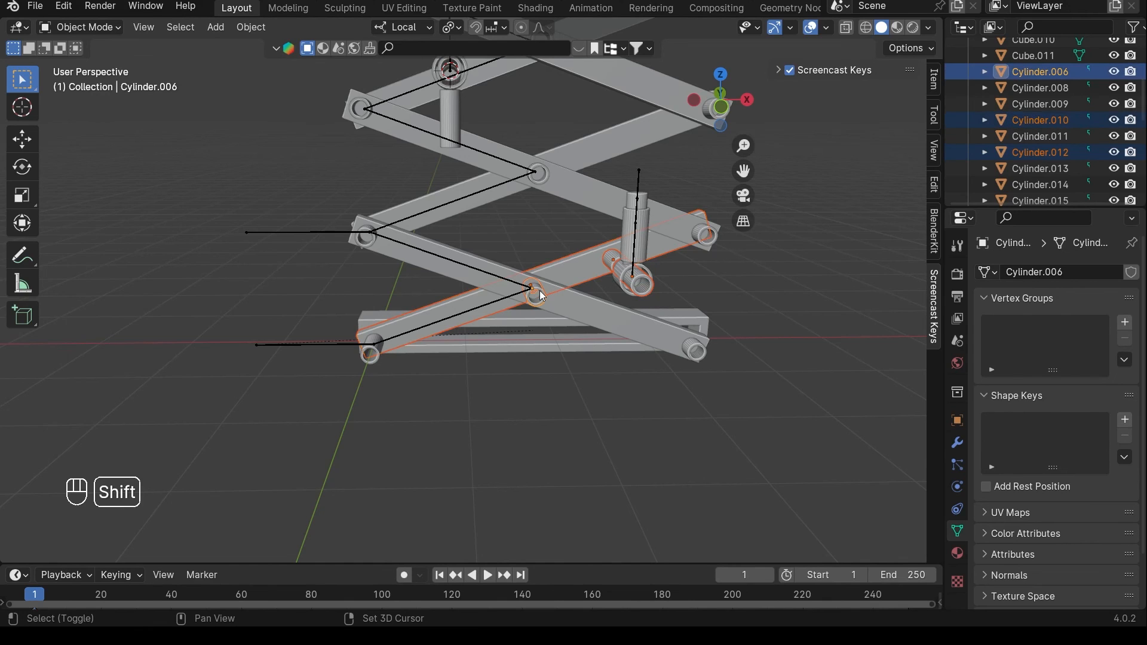
left_click(373, 345, "shift")
scroll(379, 338, "up", 5)
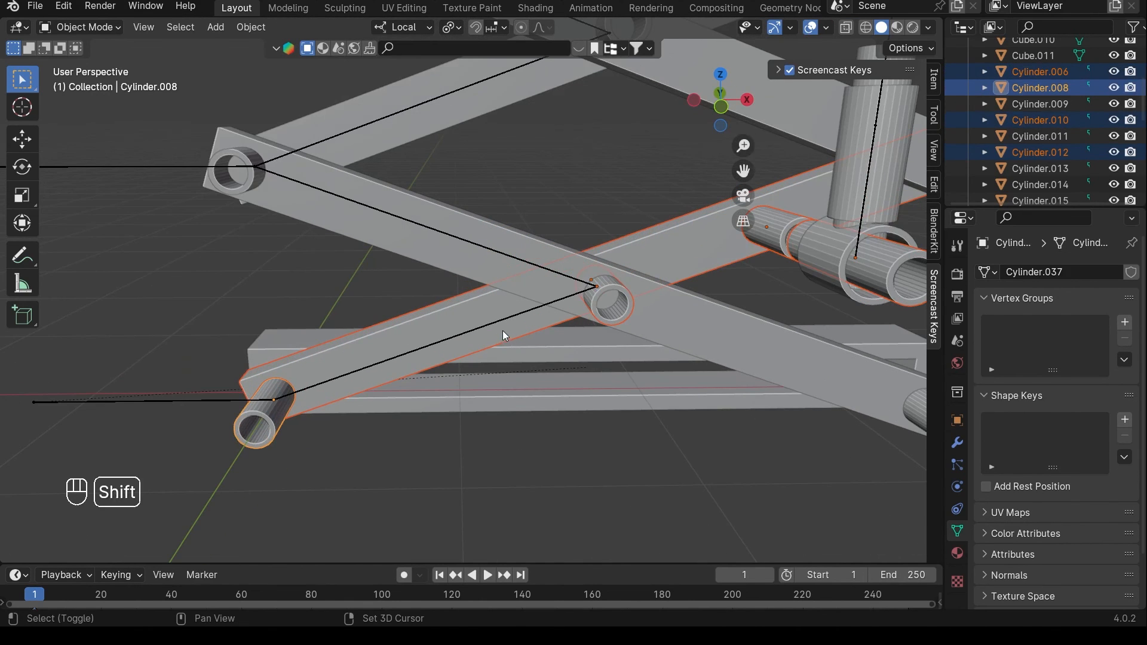
scroll(484, 327, "down", 3)
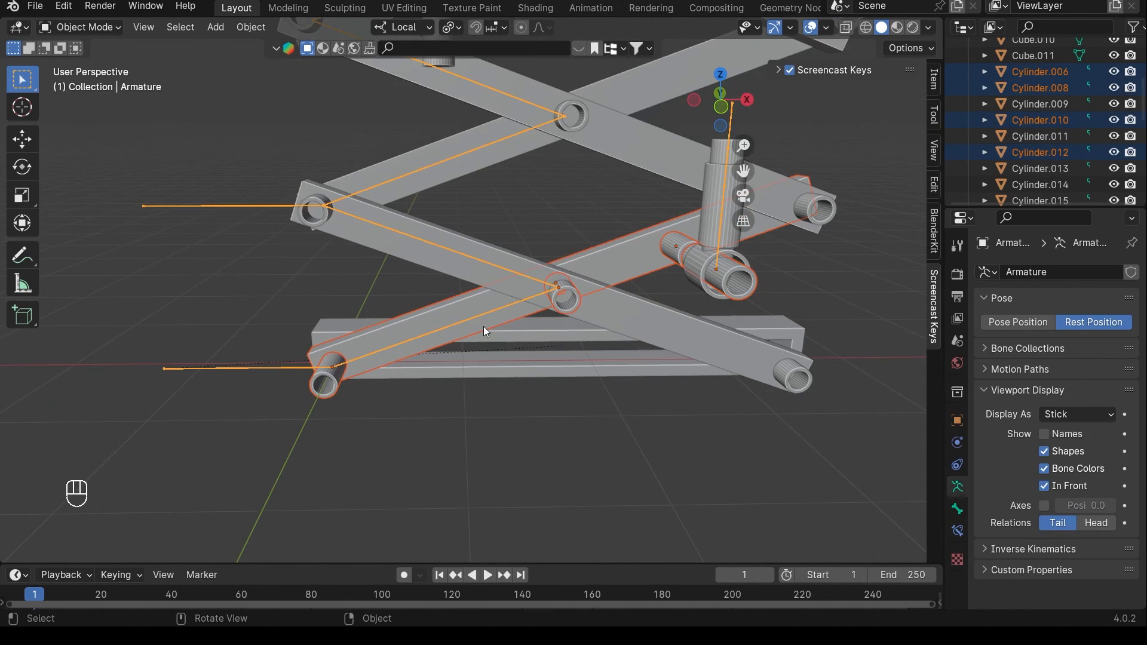
key("ctrl+p")
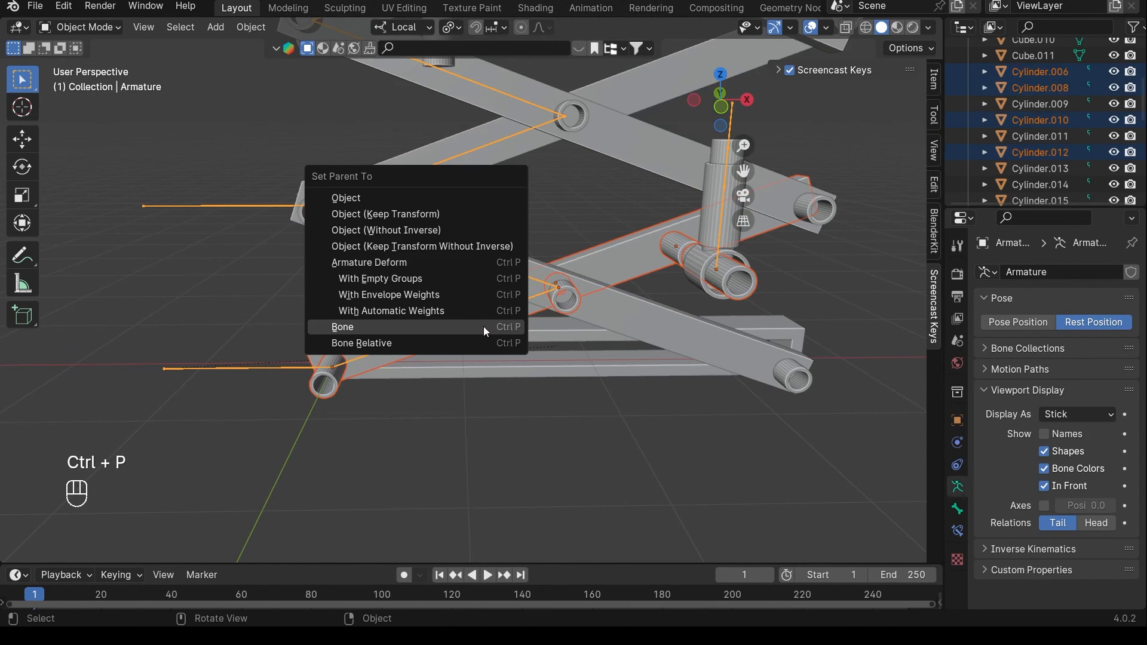
left_click(483, 327)
- Put the armature in Pose Mode, select the Handle bone, and enable Pose Position
left_click(88, 23)
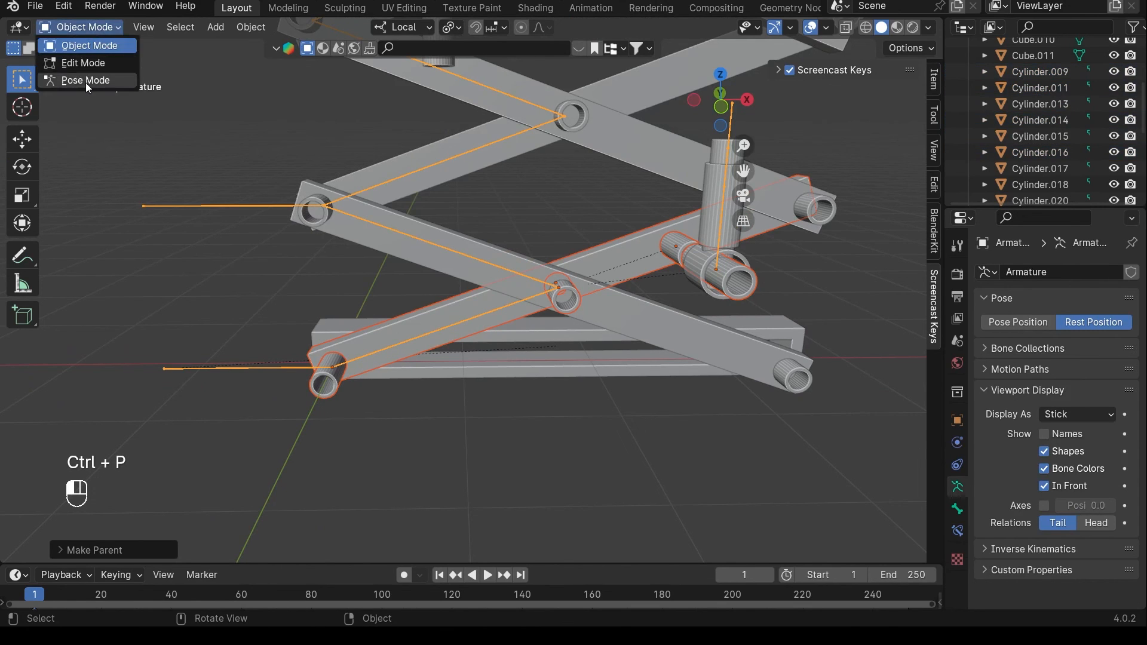
left_click(85, 81)
left_click(244, 209)
left_click(1018, 322)
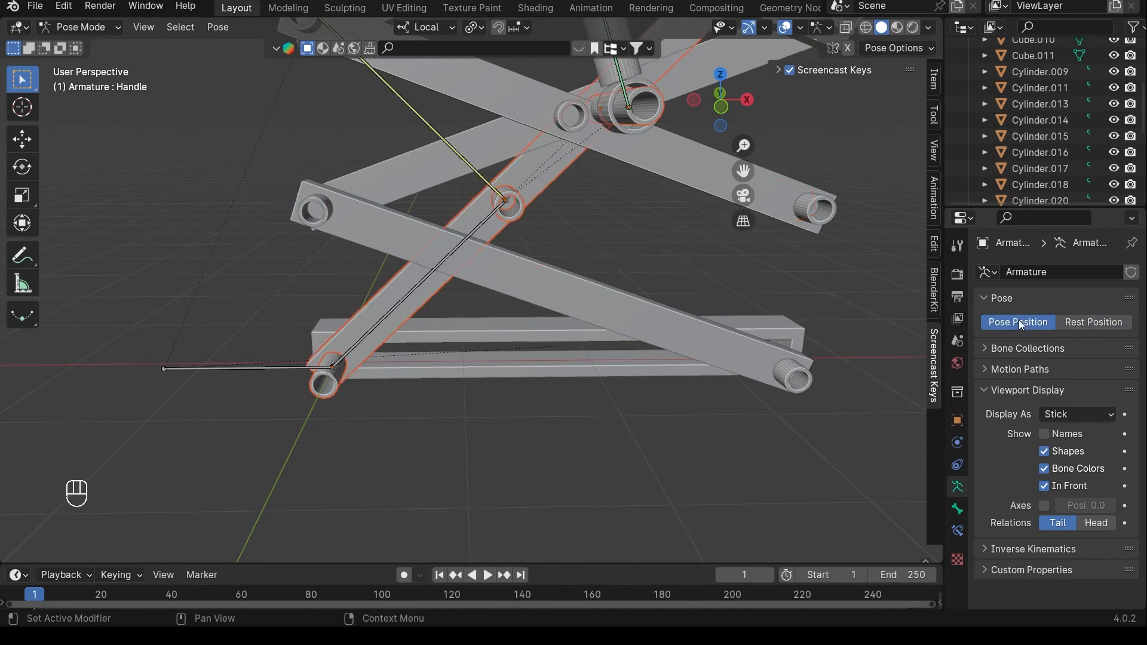
- Trial-move the Handle bone to check whether the lowest scissor arm follows it, and cancel the move
scroll(558, 243, "down", 3)
key("g")
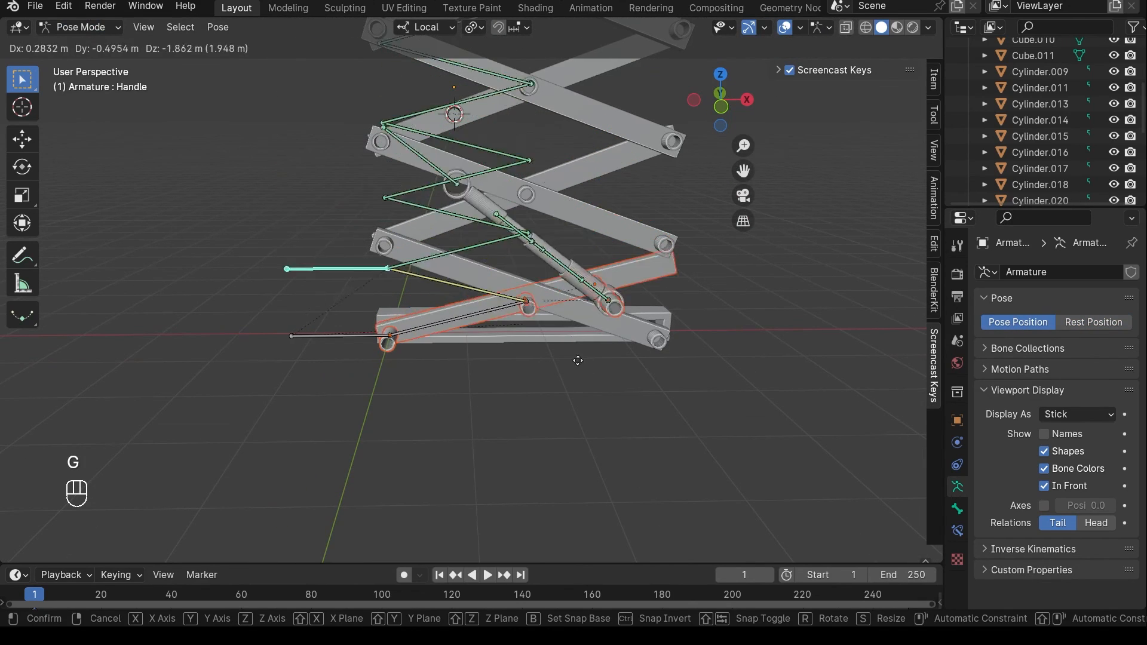
key("Escape")
- Examine the posed bone chain against the scissor arm meshes from several angles
scroll(561, 243, "down", 4)
scroll(561, 243, "up", 6)
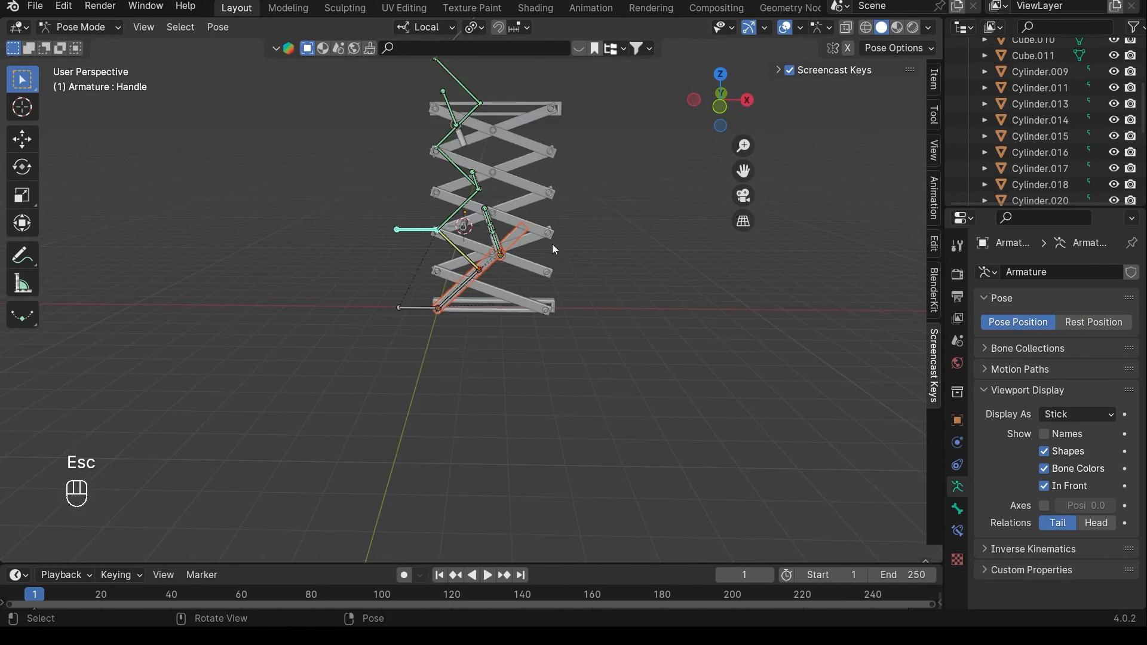
middle_click_drag(552, 243, 540, 402)
scroll(540, 403, "down", 4)
scroll(533, 396, "up", 3)
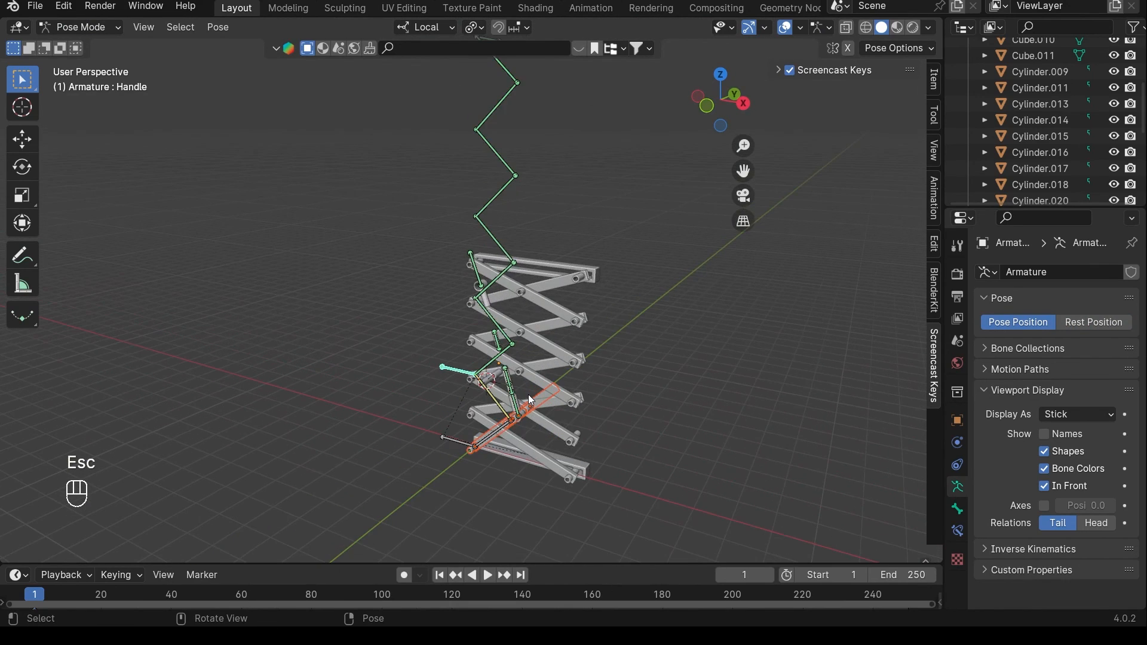
middle_click_drag(525, 386, 568, 357)
scroll(568, 335, "down", 2)
middle_click_drag(548, 297, 485, 289)
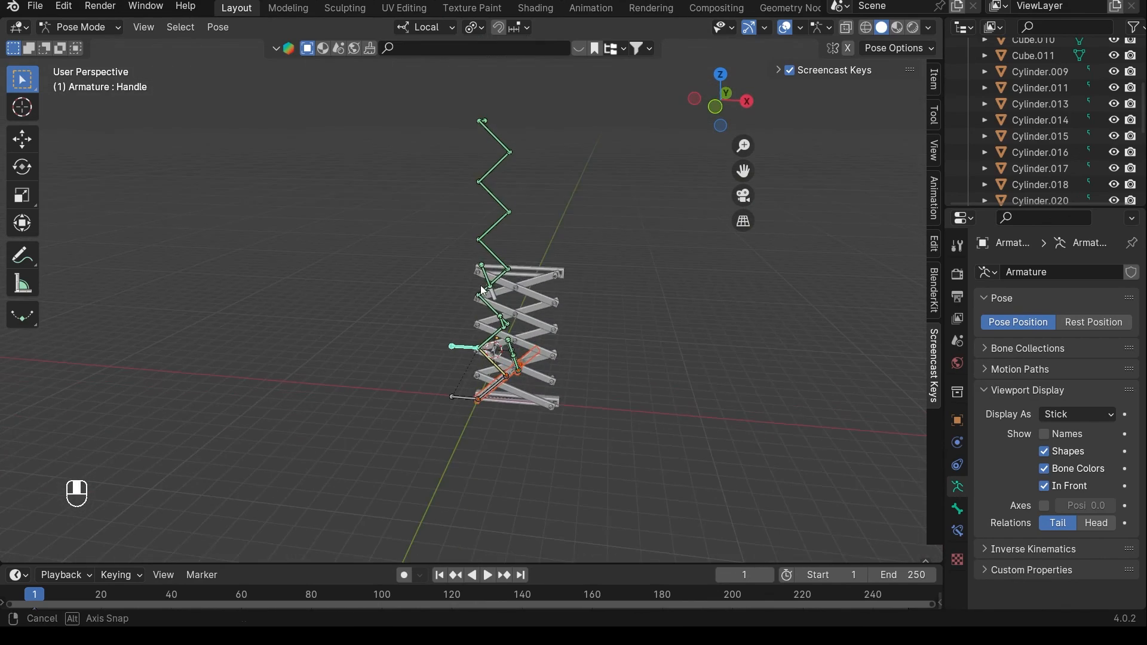
- Trial-move Bone.010 to check whether the base frame and lowest scissor arm travel with it, and cancel the move
middle_click_drag(458, 375, 430, 349, "shift")
left_click(433, 373)
key("g")
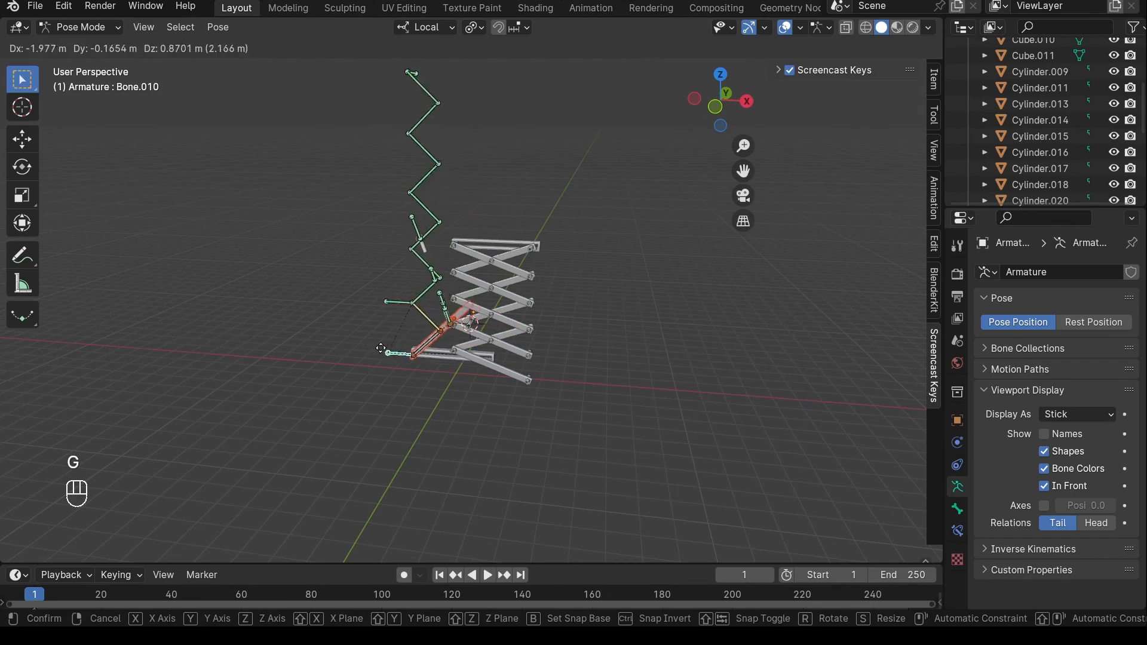
key("Escape")
scroll(499, 301, "down", 2)
scroll(521, 289, "up", 2)
middle_click_drag(521, 288, 478, 410, "shift")
scroll(510, 362, "down", 2)
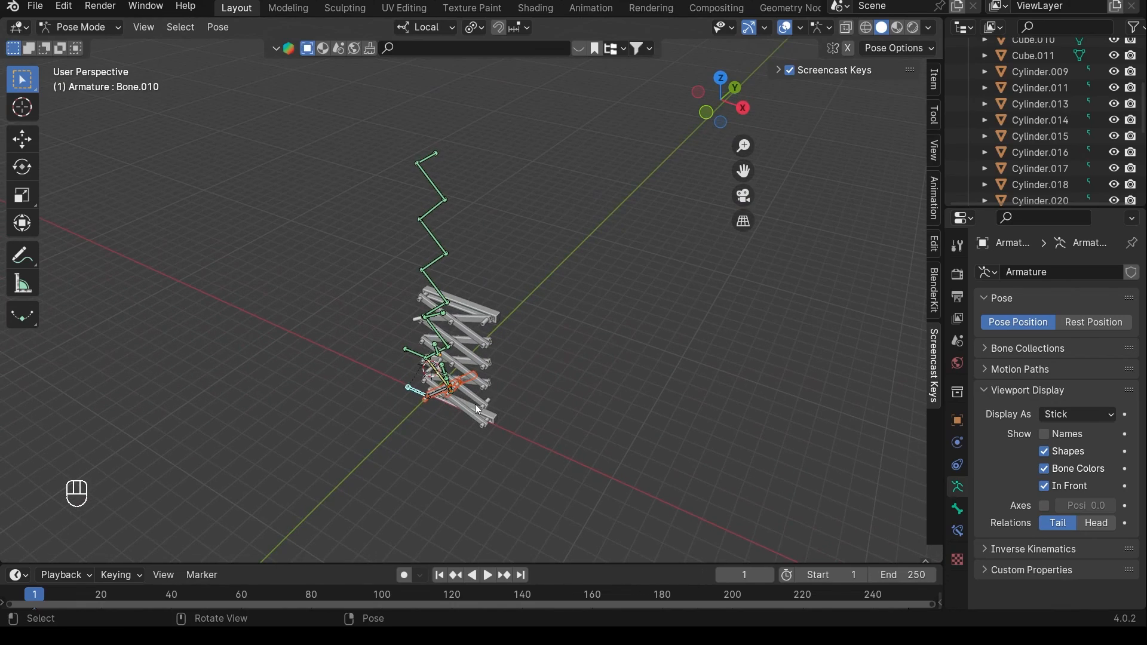